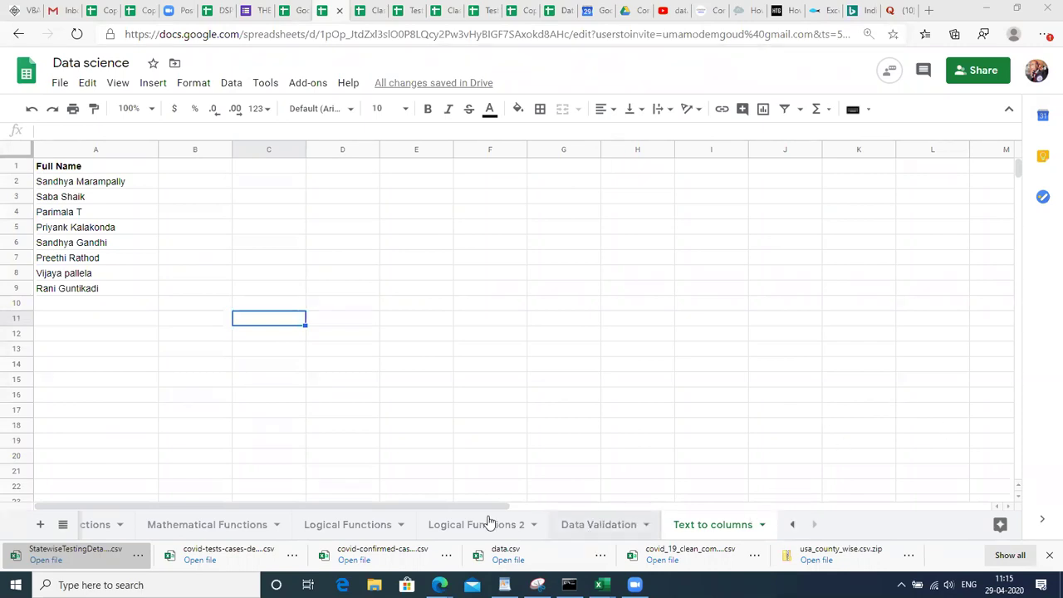
Bring the first sheet tabs into view, open the Puzzles sheet, and select cell A13.
left_click(787, 527)
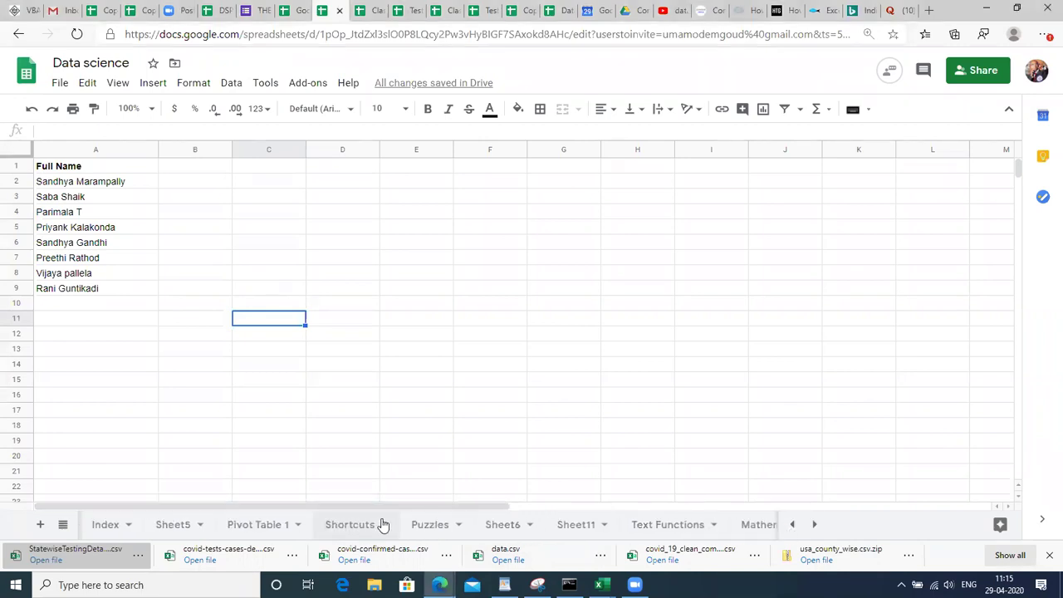
left_click(424, 524)
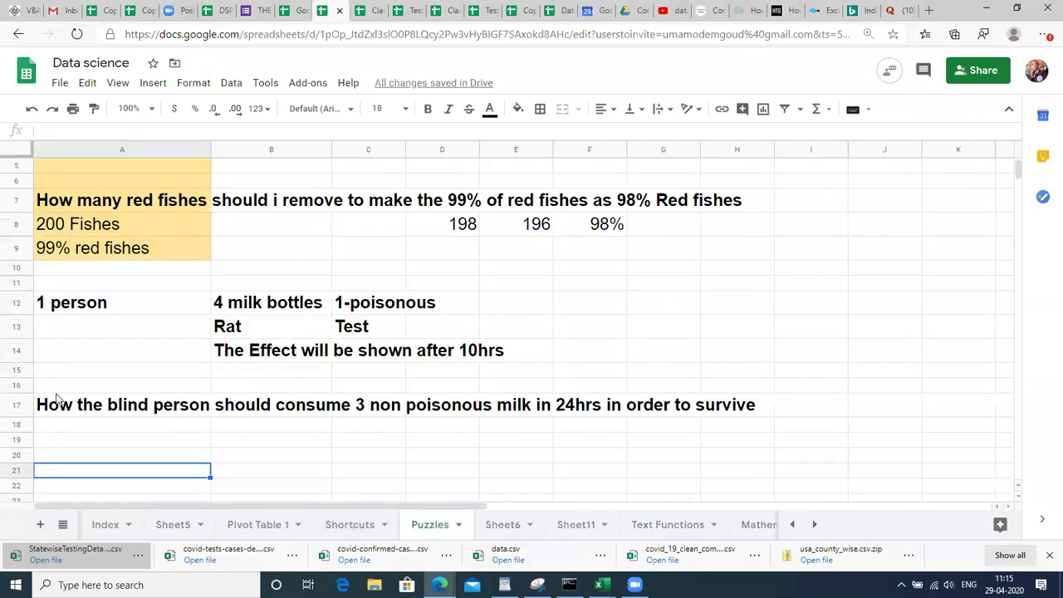
left_click(120, 371)
left_click(107, 327)
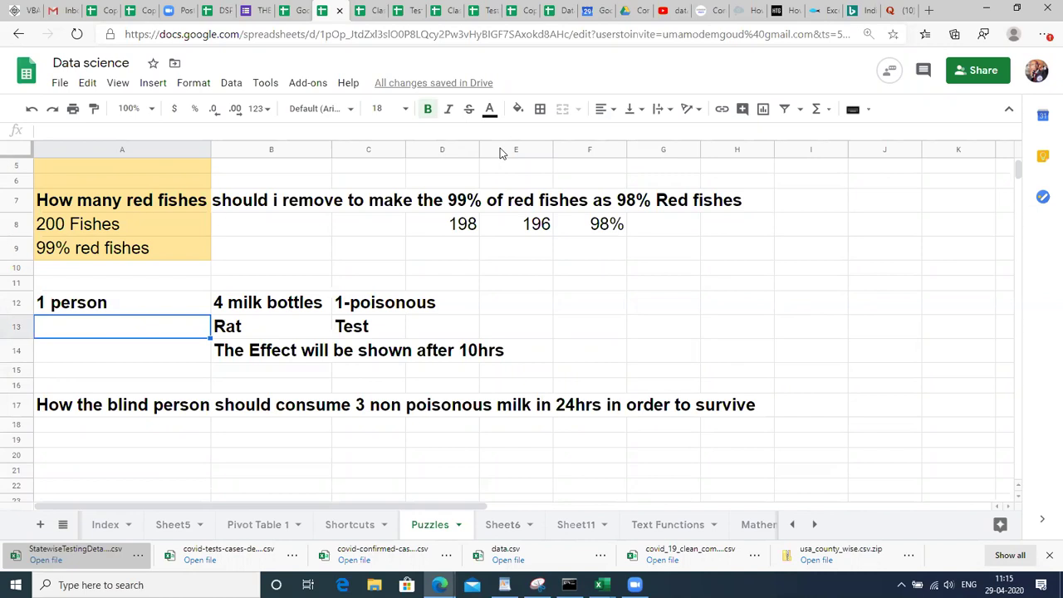
Type 40HRS into cell F14 next to the 10hrs effect note.
left_click(143, 303)
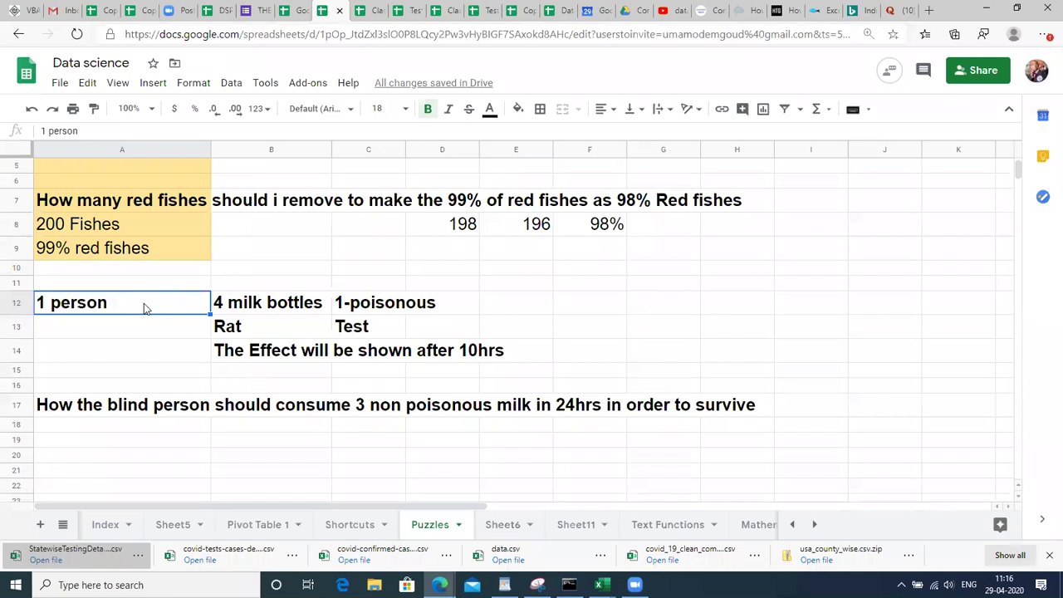
left_click(598, 352)
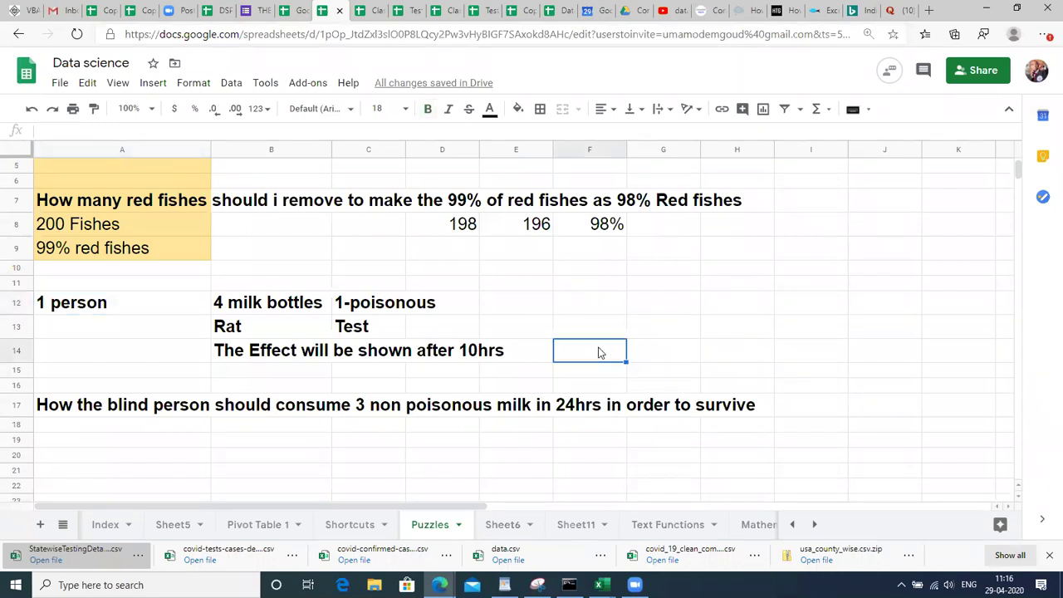
type("40")
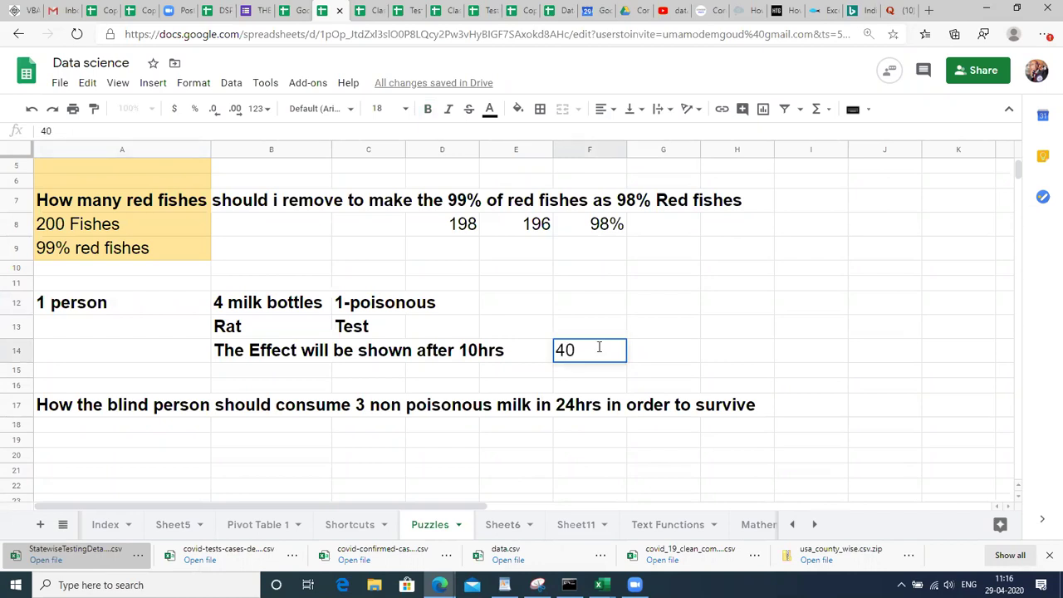
type("HRS")
key("Return")
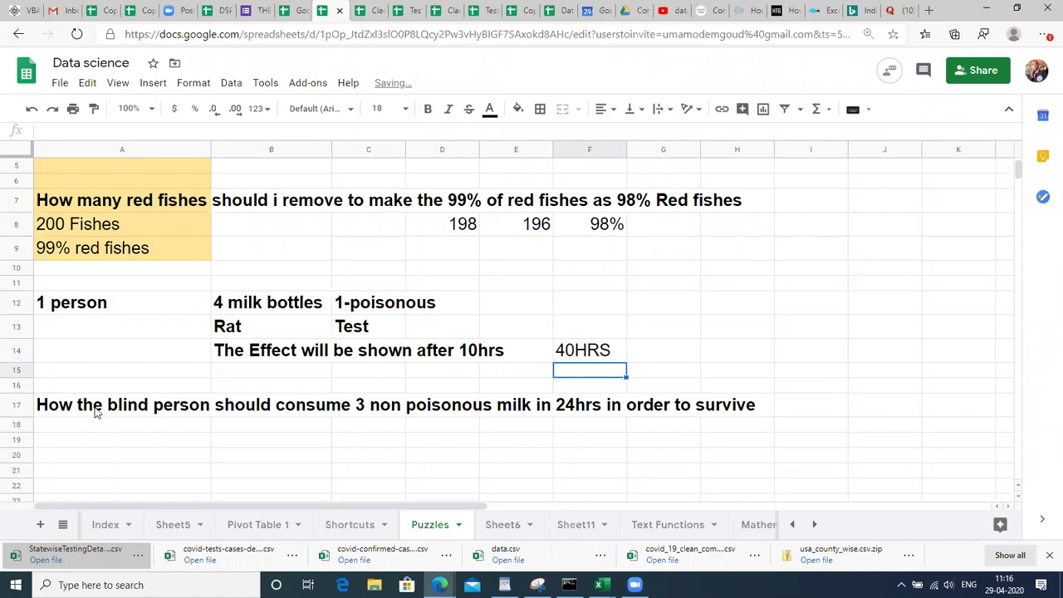
left_click(96, 412)
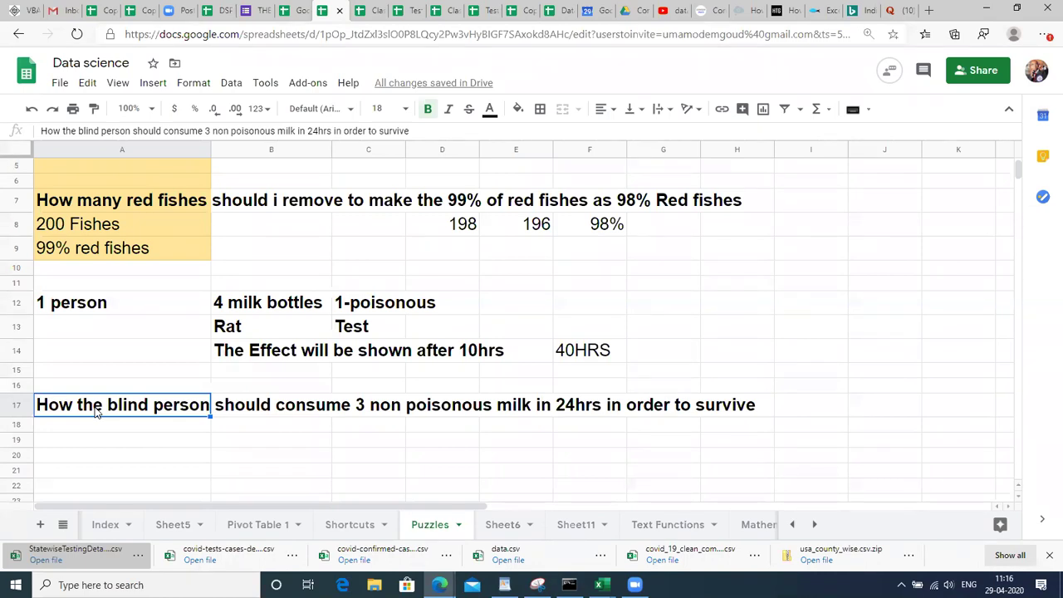
Enter 1 in B19 and the label 1bottle in C19, fixing the typos.
key("Down")
key("Down")
key("Down")
key("Down")
key("Down")
key("Down")
key("Down")
key("Down")
key("Down")
key("Down")
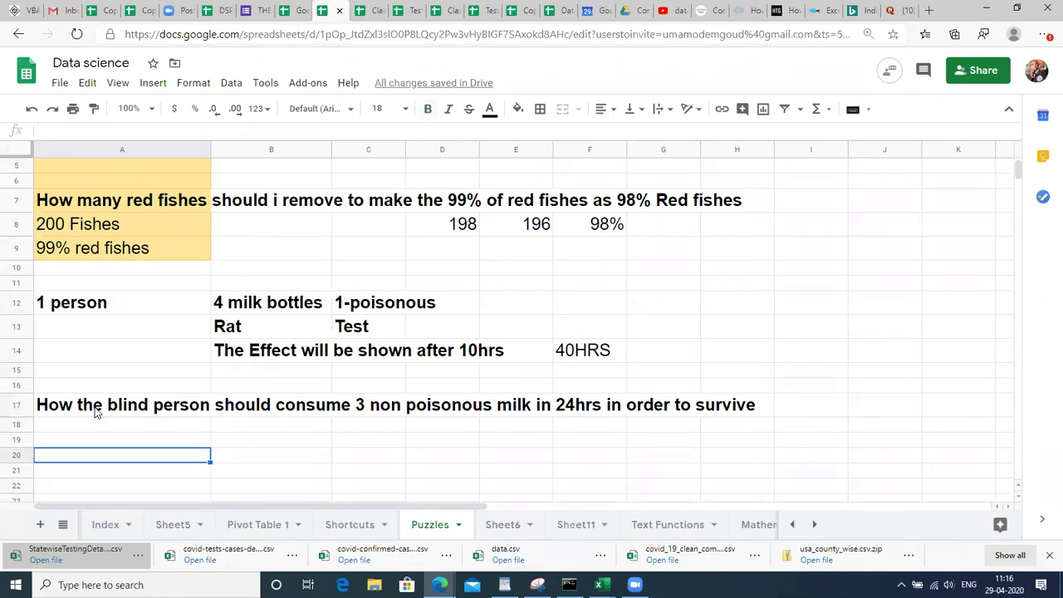
key("Right")
key("Right")
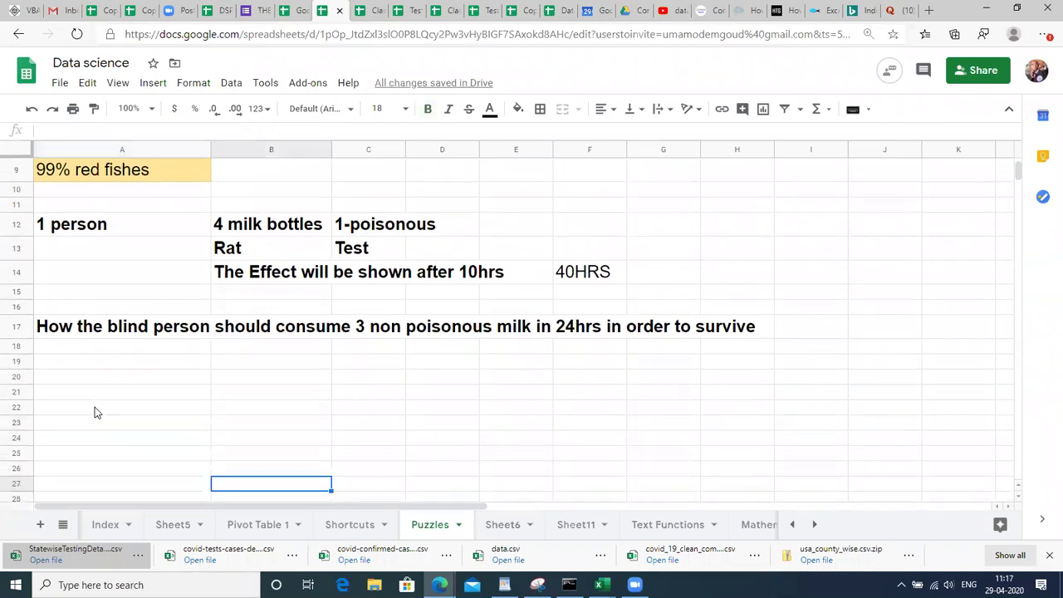
key("Left")
key("Up")
key("Up")
key("Up")
key("Up")
key("Up")
key("Up")
key("Up")
key("Up")
key("Down")
key("Up")
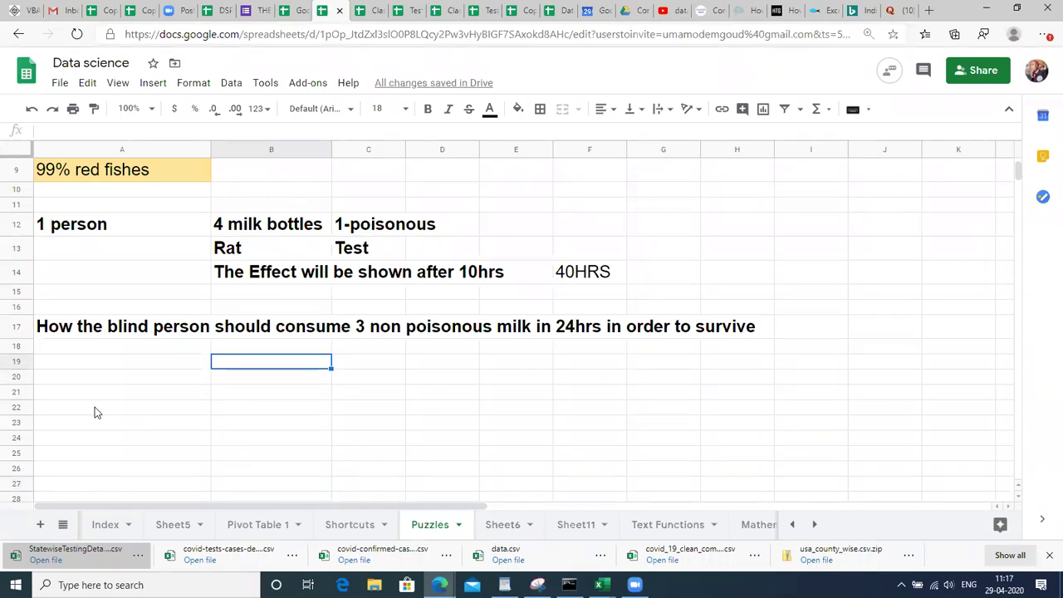
type("1")
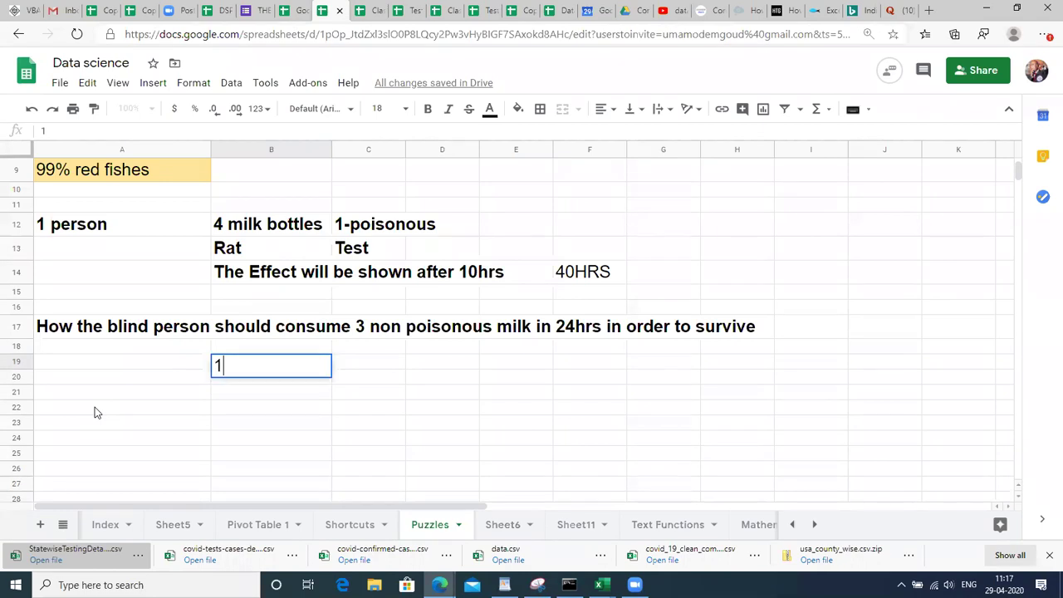
key("Return")
key("Up")
key("Right")
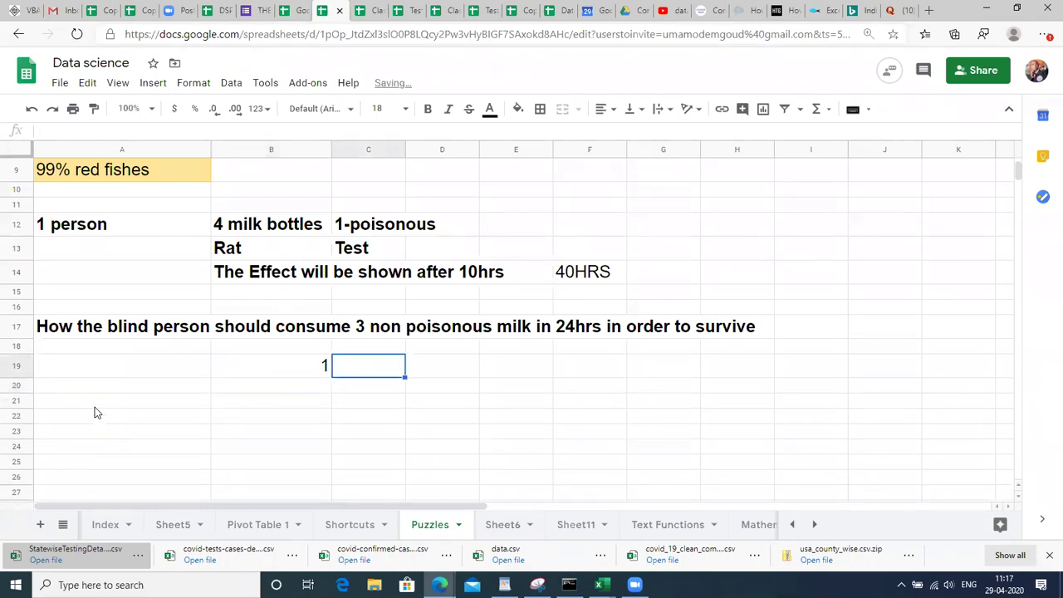
type("1BOTTK")
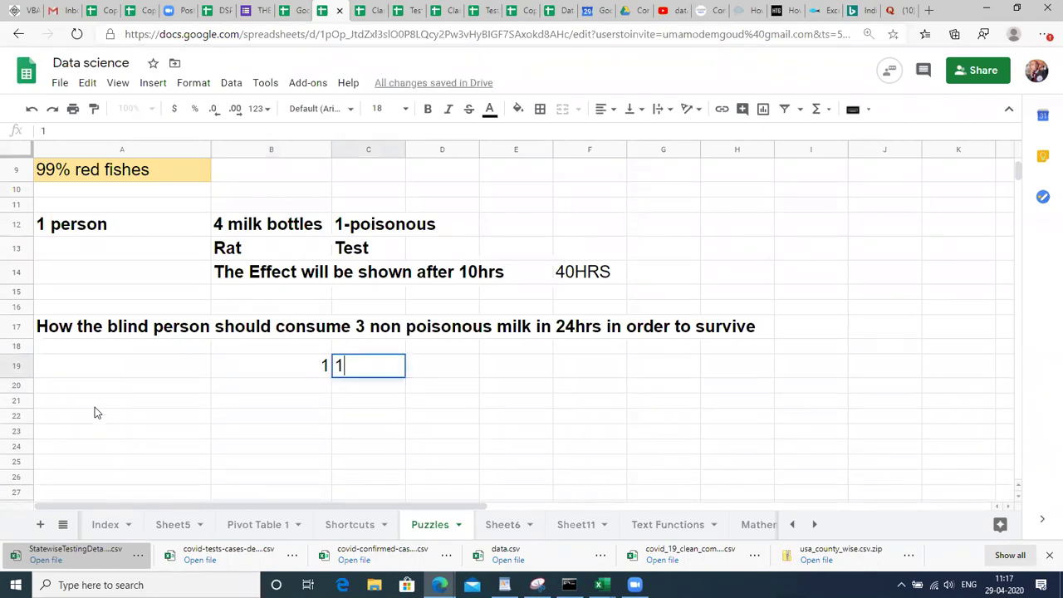
key("BackSpace")
key("BackSpace")
key("BackSpace")
key("BackSpace")
key("BackSpace")
type("bottles")
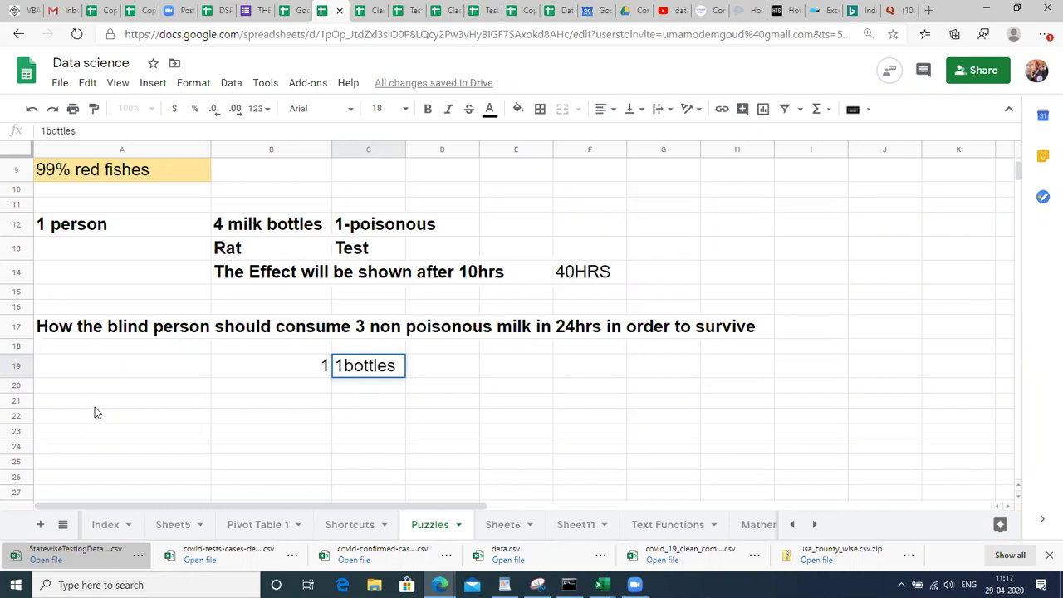
key("Return")
key("Up")
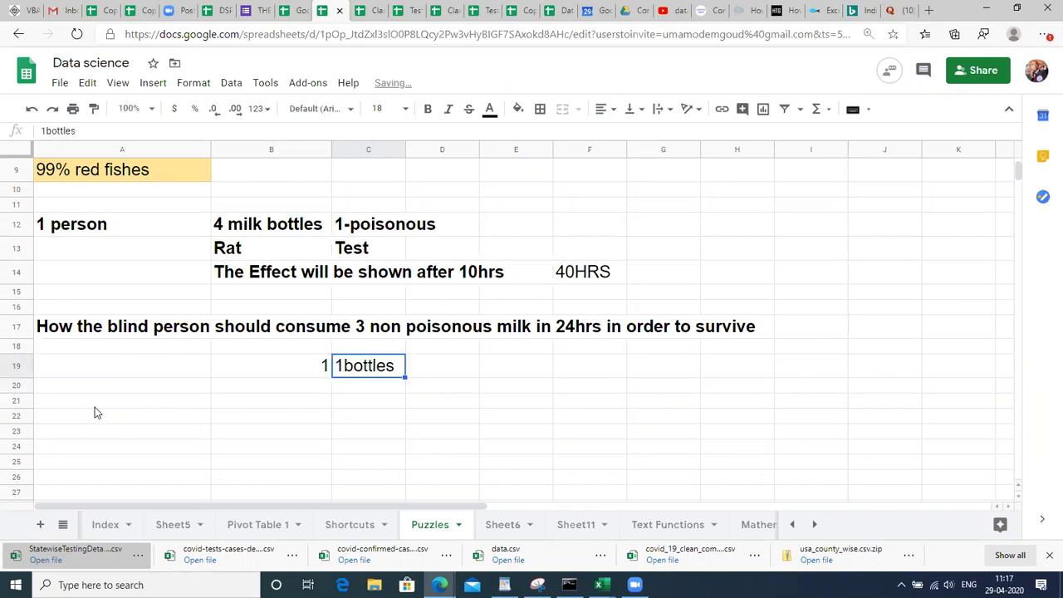
key("Return")
key("BackSpace")
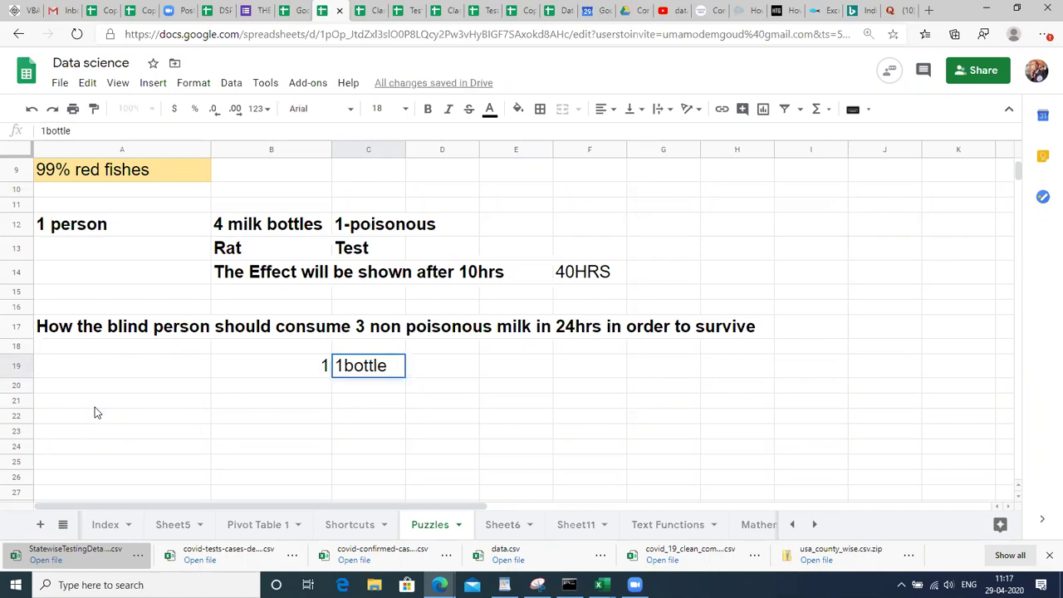
key("Return")
Enter 2 in B20 and the label '2 bott' in C20.
key("Left")
type("2")
key("Return")
key("Up")
key("Right")
type("1 b")
key("BackSpace")
key("BackSpace")
key("BackSpace")
type("2 bott")
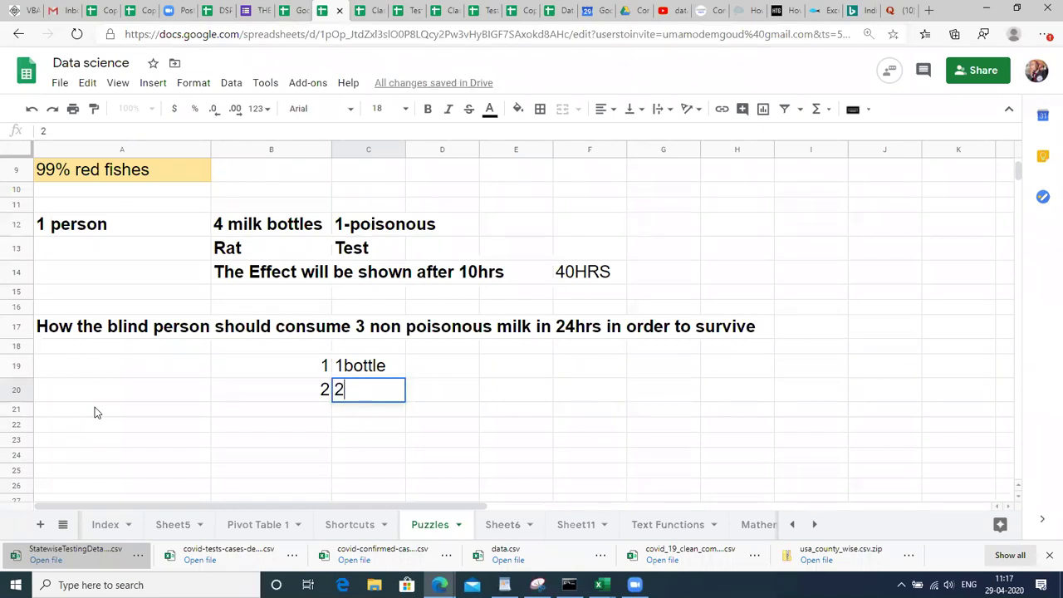
key("Return")
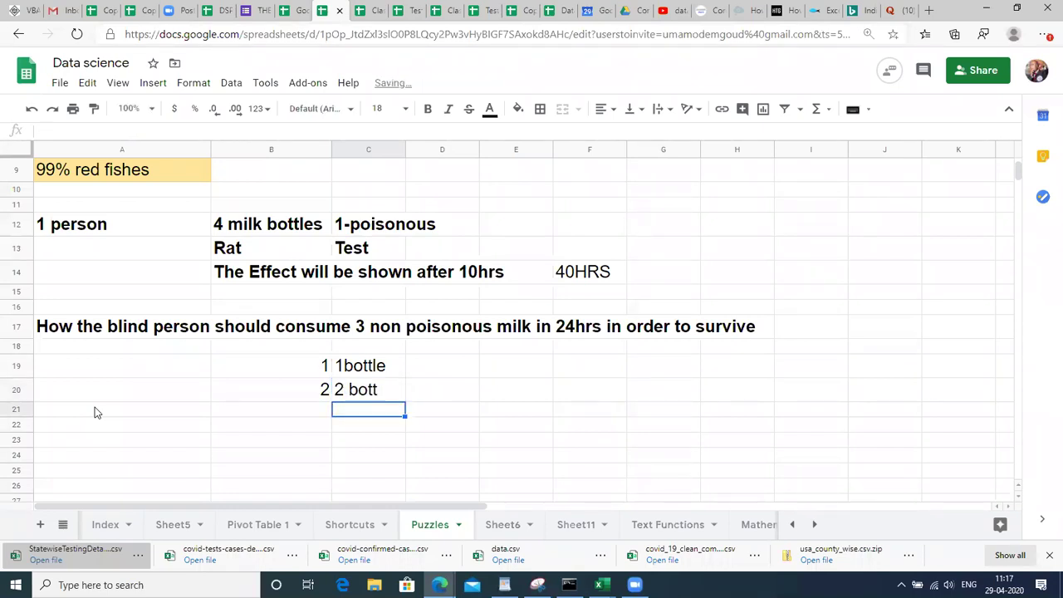
Enter 3 in B21 and the label '3 bottl' in C21, then return to B19.
key("Left")
type("3")
key("Return")
key("Up")
key("Right")
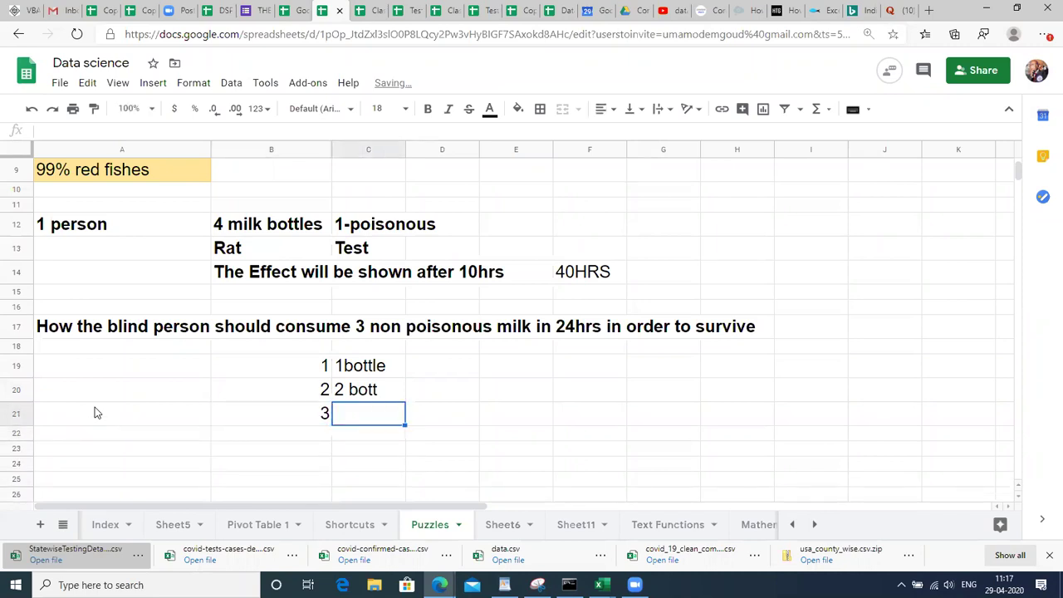
type("3 bottl")
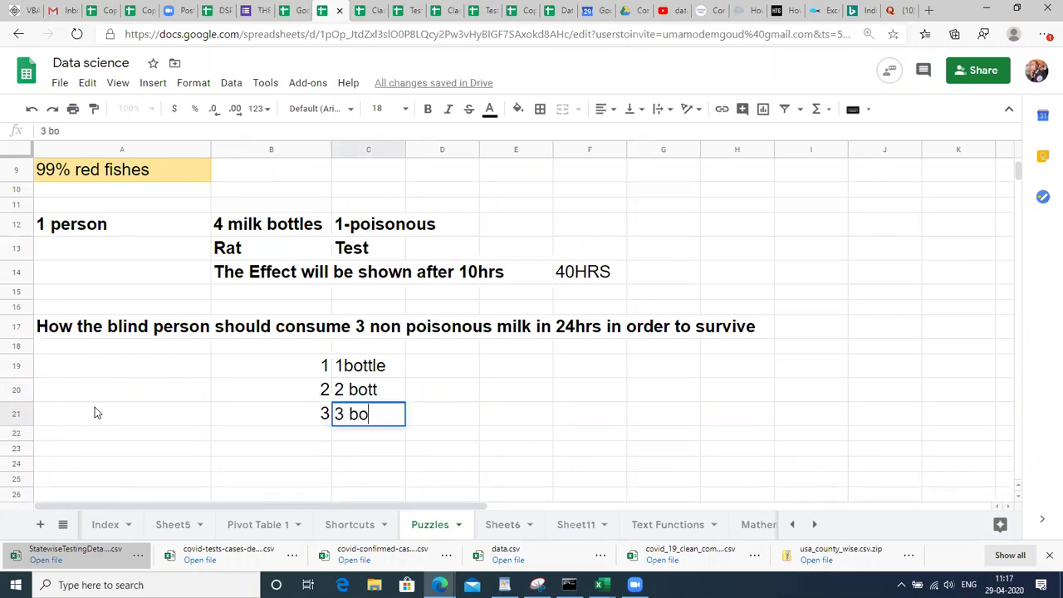
key("Return")
key("Up")
key("Up")
key("Up")
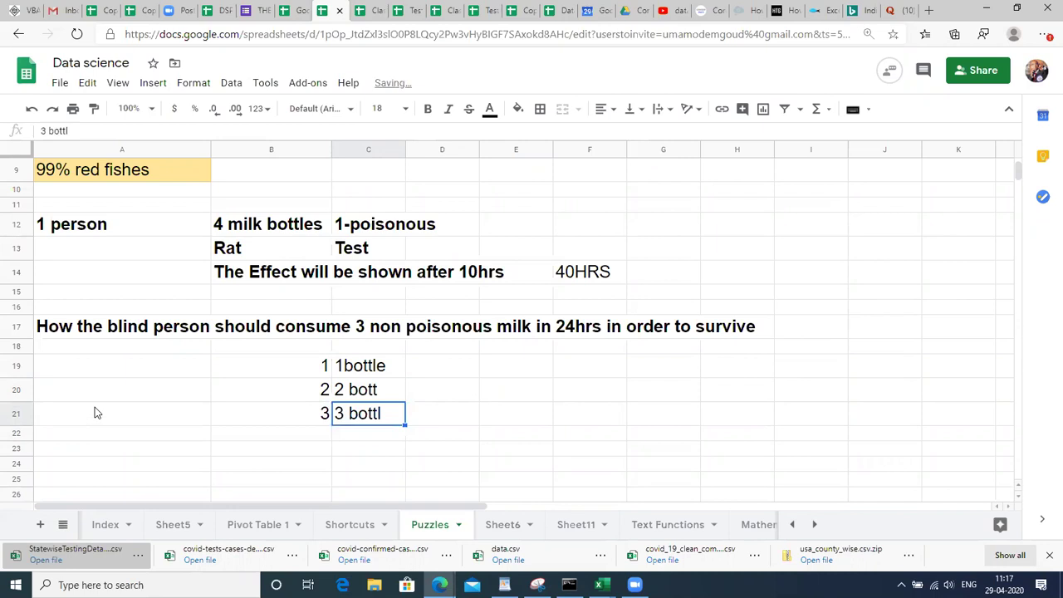
key("Left")
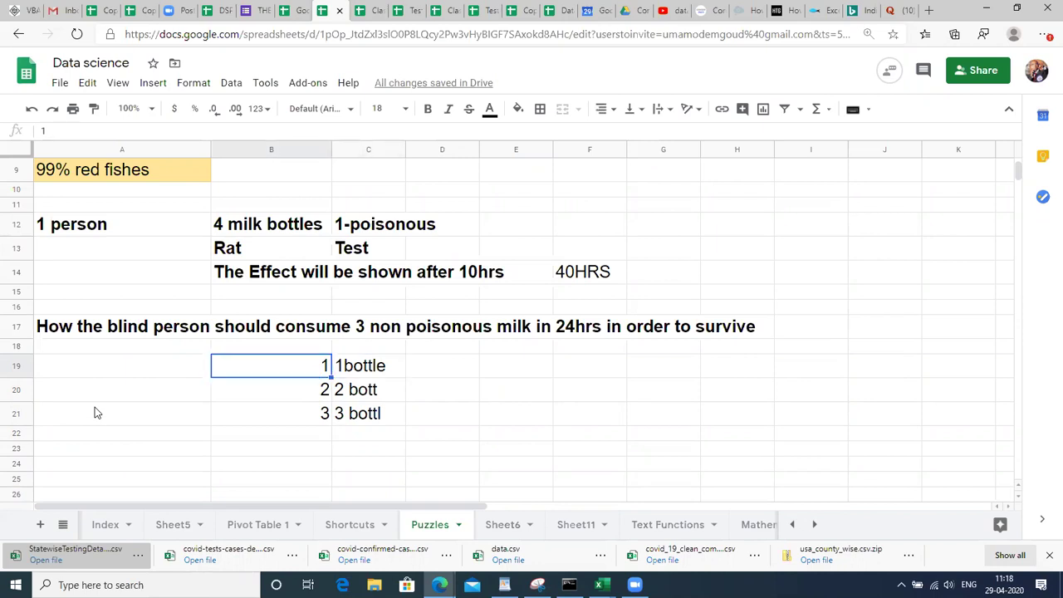
Enter the timings 10hrs in D19 and 11th in D20.
key("Right")
key("Right")
key("Up")
key("Up")
key("Up")
key("Up")
key("Up")
key("Down")
key("Down")
key("Down")
key("Down")
key("Down")
key("Down")
key("Up")
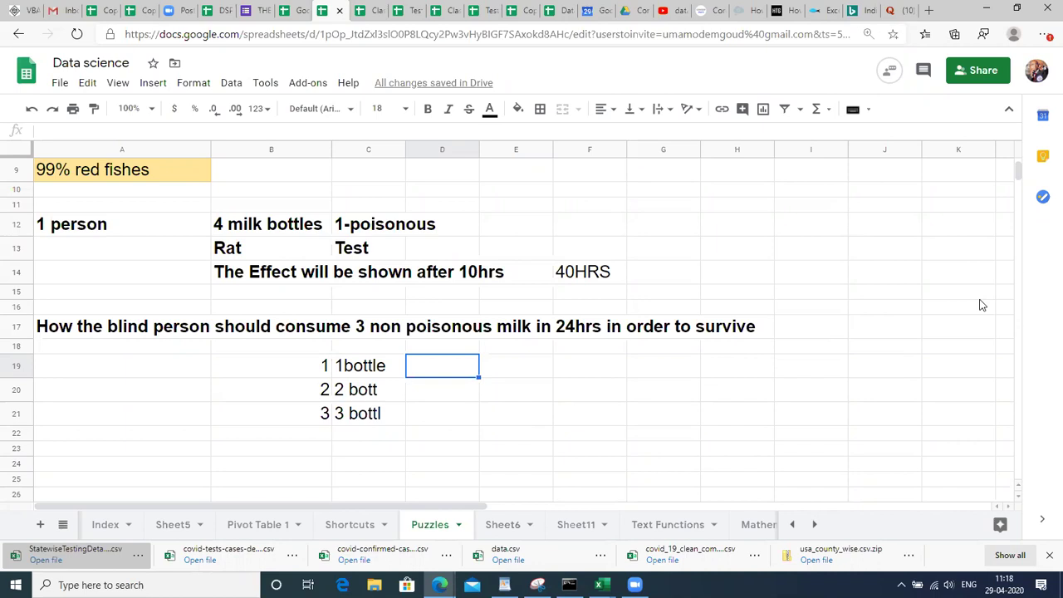
type("10hrs")
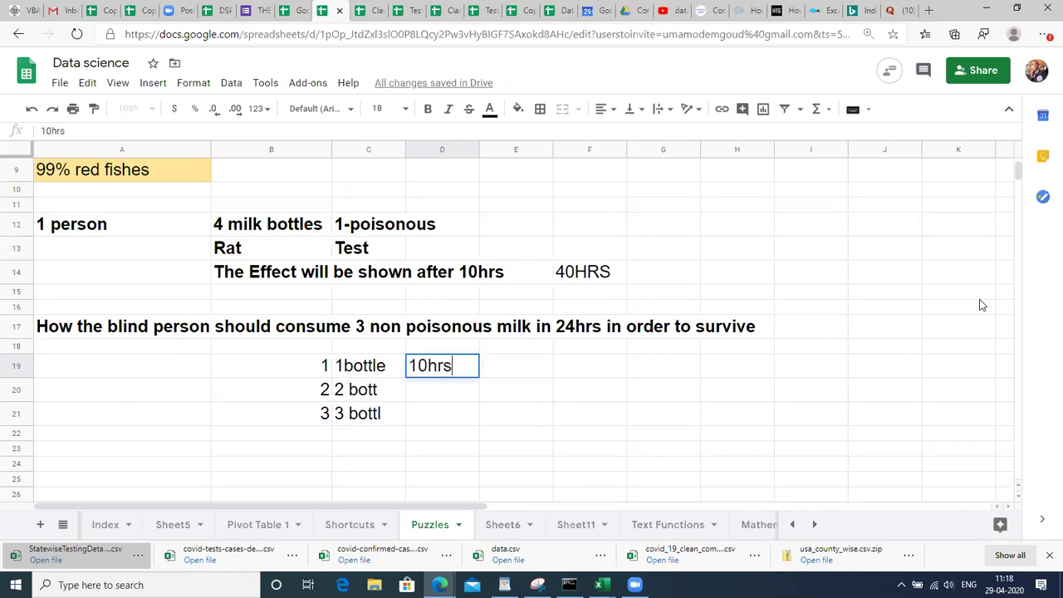
key("Return")
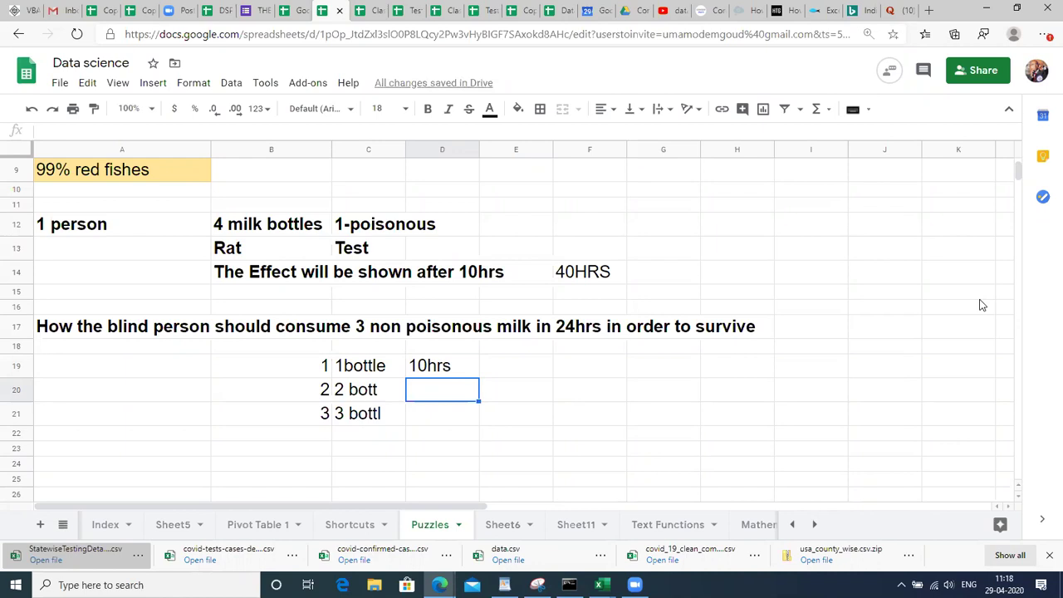
type("11th")
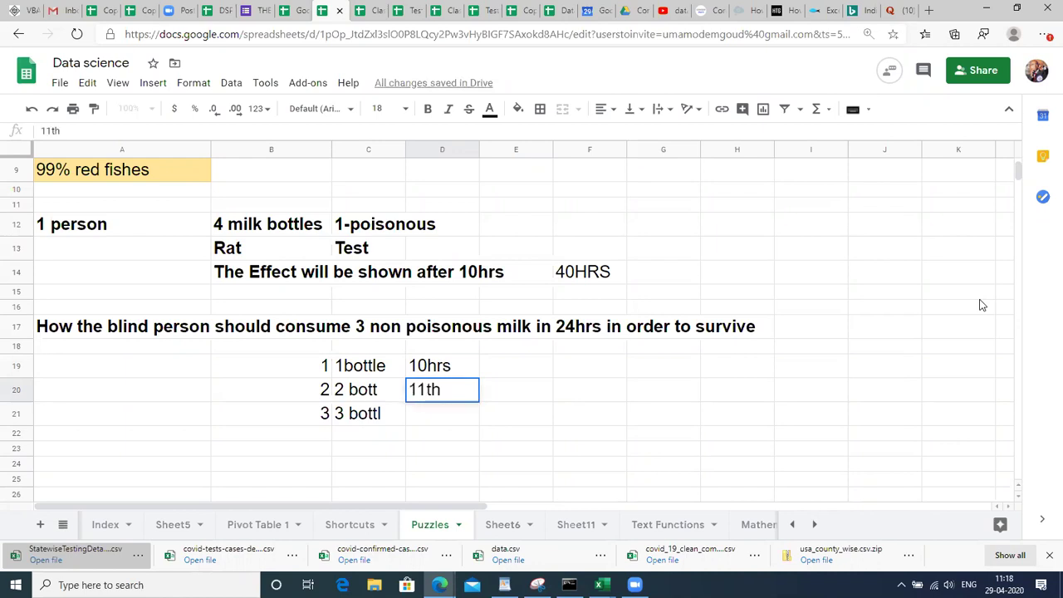
key("Return")
Enter 13 in D21 and move back across the bottle rows.
key("Left")
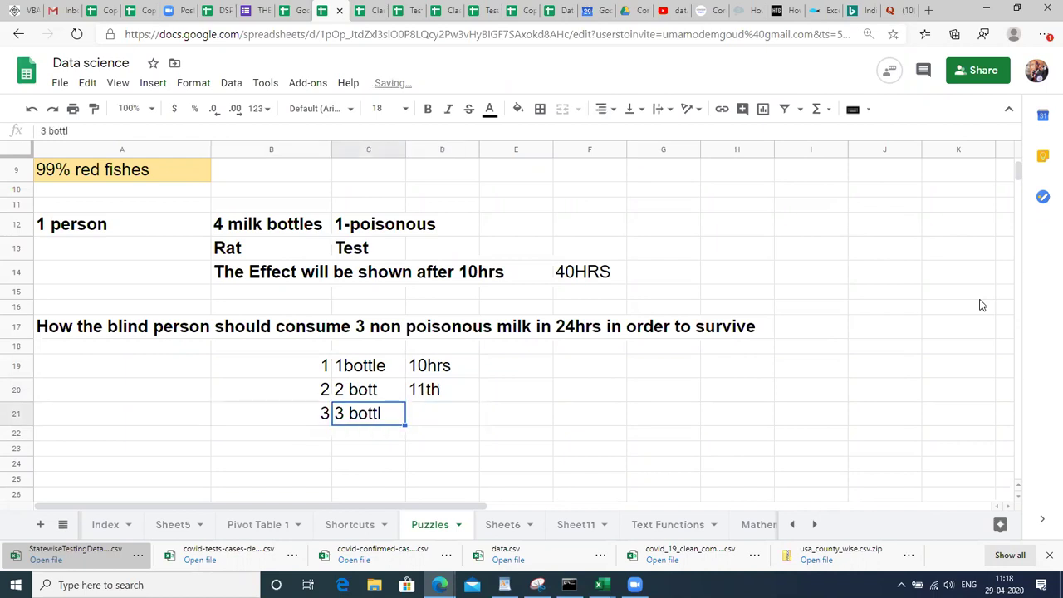
key("Right")
type("13")
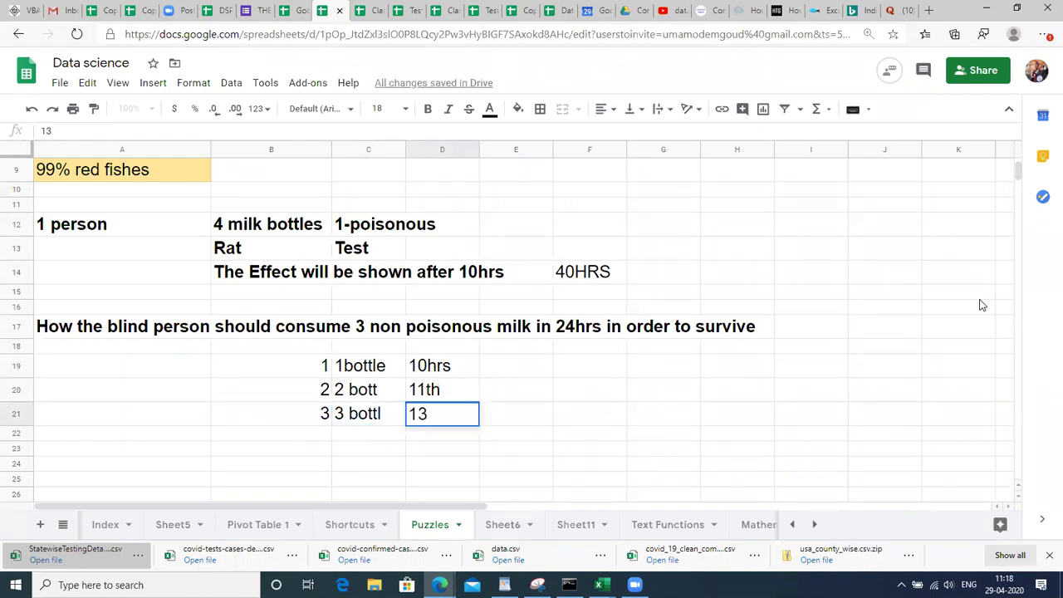
key("Up")
key("Left")
key("Left")
key("Left")
key("Right")
key("Right")
key("Right")
key("Up")
key("Left")
key("Left")
key("Left")
key("Down")
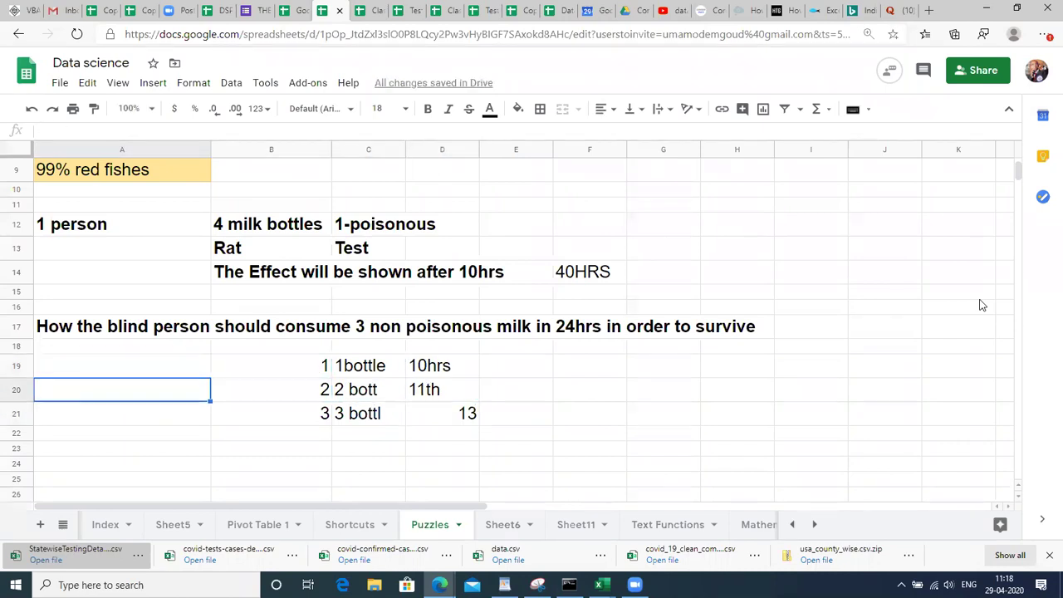
key("Right")
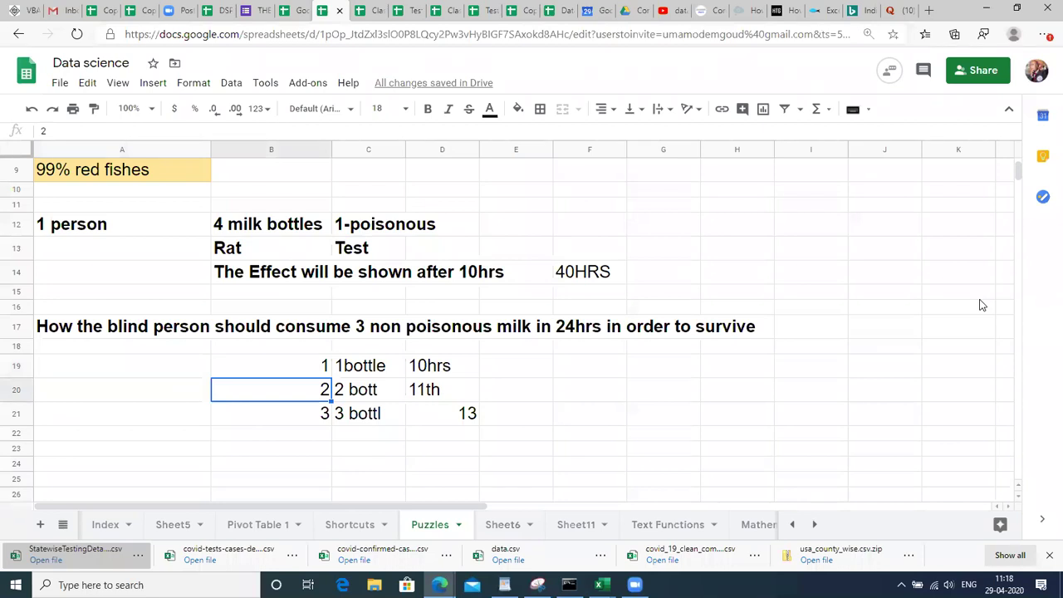
Type hour numbers 1, 2 and 3 across row 24 below the puzzle.
key("Up")
key("Right")
key("Page_Down")
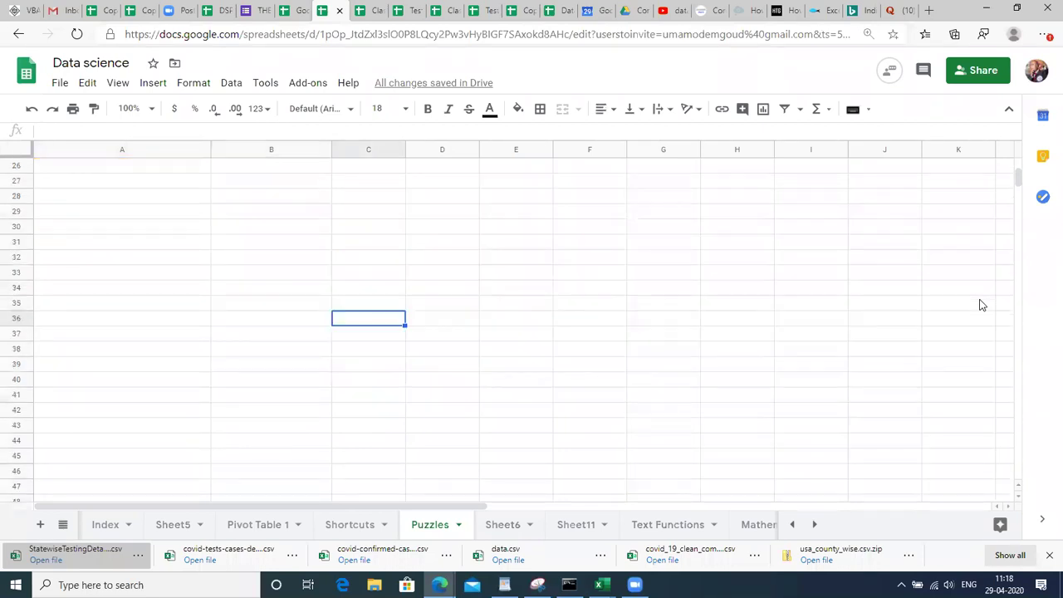
key("Left")
key("Left")
key("Page_Up")
key("Down")
key("Down")
key("Down")
key("Down")
key("Down")
key("Down")
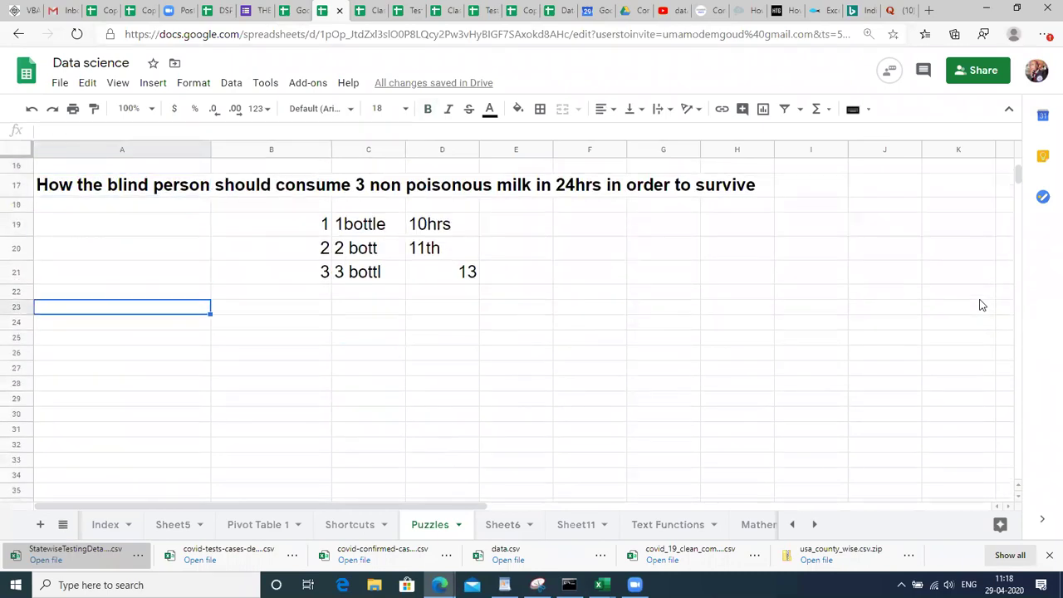
key("Right")
key("Down")
type("1")
key("Return")
key("Up")
key("Right")
key("Down")
key("Up")
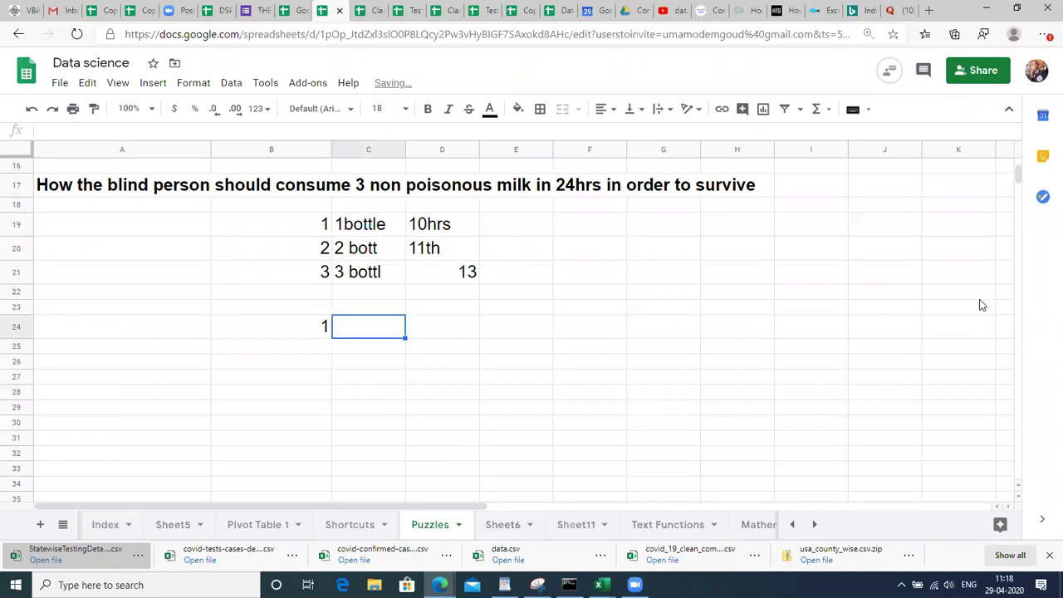
type("2")
key("Return")
key("Up")
key("Right")
type("3")
key("Return")
key("Up")
key("Right")
key("Right")
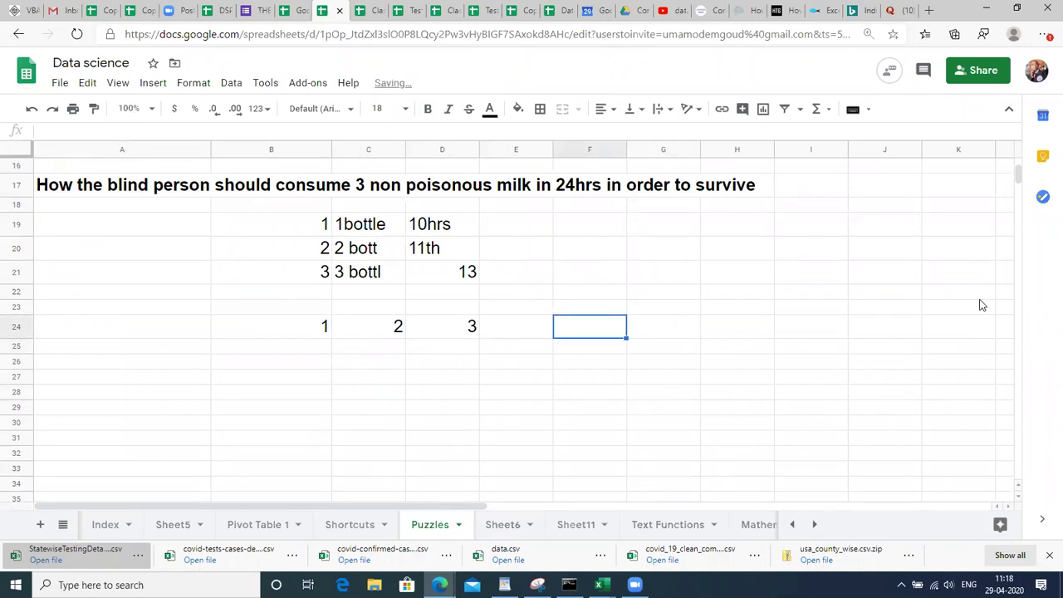
key("Left")
Extend the hour series along row 24 with the fill handle.
key("Left")
key("Left")
key("Left")
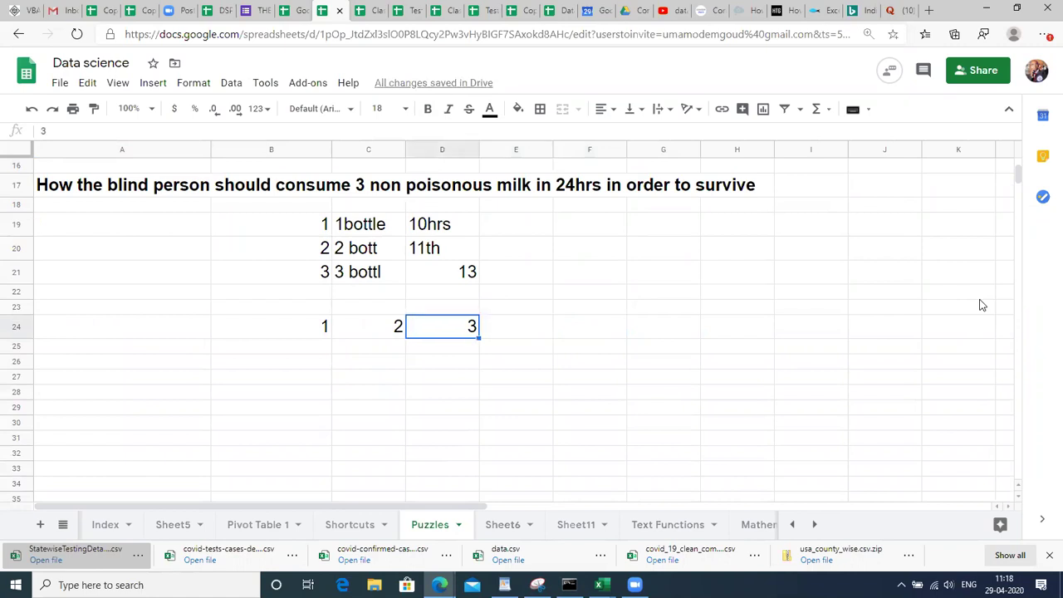
key("shift+Right")
key("shift+Right")
key("shift+Right")
key("shift+Right")
key("shift+Right")
key("shift+Right")
key("shift+Right")
key("shift+Right")
key("Right")
key("Right")
key("Left")
key("shift+Right")
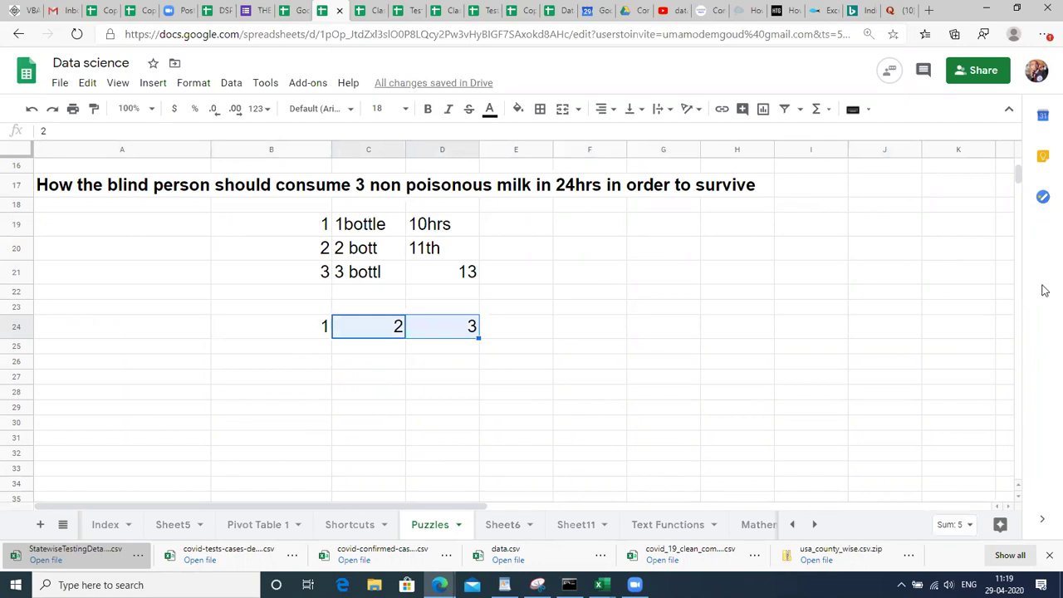
left_click_drag(479, 338, 831, 363)
left_click(326, 333)
Cut the hour numbers and paste them so they start at A24.
key("ctrl+shift+Right")
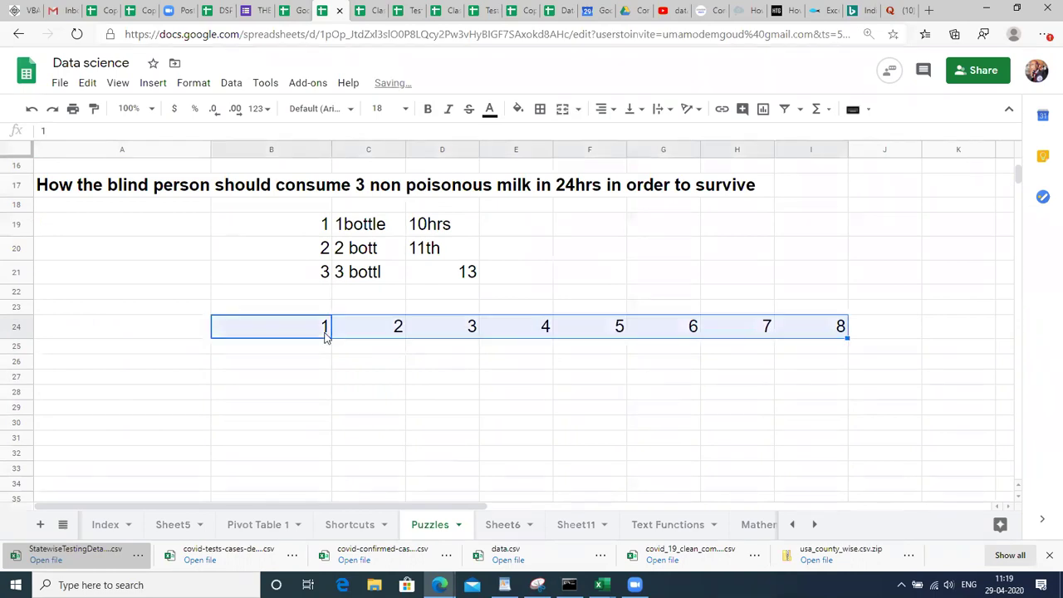
key("ctrl+x")
key("Left")
key("Right")
key("Left")
key("ctrl+v")
key("Right")
key("Right")
key("Right")
key("Right")
key("Right")
key("Right")
key("Right")
key("Right")
key("Right")
key("Right")
key("Right")
key("Right")
key("Right")
key("Right")
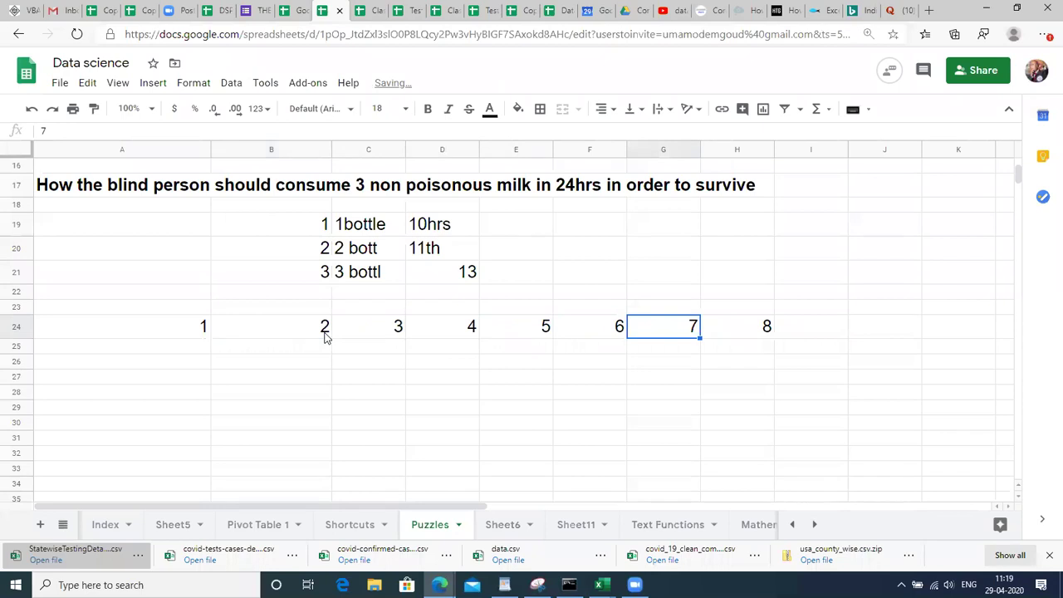
Add hour 9 and drag the series further to continue toward 13.
key("Left")
key("Left")
key("Left")
key("Left")
key("Left")
key("Left")
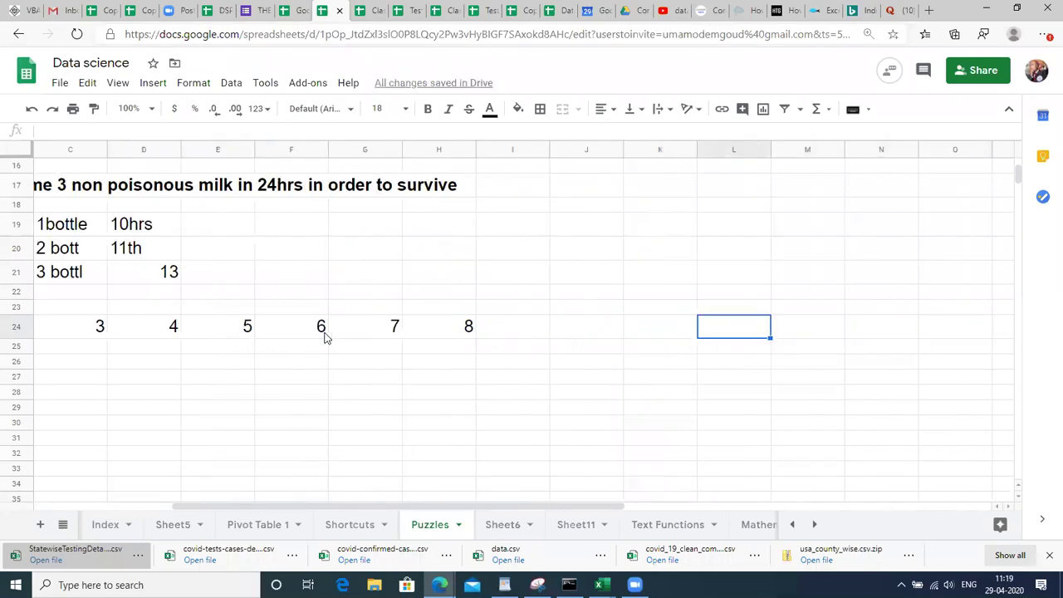
type("9")
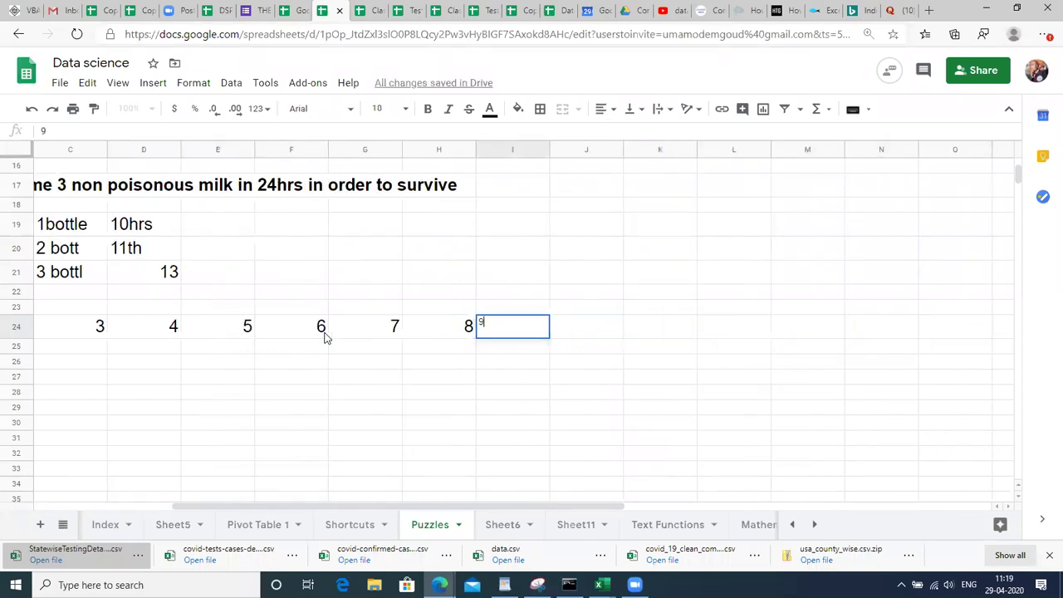
key("Return")
key("Up")
key("Left")
key("Left")
key("shift+Right")
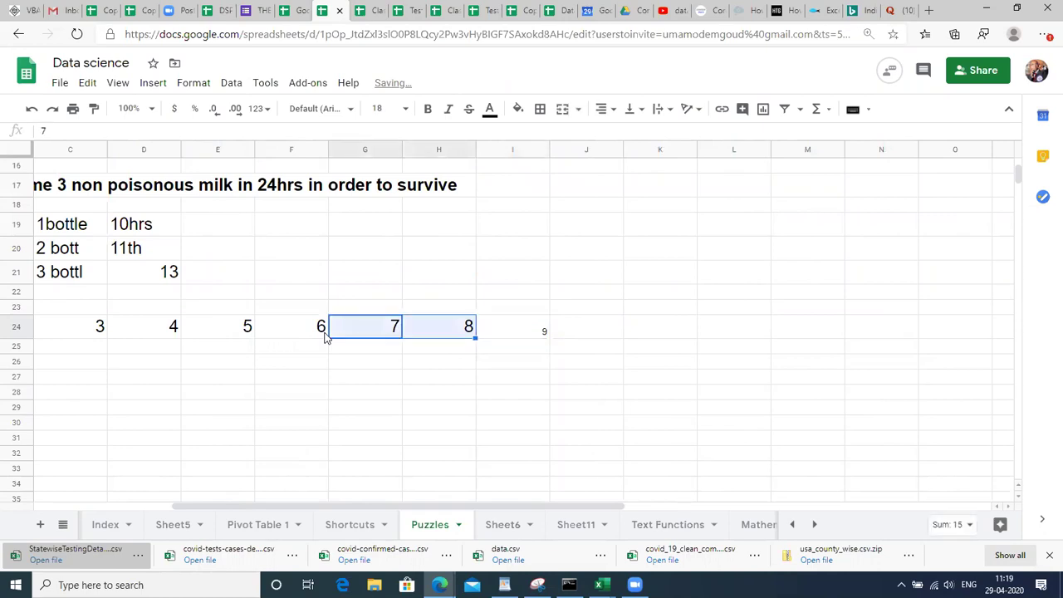
left_click_drag(482, 338, 835, 360)
Enter bottles 1, 2 and 3 in row 25 under hours 10, 11 and 12.
key("Left")
key("Left")
key("Left")
key("Left")
key("Left")
key("Left")
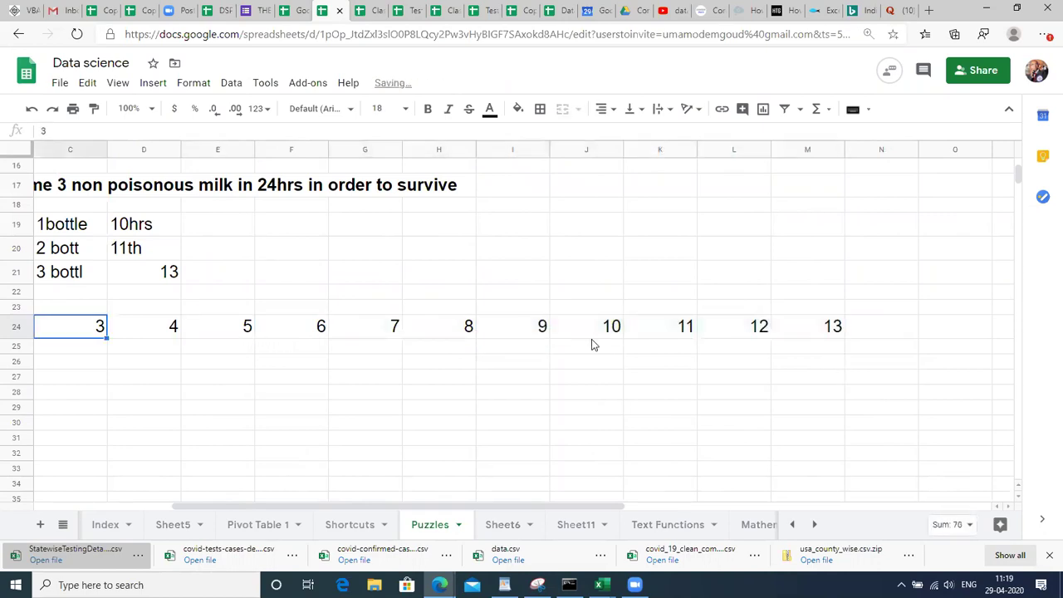
key("Down")
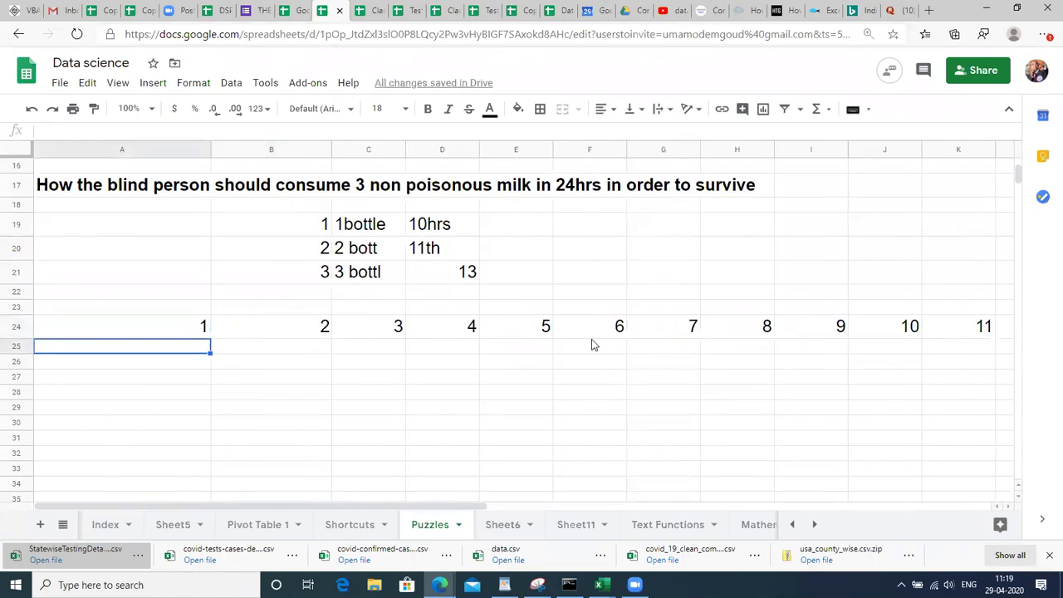
key("Right")
key("Right")
key("Right")
key("Right")
key("Right")
key("Right")
key("Right")
key("Right")
key("Right")
key("Right")
key("Right")
key("Right")
key("Right")
key("Right")
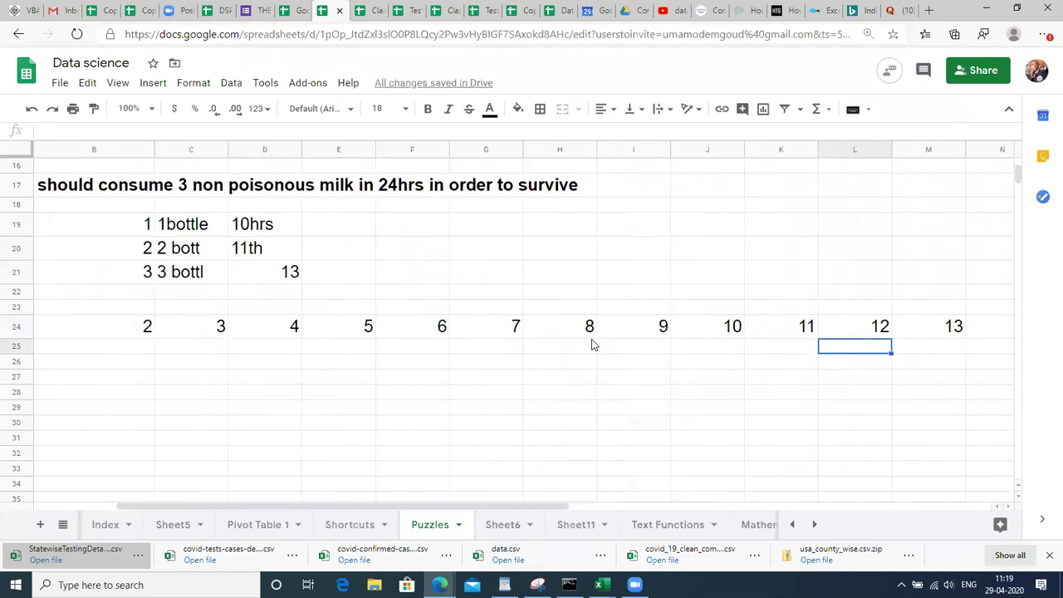
key("Left")
key("Left")
key("Left")
key("Left")
key("Left")
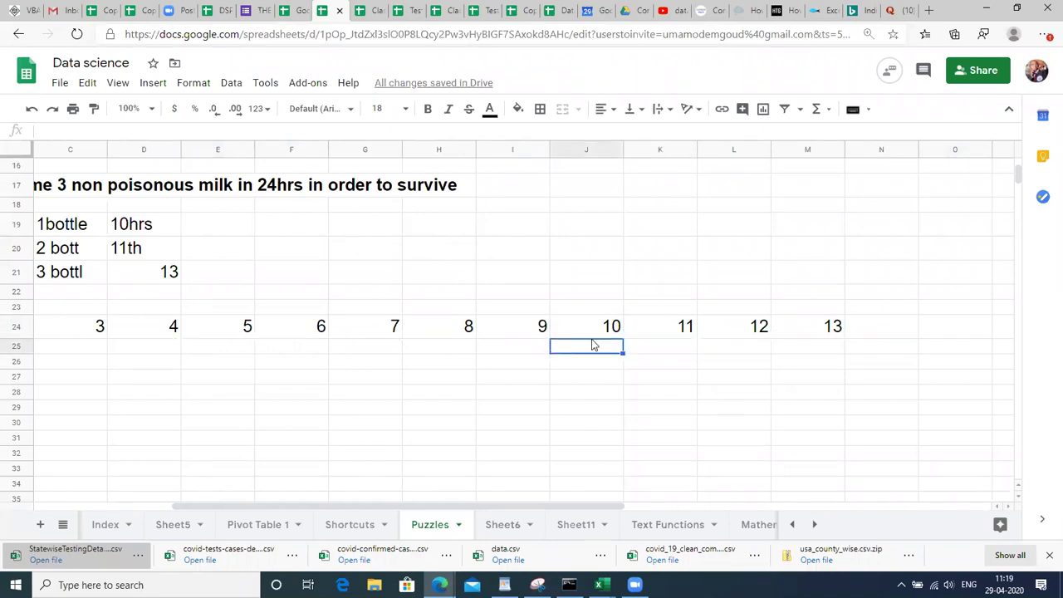
key("F1")
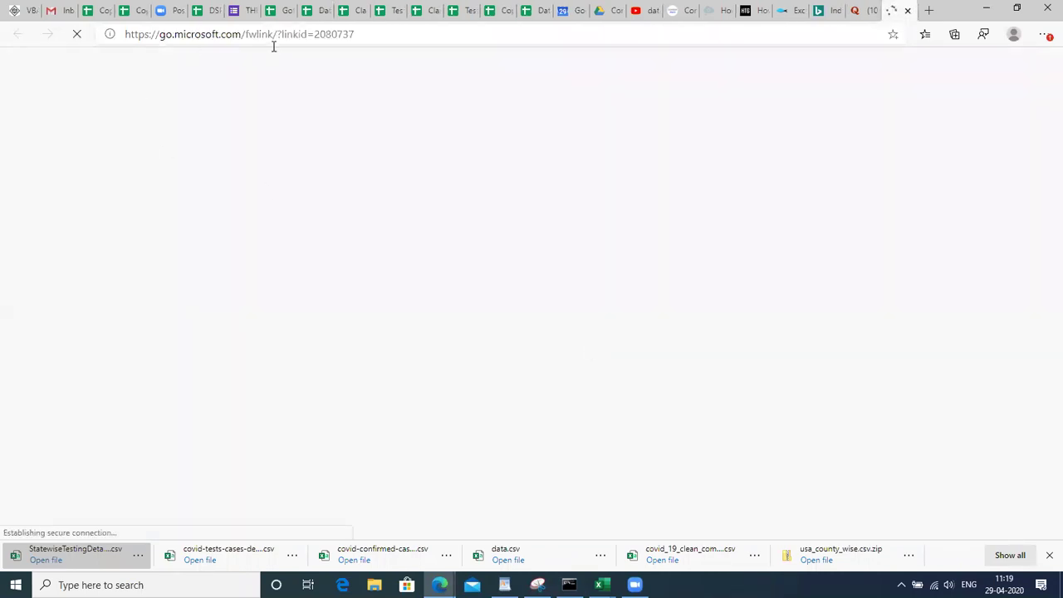
left_click(316, 10)
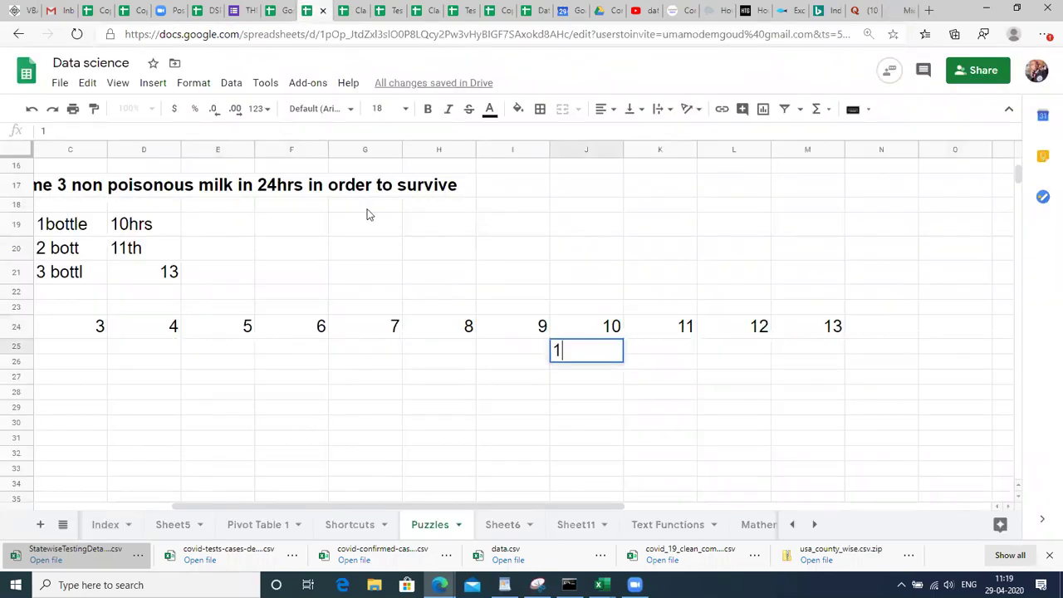
key("Return")
key("Up")
key("Right")
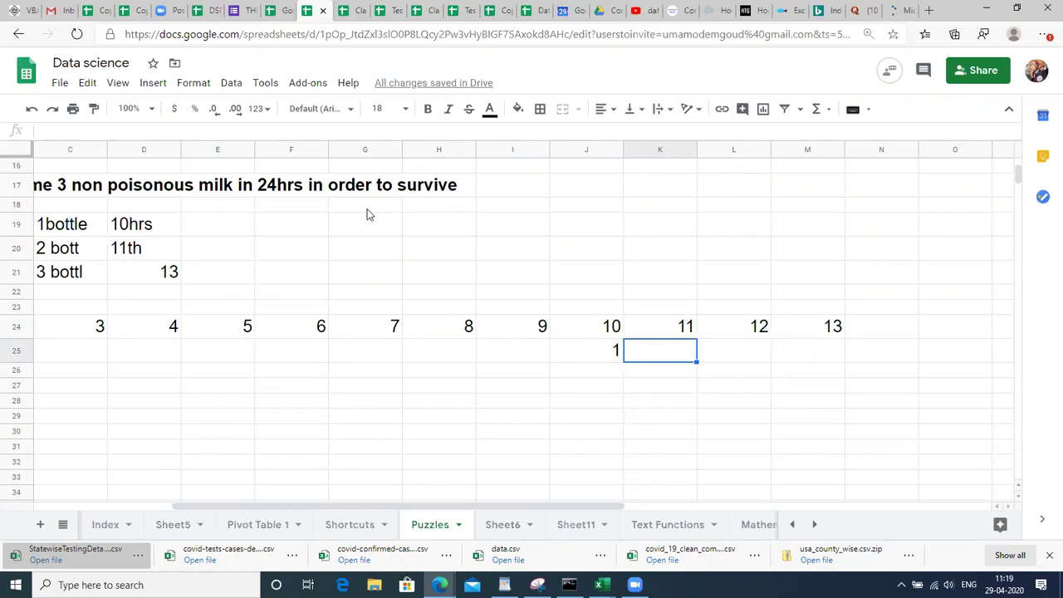
type("2")
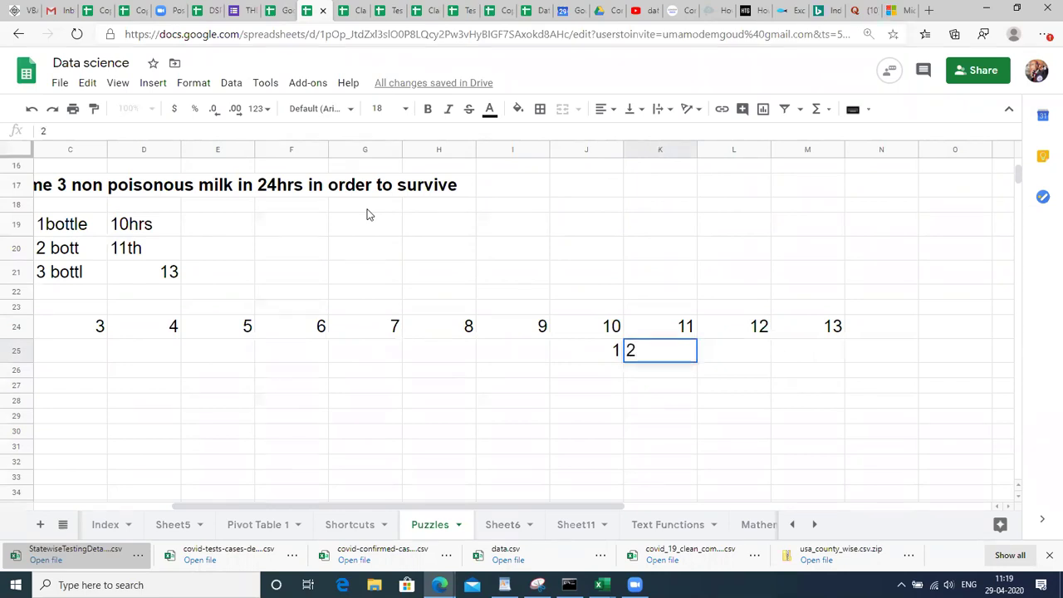
key("Right")
key("Right")
key("Right")
key("Right")
key("Right")
key("Right")
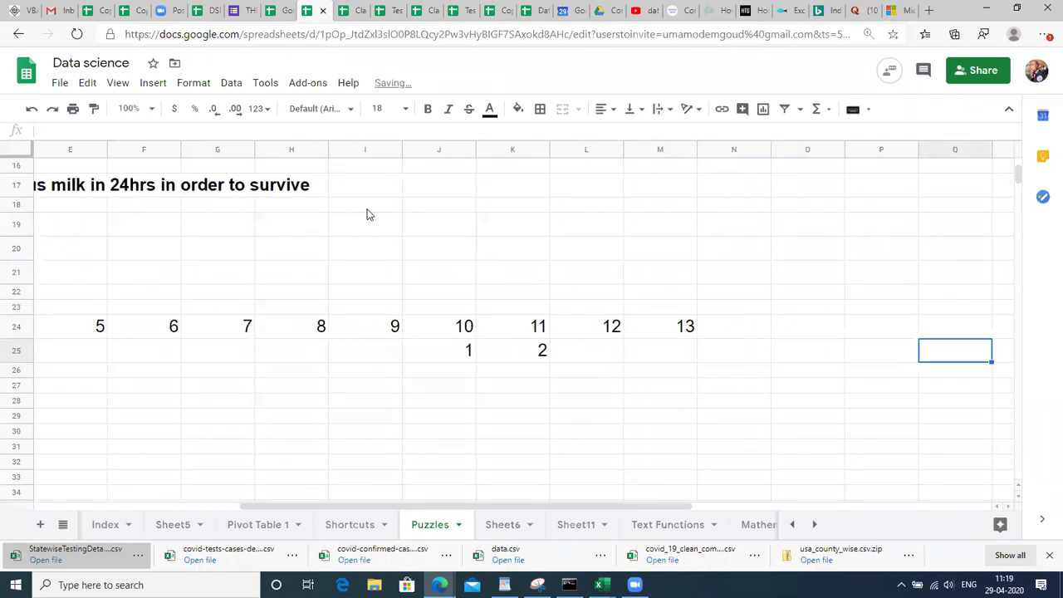
key("Left")
key("Left")
key("Left")
key("Left")
key("Left")
type("3")
key("Up")
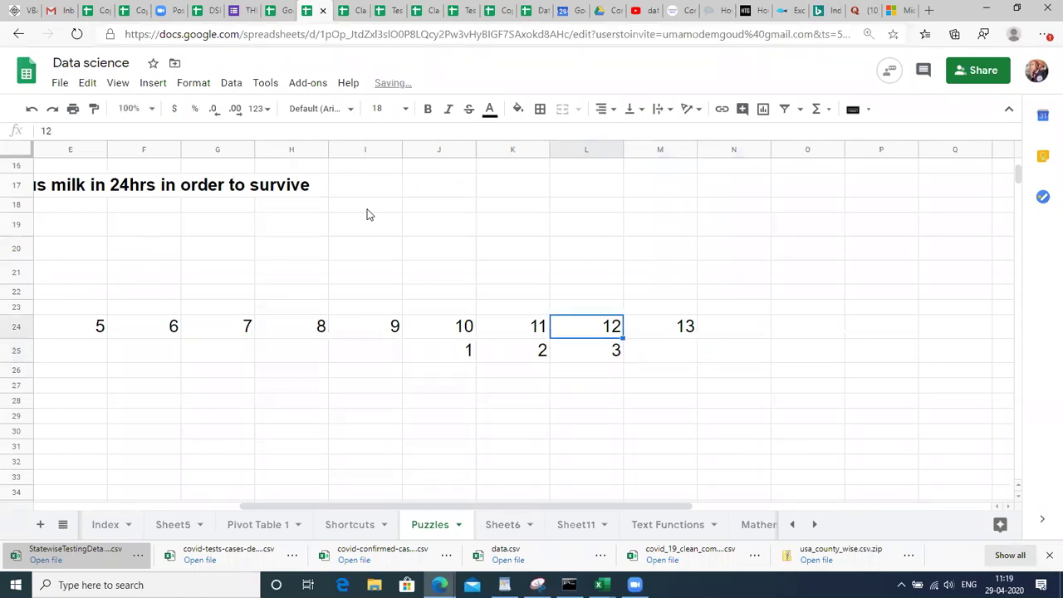
Select the hour and bottle rows together back to column A.
key("shift+Down")
key("shift+Left")
key("ctrl+shift+Left")
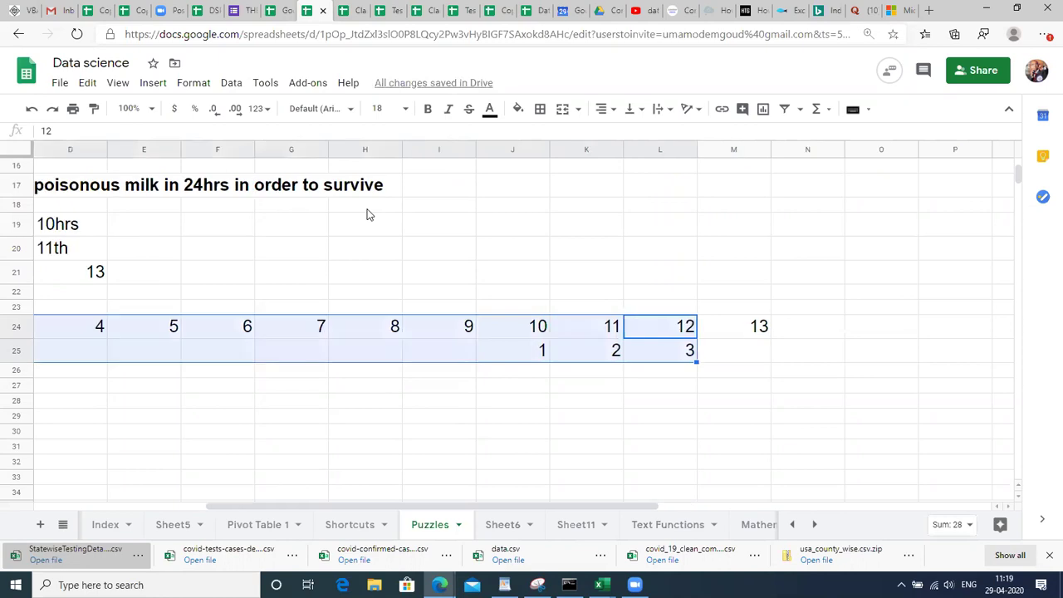
key("shift+Right")
key("shift+Right")
key("shift+Left")
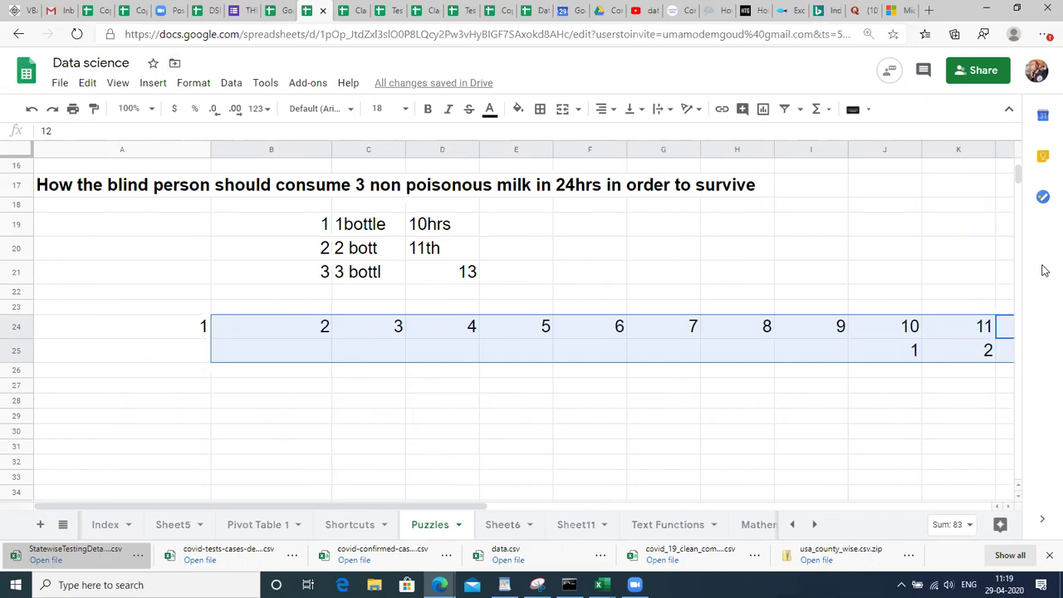
key("shift+Left")
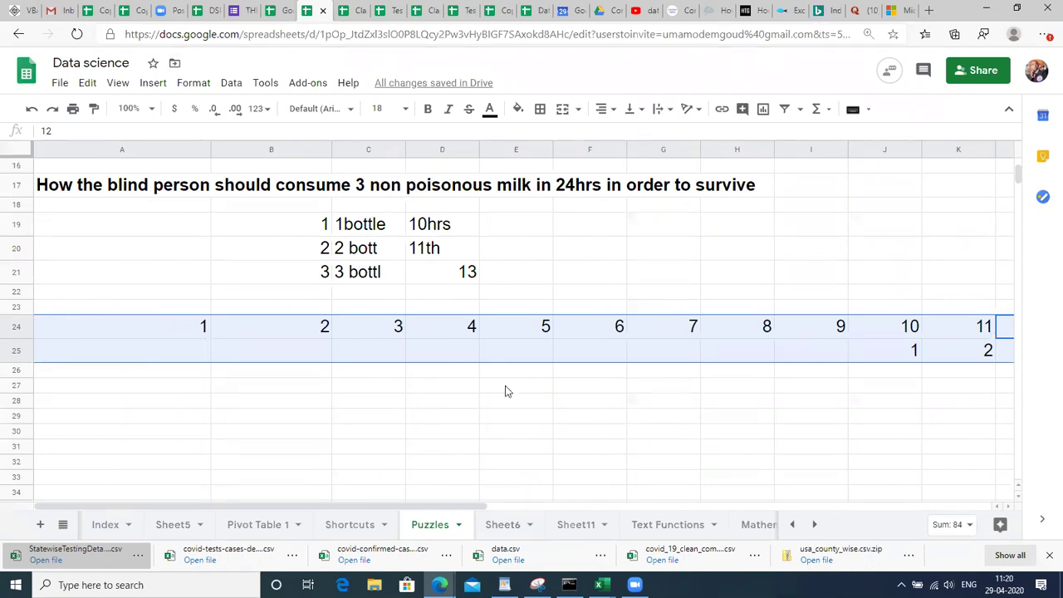
Enter 12 hrs in B29 and make it bold.
left_click(271, 417)
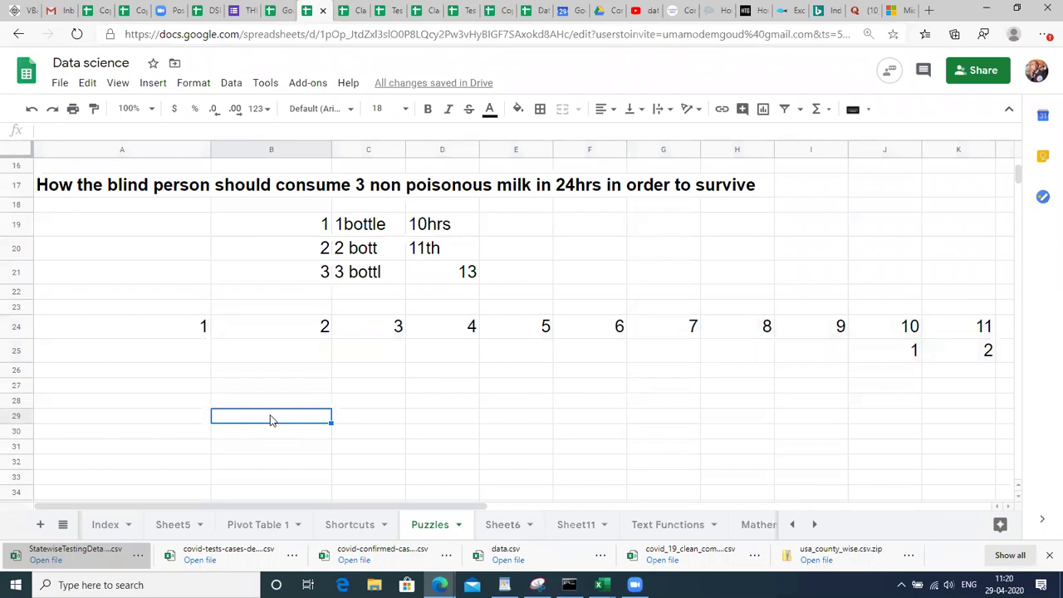
type("12")
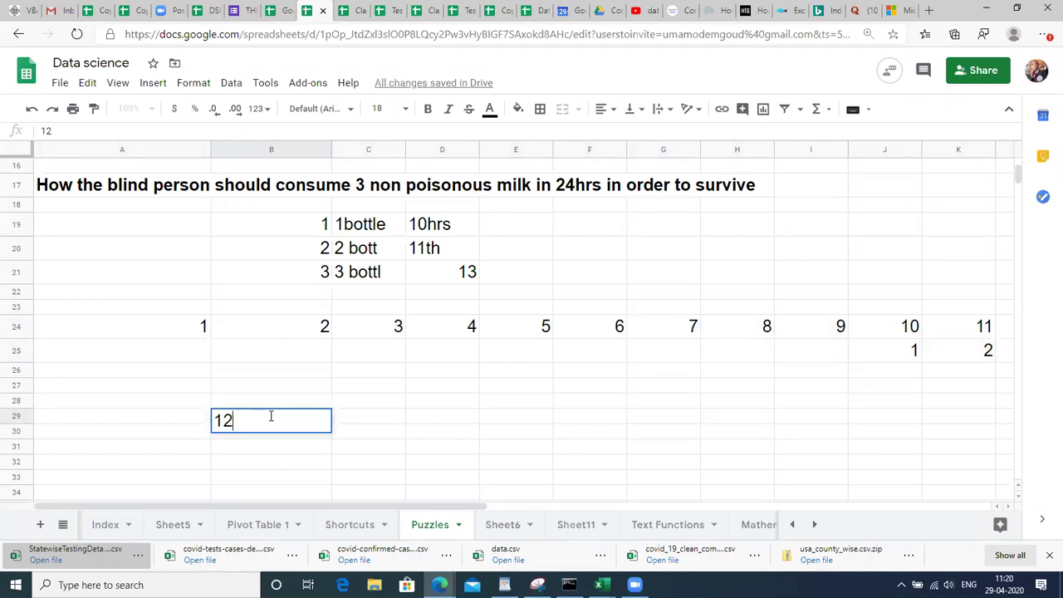
type(" hrs")
key("Return")
key("Up")
key("Down")
key("Down")
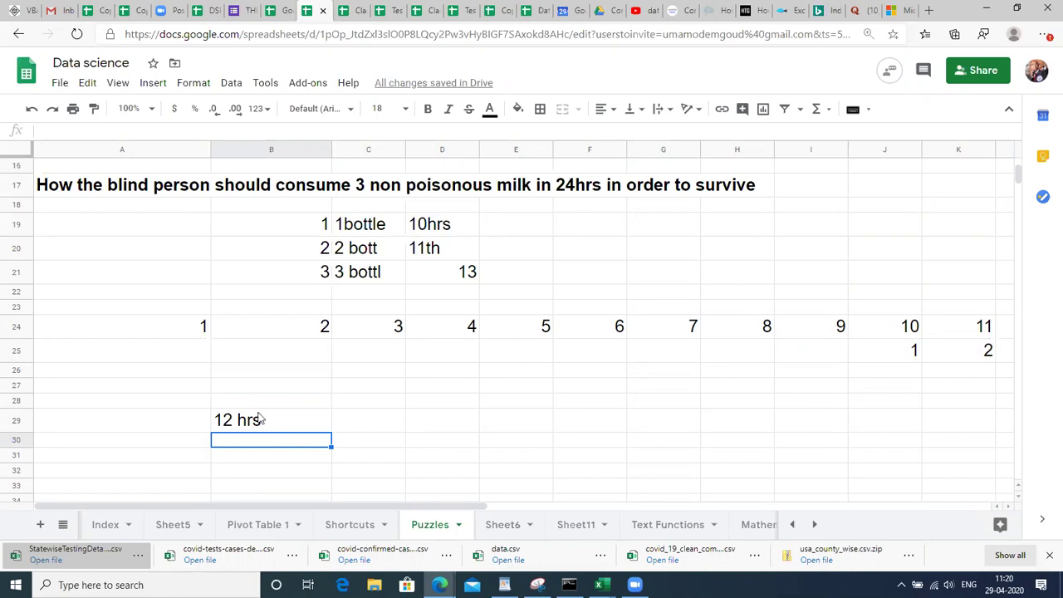
left_click(258, 428)
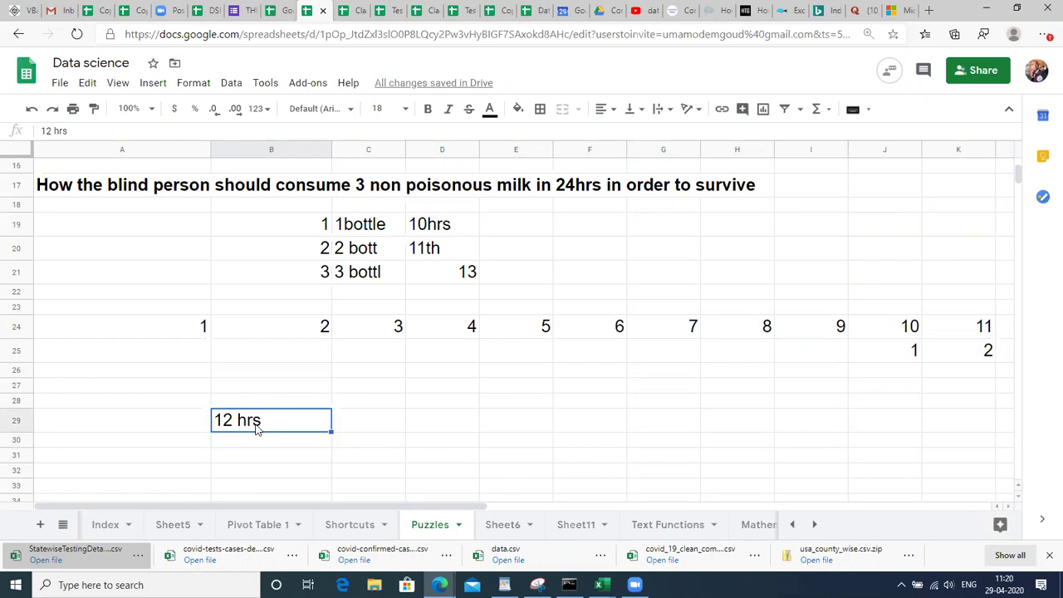
key("ctrl+b")
Select A22 and jump up column A to the puzzle questions.
left_click(72, 291)
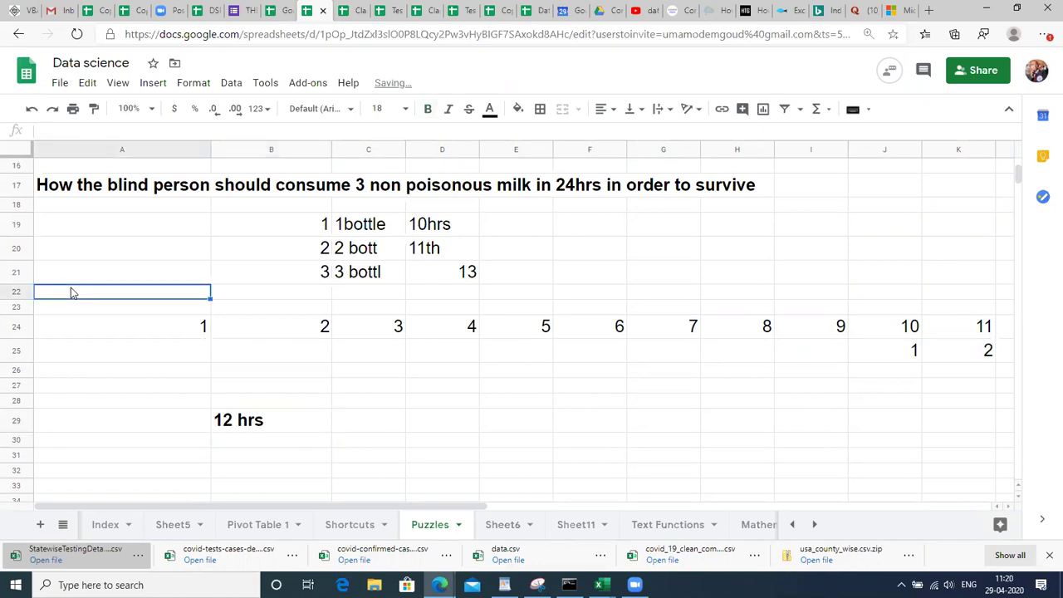
key("ctrl+Up")
key("Up")
key("Up")
key("Up")
key("Up")
key("Up")
key("Up")
key("Up")
key("Up")
key("Up")
key("Up")
key("Up")
key("Up")
key("Up")
key("Up")
key("Up")
key("Up")
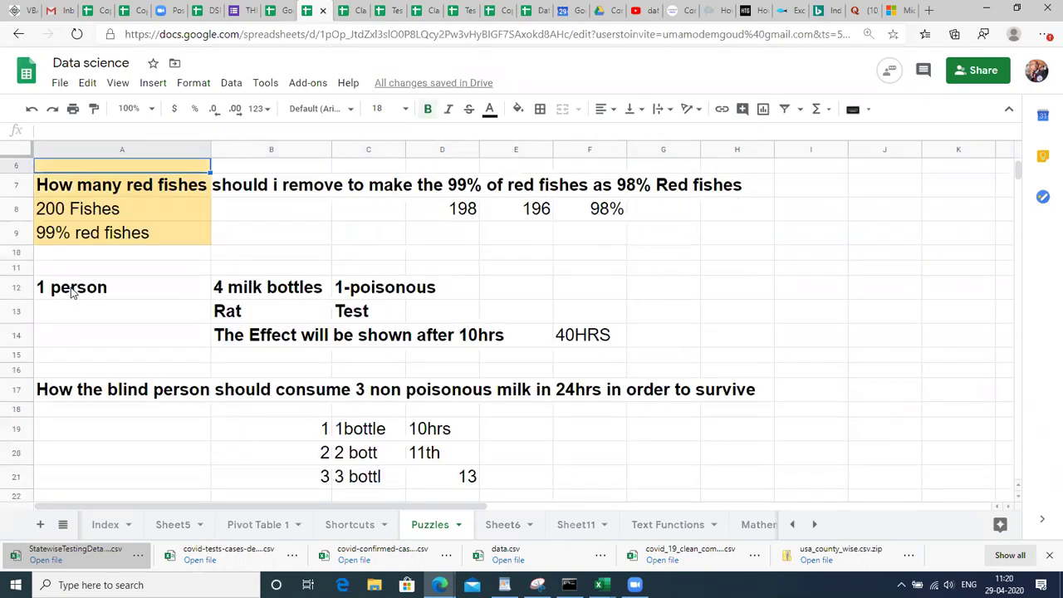
key("Down")
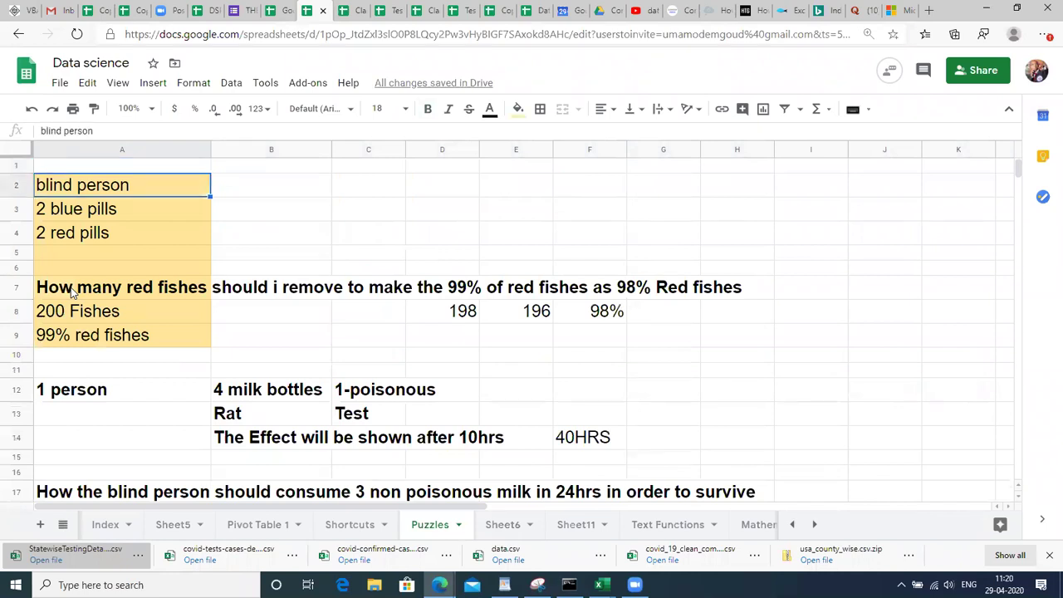
key("Down")
key("Down")
key("Down")
key("Down")
key("Down")
key("Down")
key("Down")
key("Down")
key("Down")
key("Down")
key("Down")
key("Down")
key("Down")
key("Down")
key("Down")
key("Down")
key("Down")
key("Down")
key("Down")
key("Down")
key("Up")
key("Up")
key("Up")
key("Up")
key("Up")
key("Up")
key("Up")
key("Up")
key("Down")
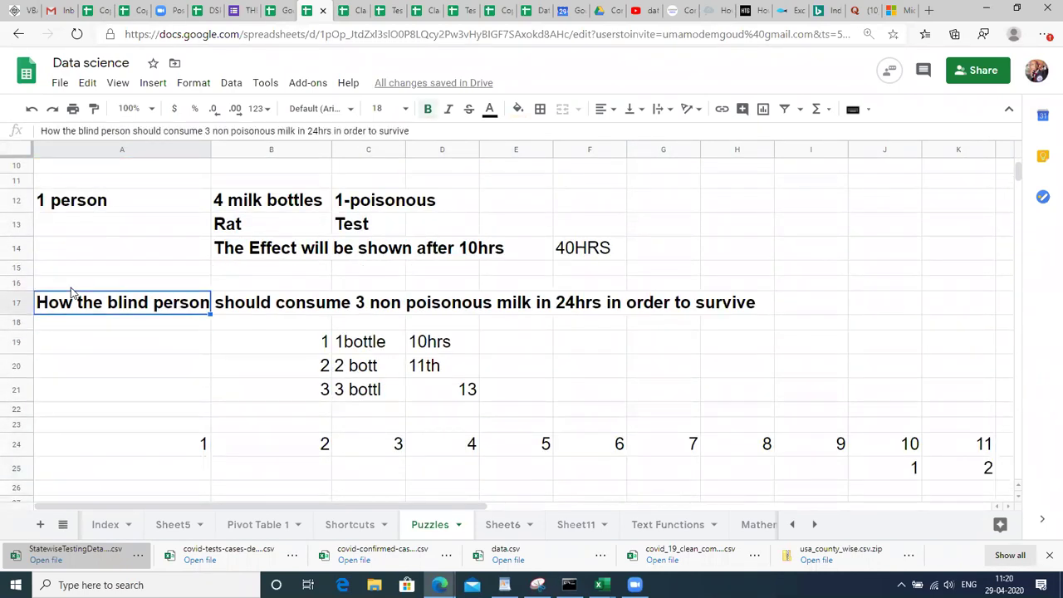
key("shift+Down")
key("shift+Down")
key("shift+Down")
key("shift+Down")
key("shift+Down")
key("shift+Down")
key("shift+Down")
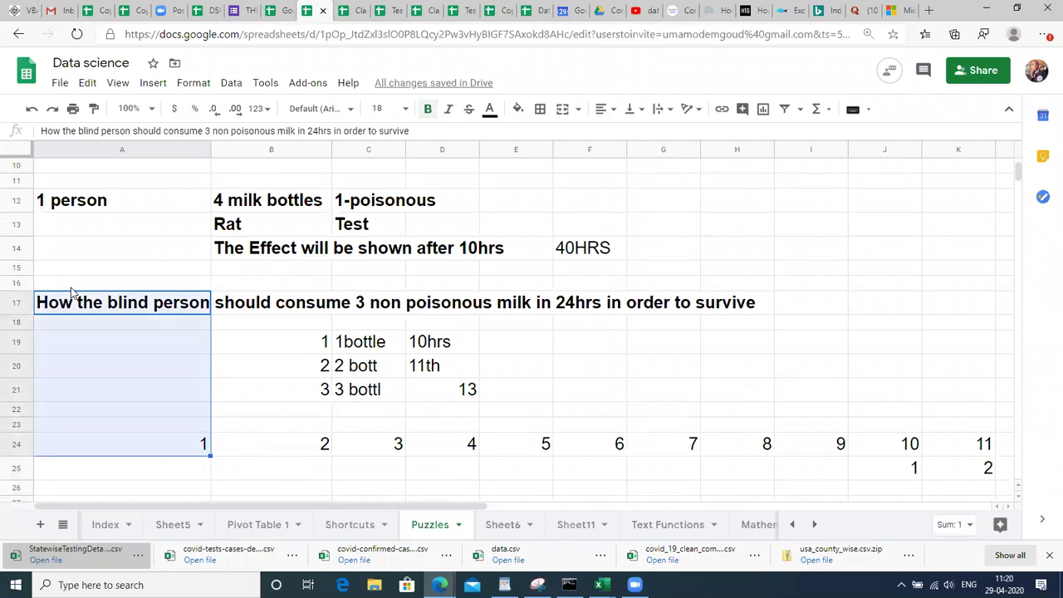
key("ctrl+b")
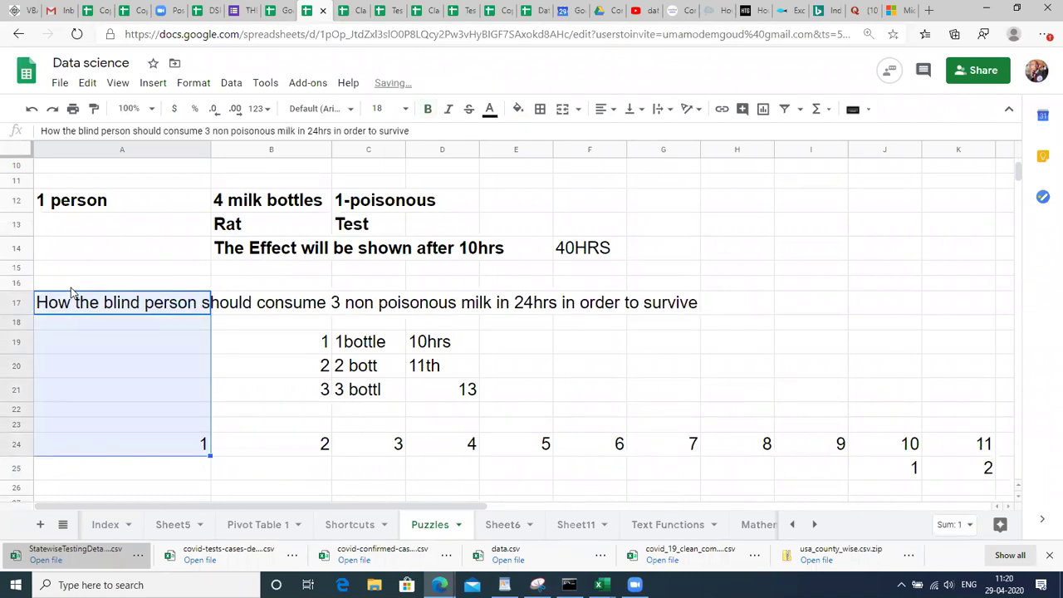
key("ctrl+b")
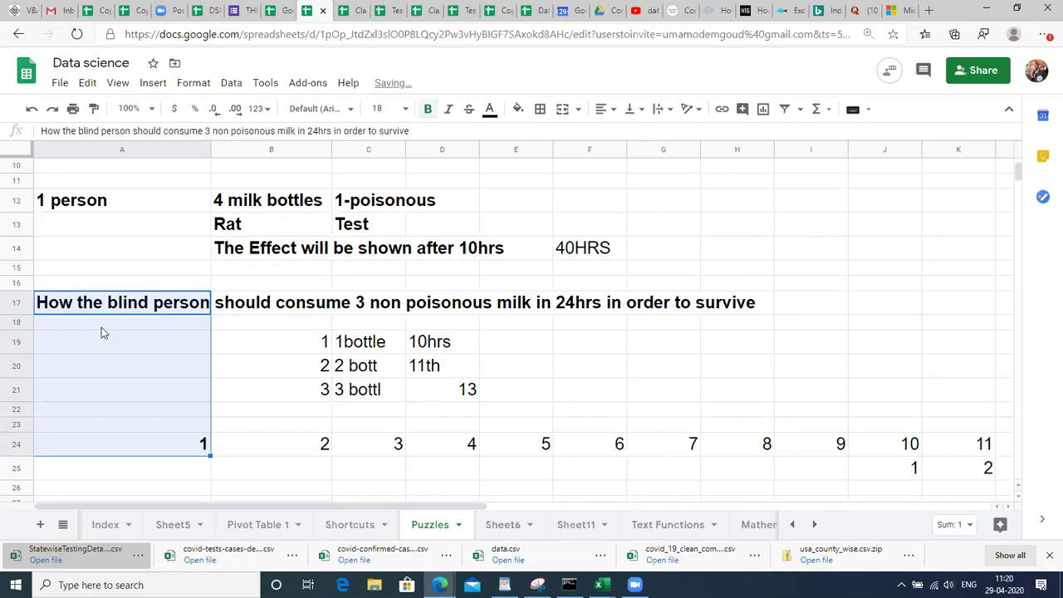
left_click(231, 397)
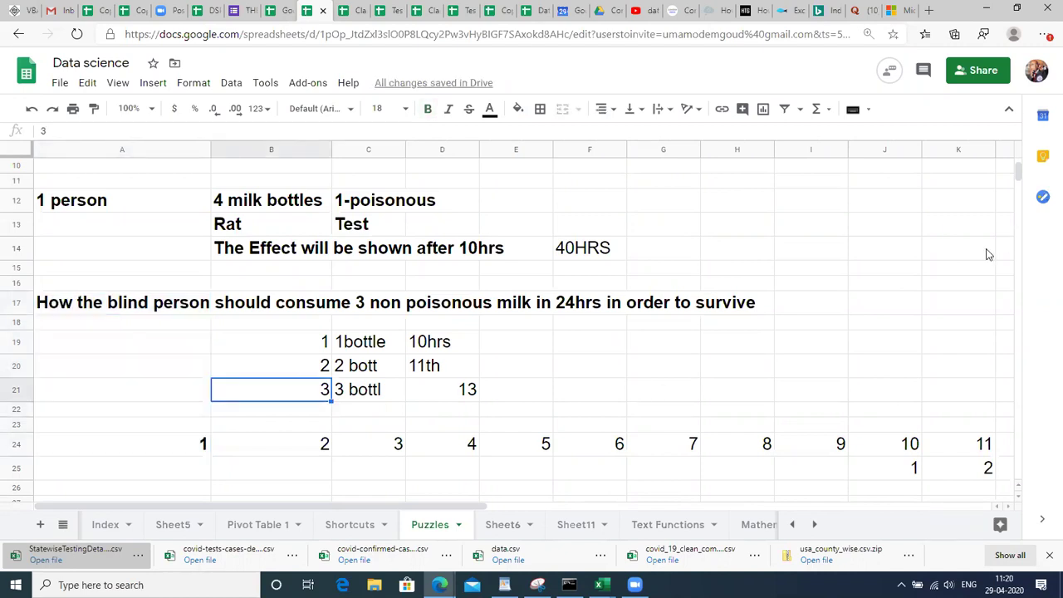
left_click(478, 444)
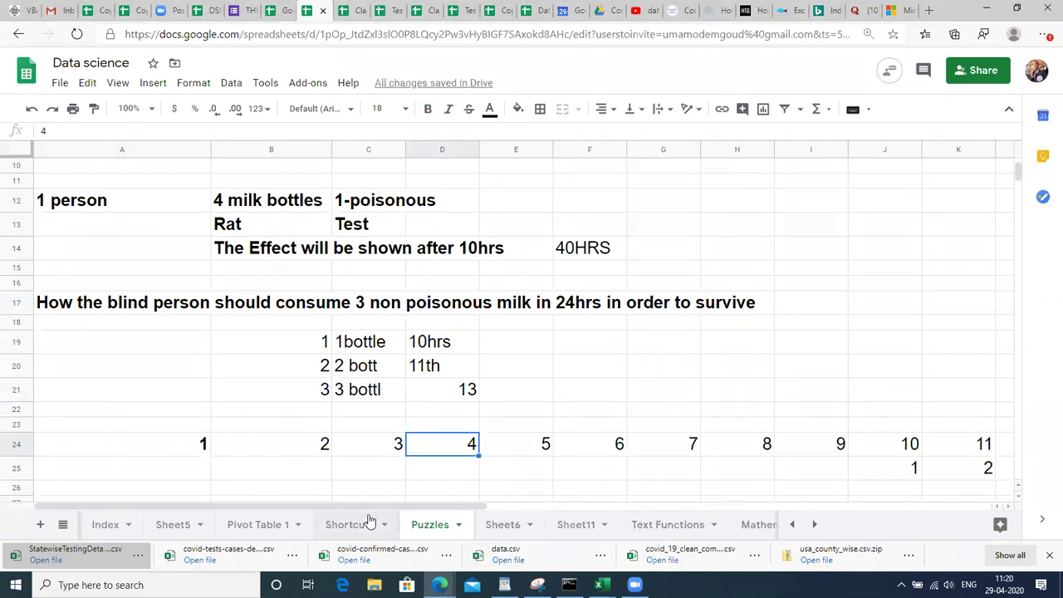
left_click(812, 526)
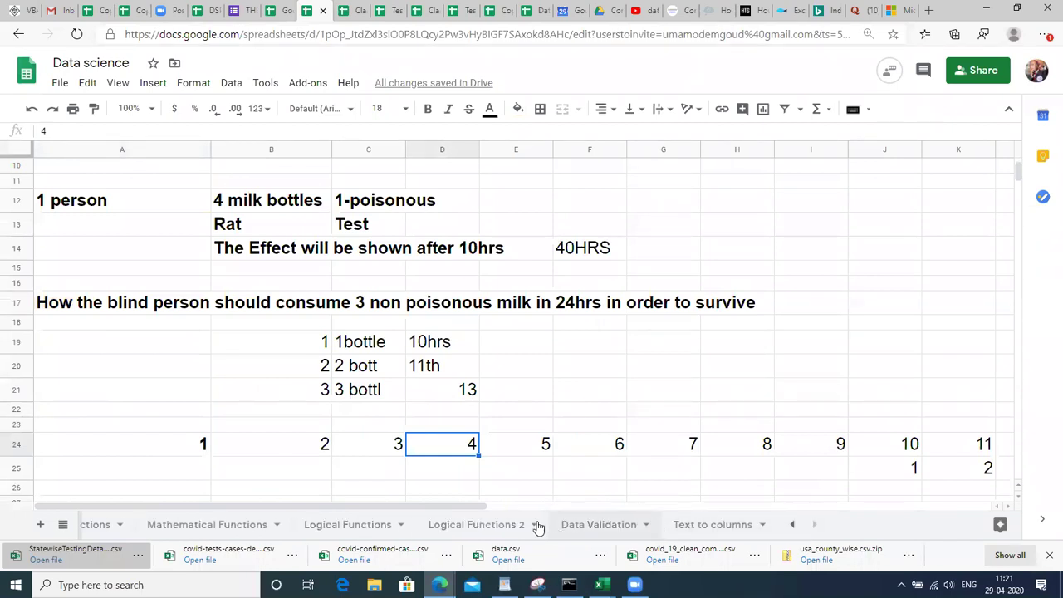
Switch to the Logical Functions 2 sheet and look over the purchase IDs and products.
left_click(496, 527)
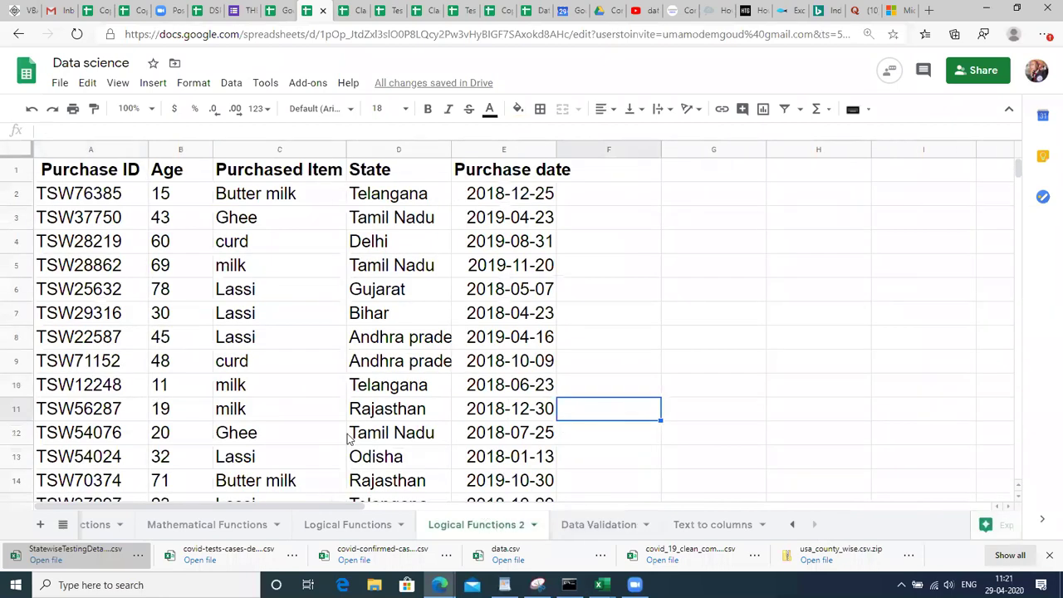
left_click(175, 300)
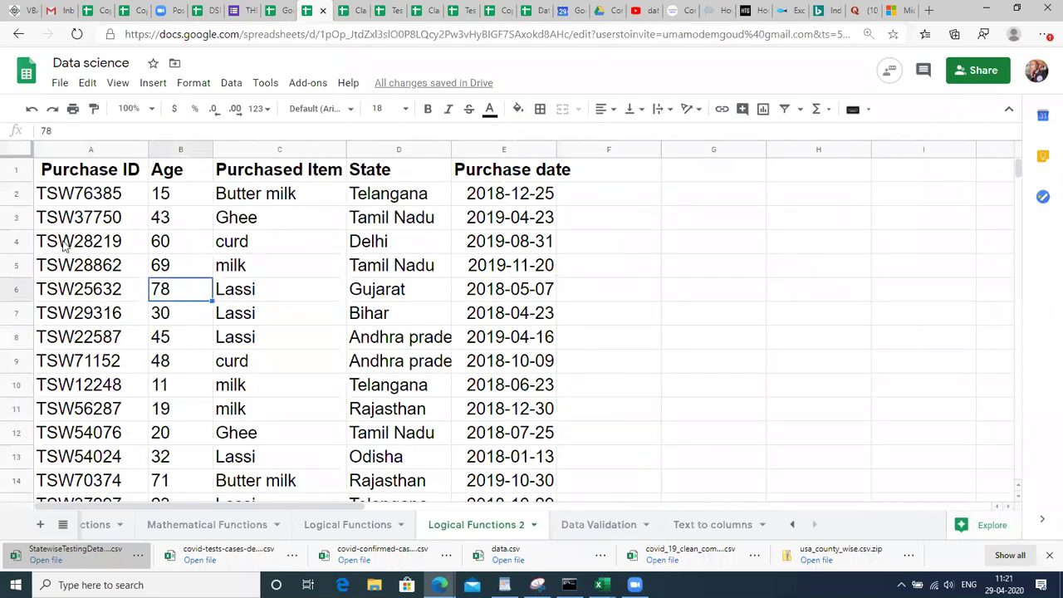
left_click(63, 243)
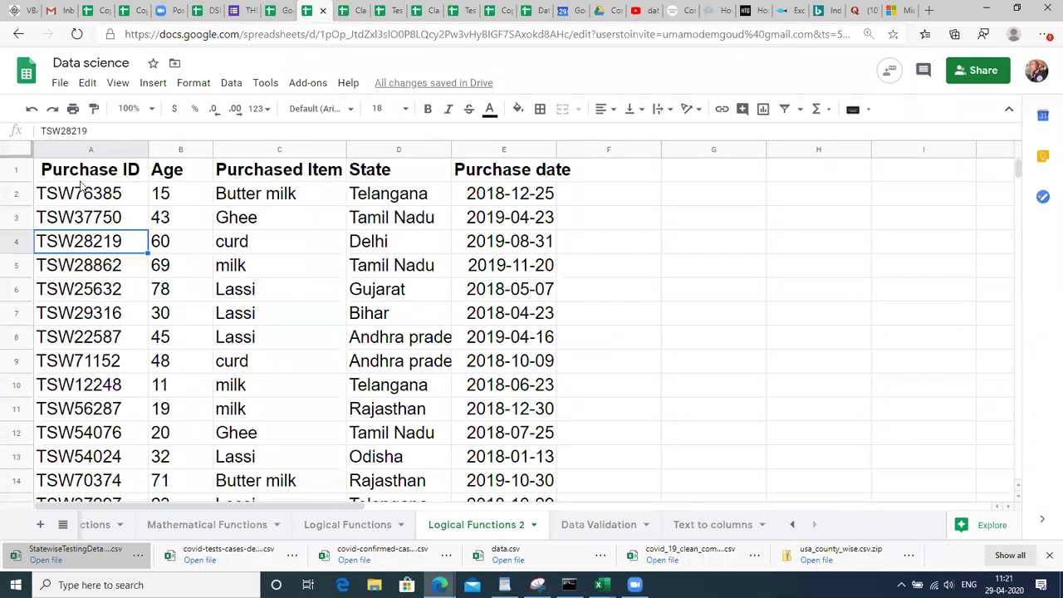
key("ctrl+Up")
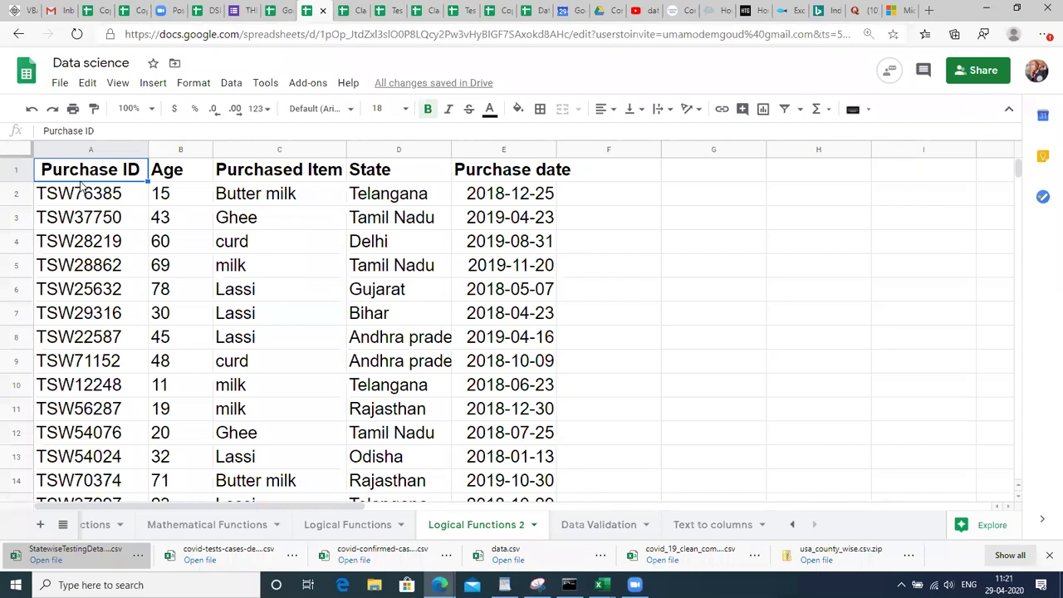
left_click(251, 223)
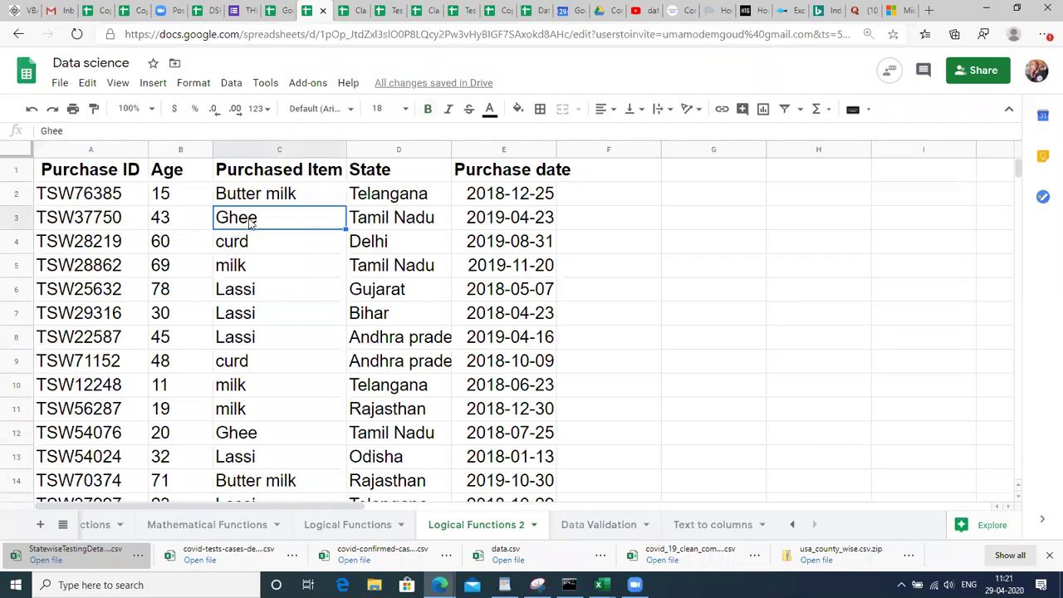
left_click(273, 203)
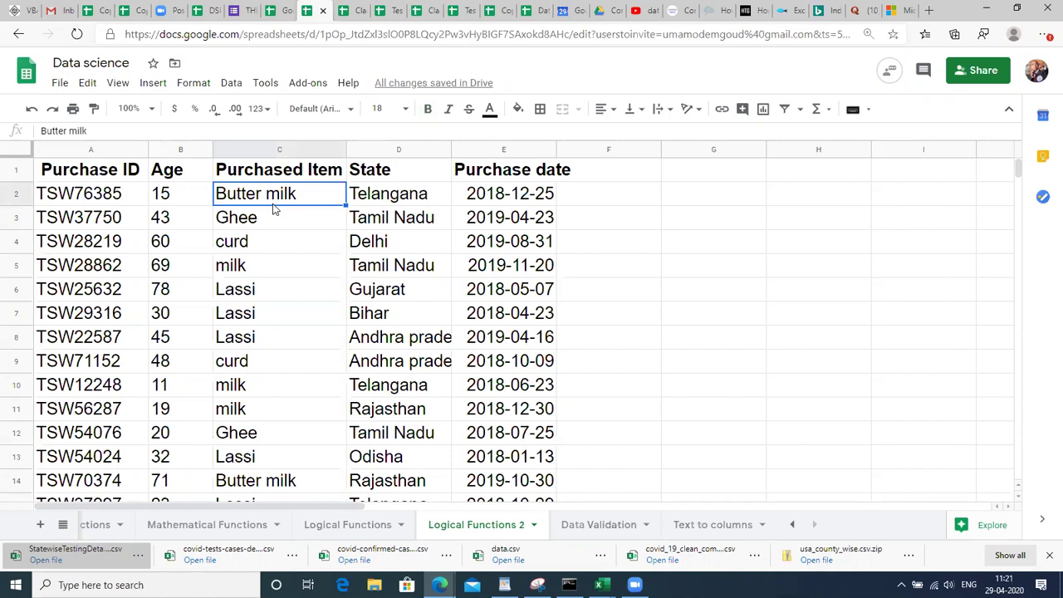
left_click(261, 274)
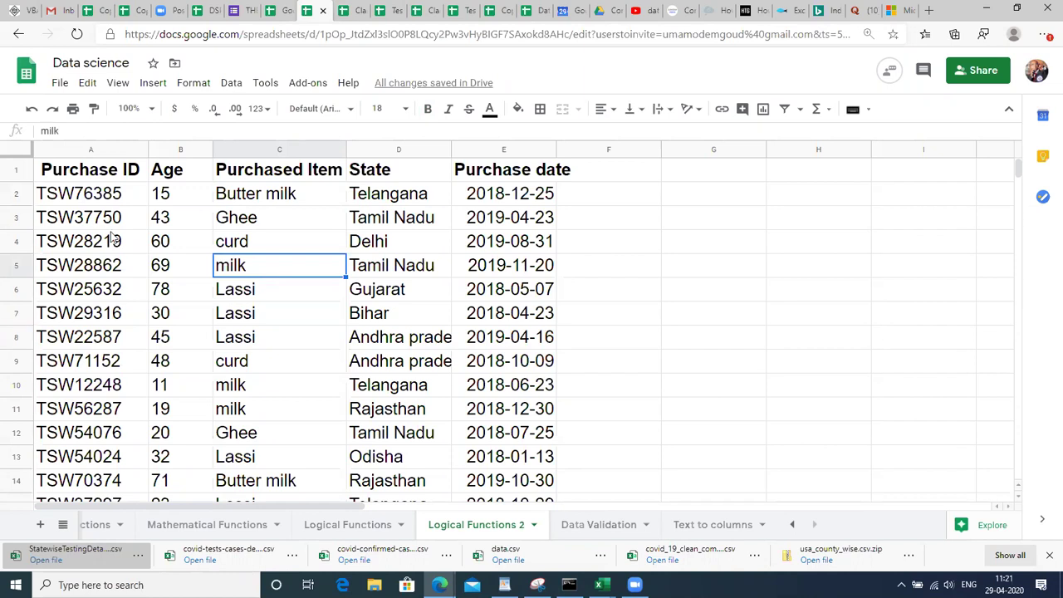
left_click(83, 197)
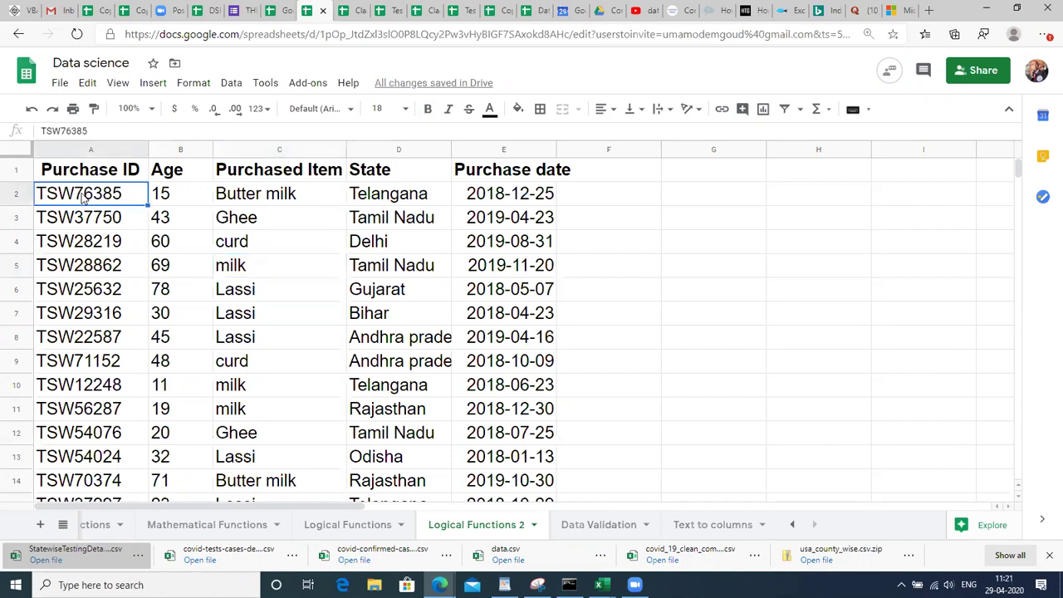
Widen column E so the full Purchase date header fits.
left_click(168, 195)
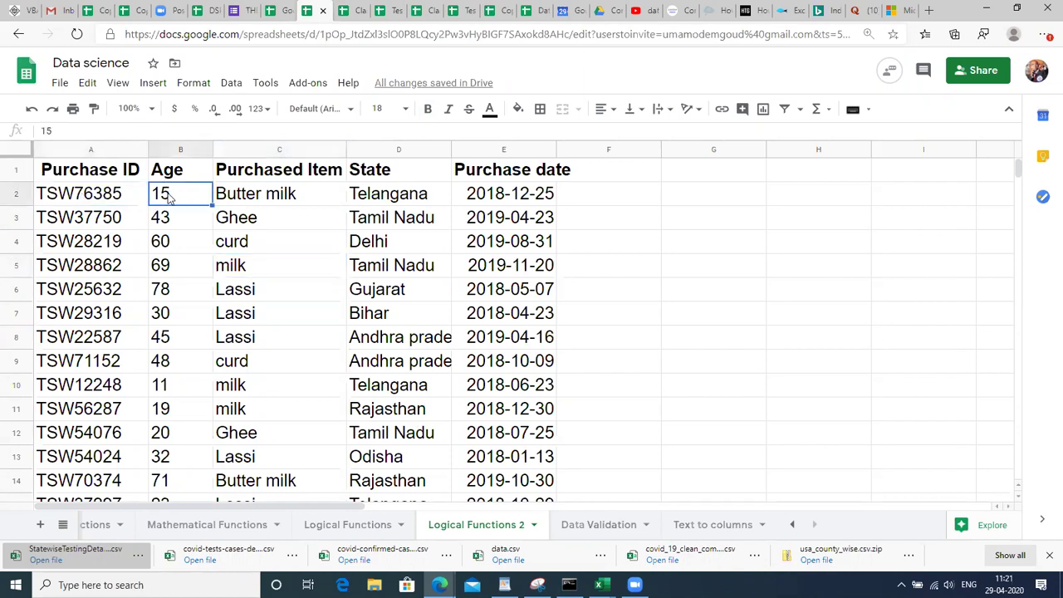
left_click(273, 204)
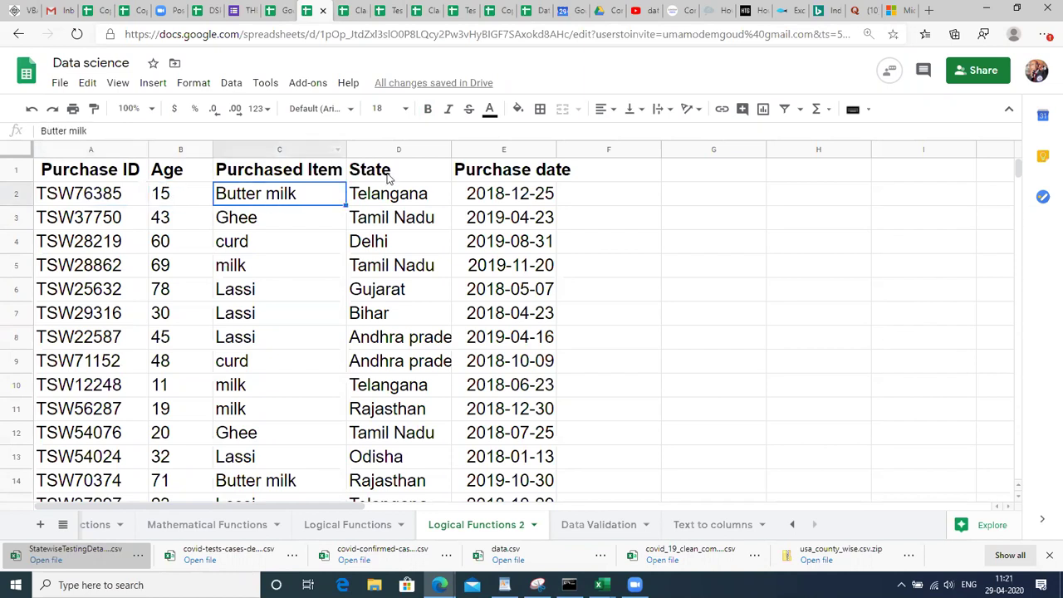
left_click(391, 203)
left_click(485, 217)
key("Up")
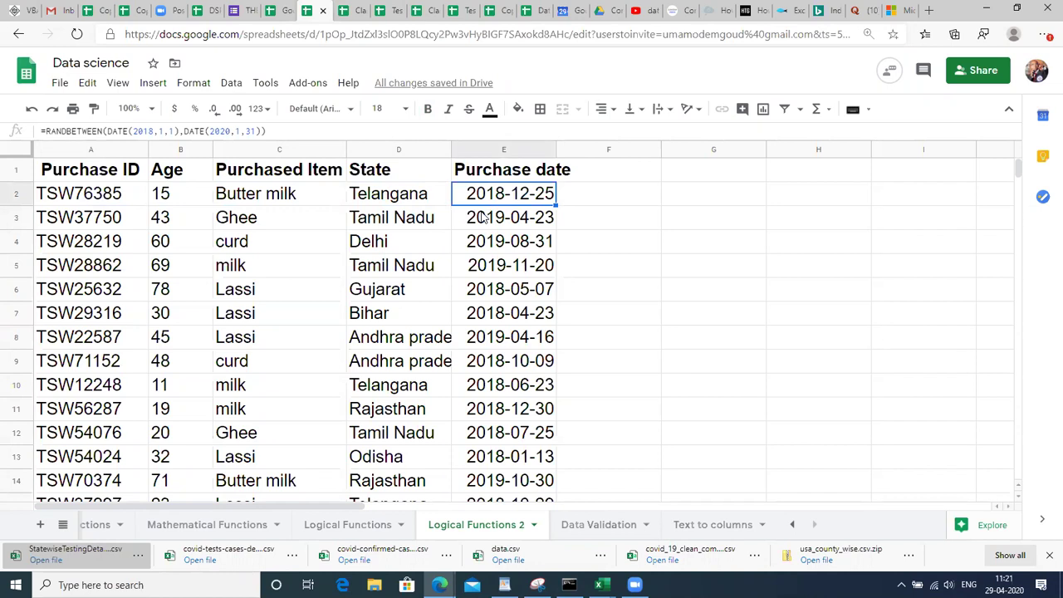
key("Right")
key("Right")
key("Right")
key("Left")
key("Left")
key("Up")
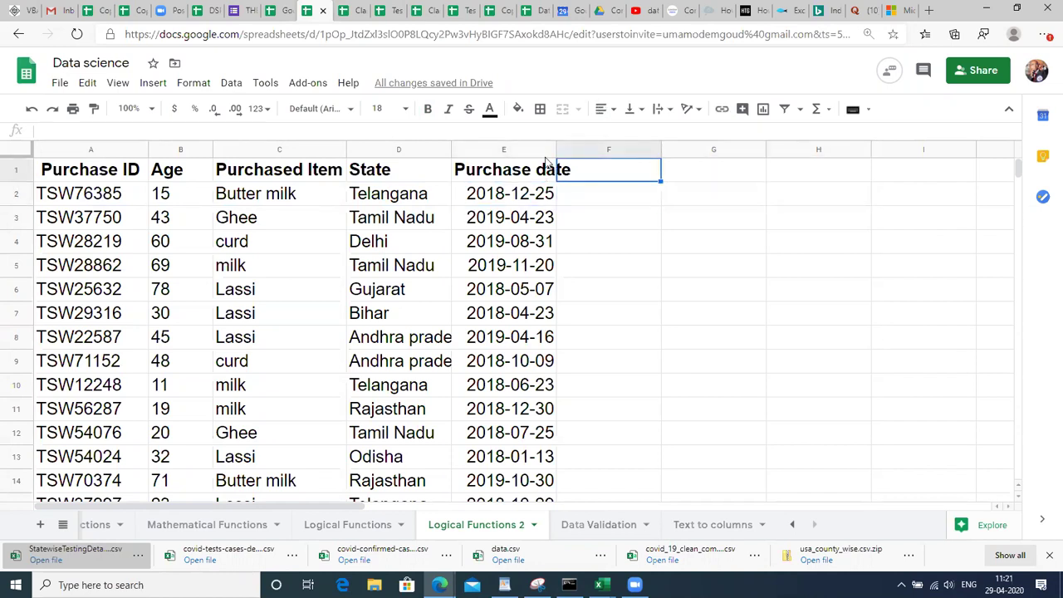
left_click_drag(557, 151, 585, 150)
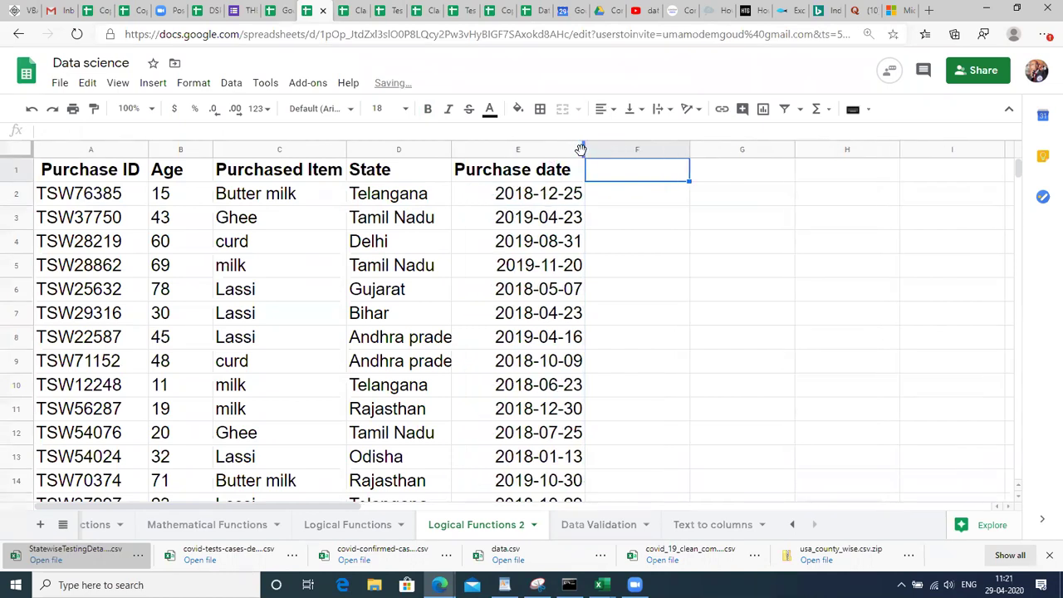
Select the whole purchase table with Ctrl+A.
left_click(615, 197)
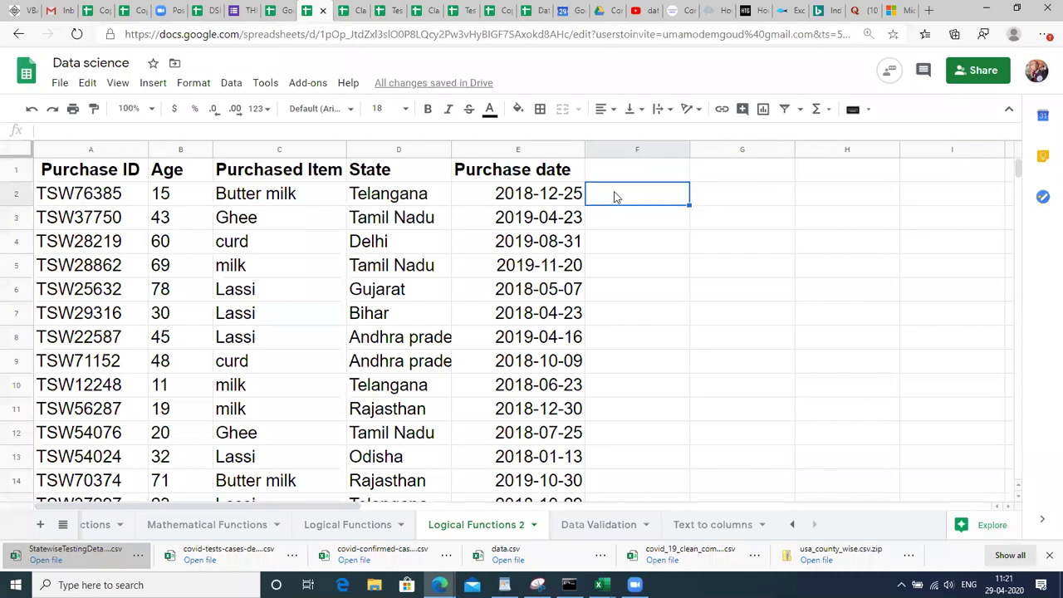
left_click(416, 222)
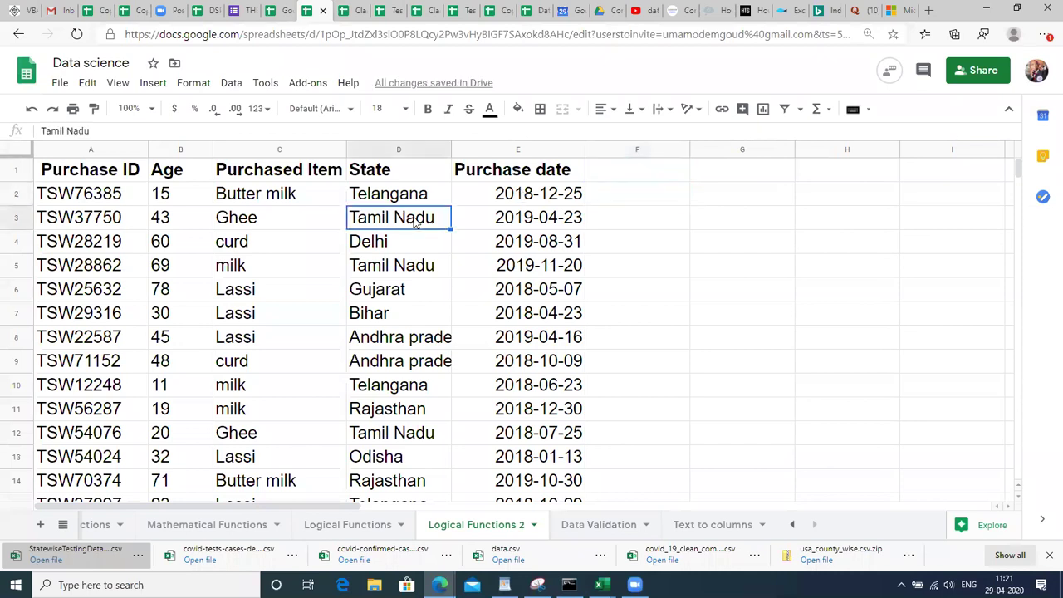
left_click(88, 291)
key("ctrl+a")
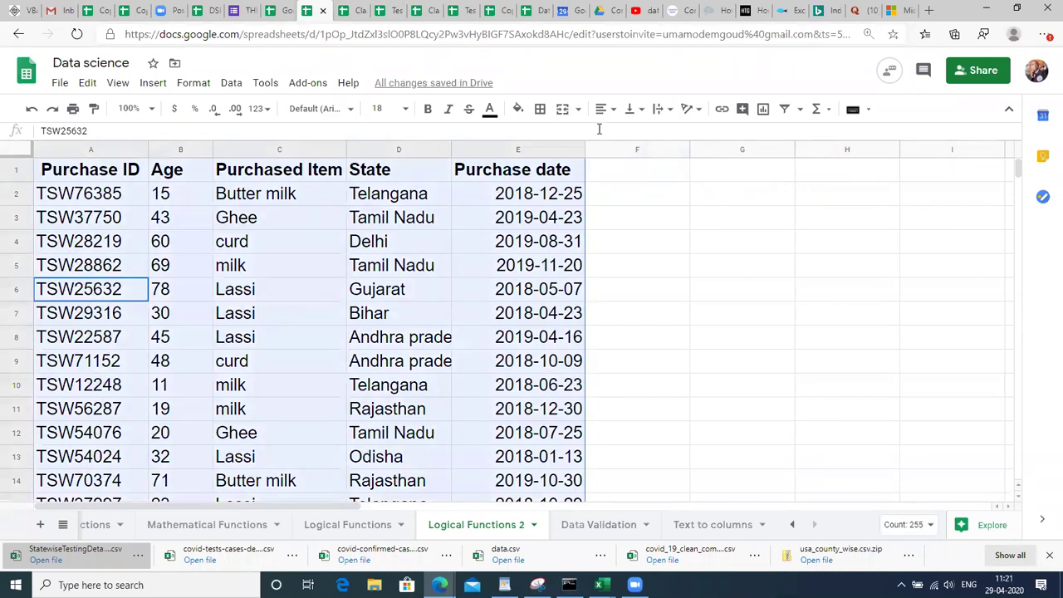
Add a filter to the purchase table and browse the State column's filter-by-values list.
left_click(784, 111)
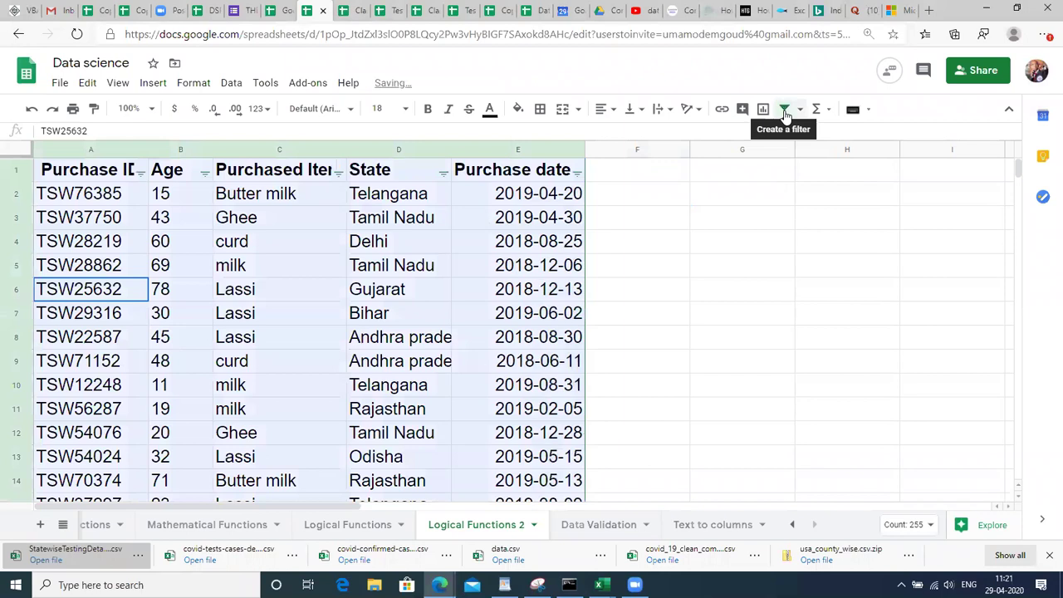
left_click(406, 291)
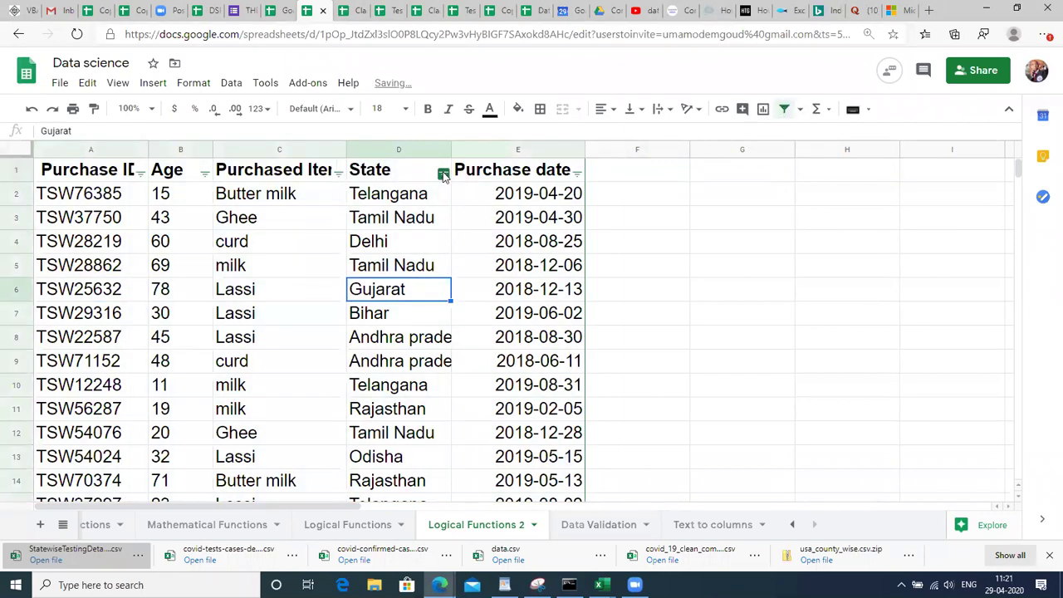
left_click(444, 173)
left_click_drag(411, 429, 416, 447)
scroll(423, 461, "down", 2)
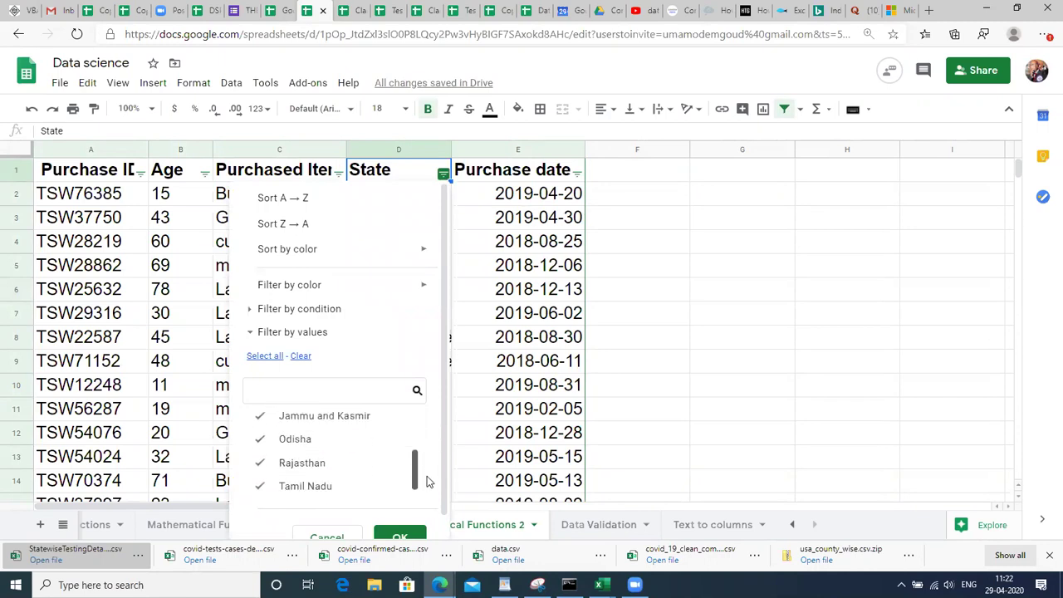
scroll(423, 481, "up", 4)
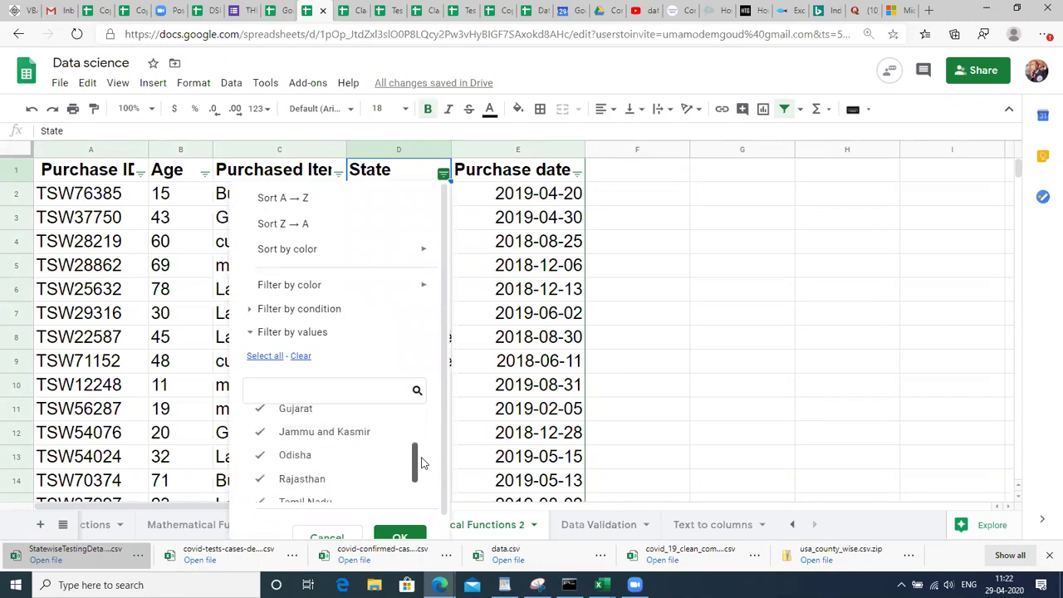
left_click(584, 304)
Start the lookup with Telangana–South in H1:I1 and Delhi in H2.
key("Up")
key("Up")
key("Up")
key("Up")
key("Up")
key("Up")
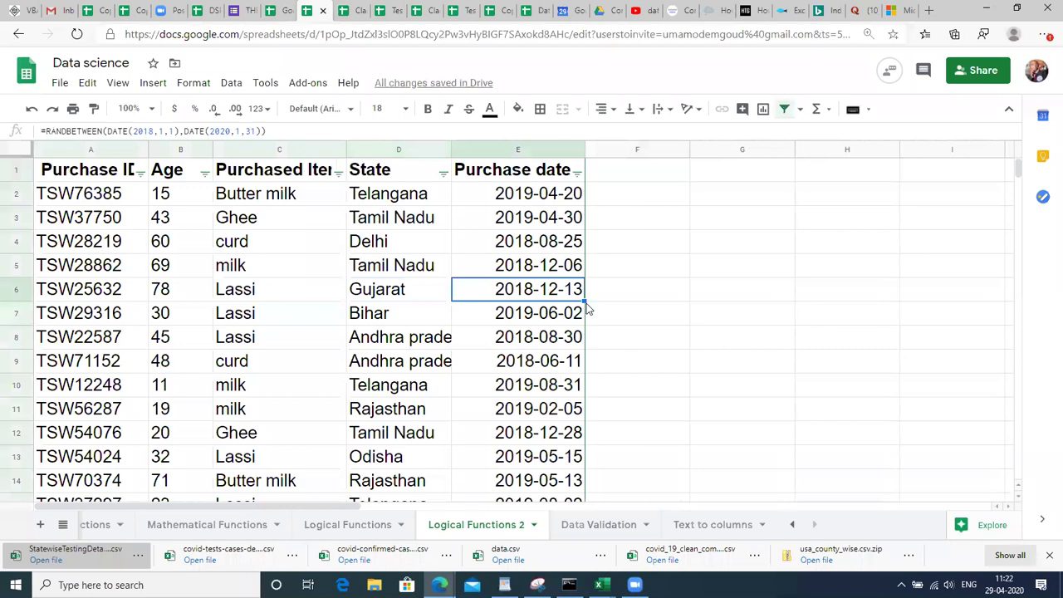
key("Right")
key("Right")
key("Right")
key("Right")
key("Right")
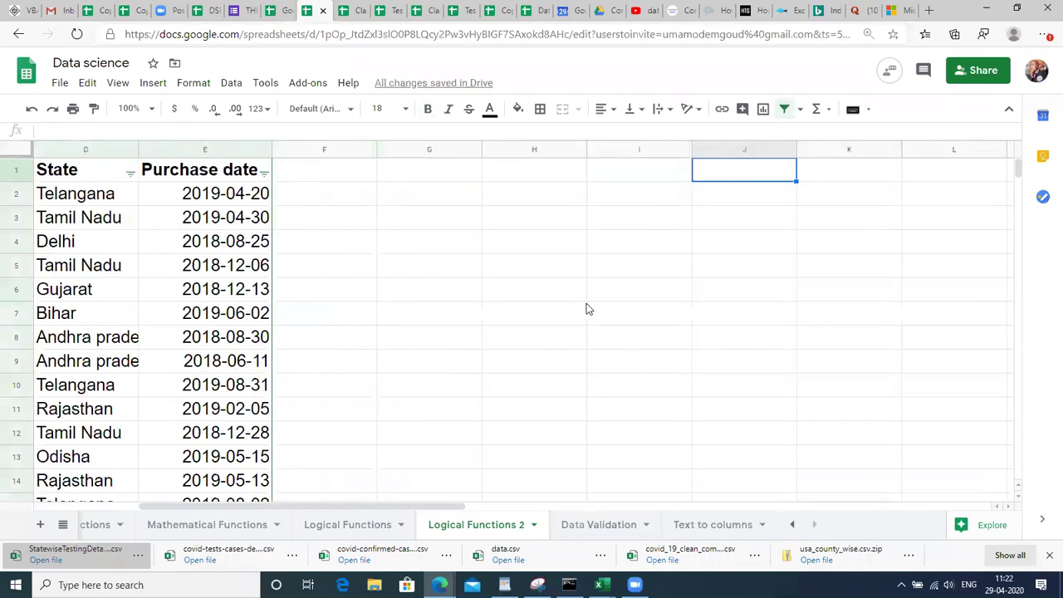
key("Left")
key("Left")
type("Tela")
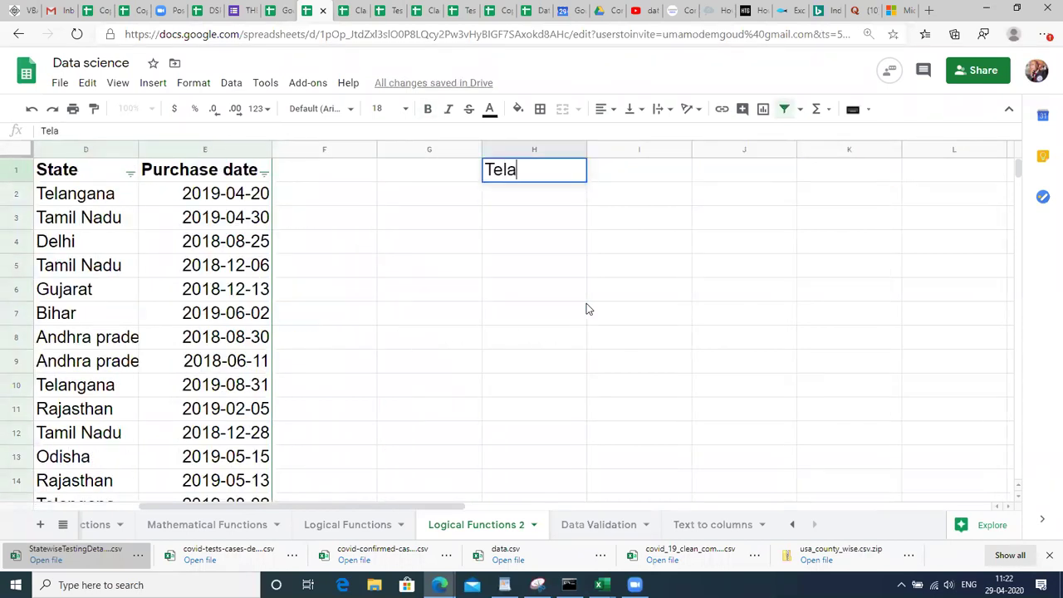
type("ngana")
key("Return")
key("Right")
type("S")
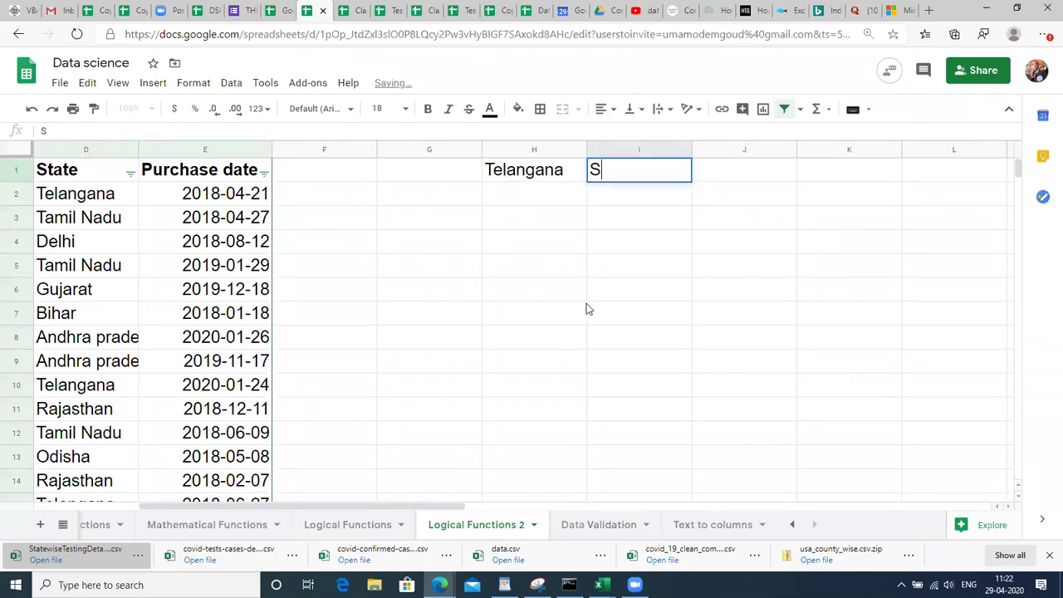
type("outh")
key("Return")
key("Left")
type("Delhi")
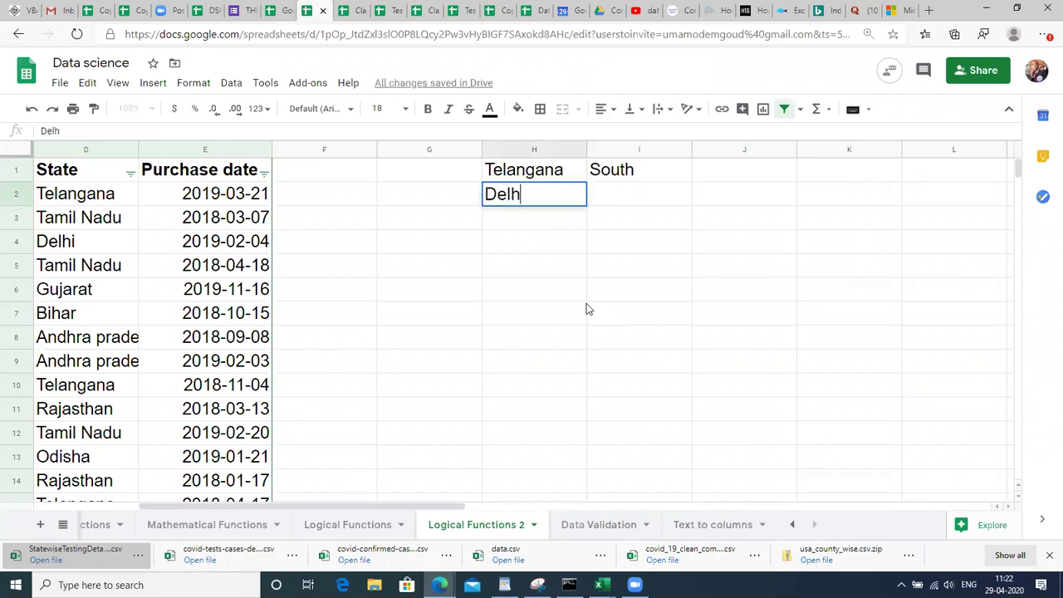
key("Return")
key("Up")
Replace the purchase dates in E2:E51 with static values via copy and paste-values.
key("Right")
key("Left")
key("Left")
key("Left")
key("Left")
key("Left")
key("Right")
key("ctrl+shift+Down")
key("ctrl+c")
key("ctrl+shift+v")
key("Down")
key("Up")
key("Up")
Enter North beside Delhi and add Rajasthan–West in row 3 of the lookup.
key("Right")
key("Right")
key("Right")
key("Right")
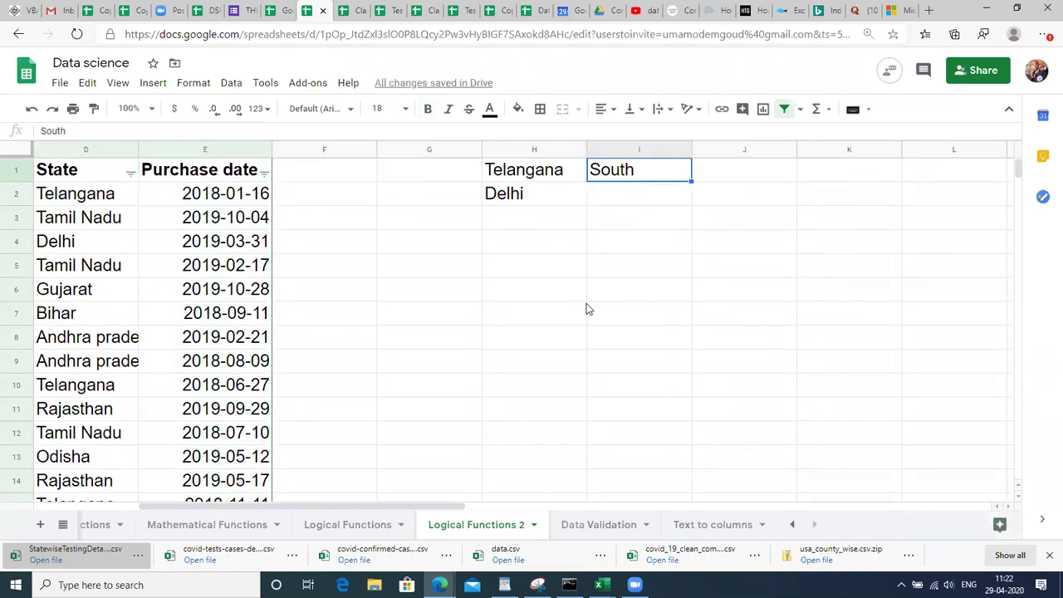
key("Down")
type("North")
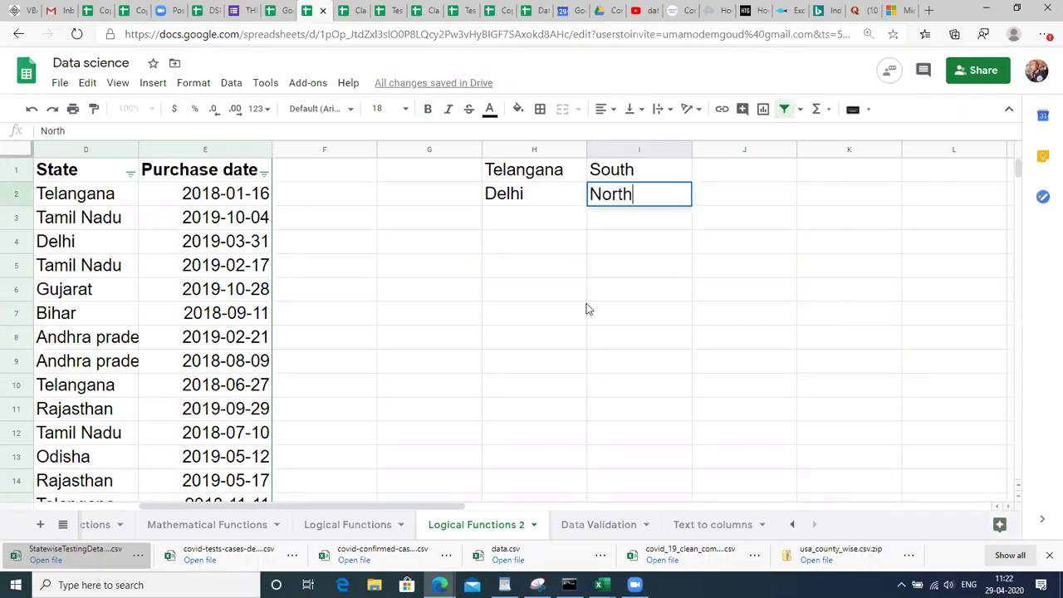
key("Return")
key("Left")
type("Ra")
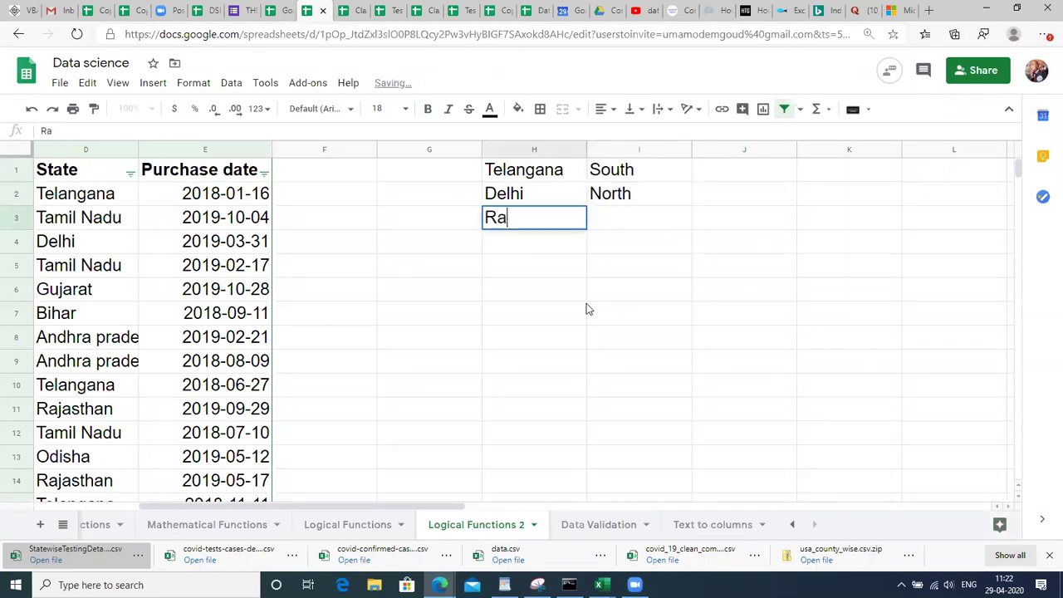
type("jastha")
key("BackSpace")
key("BackSpace")
key("BackSpace")
type("than")
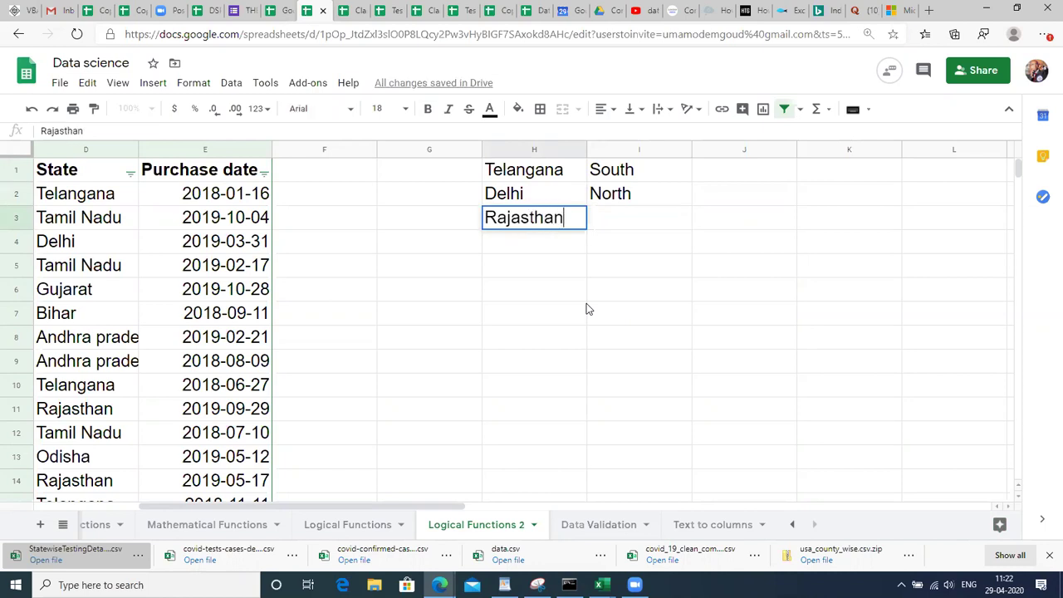
key("Return")
key("Up")
key("Tab")
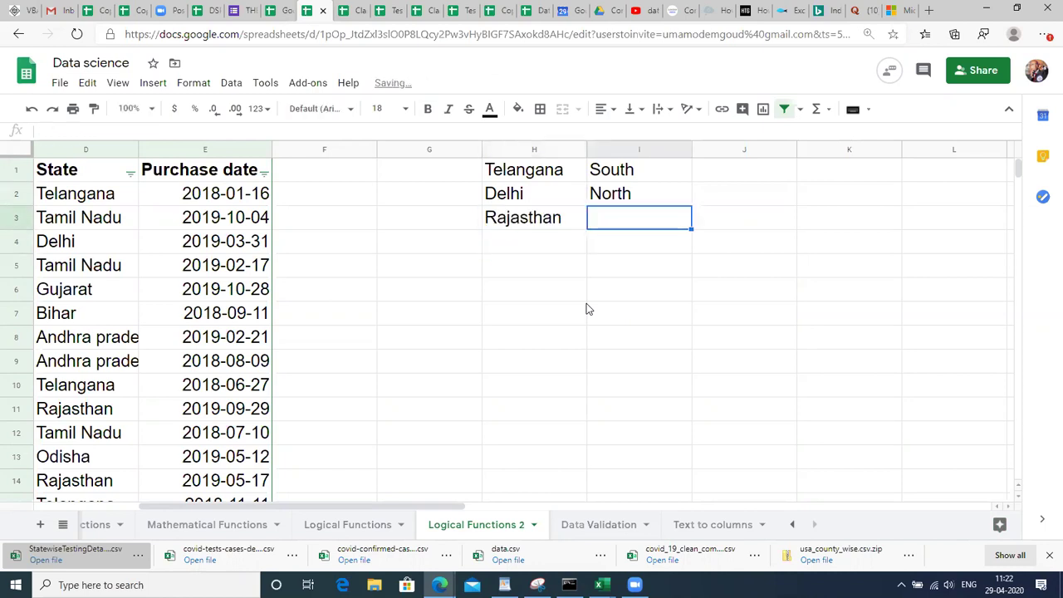
type("Wes")
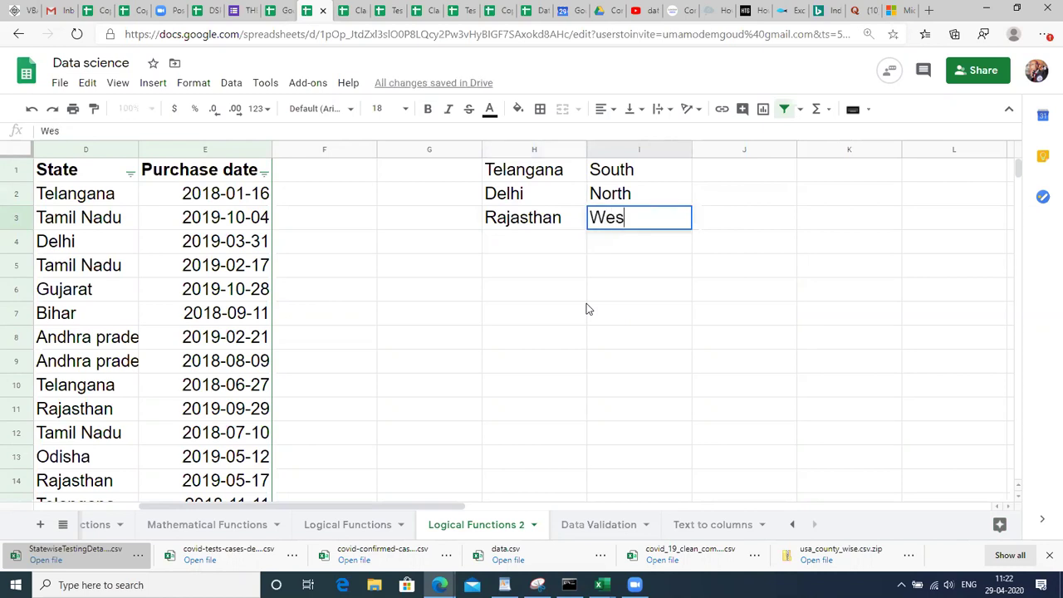
type("t")
key("Return")
Add Bihar–East in H4:I4, removing a stray backslash from Bihar.
key("Left")
type("E")
key("BackSpace")
left_click(156, 312)
key("Right")
key("Right")
key("Right")
key("Up")
key("Up")
key("Up")
type("Bihar\\")
key("Return")
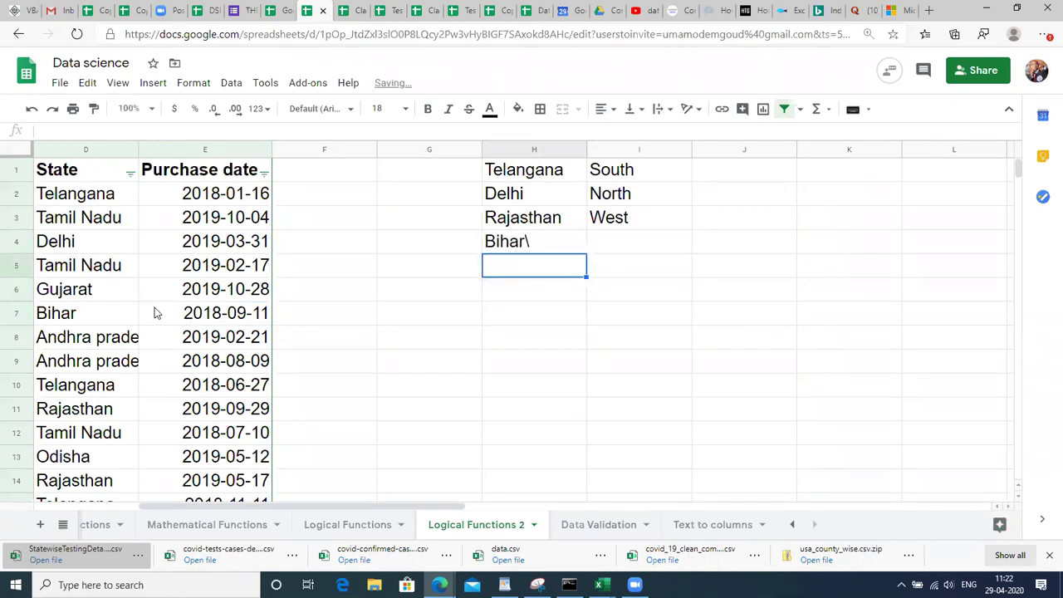
key("Up")
key("Return")
key("BackSpace")
key("Tab")
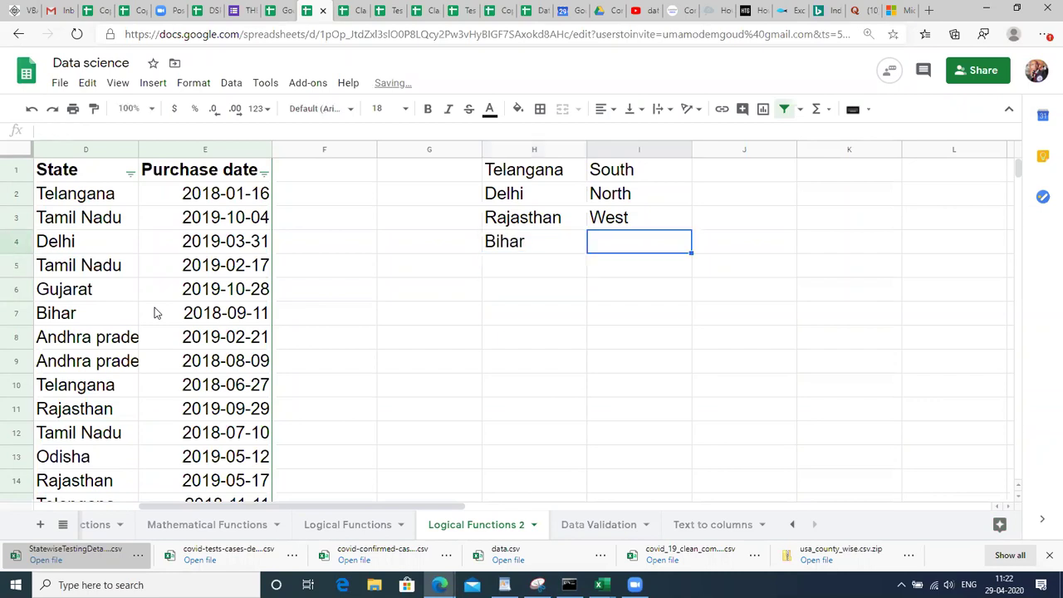
type("East")
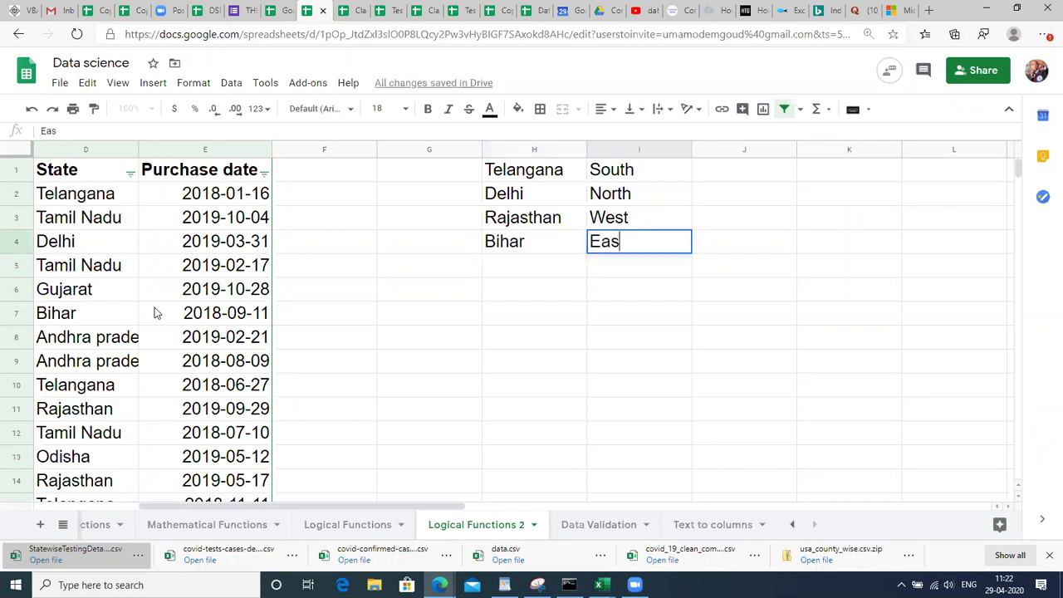
key("Return")
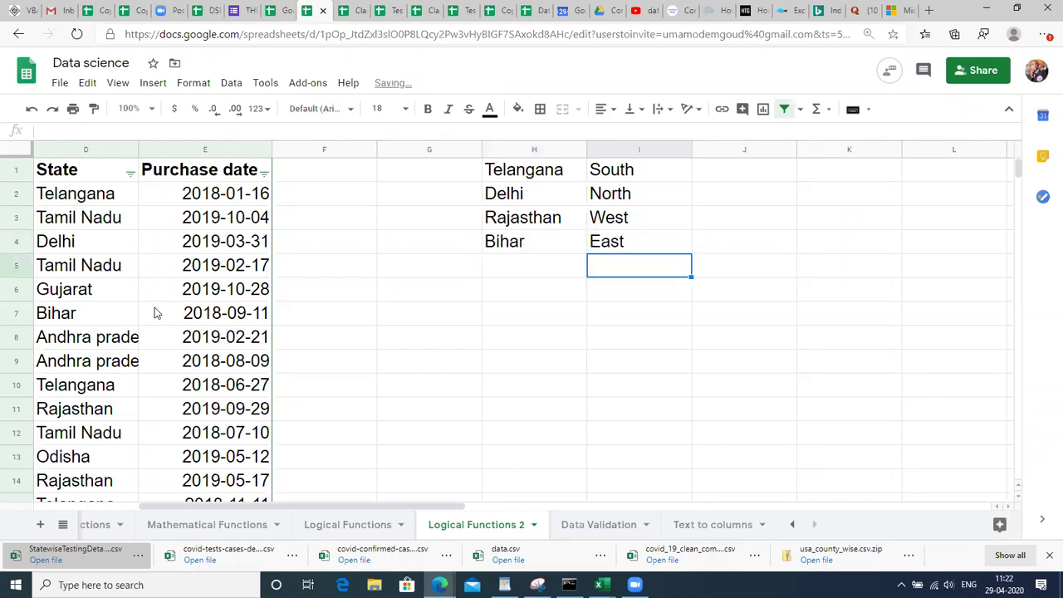
left_click(315, 168)
Type the header Region into cell F1.
key("Left")
key("Left")
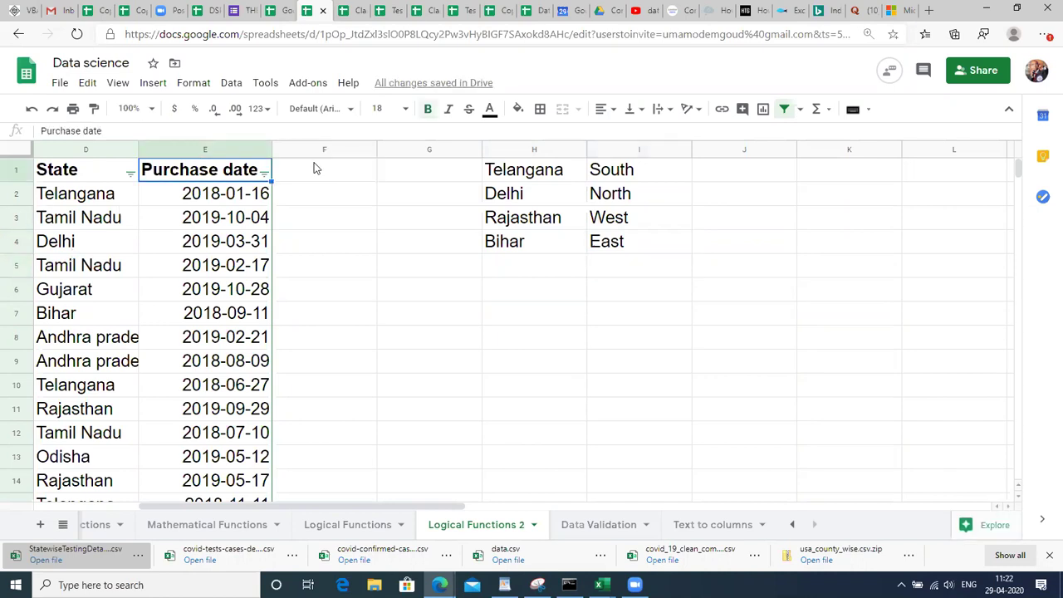
key("Right")
key("Right")
type("Region")
key("Return")
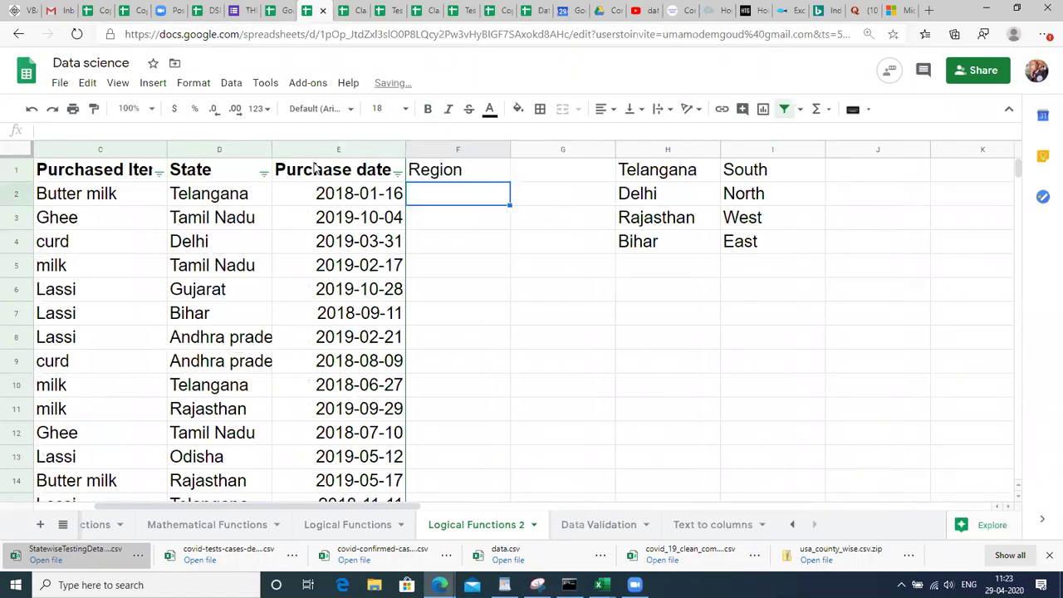
Shade the Rajasthan–West and Bihar–East lookup rows (H3:I4) light orange.
key("Right")
key("Right")
key("Right")
key("Right")
key("Right")
key("Right")
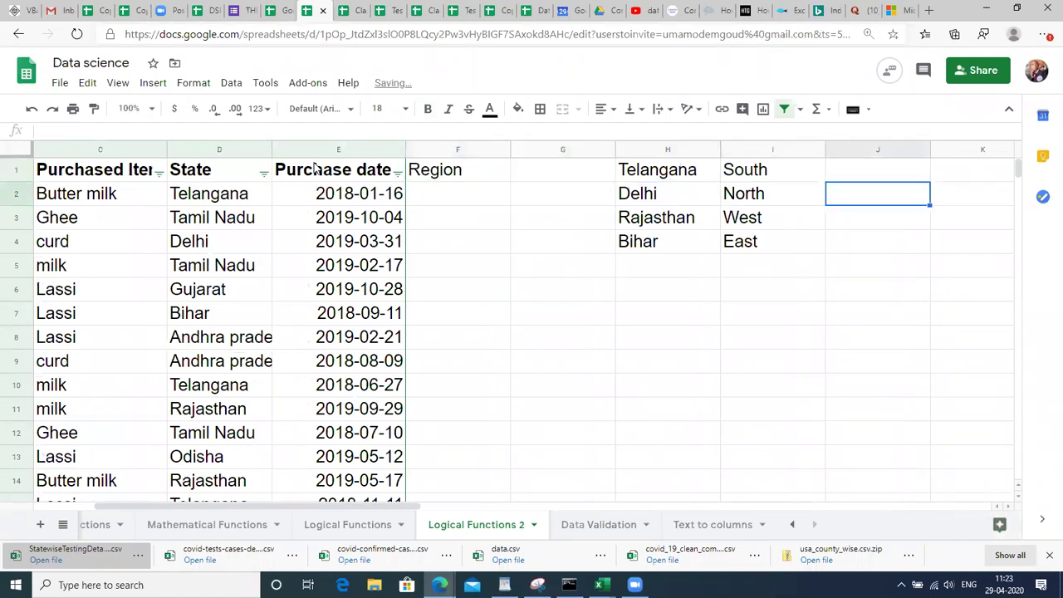
key("Left")
key("Left")
key("Left")
key("Up")
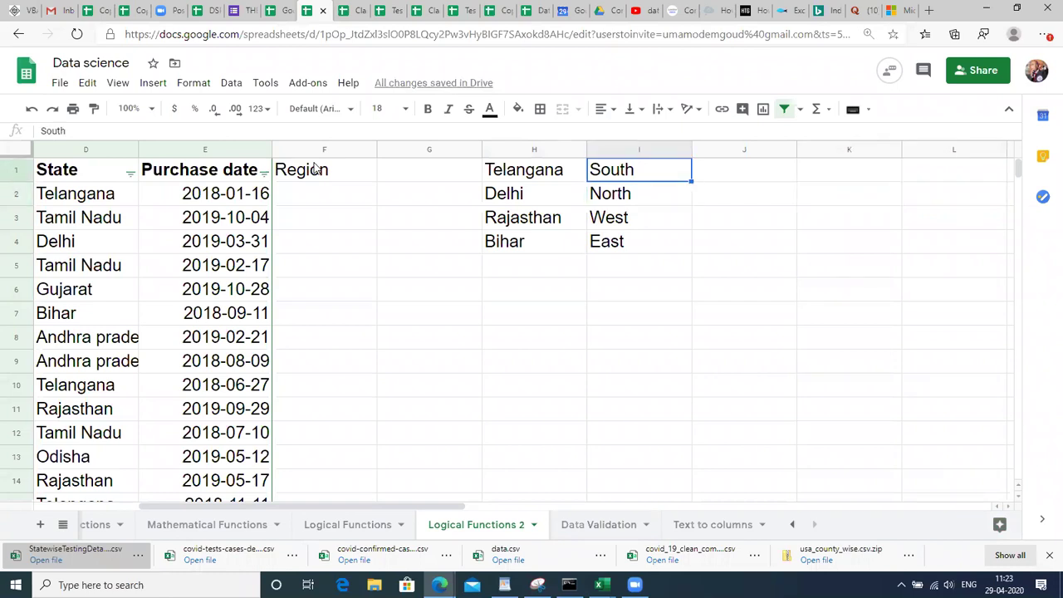
left_click(512, 214)
key("Down")
key("Up")
key("shift+Right")
key("shift+Down")
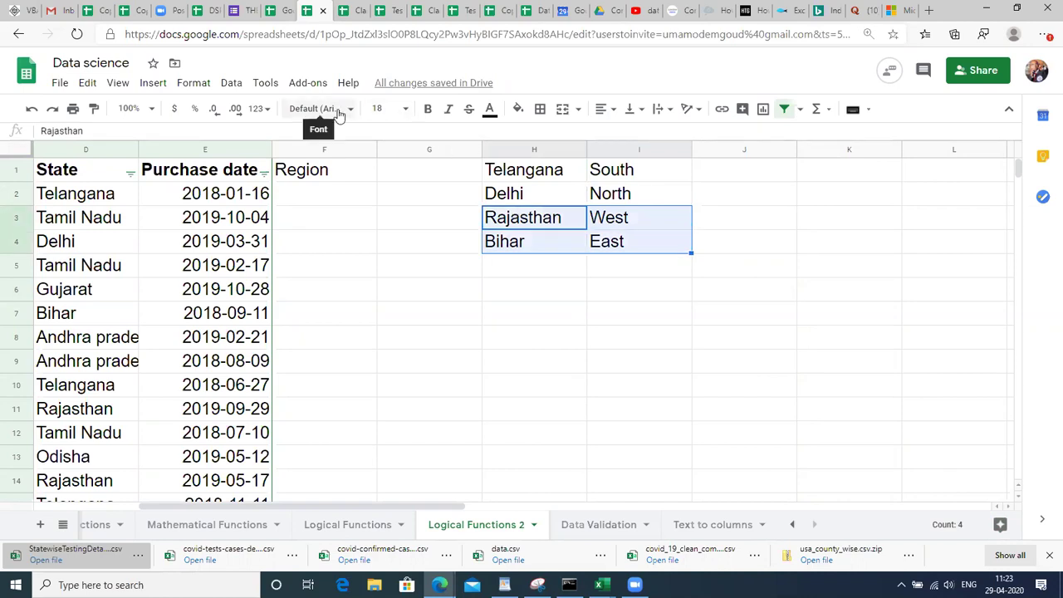
left_click(518, 111)
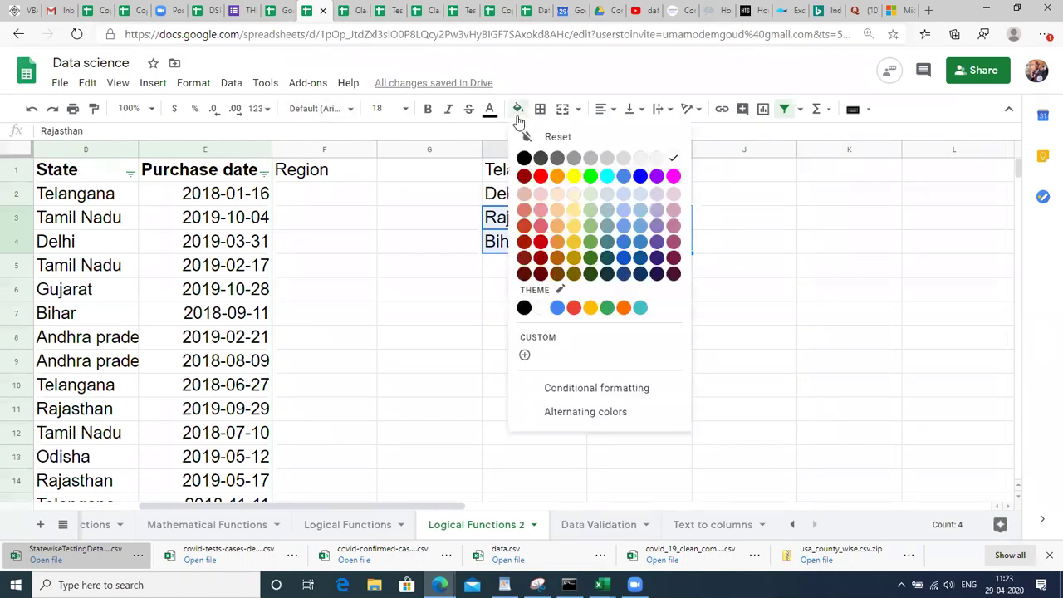
left_click(571, 218)
left_click(340, 199)
key("Left")
scroll(340, 194, "left", 2)
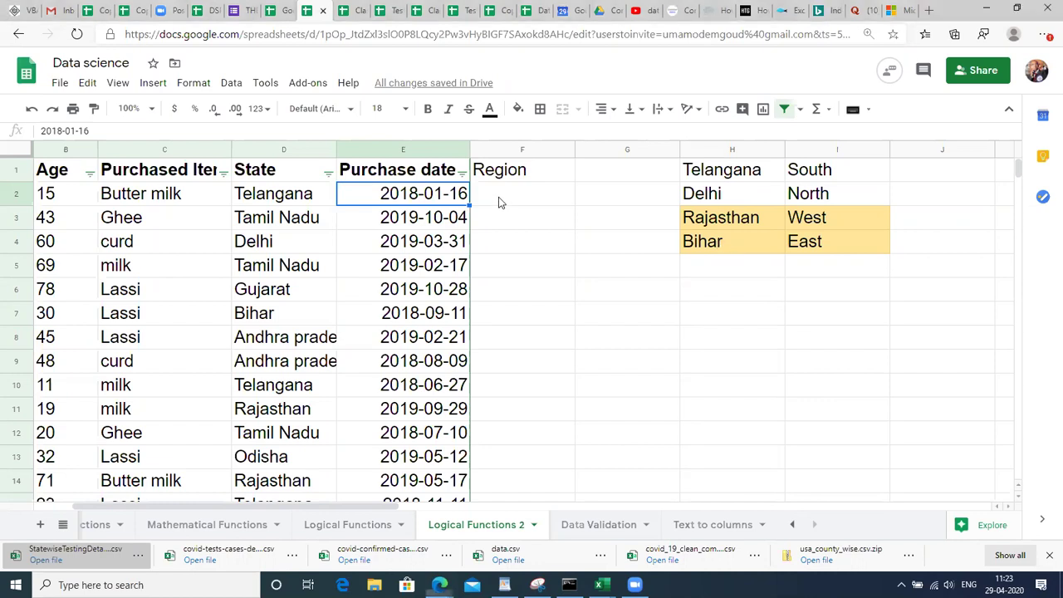
left_click(499, 201)
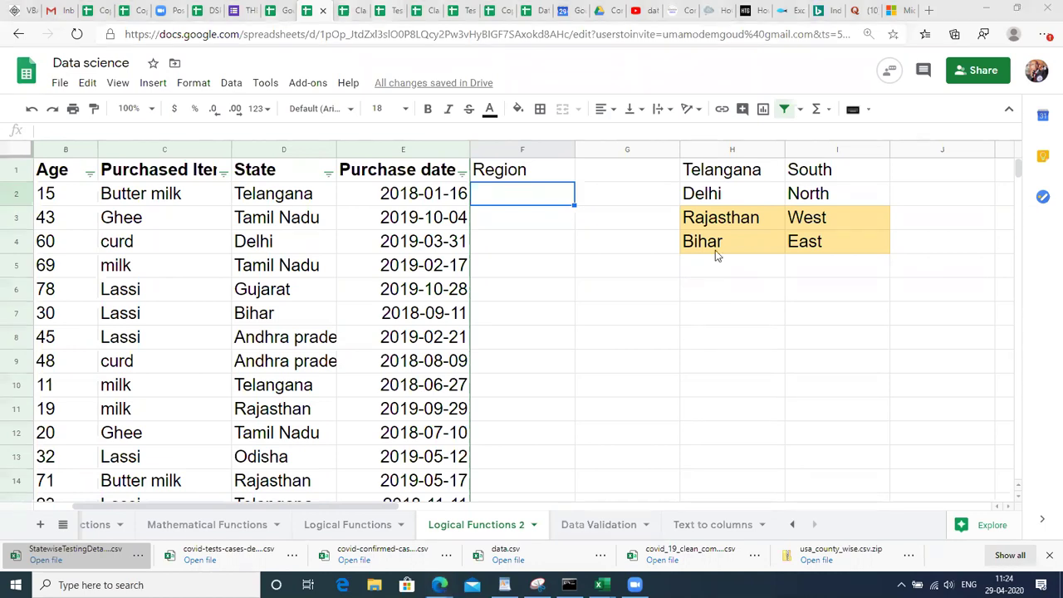
Enter =IF(D2="Telangana","South","") in cell F2.
left_click(474, 267)
left_click(501, 200)
type("=IF(")
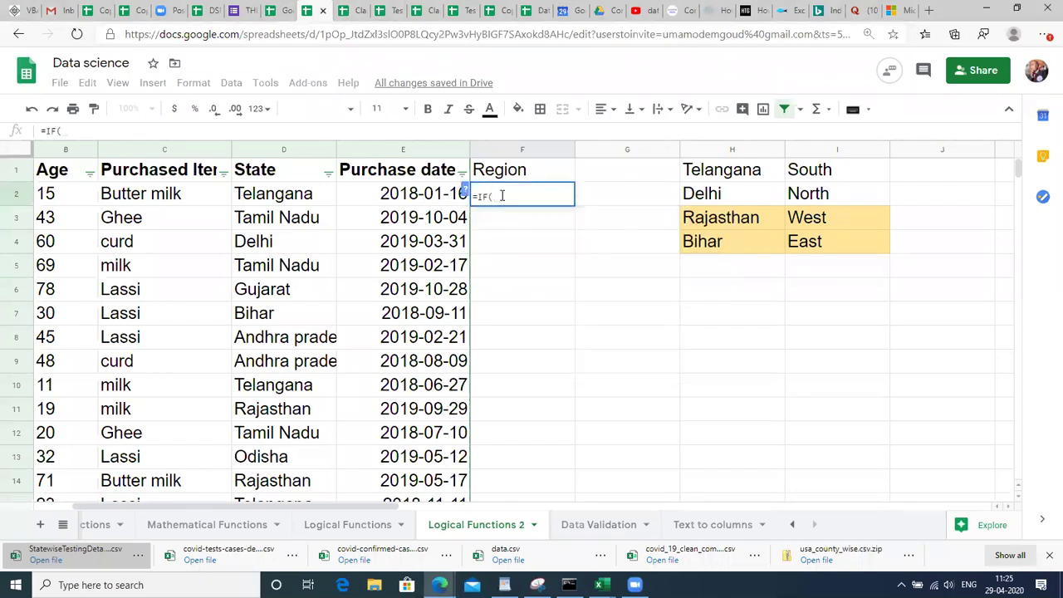
left_click(298, 203)
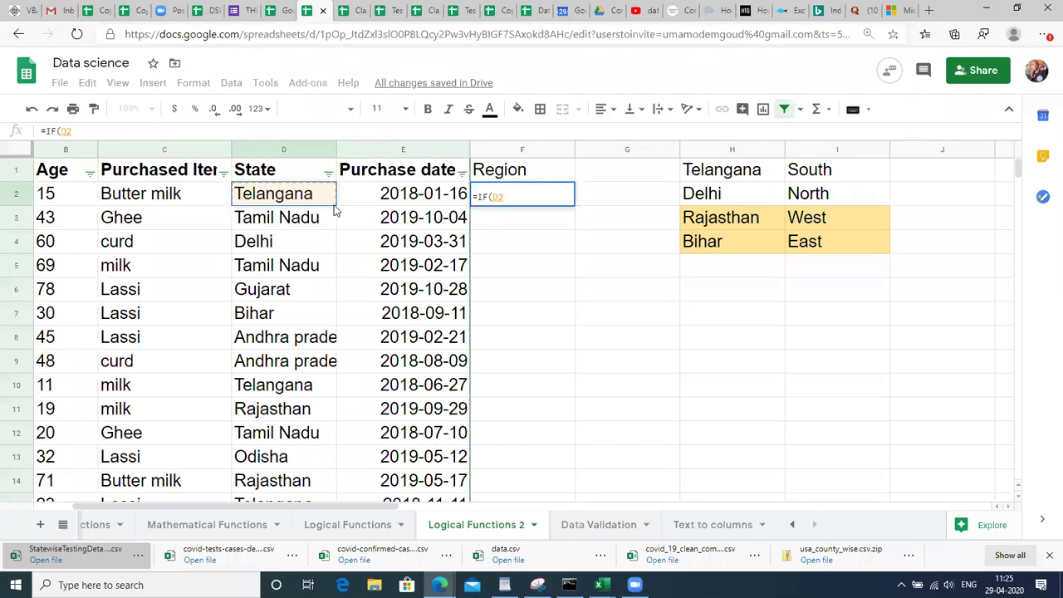
type("=")
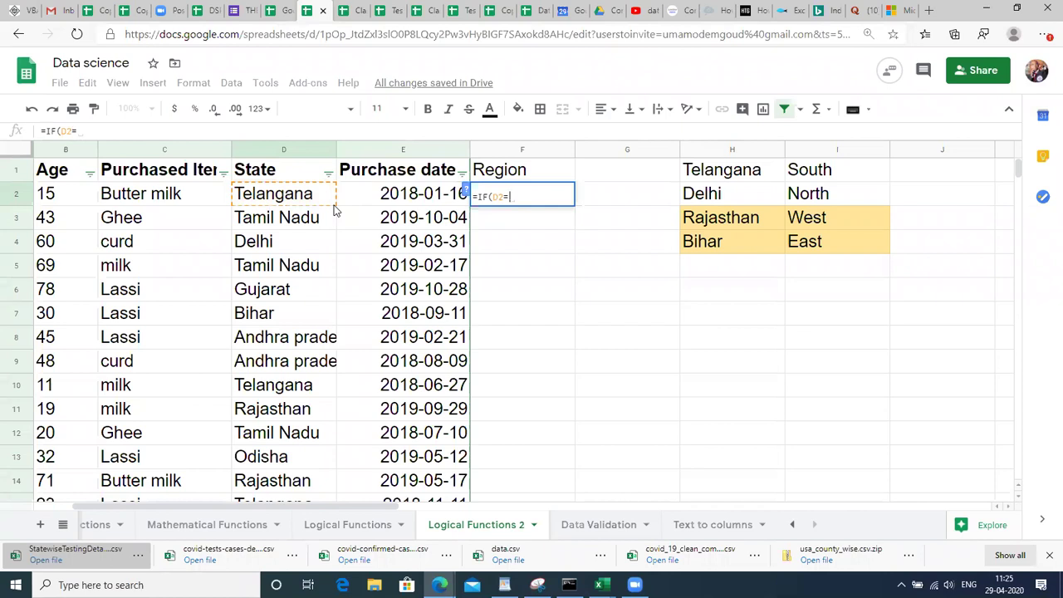
type("\"")
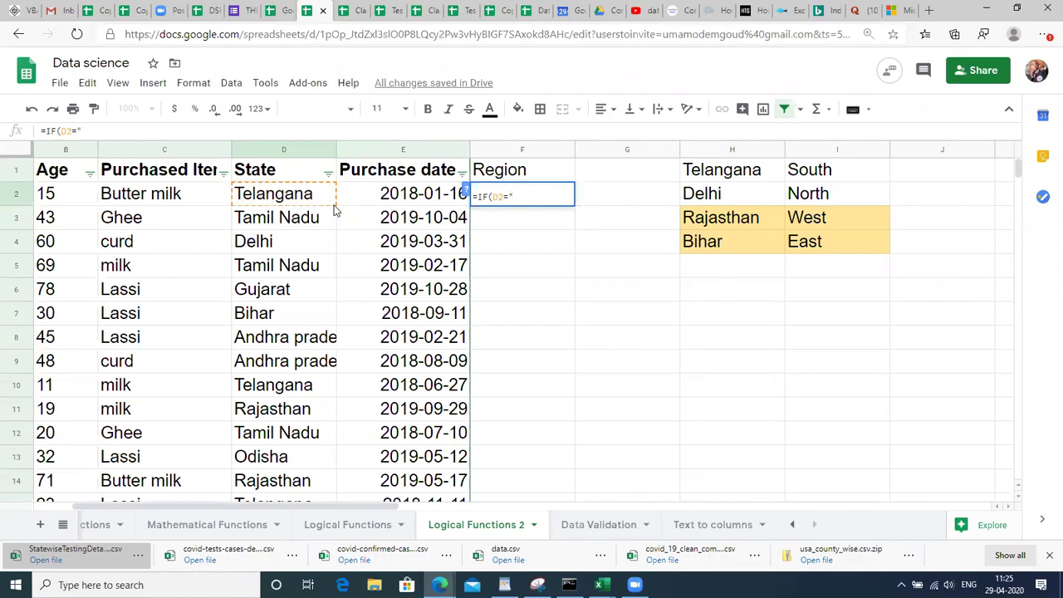
type("Telangana\",")
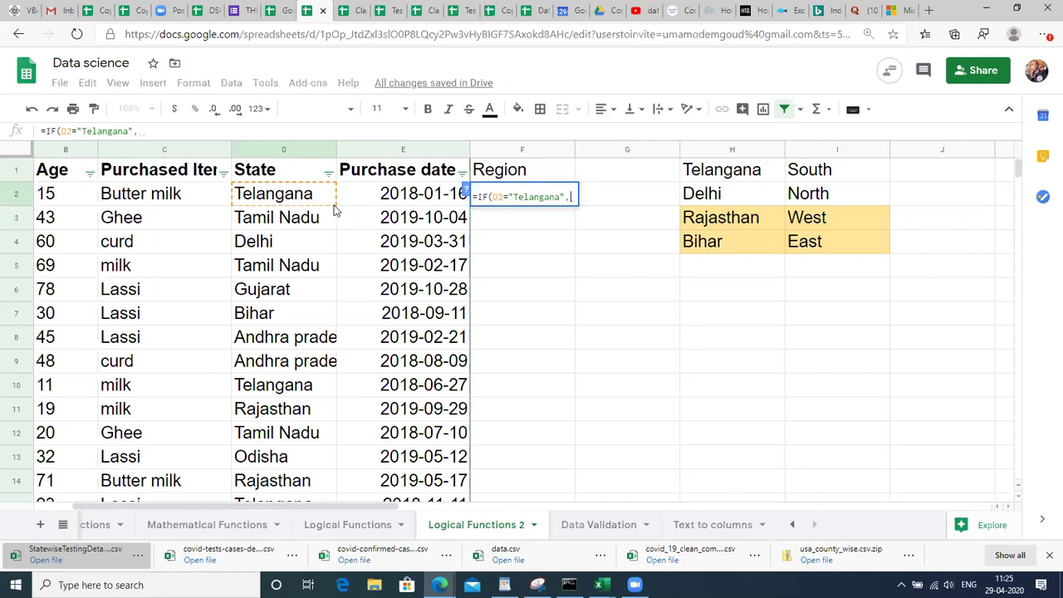
type("\"South\",")
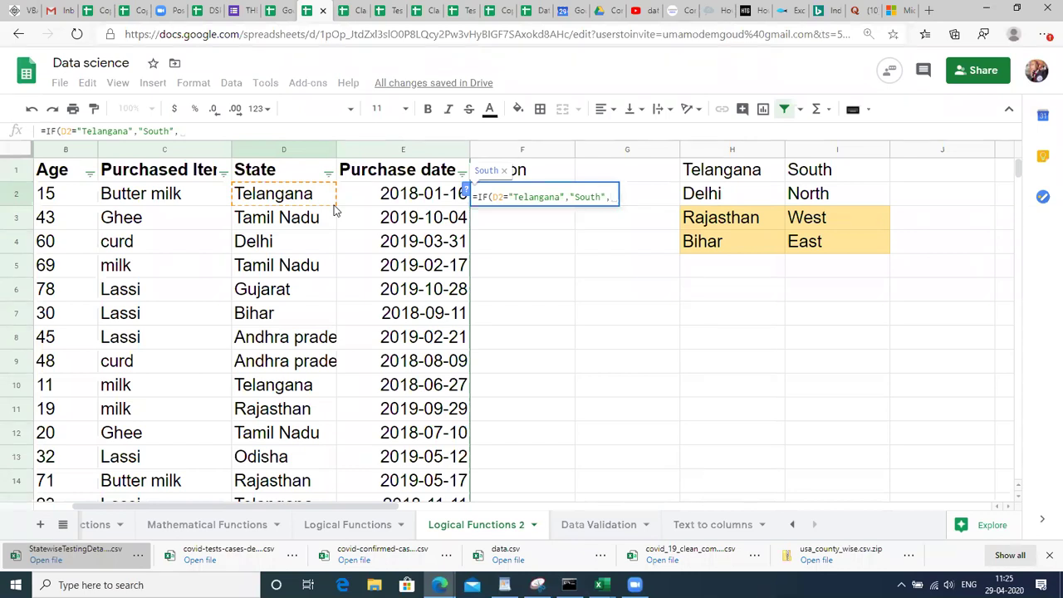
type("\"\"")
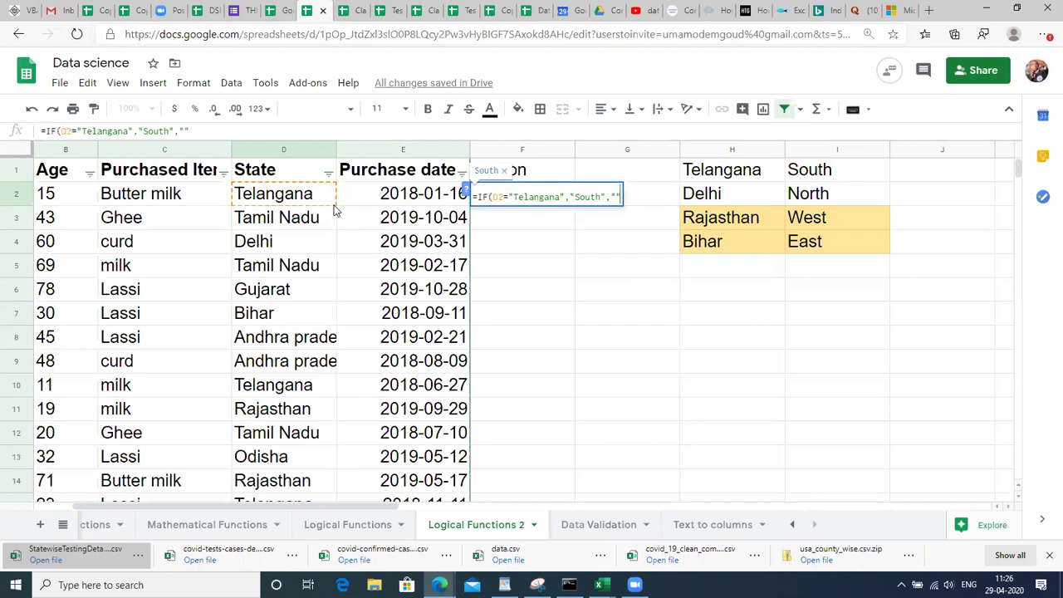
type(")")
key("Return")
key("Up")
Fill the F2 IF formula down F2:F51 with Ctrl+D and check the Region results.
key("Left")
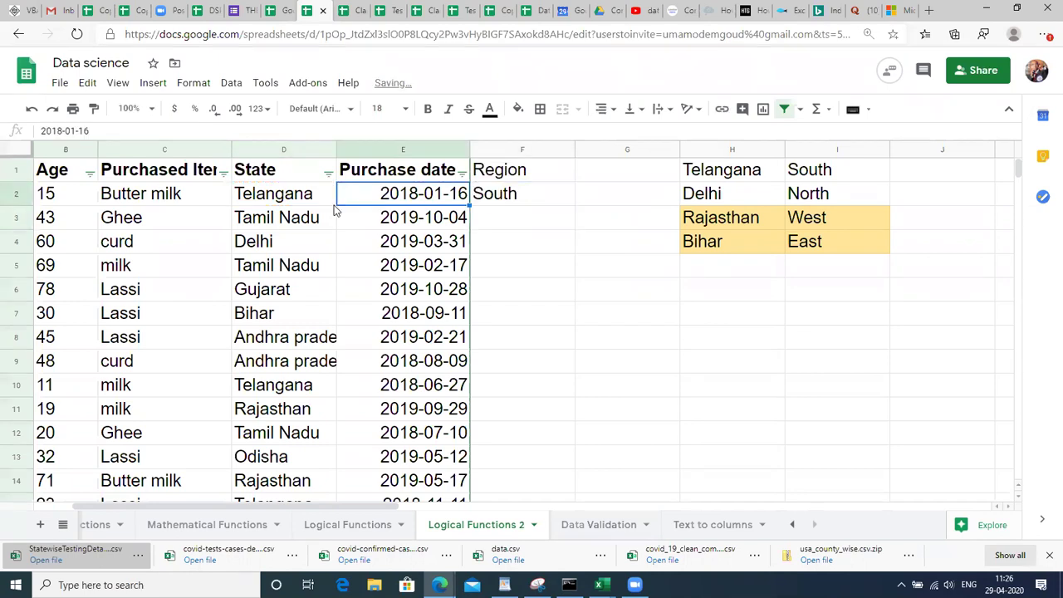
key("ctrl+Down")
key("Right")
key("ctrl+shift+Up")
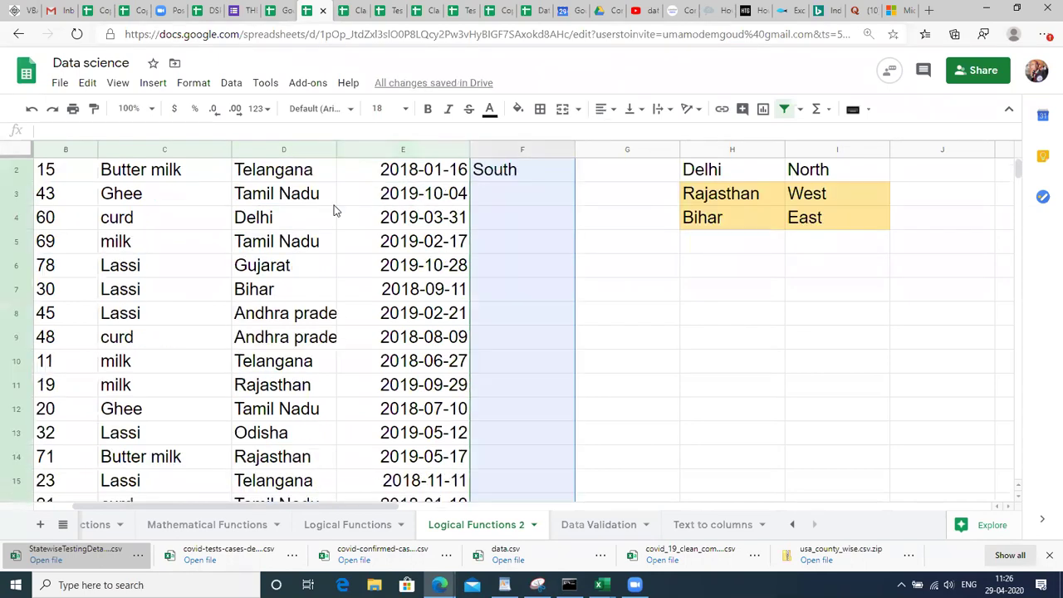
key("ctrl+d")
key("ctrl+Down")
key("Up")
key("Up")
key("Up")
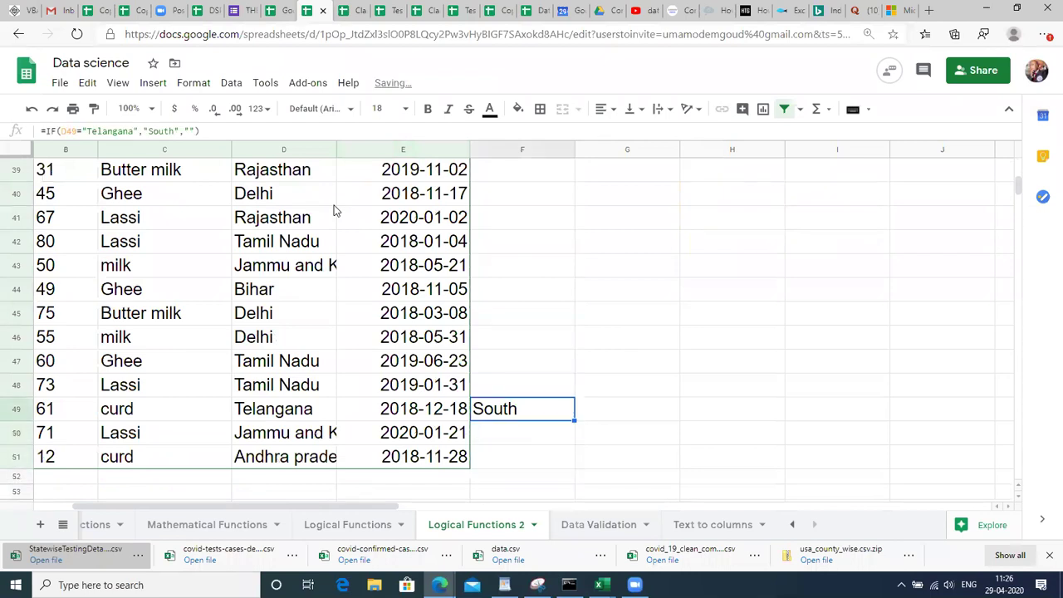
key("ctrl+Up")
key("Down")
key("Down")
key("Down")
key("Down")
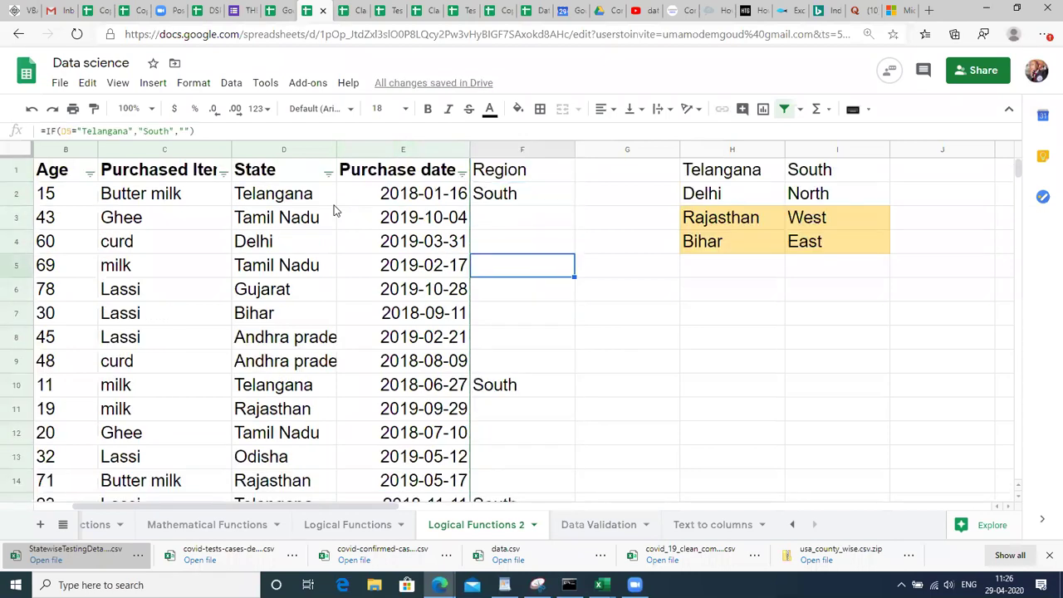
key("Down")
key("Down")
key("Down")
key("Down")
key("Down")
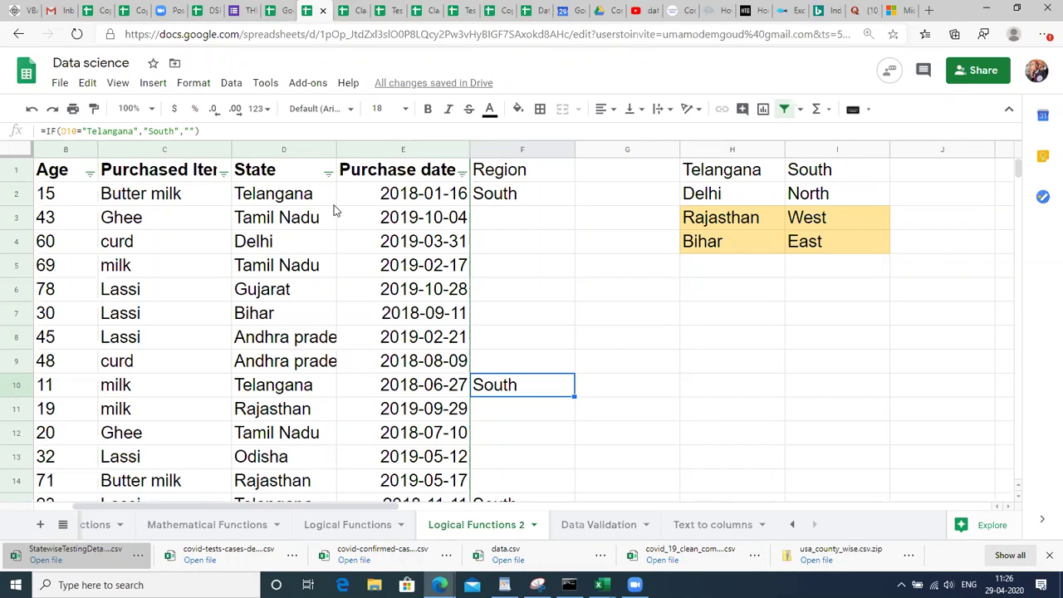
key("Up")
key("Up")
key("Up")
key("Up")
key("Up")
key("Up")
key("Up")
key("Up")
key("Up")
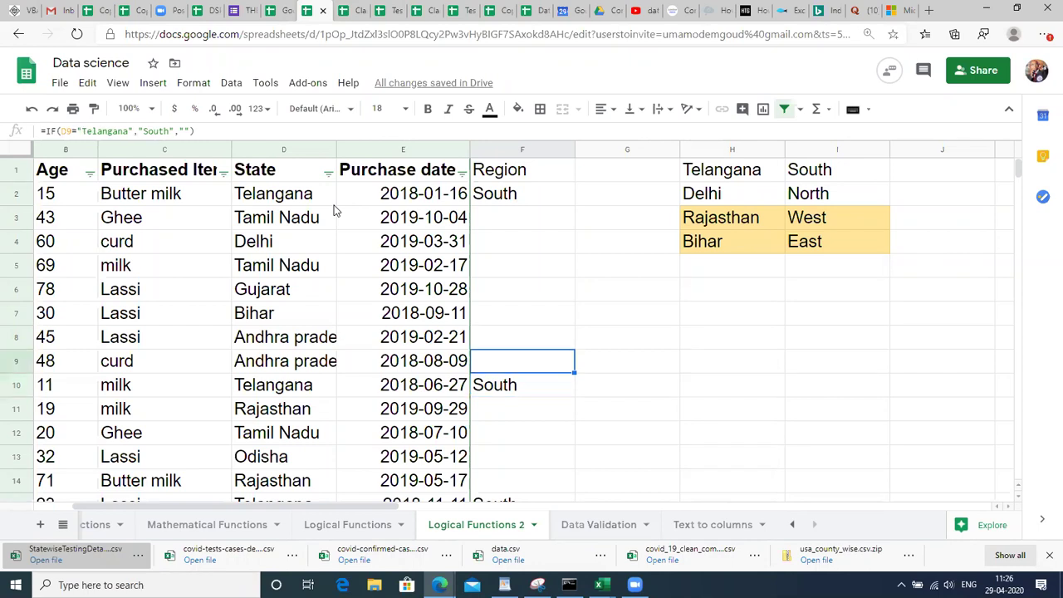
key("Down")
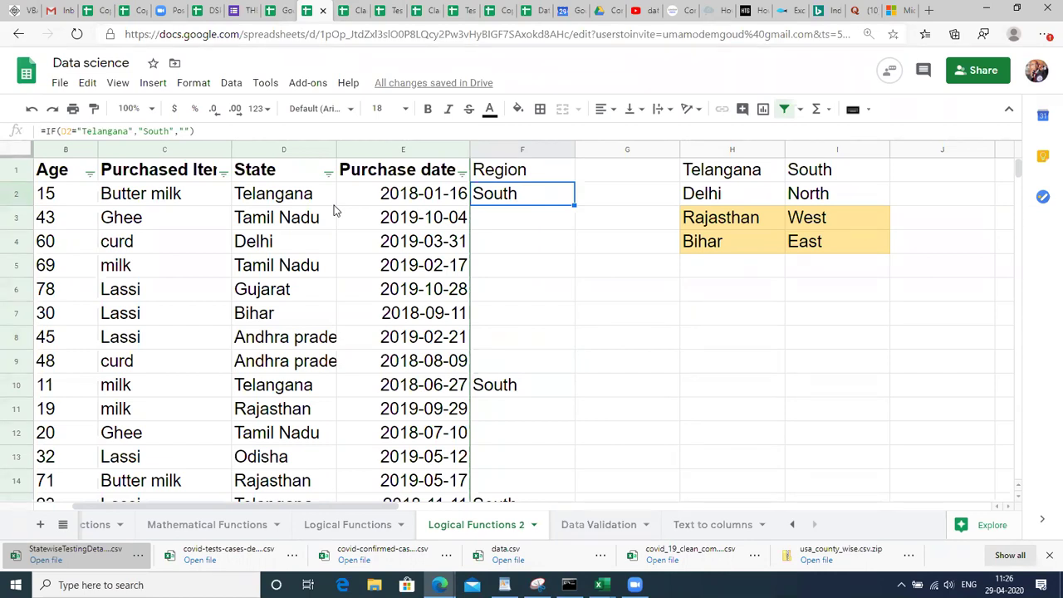
Edit the F2 formula so its else value returns North instead of blank.
key("F2")
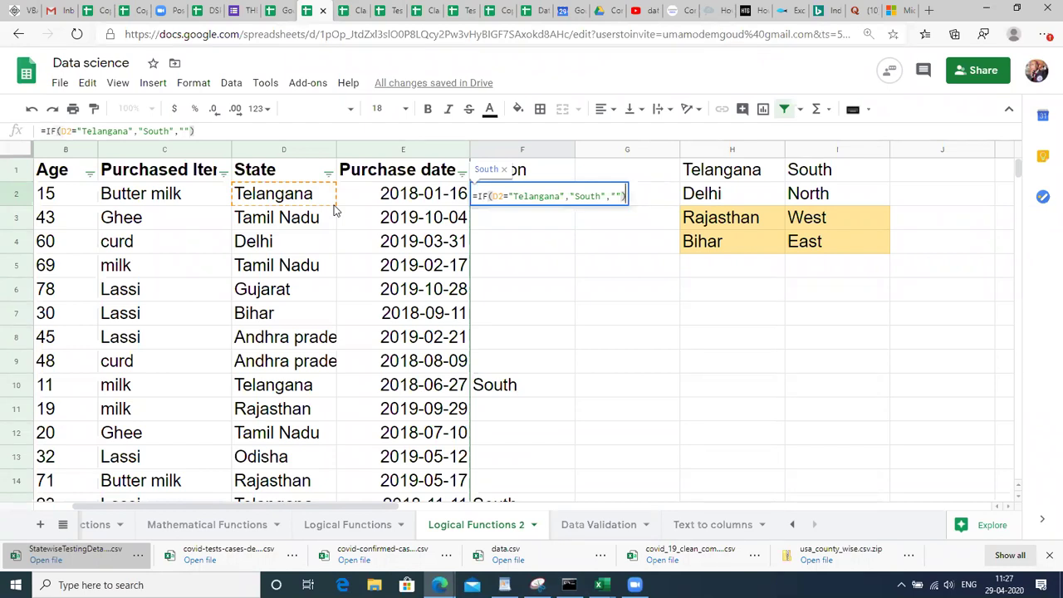
key("BackSpace")
key("BackSpace")
key("BackSpace")
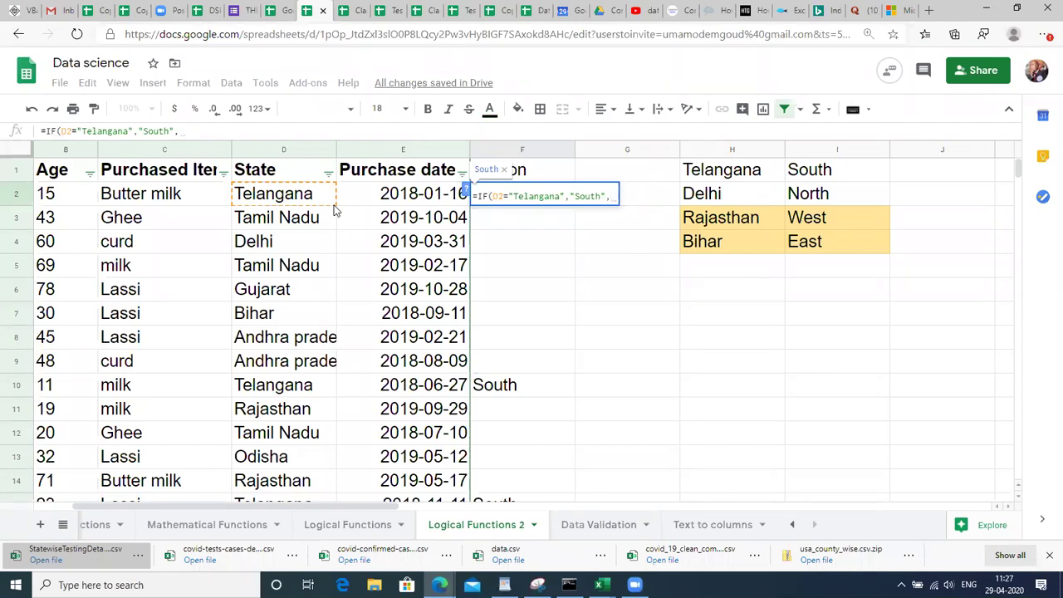
type("\"N")
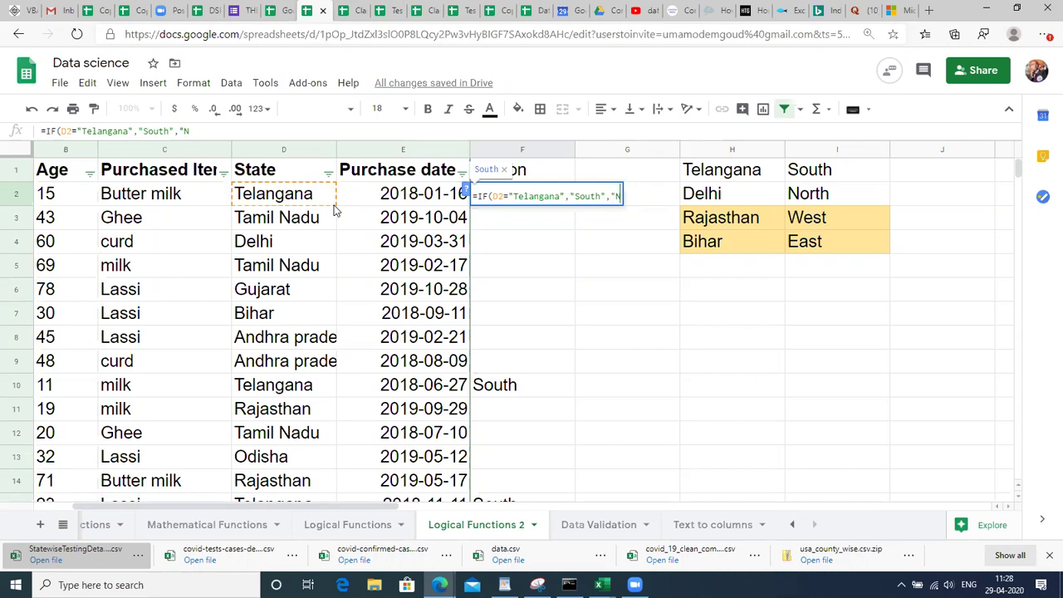
type("otrth\")")
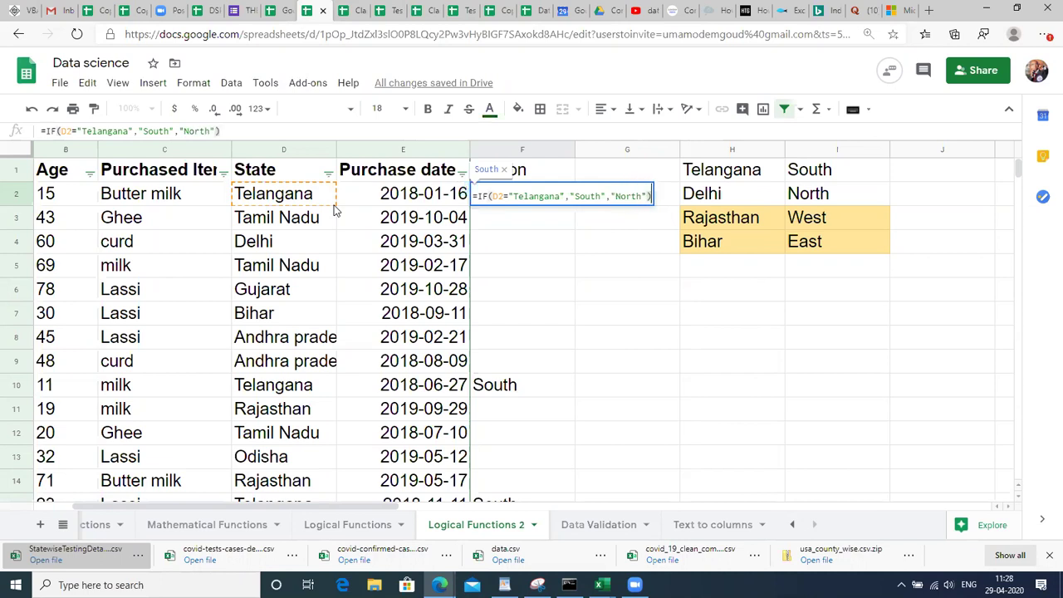
key("Return")
Fill the updated North formula down F2:F51, excluding the header.
key("Up")
key("Left")
key("Left")
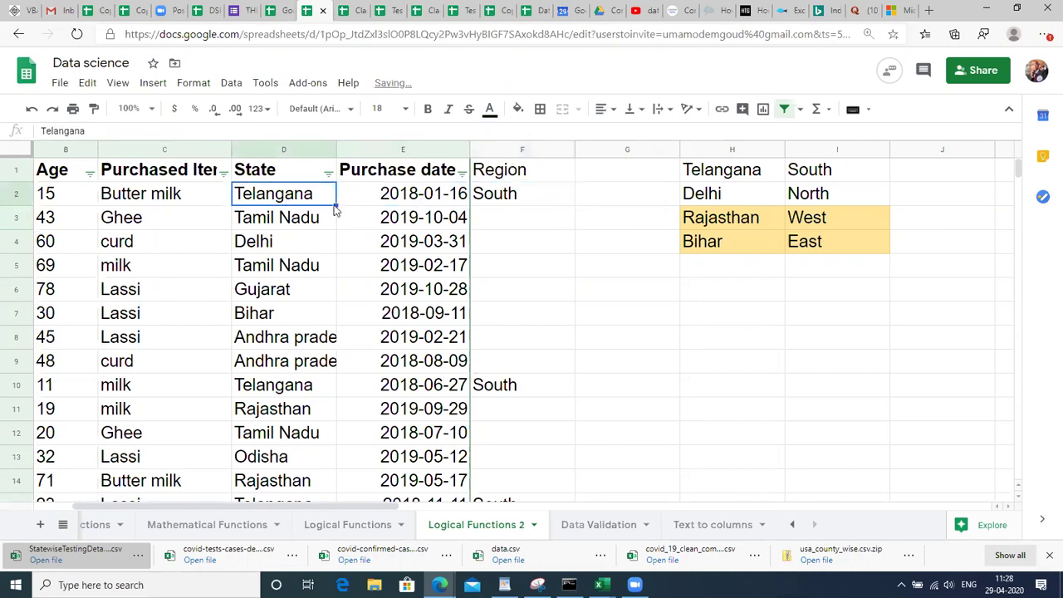
key("ctrl+Down")
key("Right")
key("Right")
key("ctrl+shift+Up")
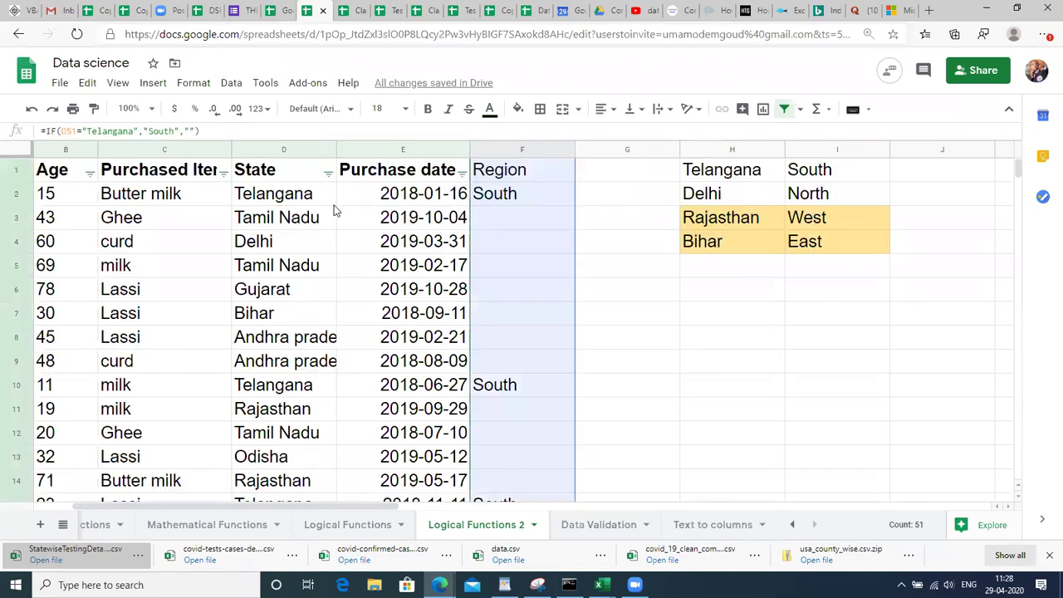
key("Down")
key("Up")
key("ctrl+Up")
key("Down")
key("Left")
key("Left")
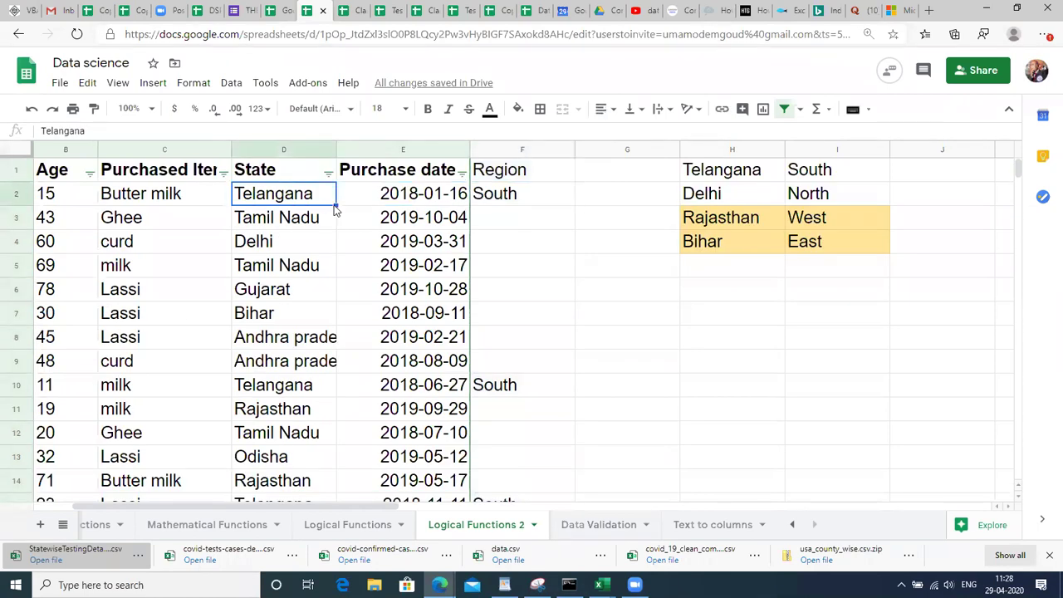
key("ctrl+Down")
key("Right")
key("Right")
key("ctrl+shift+Up")
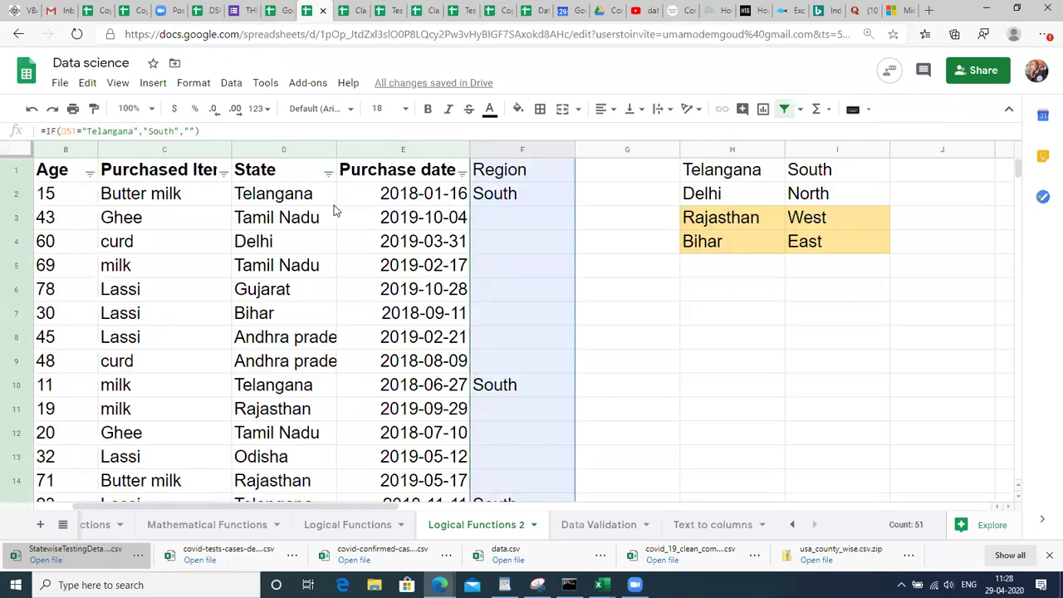
key("shift+Down")
key("ctrl+d")
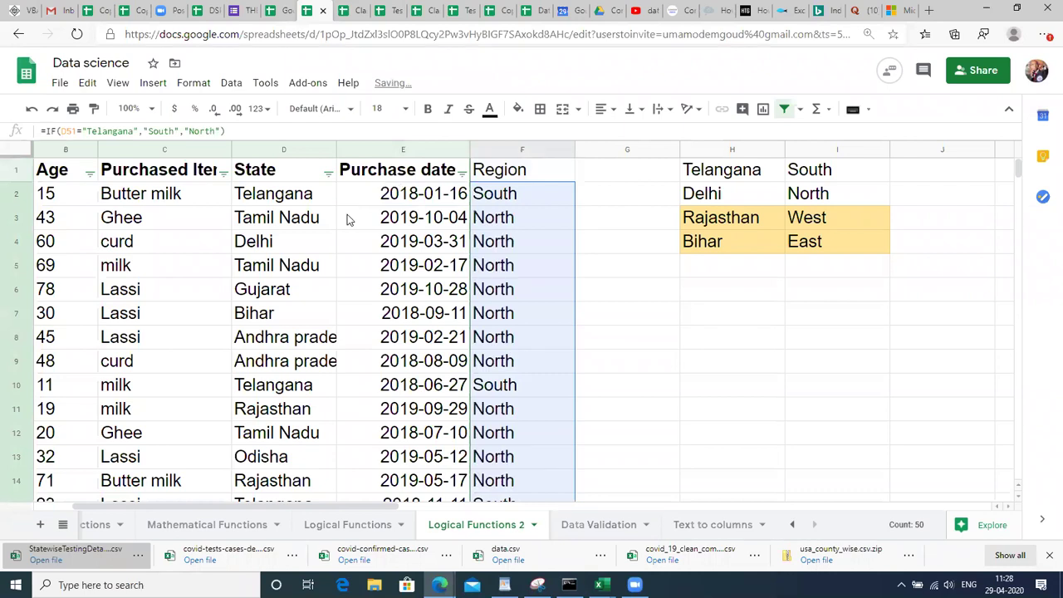
Check that the Tamil Nadu and Delhi rows now show North.
left_click(300, 225)
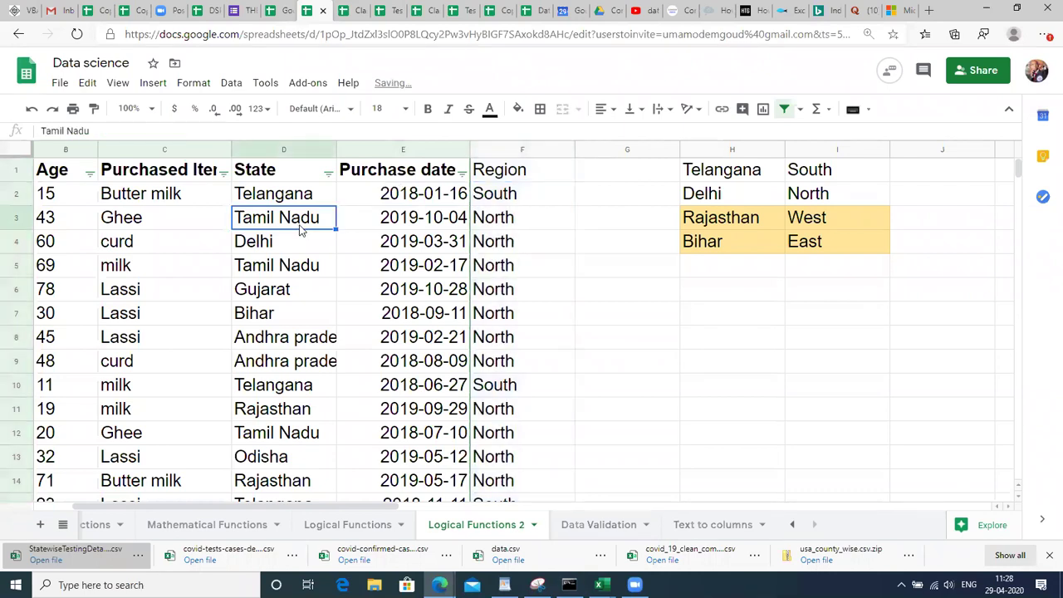
left_click(499, 224)
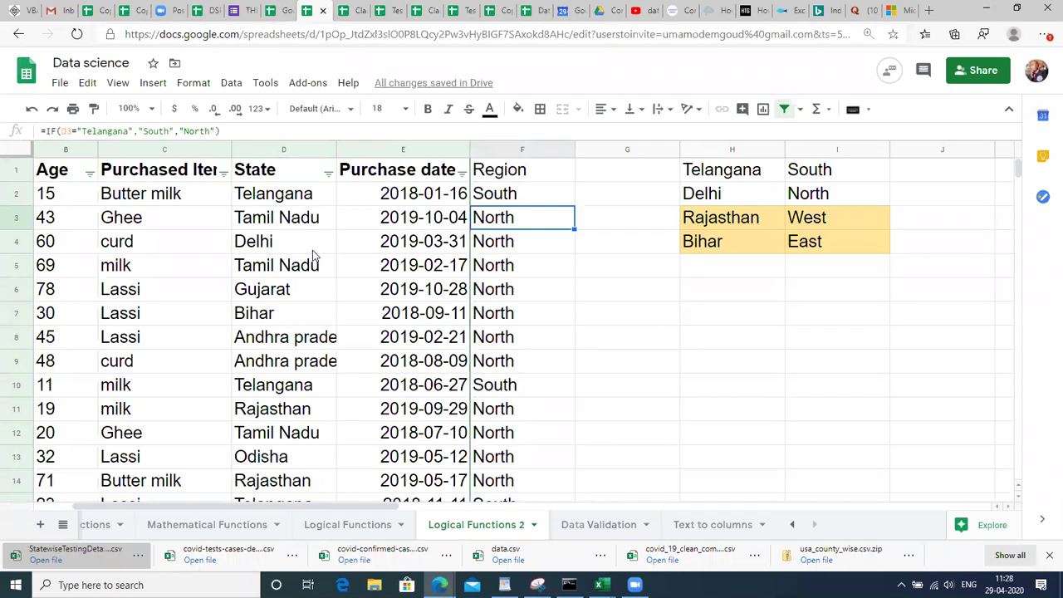
left_click(314, 249)
left_click(494, 195)
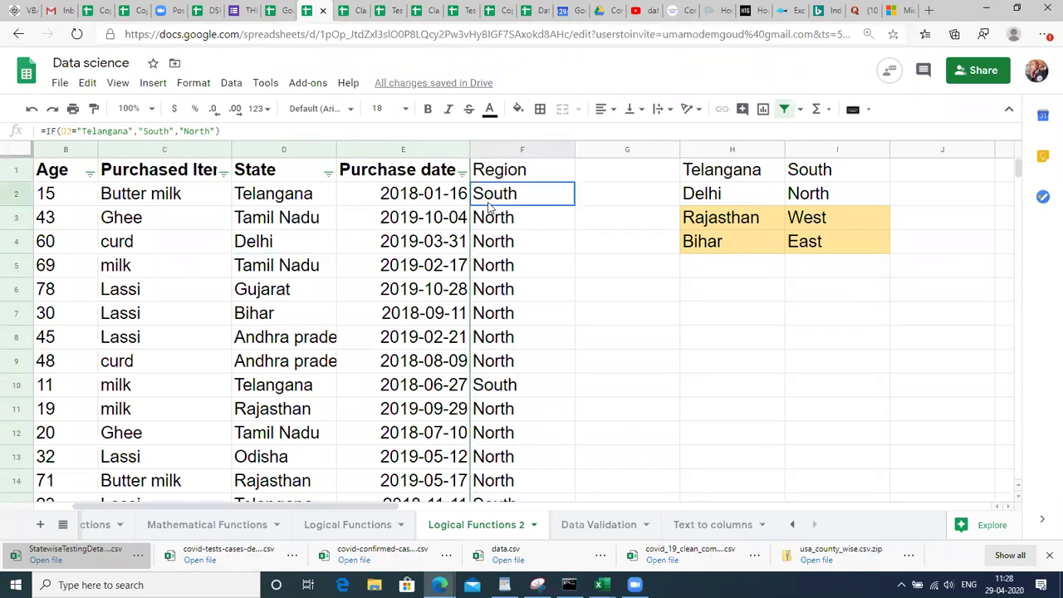
Trim F2's formula to =IF(D2="Telangana","South", by deleting the North fallback.
double_click(513, 199)
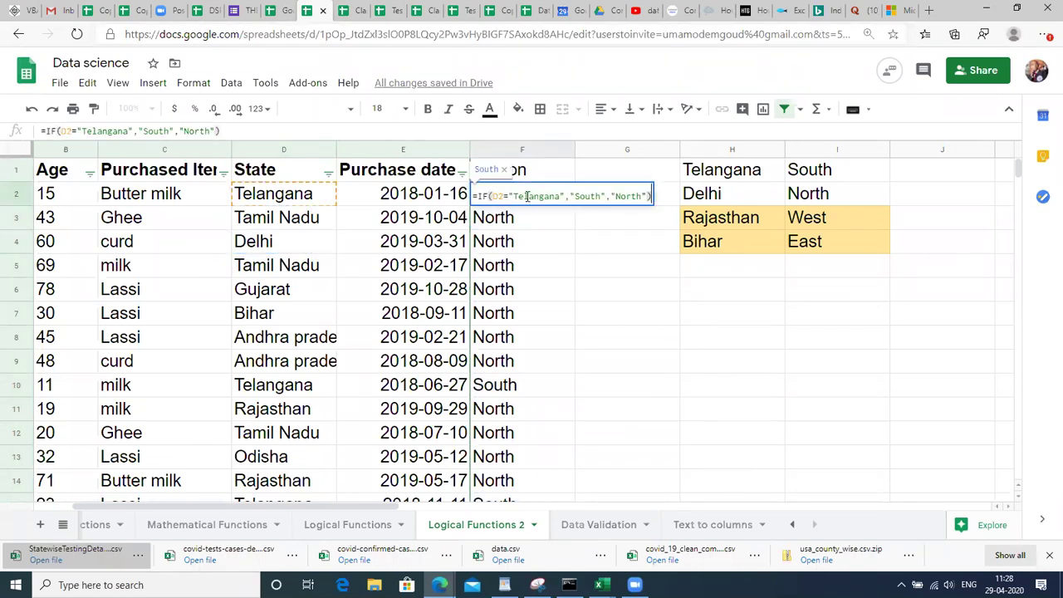
left_click(513, 198)
double_click(515, 197)
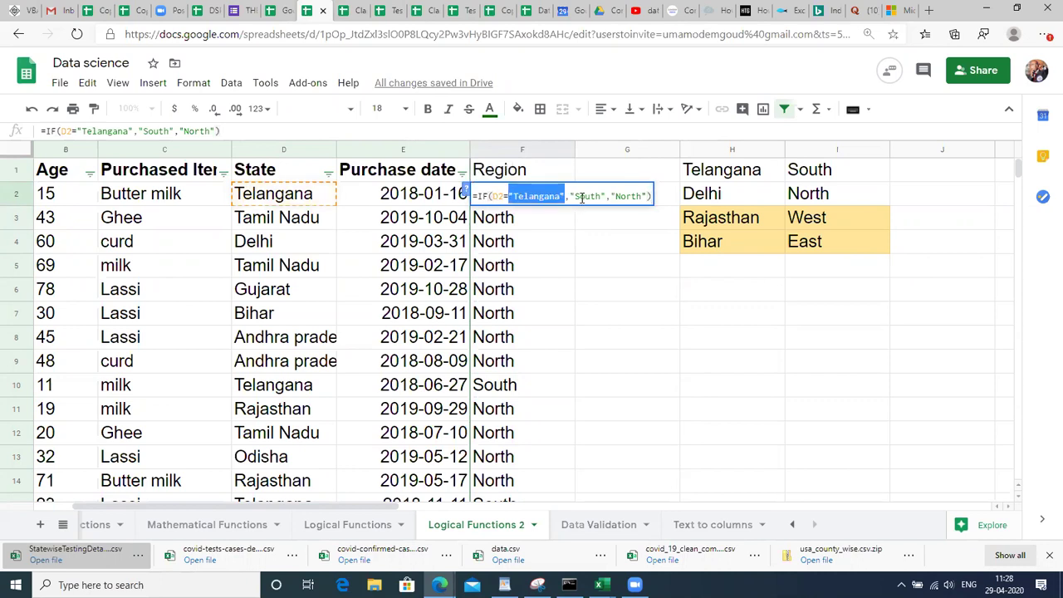
double_click(582, 196)
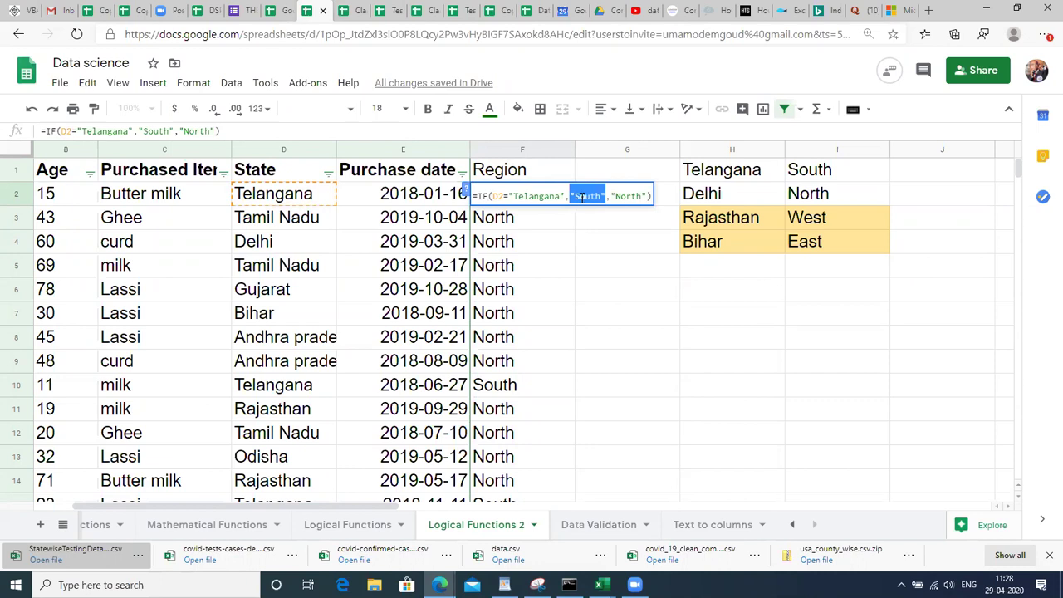
left_click(650, 196)
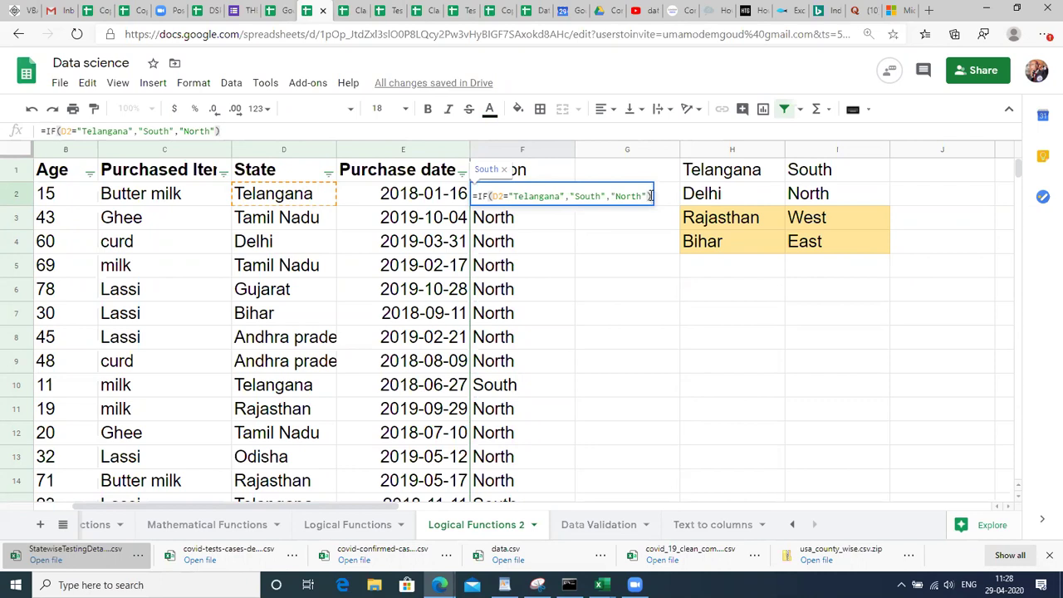
key("BackSpace")
key("BackSpace")
key("BackSpace")
key("BackSpace")
key("BackSpace")
key("BackSpace")
key("BackSpace")
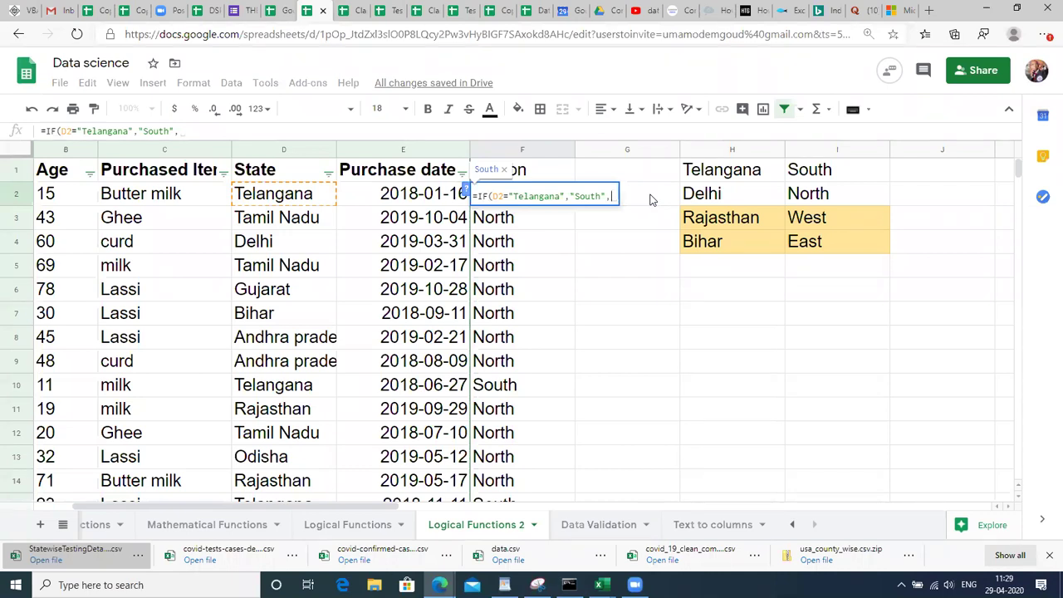
key("BackSpace")
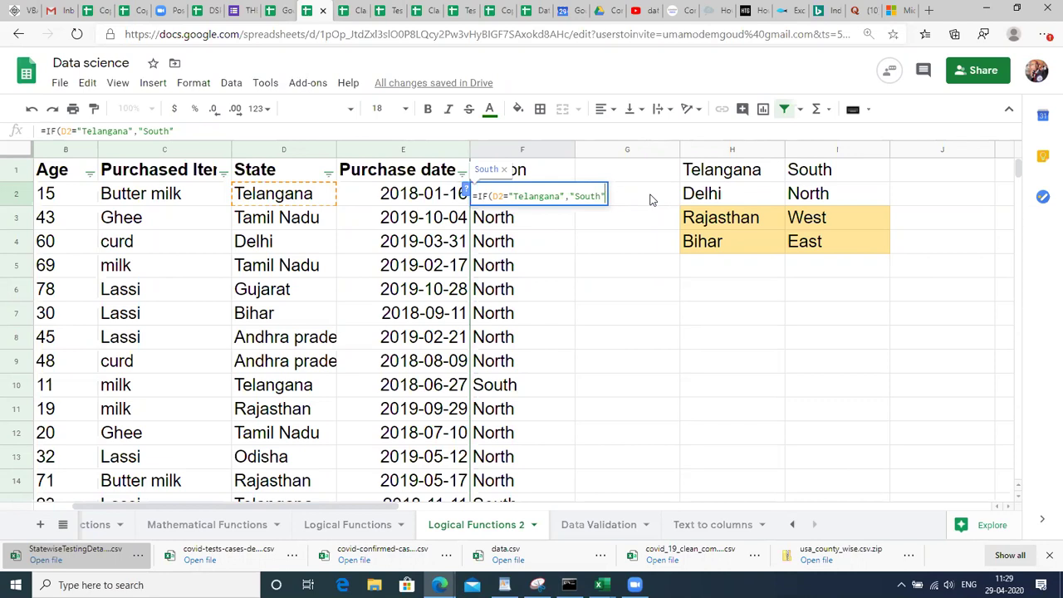
type(",")
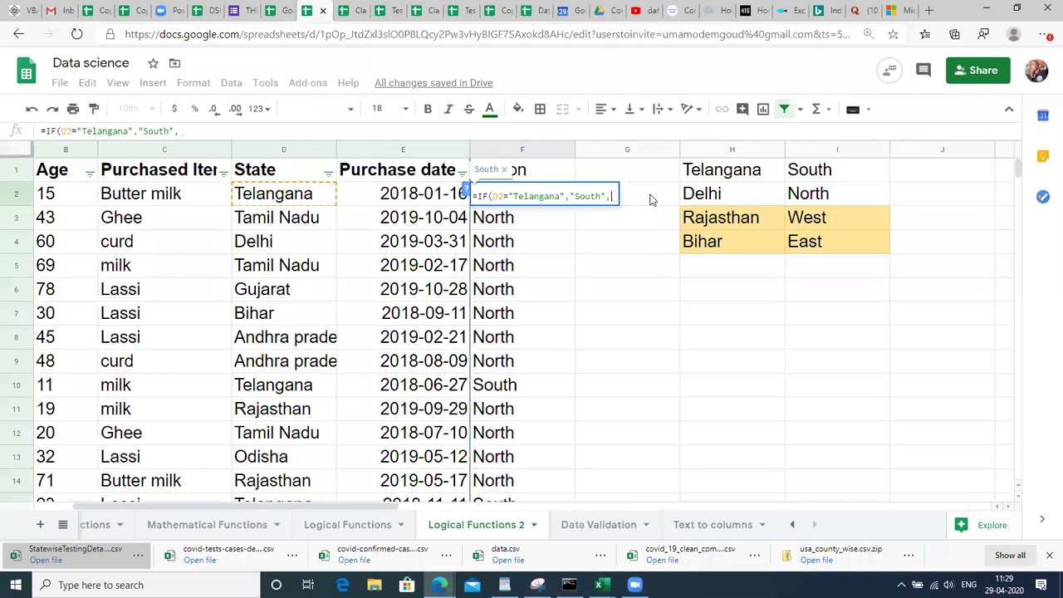
type("E")
key("BackSpace")
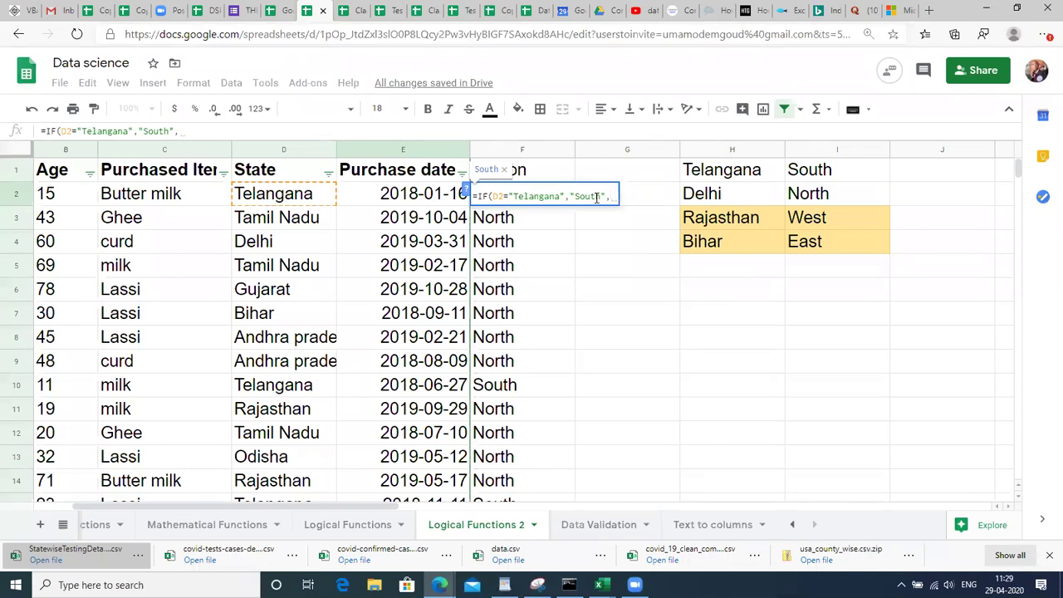
Add an inner IF(D2="Delhi","North" condition after "South" in F2's formula.
type("IF")
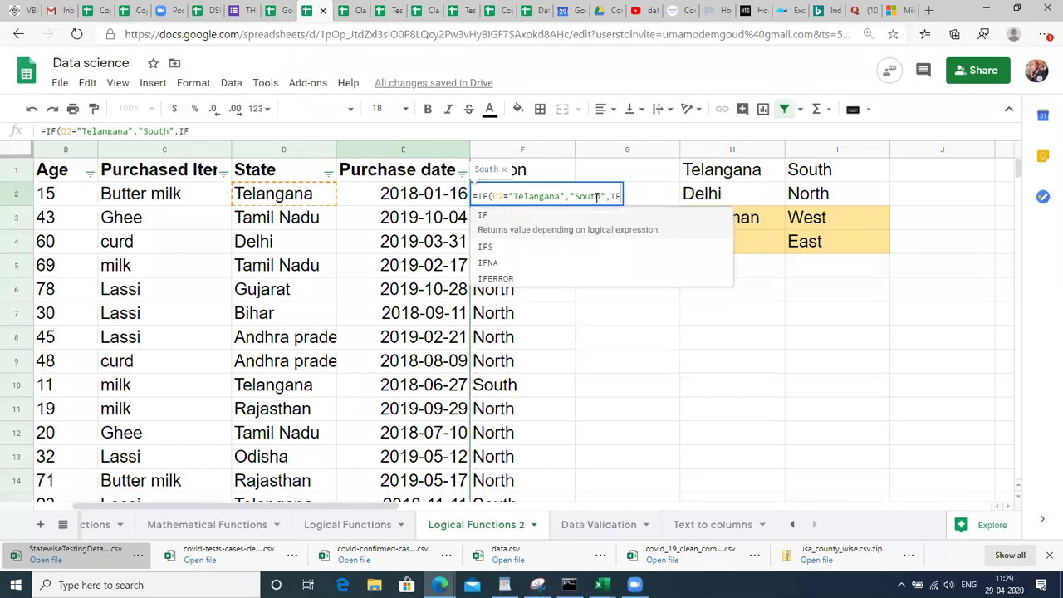
type("(")
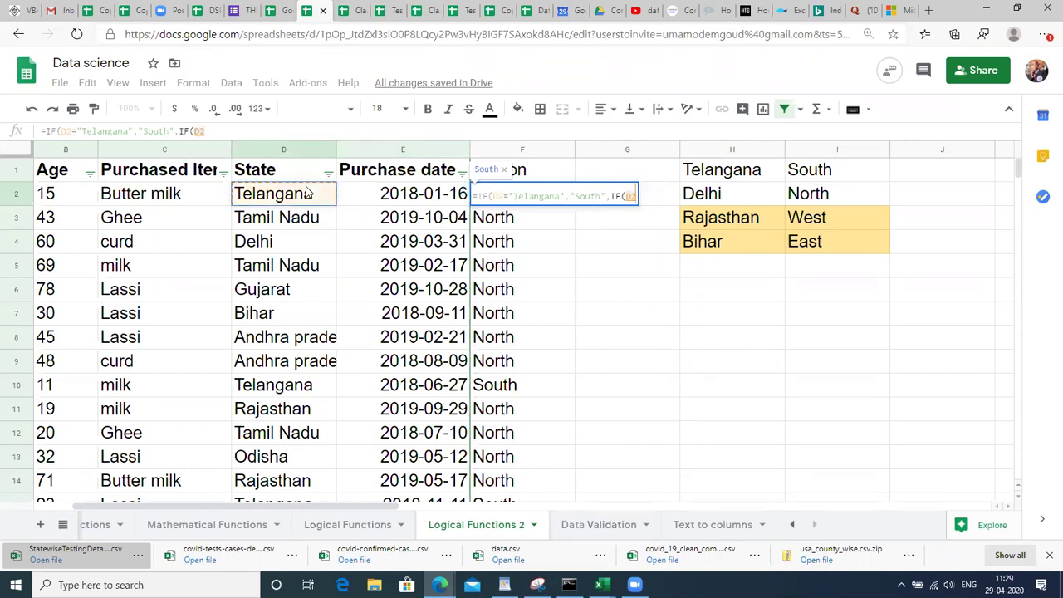
left_click(307, 193)
type("=")
type("\"DE")
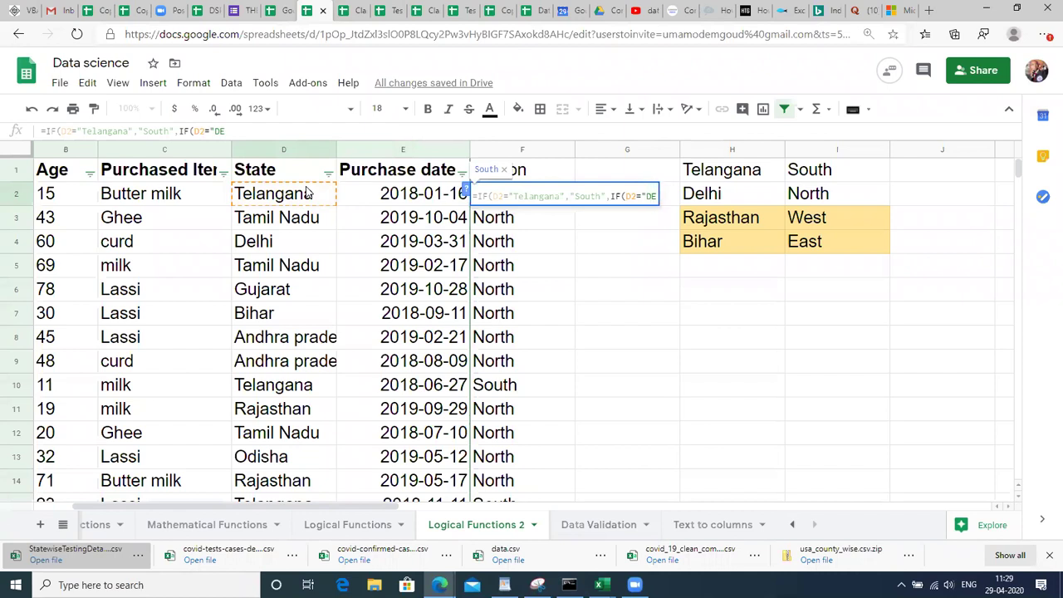
key("BackSpace")
type("H")
key("BackSpace")
type("Delhi\",")
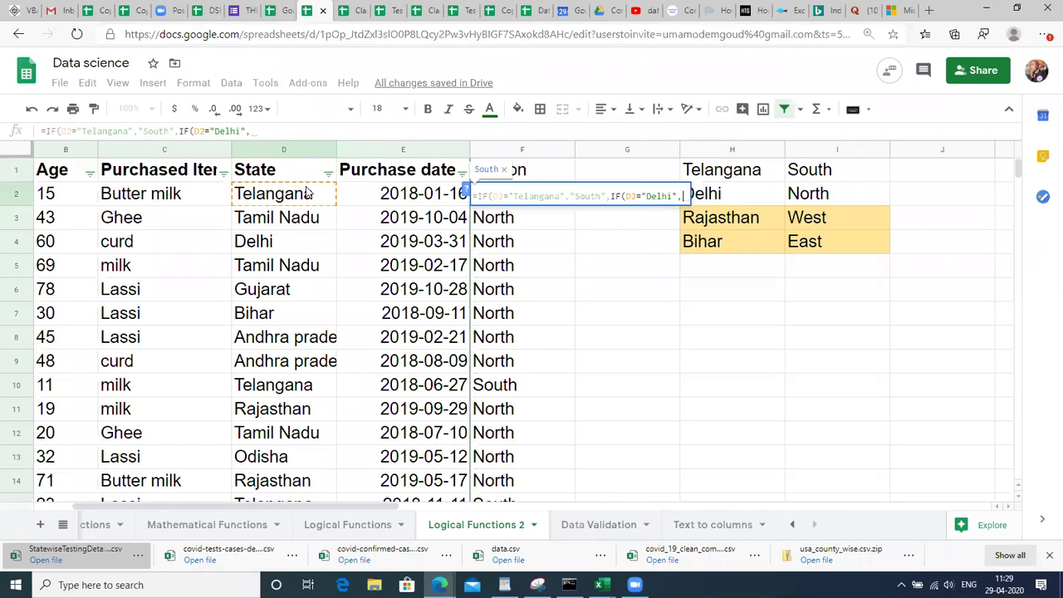
type("\"")
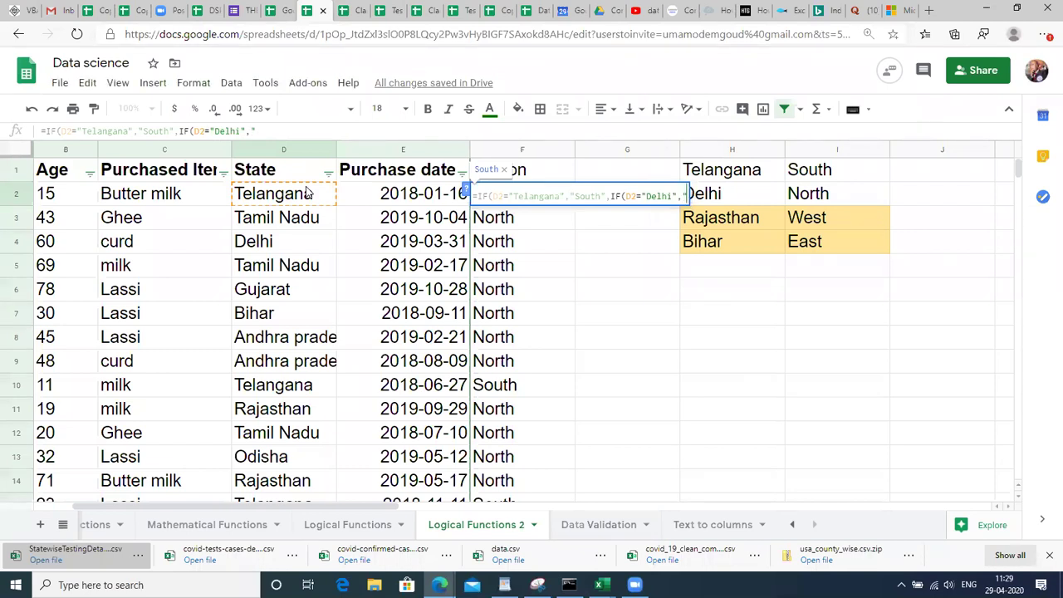
type("North\"")
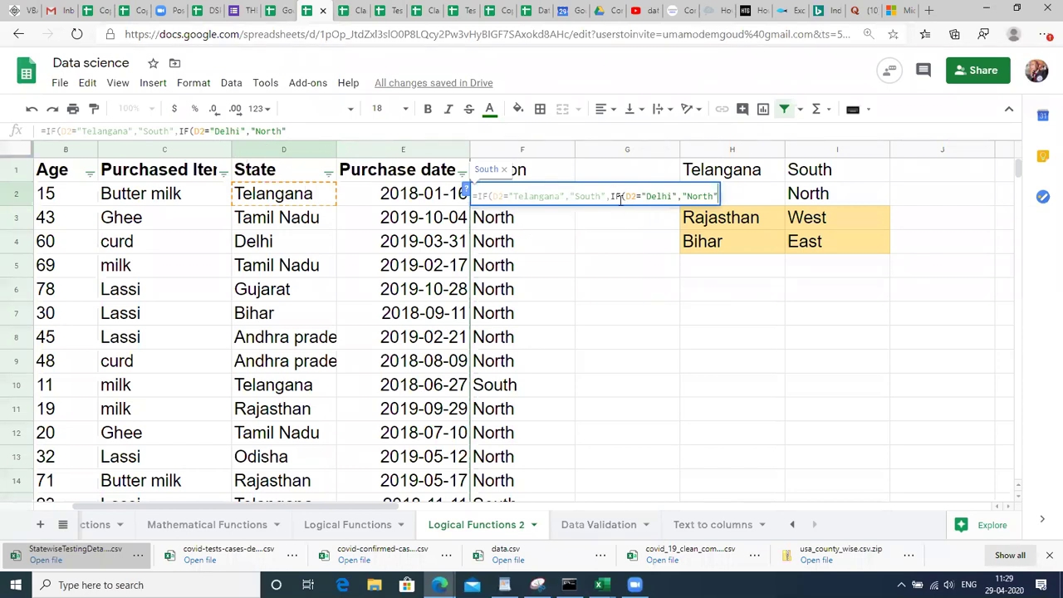
Close the nested IF with an empty-text fallback: =IF(D2="Telangana","South",IF(D2="Delhi","North","")).
left_click(662, 196)
double_click(662, 196)
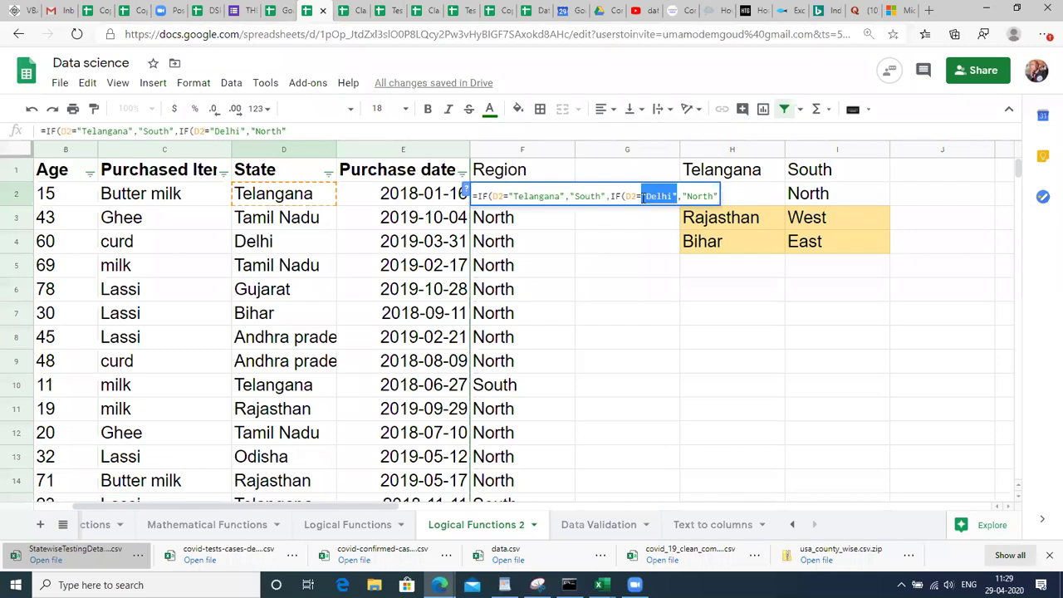
left_click(697, 195)
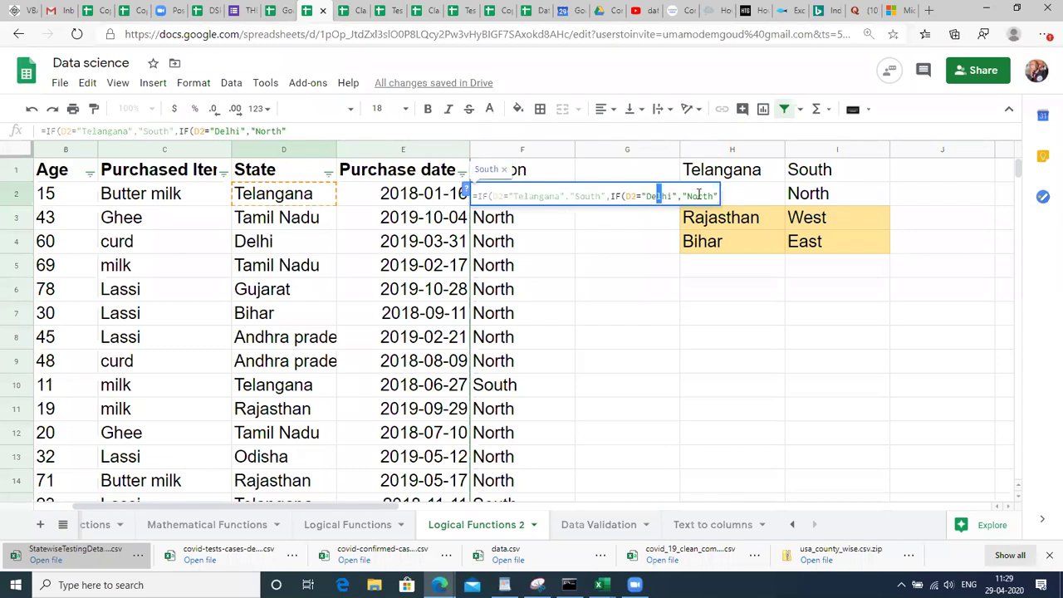
double_click(700, 195)
key("End")
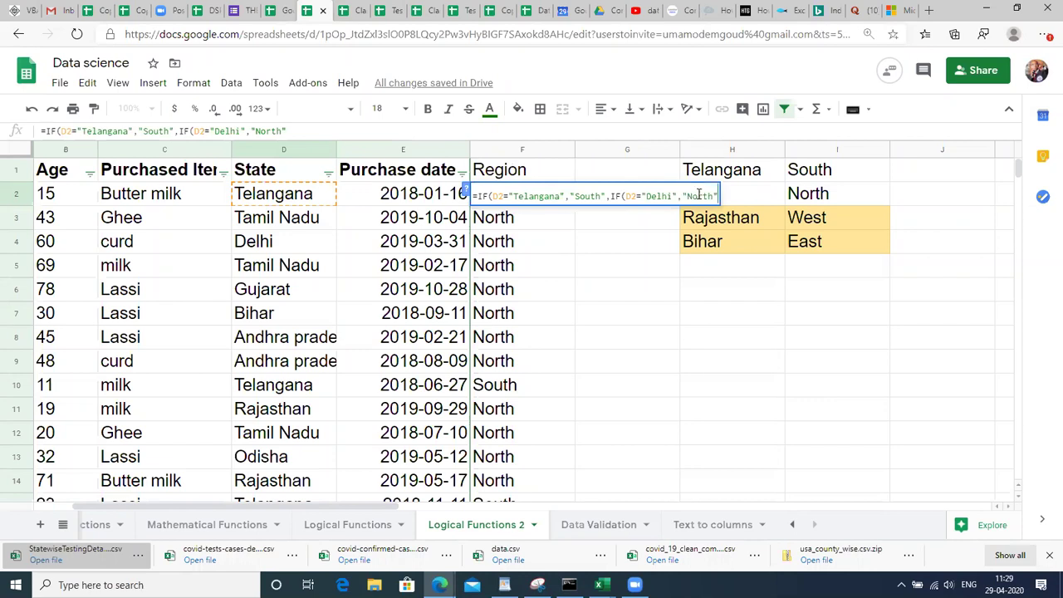
type(",\"\"")
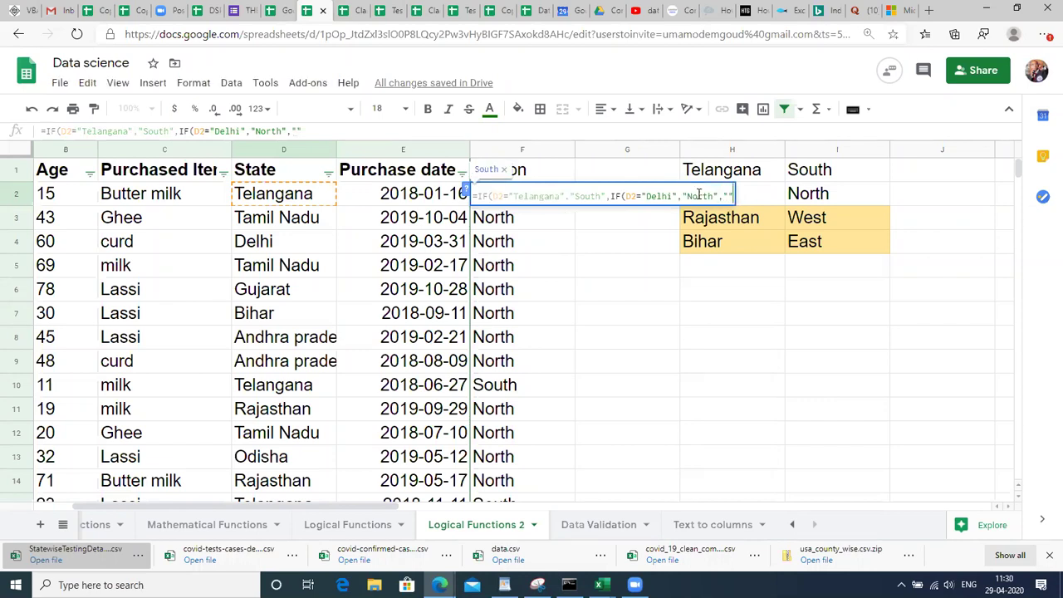
type("))")
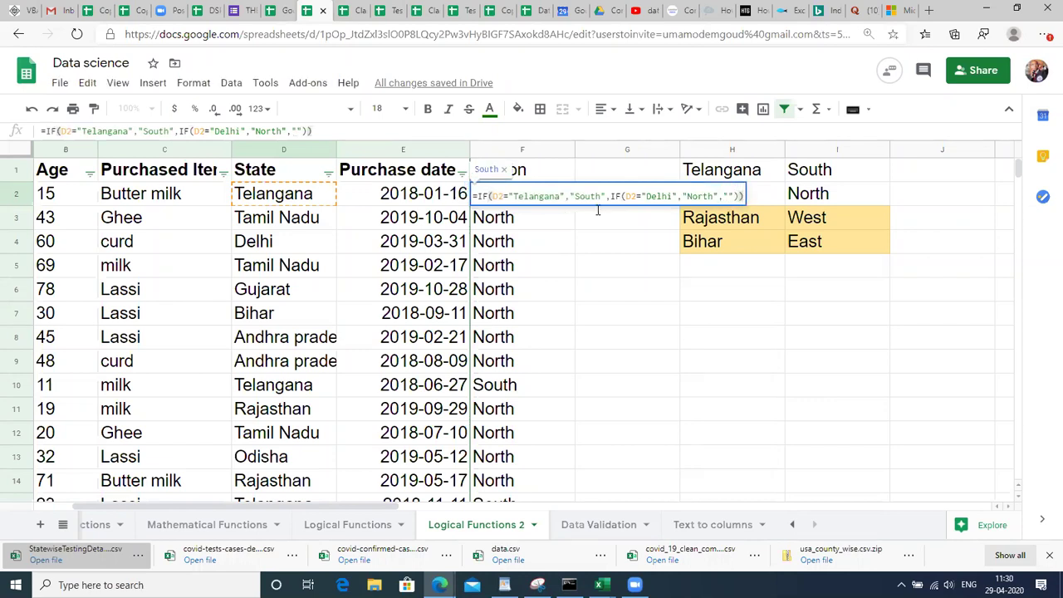
left_click_drag(570, 196, 497, 195)
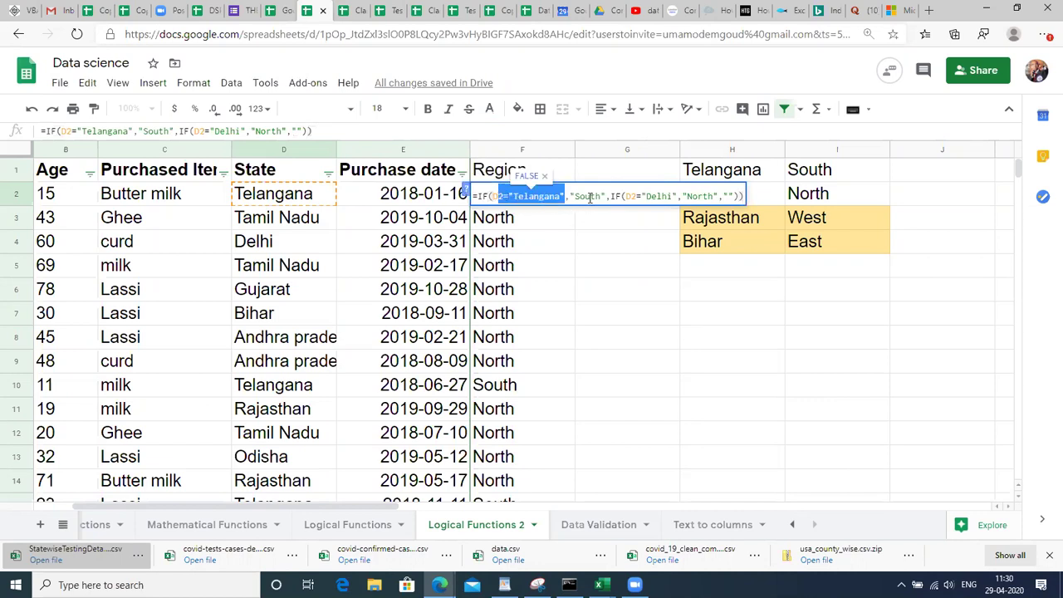
double_click(588, 197)
left_click_drag(610, 196, 738, 199)
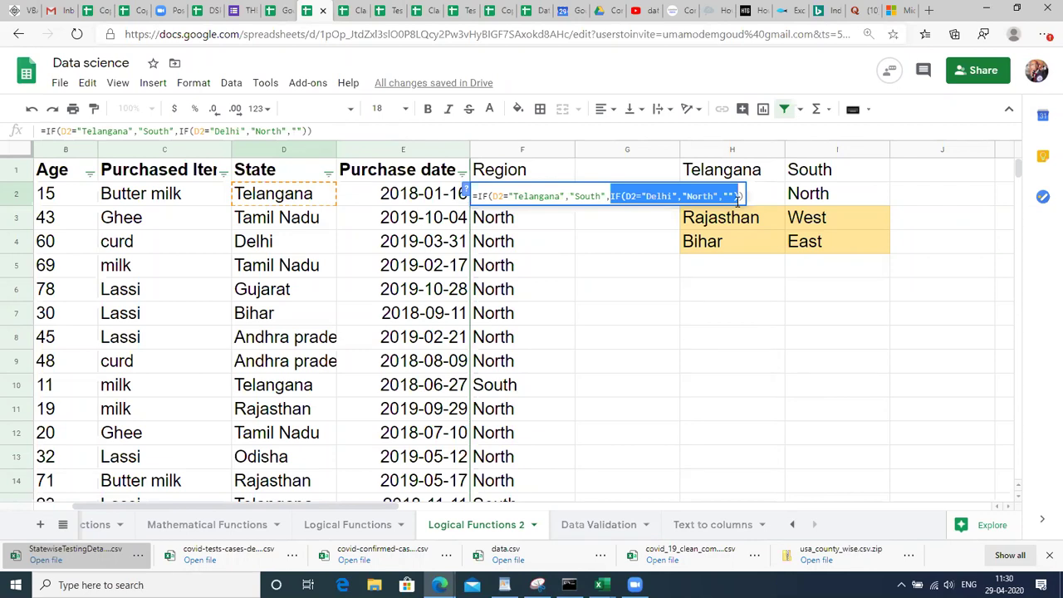
Commit the nested IF in F2 and fill it down F2:F51.
key("Return")
key("Up")
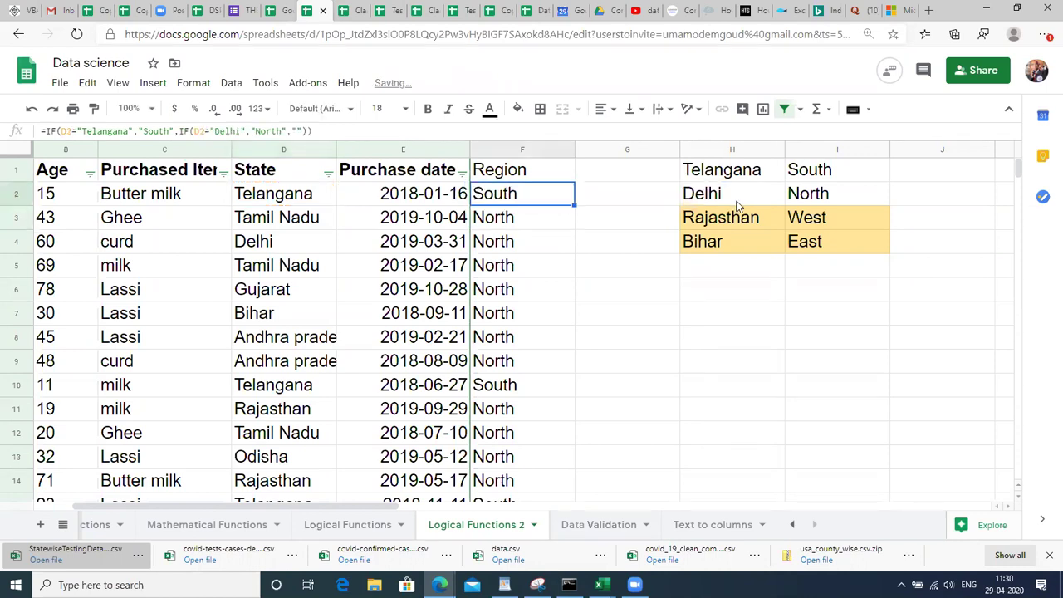
key("Left")
key("Left")
key("ctrl+Down")
key("Right")
key("Right")
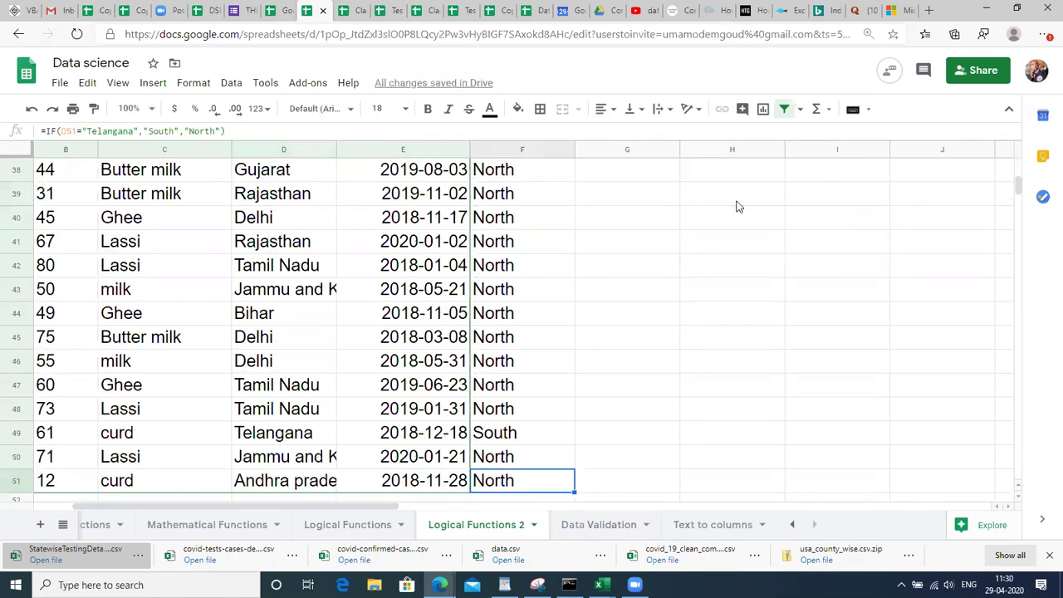
key("ctrl+shift+Up")
key("ctrl+d")
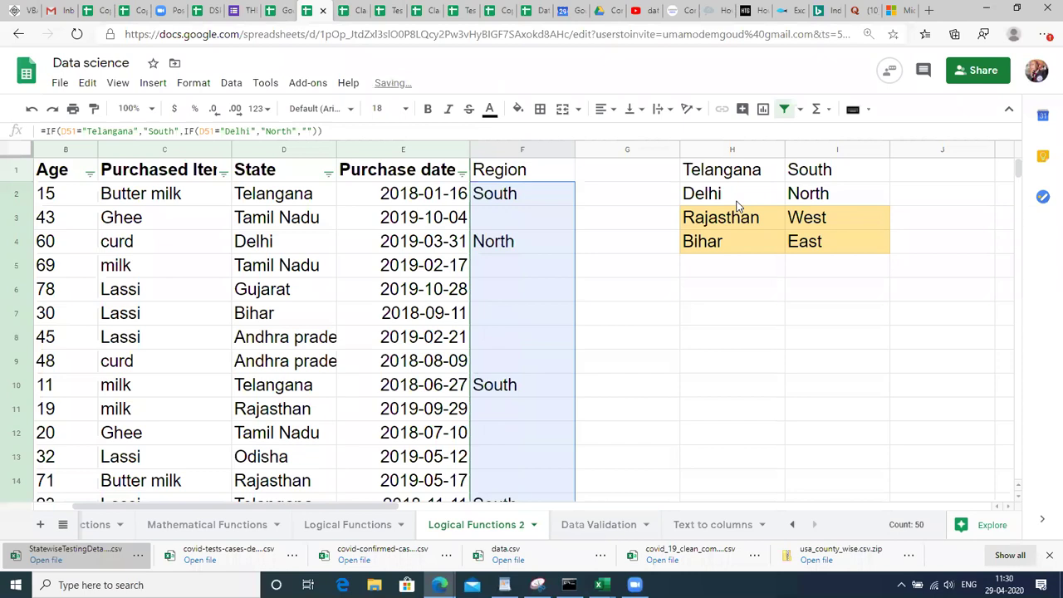
Check the Region results: North for the Delhi row, South for Telangana, blanks elsewhere.
key("Down")
key("Up")
key("Up")
key("Up")
key("Up")
key("Up")
key("Up")
key("Up")
key("Up")
key("Up")
key("Up")
key("Up")
key("Up")
key("Up")
key("Up")
key("Up")
key("Up")
key("Up")
key("Up")
key("Up")
key("Up")
key("Up")
key("Up")
key("Up")
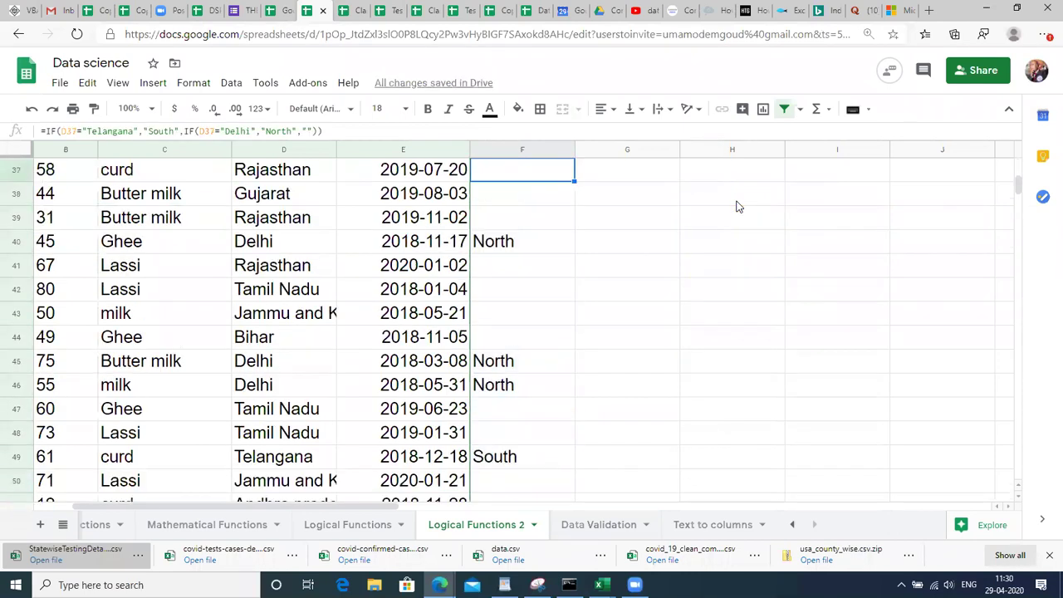
key("Up")
key("Up")
key("Up")
key("Up")
key("Up")
key("Up")
key("Up")
key("Up")
key("Up")
key("Up")
key("Up")
key("Up")
key("Up")
key("Up")
key("Up")
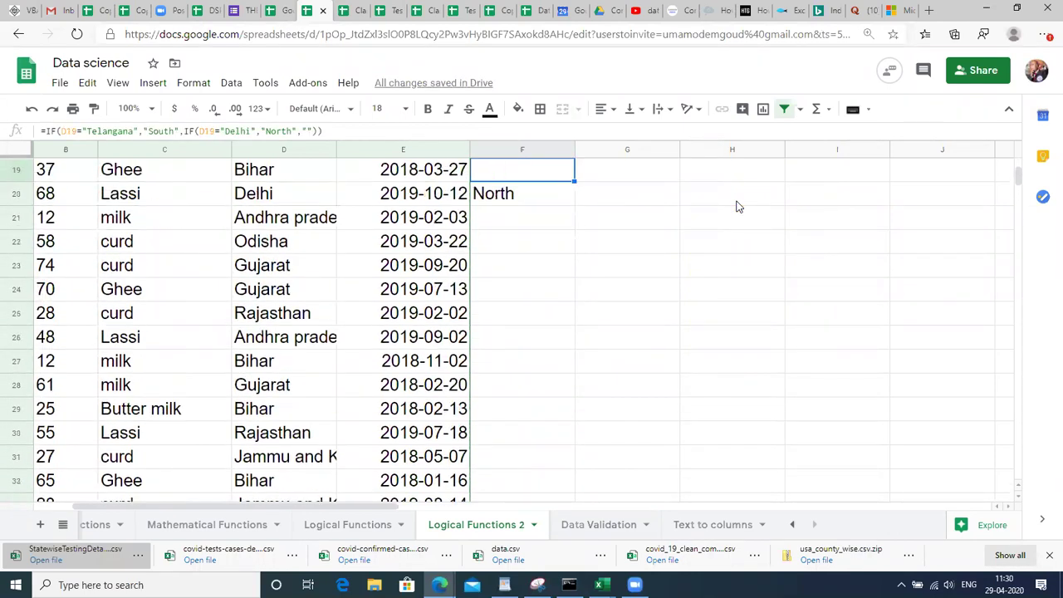
key("Up")
key("Up")
key("Up")
key("Up")
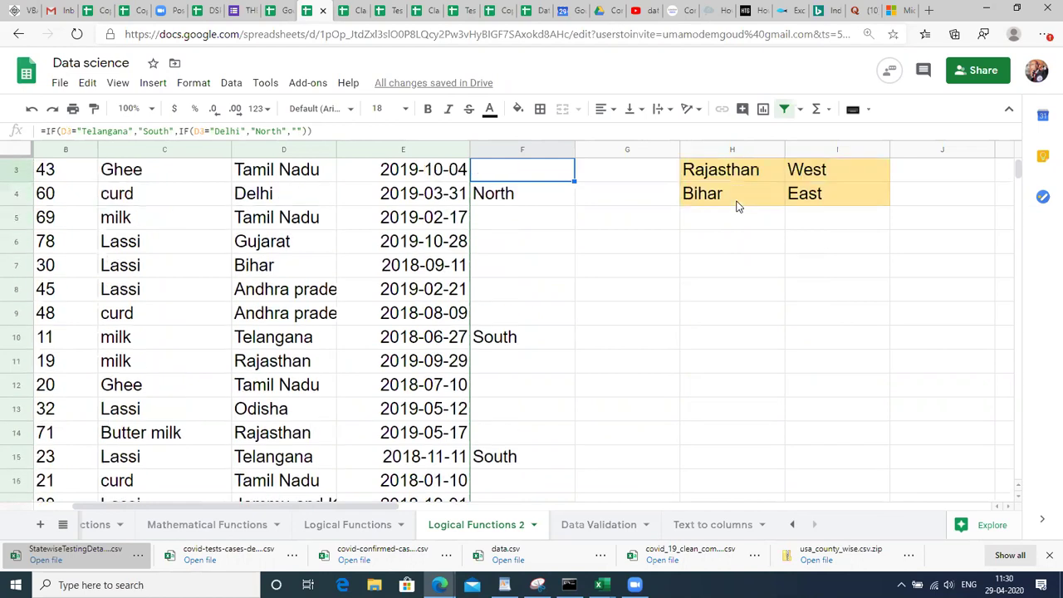
key("Down")
key("Down")
key("Down")
key("Down")
key("Up")
key("Up")
key("Down")
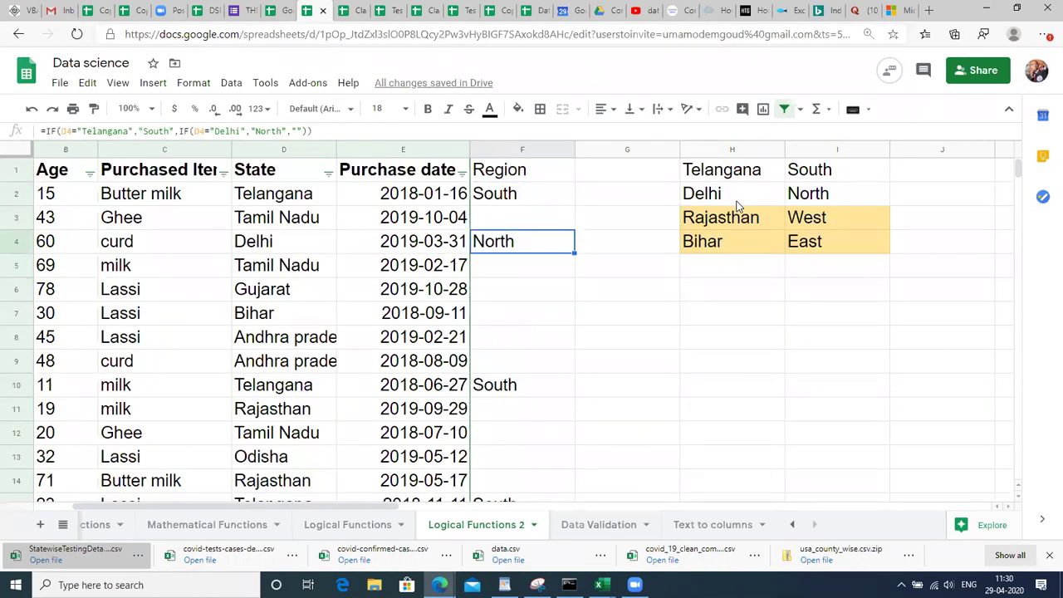
key("Up")
key("Up")
key("Up")
key("Down")
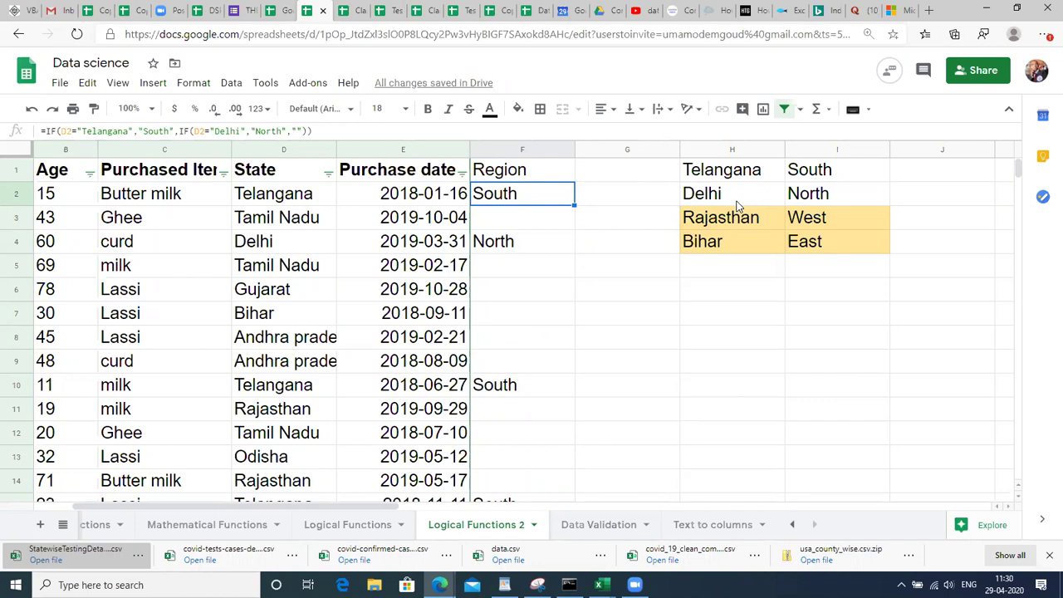
key("Right")
key("Right")
key("Right")
key("Right")
key("Right")
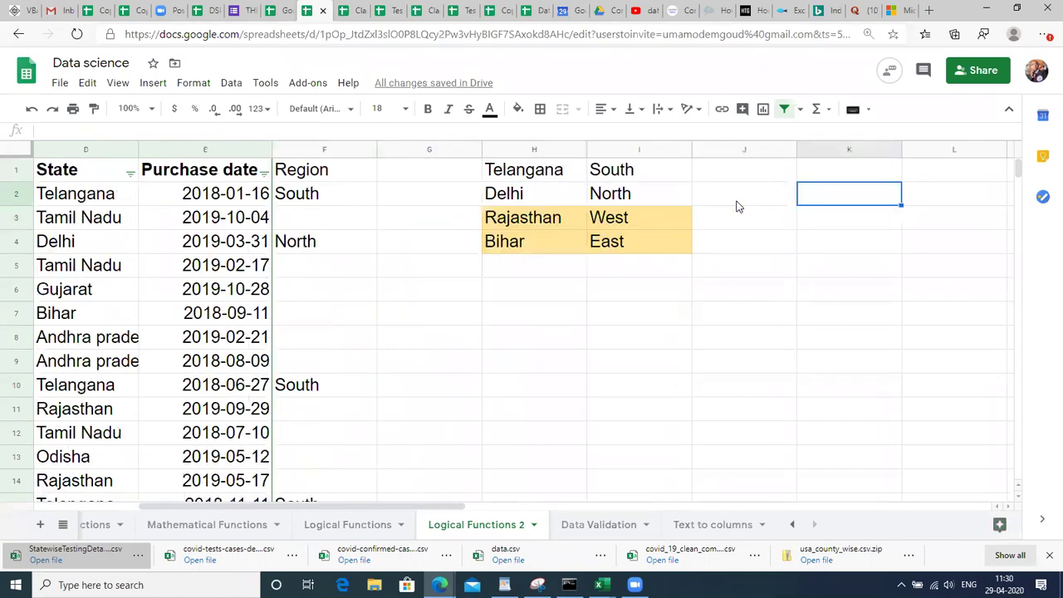
Undo the nested IF fill to bring back the earlier South/North Region values.
key("Left")
key("Up")
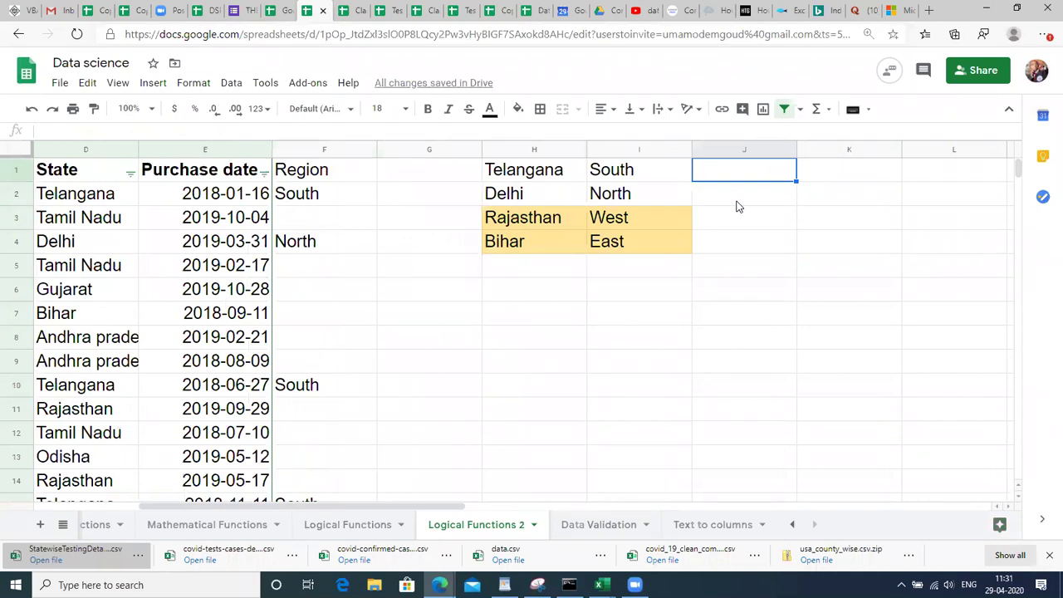
key("Left")
key("Left")
key("Down")
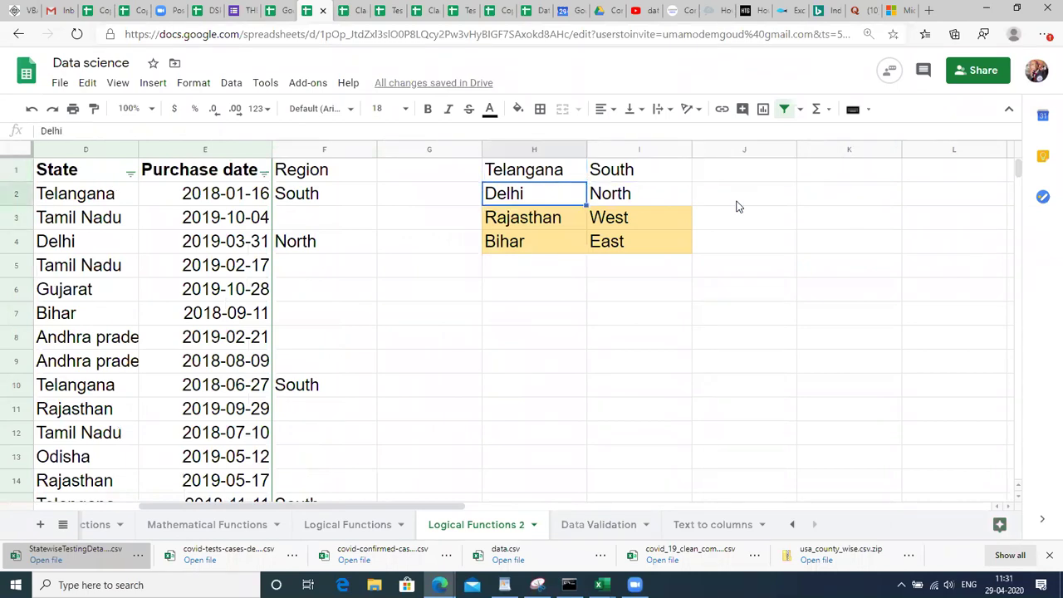
key("shift+Right")
key("shift+Down")
key("shift+Down")
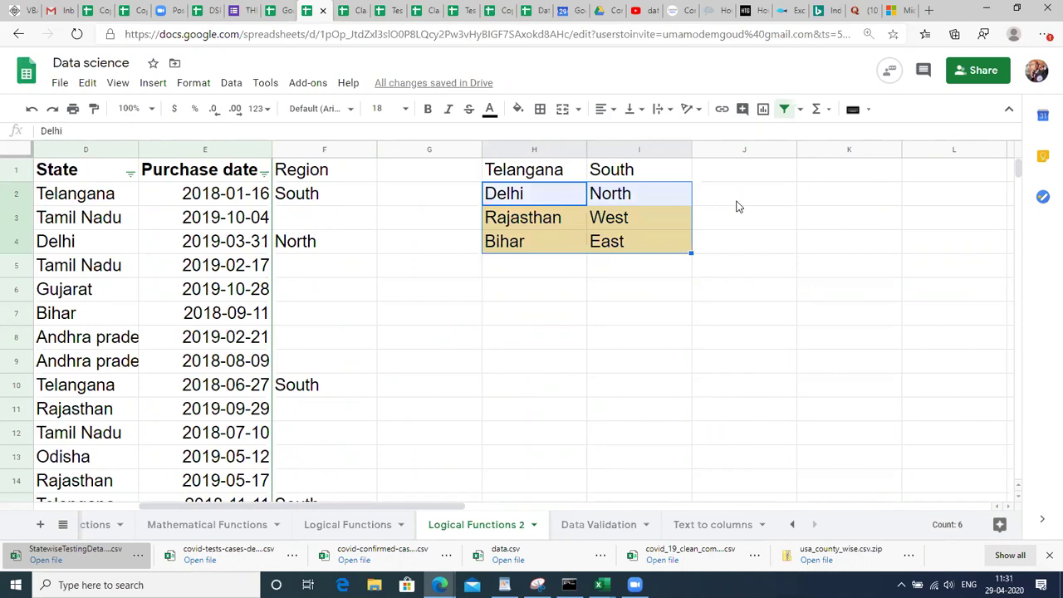
key("ctrl+z")
Move the Delhi, Rajasthan and Bihar lookup rows down one row to start at H3.
key("ctrl+Up")
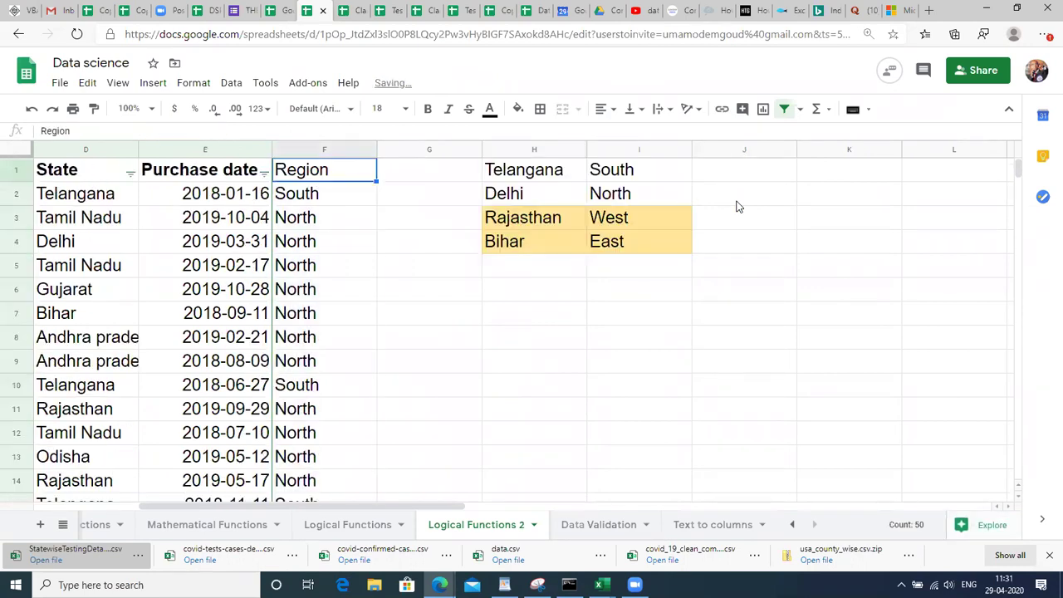
key("Down")
key("Right")
key("Right")
key("shift+Right")
key("shift+Down")
key("shift+Down")
key("shift+Down")
key("shift+Up")
key("ctrl+x")
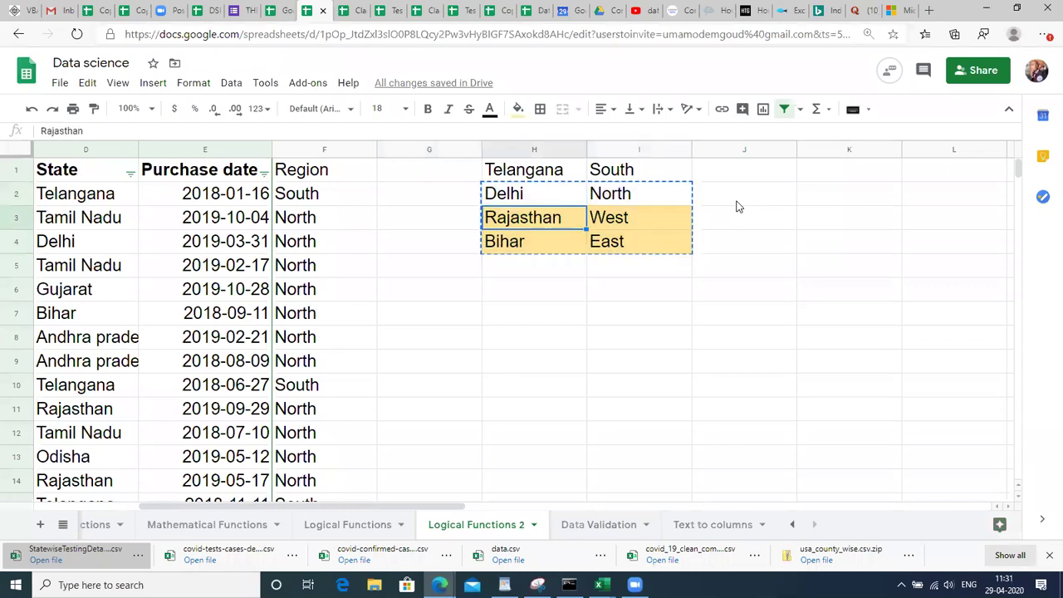
key("Down")
key("ctrl+v")
key("Up")
key("Up")
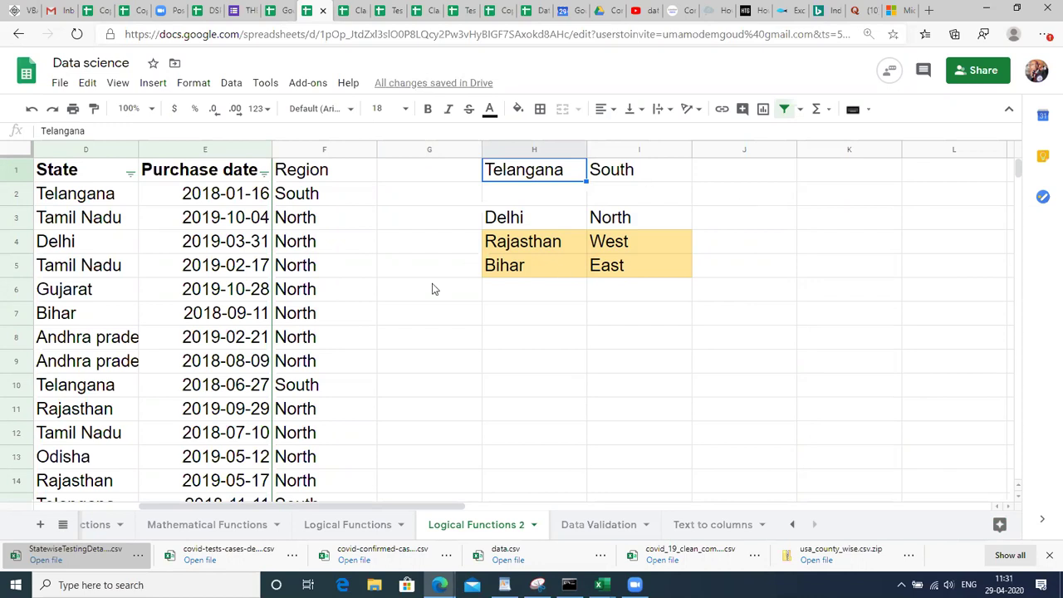
key("ctrl+z")
key("ctrl+y")
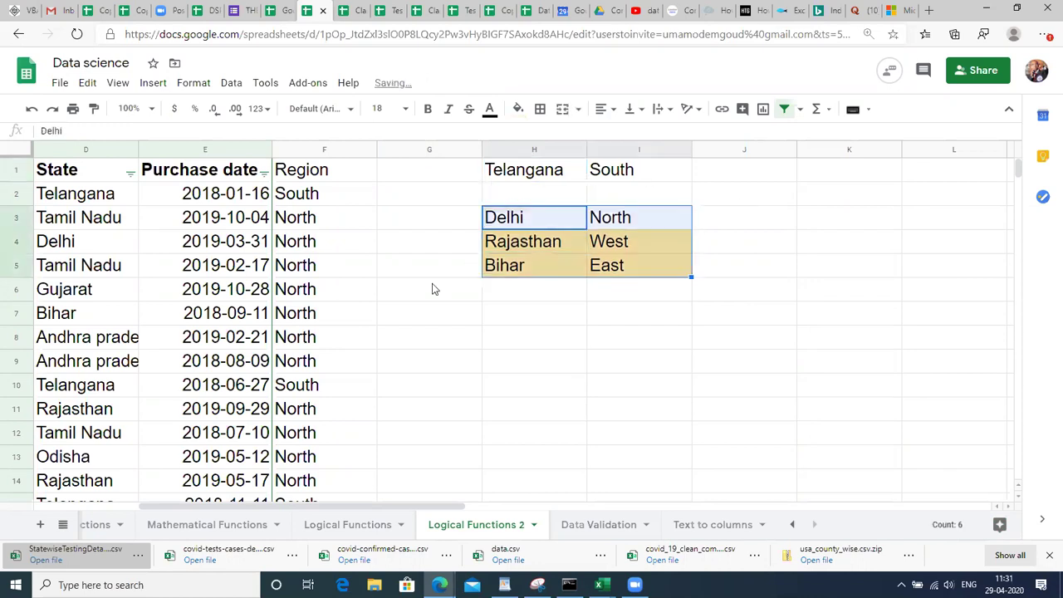
Return to the data table and select the Telangana state cell D2.
left_click(260, 218)
key("Right")
key("Up")
key("Up")
key("Down")
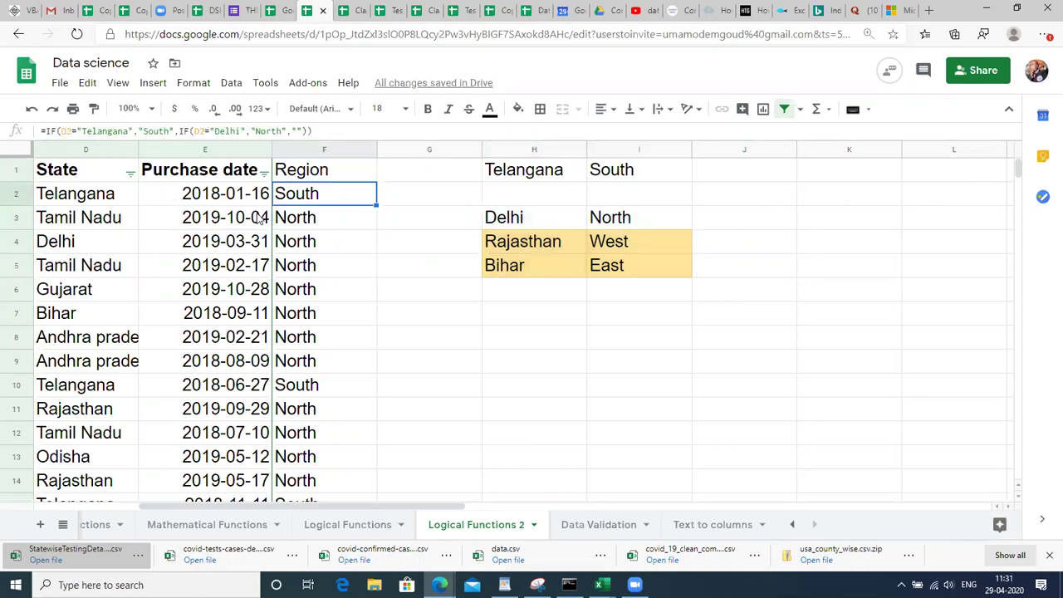
key("Left")
key("Left")
key("Left")
key("Right")
Review F2's nested IF formula without changing it.
key("ctrl+c")
key("Right")
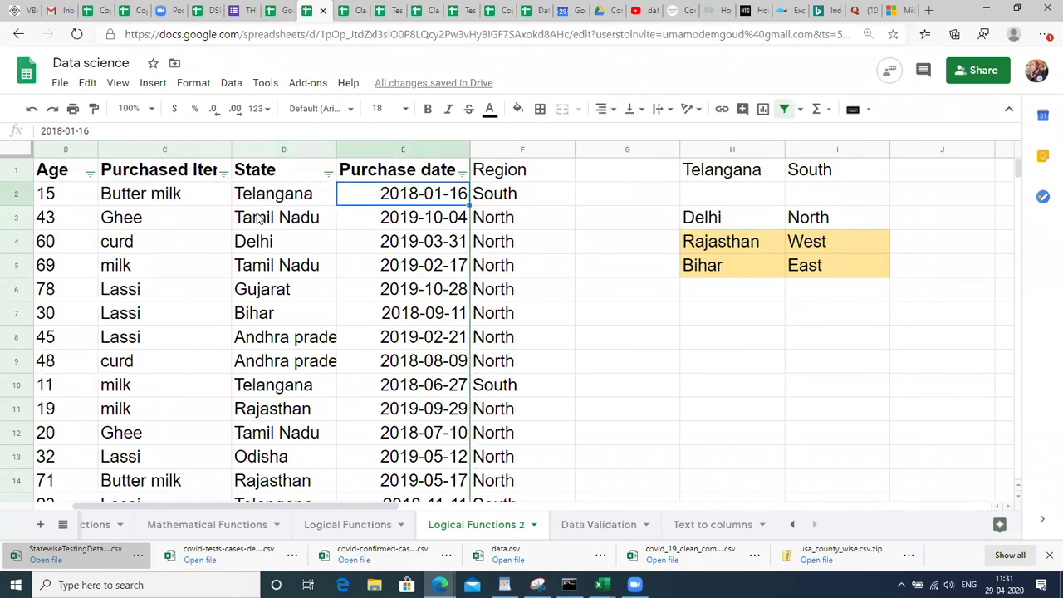
key("Right")
key("F2")
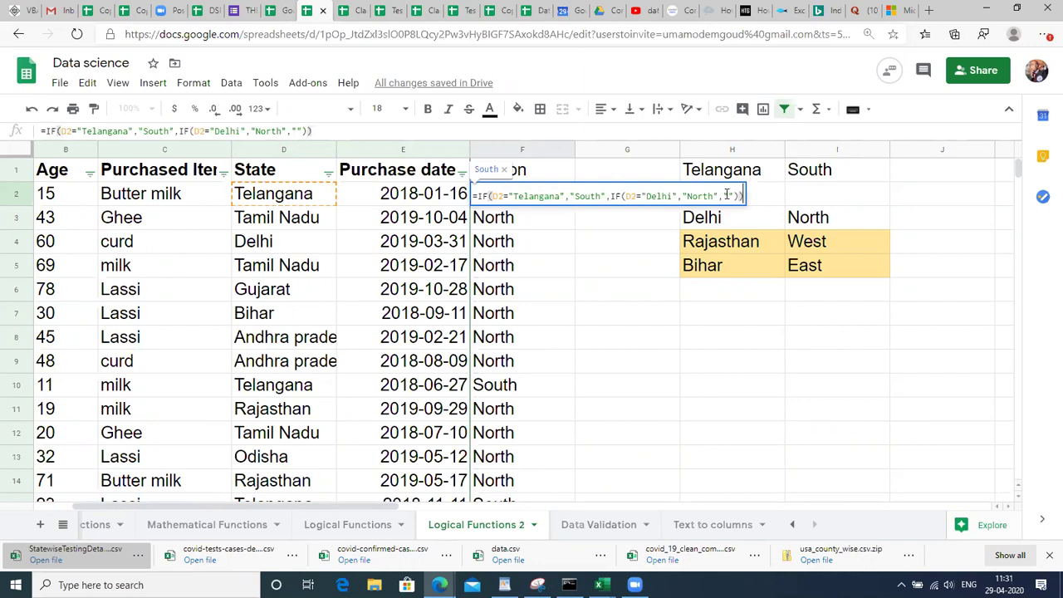
left_click(511, 199)
left_click_drag(590, 194, 712, 196)
left_click(710, 197)
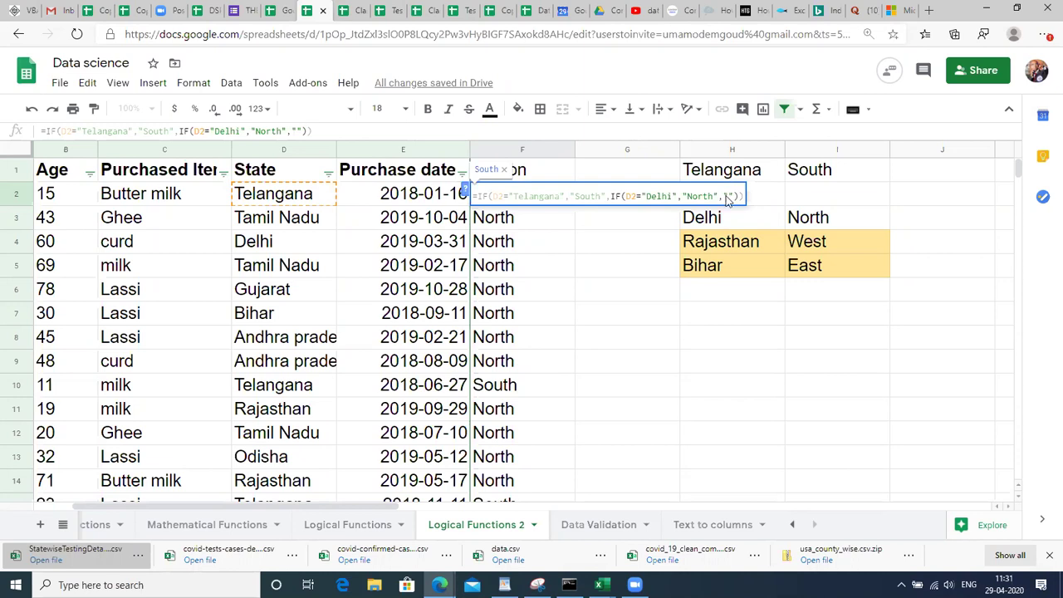
key("Escape")
Fill the nested IF down F2:F51, then reopen F2 at its empty-quotes fallback.
key("ctrl+Down")
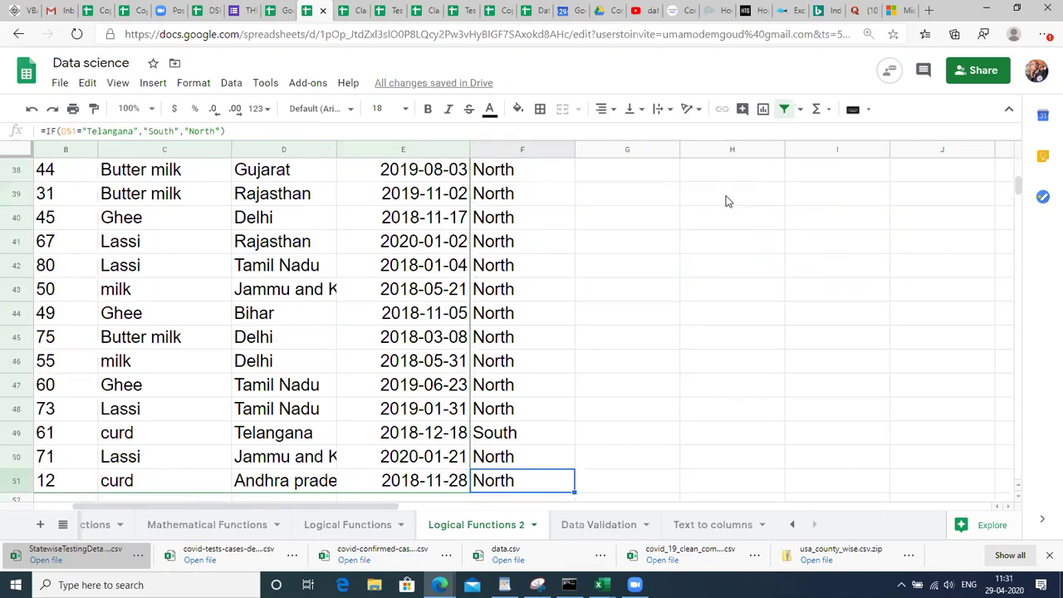
key("ctrl+shift+Up")
key("shift+Down")
key("ctrl+d")
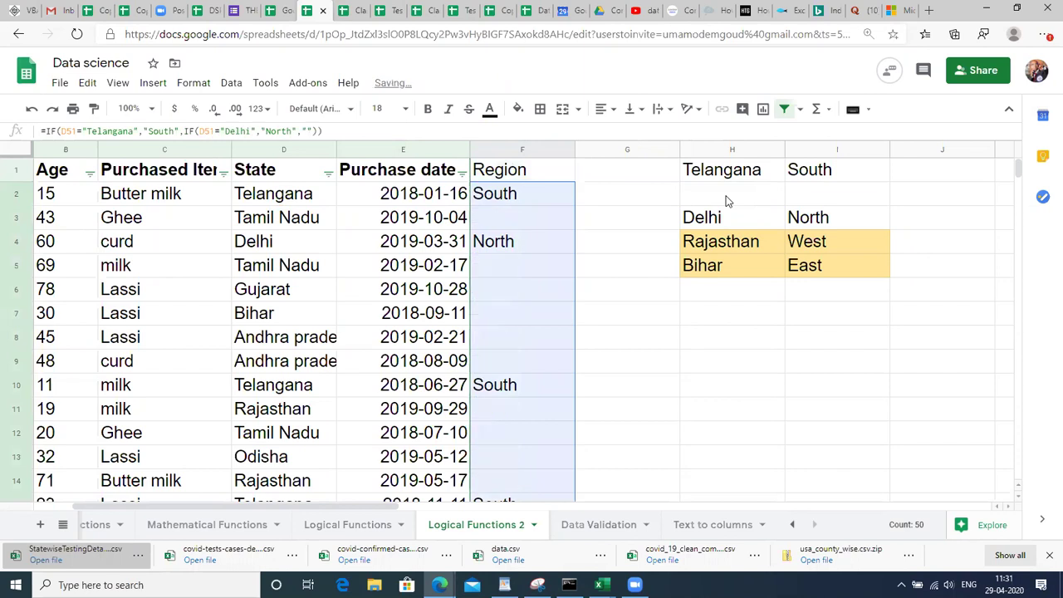
key("Down")
key("Up")
key("Up")
key("ctrl+Up")
key("Down")
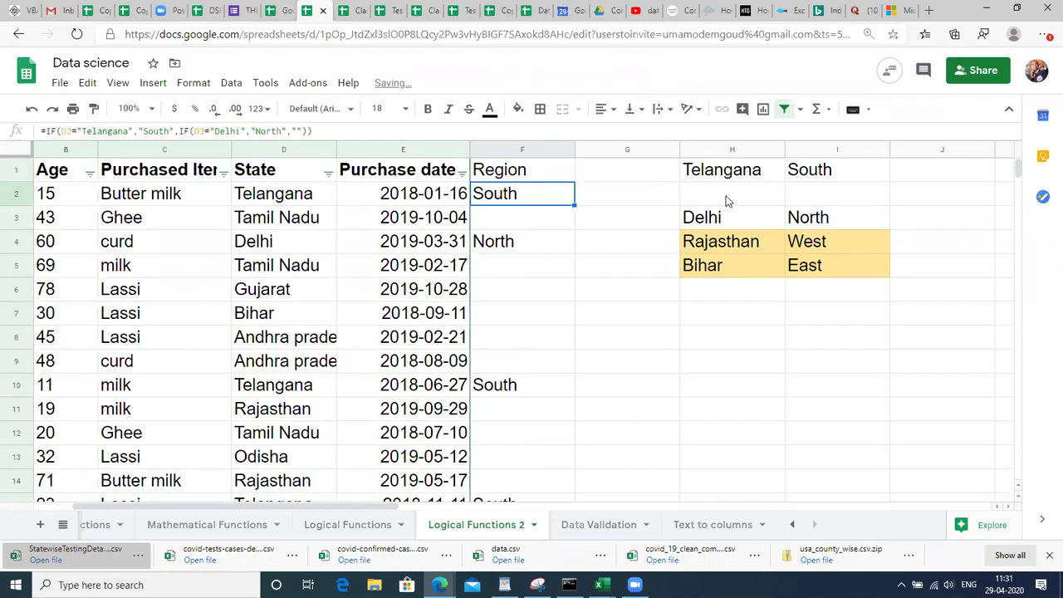
key("F2")
double_click(729, 196)
Change F2's fallback from empty quotes to "No value found".
left_click(728, 194)
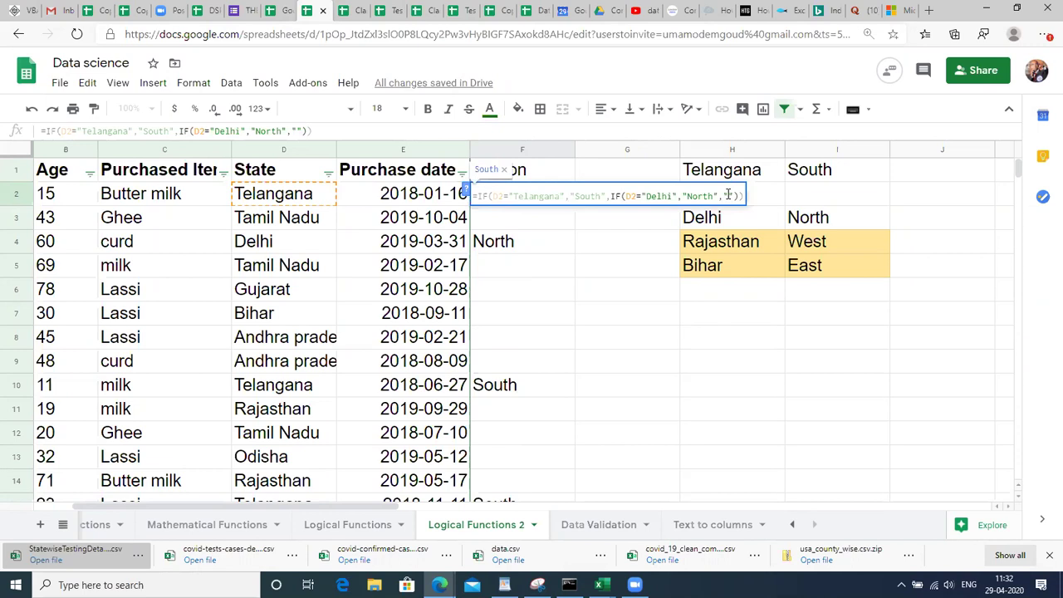
key("BackSpace")
key("BackSpace")
key("BackSpace")
key("BackSpace")
key("BackSpace")
type(",\"No value")
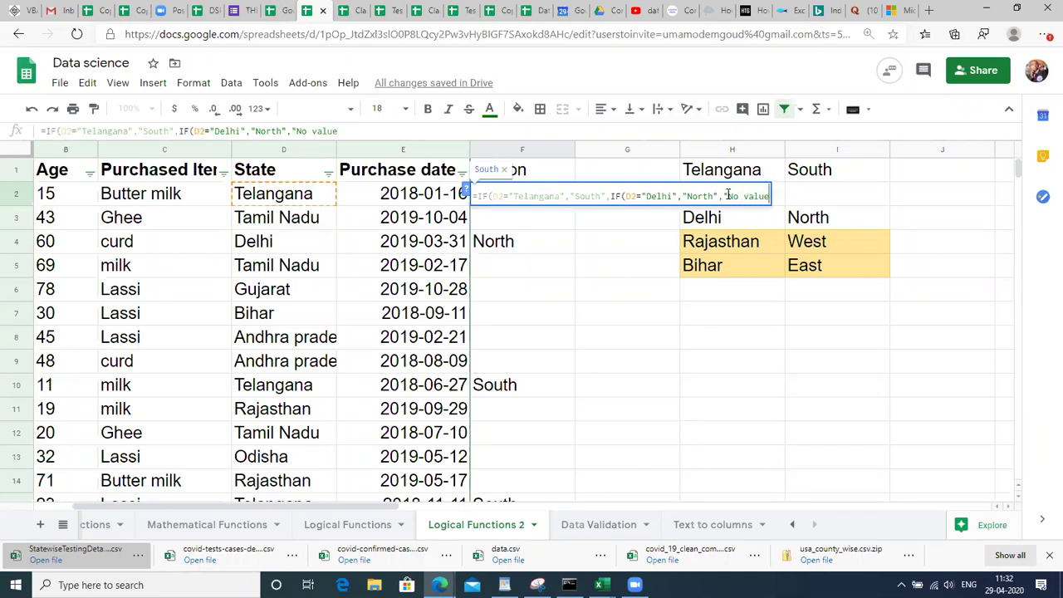
type(" foun")
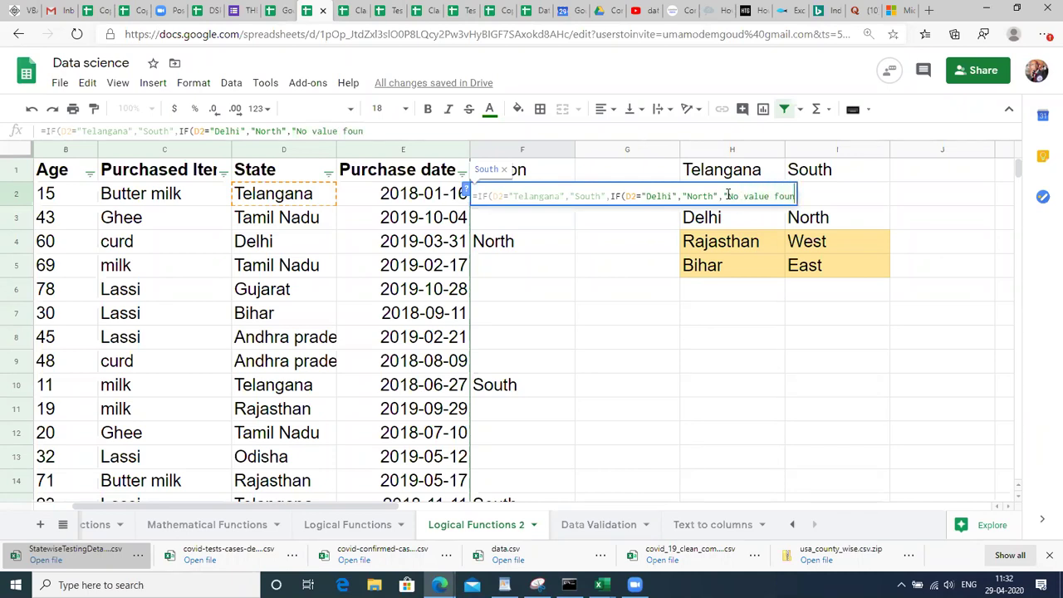
type("d\"))")
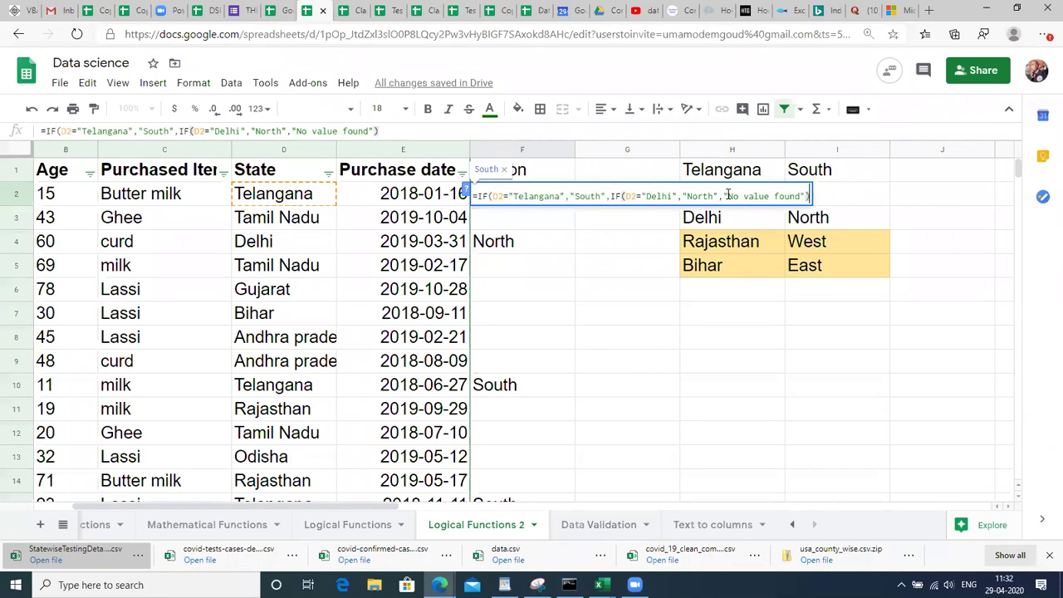
key("Return")
Fill the updated formula down the Region column F2:F51.
key("Up")
key("Left")
key("Left")
key("ctrl+Down")
key("Right")
key("Right")
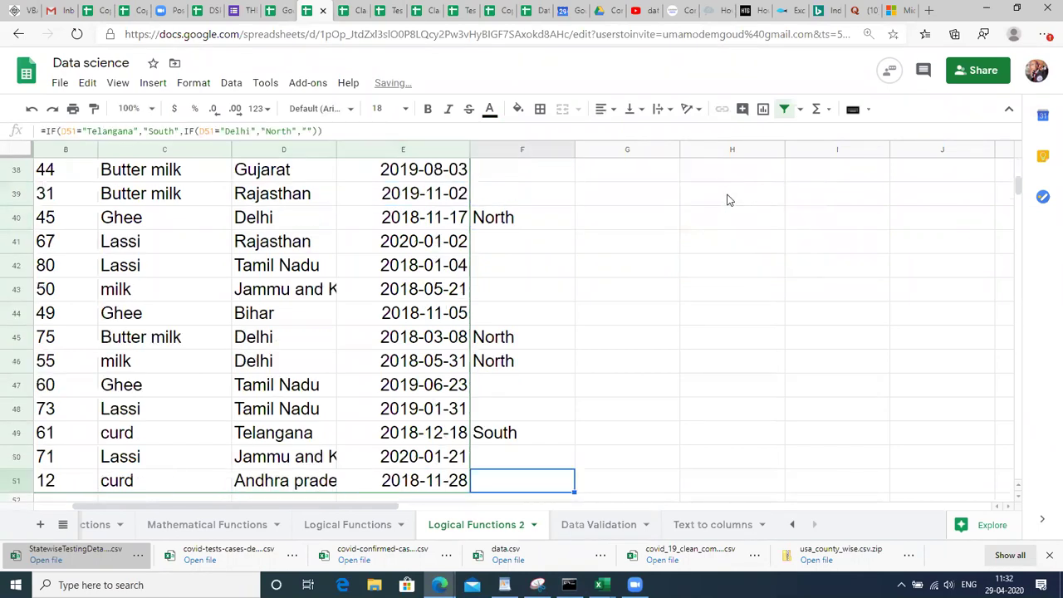
key("ctrl+shift+Up")
key("ctrl+d")
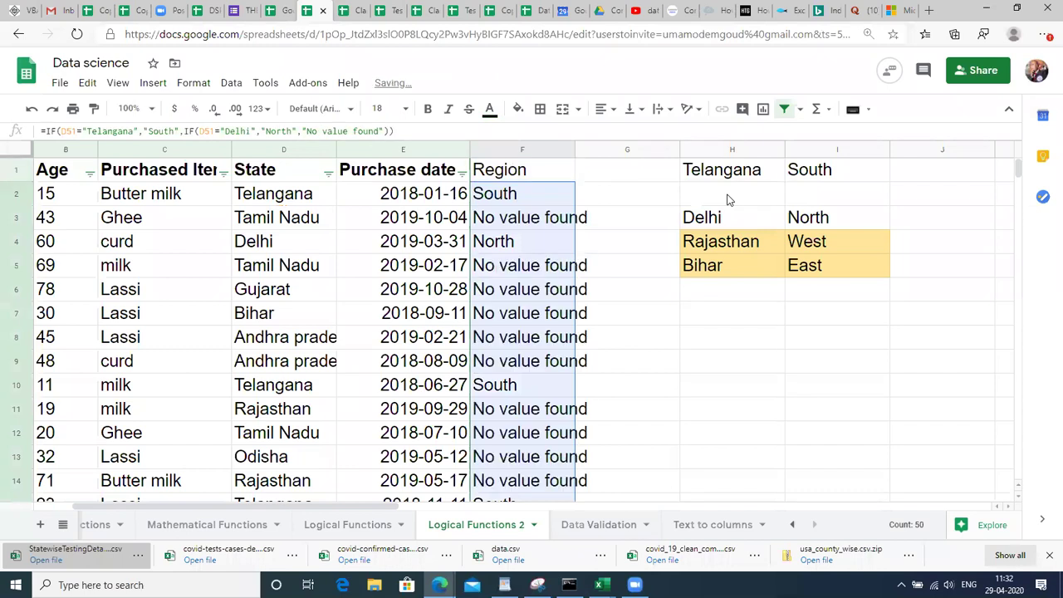
Inspect the Delhi row's state, date and Region result.
left_click(491, 179)
left_click(296, 249)
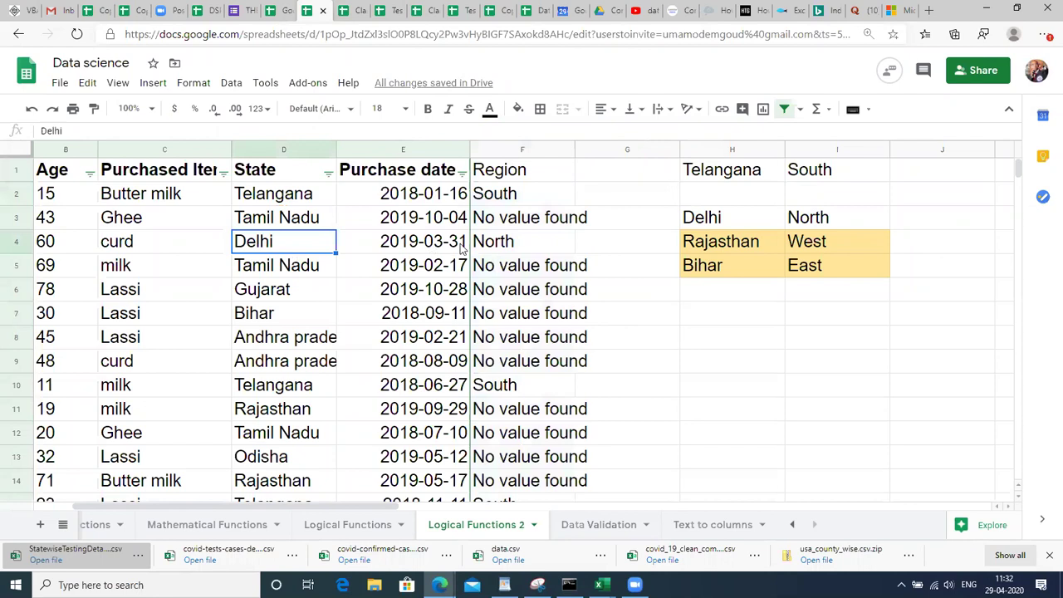
left_click(462, 247)
key("Right")
key("Left")
key("Left")
key("Down")
key("Down")
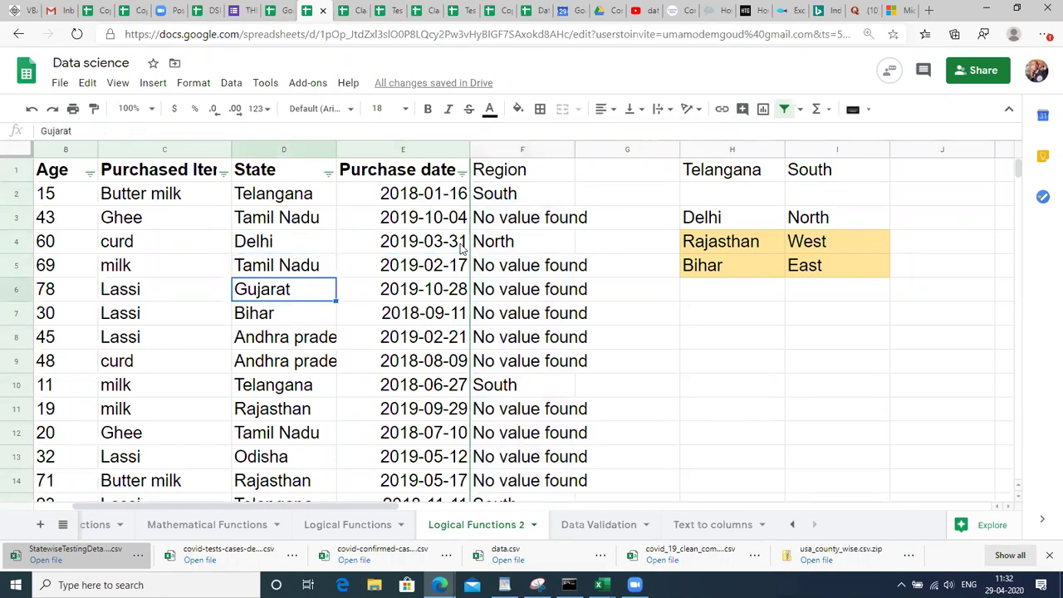
key("Right")
key("Up")
key("Up")
key("Up")
key("Right")
Check Region results down to row 13 and widen column F to fit "No value found".
key("Down")
key("Down")
key("Down")
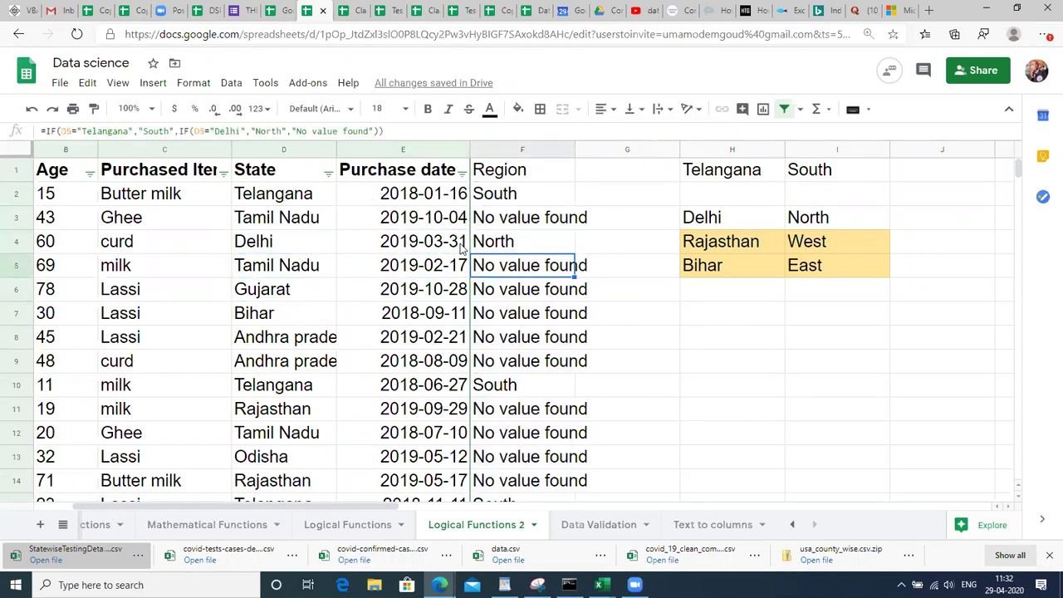
key("Down")
key("Down")
key("Down")
key("Down")
key("Down")
key("Down")
key("Down")
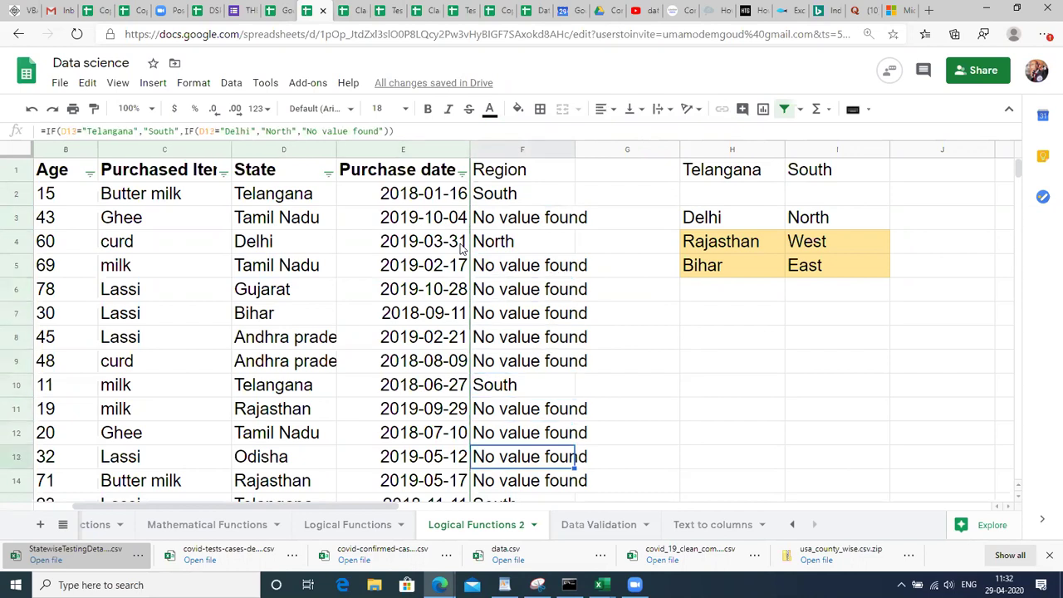
key("ctrl+Up")
key("Down")
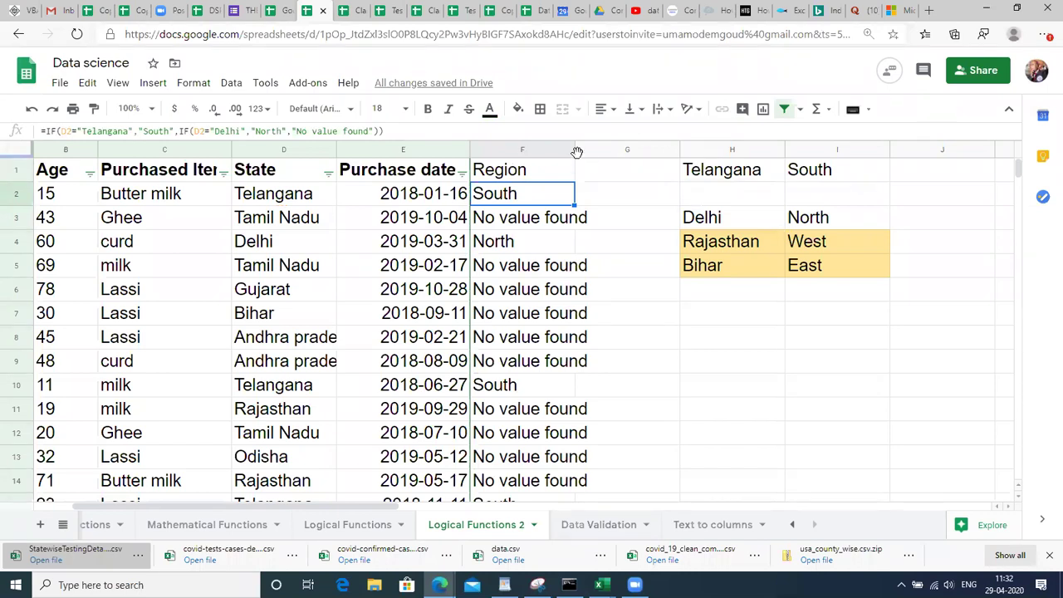
left_click_drag(575, 152, 618, 155)
Shift the state-to-region lookup block one column right to I1:J5, then select G2.
key("Right")
key("Right")
key("Right")
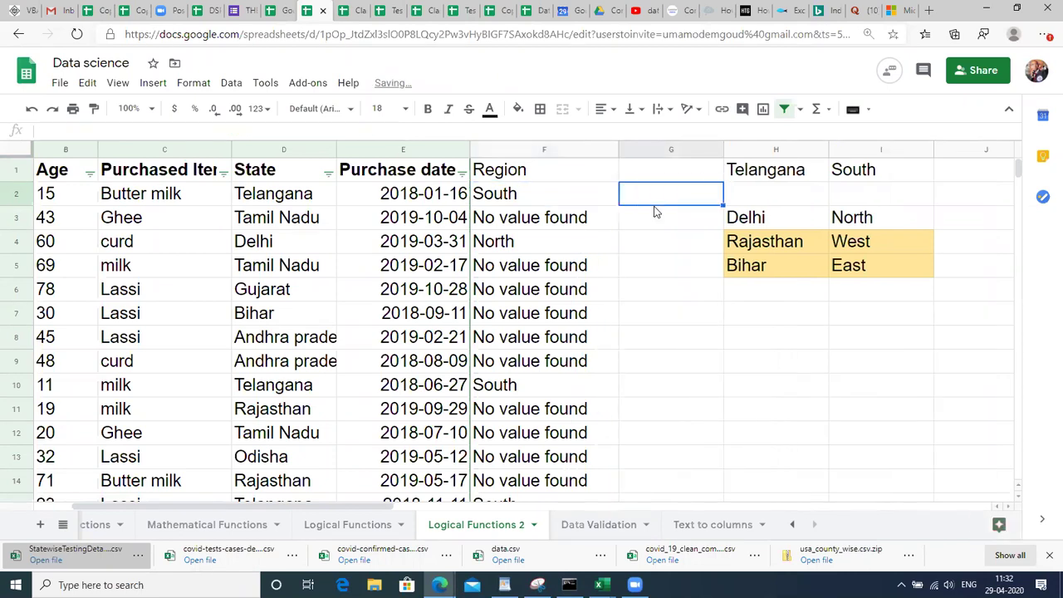
key("Right")
key("Right")
key("Right")
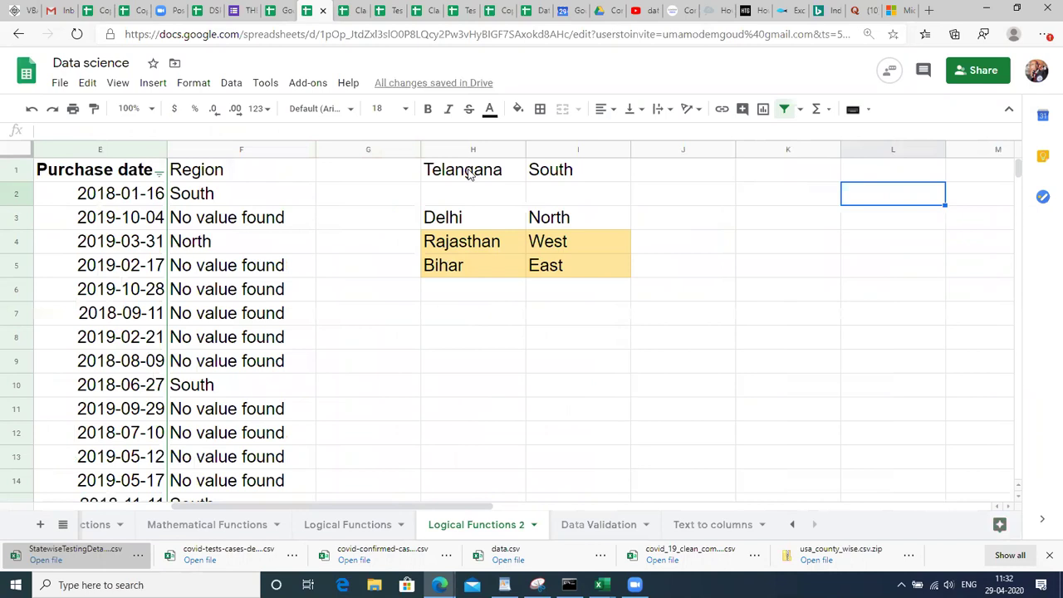
left_click(469, 172)
key("shift+Right")
key("shift+Down")
key("shift+Down")
key("shift+Down")
key("shift+Down")
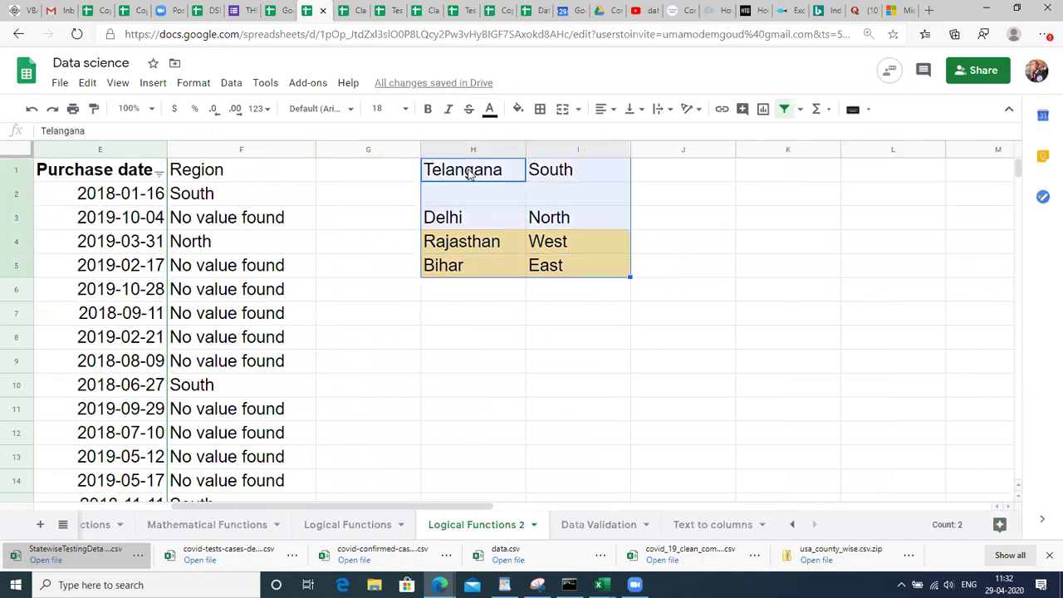
key("ctrl+c")
key("Right")
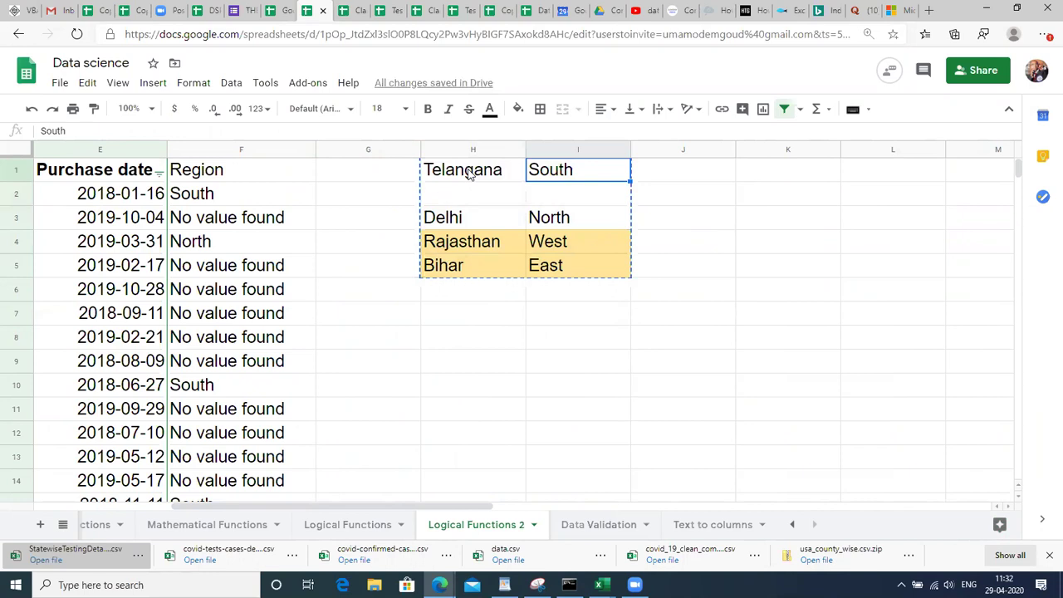
key("ctrl+v")
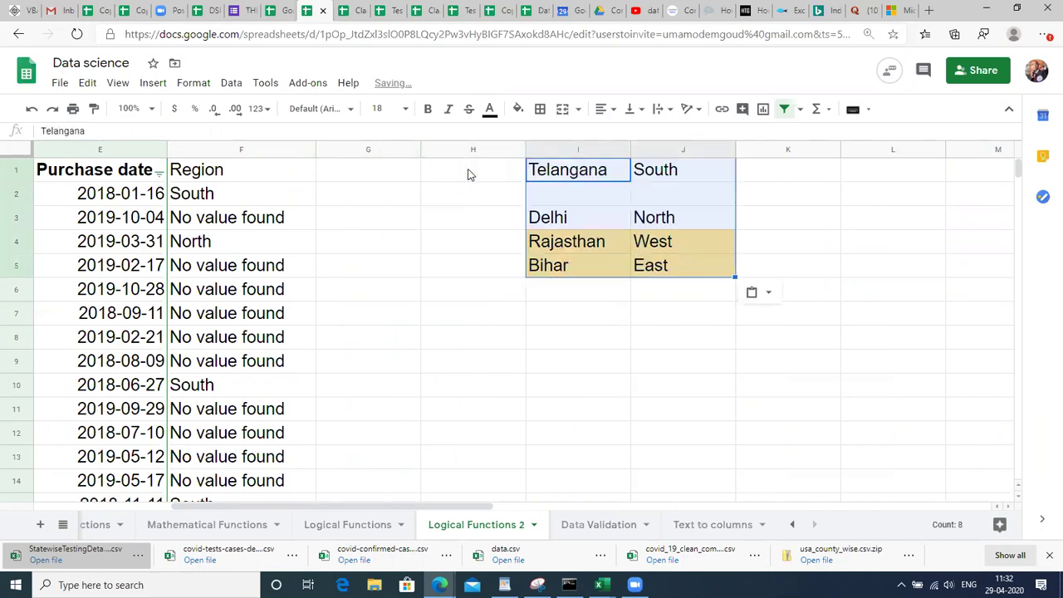
left_click(386, 203)
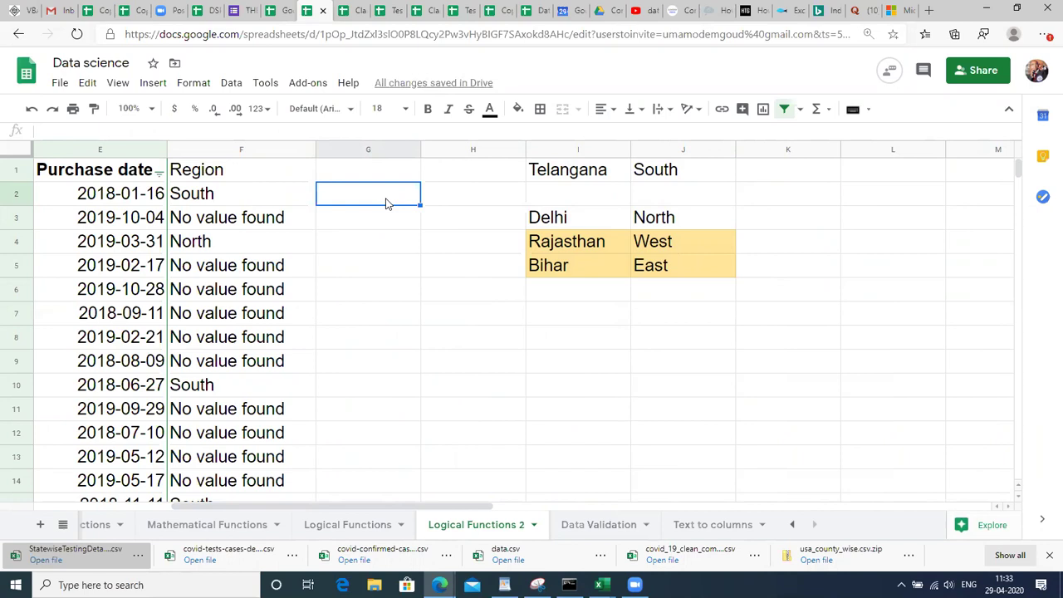
key("Up")
left_click(385, 204)
Begin G2's formula with =IF(D2="Telangana", "South", referencing the State cell D2.
type("=")
key("BackSpace")
type("=")
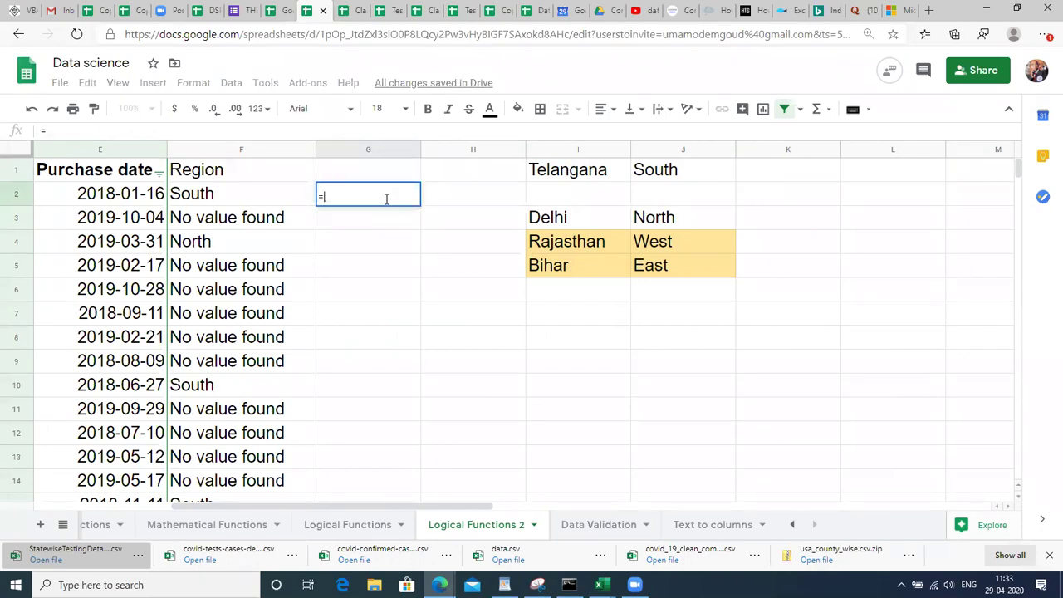
type("IF(")
left_click(122, 202)
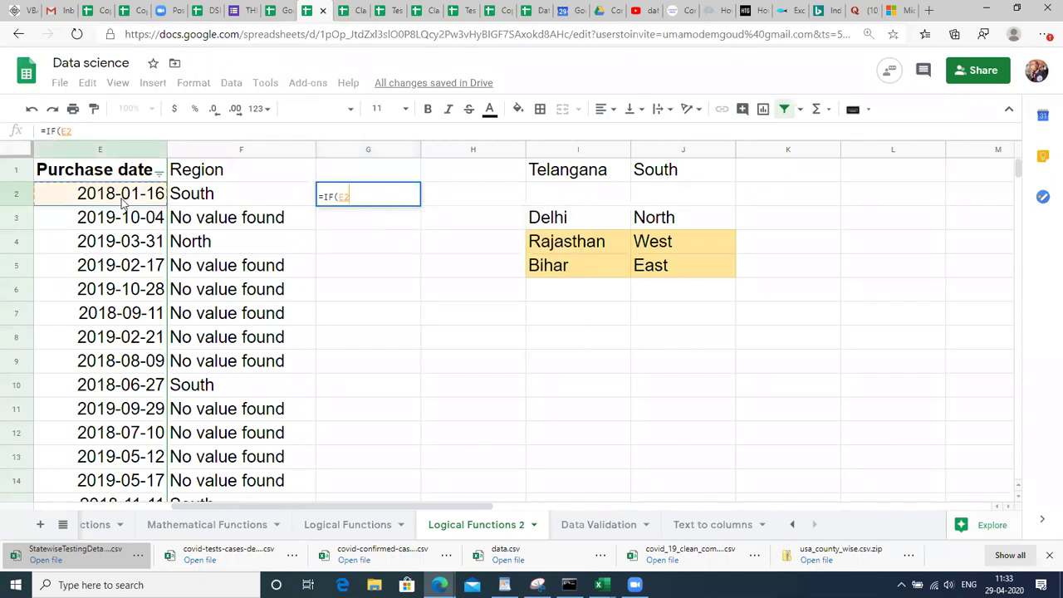
key("Left")
key("Left")
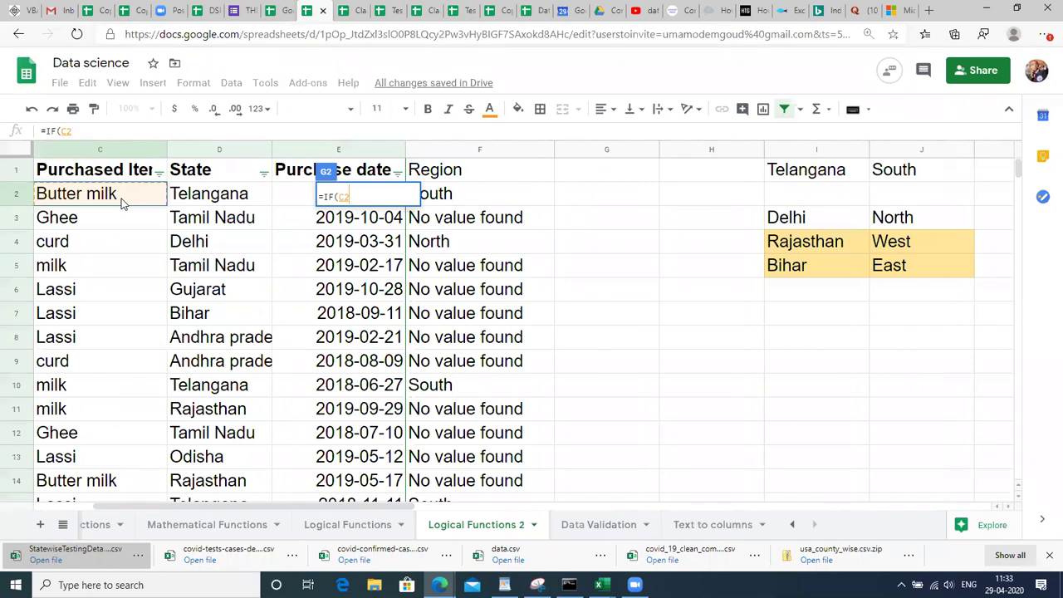
key("Left")
key("Left")
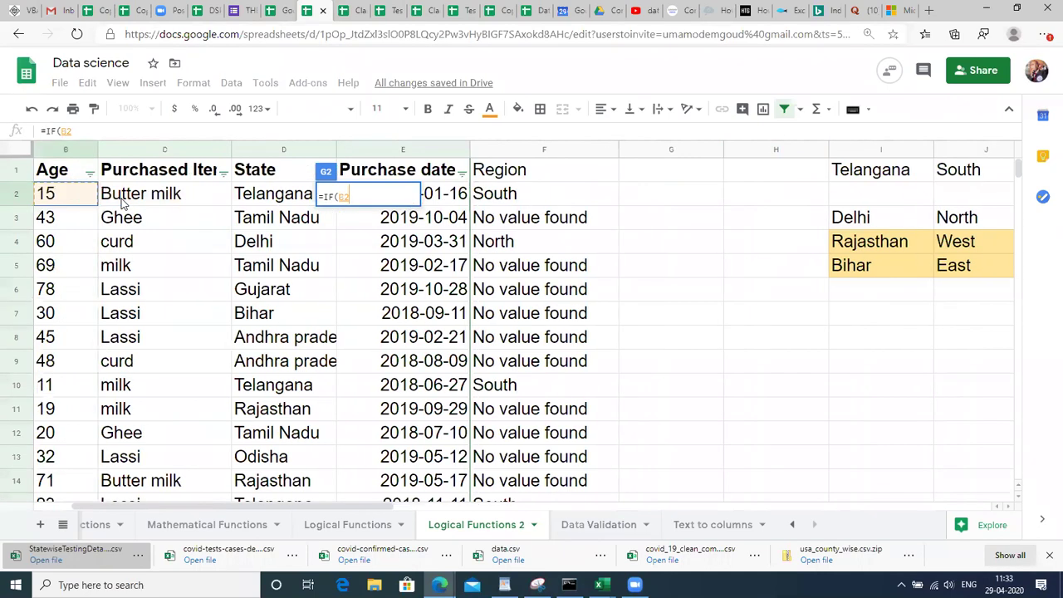
key("Right")
key("Right")
key("Right")
key("Right")
key("Right")
key("Right")
key("Left")
key("Left")
key("Left")
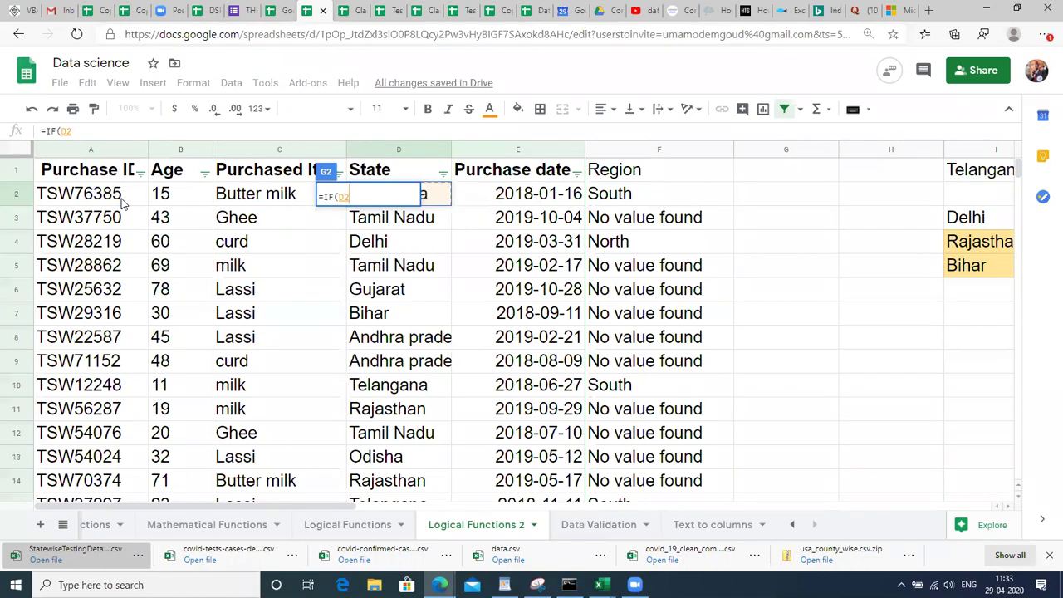
type("=")
type("\"")
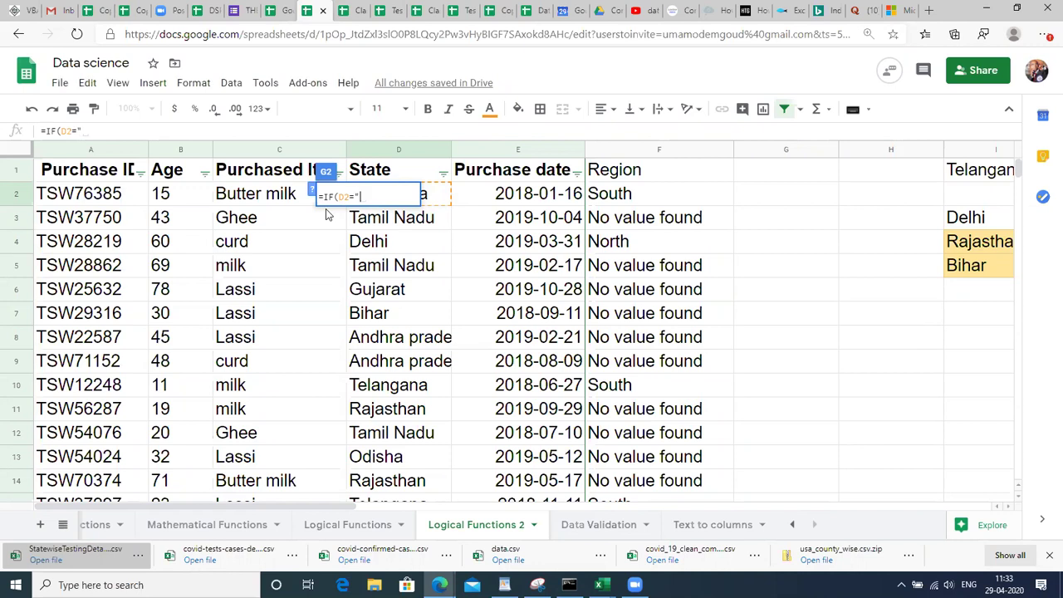
type("Telangana")
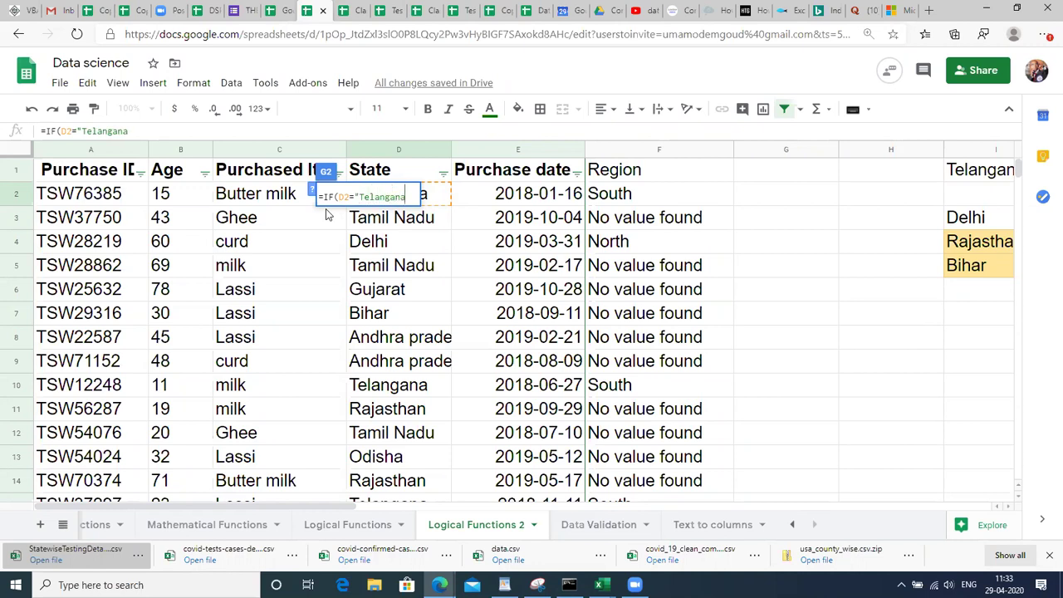
type("\", \"Sou")
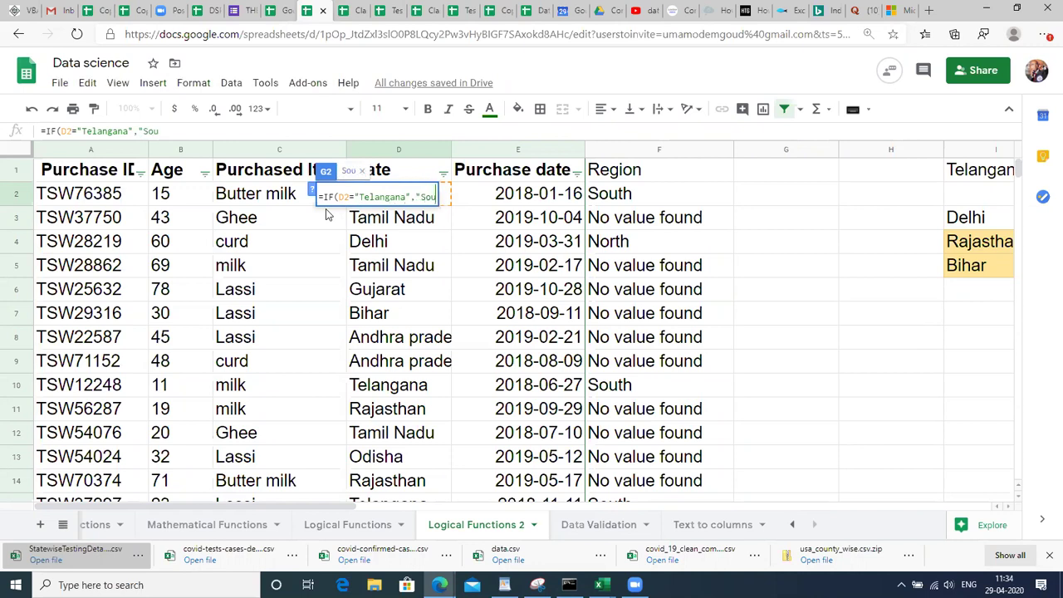
type("th\",")
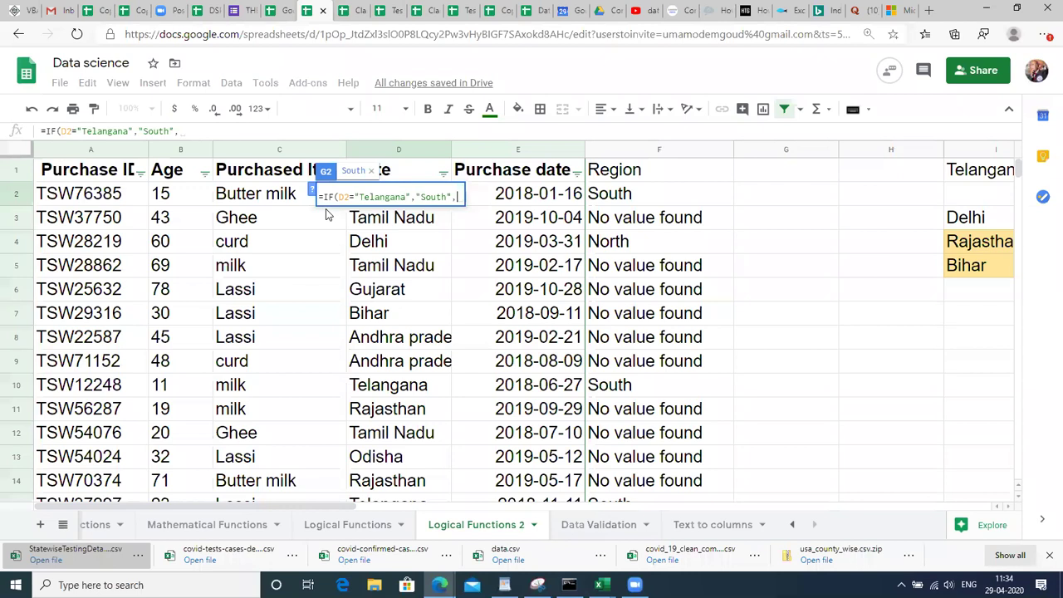
Add nested Delhi→North and Rajasthan→West IFs with a blank fallback, fixing the closing parentheses.
type("IF")
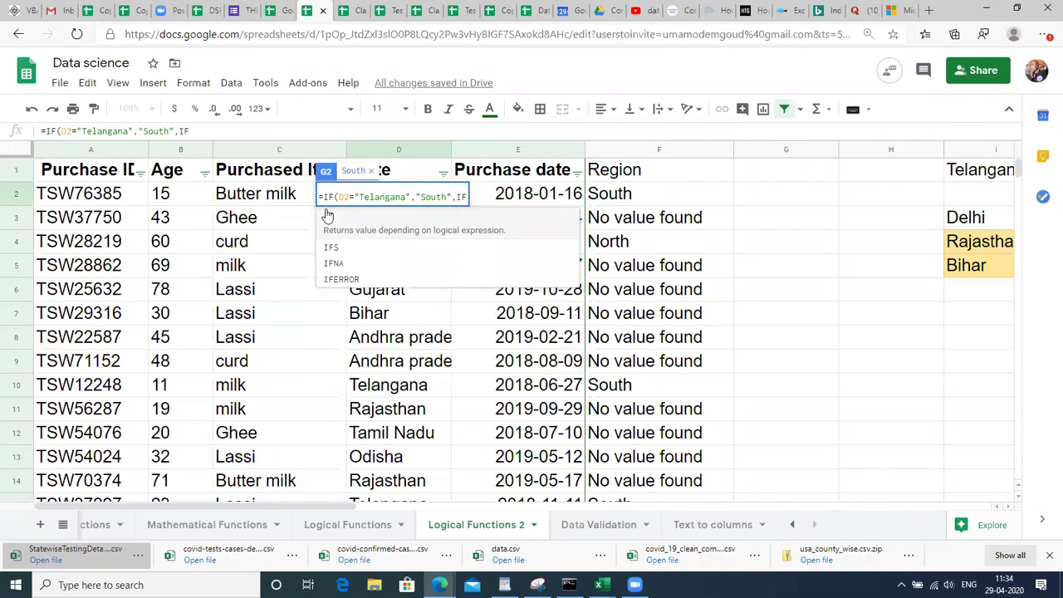
type("(")
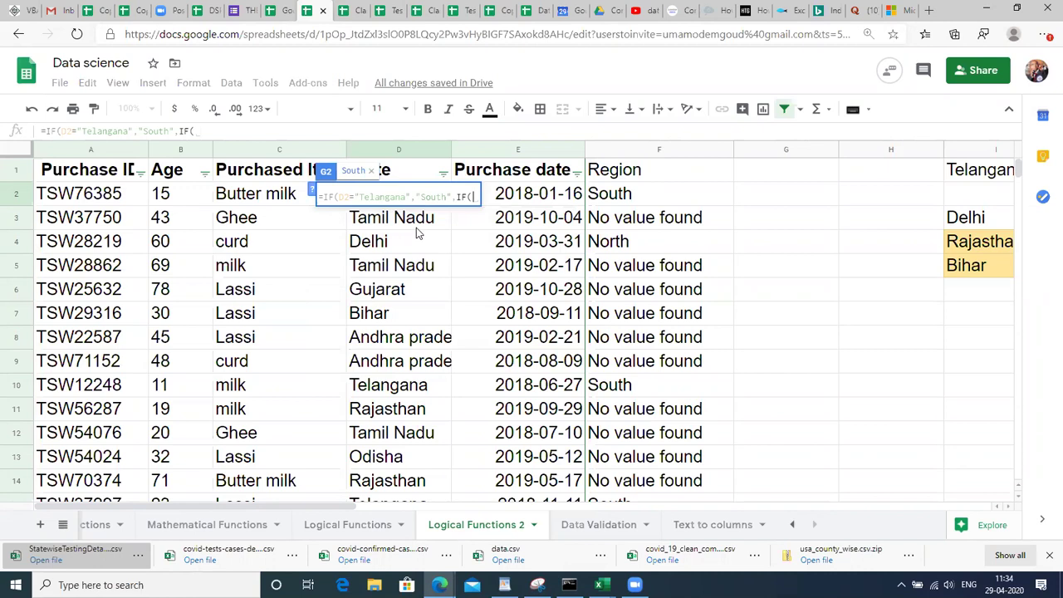
type("D2")
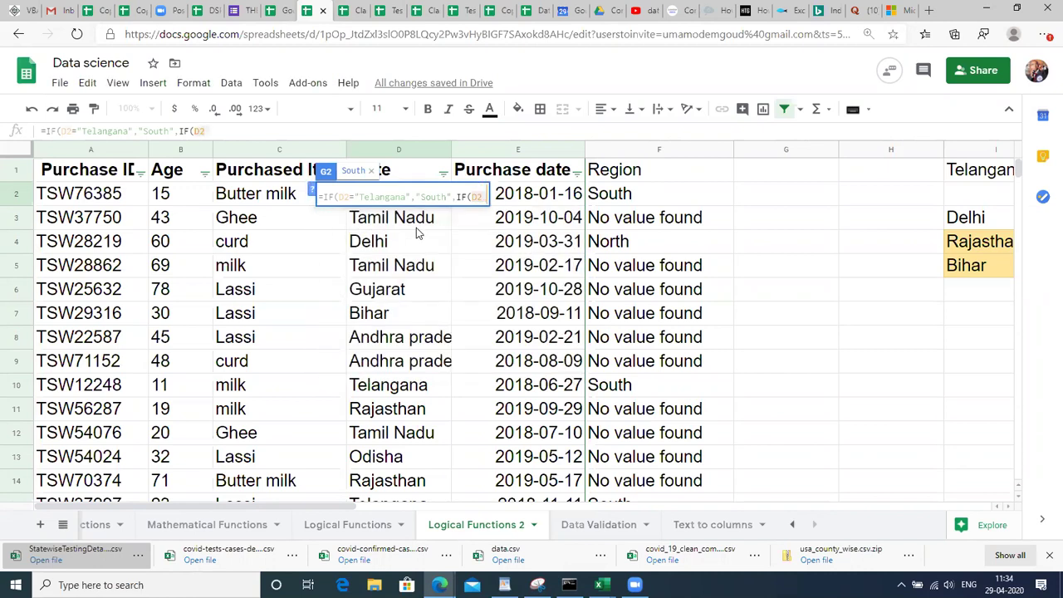
type(" = \"Delhi\"")
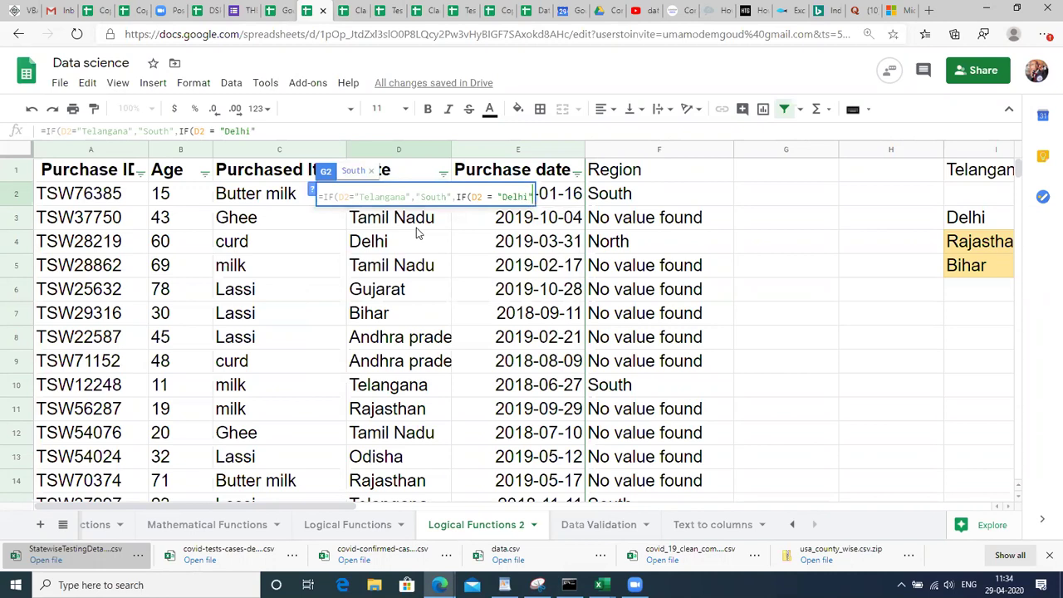
type(",\"")
type("Nor")
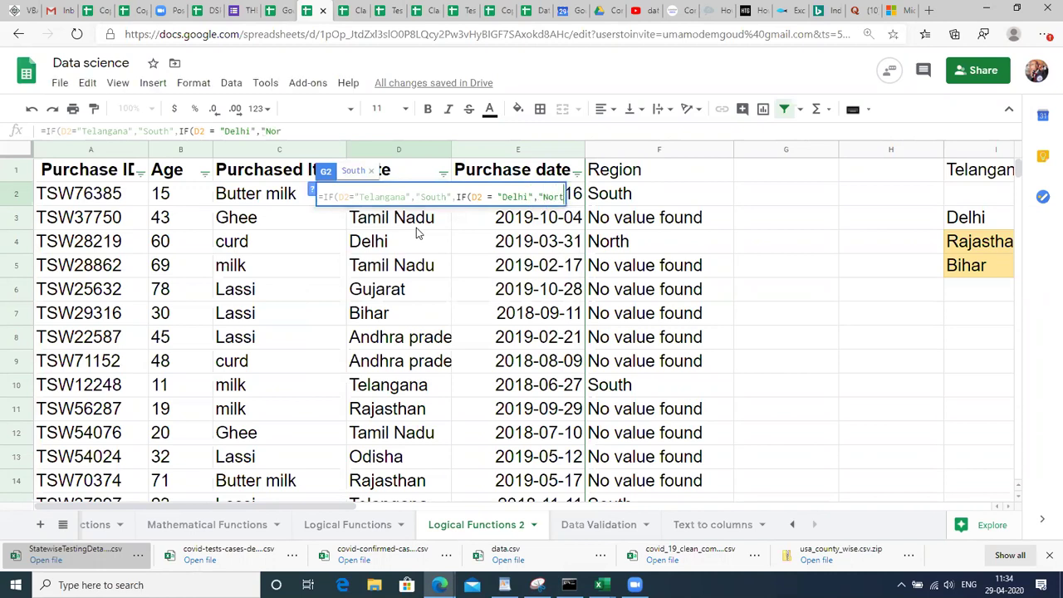
type("th\",")
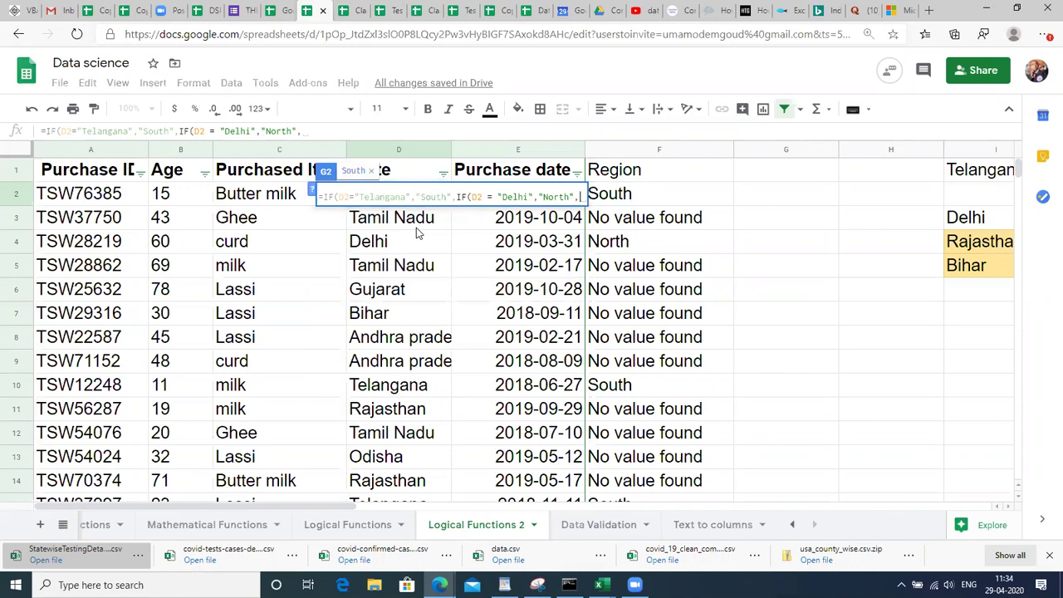
type("IF(")
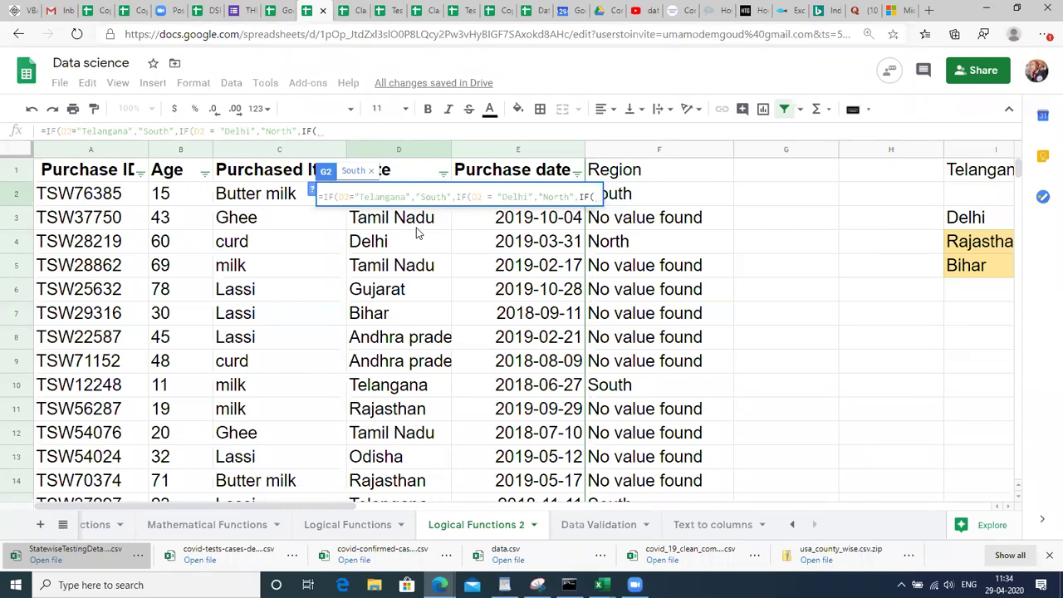
type("D2 = ")
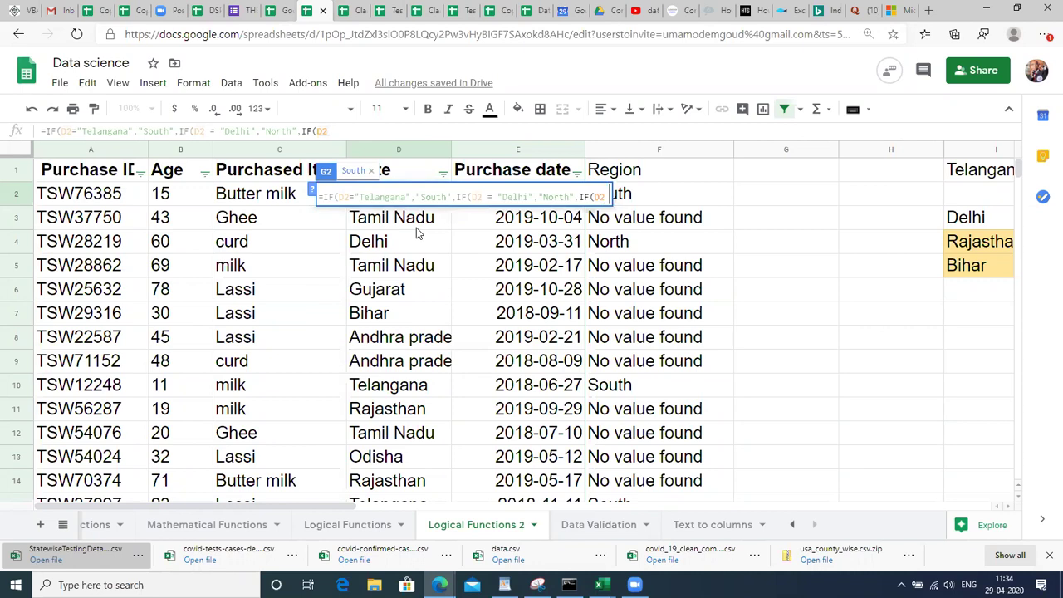
type("\"")
left_click_drag(352, 506, 485, 510)
type("Rajasthan\",\"West\"")
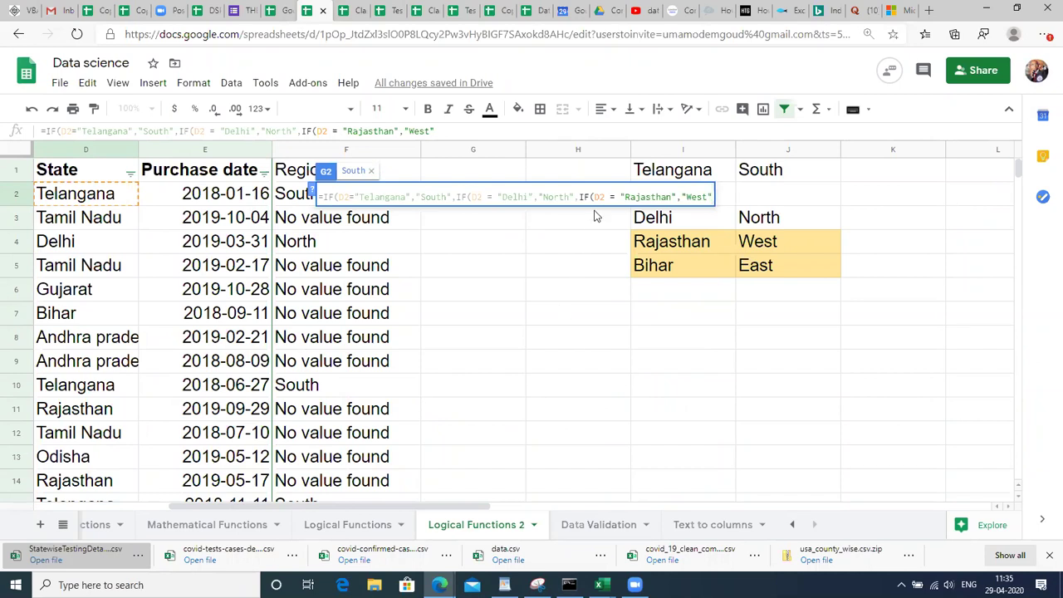
type(",\"")
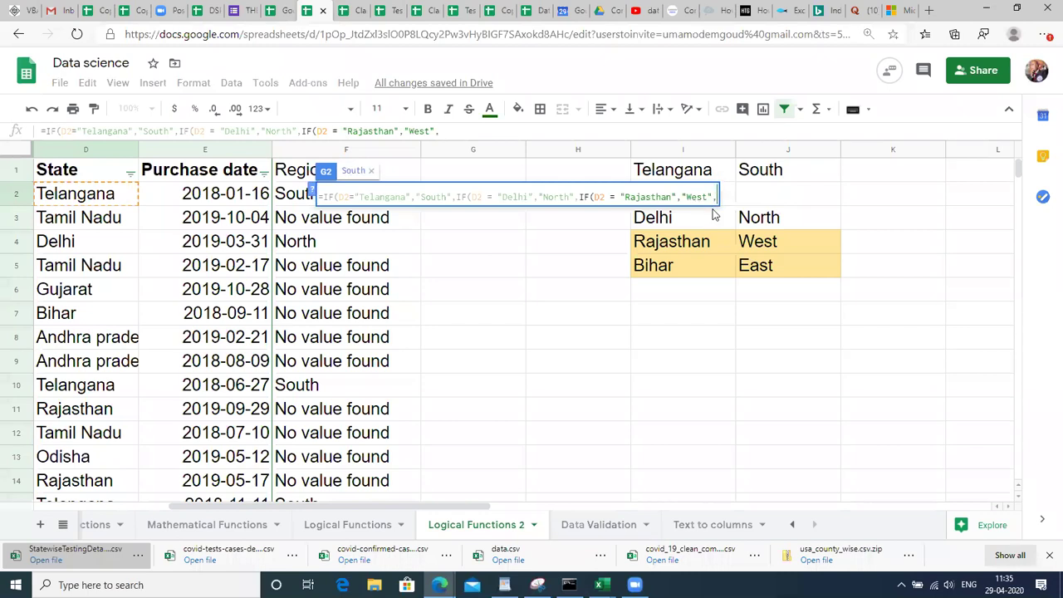
type("\")")
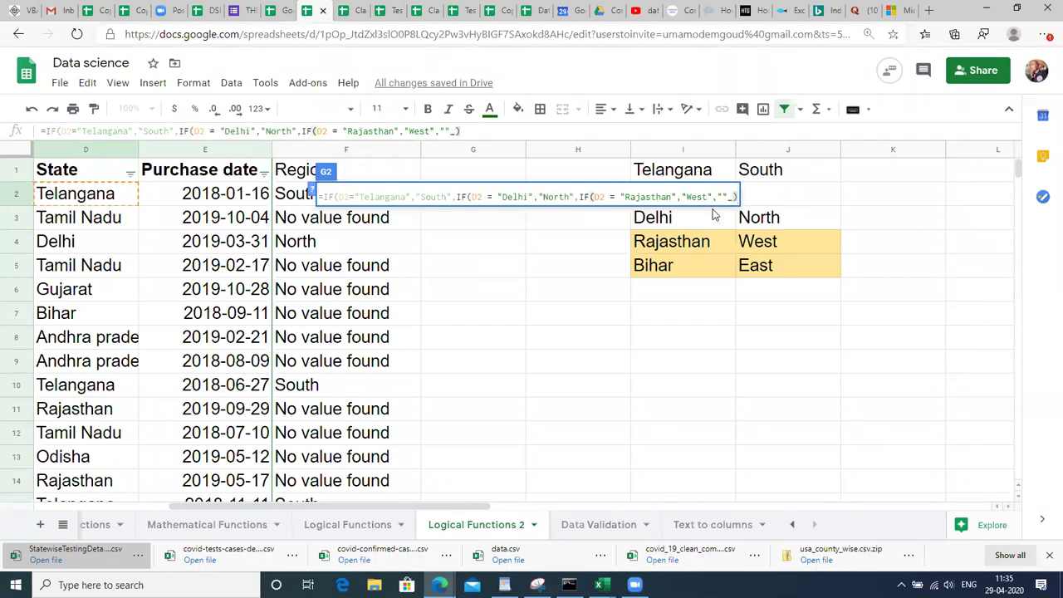
key("BackSpace")
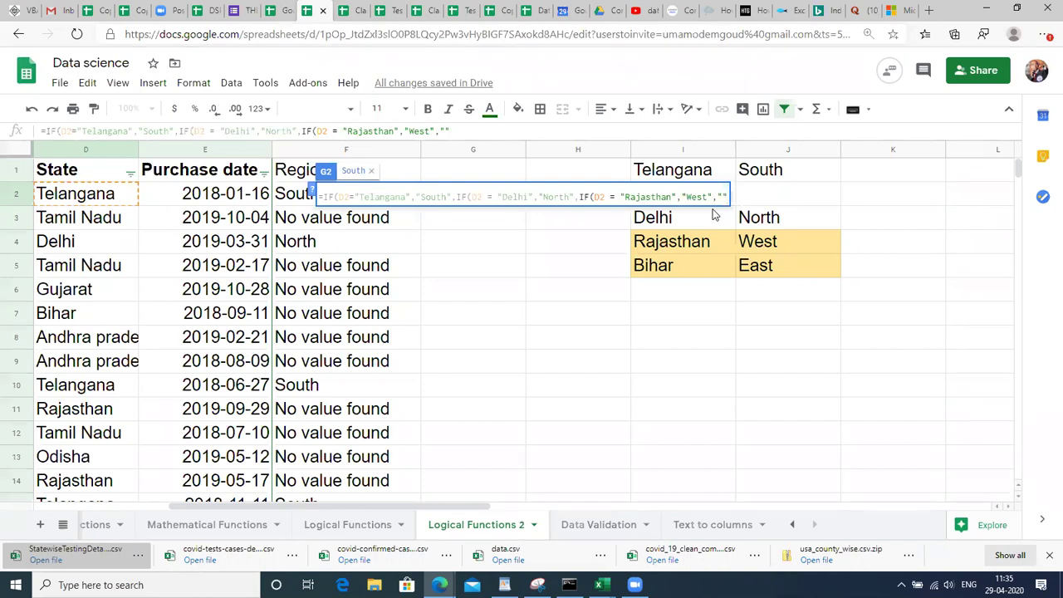
type(")")
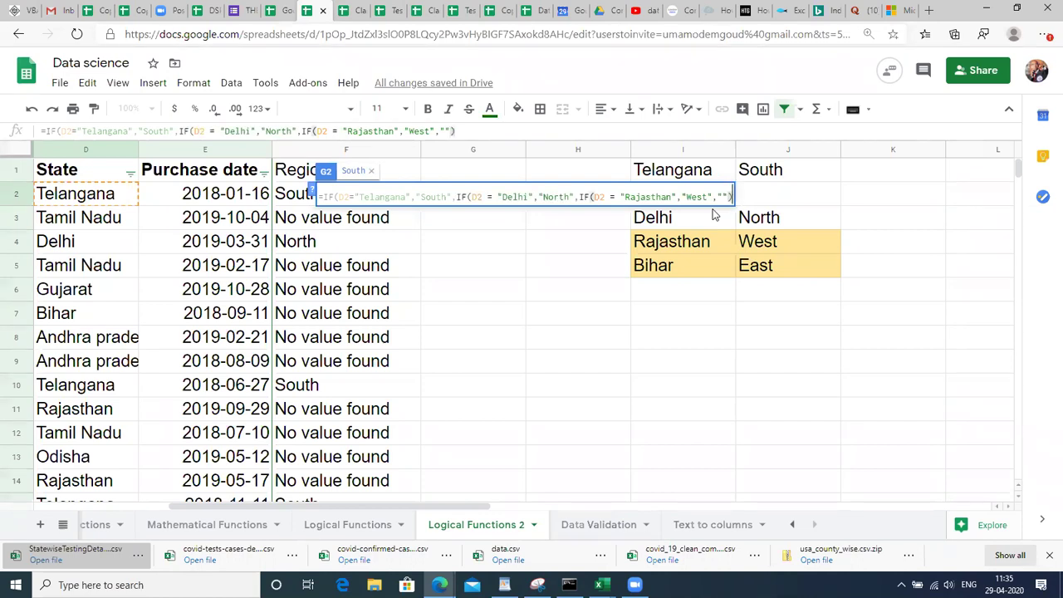
type(")")
type(")")
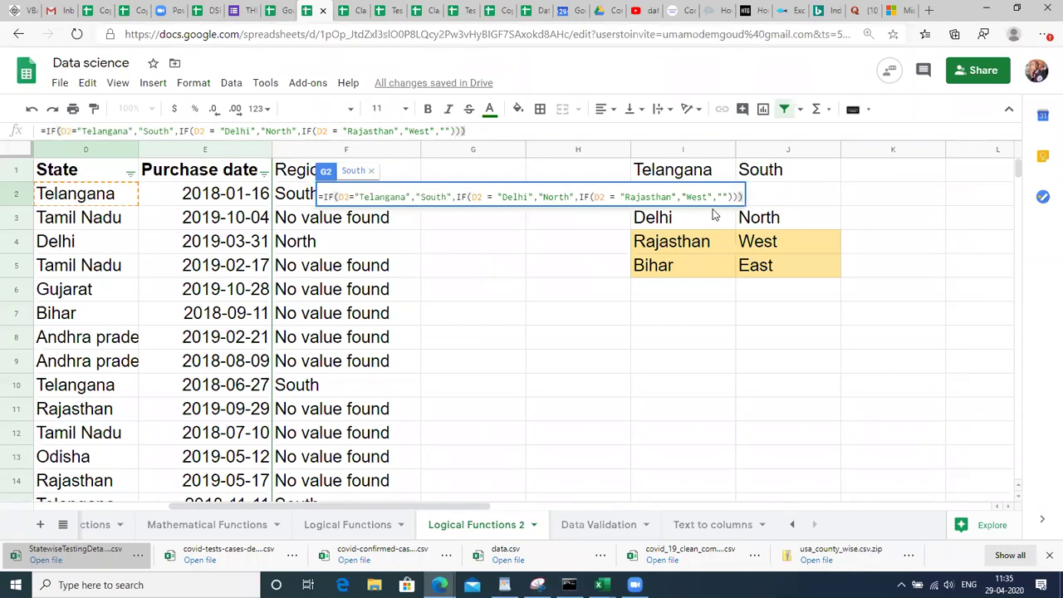
Commit G2's nested IF and fill it down column G to the last data row.
key("Return")
key("Up")
key("Left")
key("Left")
key("ctrl+Down")
key("Right")
key("Right")
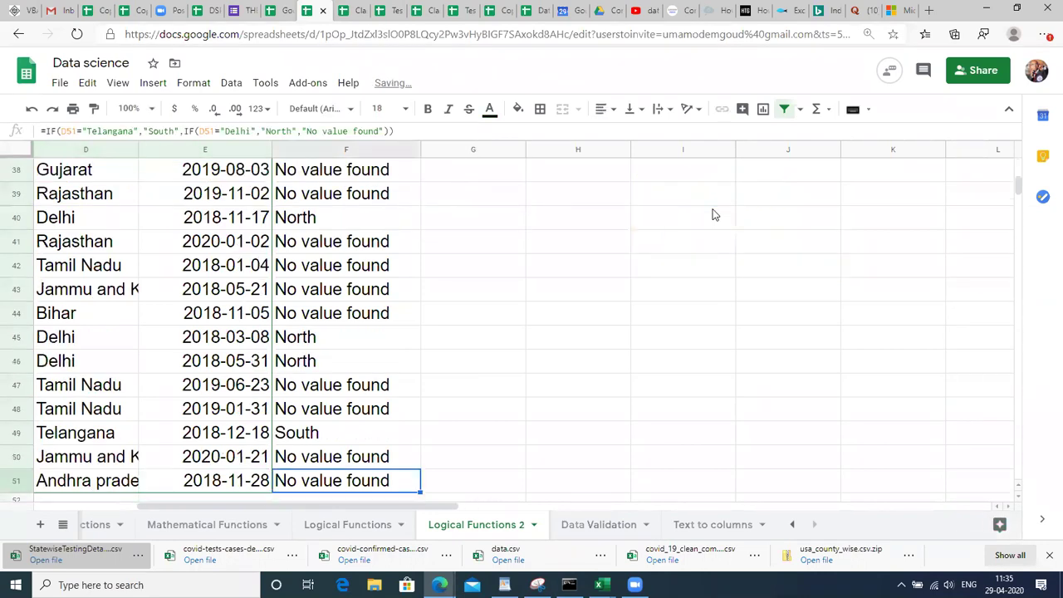
key("ctrl+shift+Up")
key("ctrl+d")
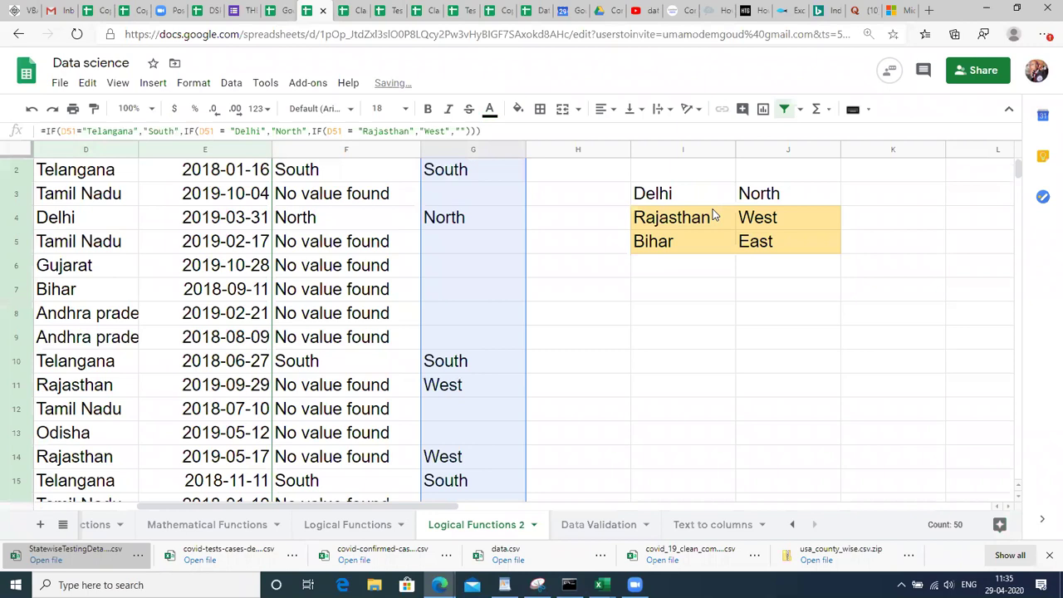
Review column G's North/South/West results and G2's formula, including its Delhi condition.
key("Down")
key("Up")
key("Up")
key("Up")
key("Up")
key("Up")
key("Up")
key("Up")
key("Up")
key("Up")
key("Up")
key("Up")
key("Up")
key("Up")
key("Up")
key("Up")
key("Up")
key("Up")
key("Up")
key("Up")
key("Up")
key("Up")
key("Up")
key("Up")
key("Up")
key("Up")
key("Up")
key("Up")
key("Up")
key("Up")
key("Up")
key("Up")
key("Up")
key("Up")
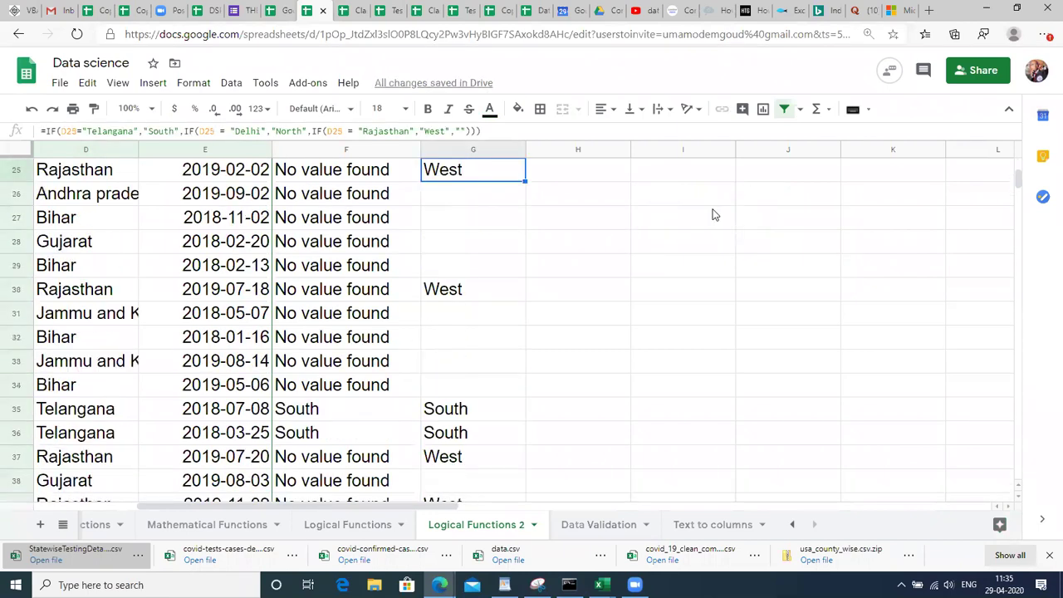
key("Up")
key("Up")
key("Up")
key("Up")
key("Up")
key("Up")
key("Up")
key("Up")
key("Up")
key("Up")
key("Up")
key("Up")
key("Up")
key("Up")
key("Up")
key("Up")
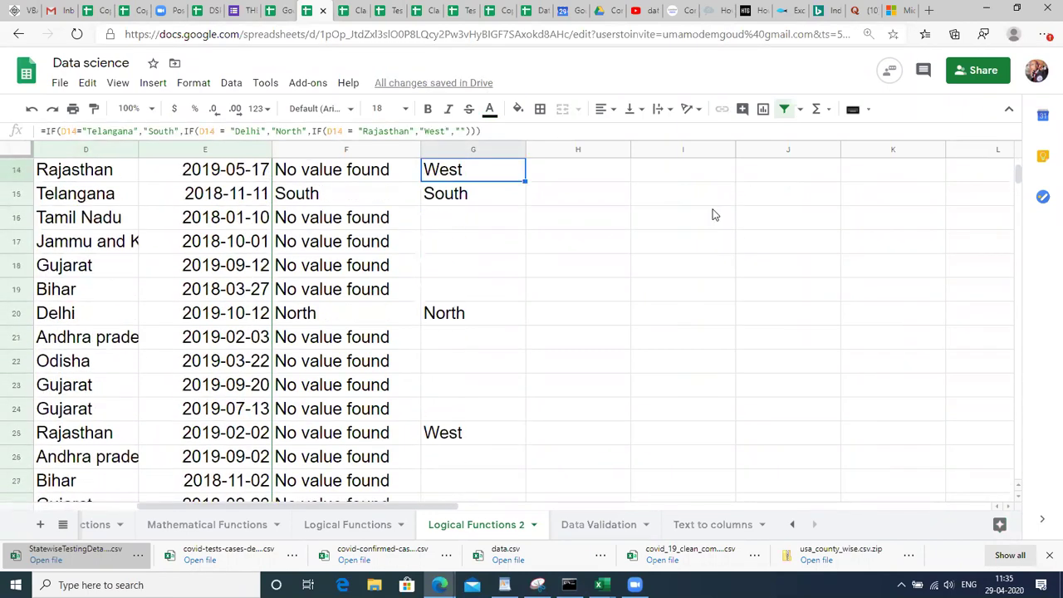
key("Down")
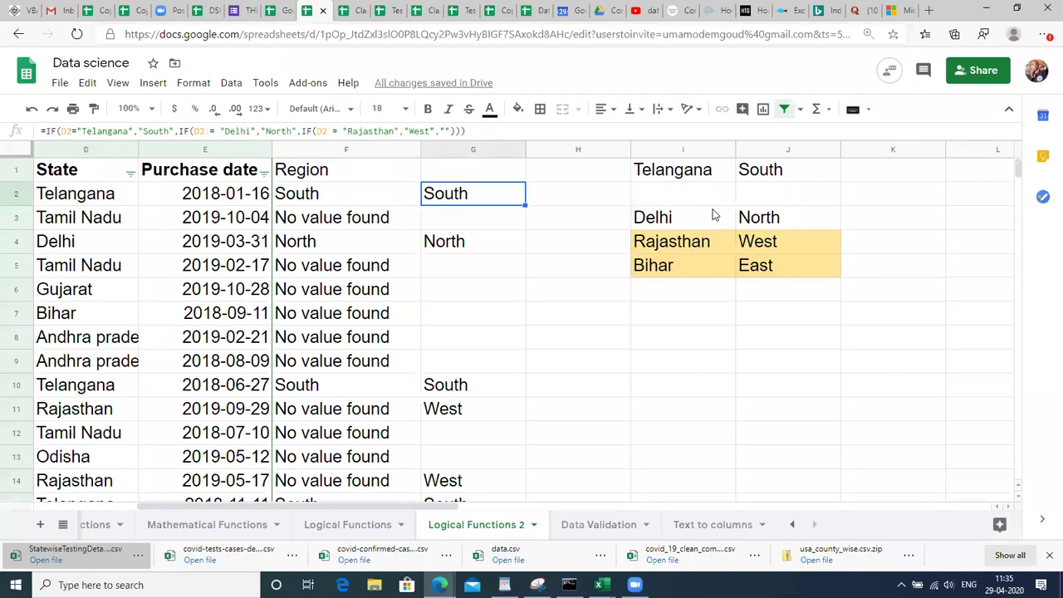
key("F2")
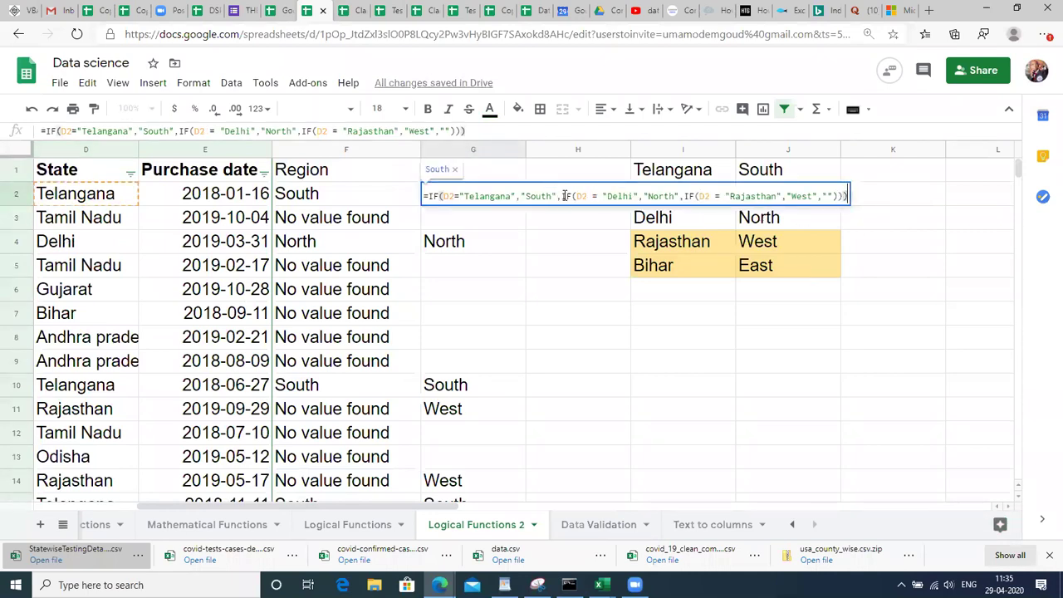
left_click_drag(563, 196, 733, 213)
key("Return")
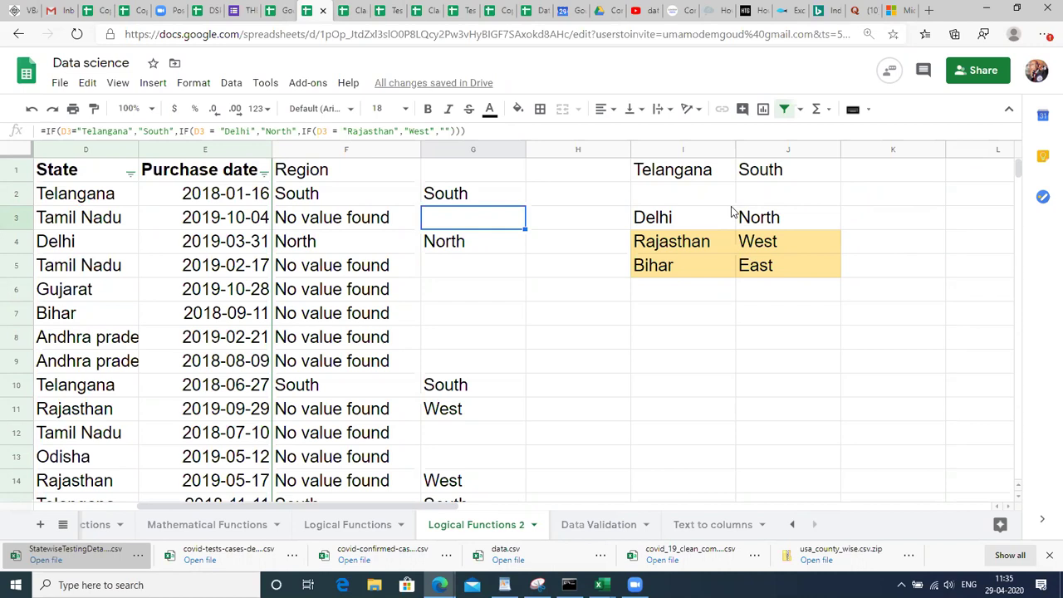
key("Right")
key("Right")
key("Up")
key("Right")
key("Right")
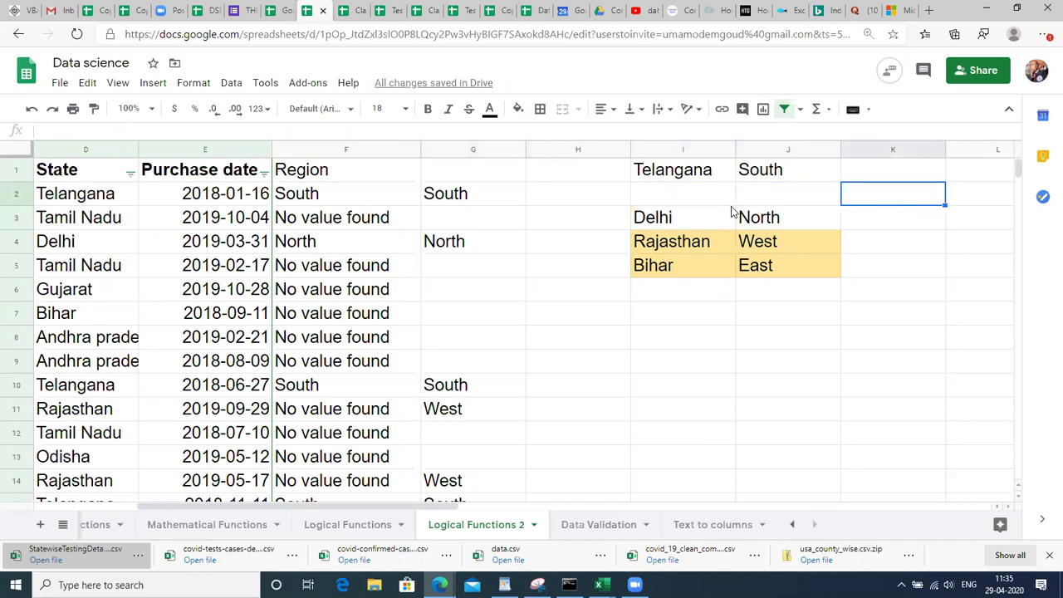
key("Right")
Type the heading 'Nested Ifs' into K1, then reselect G2.
key("Up")
key("Left")
type("Ne")
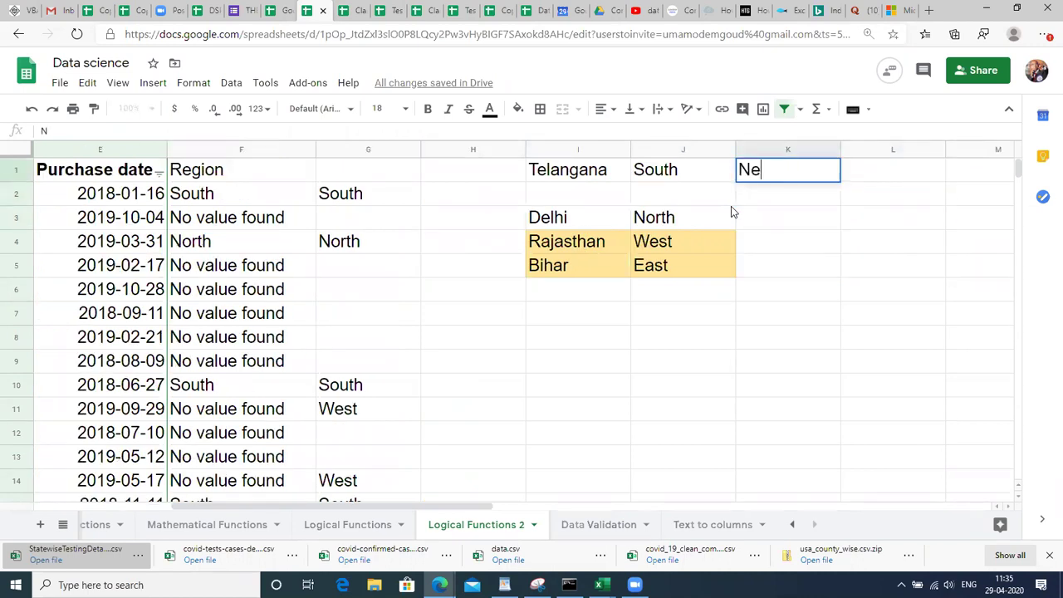
type("sted Ifs")
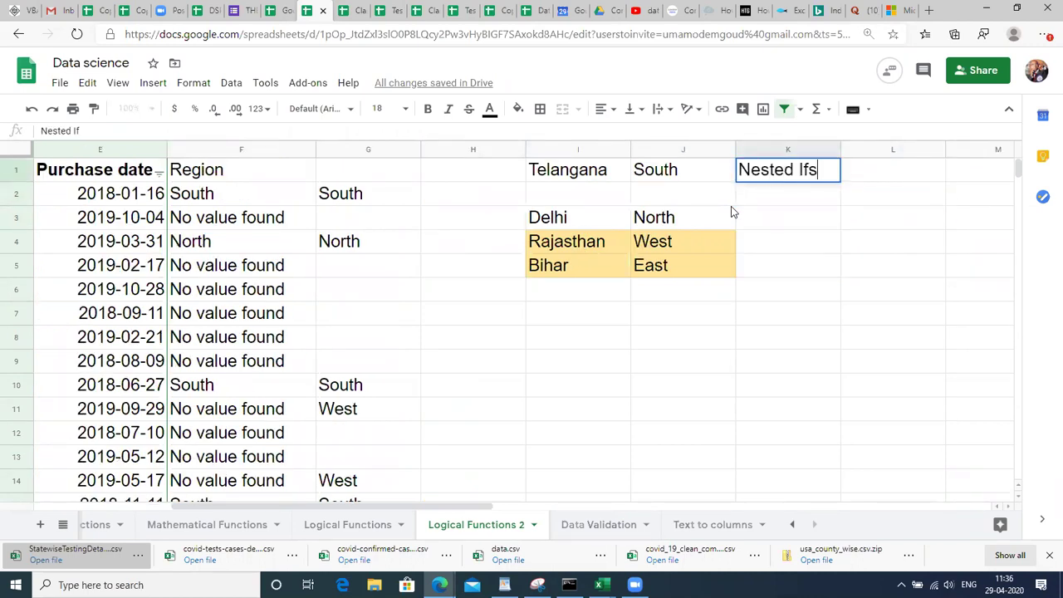
key("Return")
key("Up")
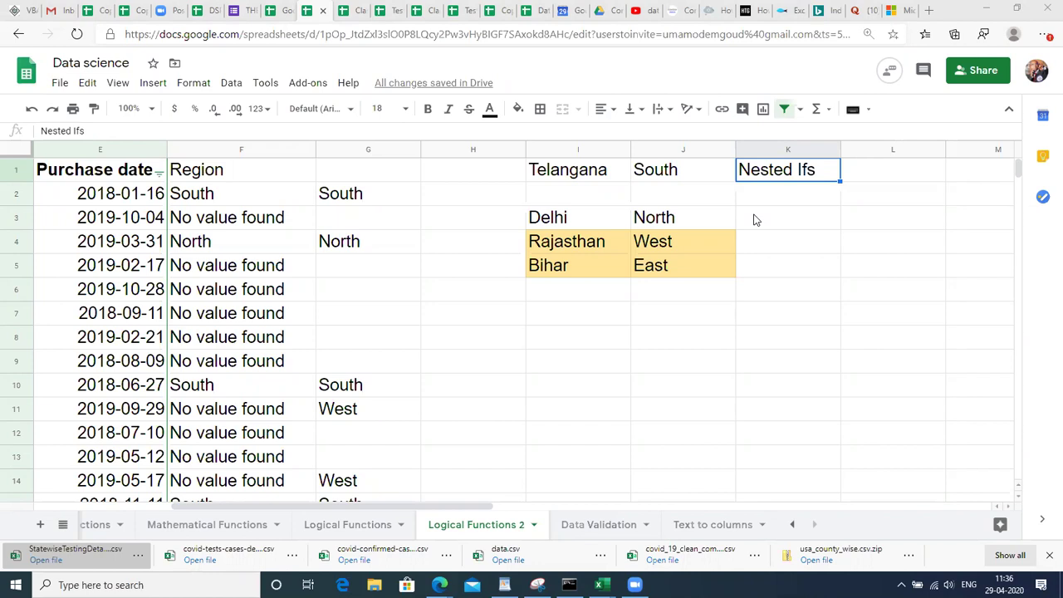
left_click(342, 196)
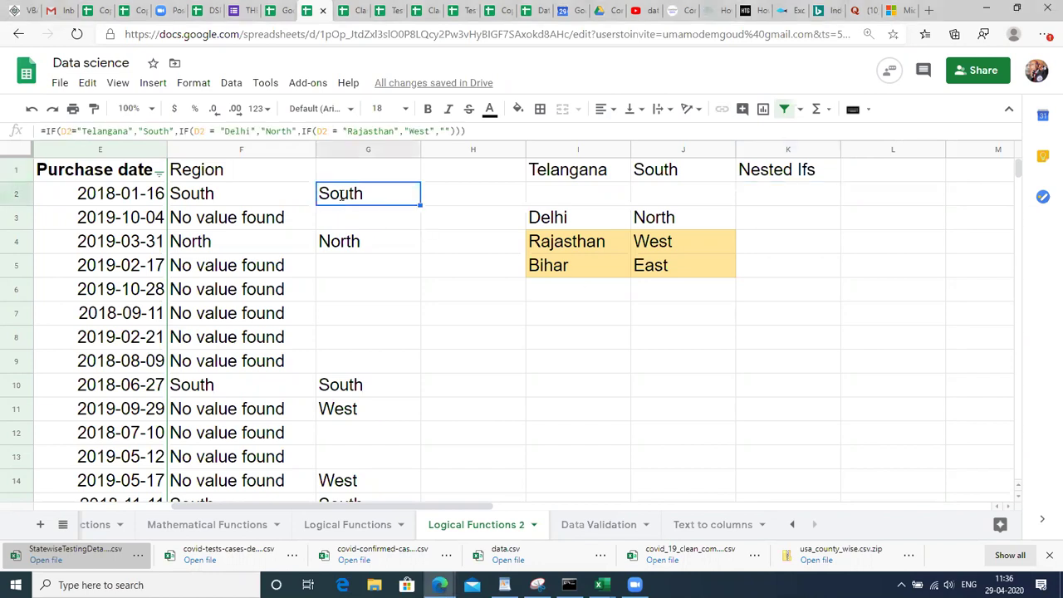
Review G2's nested formula unchanged and select the I1:J5 state-to-region table.
double_click(342, 195)
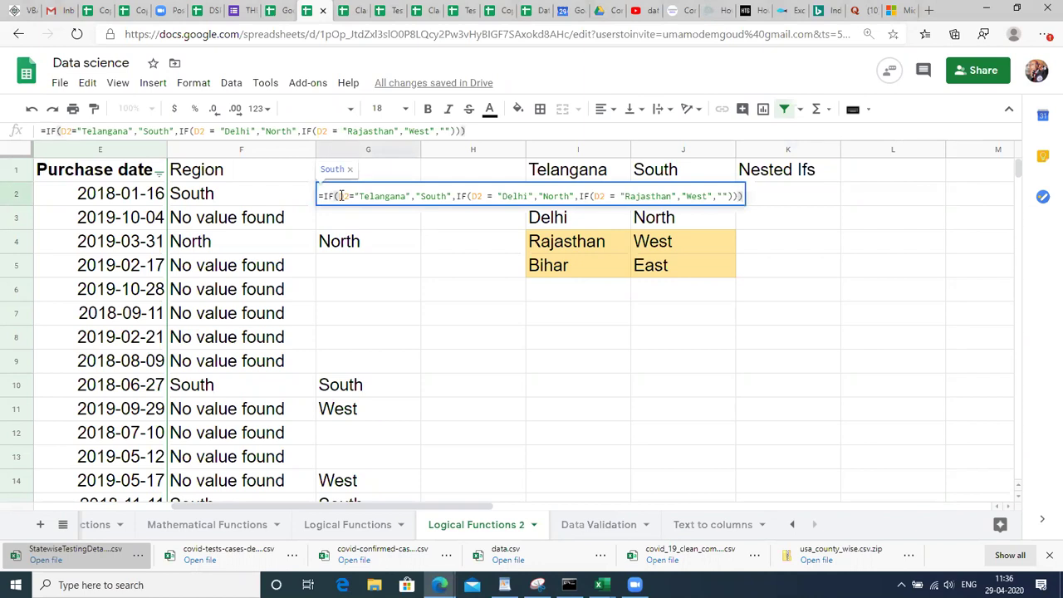
key("Escape")
key("Right")
key("Up")
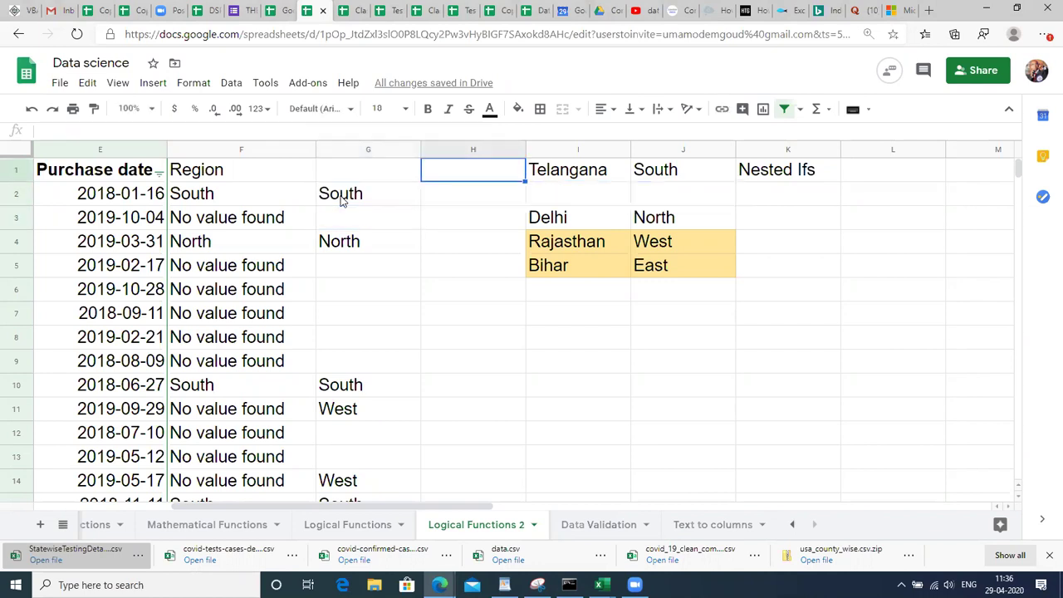
key("Right")
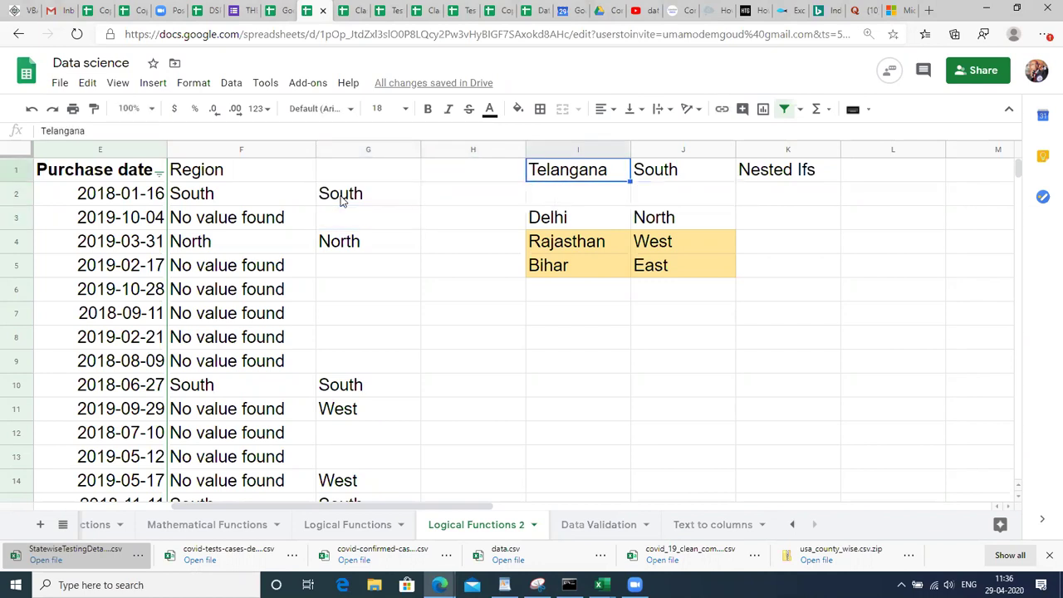
key("shift+Right")
key("shift+Down")
key("shift+Down")
key("shift+Down")
key("shift+Down")
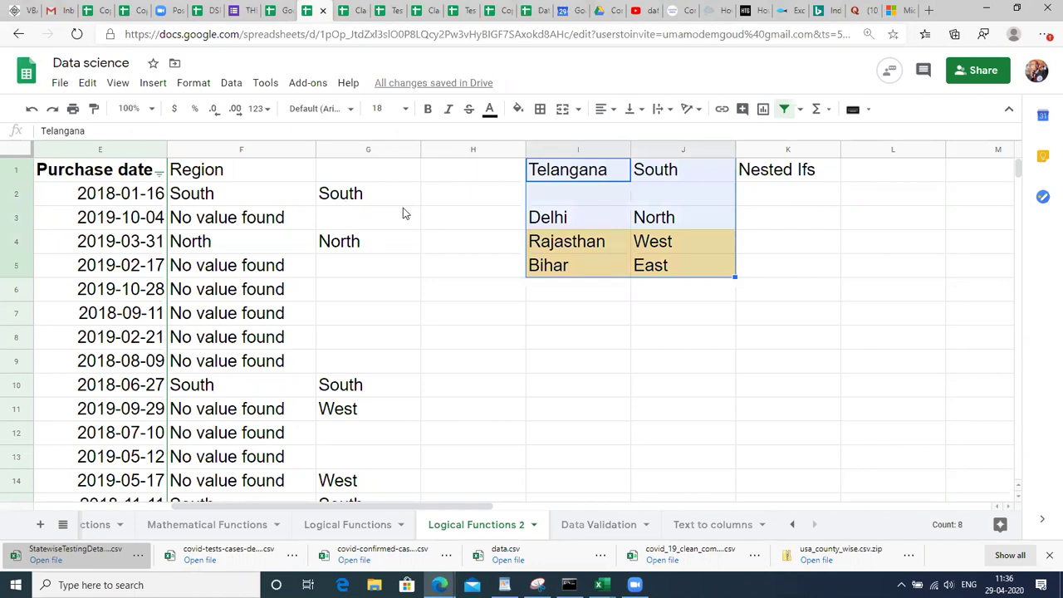
left_click(444, 207)
Start a new formula in H2 with =IF.
left_click(465, 192)
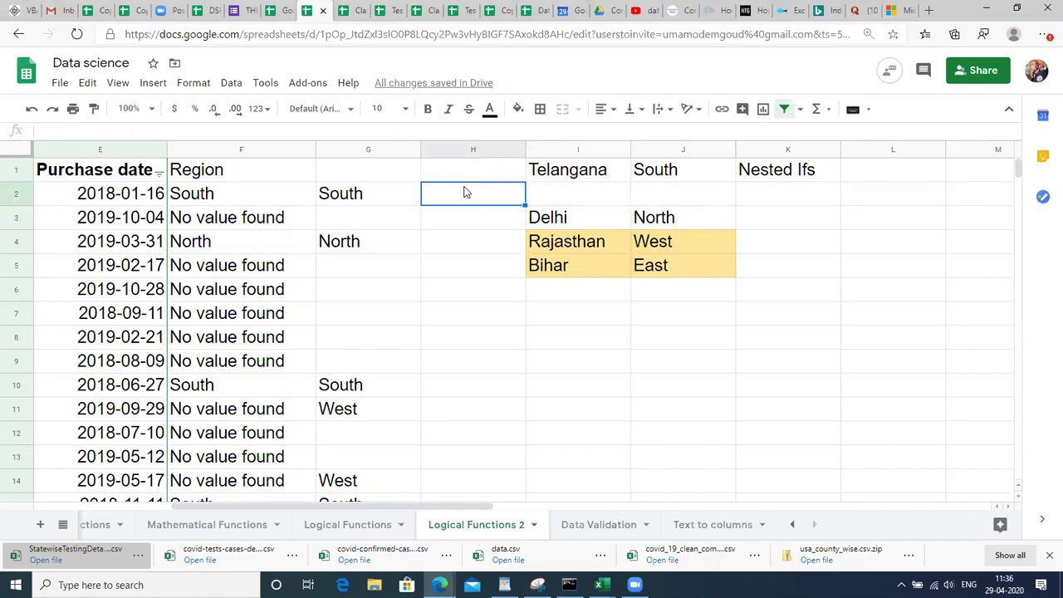
double_click(464, 187)
type("=IF")
Clear the half-typed IF formula from H2.
key("Tab")
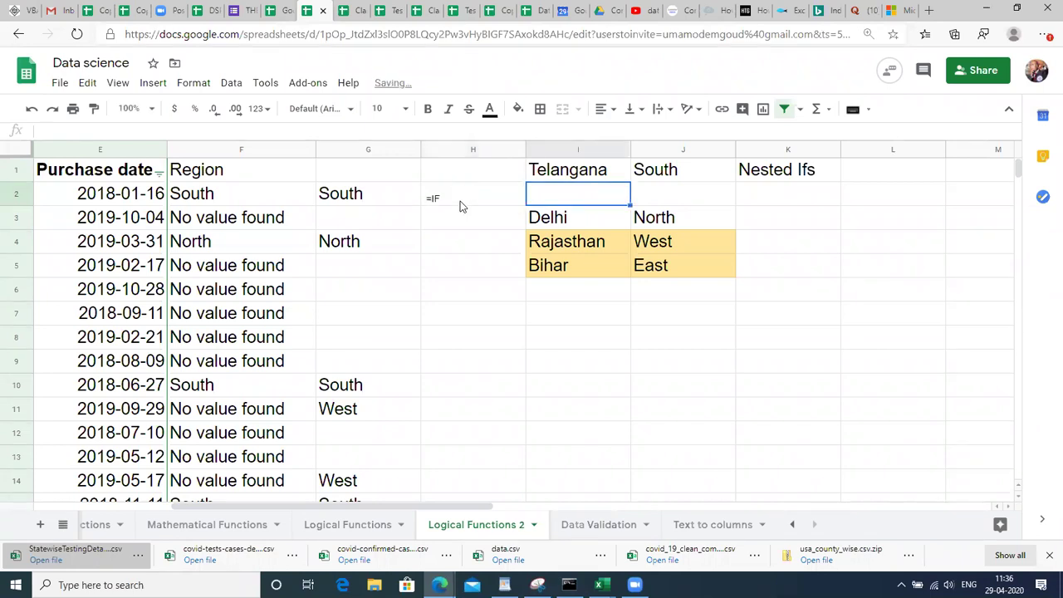
double_click(460, 201)
type("(")
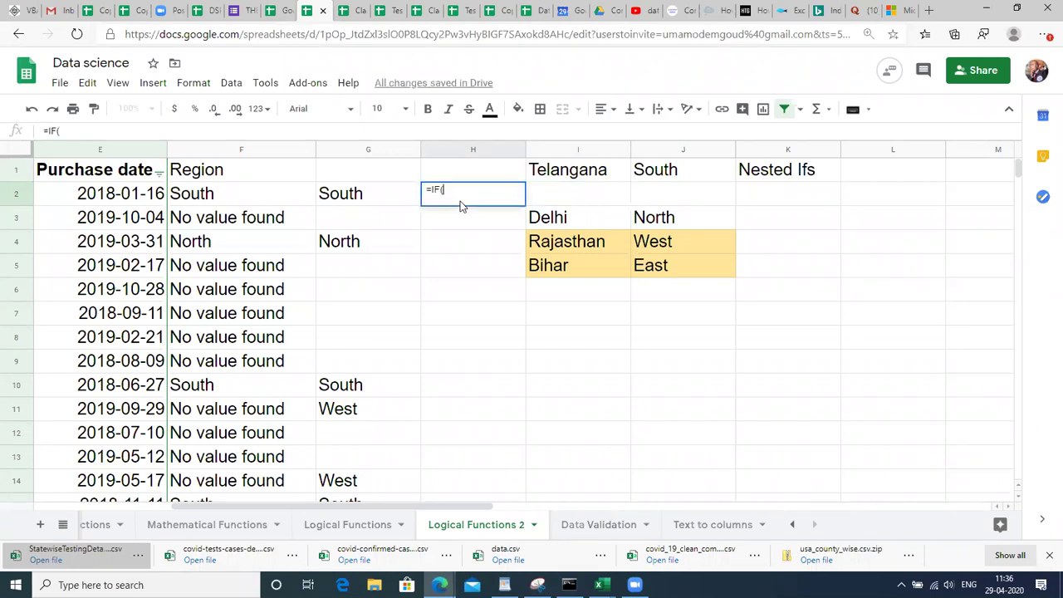
left_click(460, 260)
left_click(456, 199)
key("Delete")
Enter =IF(D2="Telangana","south",IF( in H2, opening a second IF.
type("=")
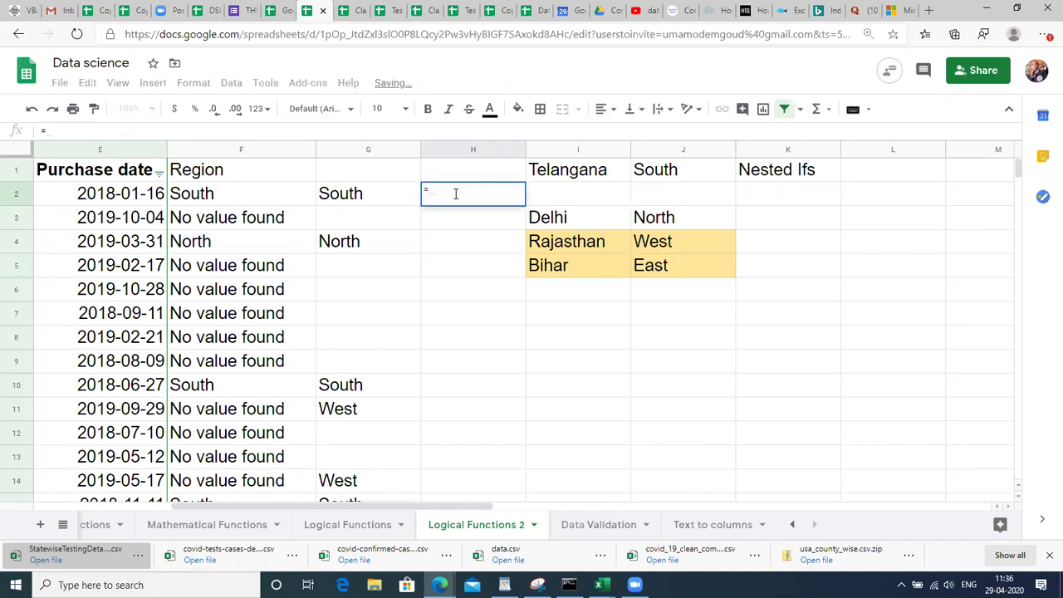
type("IF(")
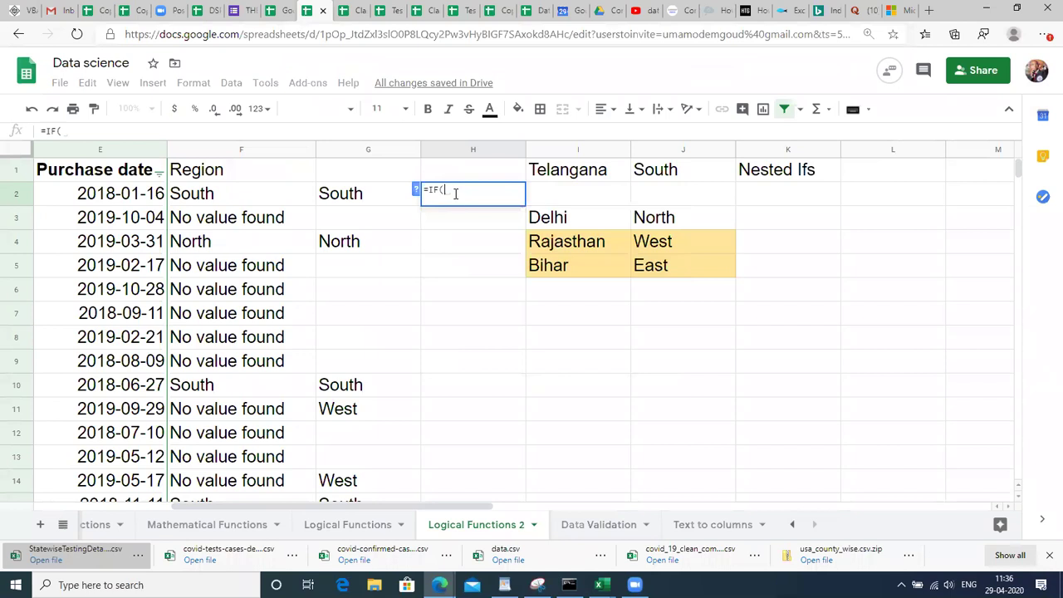
left_click(337, 194)
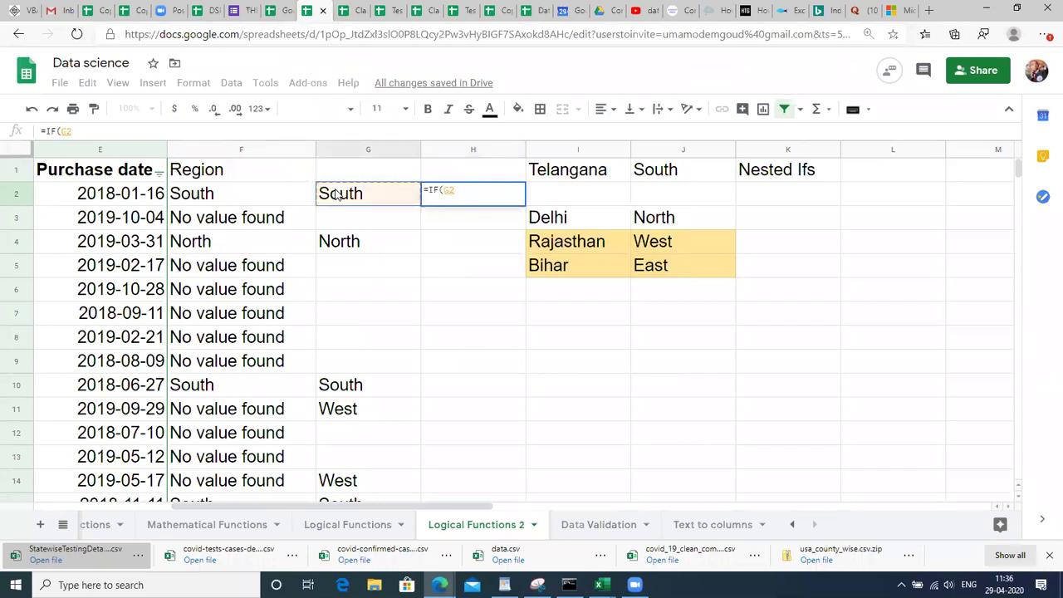
key("Left")
key("Left")
key("Left")
key("Left")
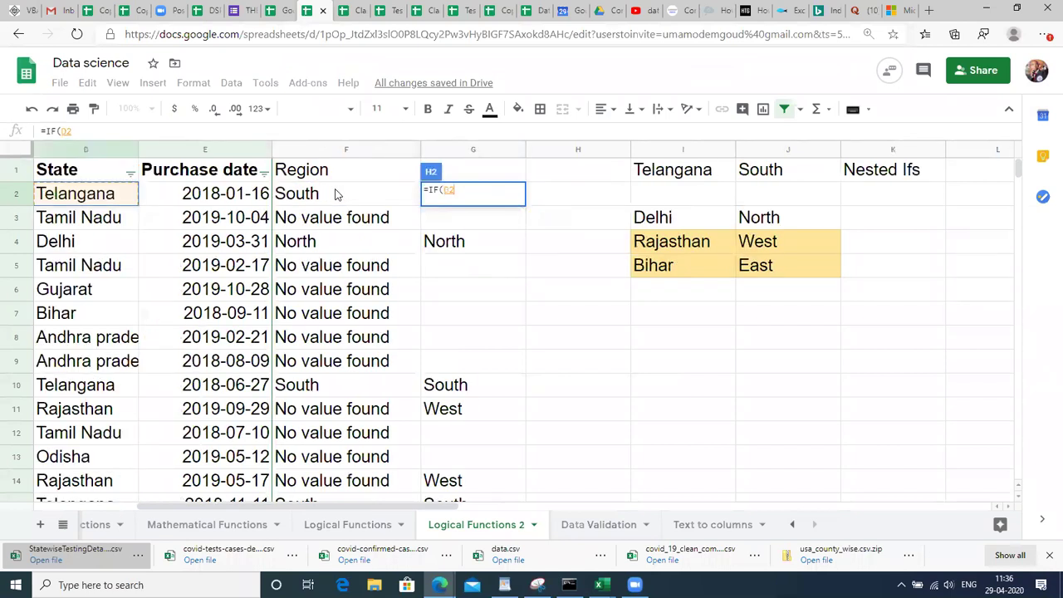
key("Right")
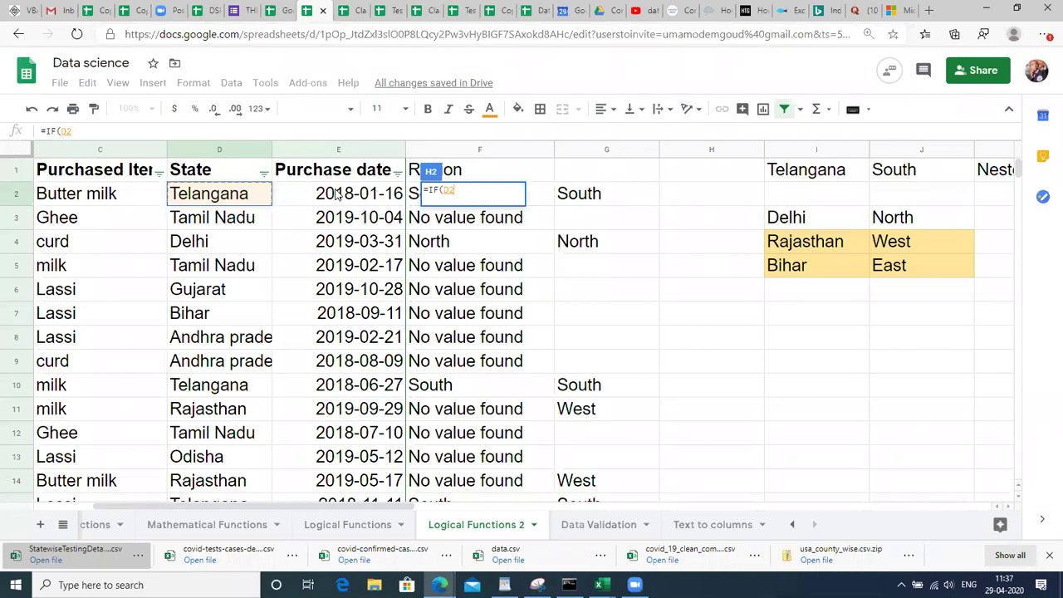
type("=")
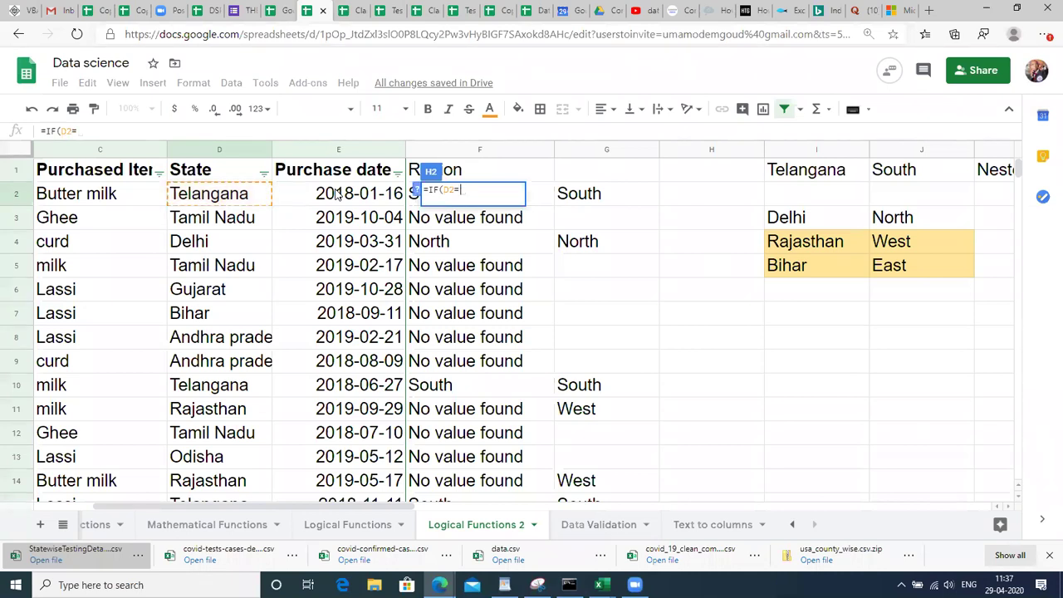
type("\"")
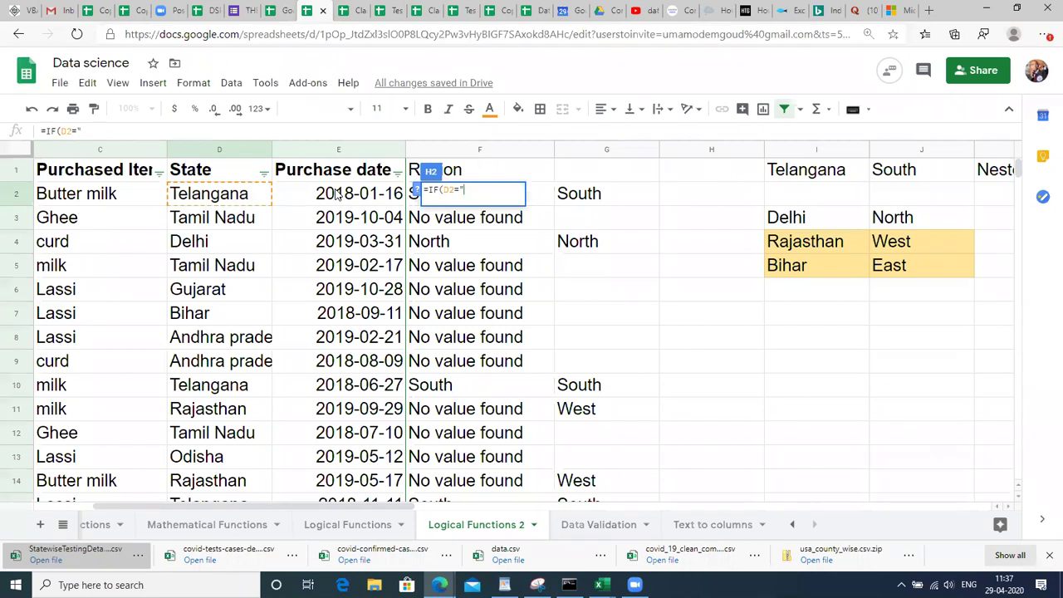
type("Telangana\",")
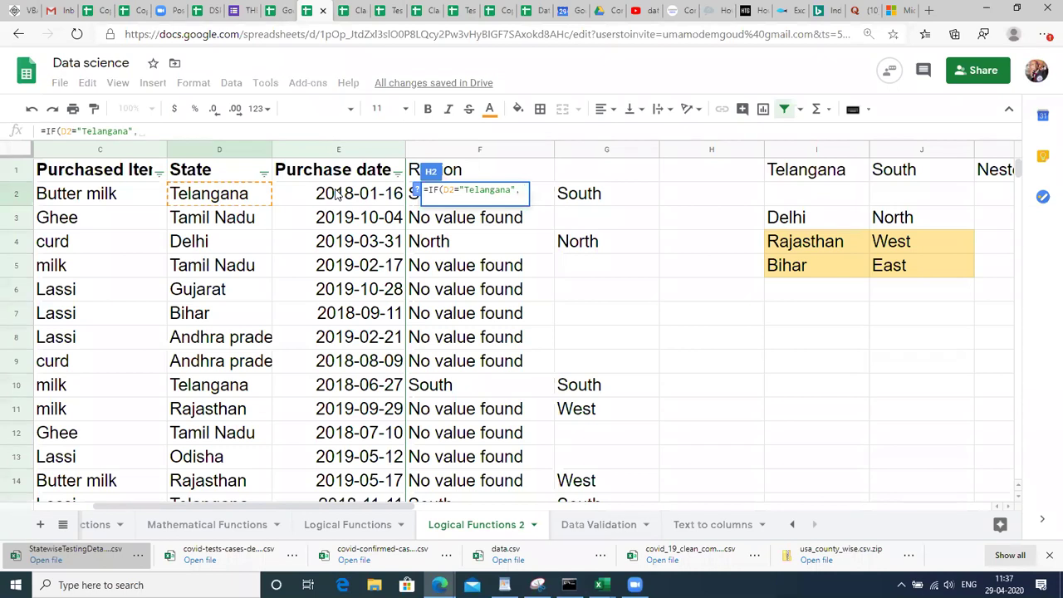
type("\"so")
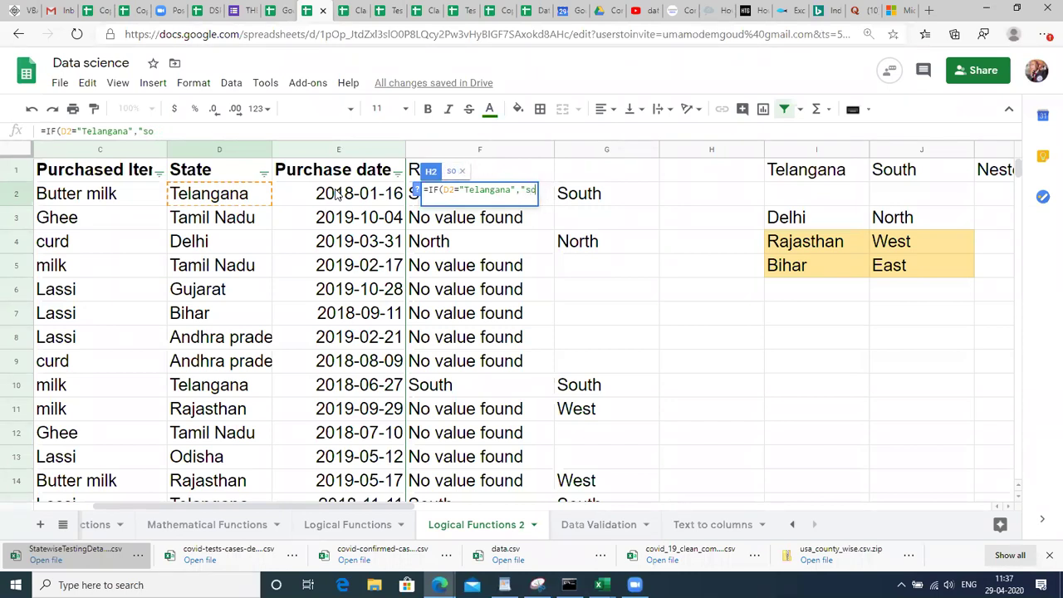
type("uth\",")
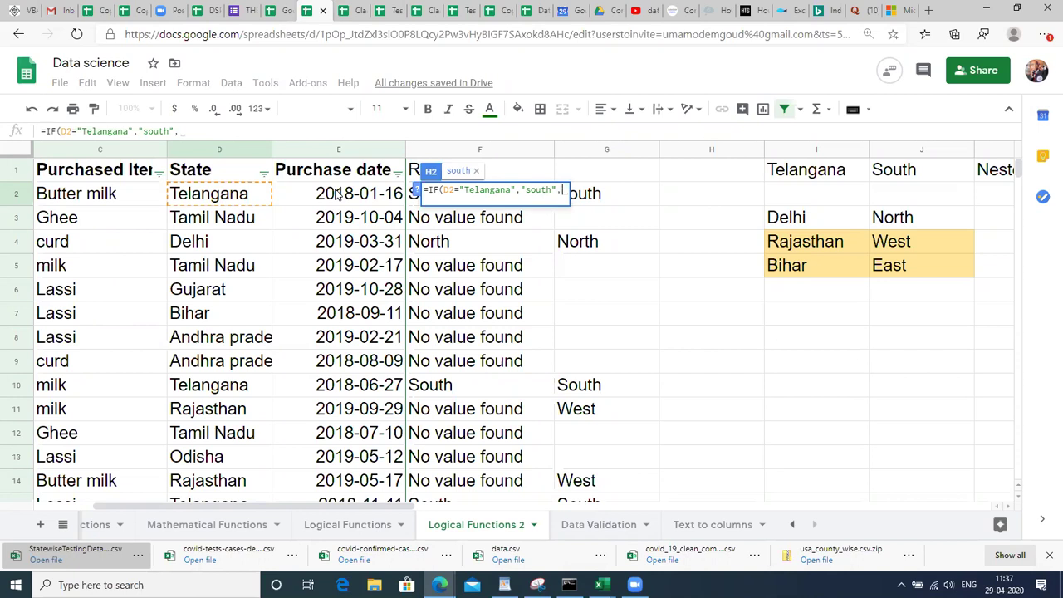
type("IF(")
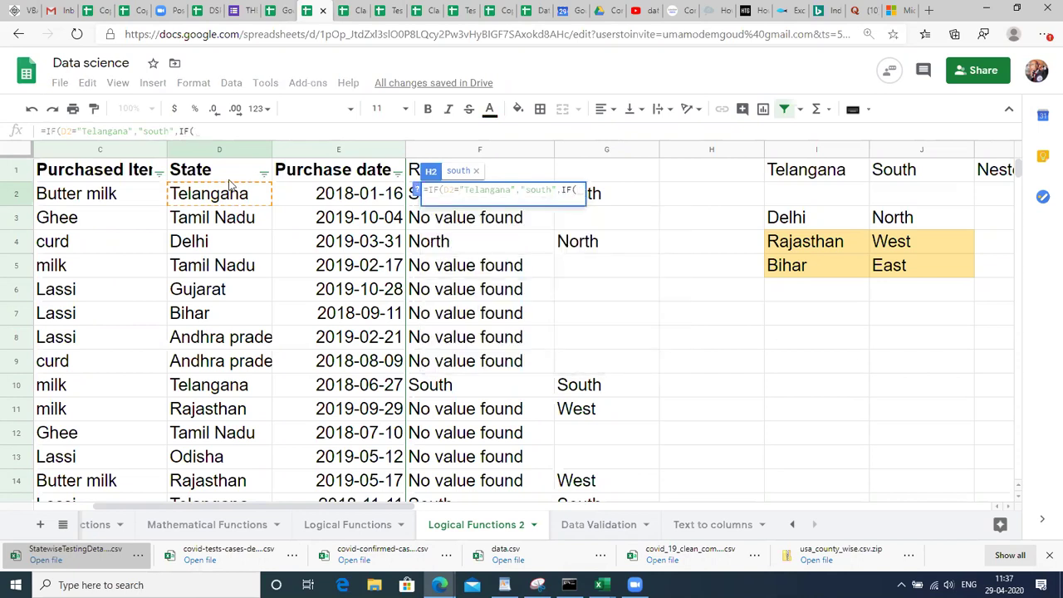
Add the inner condition D2 = "Delhi" returning "North".
left_click(207, 196)
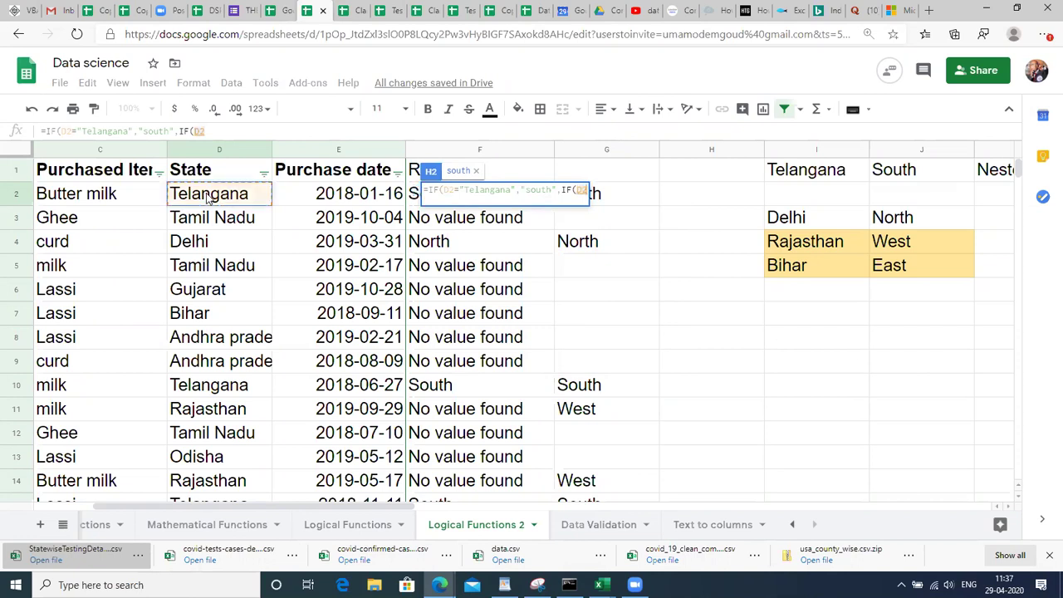
type("= \"")
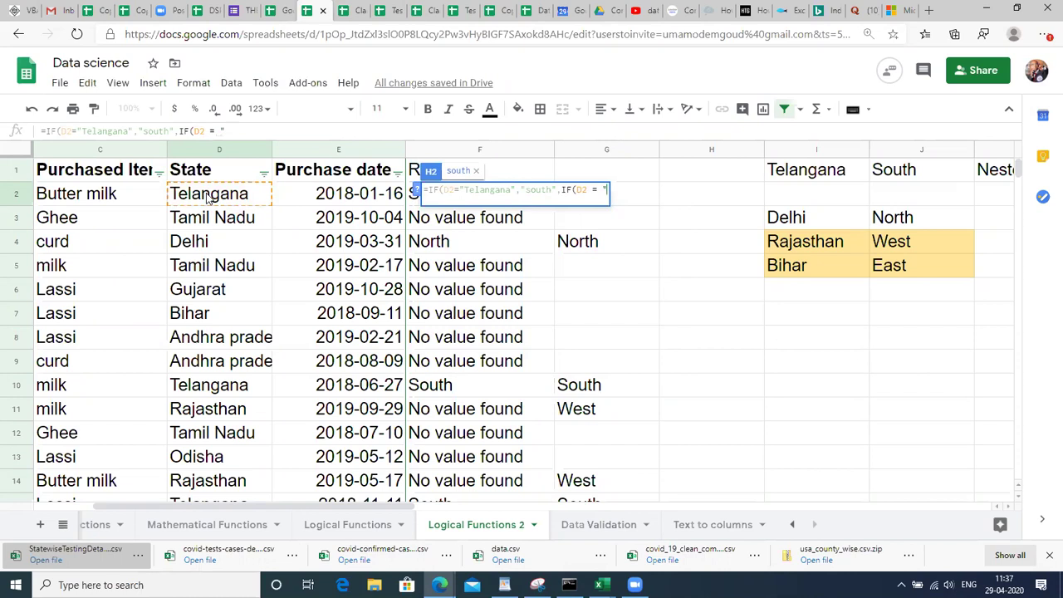
type("Delhi")
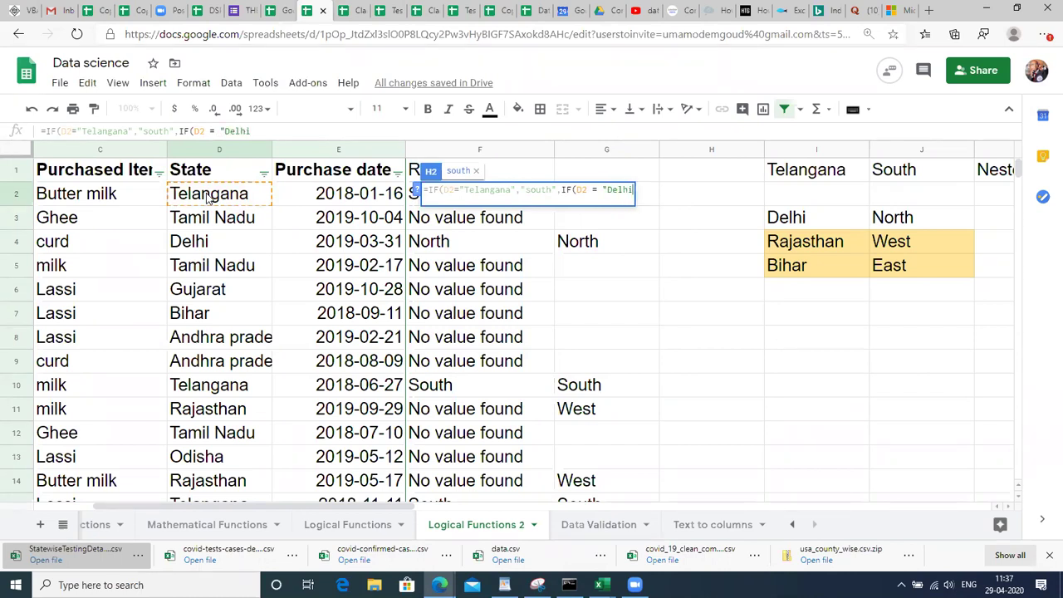
type("\",")
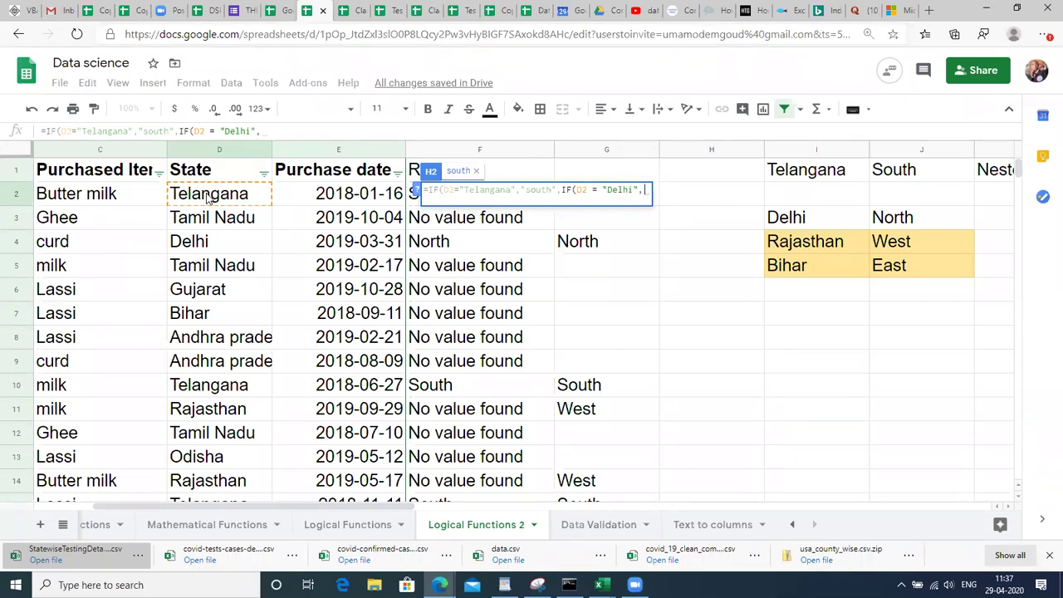
type("\"North\"")
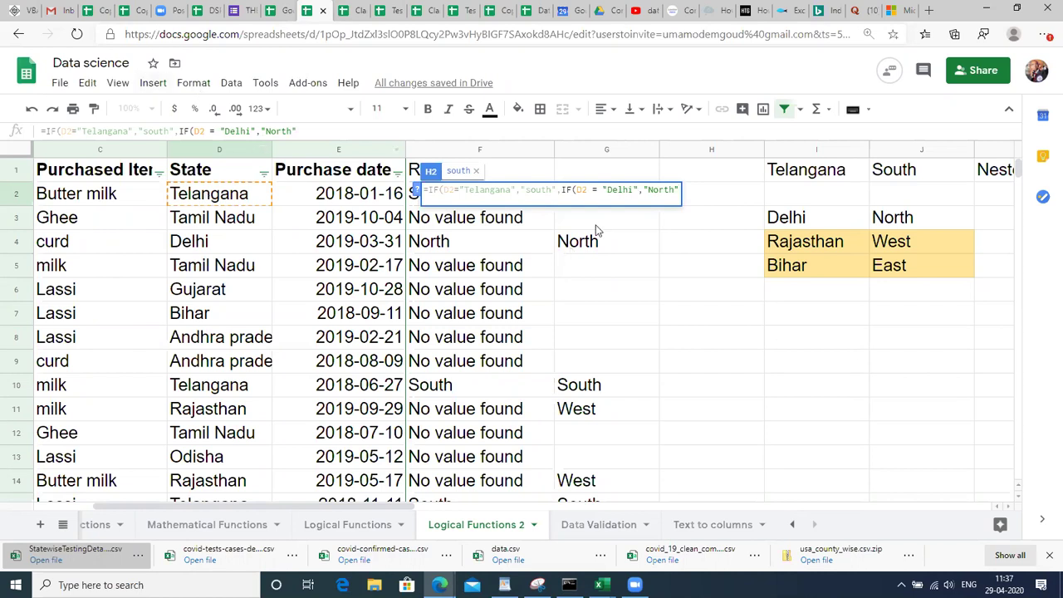
left_click(556, 190)
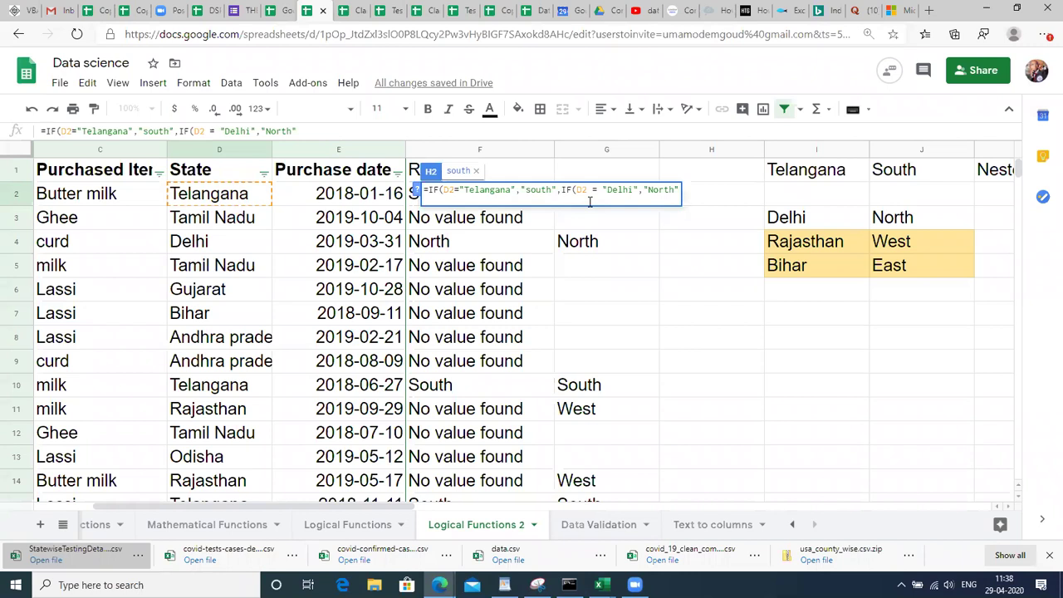
Append ,IF(D2 = "Rajasthan","West to the end of H2's formula.
left_click(655, 192)
key("Right")
key("Right")
key("Right")
key("Right")
key("Right")
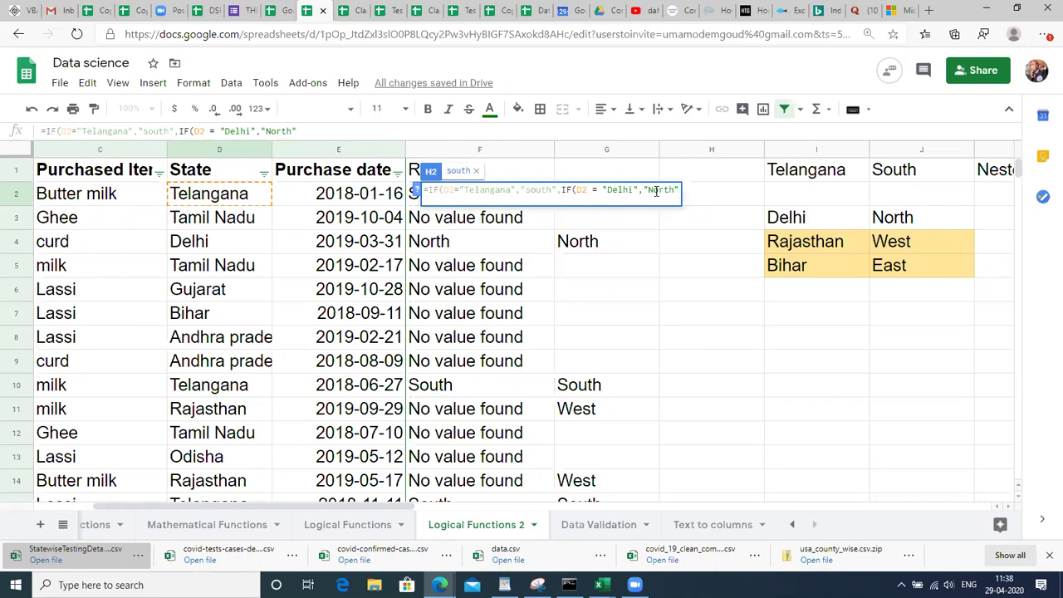
type(",")
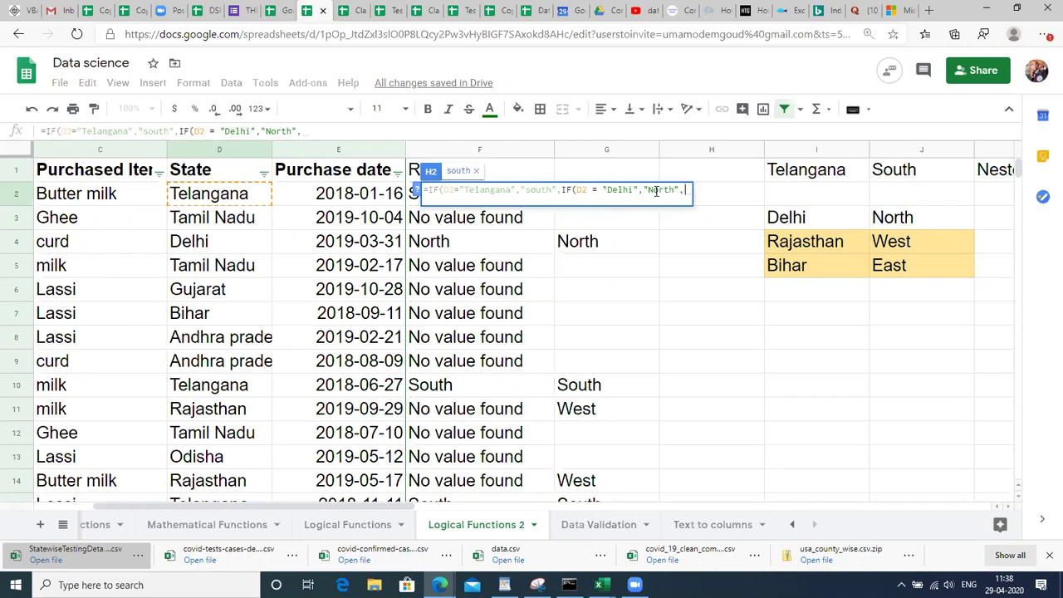
type("IF(")
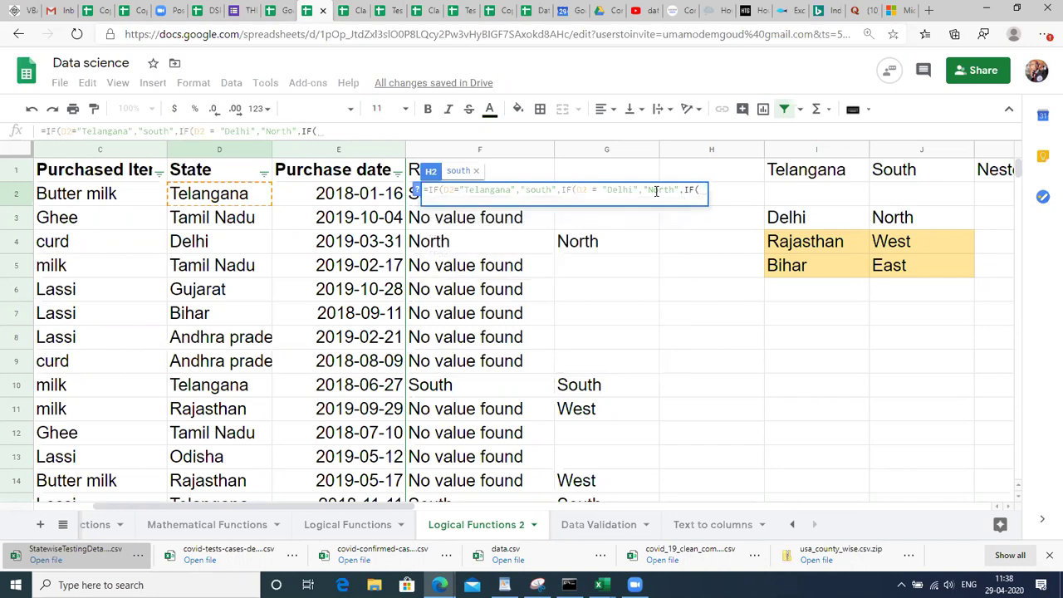
type("D")
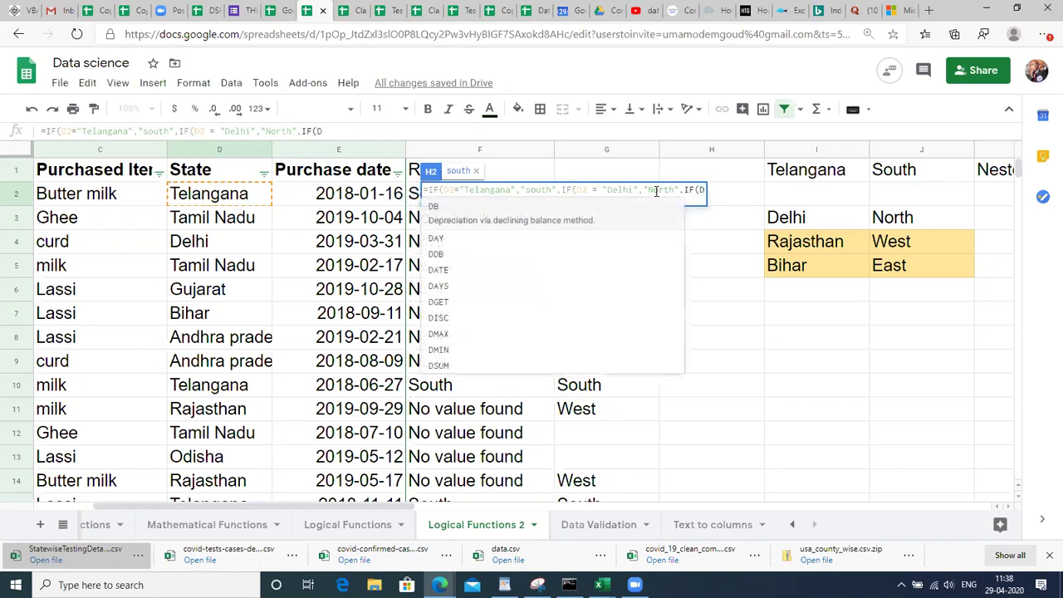
type("2 = \"")
type("Rajasth")
type("an")
type("\",\"")
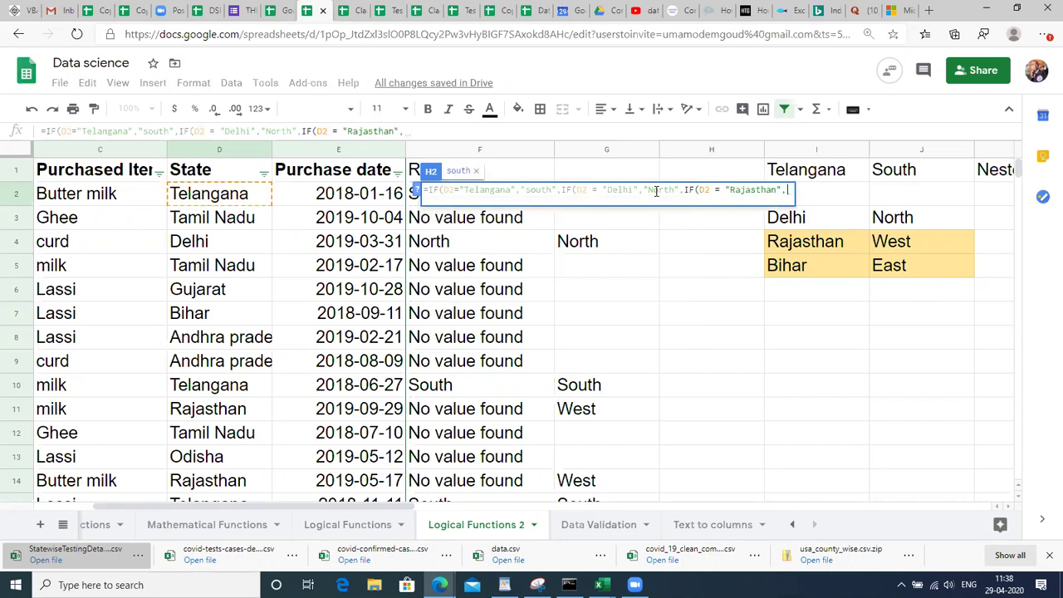
type("W")
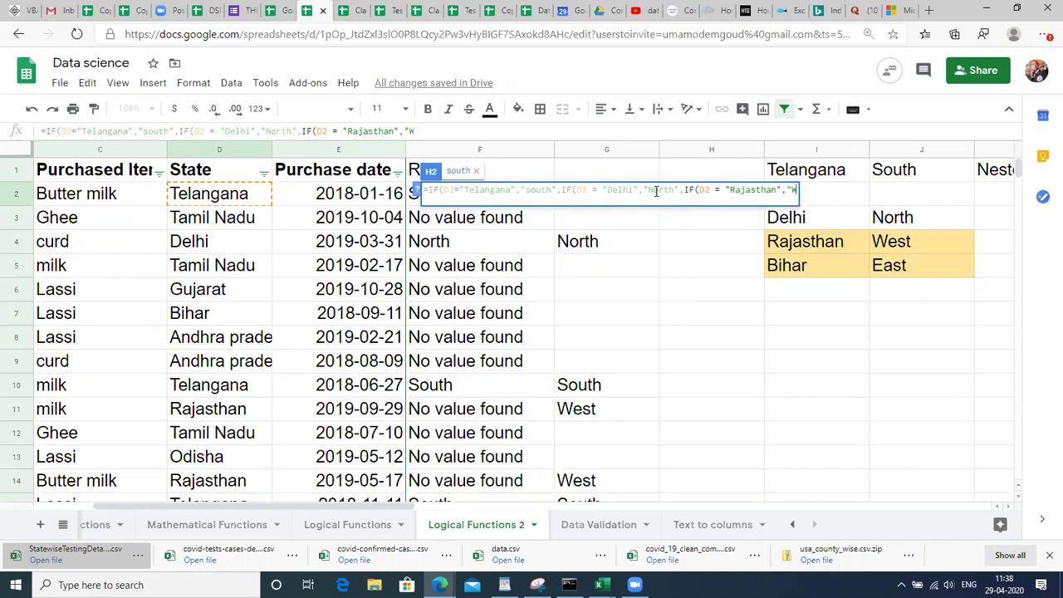
key("BackSpace")
type("West\",IF(")
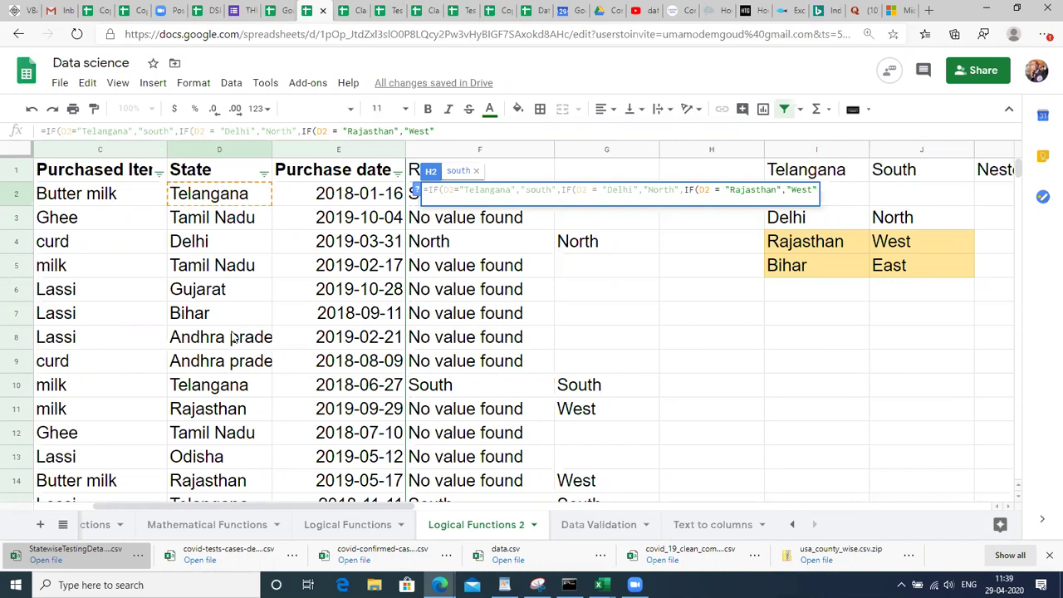
Finish H2's nested IF with "East" as the final else value and balanced closing parentheses.
type(",")
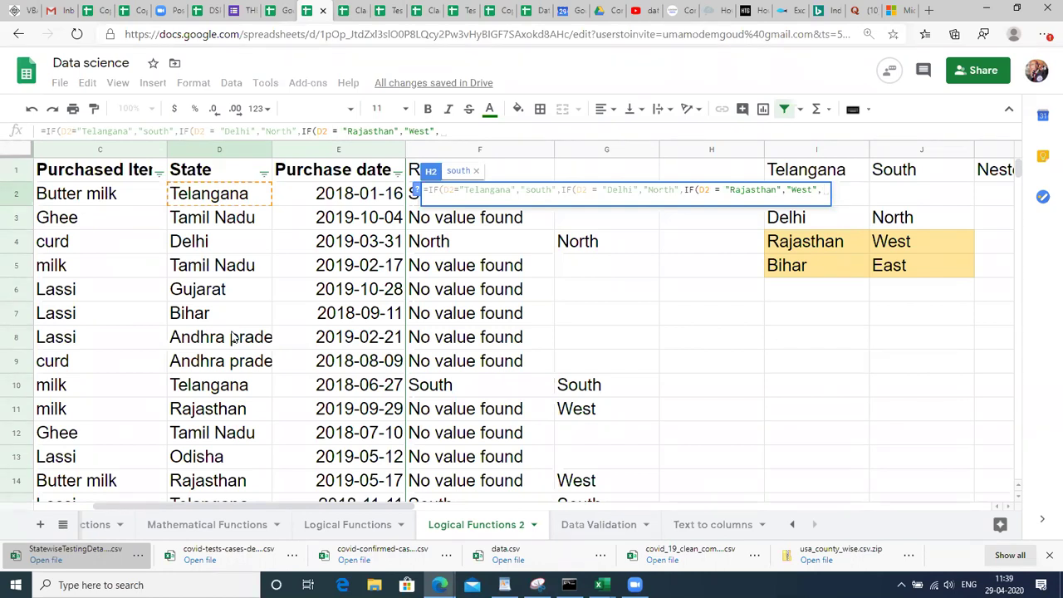
type("IF(")
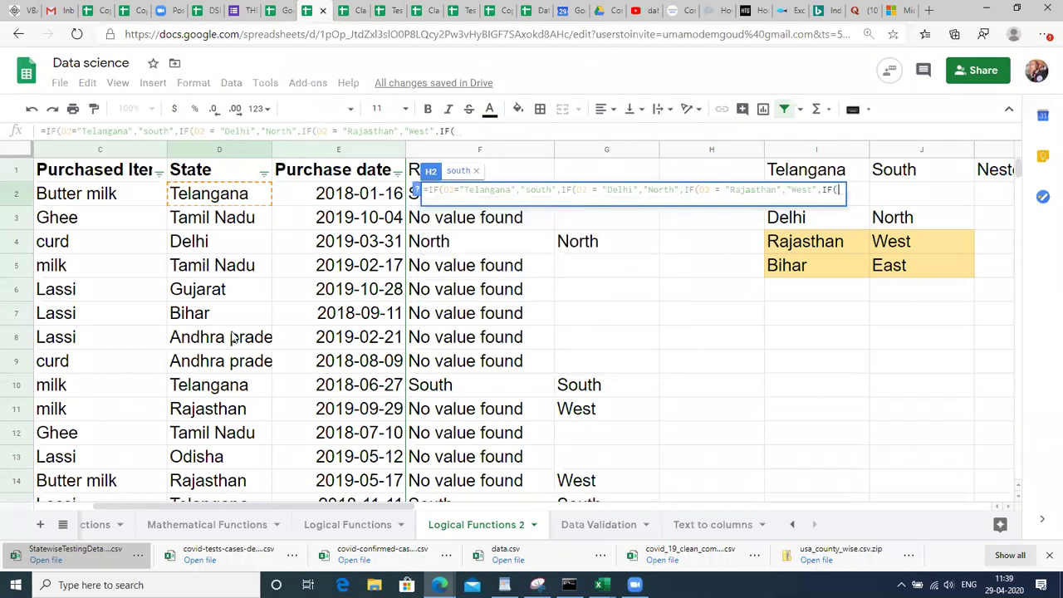
key("BackSpace")
key("BackSpace")
key("BackSpace")
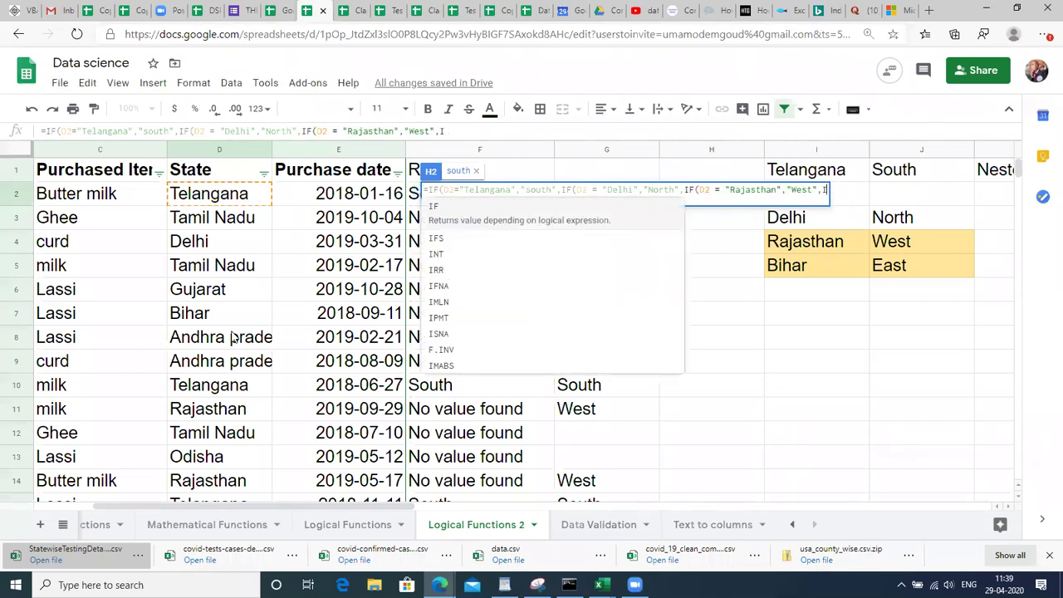
type("\"")
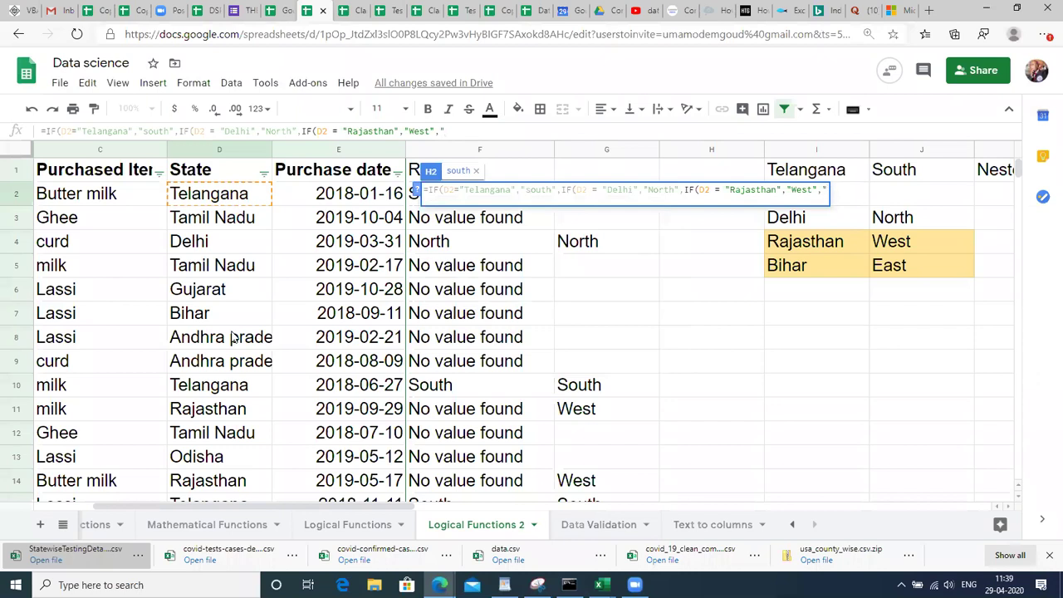
type("East\")")
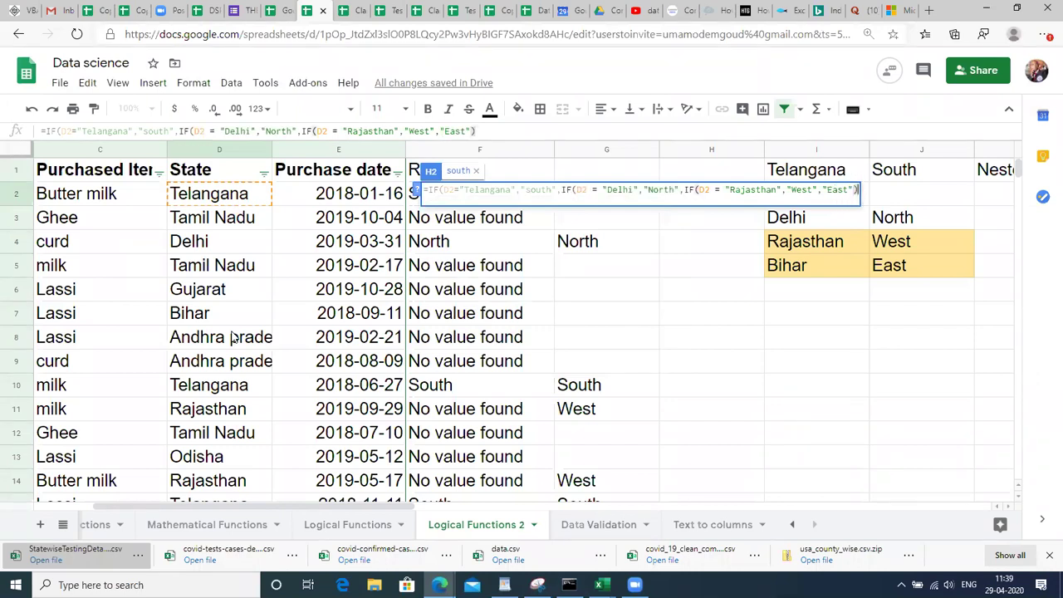
type(")")
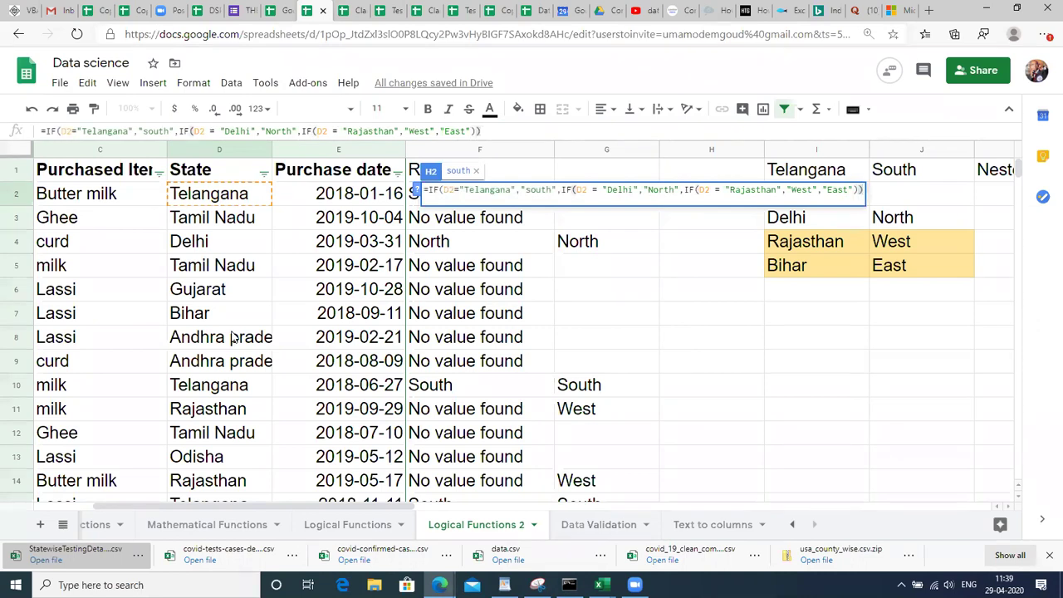
key("BackSpace")
key("BackSpace")
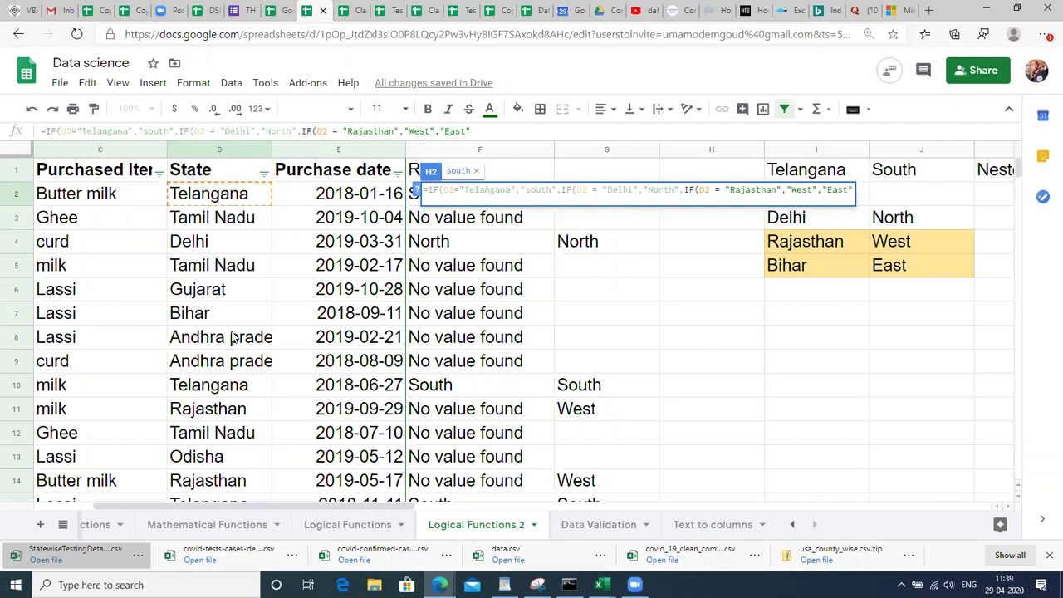
type(")")
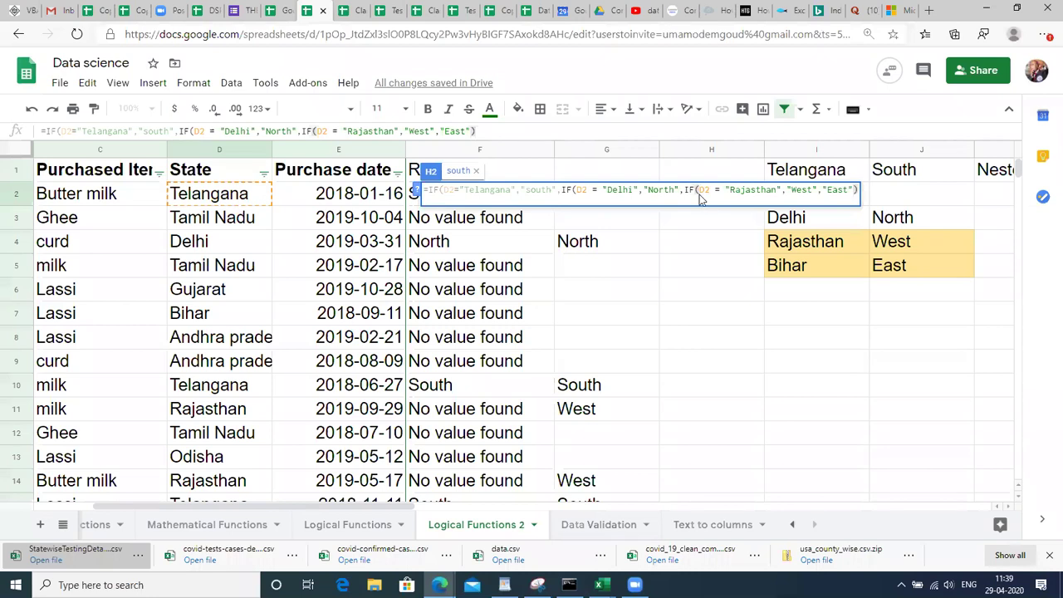
type(")")
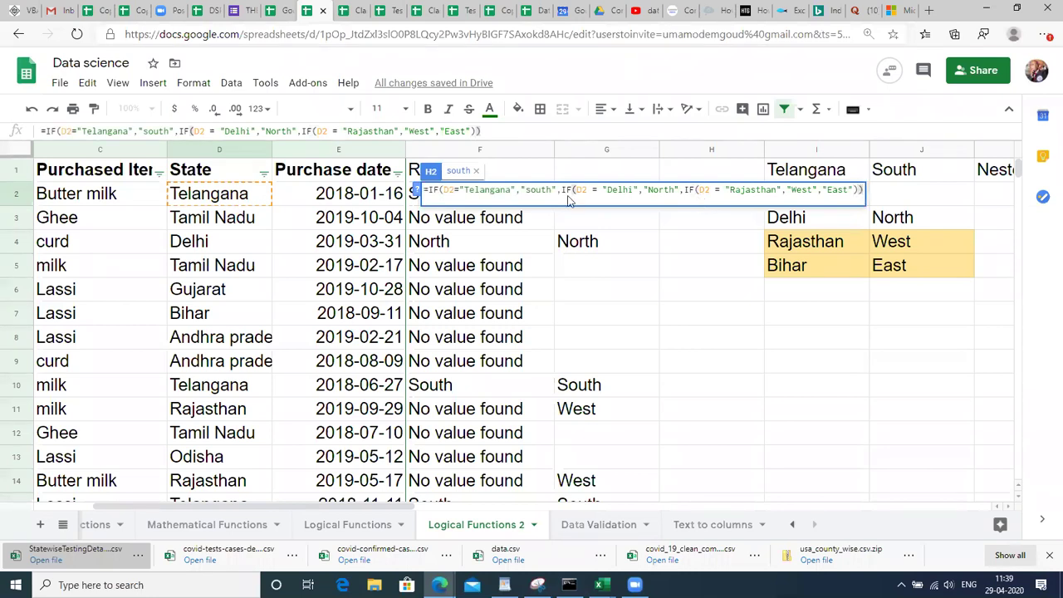
type(")")
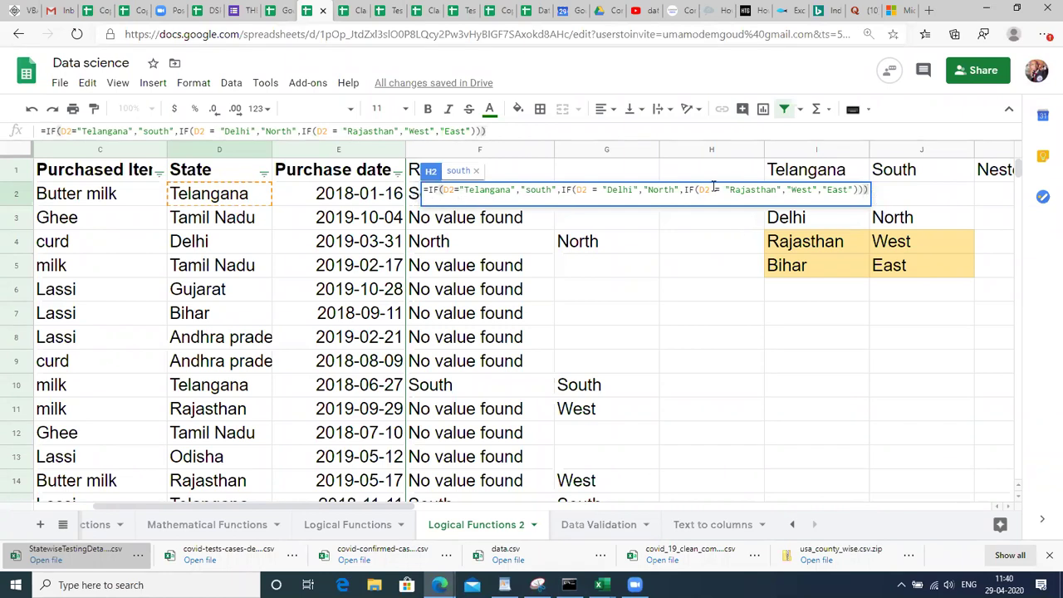
Commit H2's nested IF and fill it down column H to the last data row.
key("Return")
key("Up")
left_click(475, 186)
key("Left")
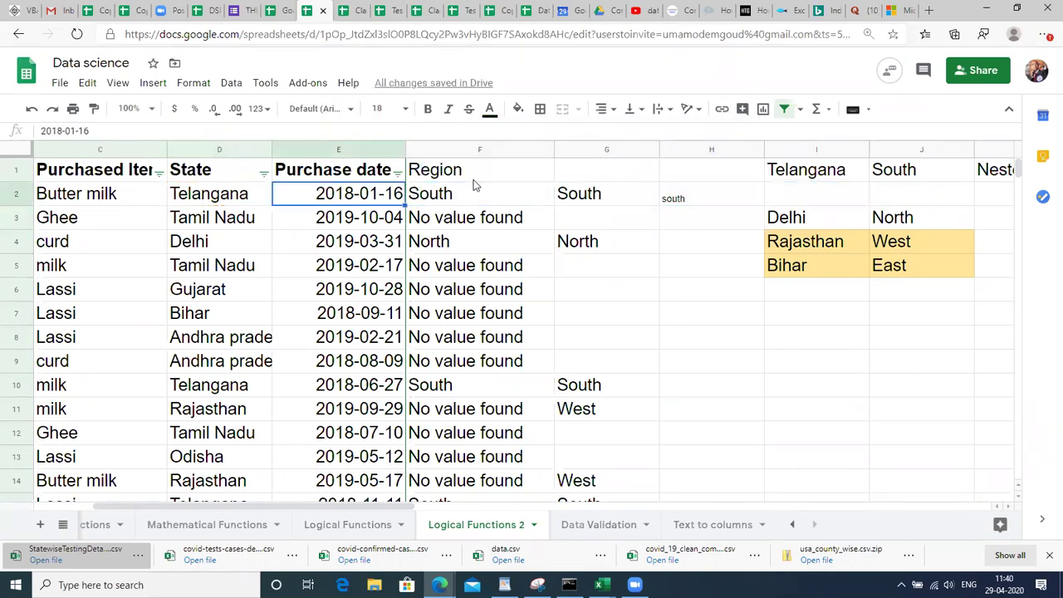
key("ctrl+Down")
key("Right")
key("Right")
key("Right")
key("ctrl+shift+Up")
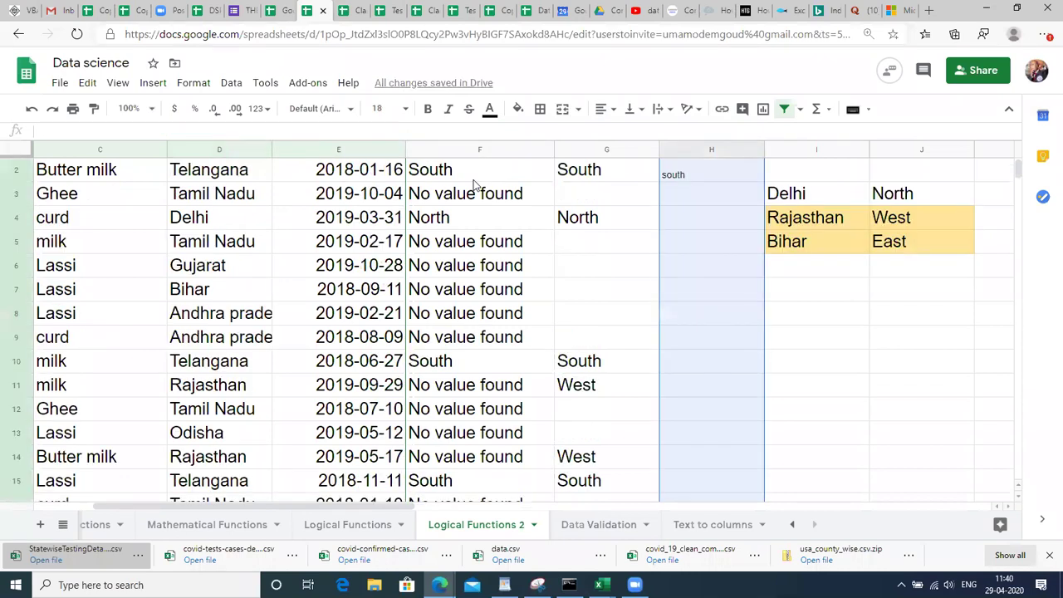
key("ctrl+d")
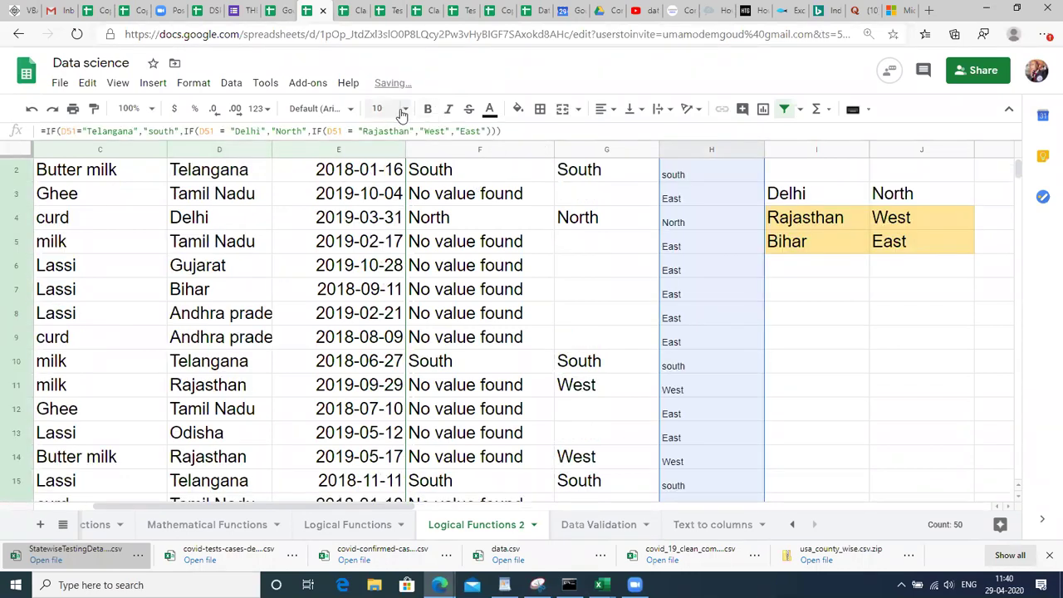
Set column H's text to font size 18, then return to H2 and the State cells to review.
left_click(402, 108)
left_click(383, 319)
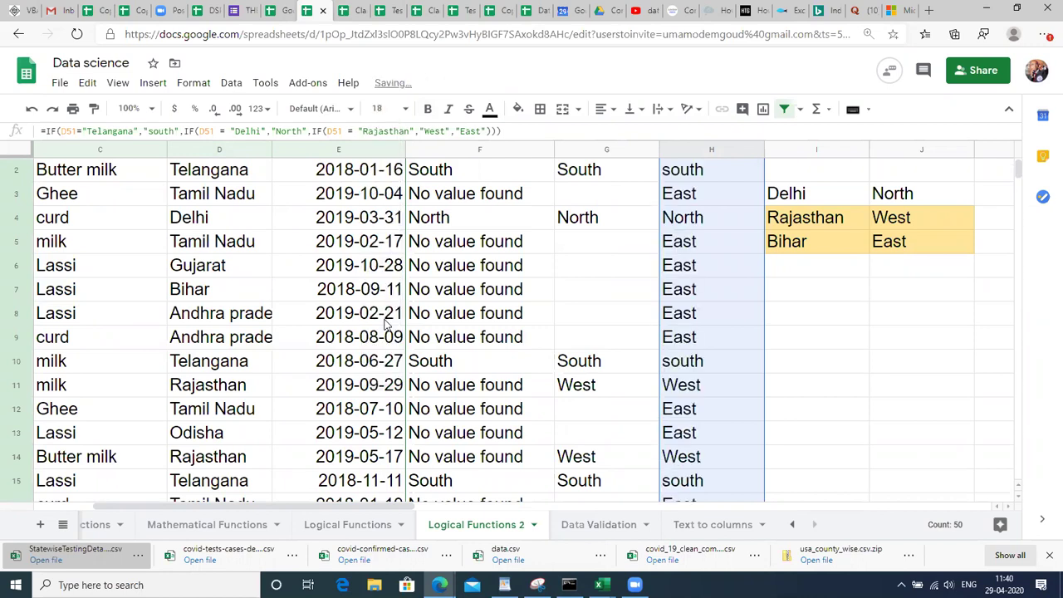
left_click(648, 320)
key("Right")
key("ctrl+Up")
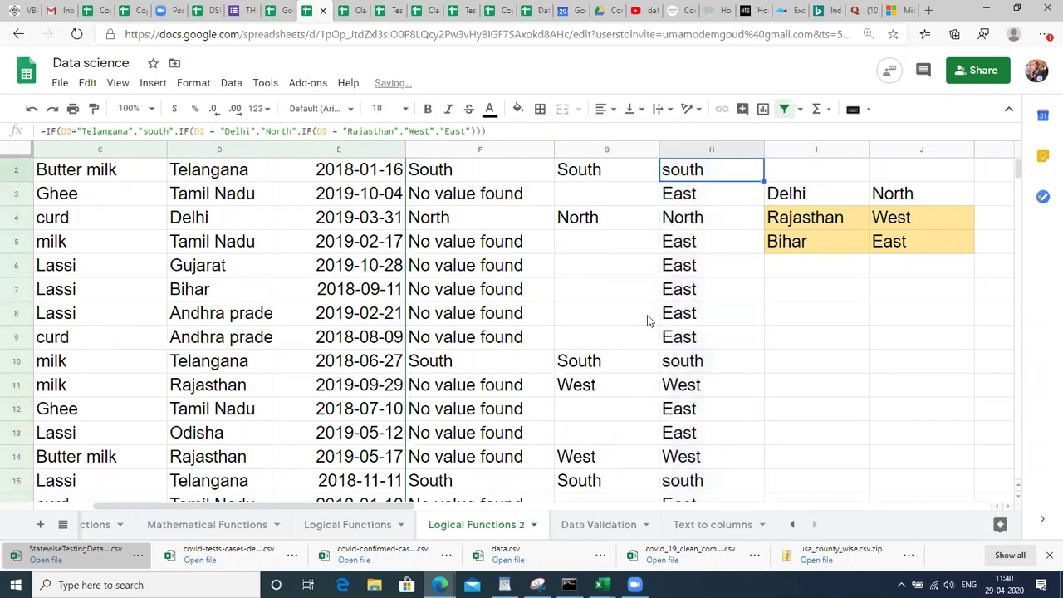
scroll(648, 320, "up", 1)
key("Left")
key("Left")
key("Left")
key("Left")
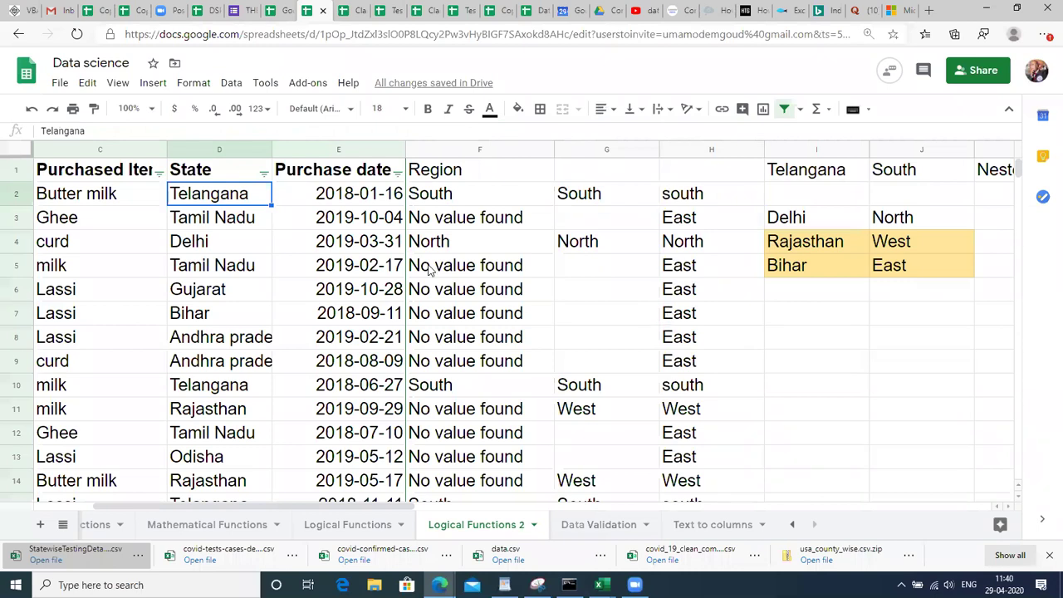
left_click(221, 243)
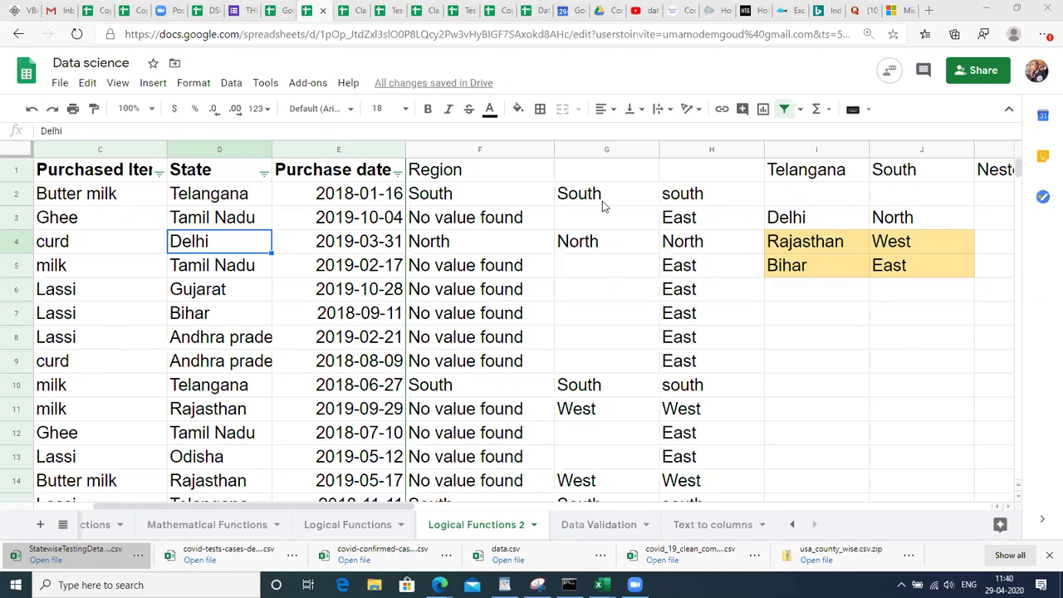
left_click(919, 171)
left_click(816, 176)
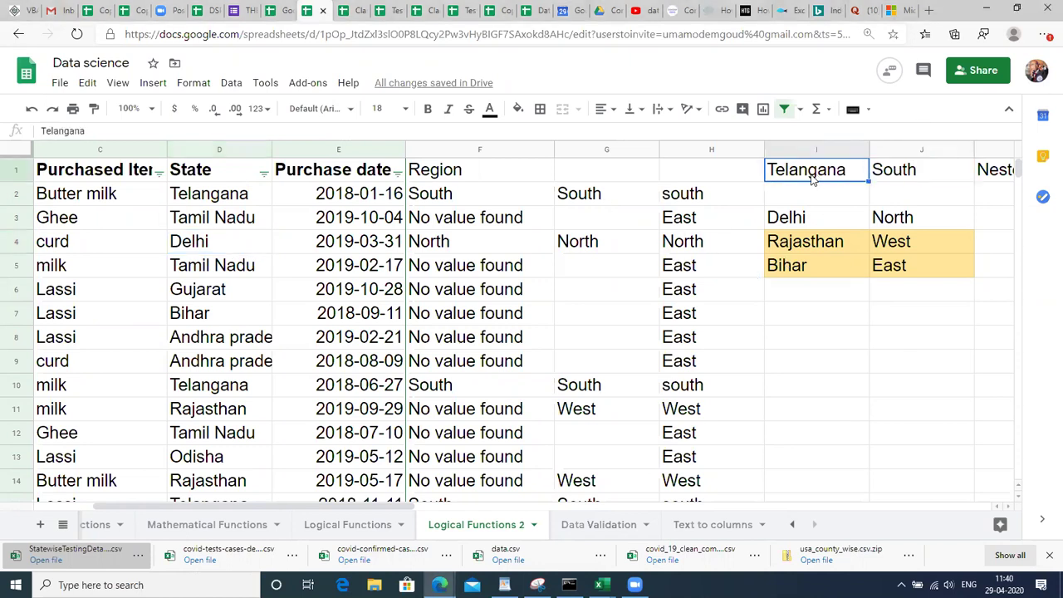
left_click(255, 224)
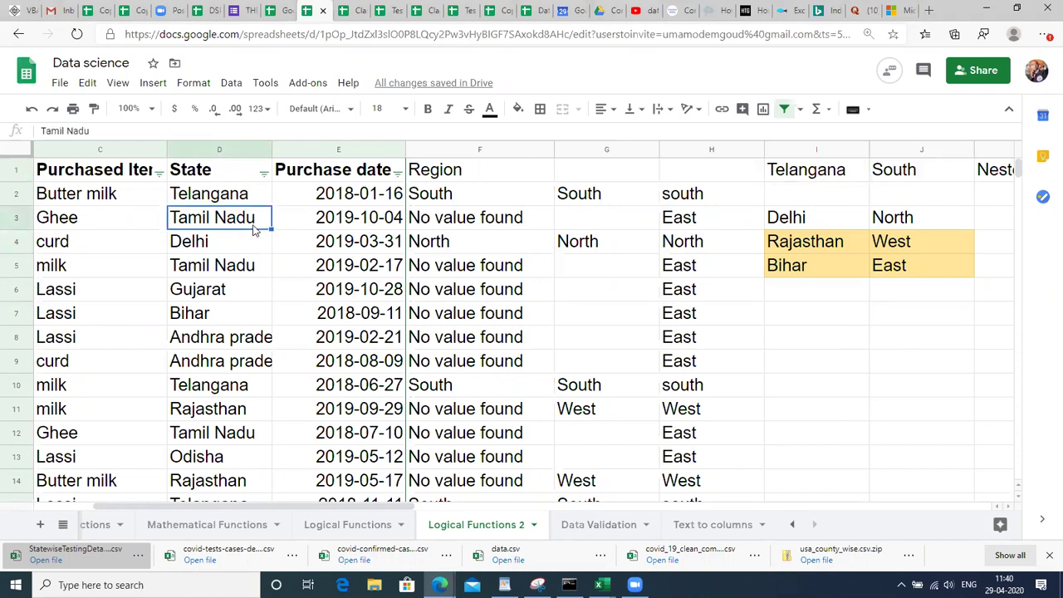
key("Right")
key("Right")
key("Right")
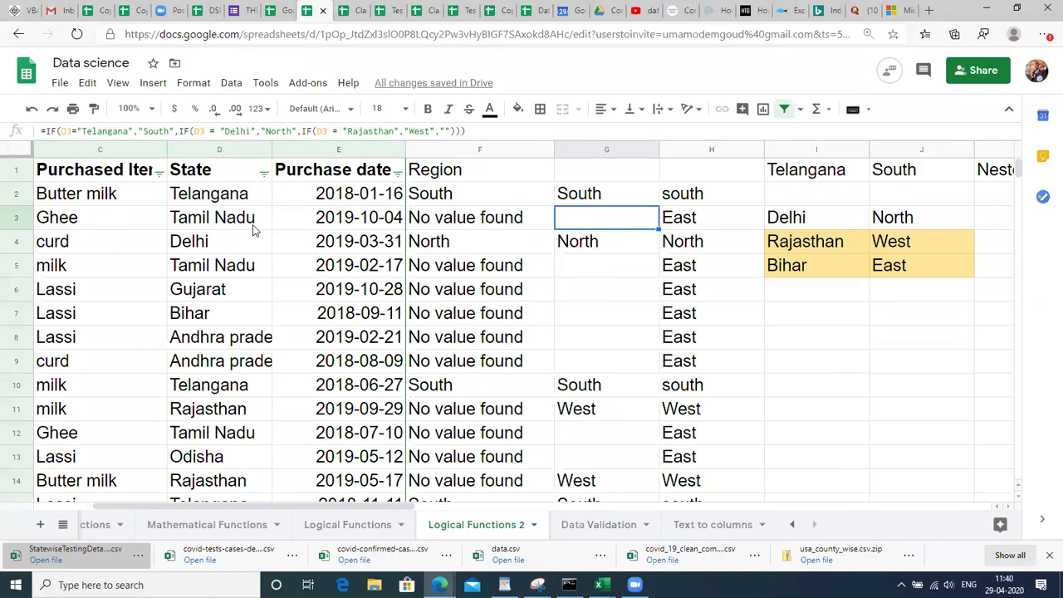
key("Right")
key("Left")
key("Left")
key("Left")
key("Left")
key("Left")
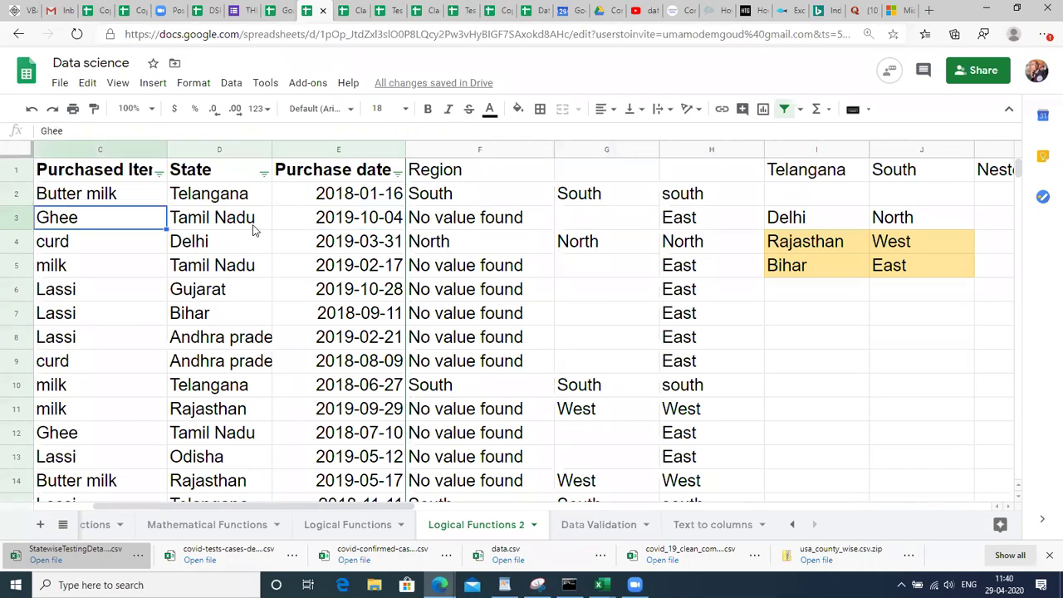
key("Right")
key("Right")
key("Right")
key("Right")
key("Right")
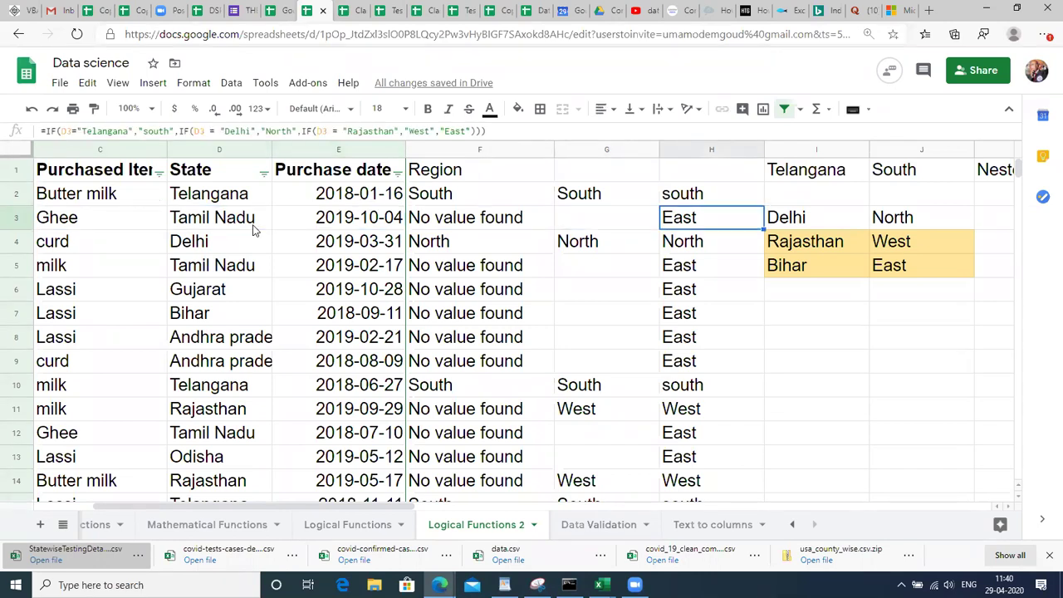
key("Up")
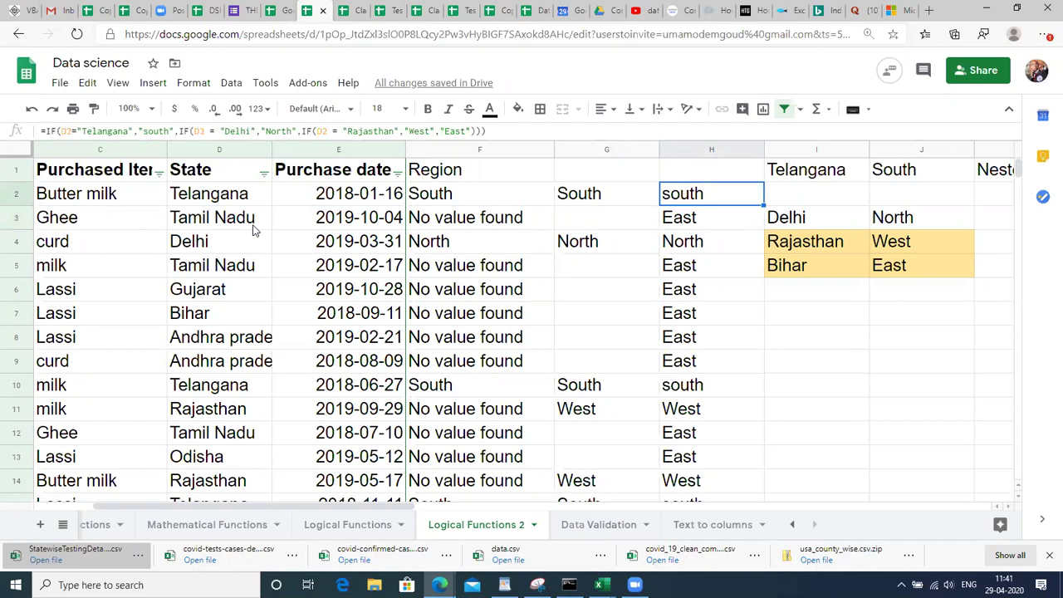
left_click(188, 203)
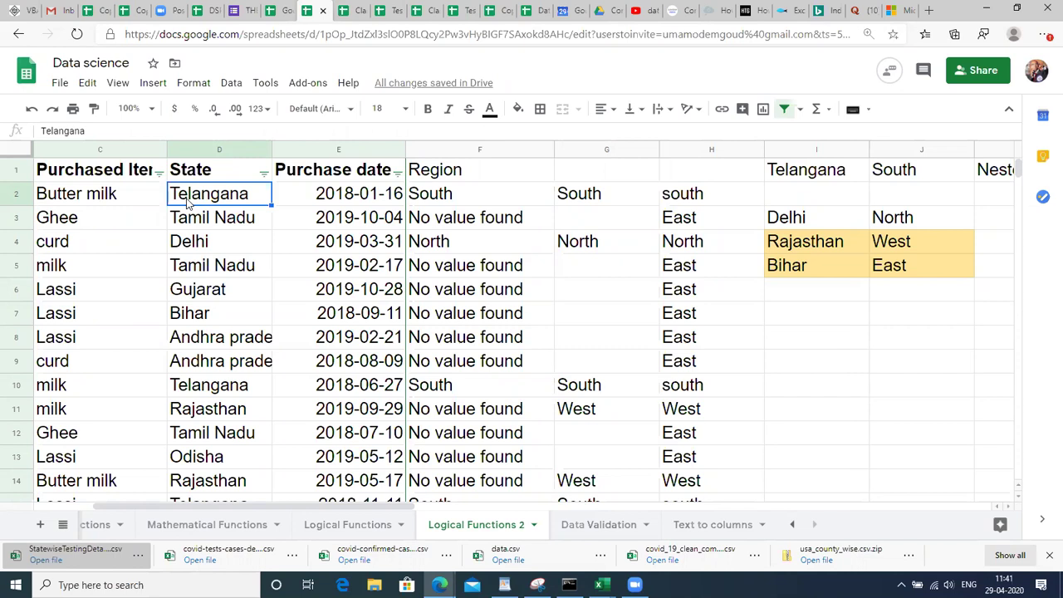
left_click(211, 150)
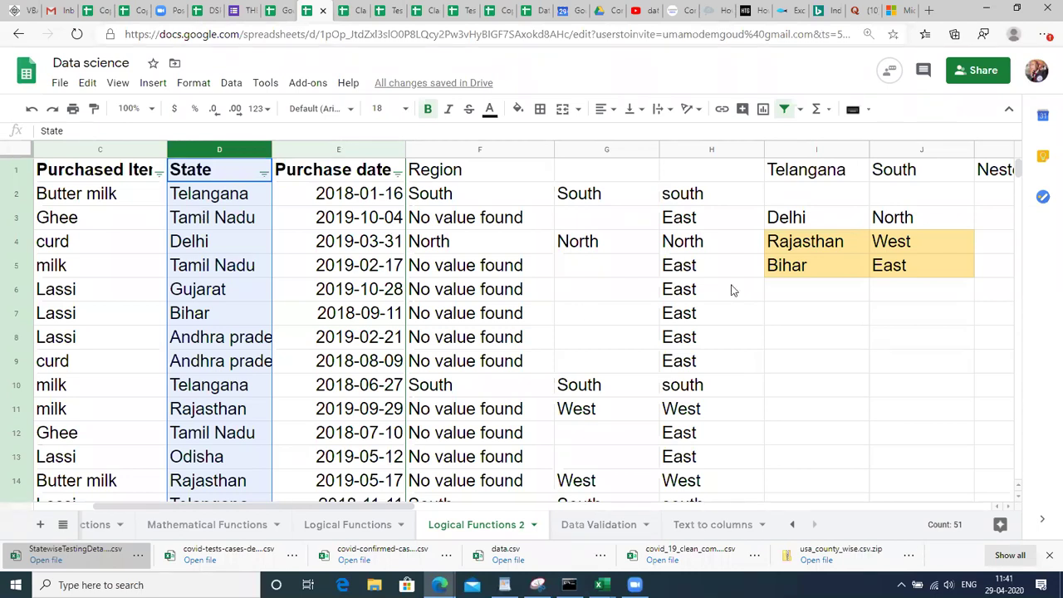
Append IF(D2 = "Bihar","East","") as the last nested clause in H2's formula.
double_click(691, 193)
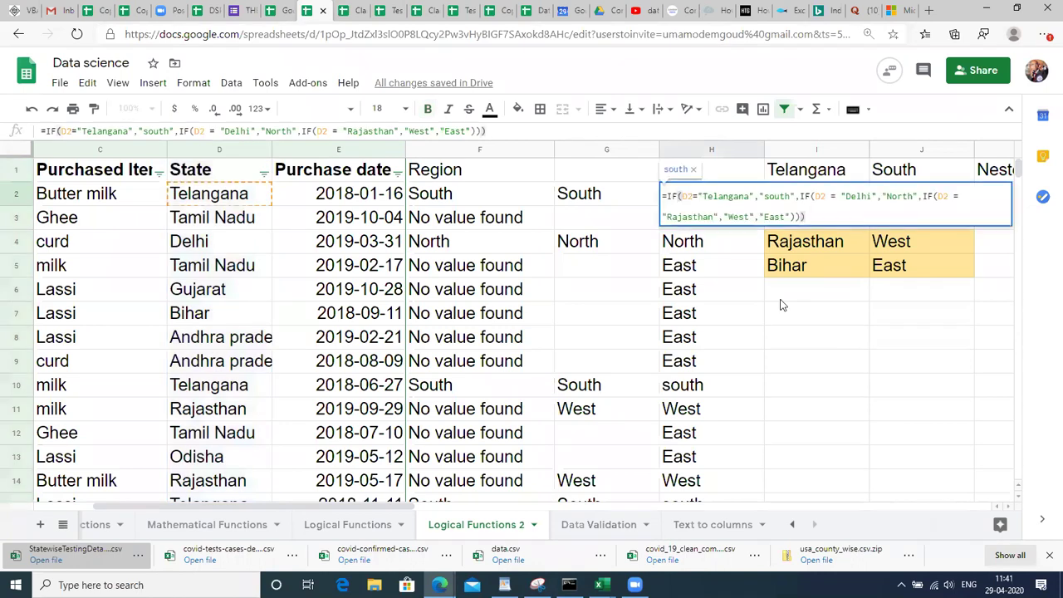
key("BackSpace")
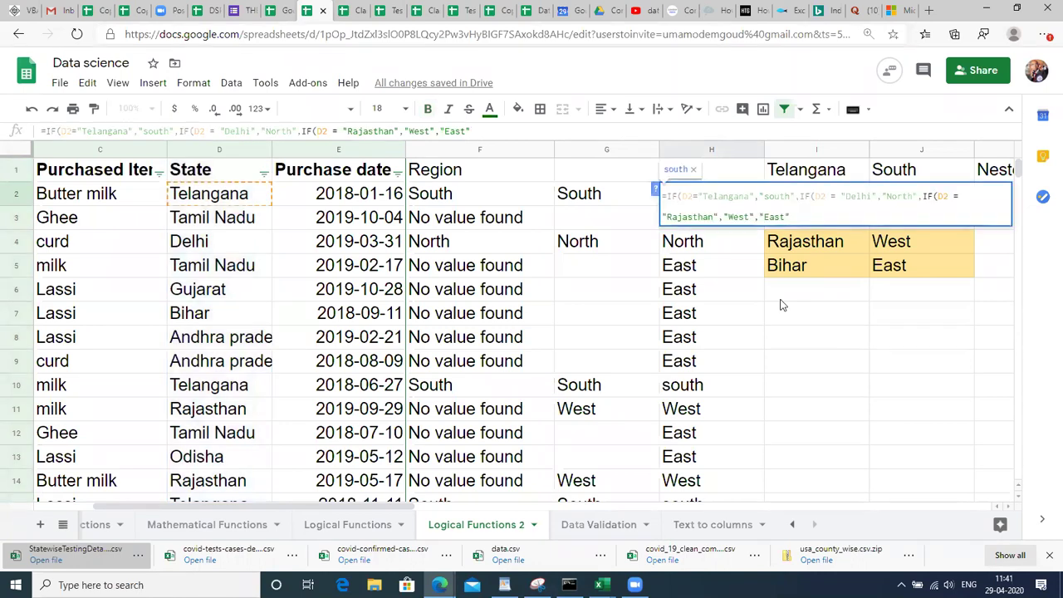
type(",IF(")
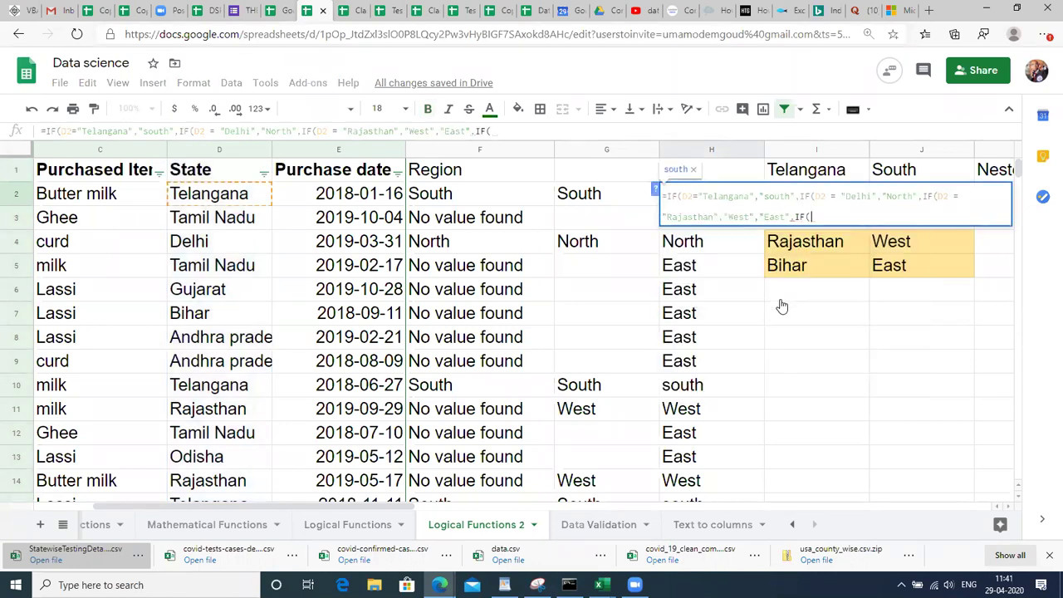
type("D2 = ")
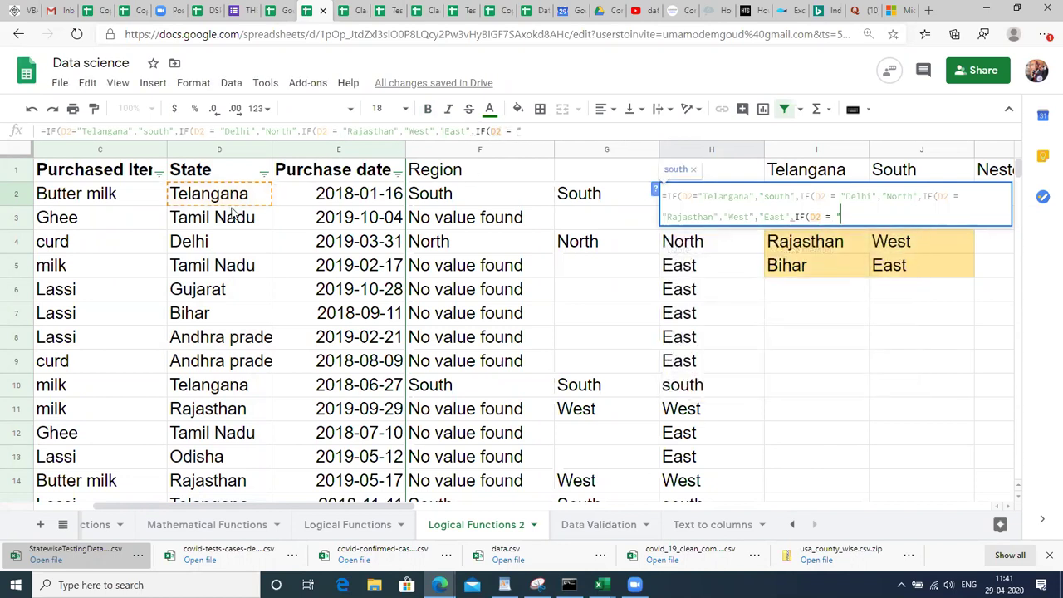
type("\"Bi")
type("har")
type("\",")
type("\"East")
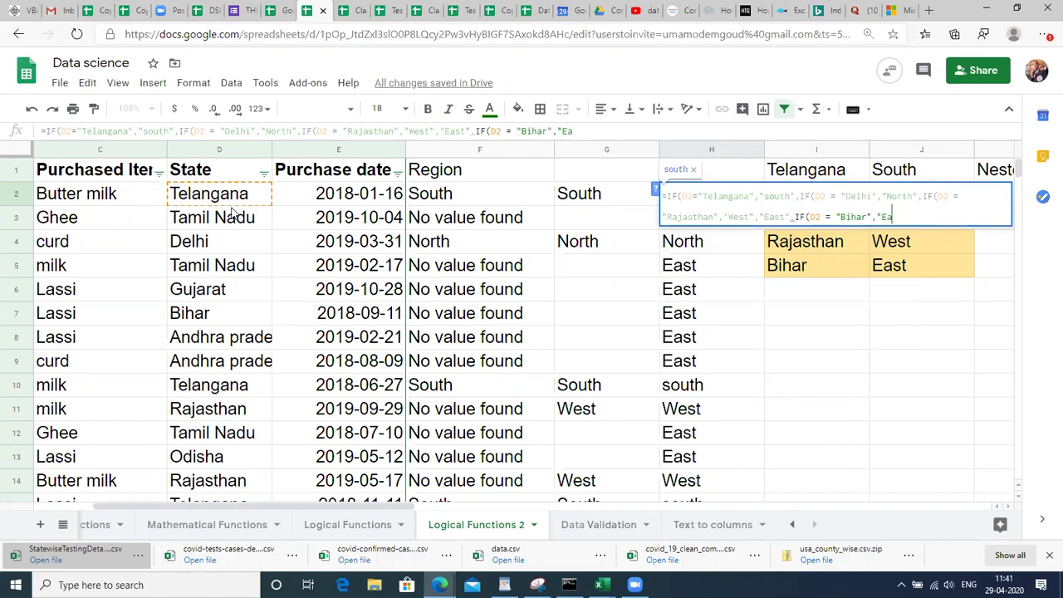
type("\",\"\")))")
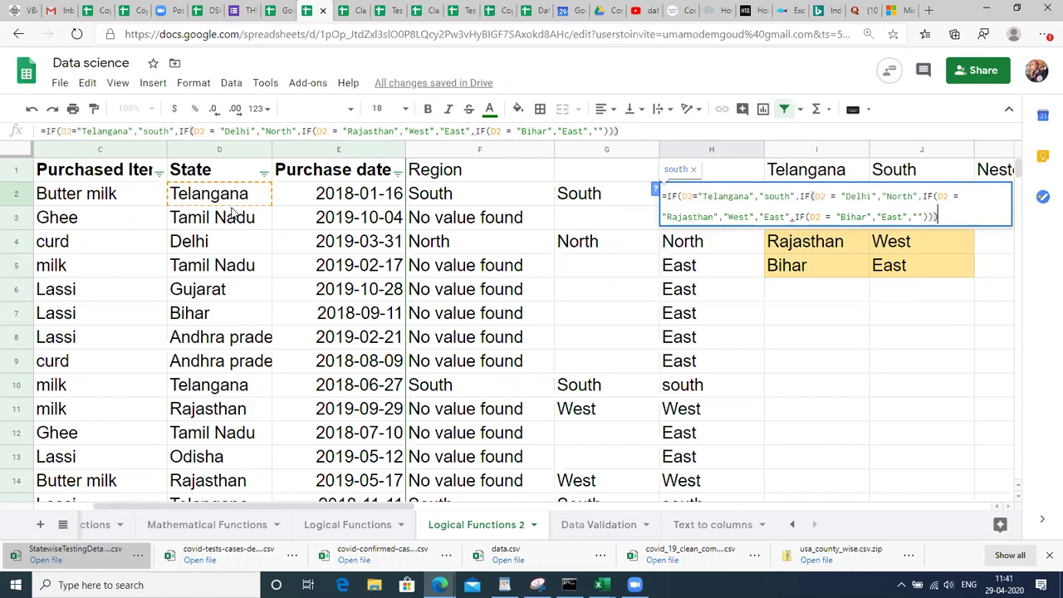
type(")")
Enter the four-level IF in H2 and fill it down through H51.
key("Return")
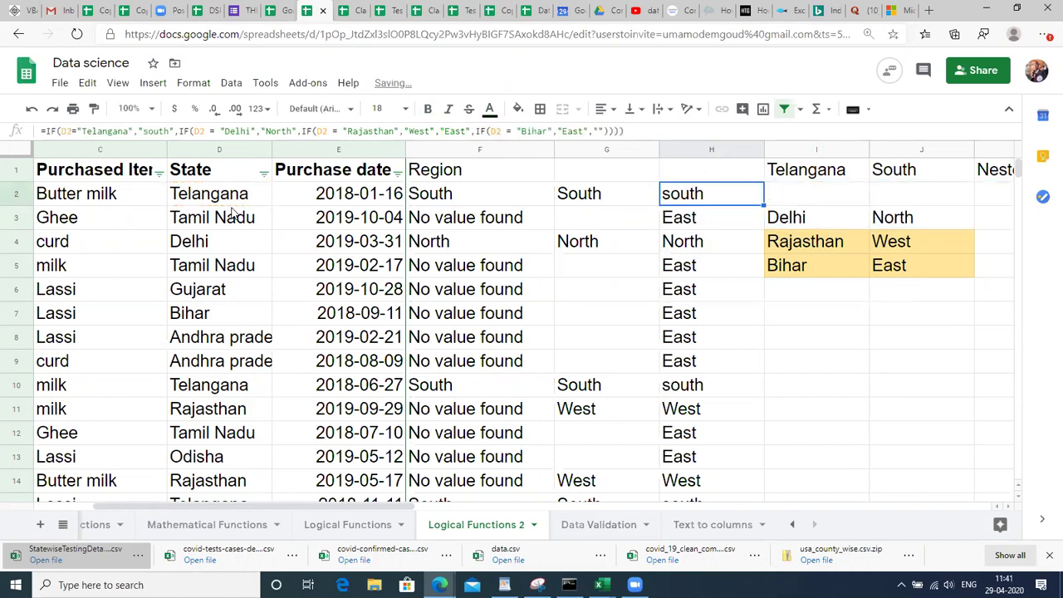
key("Left")
key("Left")
key("Left")
key("Right")
key("ctrl+Down")
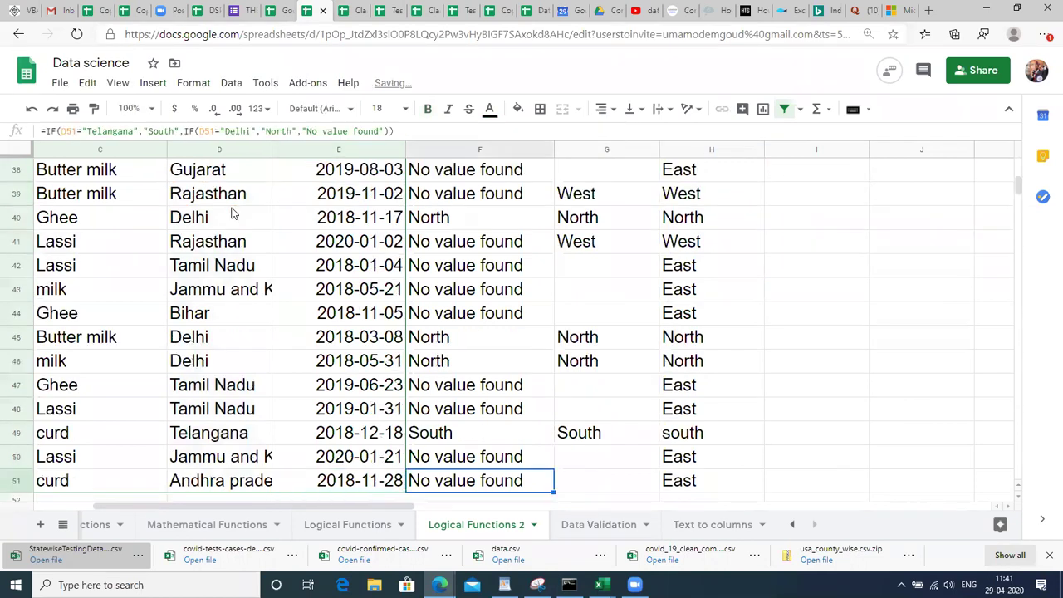
key("Right")
key("Right")
key("ctrl+shift+Up")
key("ctrl+d")
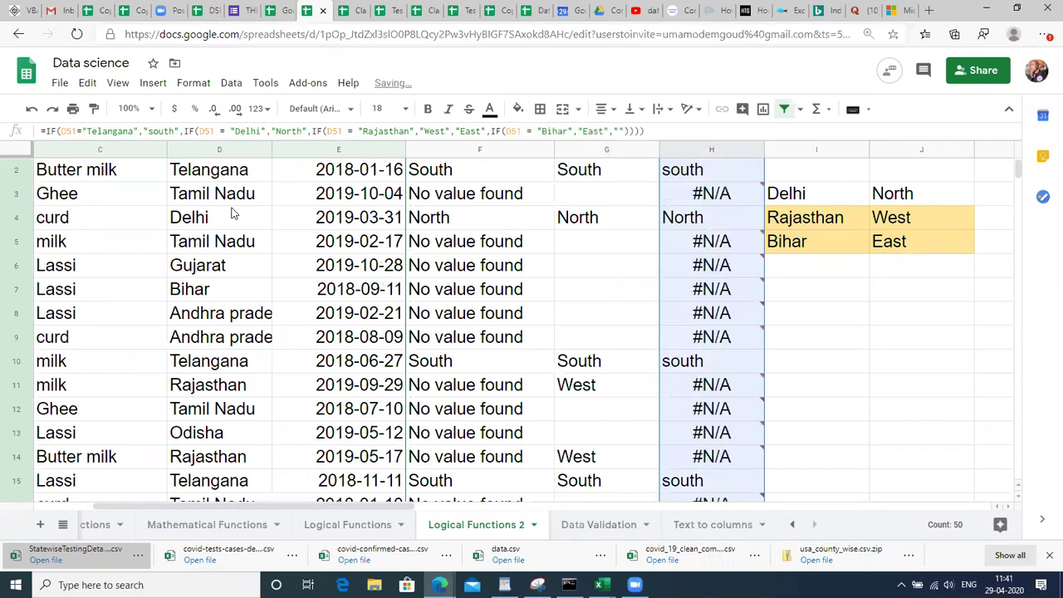
key("Down")
key("Up")
key("ctrl+Up")
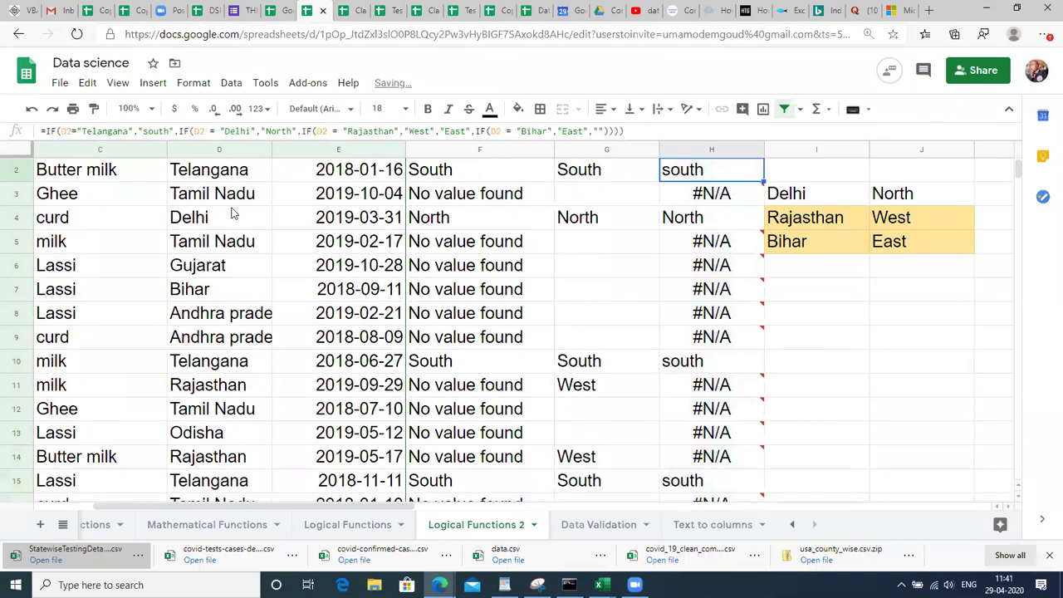
key("Up")
key("Down")
key("Up")
key("Down")
Correct H2's formula by deleting the surplus "East", argument and adding a closing bracket.
key("Return")
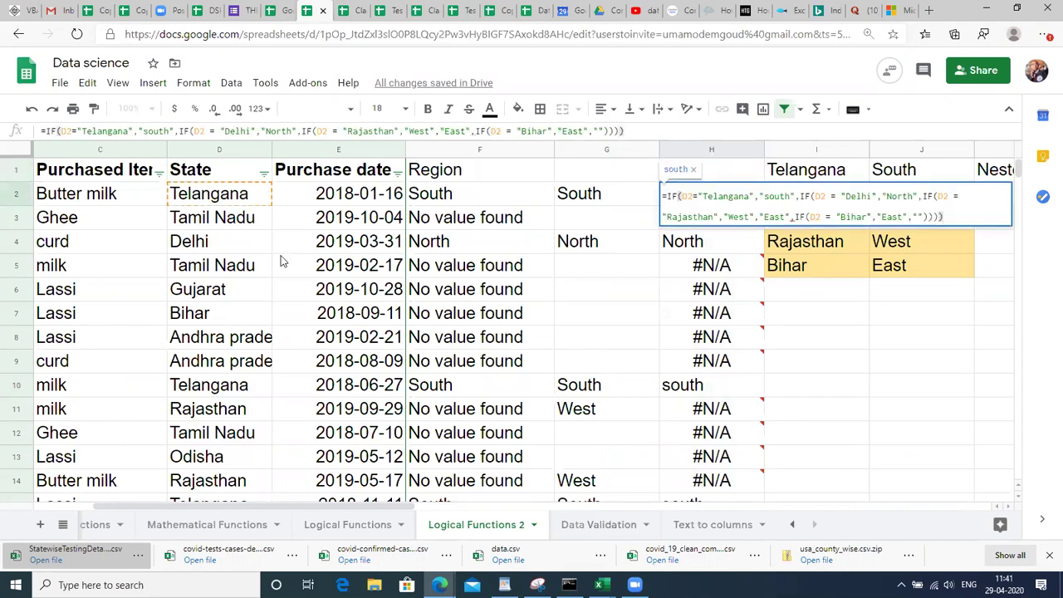
key("Return")
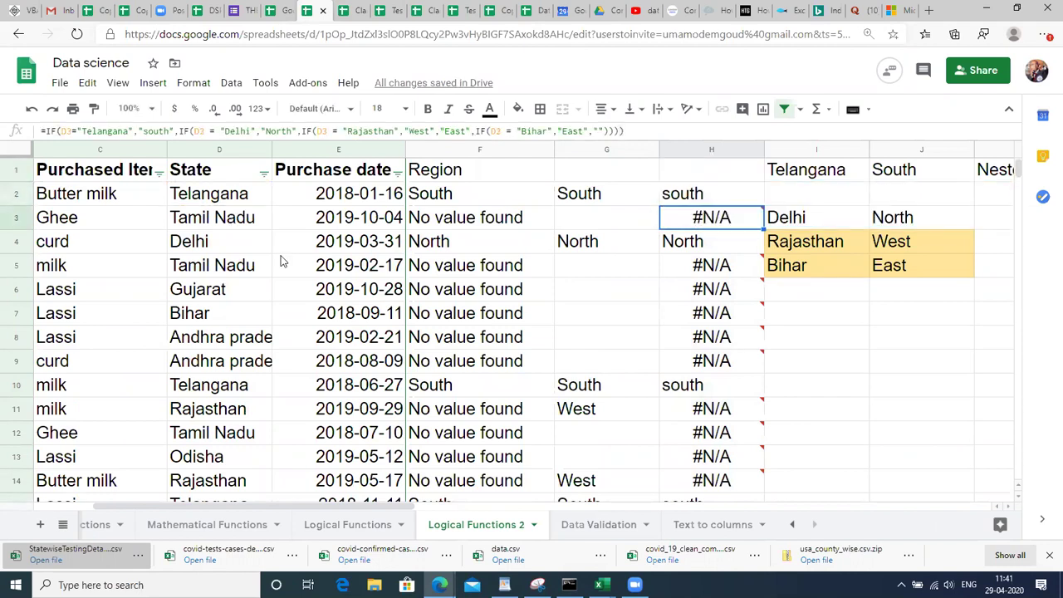
mouse_move(736, 211)
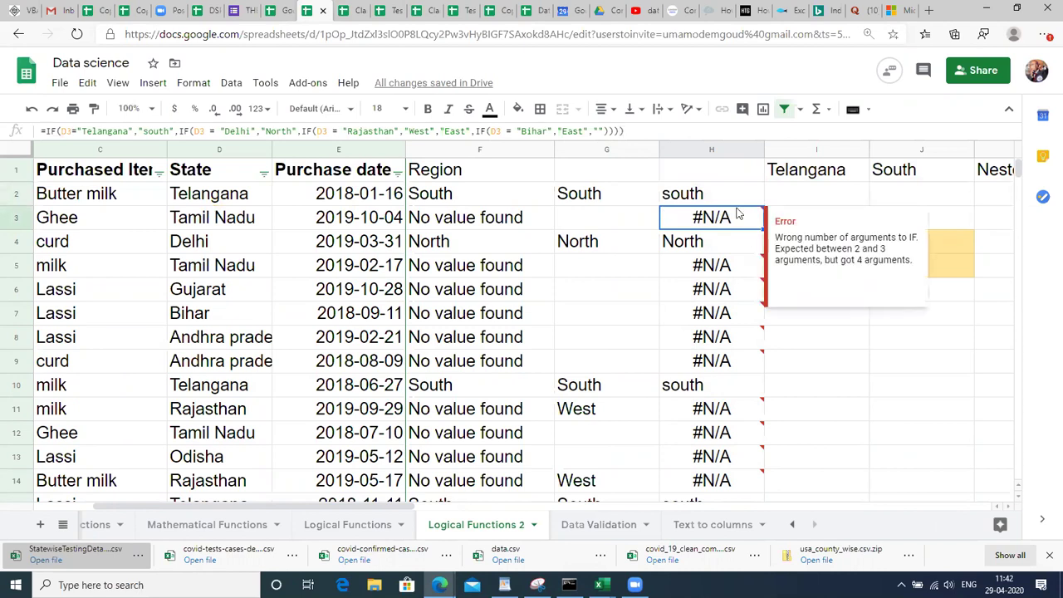
left_click(721, 200)
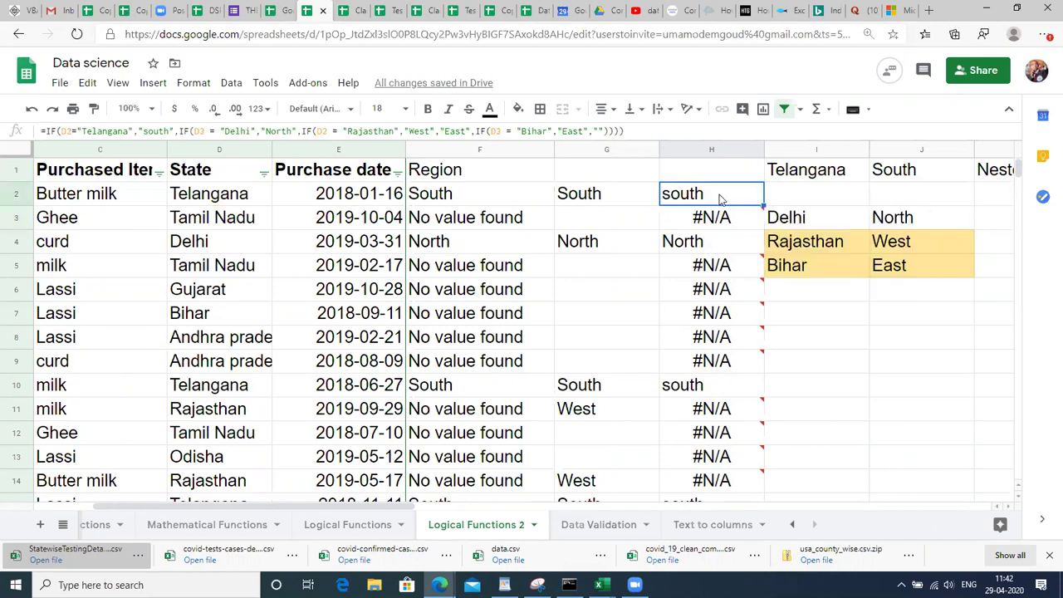
key("Left")
key("Left")
key("Right")
left_click(721, 199)
double_click(721, 199)
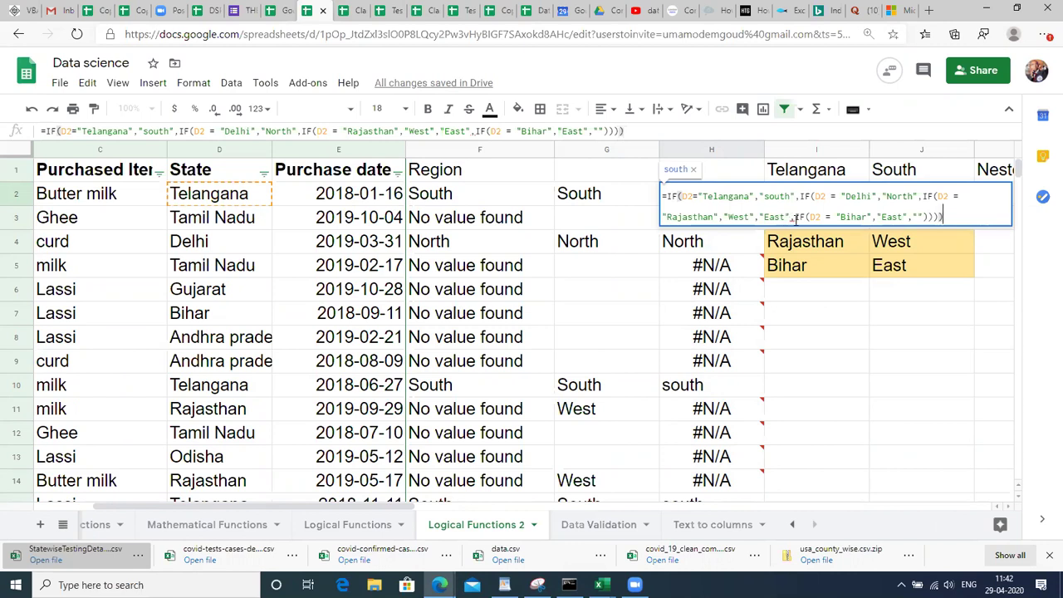
left_click(793, 218)
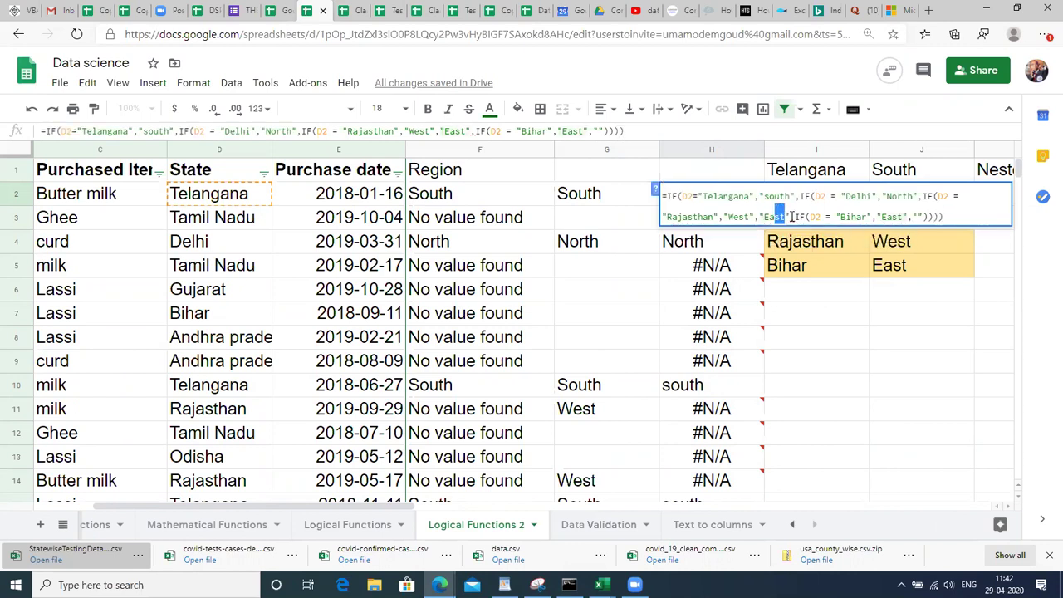
key("shift+Left")
key("shift+Left")
key("shift+Left")
key("shift+Left")
key("shift+Left")
key("shift+Left")
key("shift+Left")
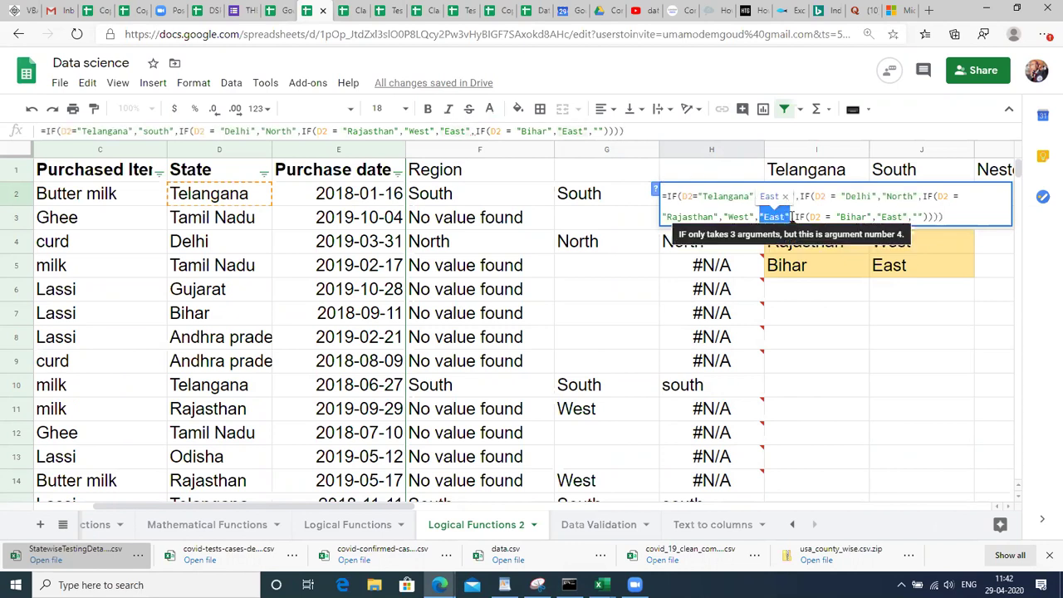
key("BackSpace")
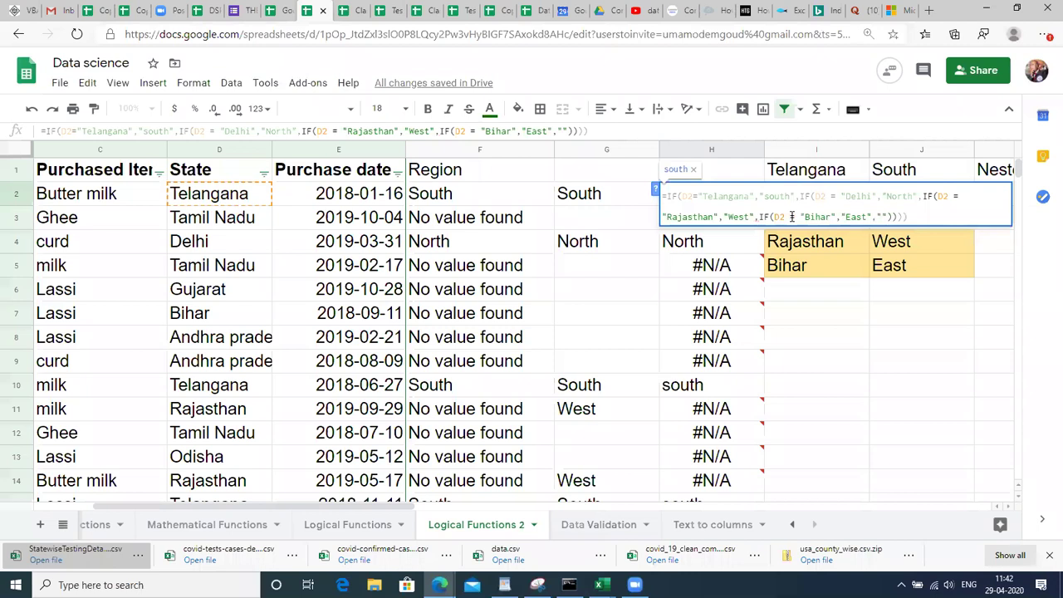
type(")")
key("Return")
Refill the corrected formula down column H and check the results.
key("Up")
key("Left")
key("Left")
key("Left")
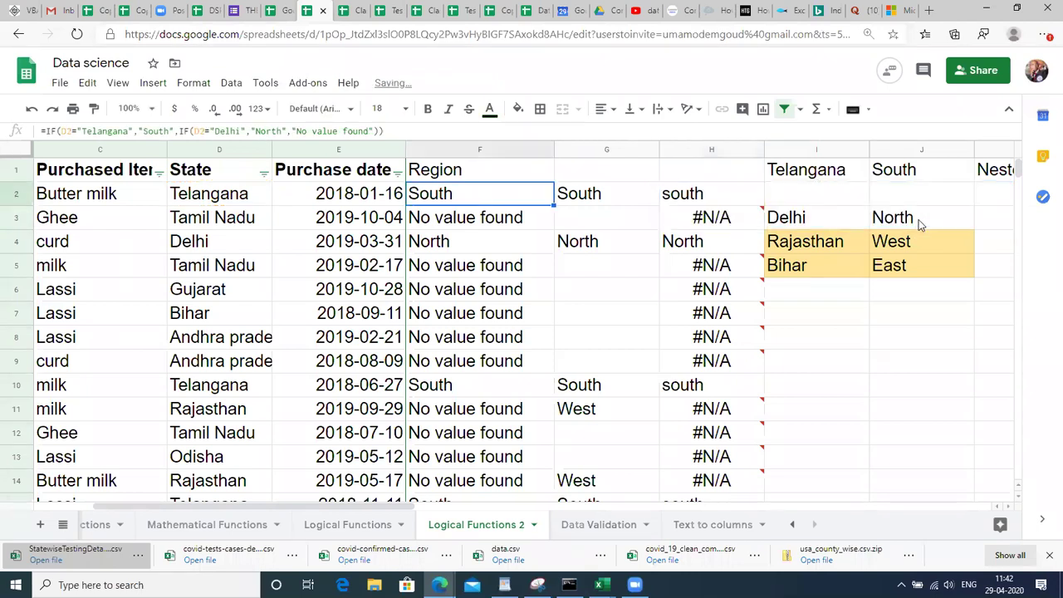
key("Down")
key("ctrl+Down")
key("Right")
key("Right")
key("Right")
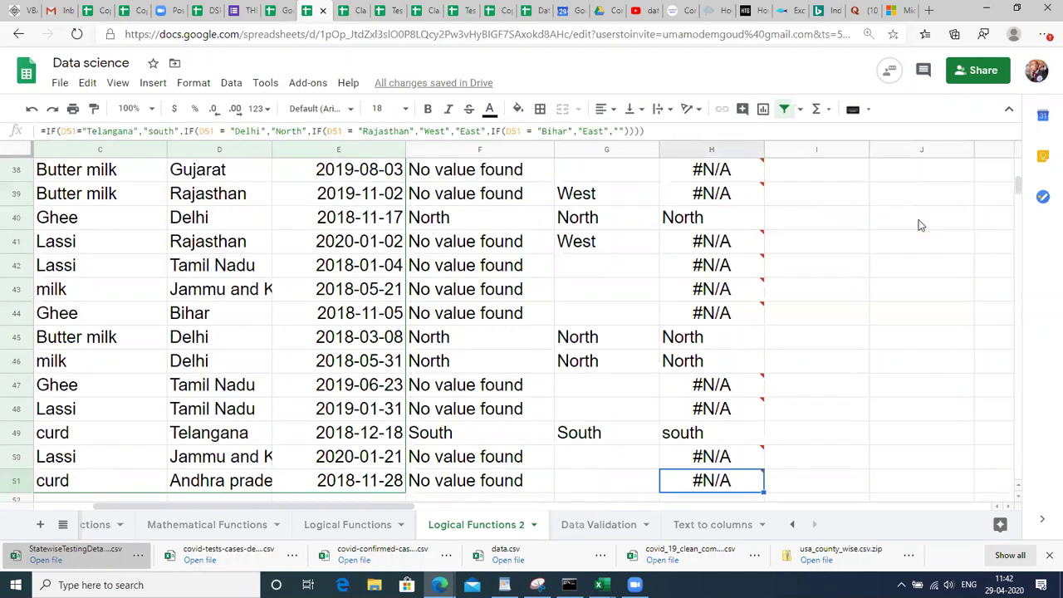
key("ctrl+shift+Up")
key("ctrl+d")
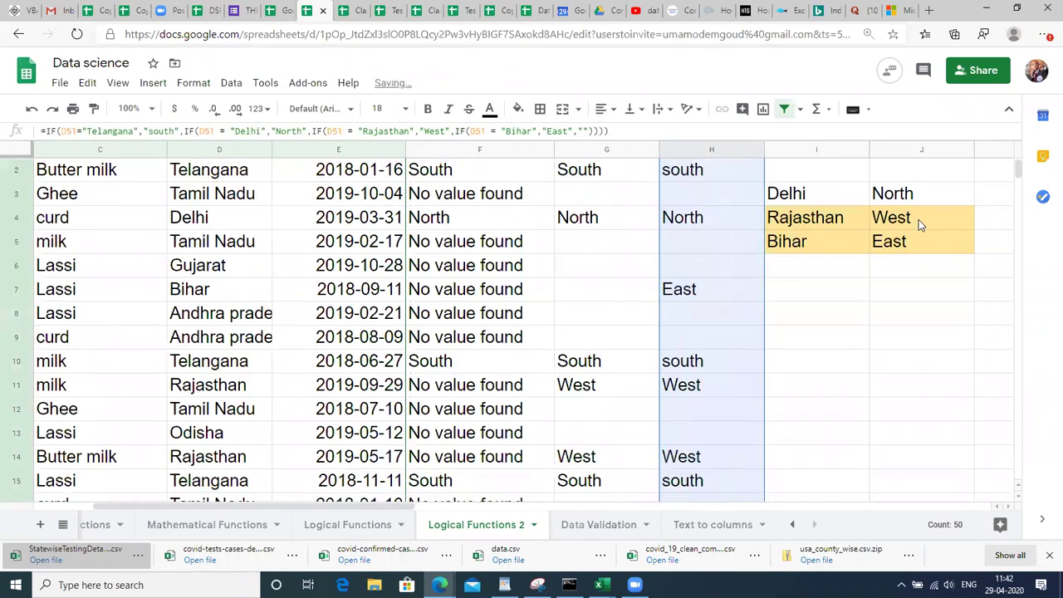
key("Down")
key("Up")
key("Up")
key("Up")
key("ctrl+Up")
key("ctrl+Up")
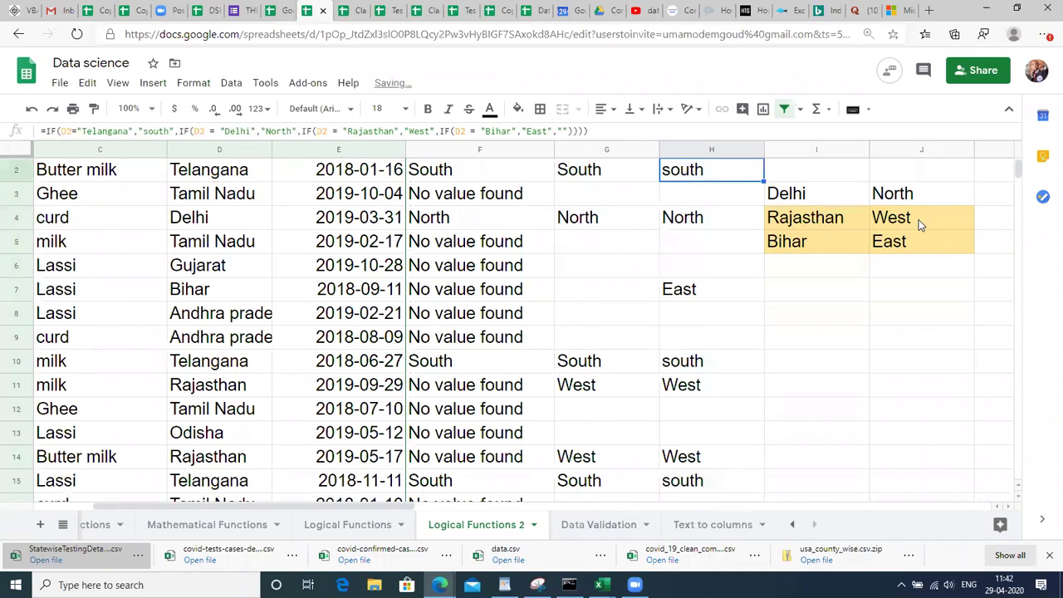
key("Down")
key("Down")
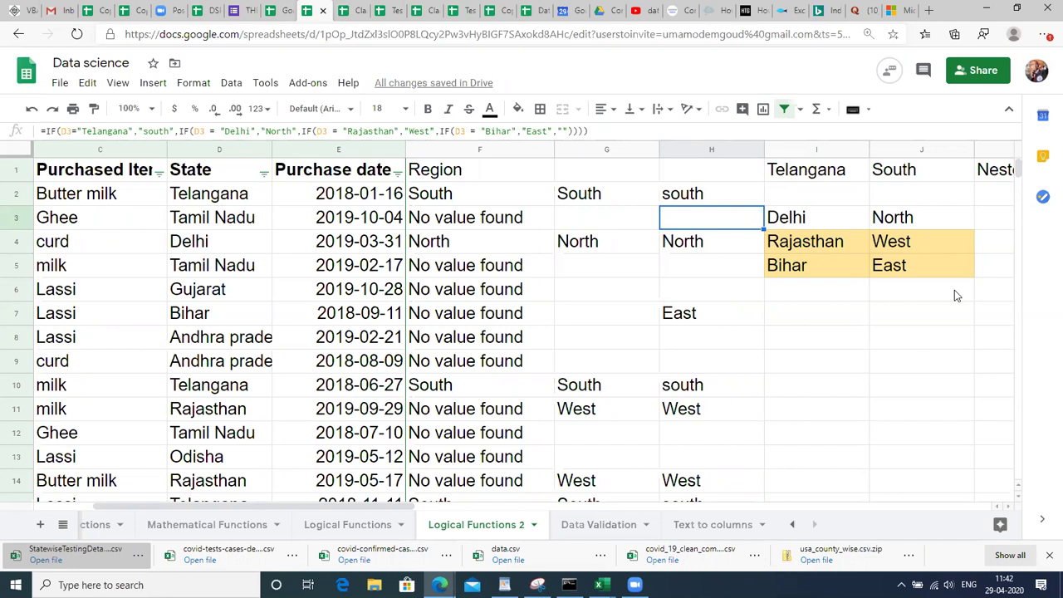
Insert two blank columns before column I, shifting the lookup table to column K.
left_click(721, 151)
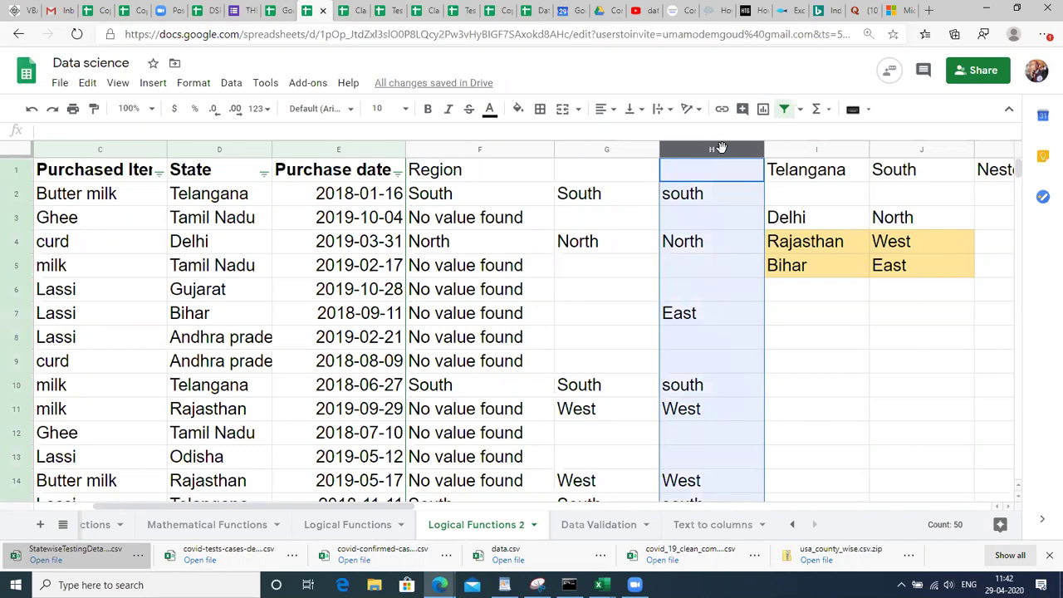
key("Right")
left_click(804, 150)
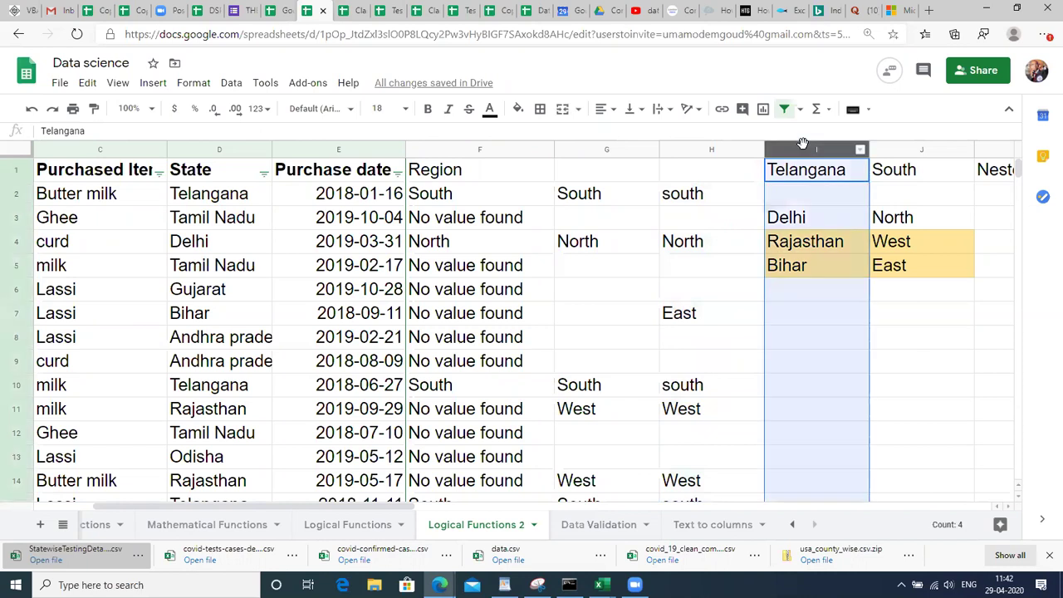
key("ctrl+alt+equal")
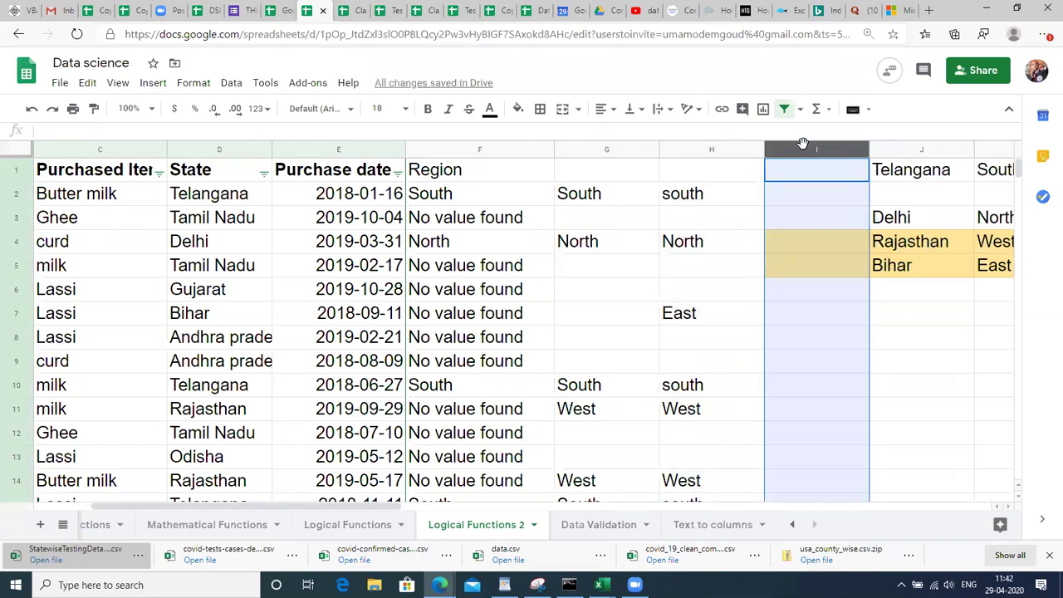
key("ctrl+alt+equal")
key("Right")
key("Right")
key("Right")
key("Right")
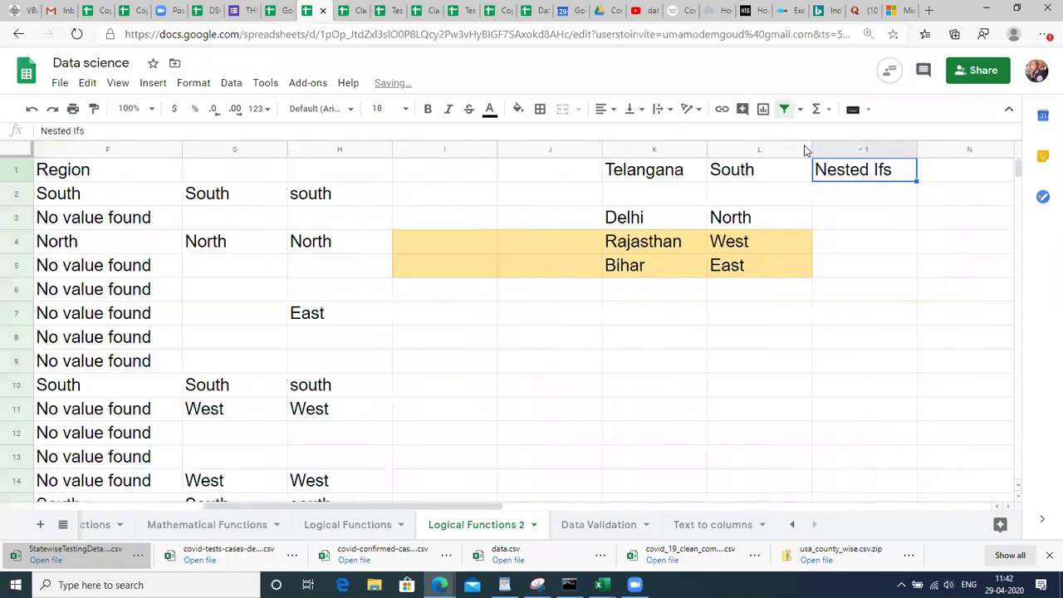
key("Left")
key("Left")
key("Left")
key("Left")
key("Left")
key("Left")
key("Left")
key("Left")
key("Left")
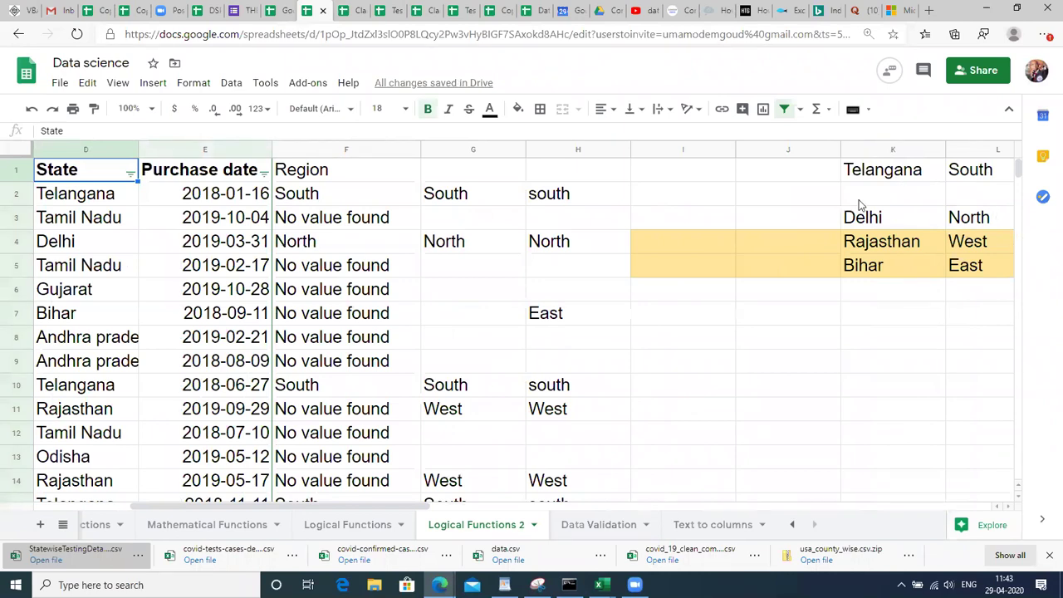
Enter a "States" heading in K7 and Telangana in K8.
left_click(918, 176)
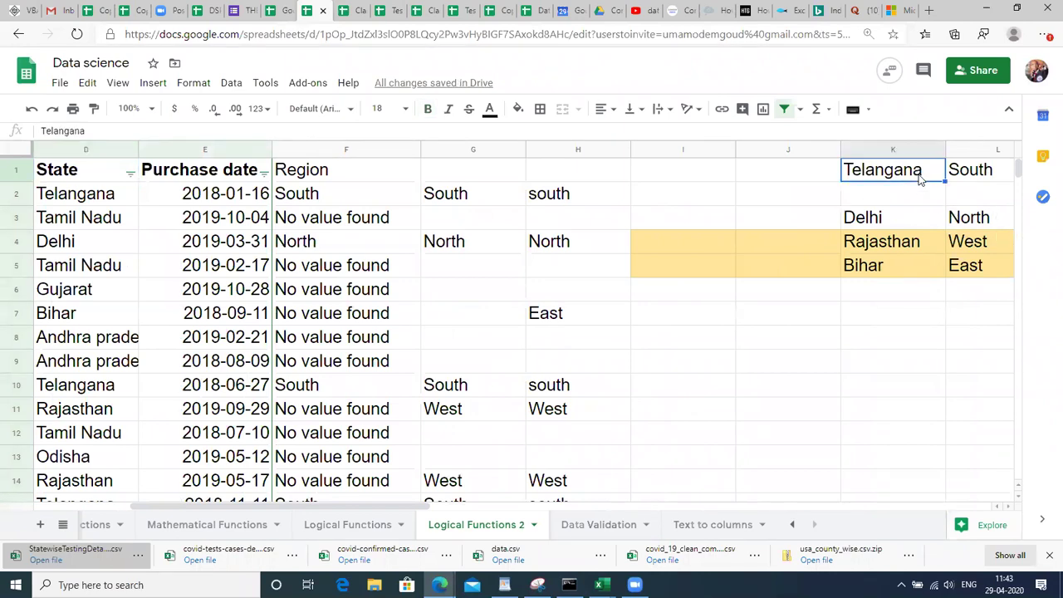
key("Down")
key("Down")
key("Down")
key("Down")
key("Down")
key("Down")
key("Down")
key("Up")
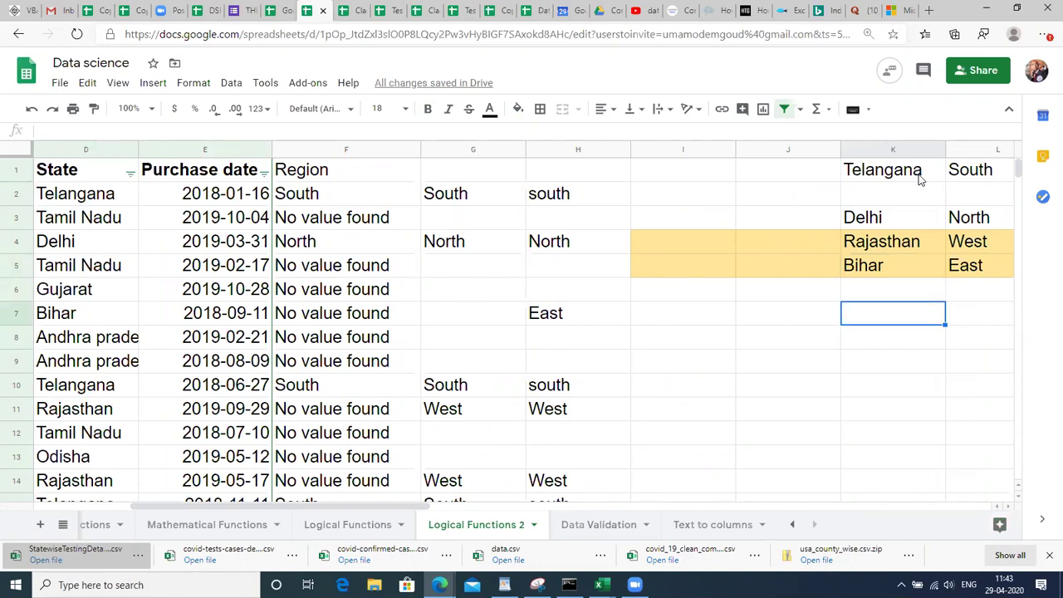
type("States")
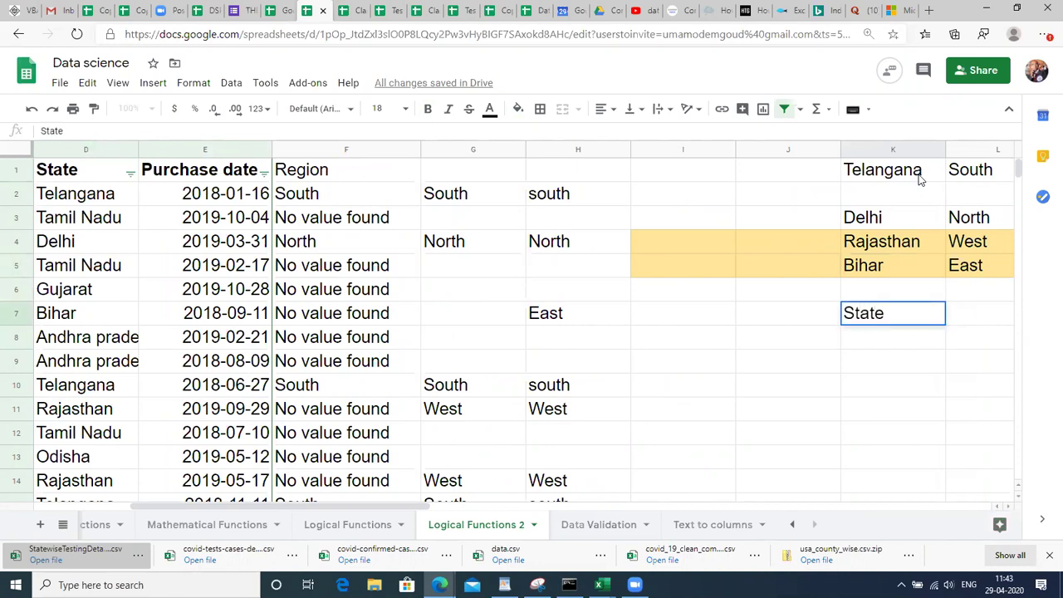
key("Return")
scroll(918, 176, "right", 3)
key("Up")
key("Down")
type("Teala")
key("BackSpace")
key("BackSpace")
key("BackSpace")
type("langana")
key("Return")
Add Tamil Nadu to the States list in K9.
type("\\")
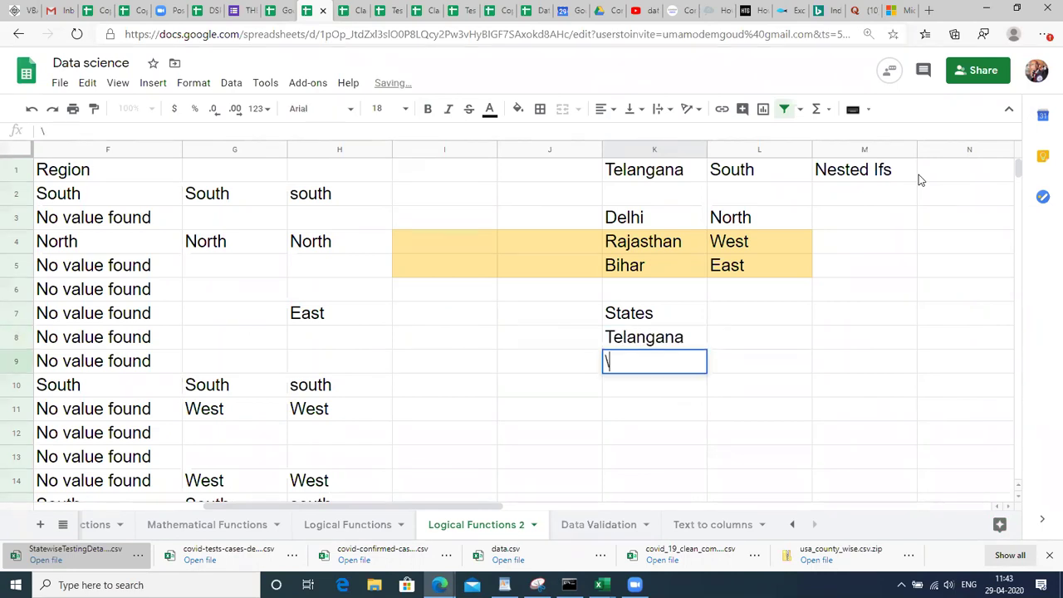
key("BackSpace")
type("Tamil Nadu")
key("Return")
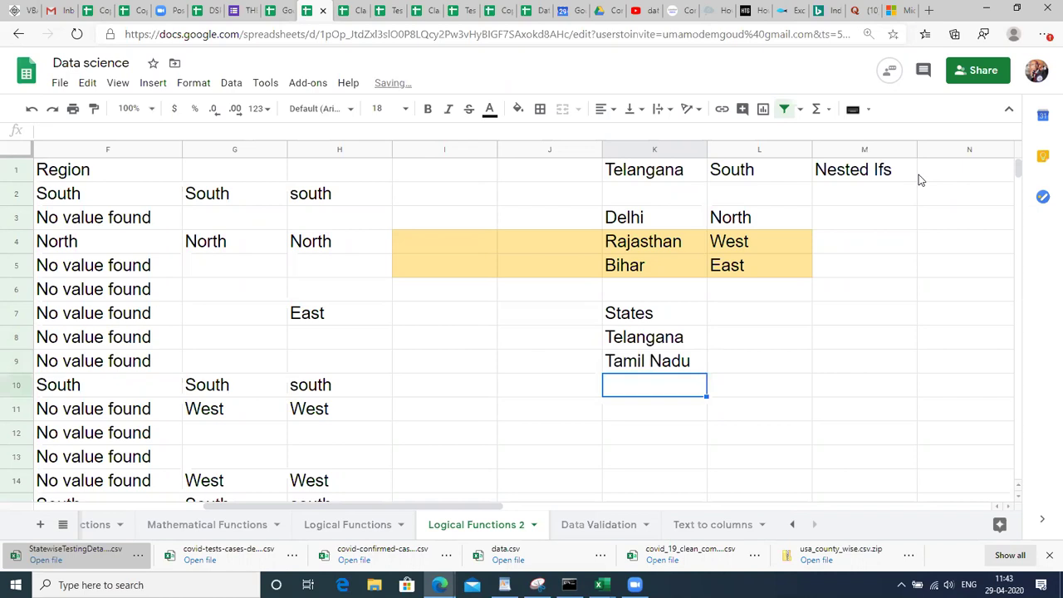
Copy Andhra pradesh from the State column and paste it into K10.
key("Left")
key("Left")
key("Left")
key("Left")
key("Left")
key("Left")
key("Left")
key("Left")
key("Left")
key("Left")
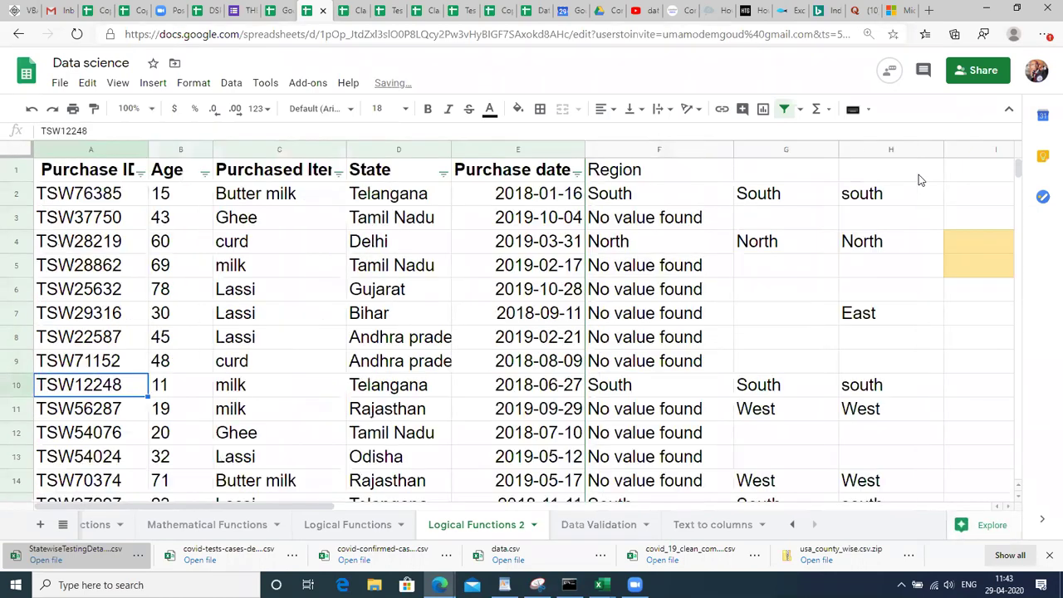
key("Right")
key("Right")
key("Right")
key("Down")
key("Up")
key("Up")
key("Up")
key("ctrl+c")
key("Right")
key("Right")
key("Right")
key("Right")
key("Right")
key("Right")
key("Right")
key("Left")
key("Left")
key("Right")
key("Right")
key("Down")
key("Down")
key("ctrl+v")
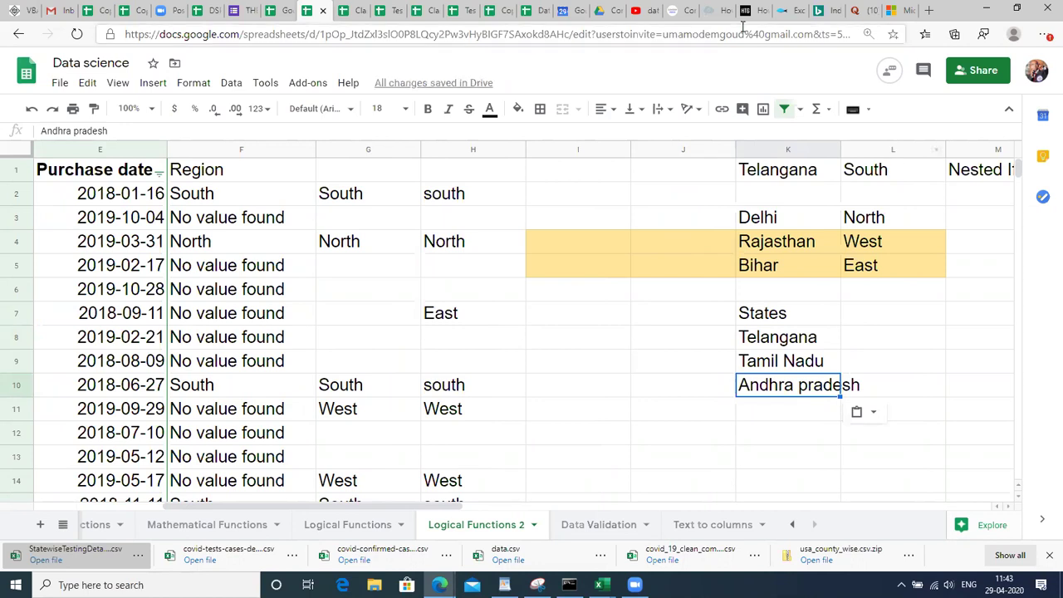
left_click(568, 180)
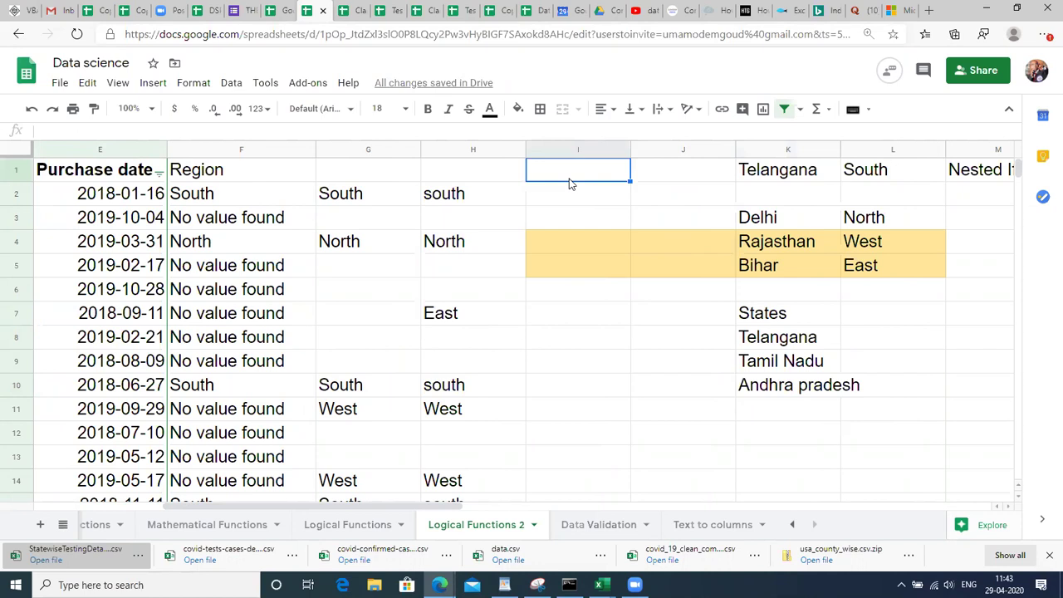
Type the Region heading in I1 and review the State column in row 2.
type("Region")
key("Return")
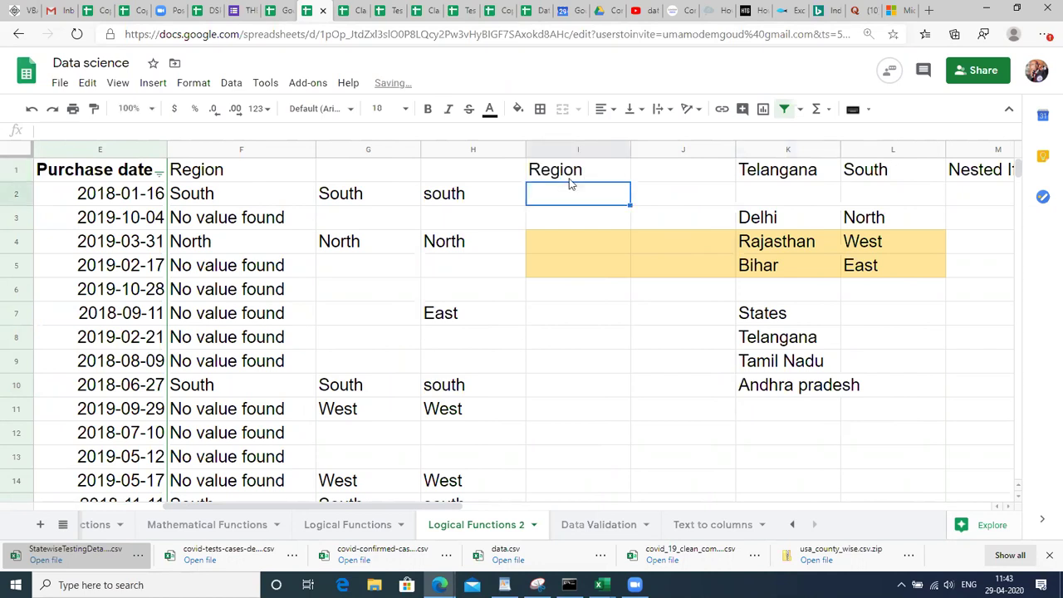
key("Left")
key("Left")
key("Left")
key("Left")
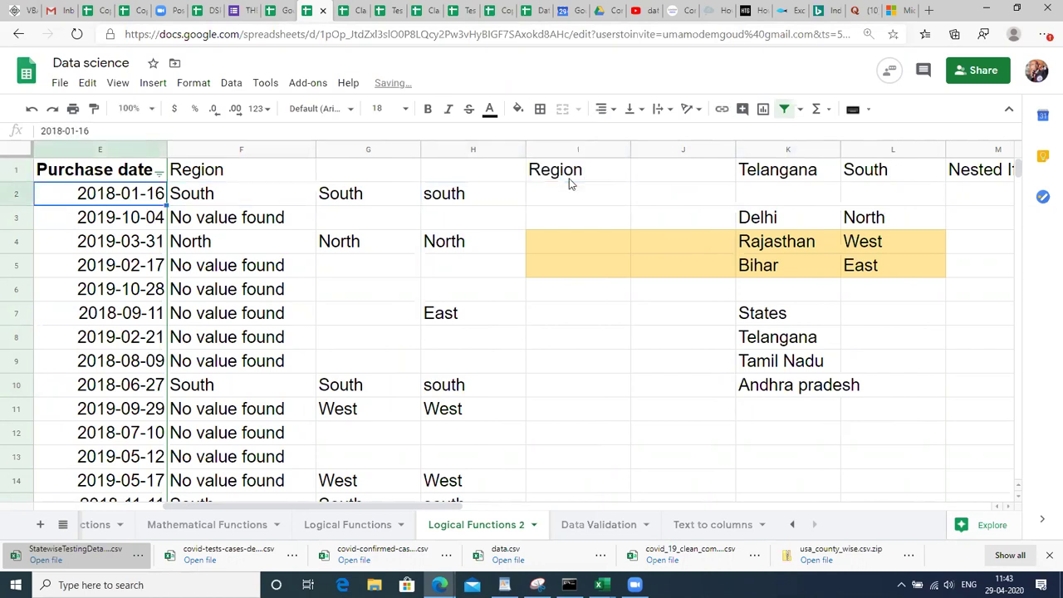
key("Left")
key("Left")
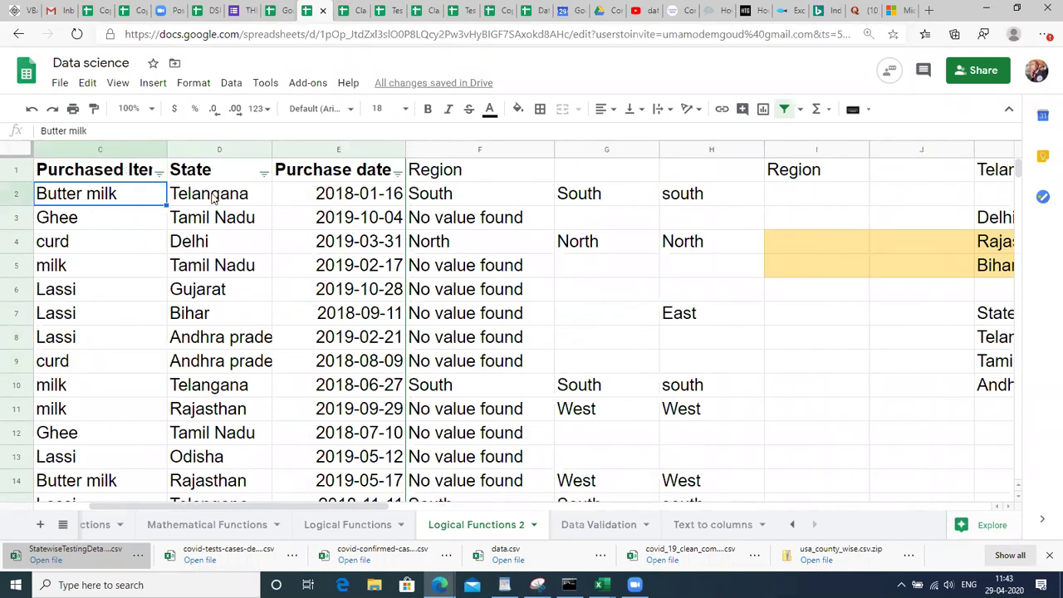
left_click(213, 197)
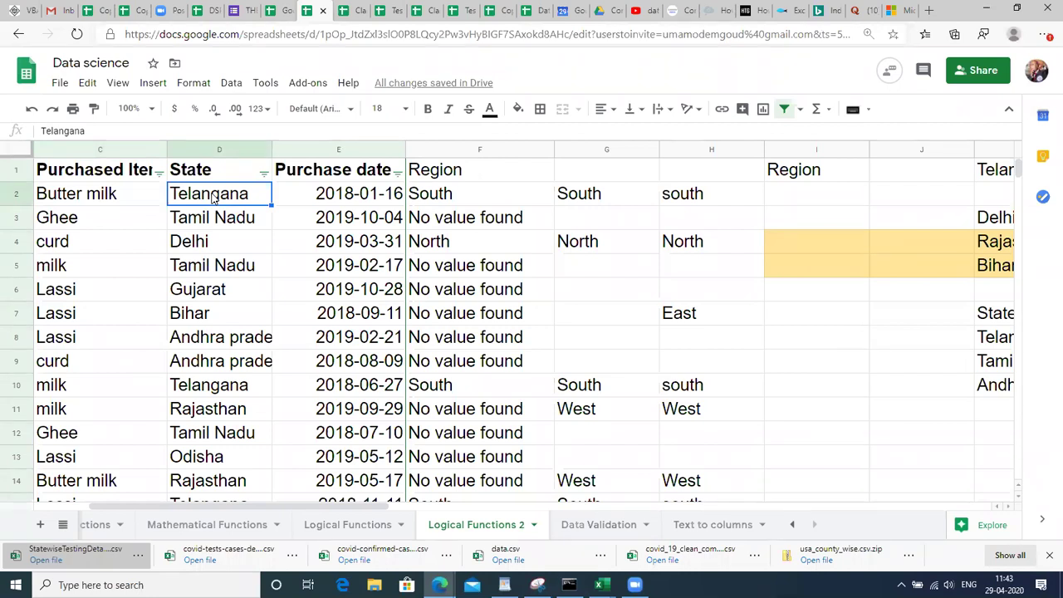
key("Right")
key("Right")
key("Right")
key("Right")
key("Right")
key("Right")
key("Right")
key("Right")
key("Right")
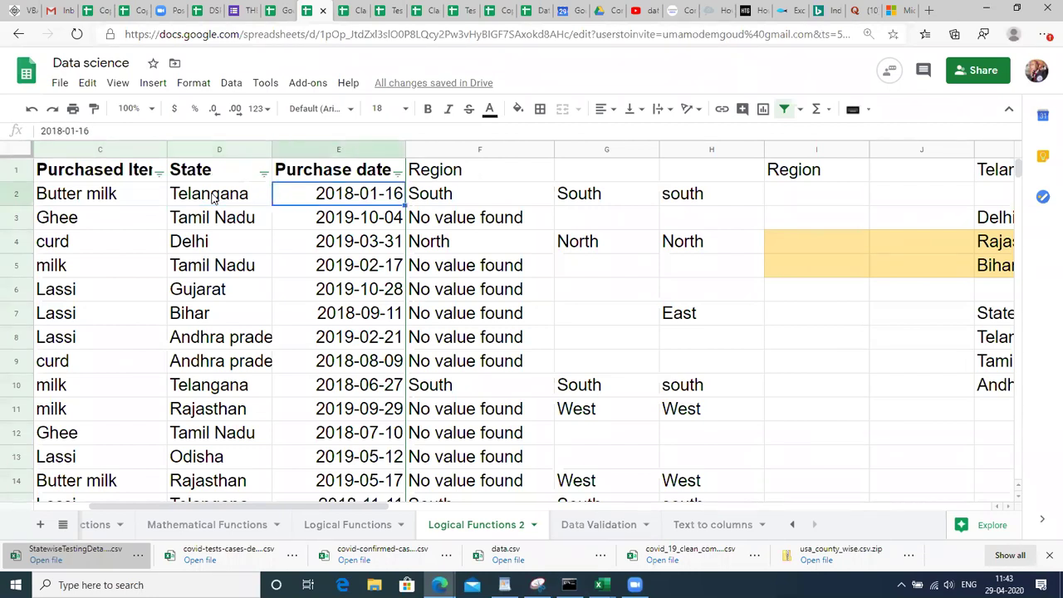
key("Left")
key("Left")
key("Left")
key("Left")
key("Left")
key("Left")
key("Left")
key("Left")
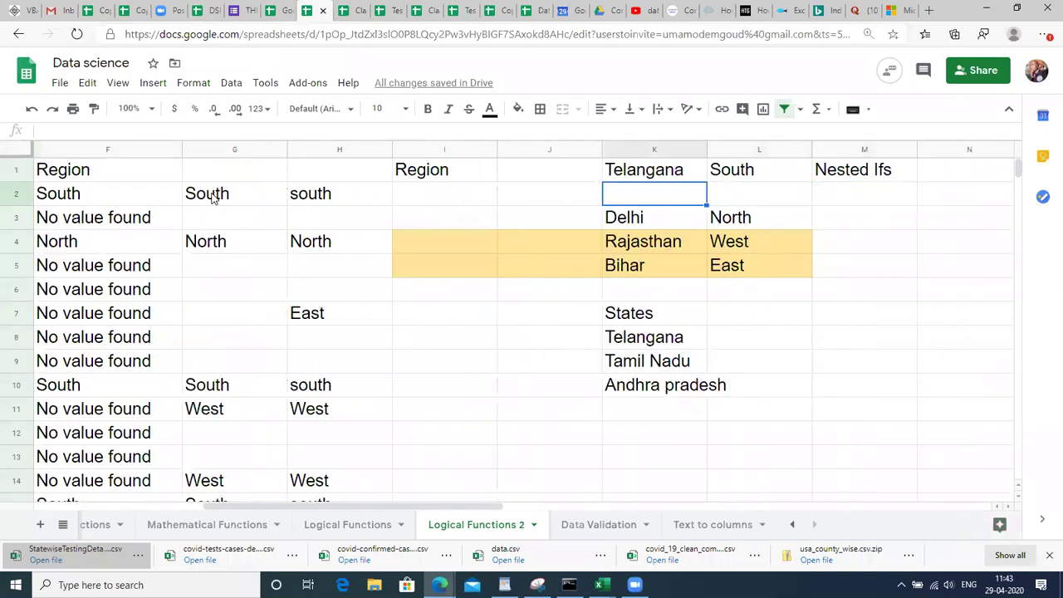
key("Left")
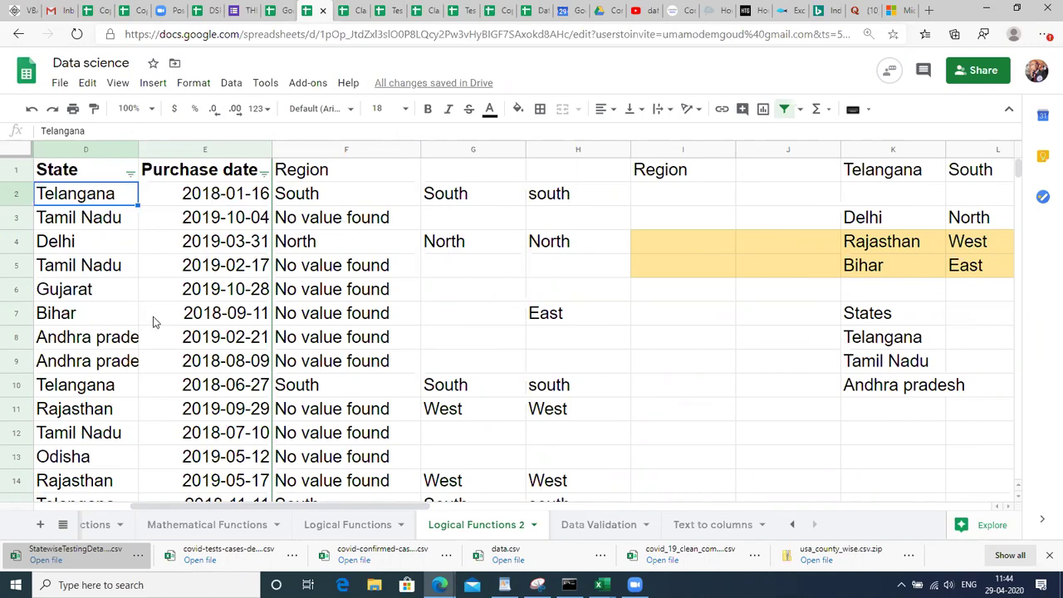
Select cell I2 to begin the Region formula.
left_click(657, 200)
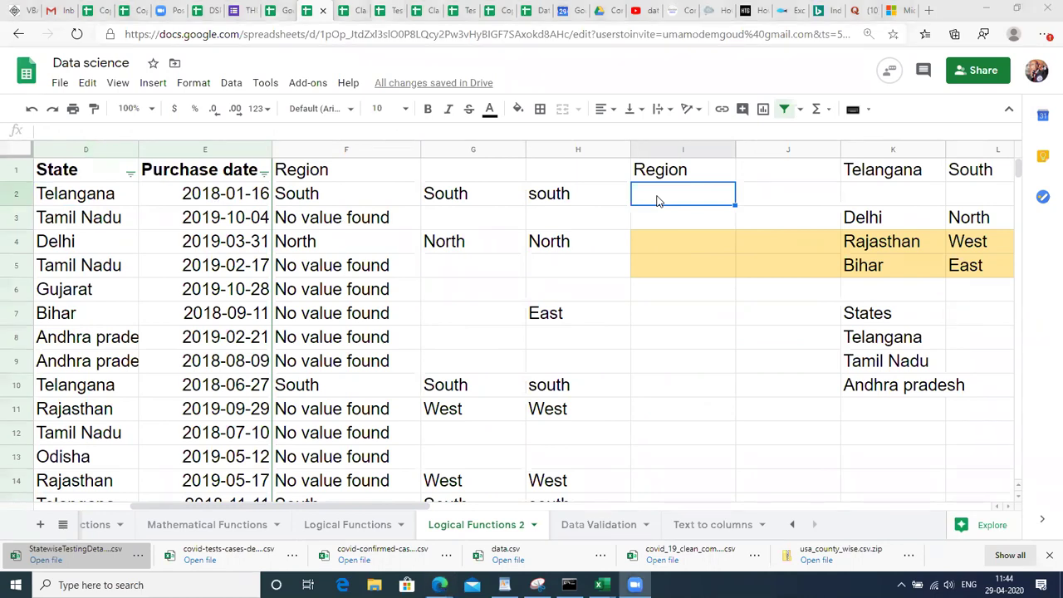
key("alt+Tab")
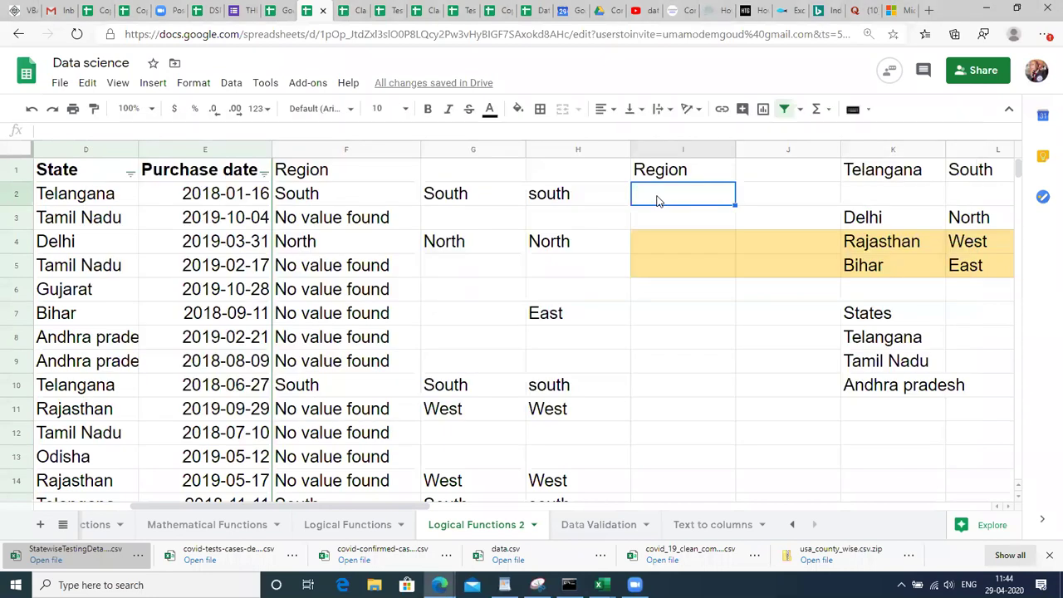
left_click(661, 344)
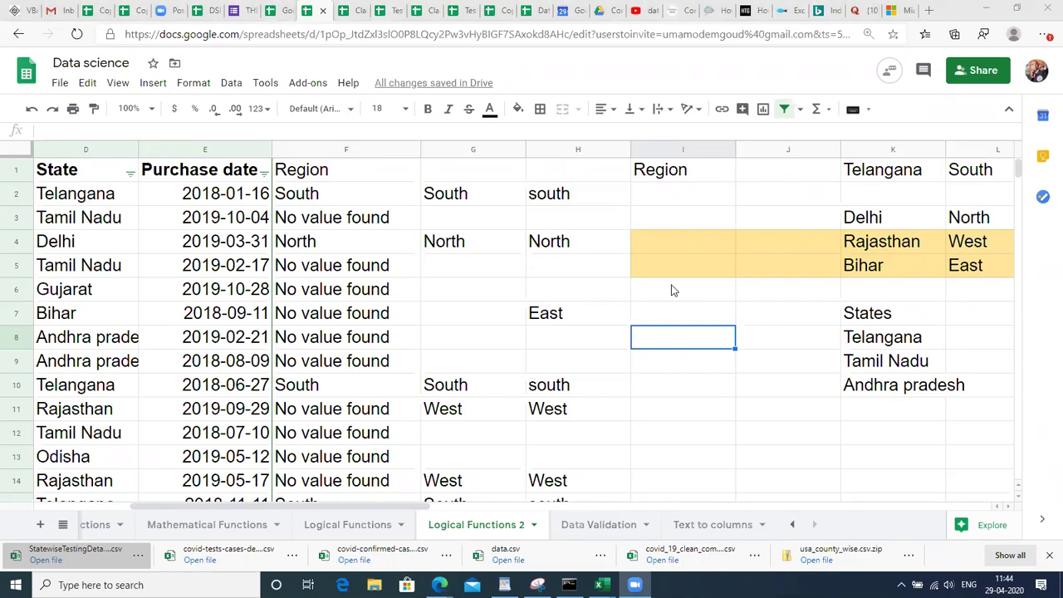
left_click(629, 361)
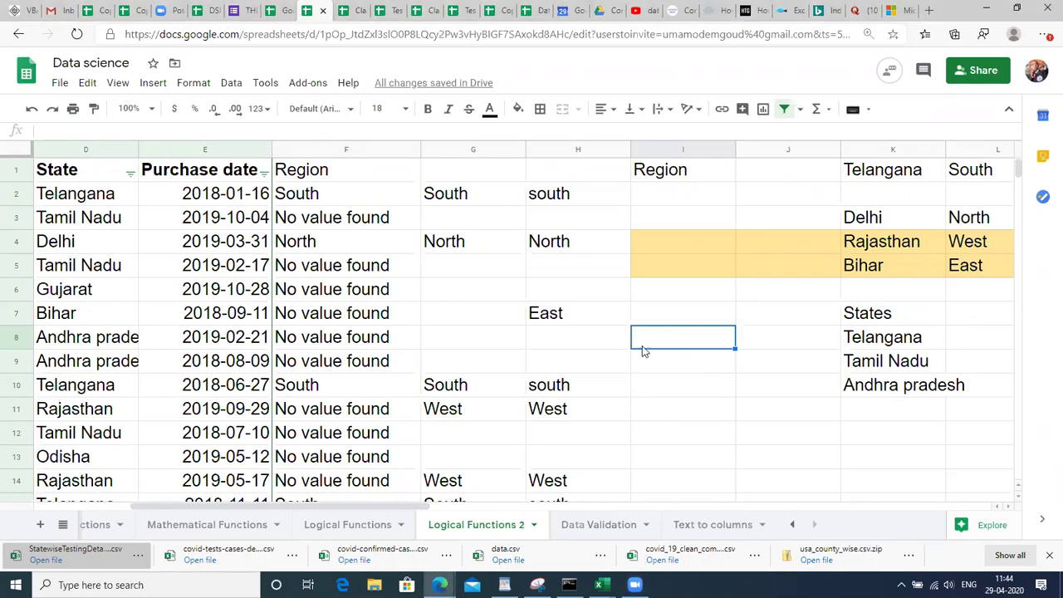
left_click(689, 339)
left_click(699, 203)
Begin I2's formula as =IF(D2="Telangana","South", referencing the State cell.
type("=")
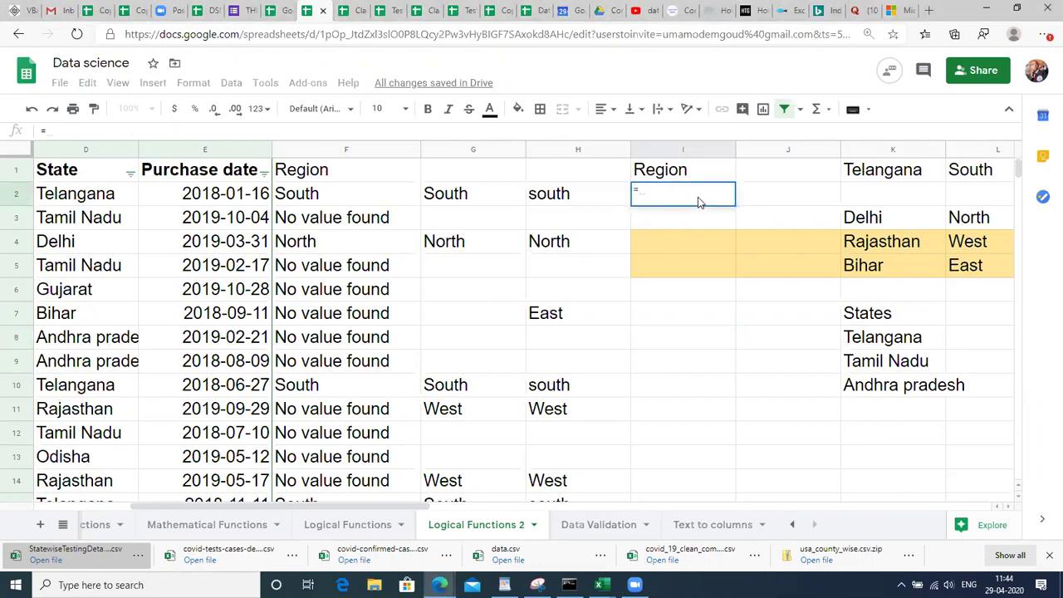
type("IF(")
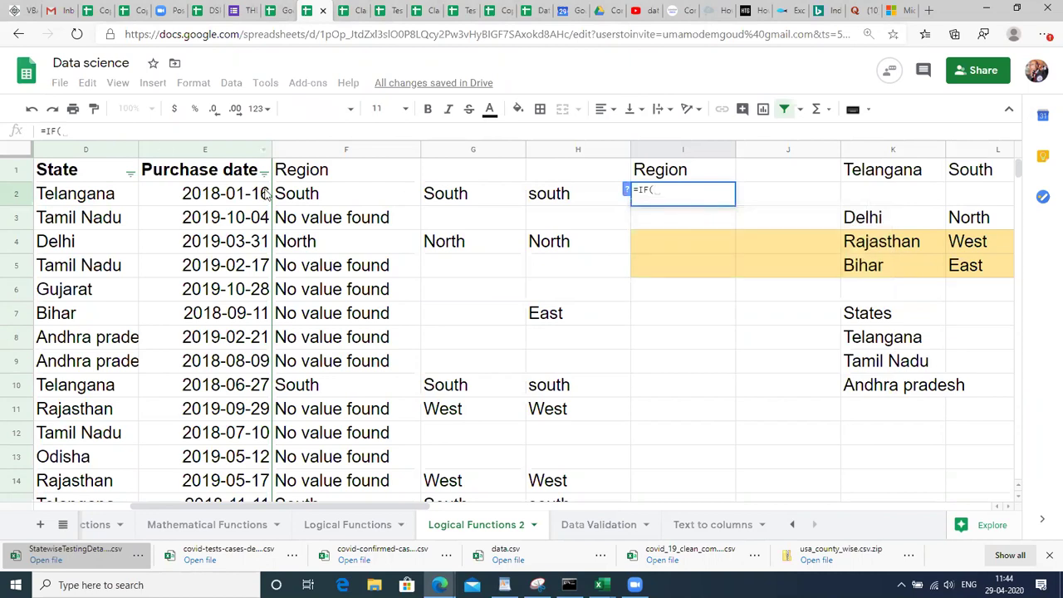
left_click(108, 197)
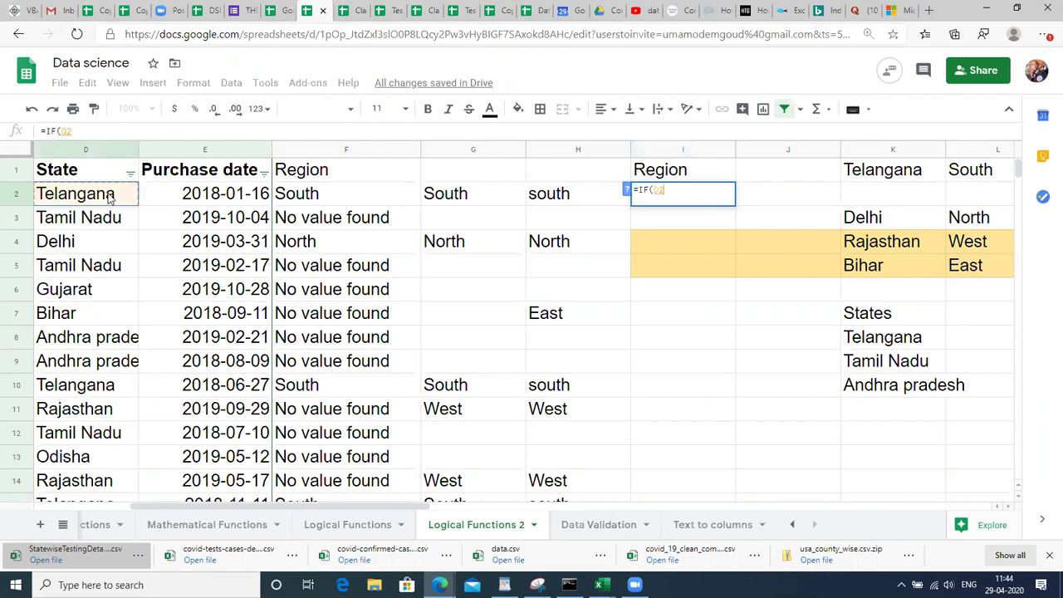
type("=")
key("Left")
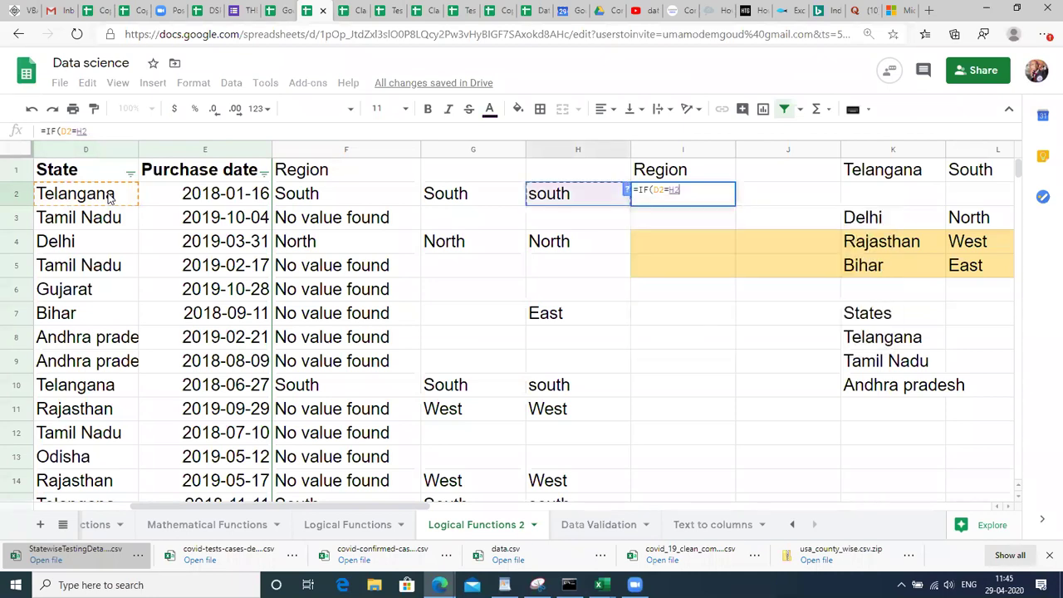
key("BackSpace")
key("BackSpace")
type("\"Teal")
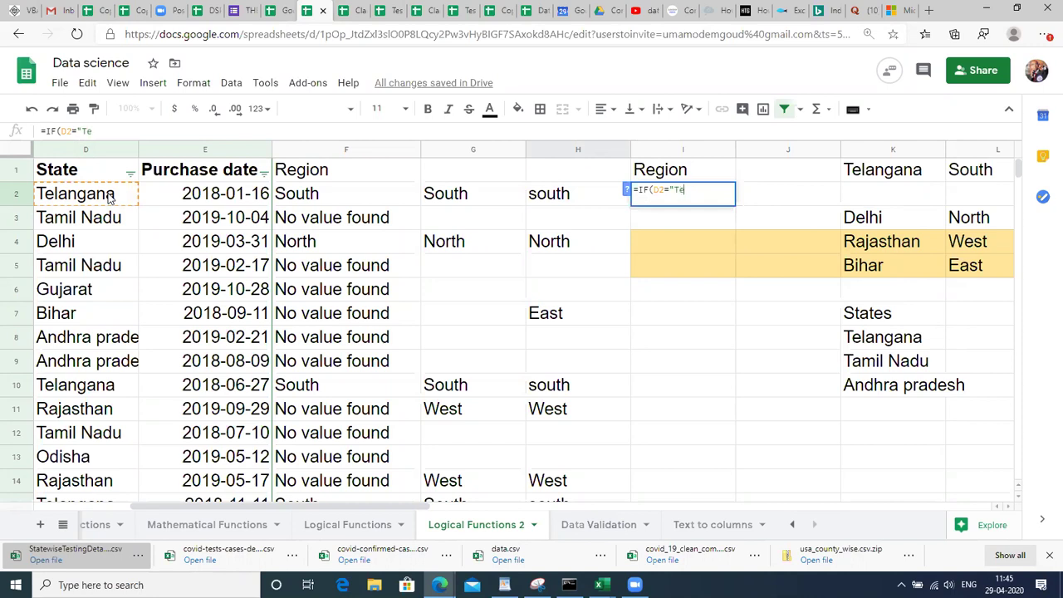
key("BackSpace")
key("BackSpace")
type("langana")
type("\",")
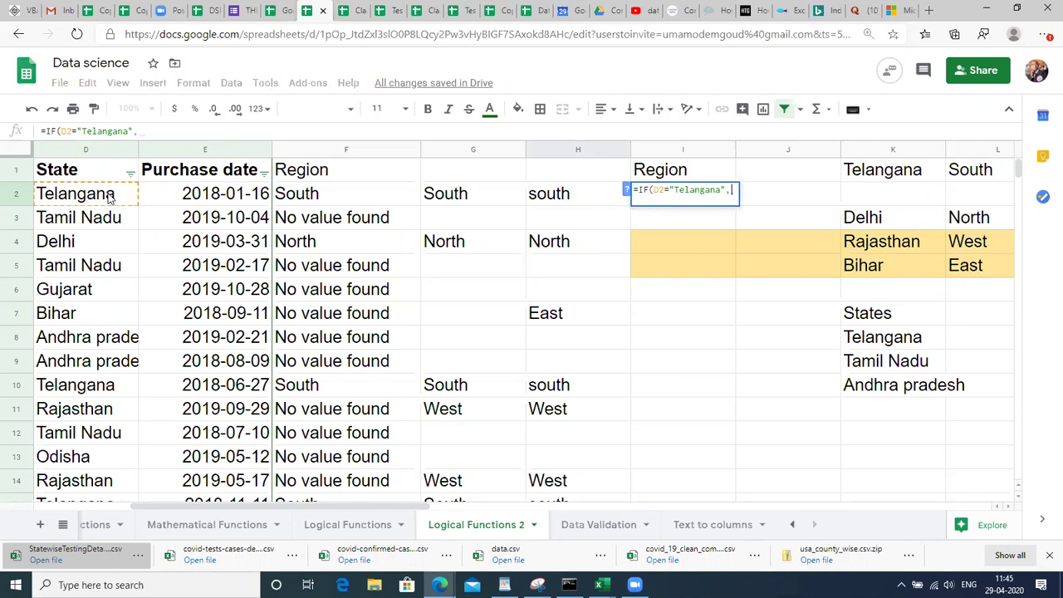
type("\"")
type("Siuth")
key("BackSpace")
key("BackSpace")
key("BackSpace")
key("BackSpace")
type("uth\",")
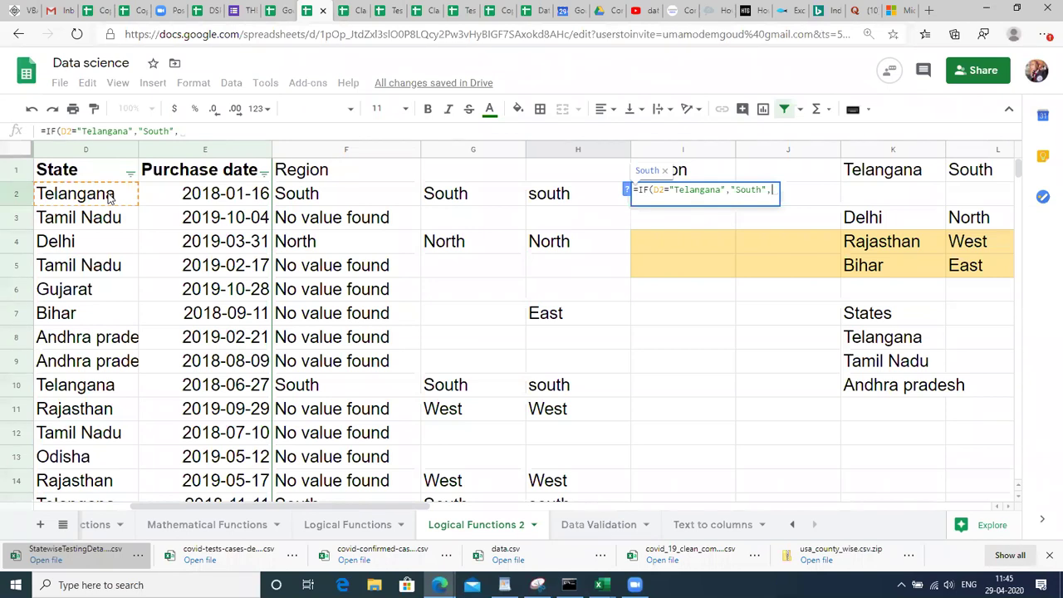
Add a Tamil Nadu IF clause, change it to AND(D2 = ", then discard the draft.
type("I")
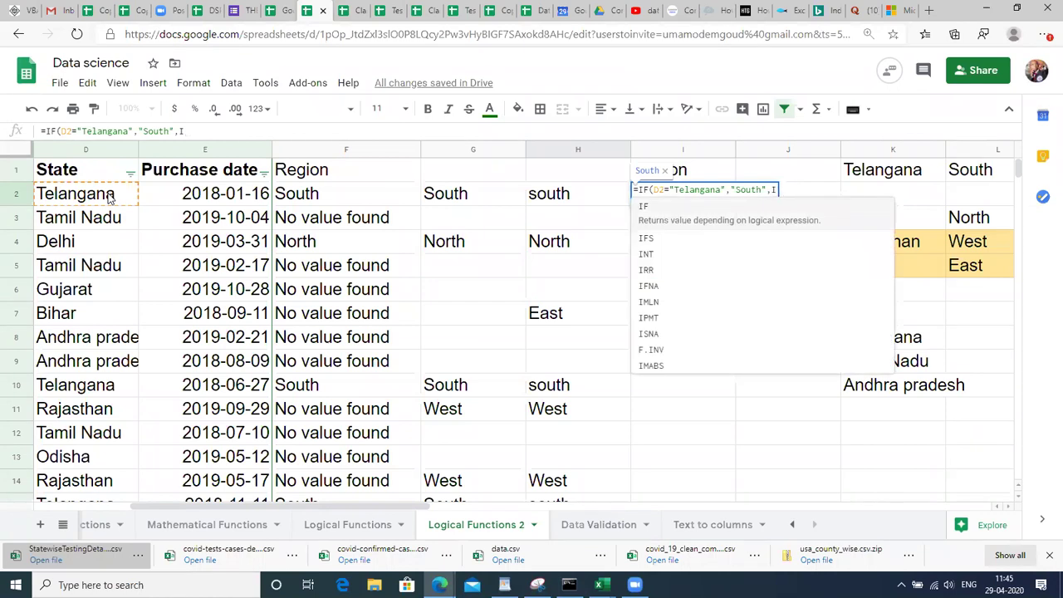
type("F(")
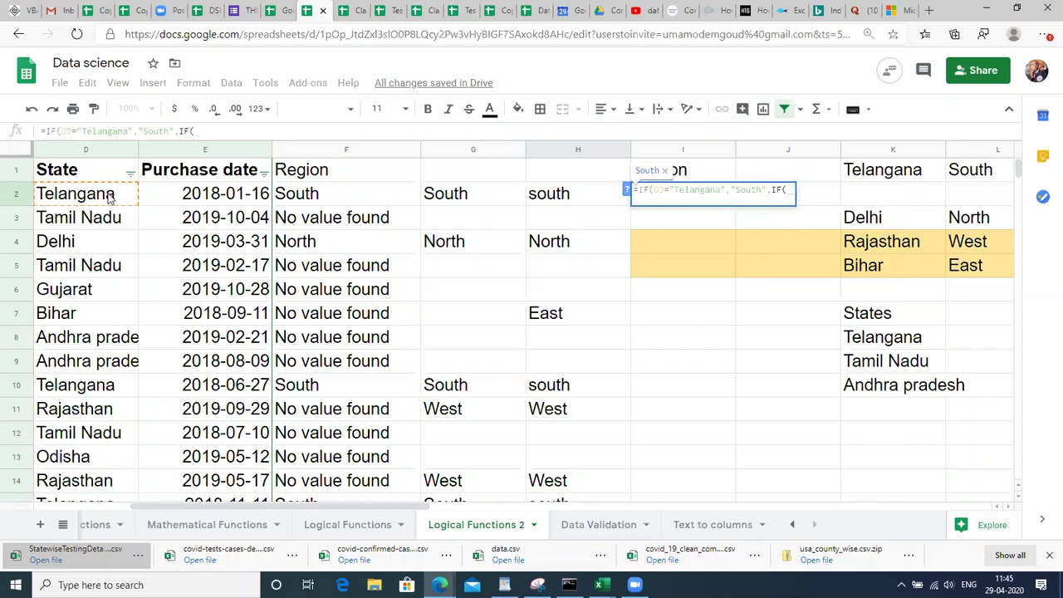
type("D2 = \"")
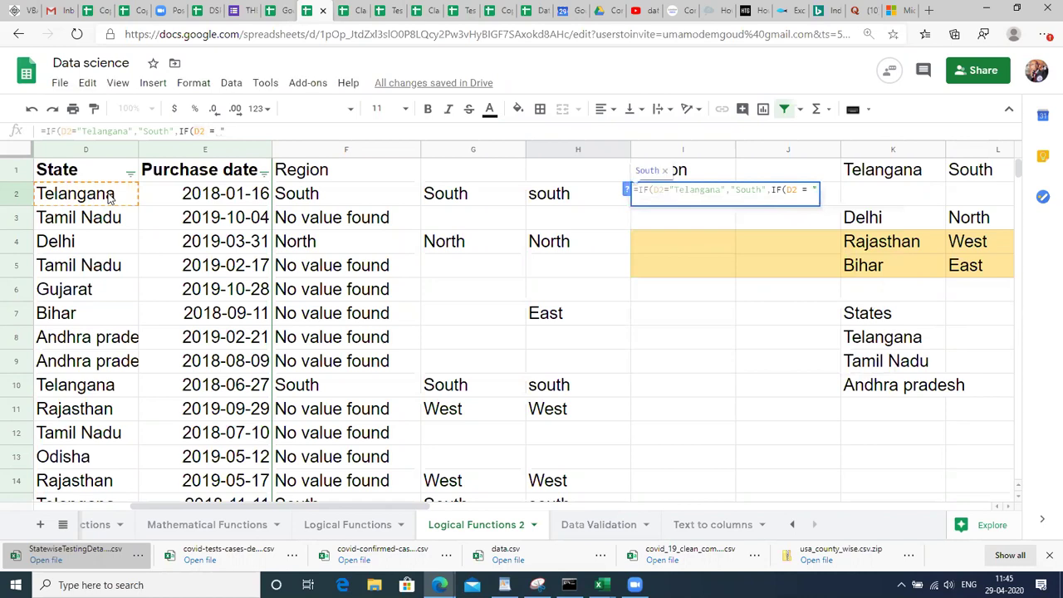
type("Tamil ")
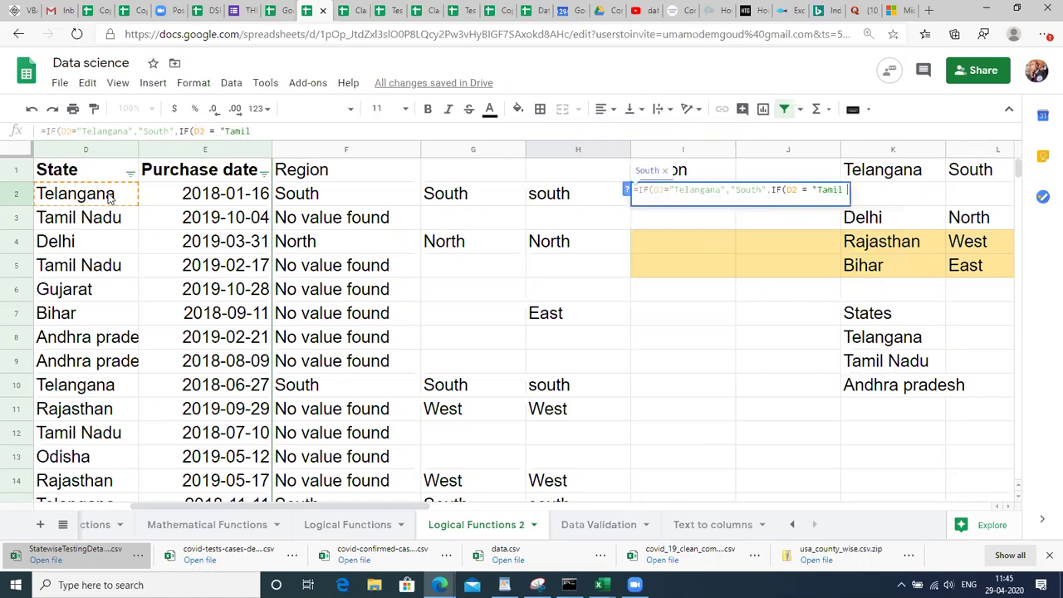
type("Nad")
double_click(774, 191)
left_click(755, 193)
key("shift+Left")
key("shift+Left")
key("shift+Left")
key("shift+Left")
key("shift+Left")
key("shift+Left")
key("shift+Left")
key("shift+Left")
key("shift+Left")
key("shift+Left")
key("shift+Left")
key("shift+Left")
key("shift+Left")
key("shift+Left")
key("shift+Left")
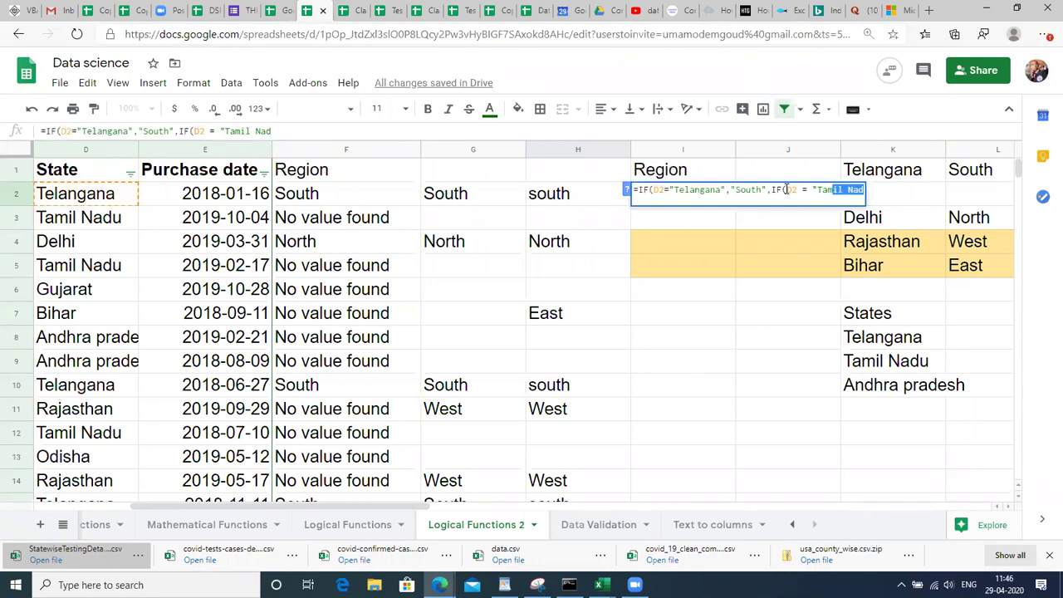
key("shift+Right")
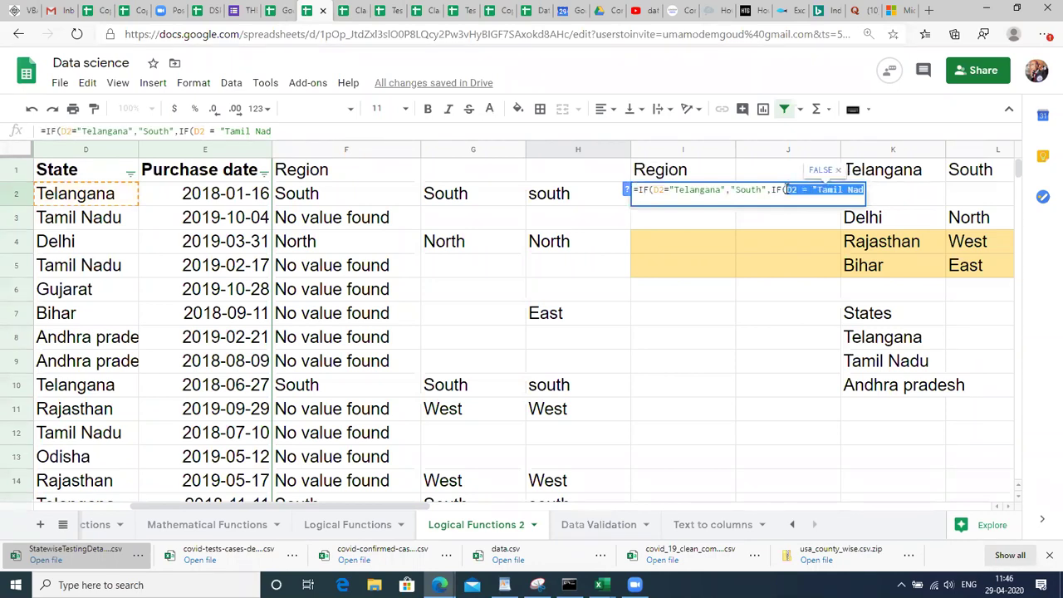
type("AND")
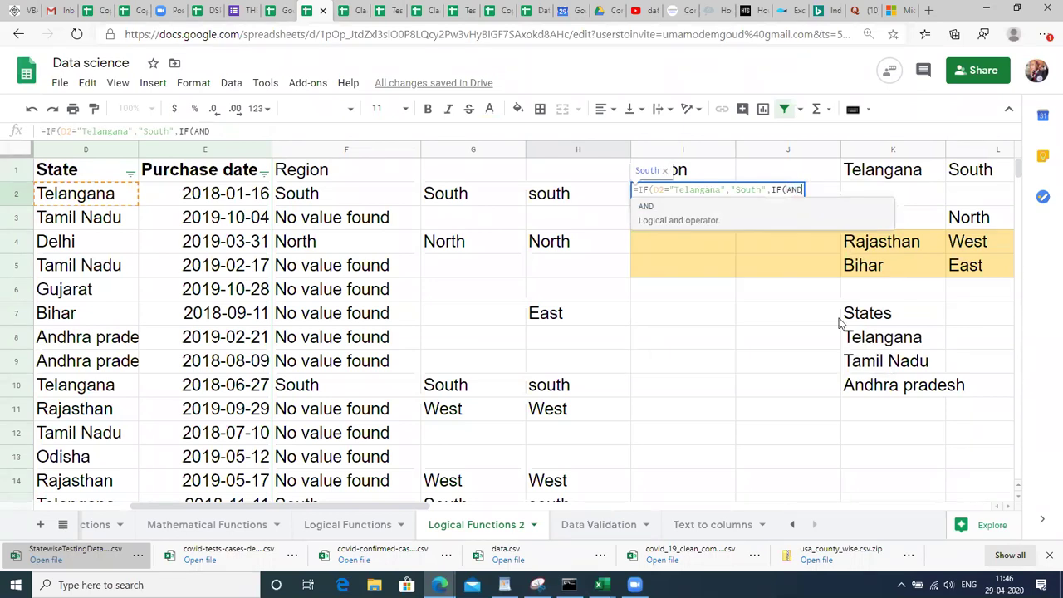
type("(")
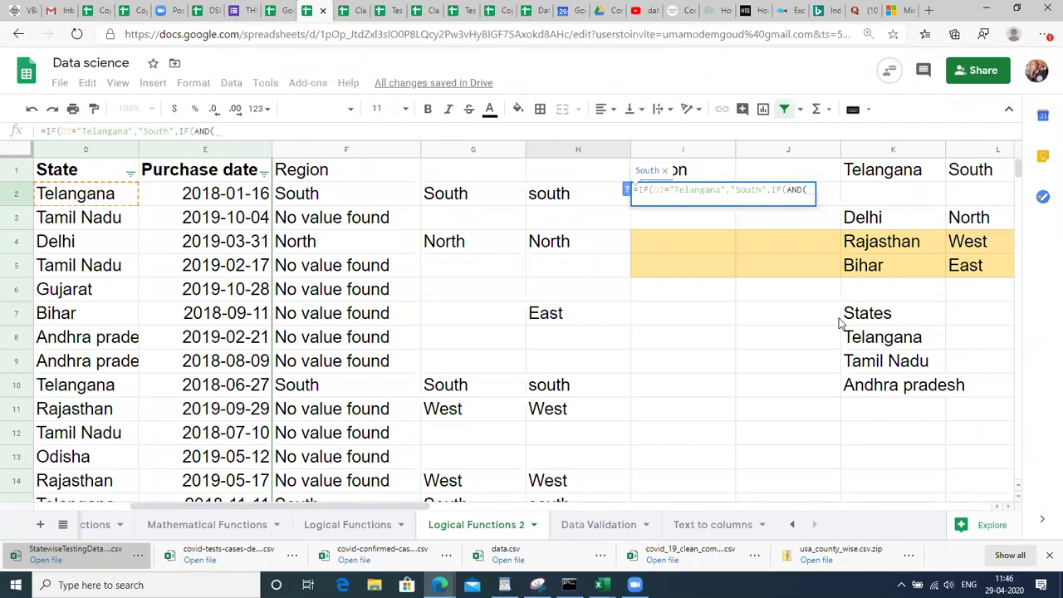
type("D2")
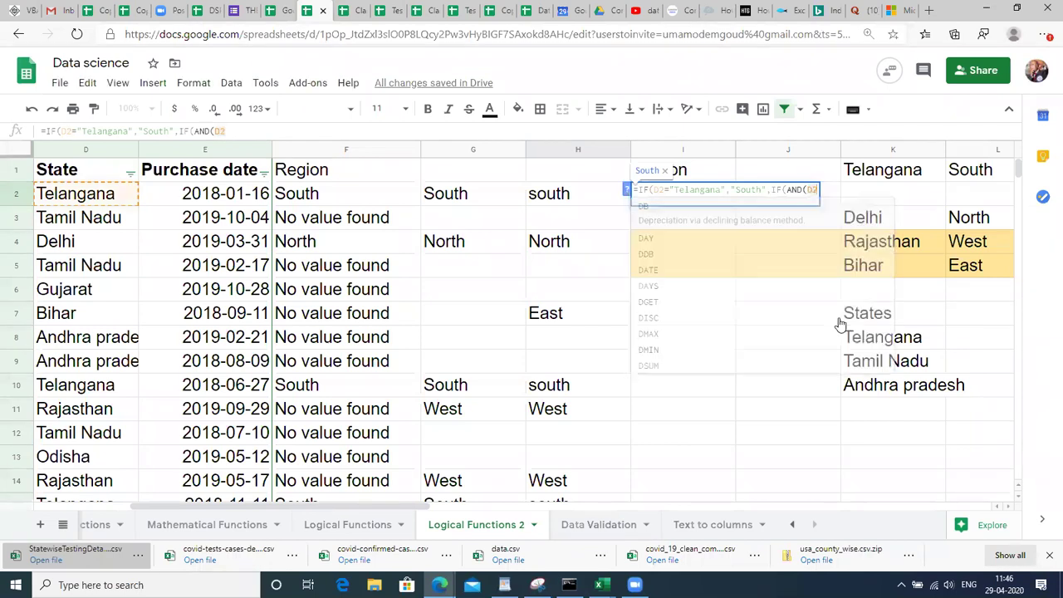
type(" = \"")
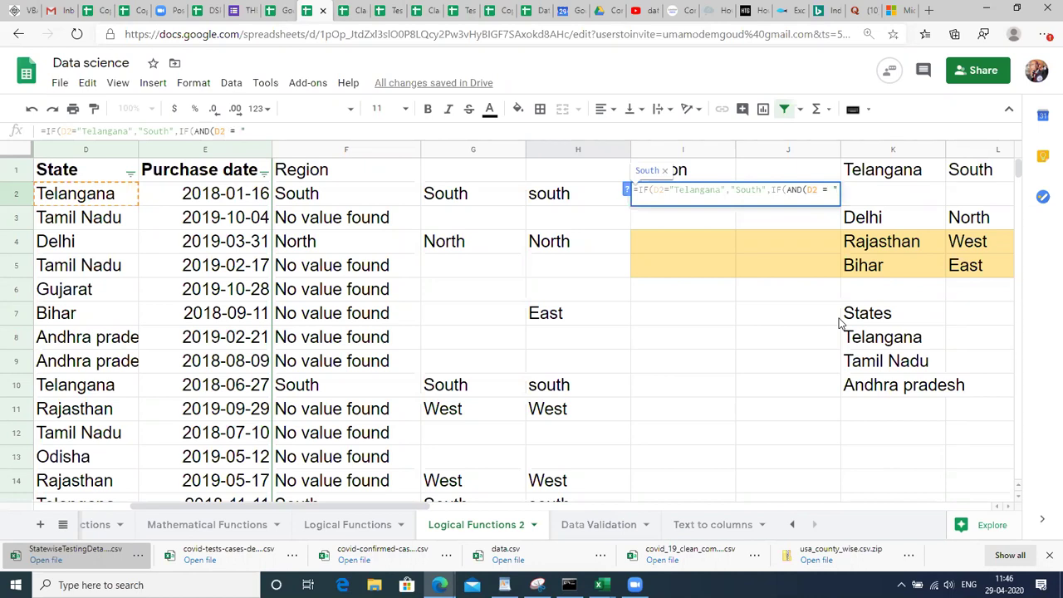
key("Escape")
key("Up")
key("Down")
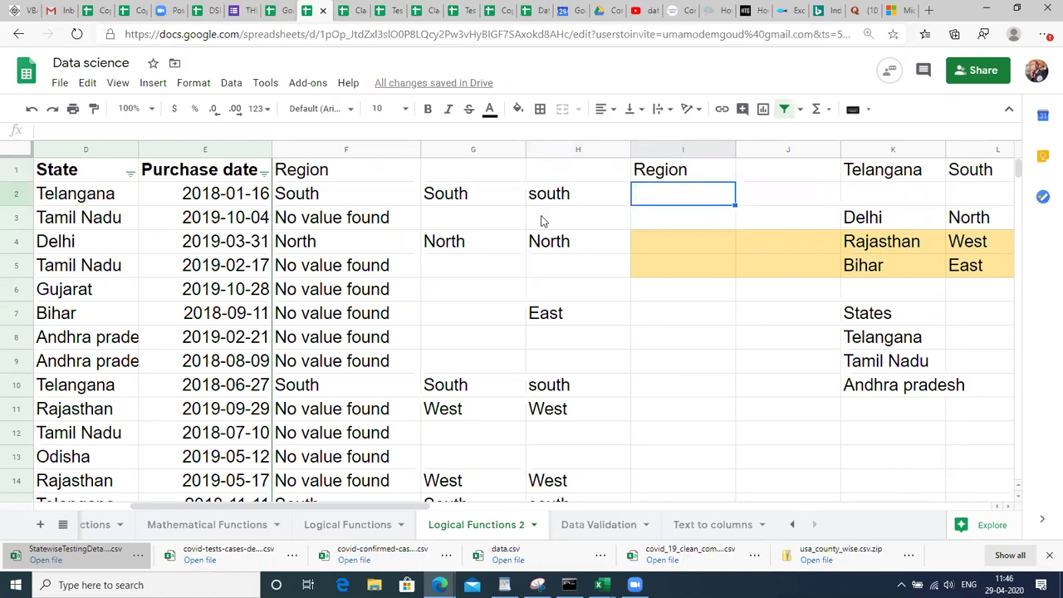
left_click(569, 199)
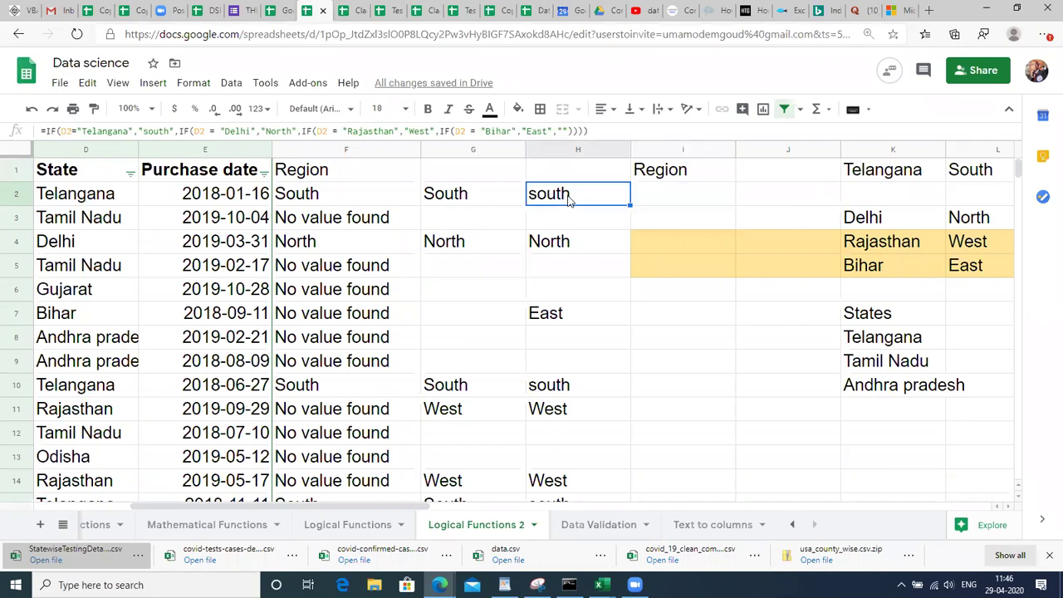
type("\\")
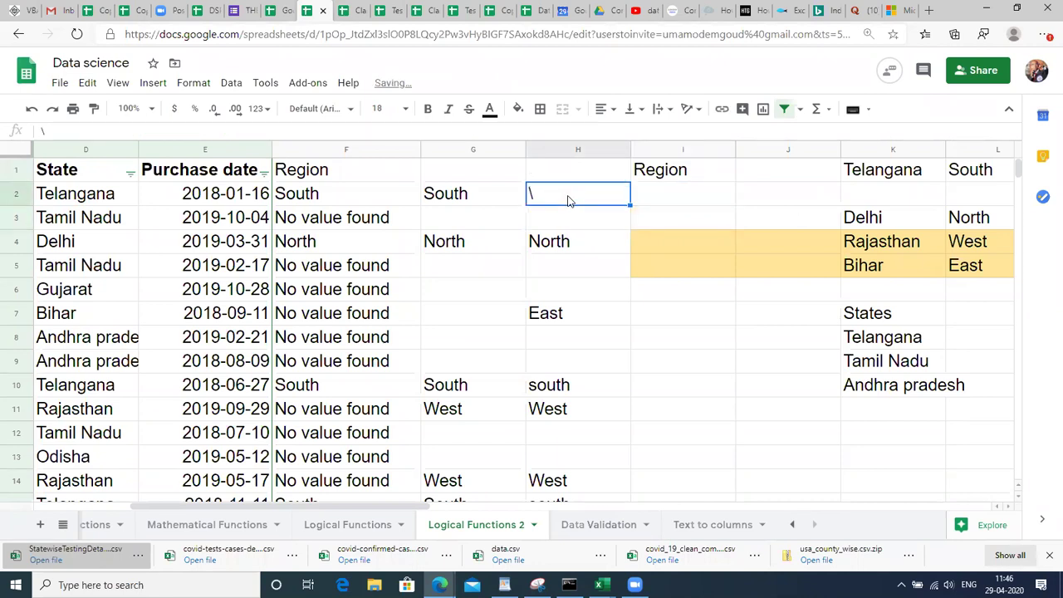
key("Return")
left_click(569, 200)
key("Down")
key("Down")
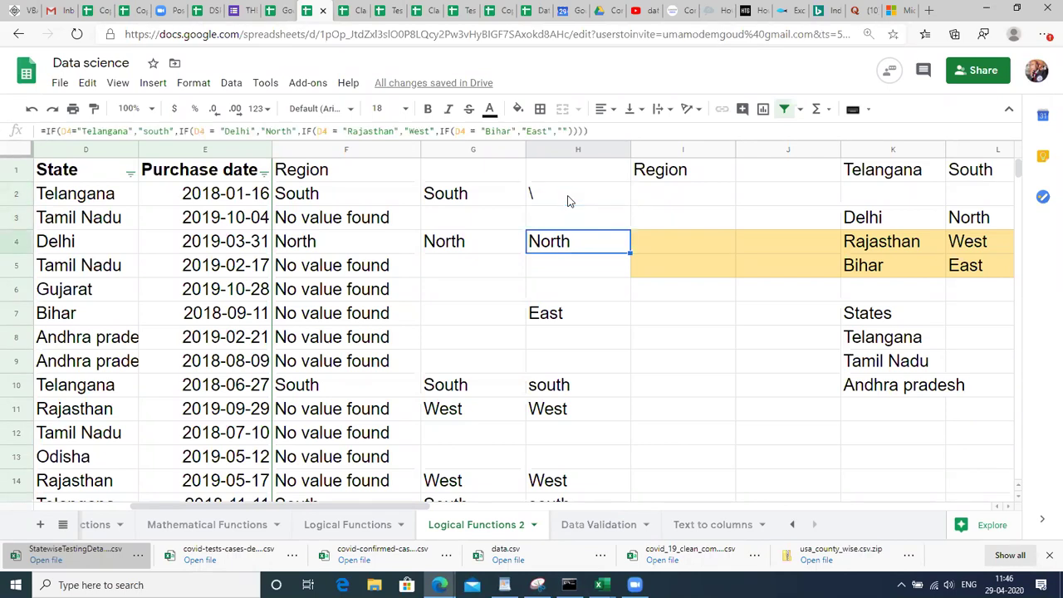
key("Up")
key("Up")
type("=IF(D2=\"Telangana\",\"south\",IF(D2 = \"Delhi\",\"North\",IF(D2 = \"Rajasthan\",\"West\",IF(D2 = \"Bihar\",\"East\",\"\"))))")
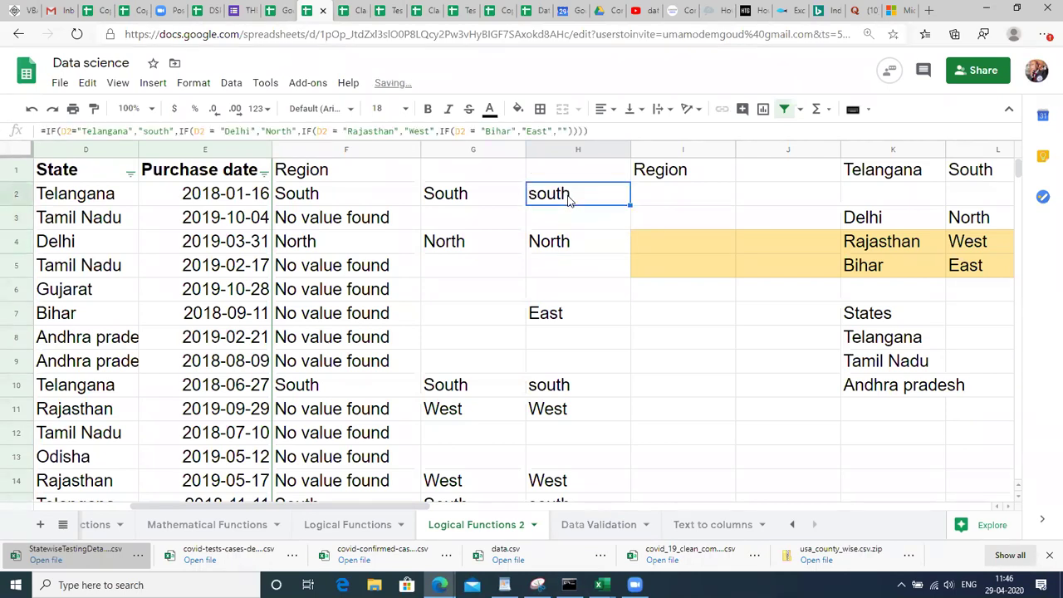
double_click(571, 198)
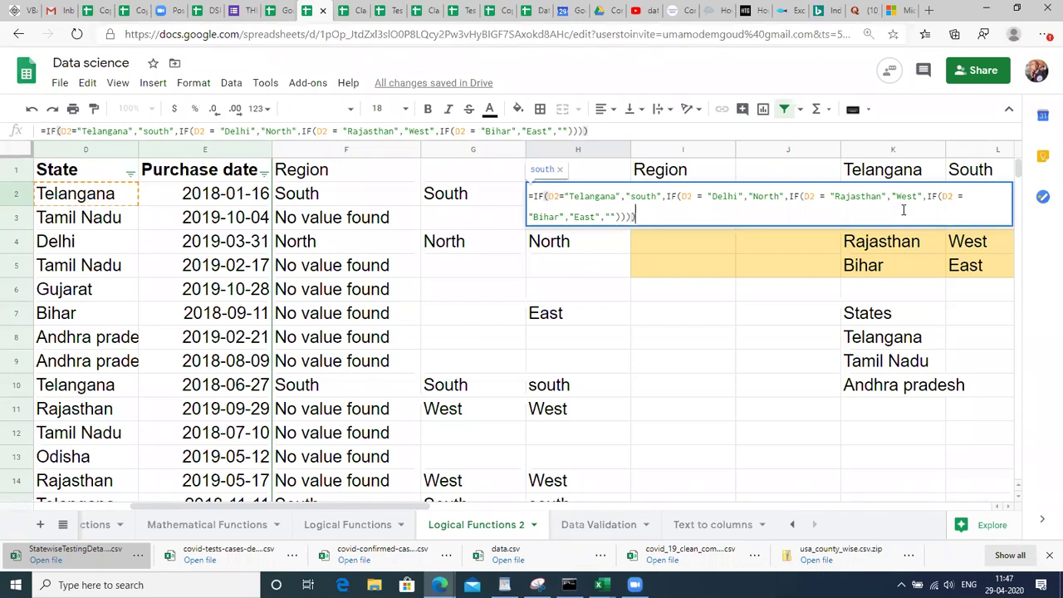
key("Return")
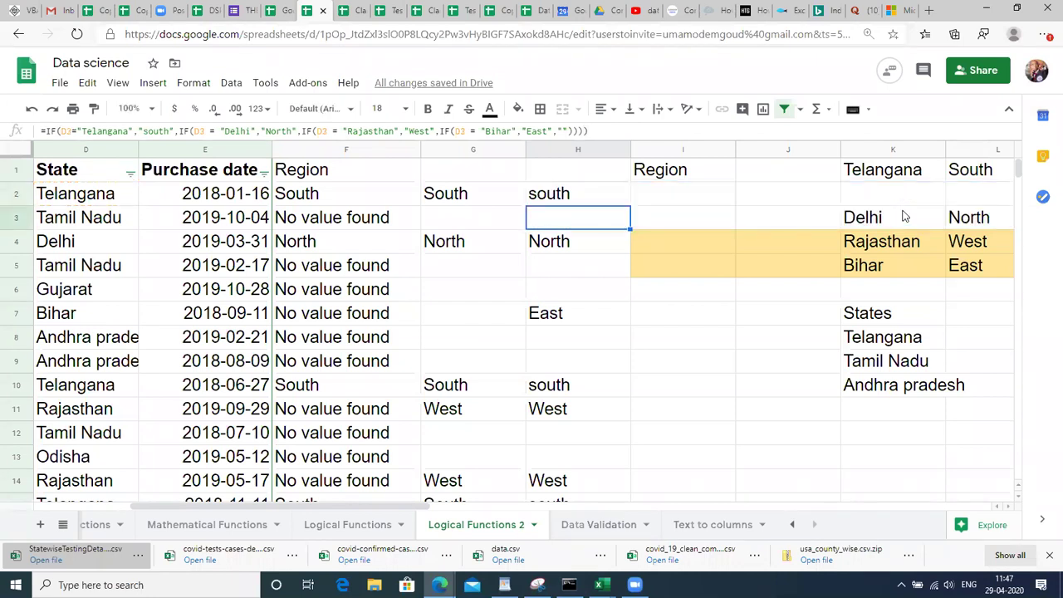
key("Up")
key("Right")
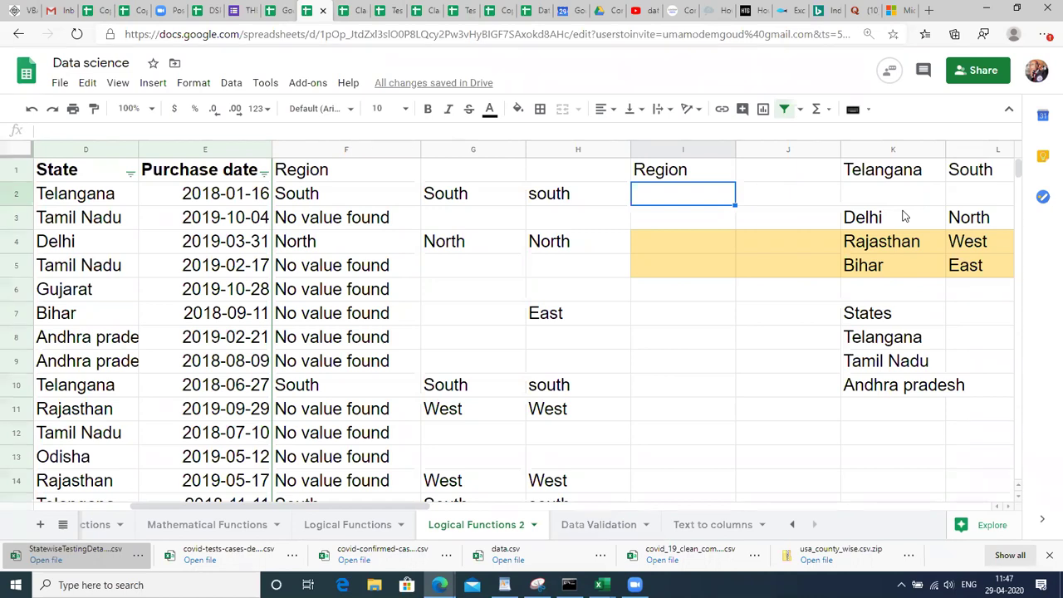
Enter =OR(D2 = "Telangana",D2 = "Tamil Nadu",D2 = "Andhra Pradesh") in I2 so it returns TRUE.
type("=")
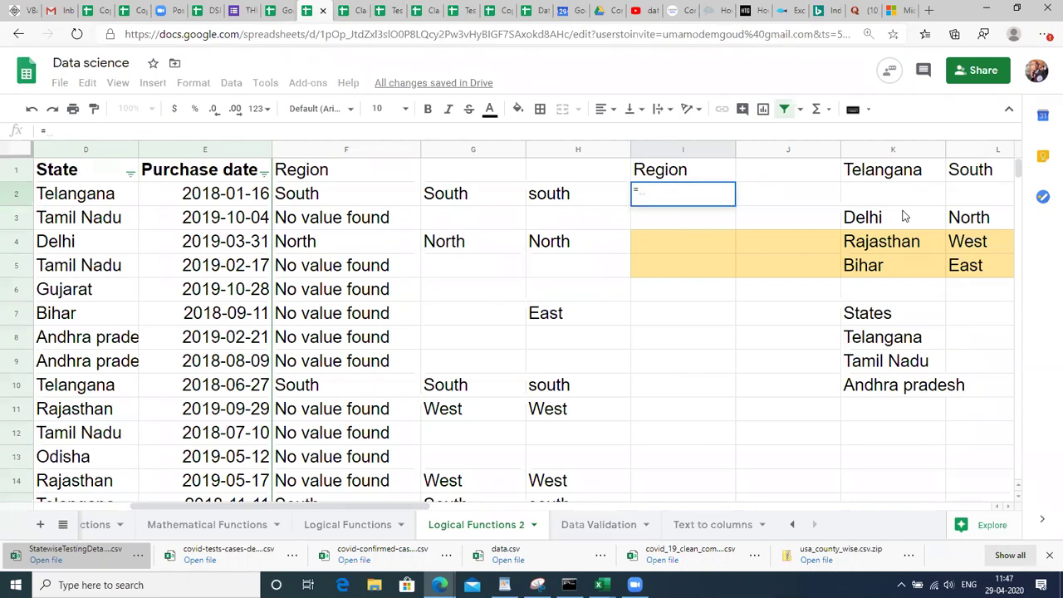
type("IF(")
key("BackSpace")
type("(")
key("BackSpace")
key("BackSpace")
key("BackSpace")
key("BackSpace")
type("=OR(")
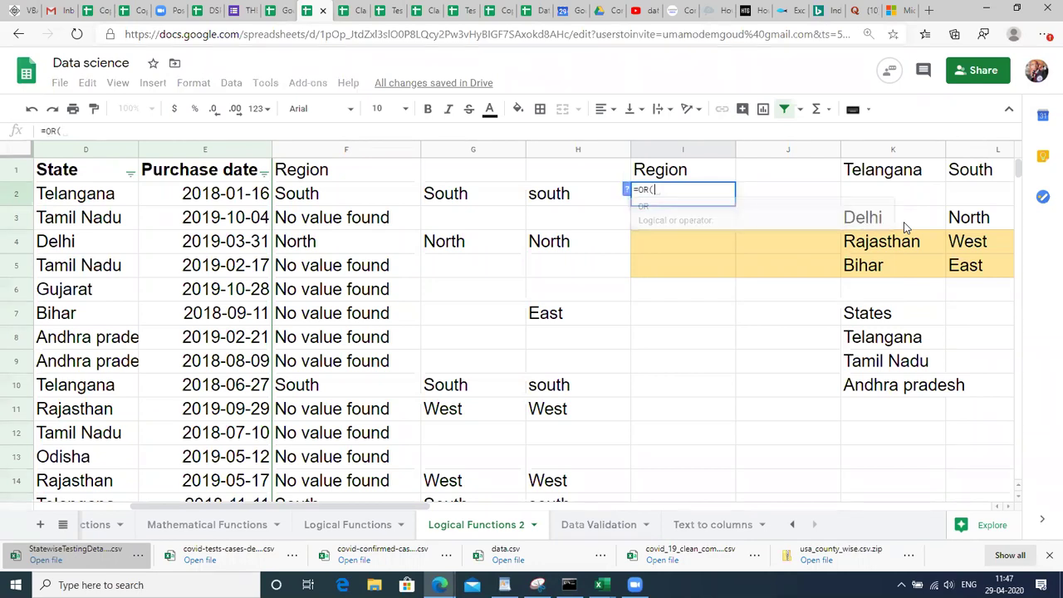
type("D")
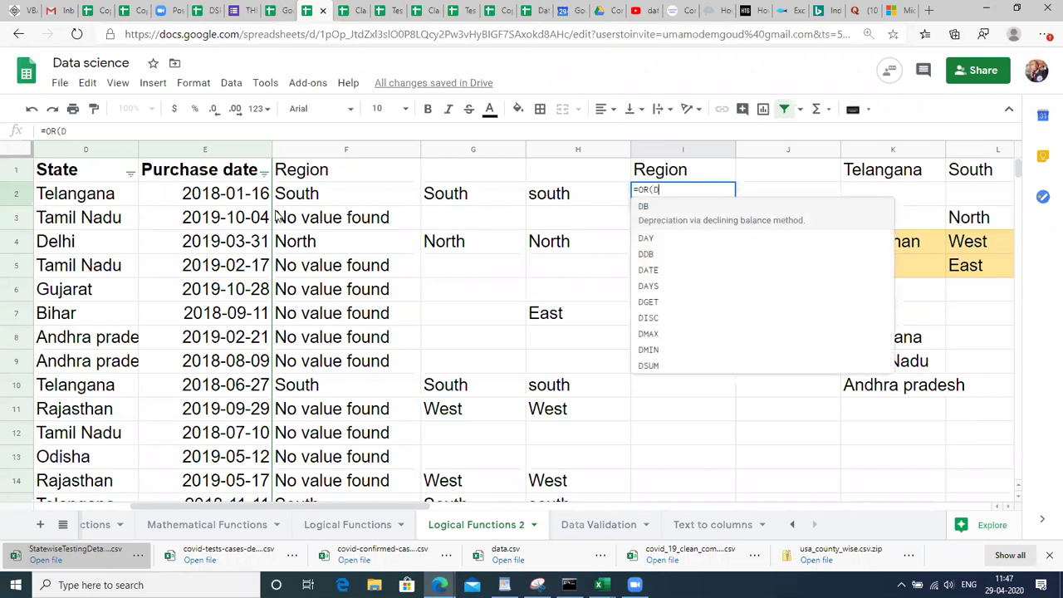
type("2 = ")
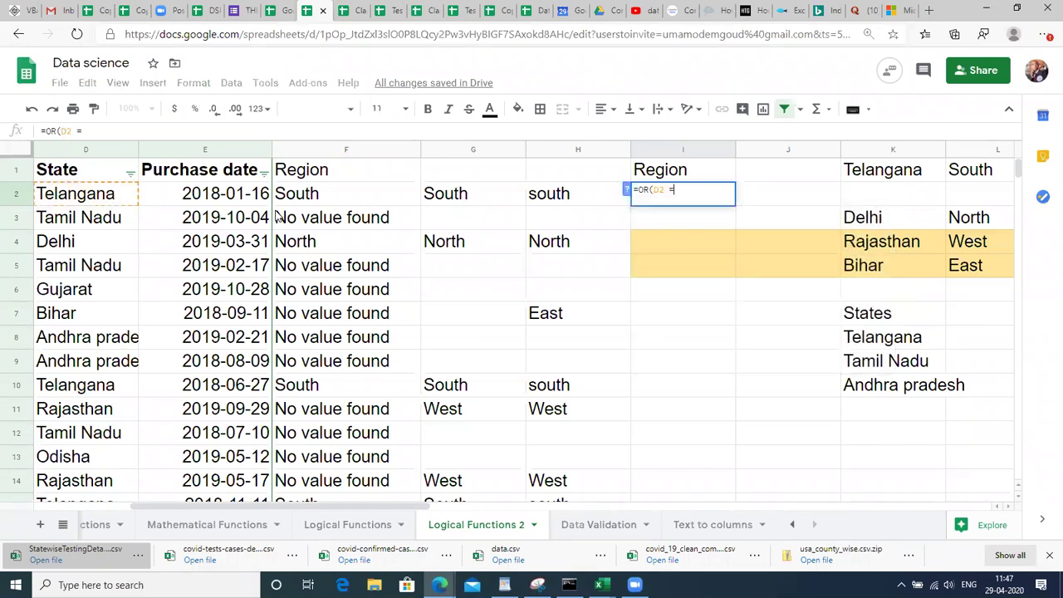
type("\"Te")
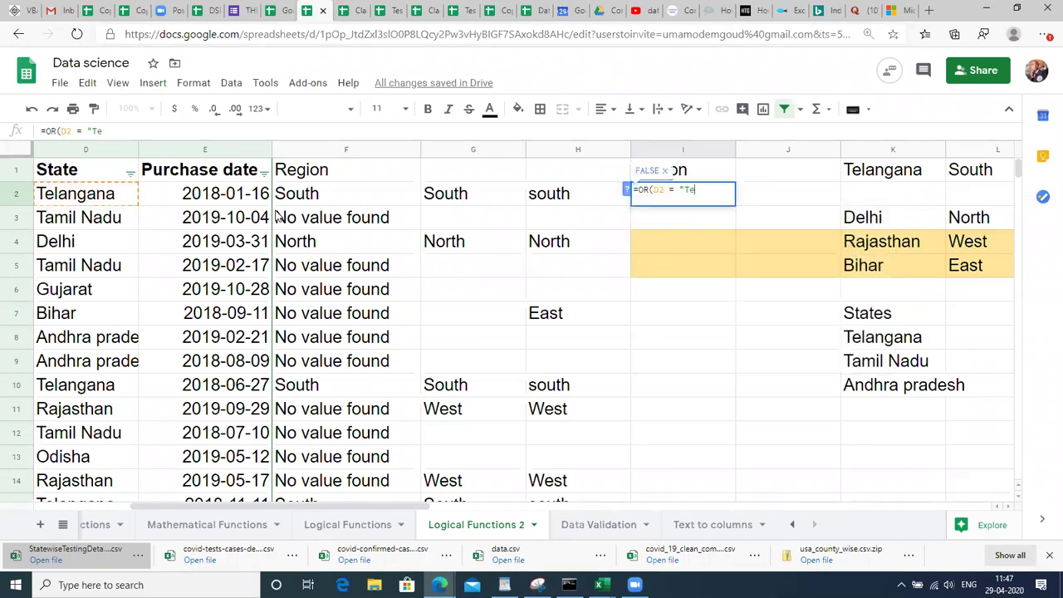
type("langana")
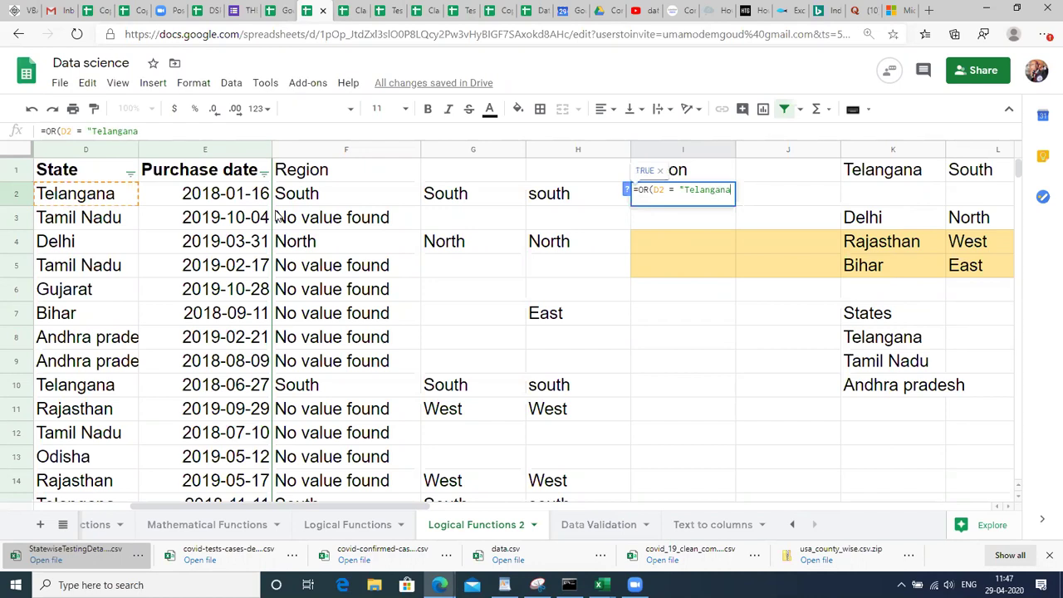
type("\",D")
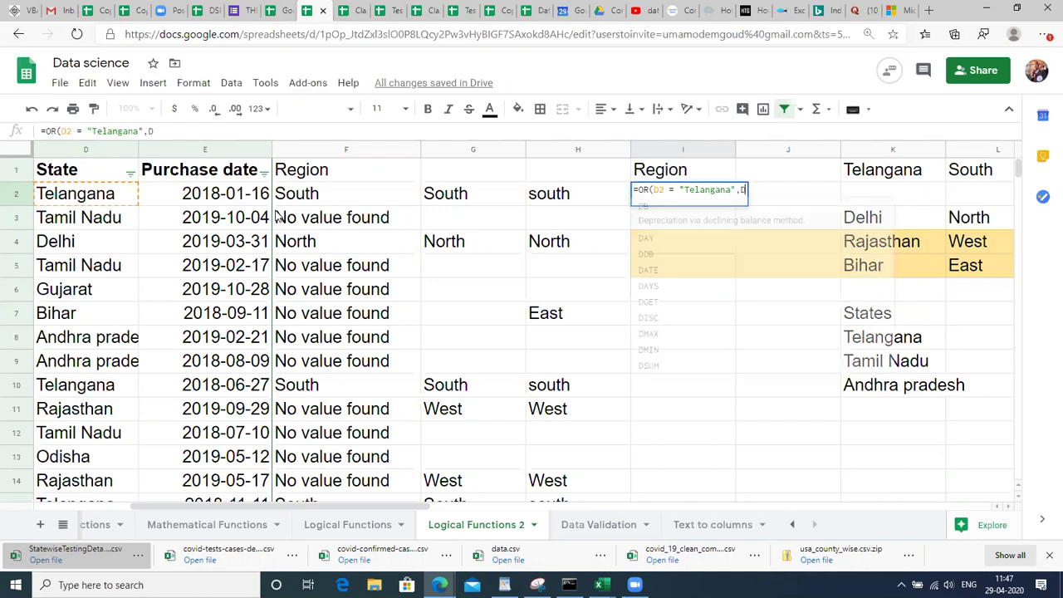
type("2 = \"t")
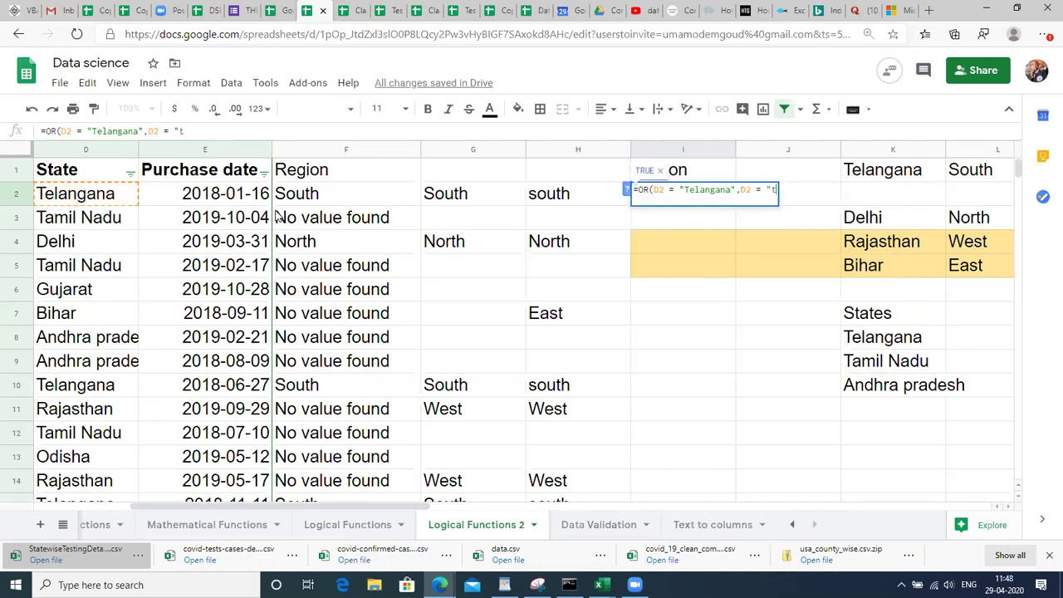
key("BackSpace")
type("Tamil Nadu")
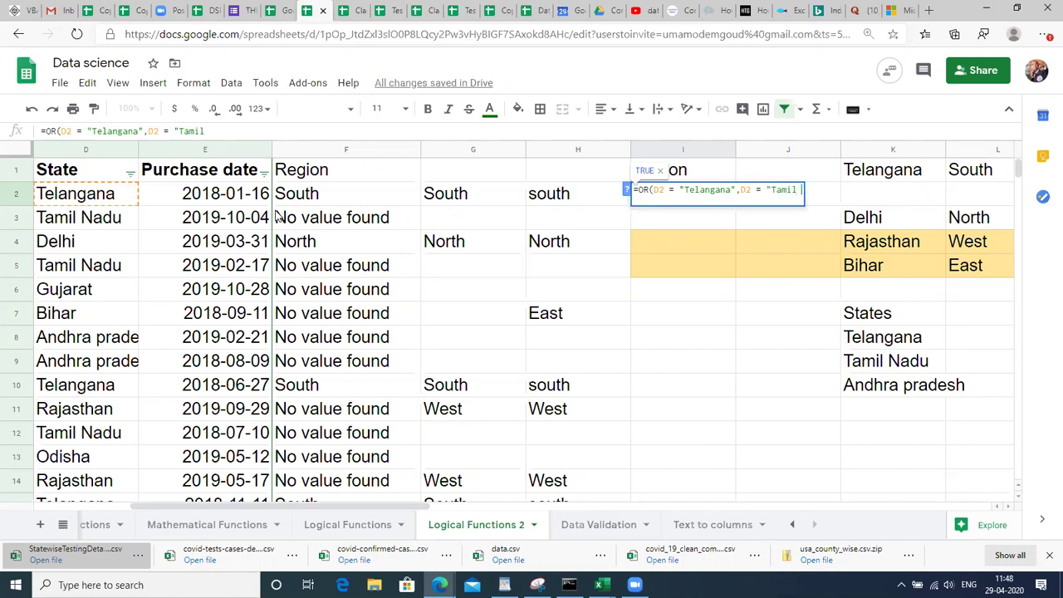
type("\"")
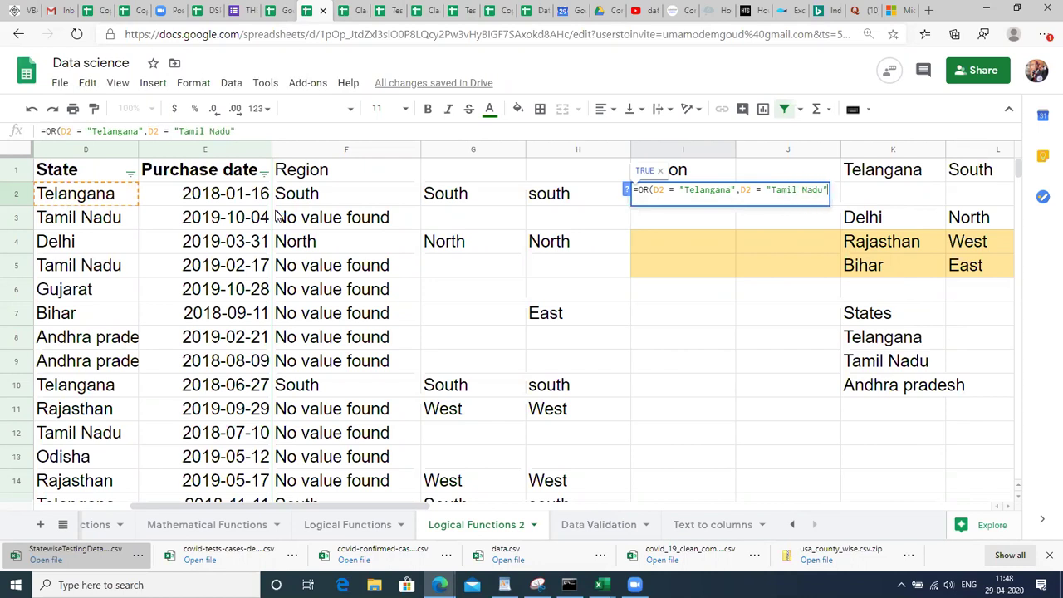
type(",D2 = ")
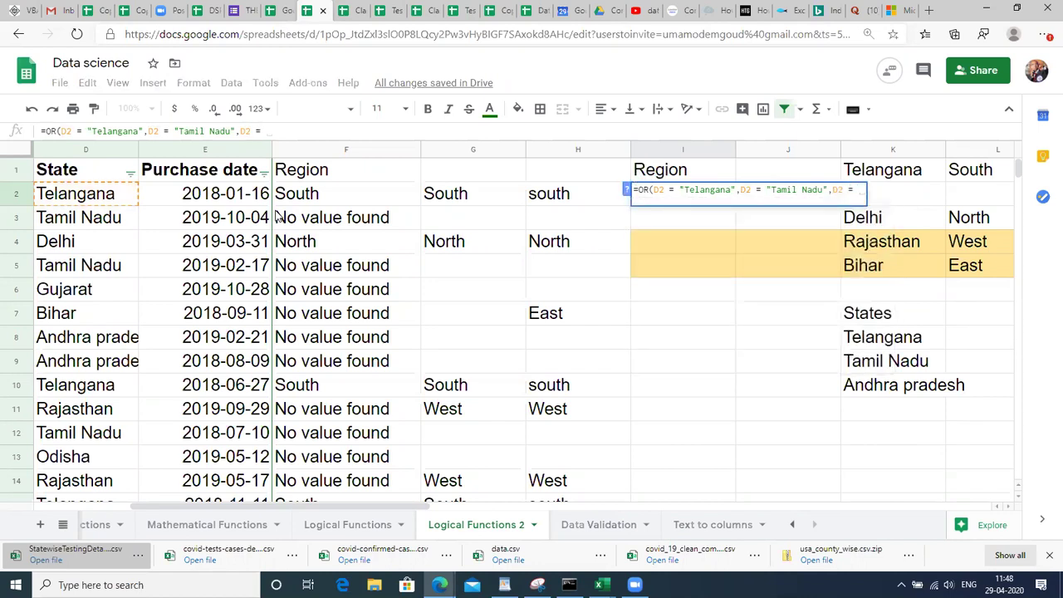
type("\"Andhra Pradesh\"")
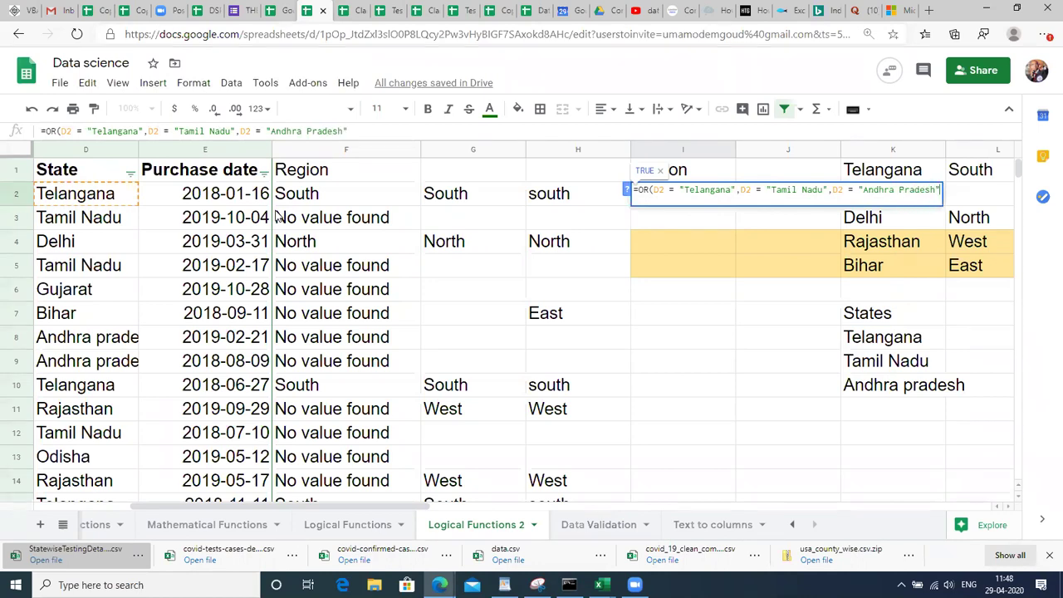
type(")")
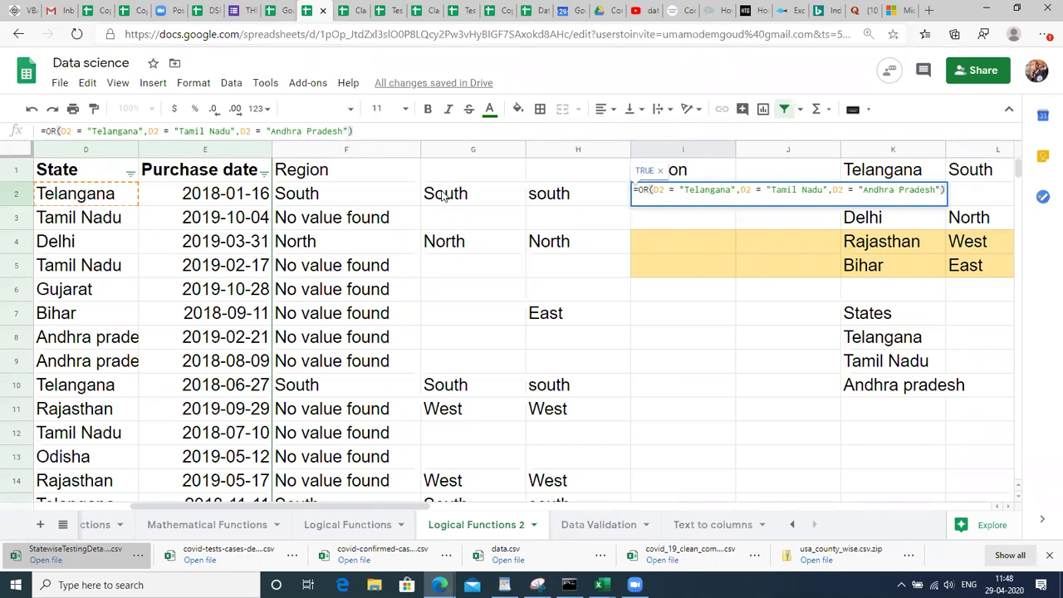
key("Return")
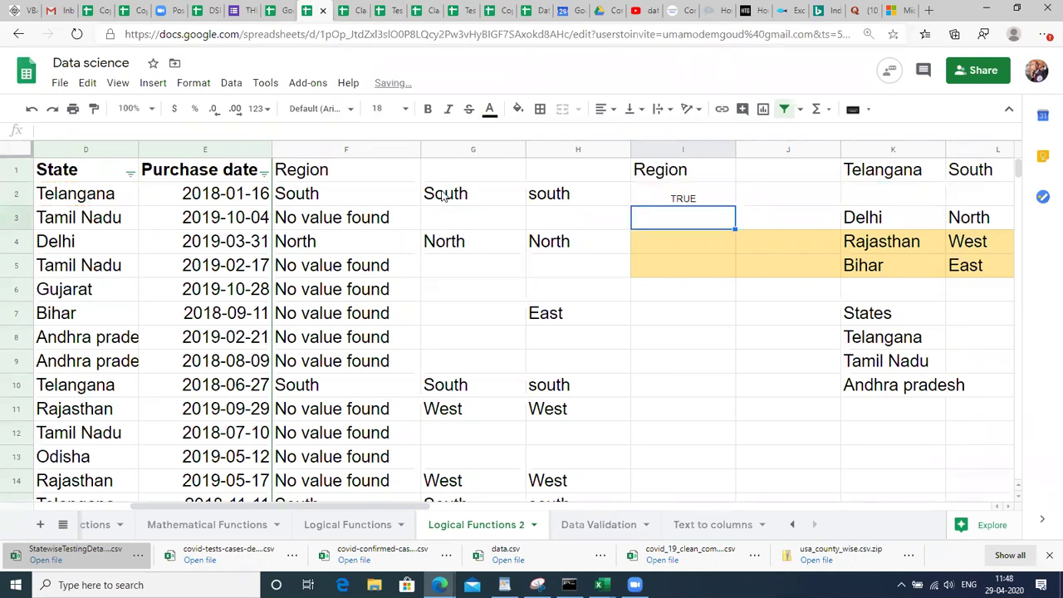
key("Up")
Rewrite I2 as =IF(OR(three state conditions),"South","").
key("Return")
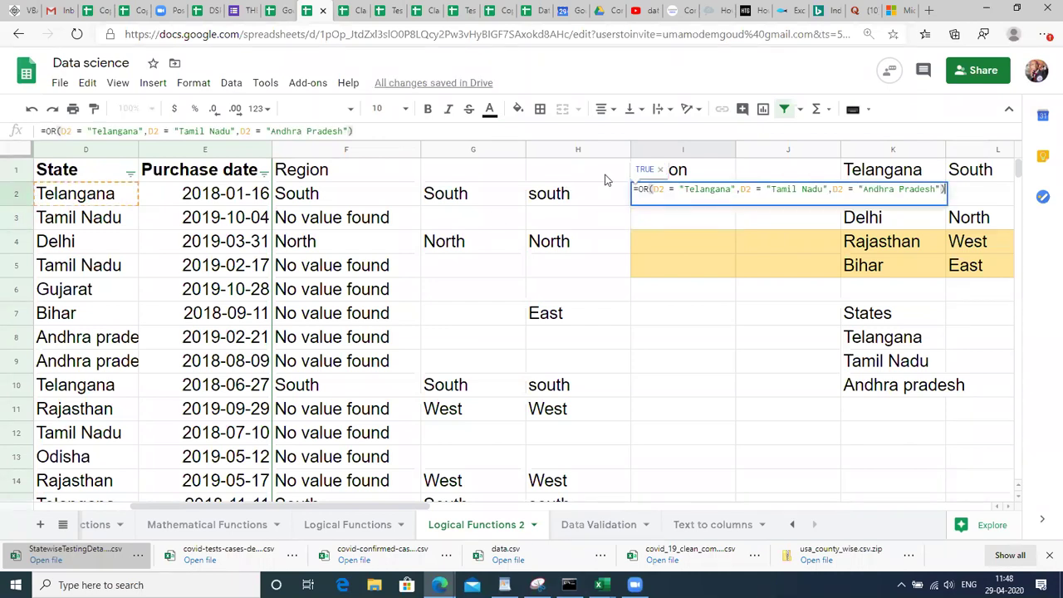
left_click(637, 190)
type("IF")
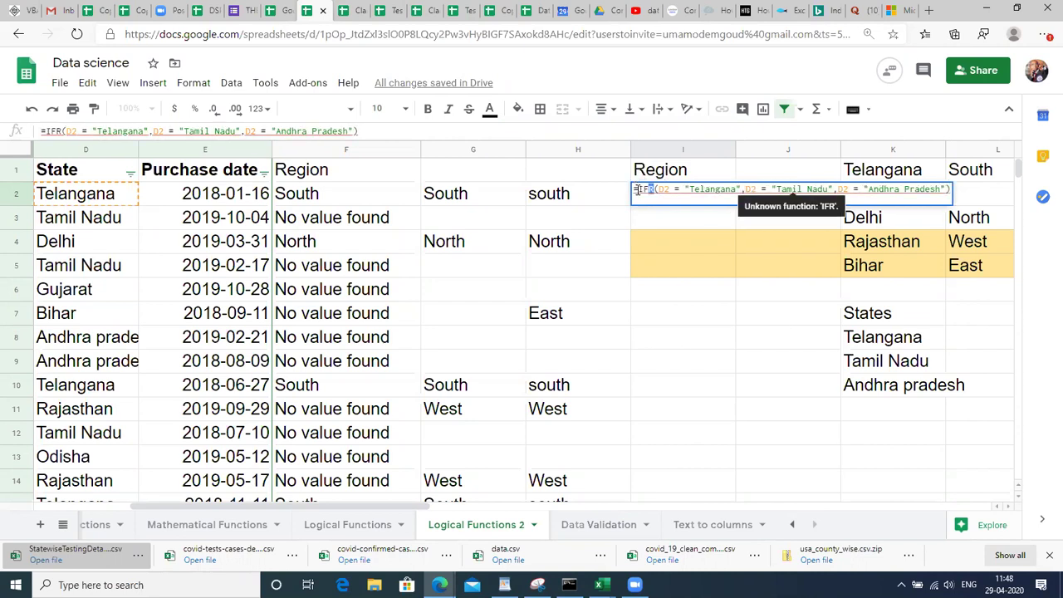
type("(")
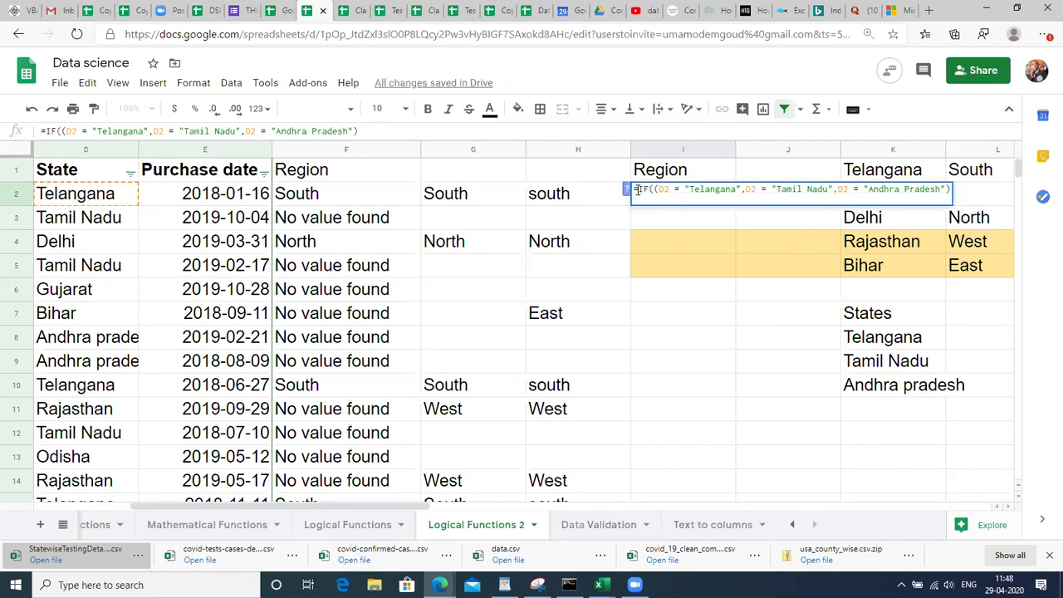
key("shift+Right")
key("shift+Right")
key("shift+Right")
key("shift+Right")
key("shift+Right")
key("shift+Right")
key("shift+Right")
key("shift+Right")
key("shift+Right")
key("shift+Right")
key("shift+Right")
key("shift+Right")
key("shift+Right")
key("shift+Right")
key("shift+Right")
key("Left")
key("Left")
key("Right")
key("Right")
key("Right")
key("Right")
key("Right")
key("Right")
key("Right")
key("Right")
key("Right")
key("Right")
key("Right")
key("Right")
key("Right")
key("Right")
key("Right")
key("Right")
key("Right")
key("Right")
key("Right")
key("Right")
key("Right")
key("Right")
key("Right")
key("Right")
key("Right")
key("Right")
key("Right")
key("Right")
key("Right")
key("Right")
key("shift+Left")
key("shift+Left")
key("shift+Left")
key("shift+Left")
key("shift+Left")
key("shift+Left")
key("shift+Left")
key("shift+Left")
key("shift+Left")
key("shift+Left")
key("shift+Left")
key("shift+Left")
key("shift+Left")
key("shift+Left")
key("shift+Left")
key("shift+Left")
key("shift+Left")
key("shift+Left")
key("shift+Left")
key("shift+Left")
key("shift+Left")
key("shift+Left")
key("shift+Left")
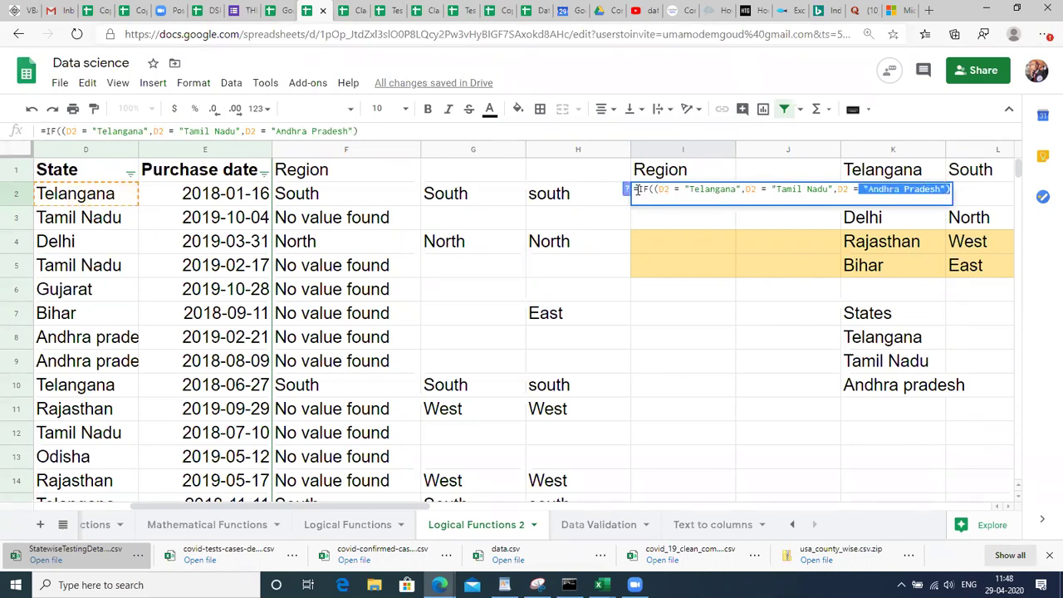
key("shift+Left")
key("shift+Left")
key("shift+Left")
key("ctrl+c")
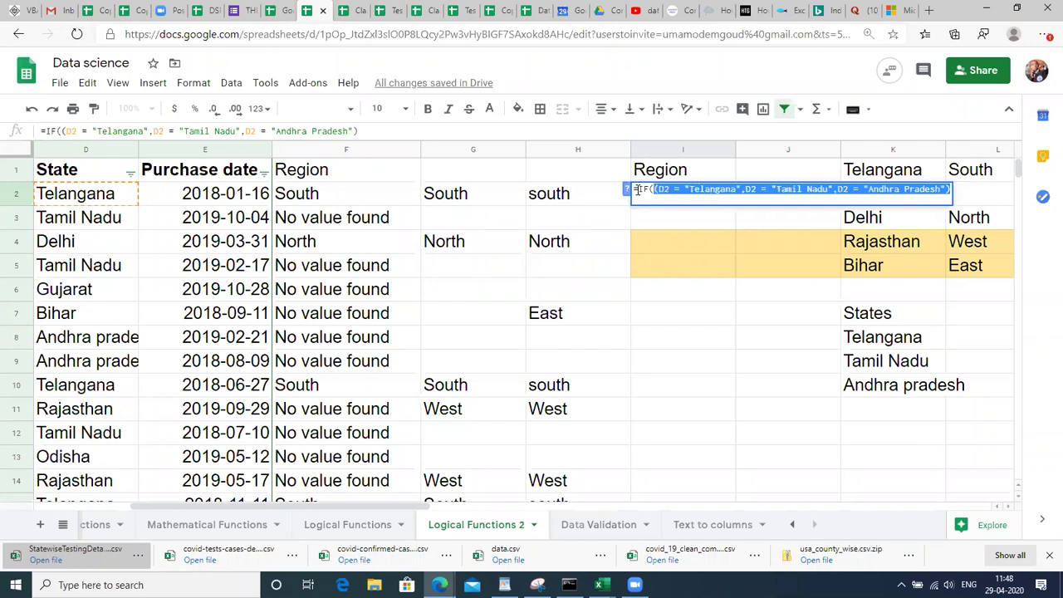
key("BackSpace")
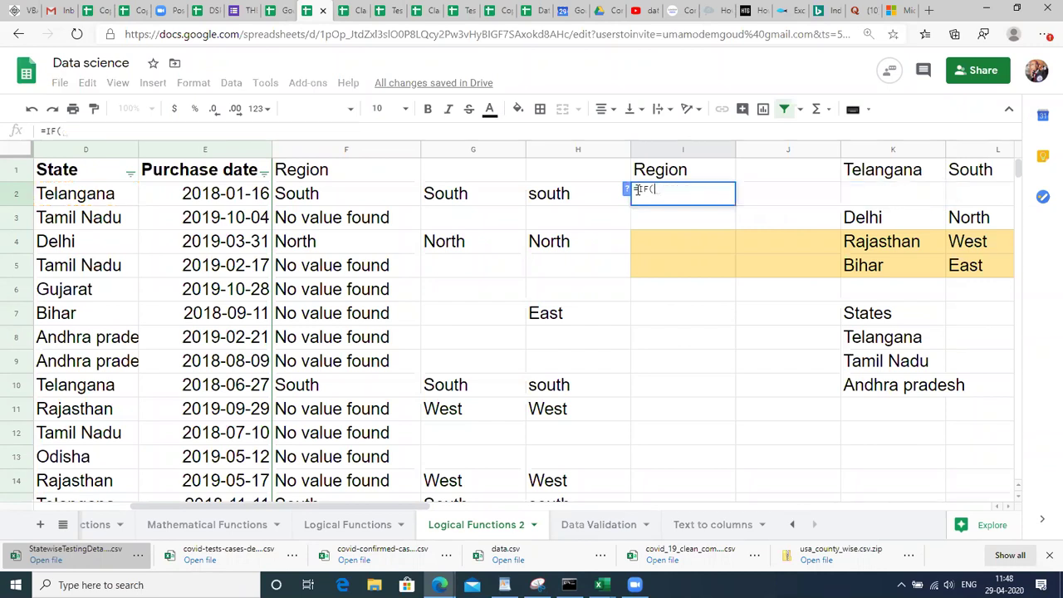
type("OR(")
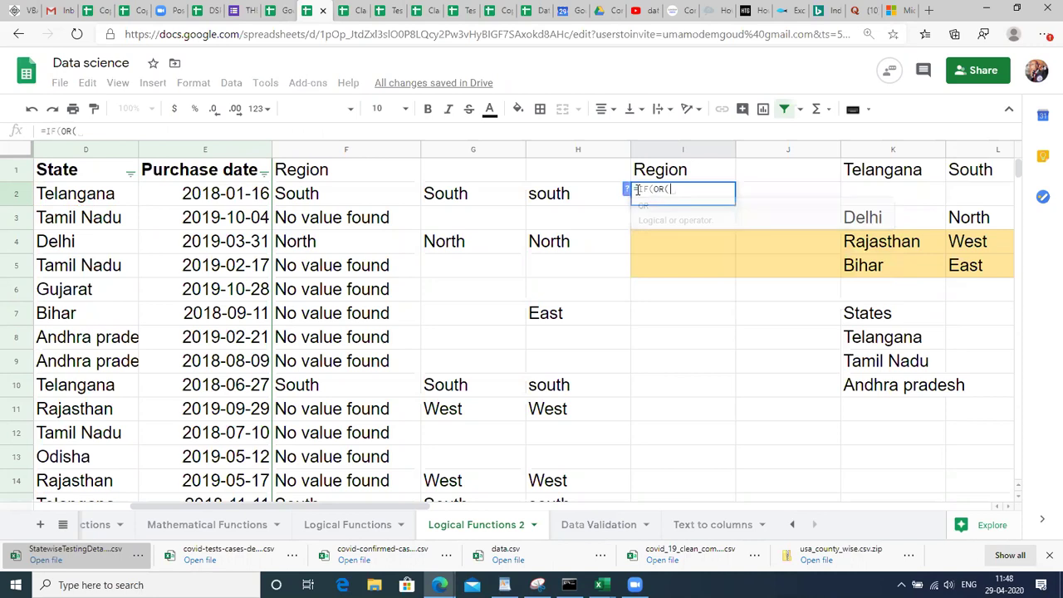
key("ctrl+v")
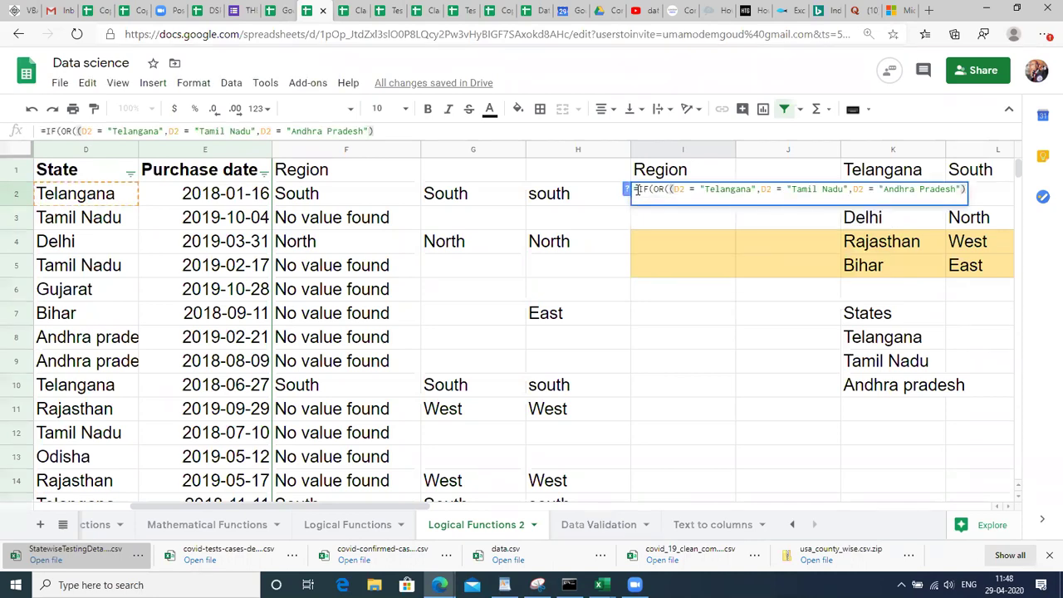
key("ctrl+z")
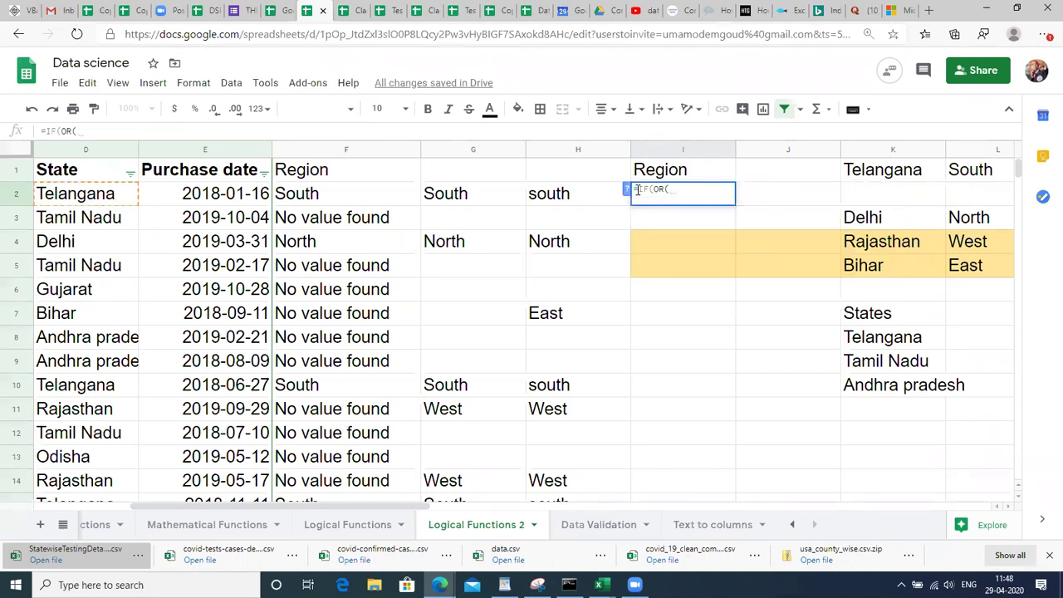
type("D2 = \"Telangana\",D2 = \"Tamil Nadu\",D2 = \"Andhra Pradesh\")")
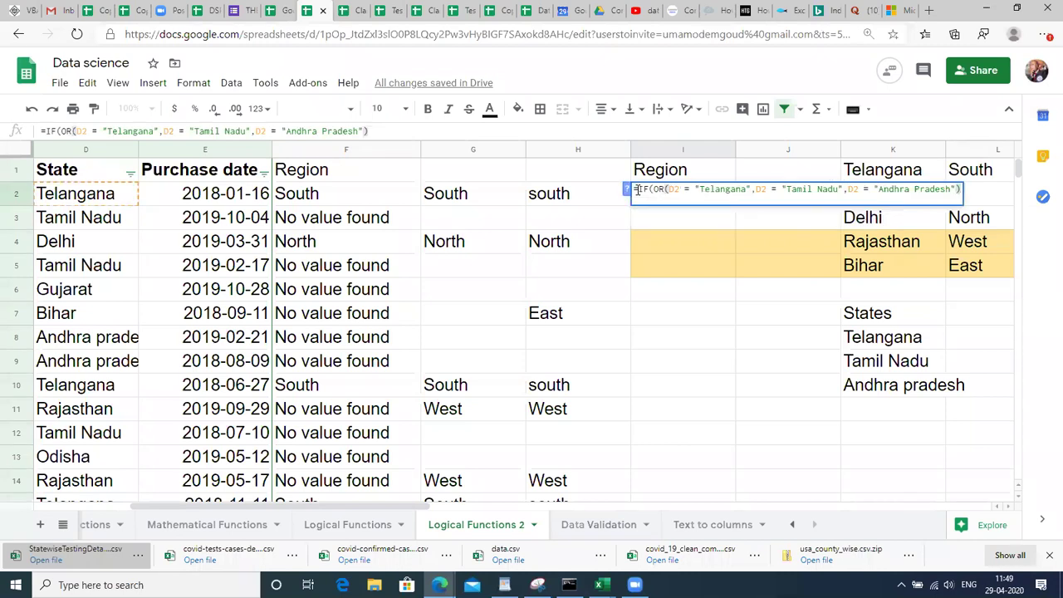
type(",")
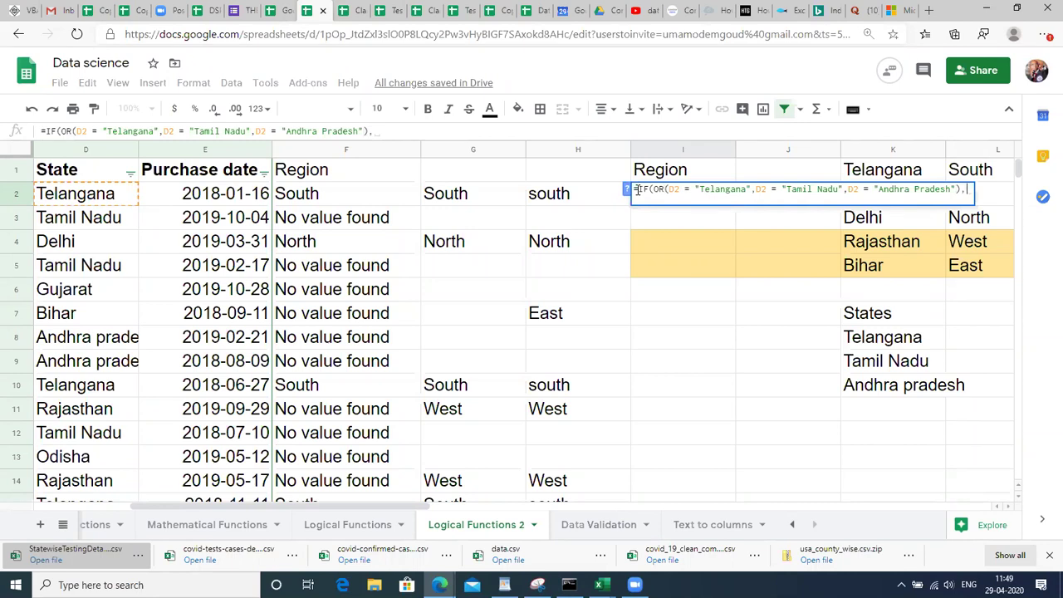
type("\"South")
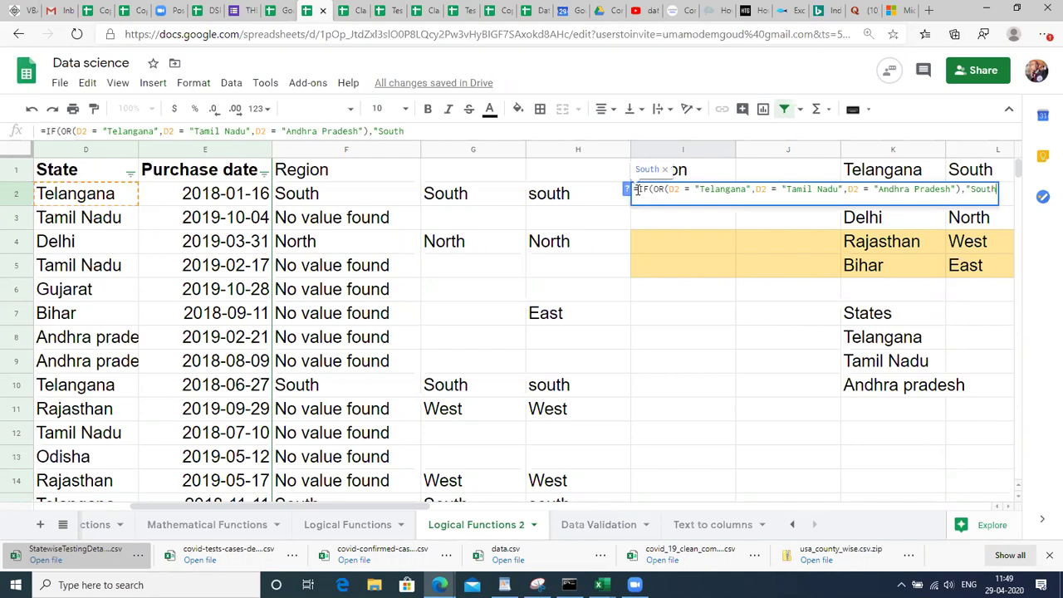
type("\",\"")
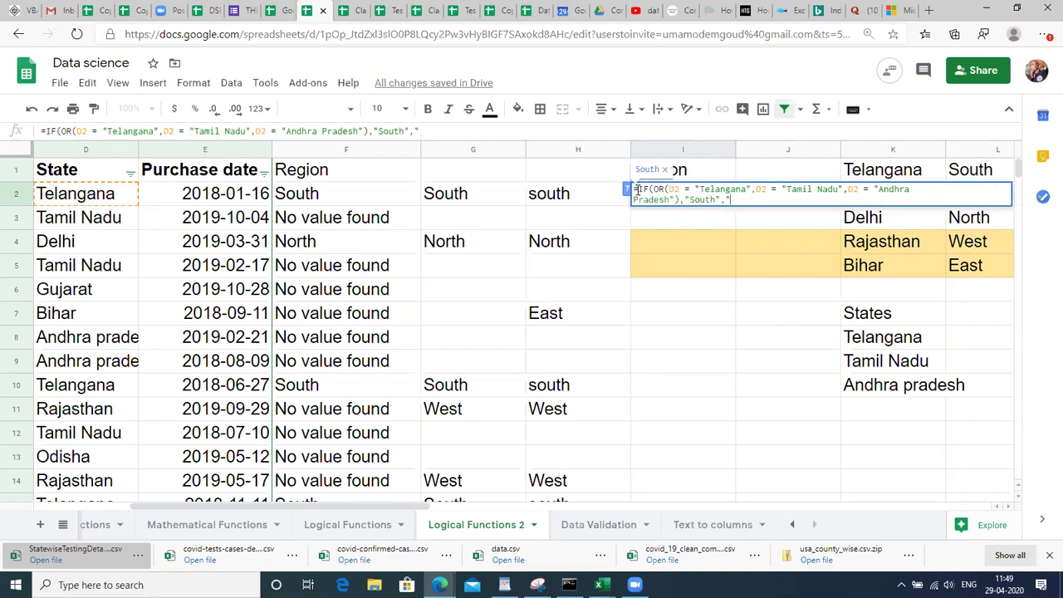
type("\")")
Fill the IF formula down I2:I51 and check the Delhi, Tamil Nadu and Telangana rows.
key("Return")
key("Up")
key("Left")
key("Left")
key("Left")
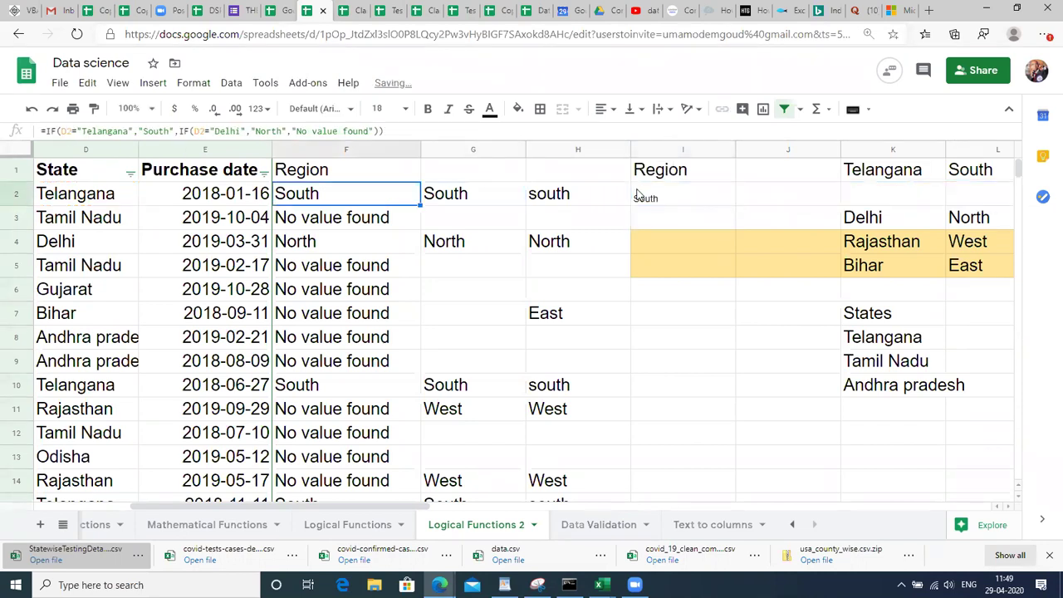
key("ctrl+Down")
key("Right")
key("Right")
key("Right")
key("ctrl+shift+Up")
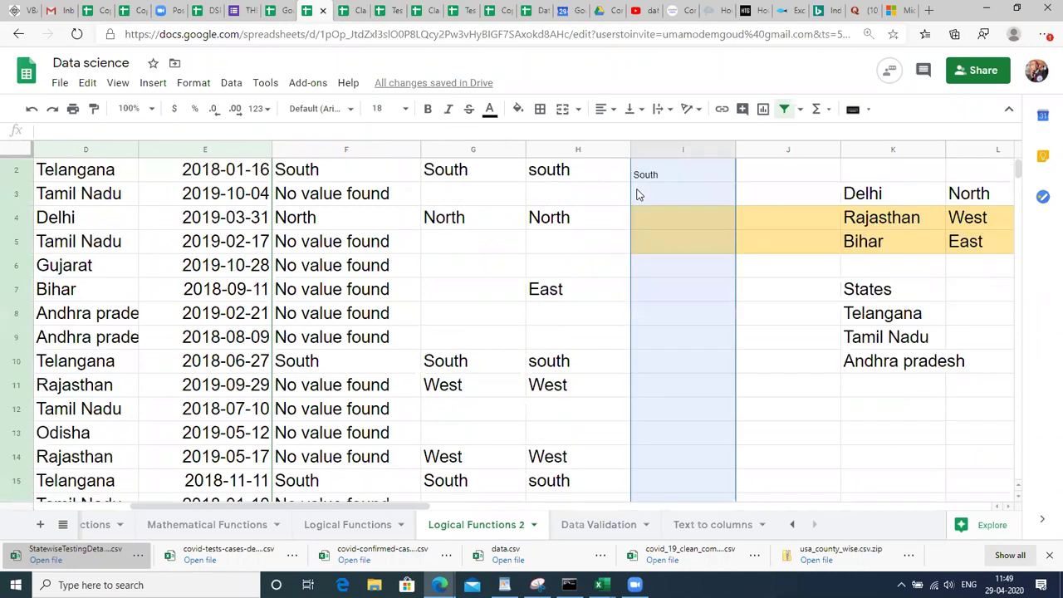
key("ctrl+d")
left_click(685, 228)
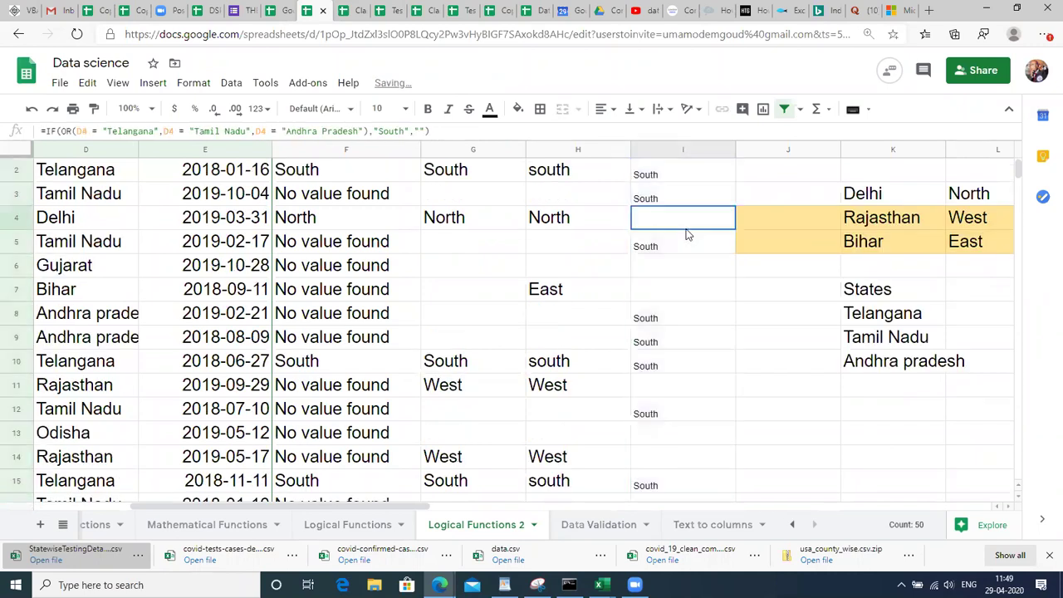
left_click(111, 245)
left_click(111, 171)
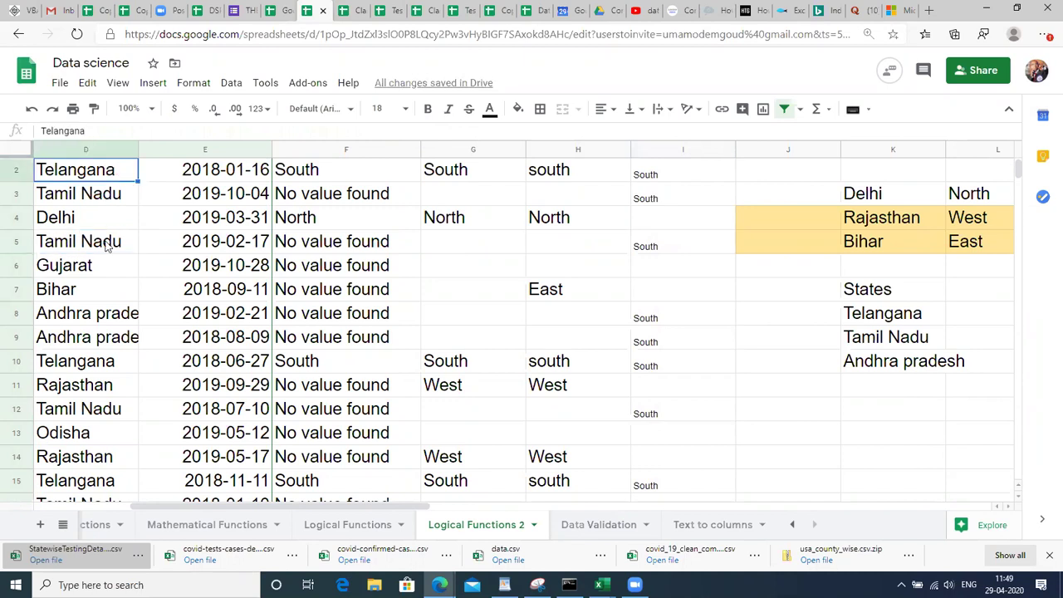
Check the copied formula in I10, then select the results range I2:I51.
left_click(626, 358)
left_click(632, 359)
key("ctrl+Up")
key("Down")
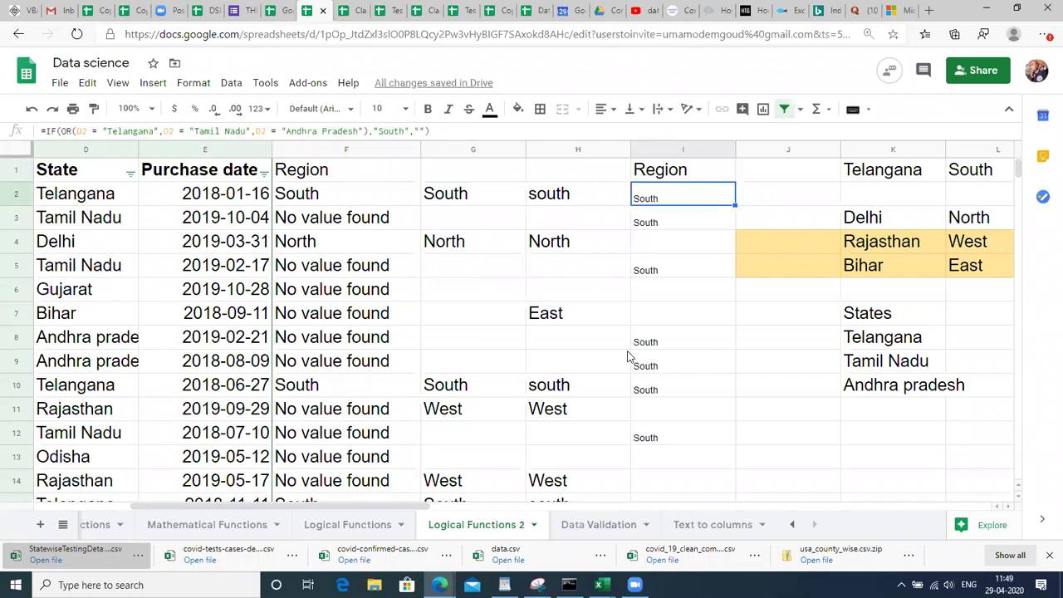
key("Left")
key("Left")
key("Left")
key("Left")
key("ctrl+Down")
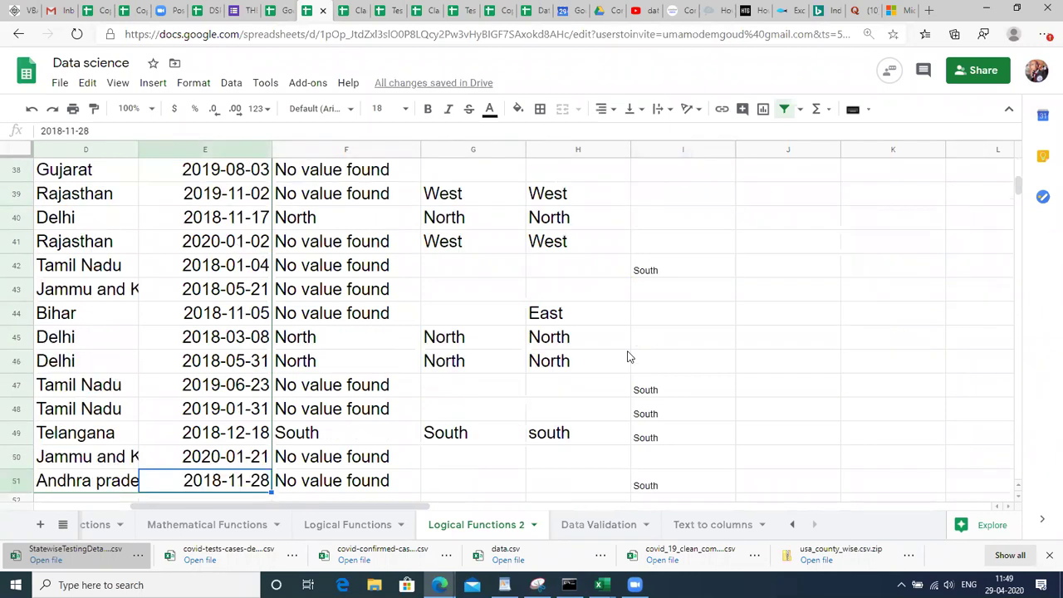
key("Right")
key("Right")
key("Right")
key("Right")
key("ctrl+shift+Up")
key("shift+Down")
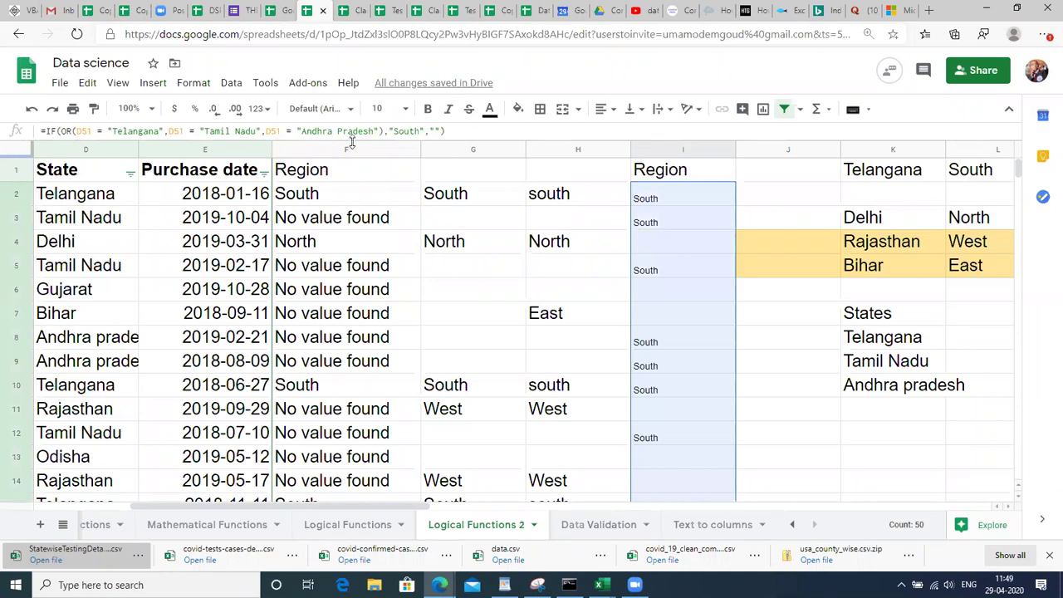
Set the selected column I results to font size 14, then 18.
left_click(378, 110)
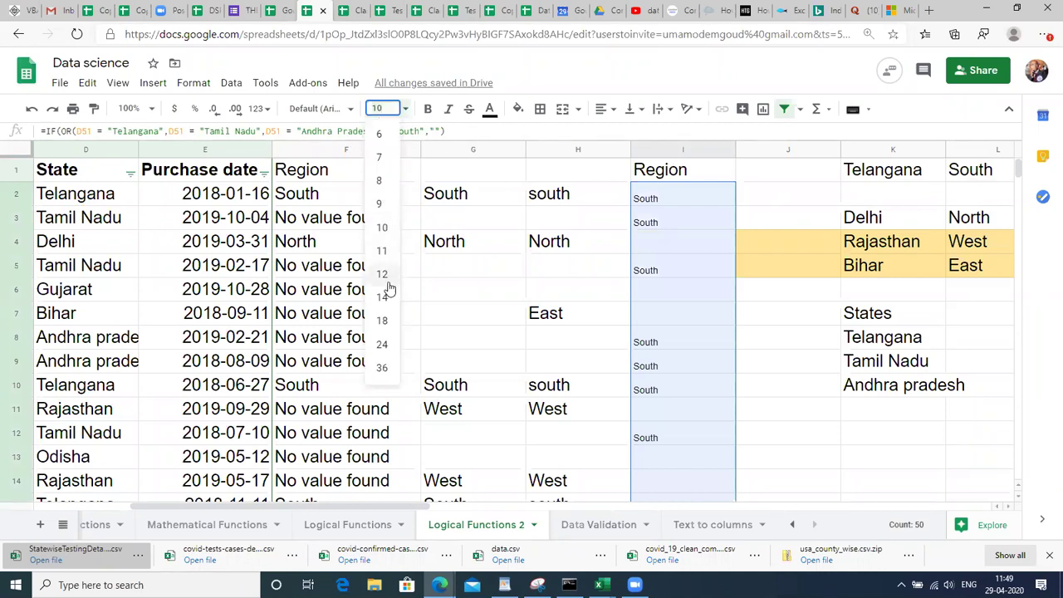
left_click(382, 298)
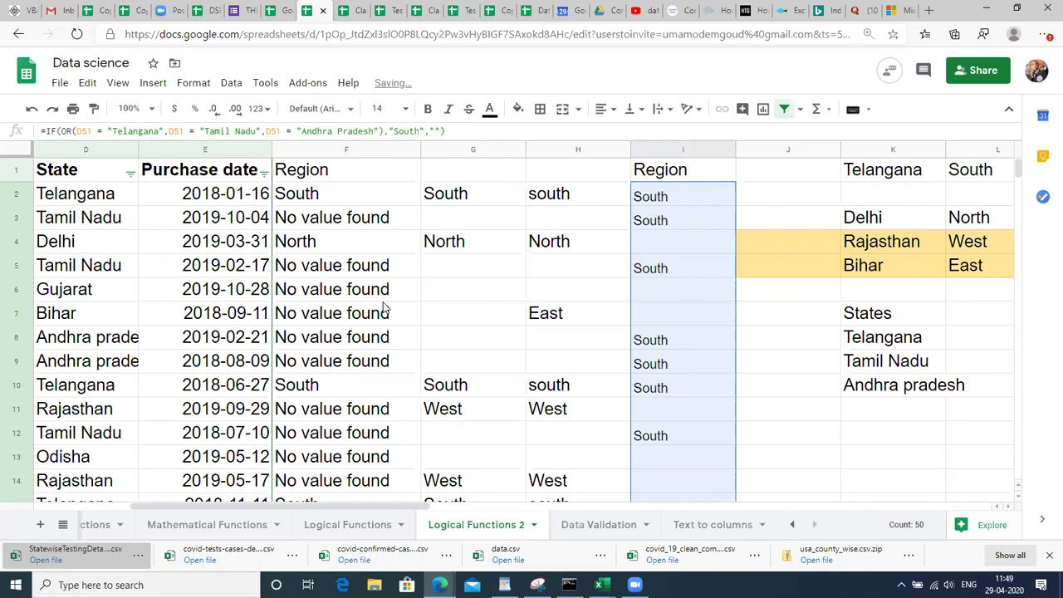
left_click(382, 108)
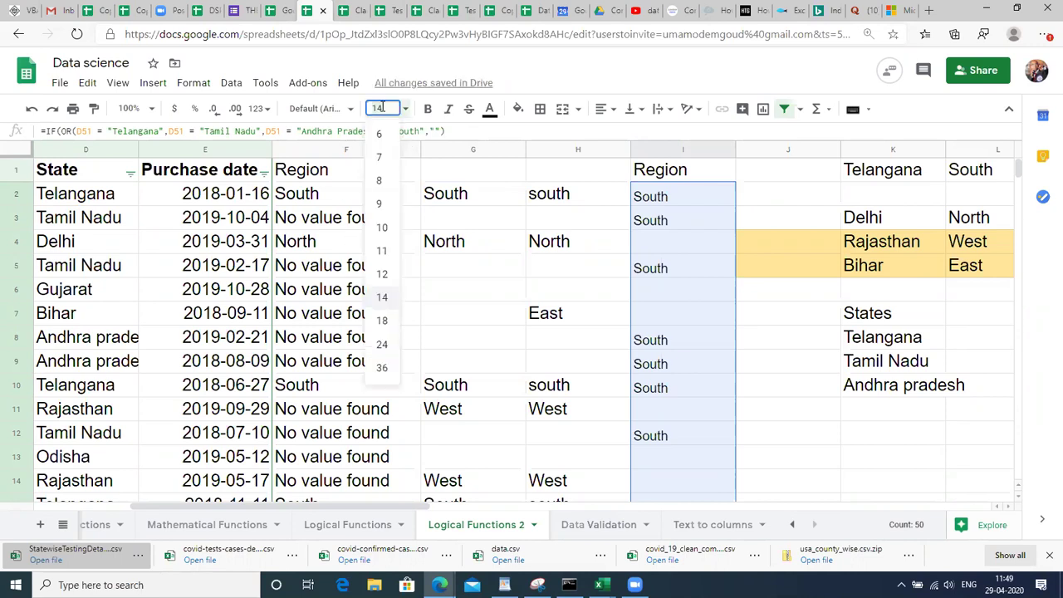
left_click(382, 321)
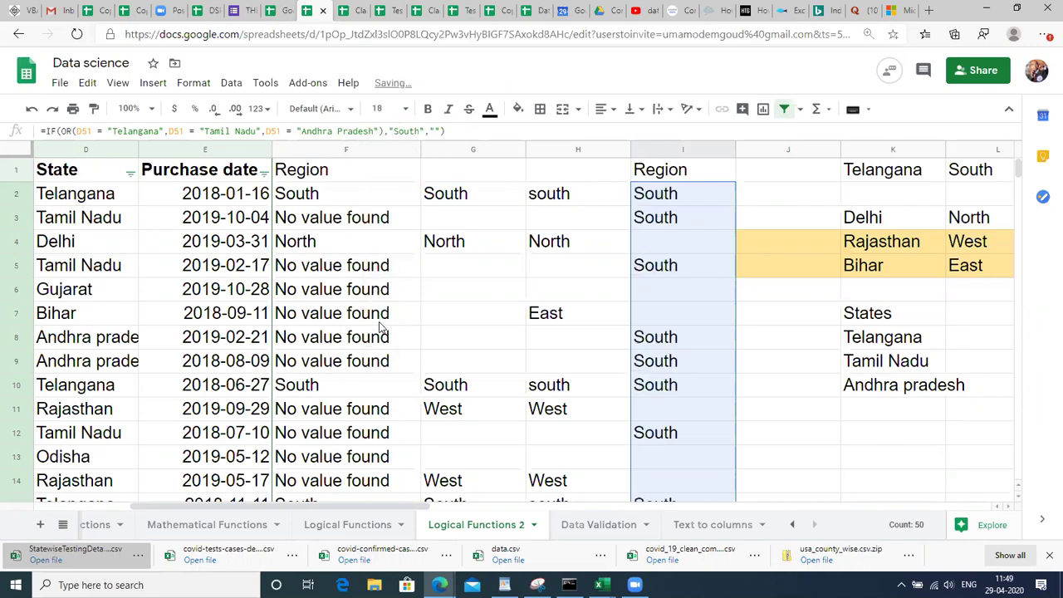
double_click(686, 201)
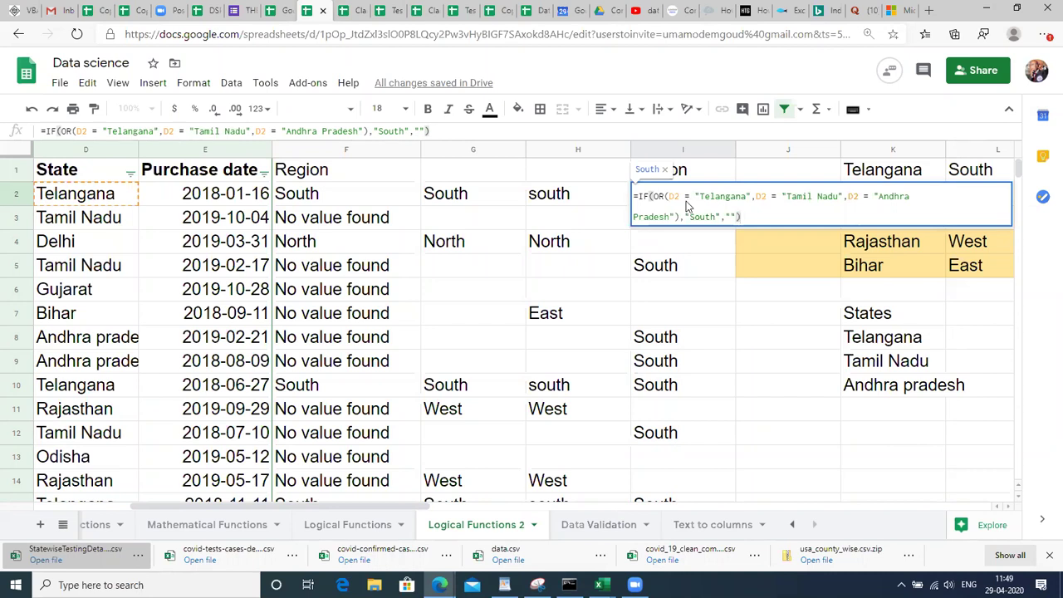
key("Return")
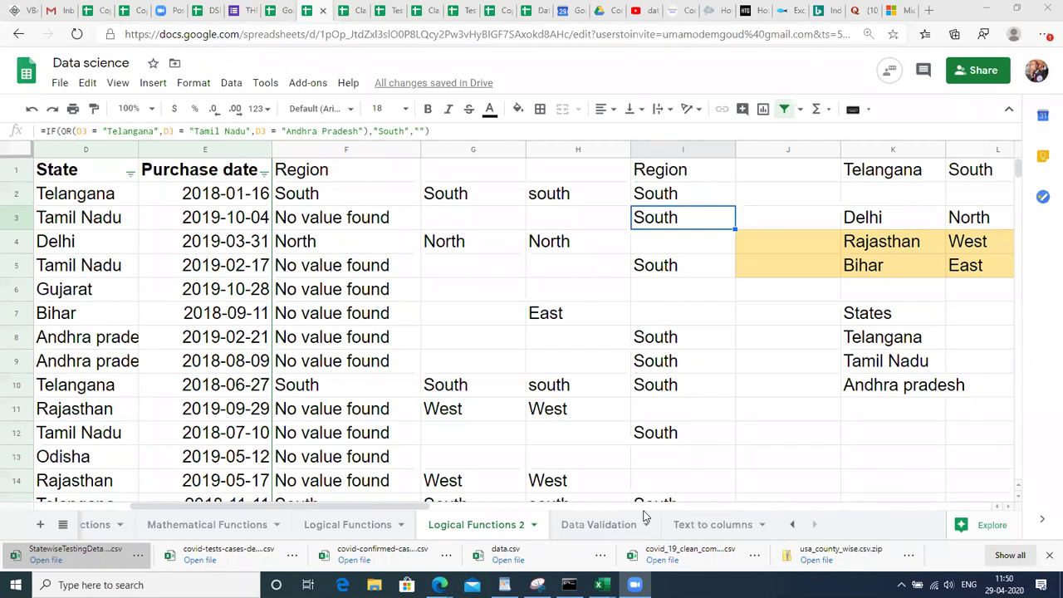
Switch to the Text to columns sheet and look over the cells around A2 and D2.
double_click(601, 526)
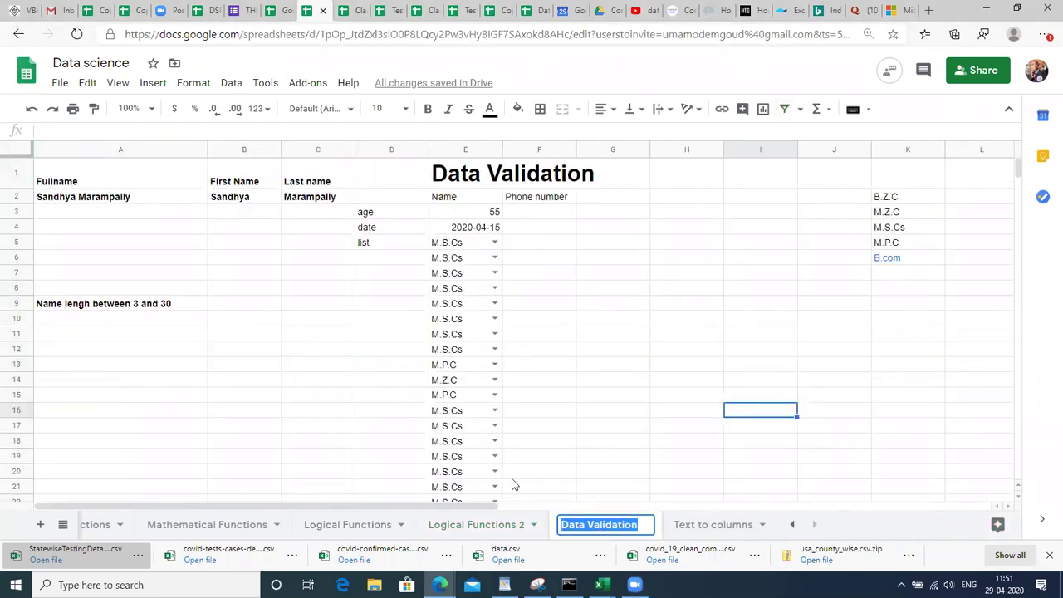
left_click(474, 525)
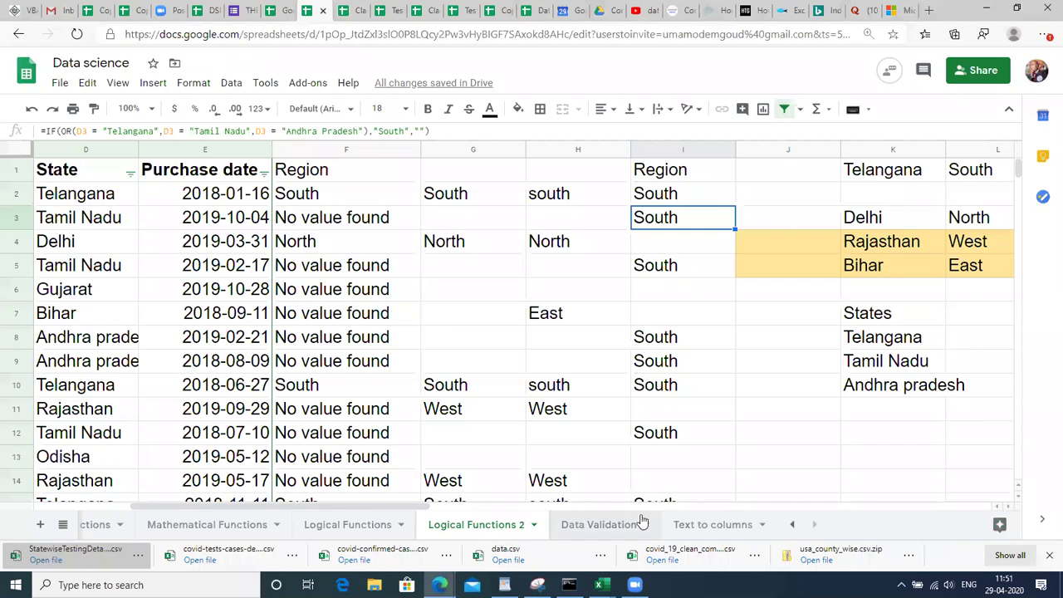
left_click(685, 524)
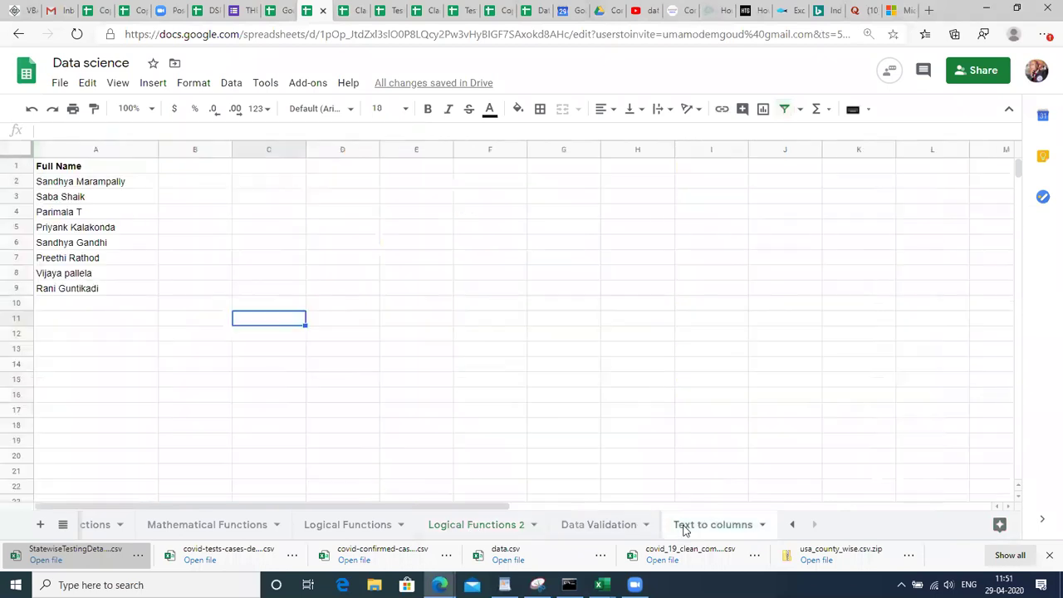
left_click(95, 189)
key("Right")
key("Up")
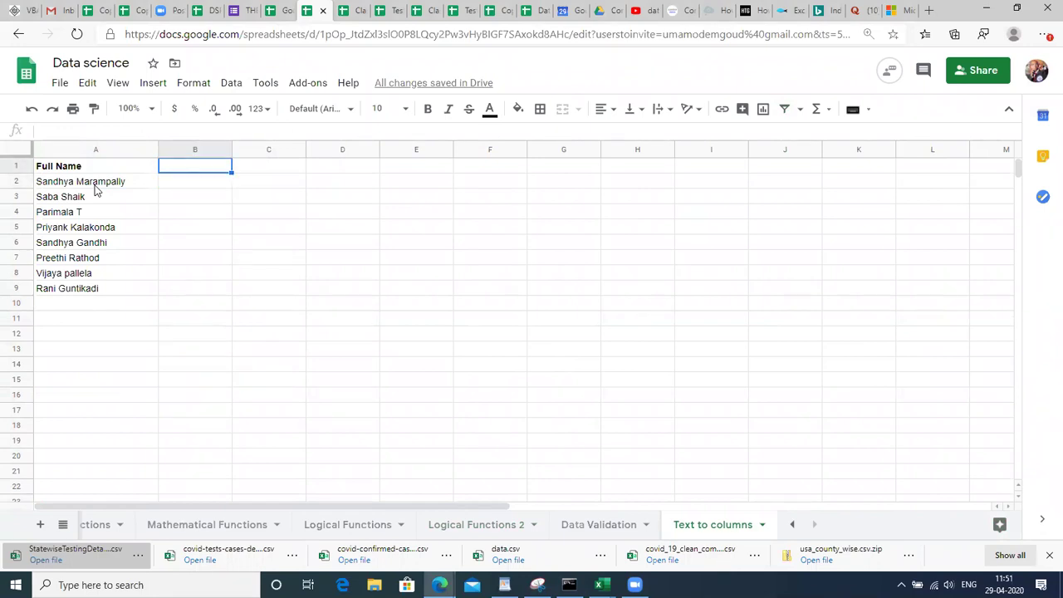
key("Right")
key("Right")
key("Right")
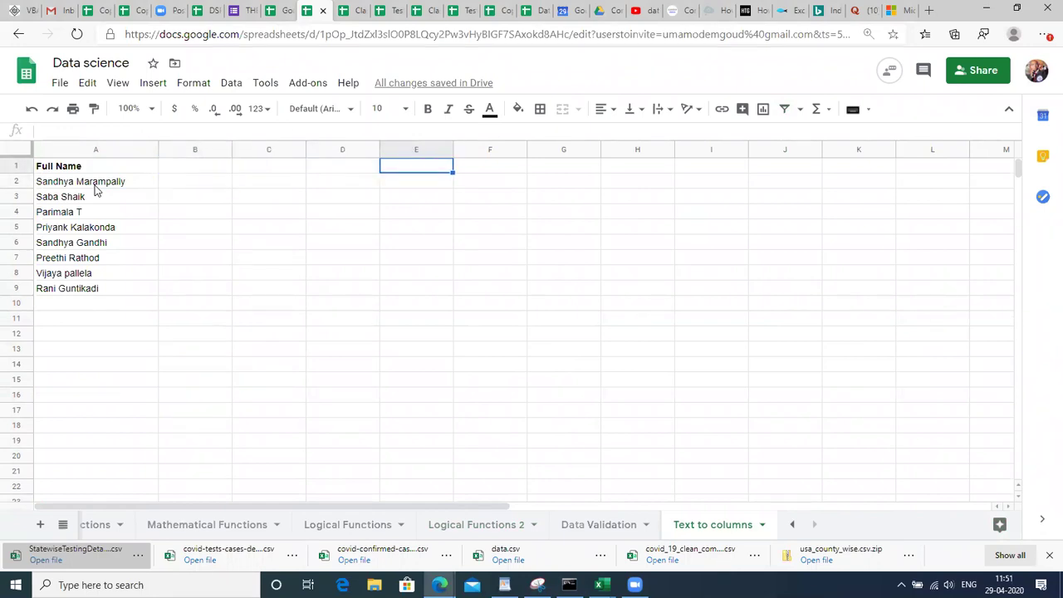
key("Left")
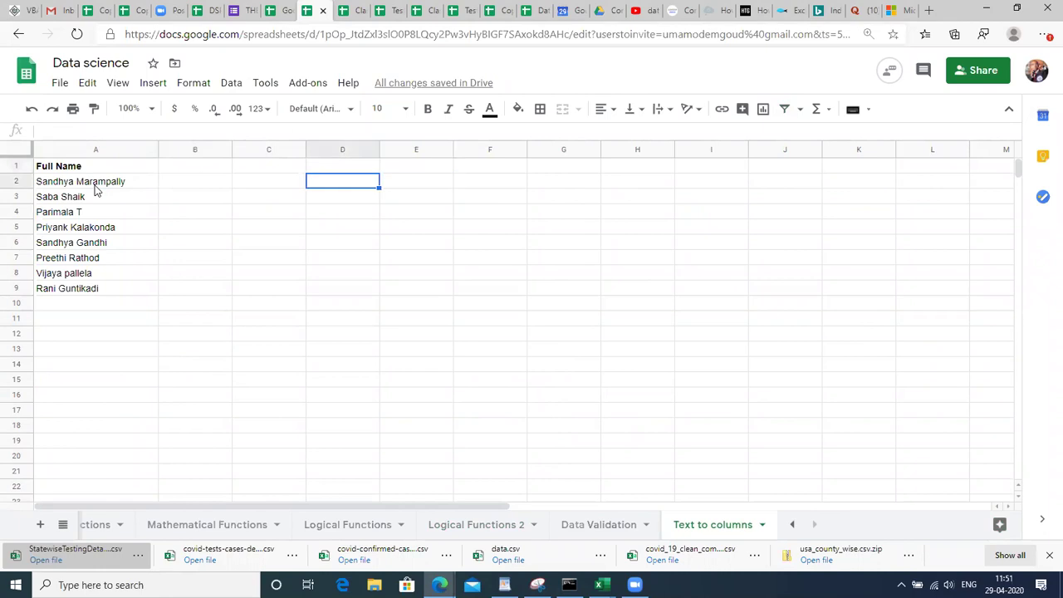
key("Down")
key("Up")
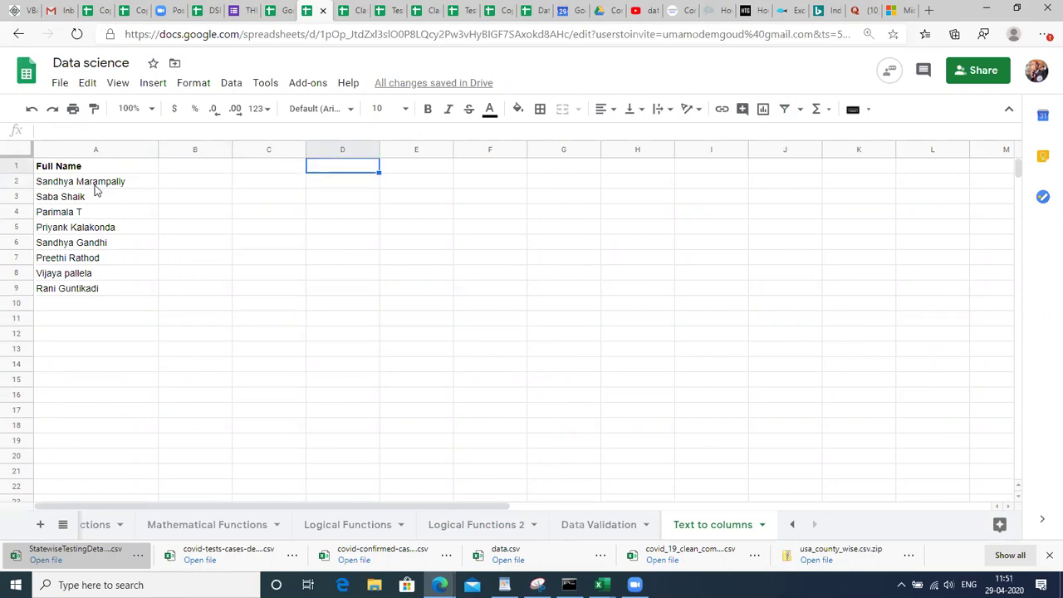
key("Down")
key("Left")
key("Left")
key("Left")
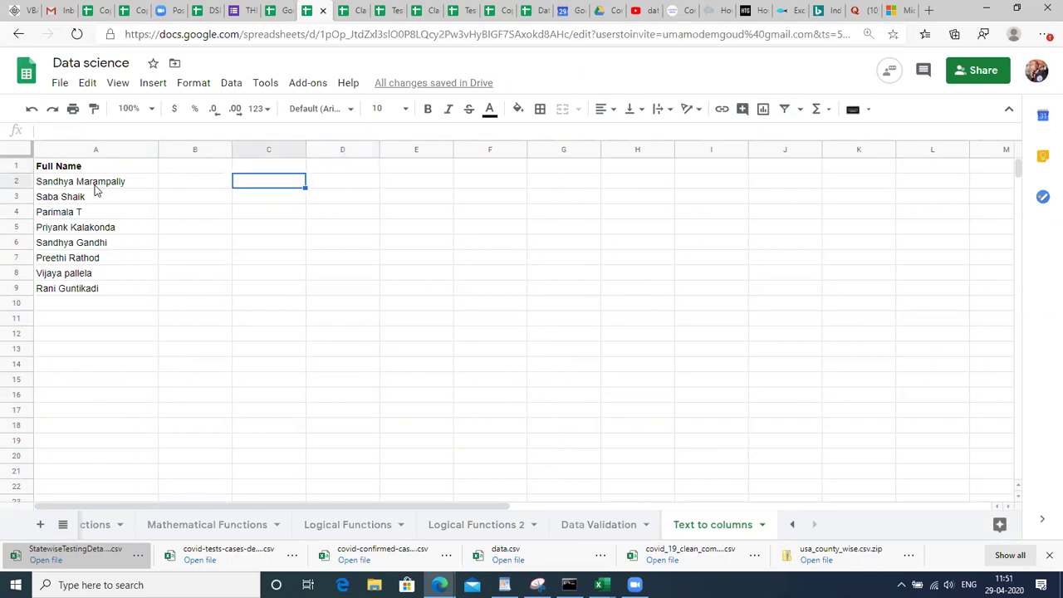
Copy the full name from A2 into D2 and widen column D to fit it.
key("ctrl+c")
key("Right")
key("Right")
key("Right")
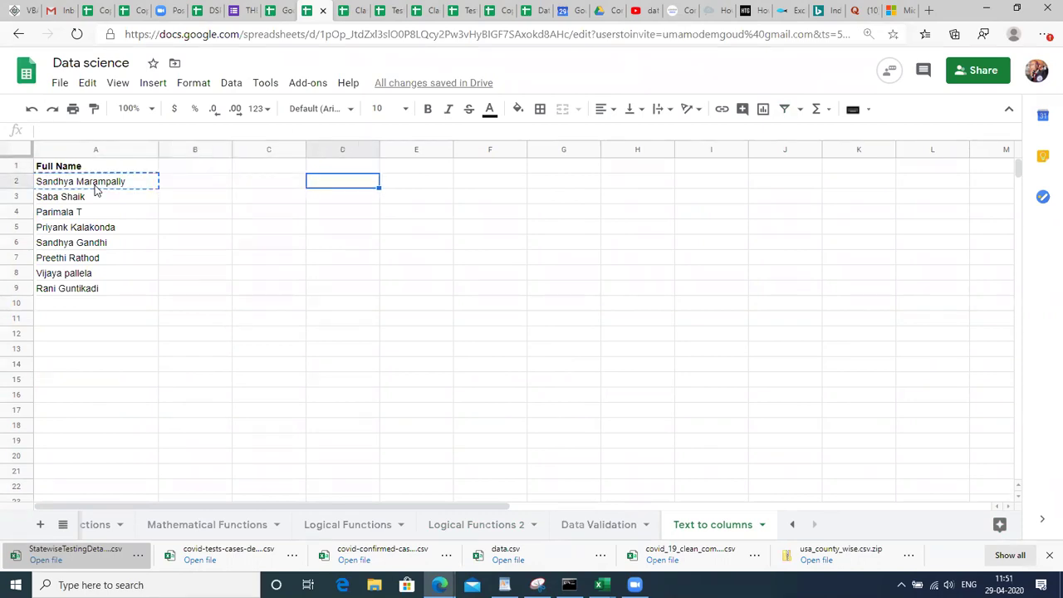
key("ctrl+v")
key("Right")
key("Right")
key("Left")
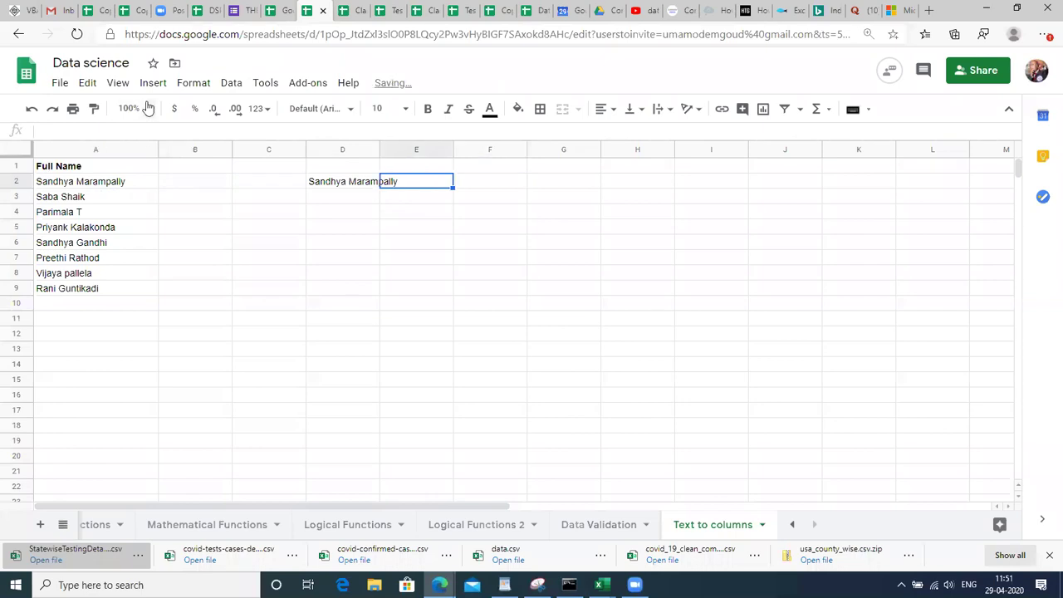
left_click_drag(380, 149, 433, 149)
Set all text on the sheet to font size 18.
left_click(188, 277)
key("ctrl+a")
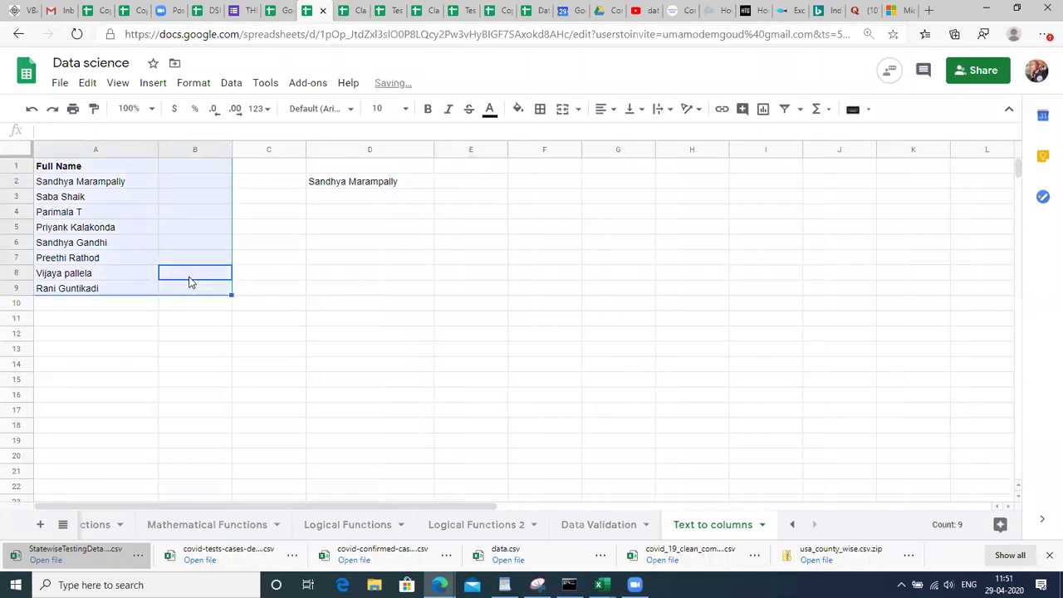
key("ctrl+a")
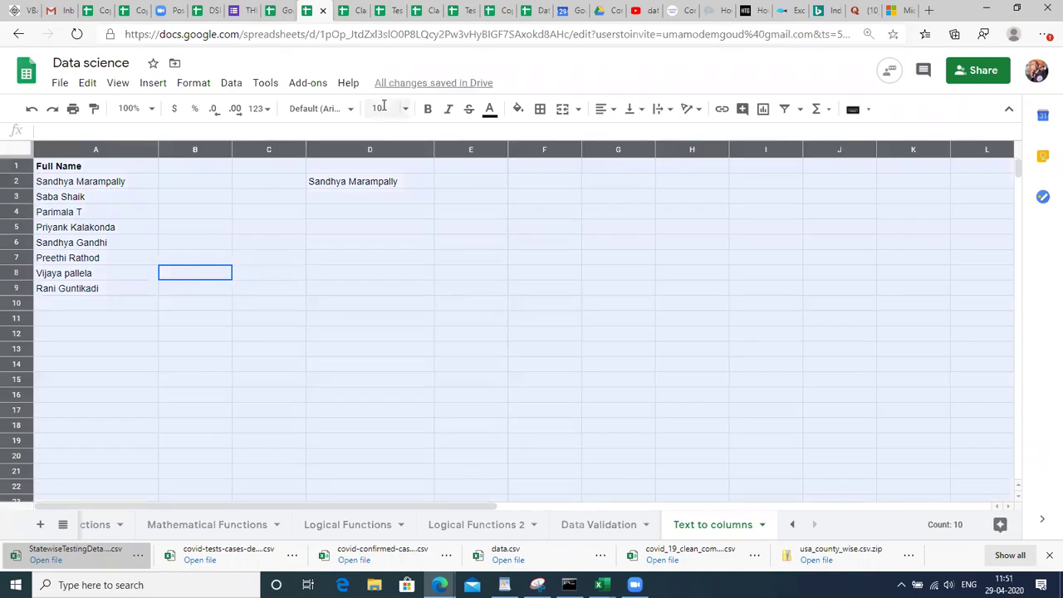
left_click(387, 109)
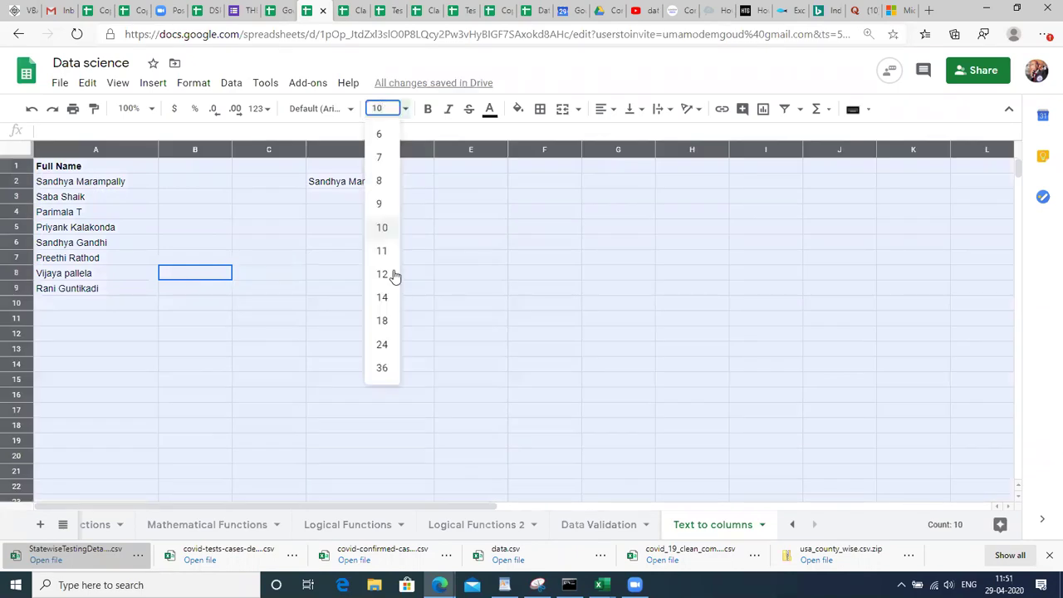
left_click(383, 323)
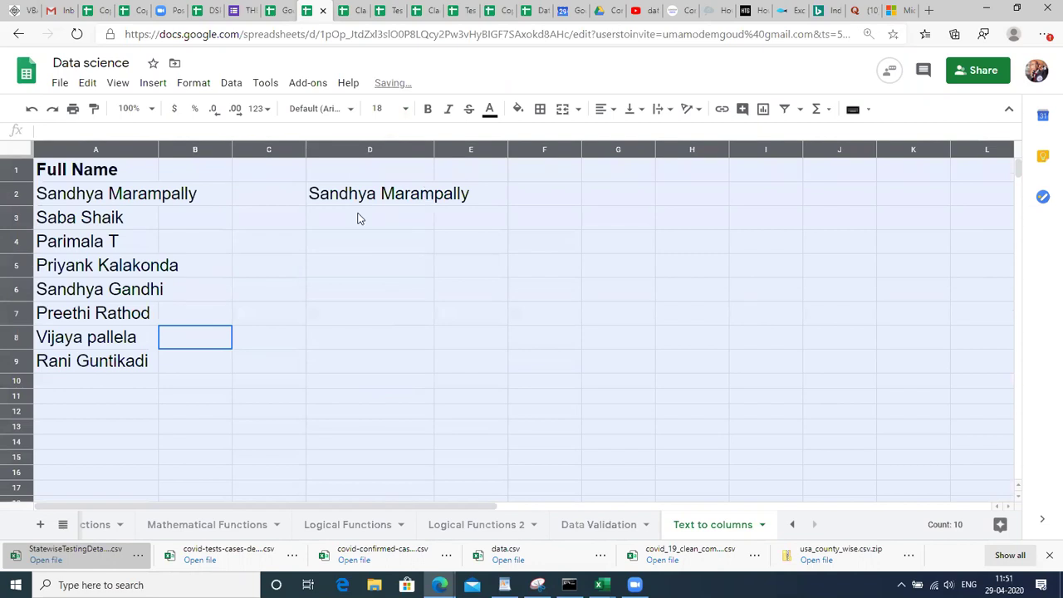
Widen columns D and E to fit the larger text.
left_click(359, 217)
key("Up")
key("Right")
key("Right")
key("Left")
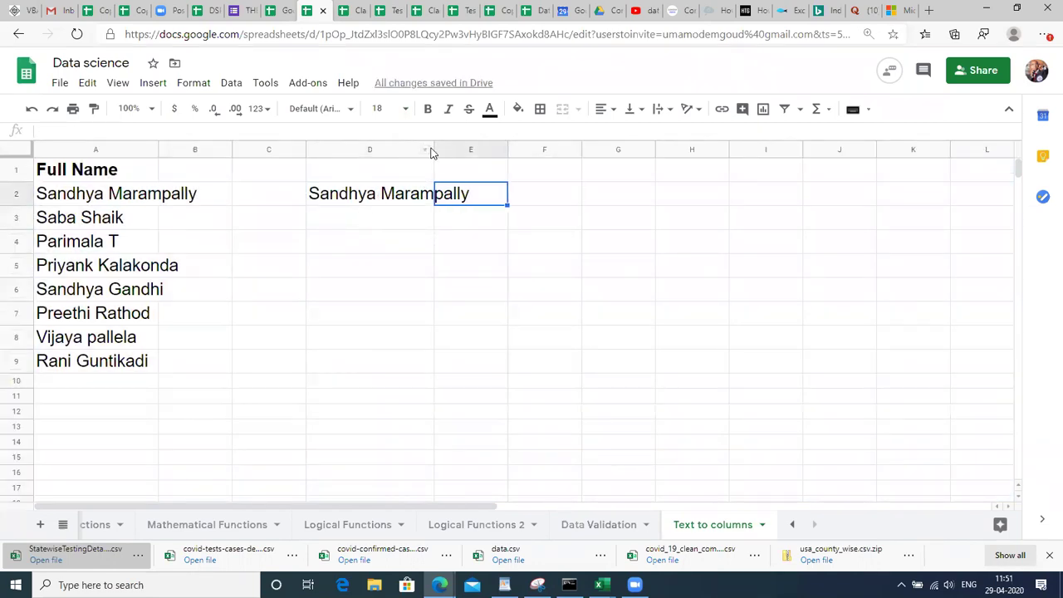
left_click_drag(441, 150, 503, 151)
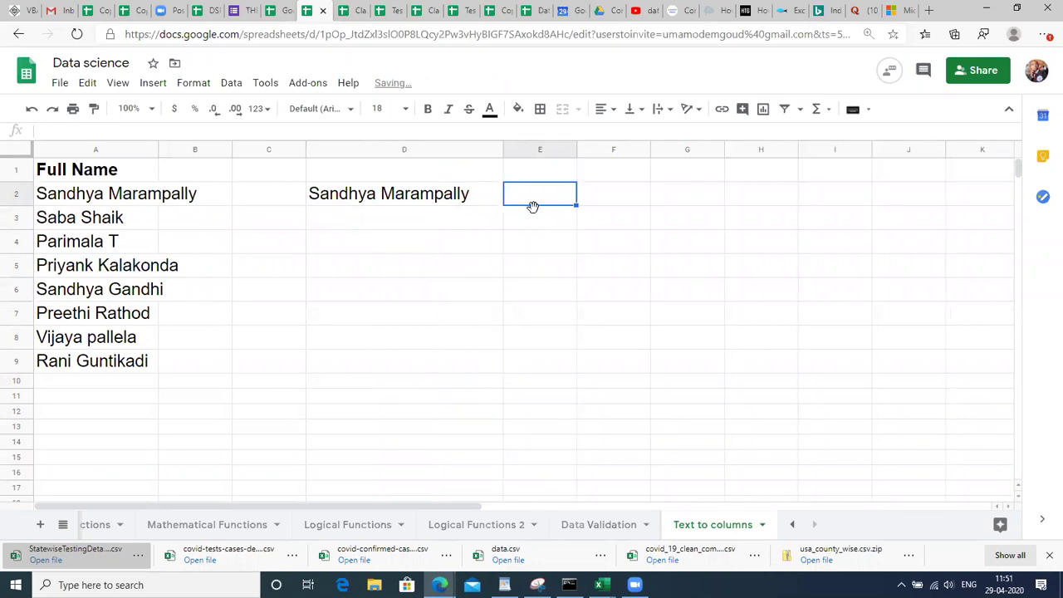
left_click_drag(575, 148, 639, 171)
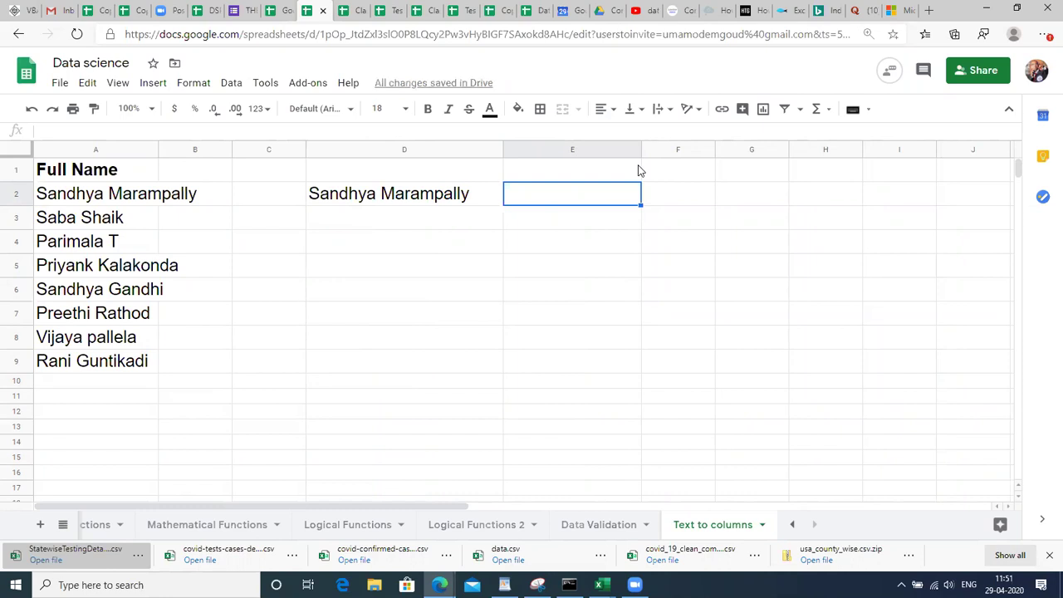
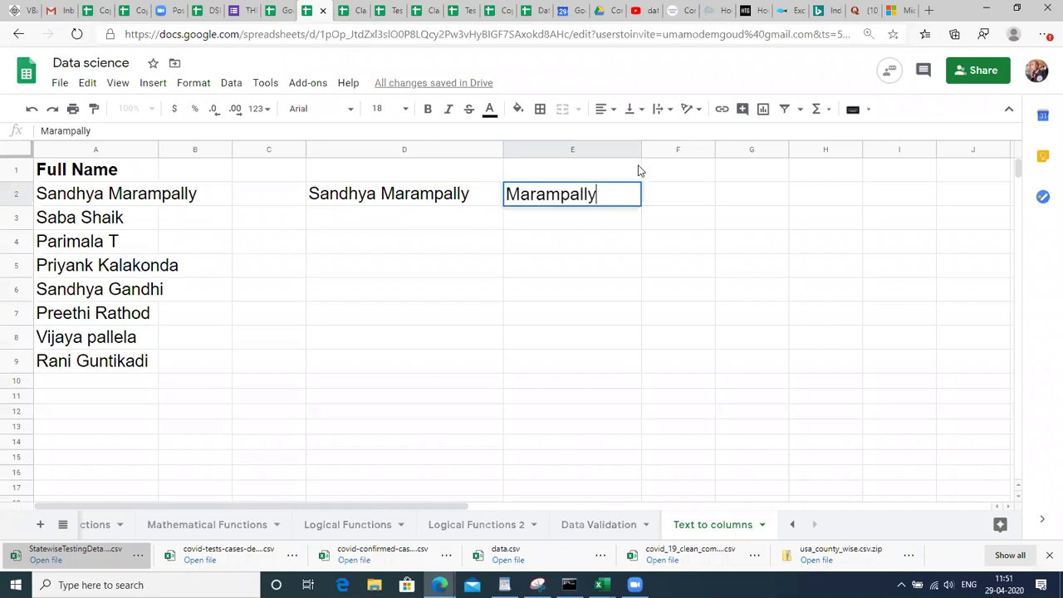
Type the D2 name into E2 with the surname first, then the first name.
key("Return")
key("Up")
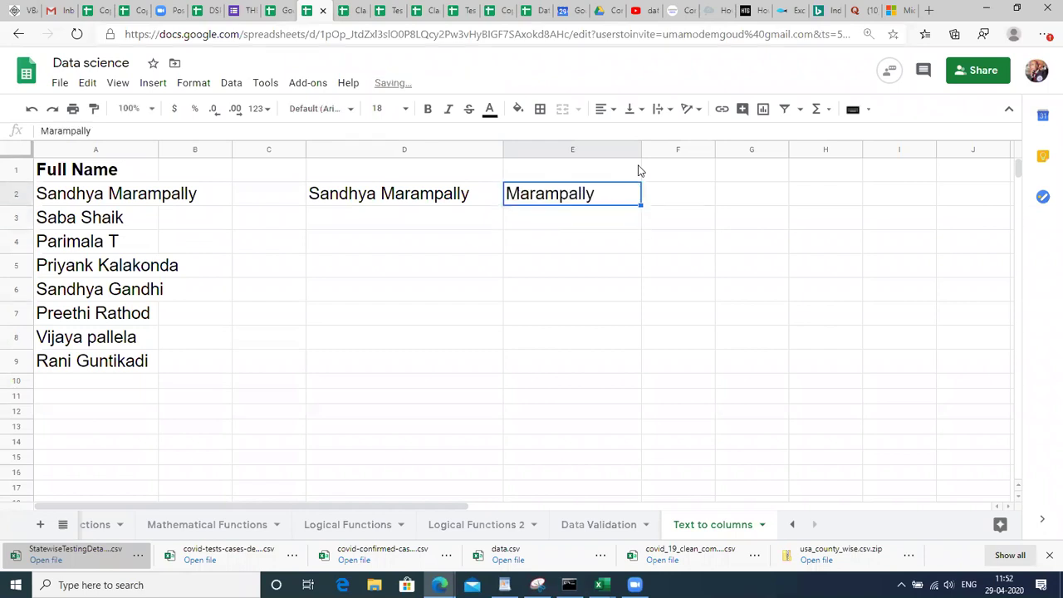
key("Return")
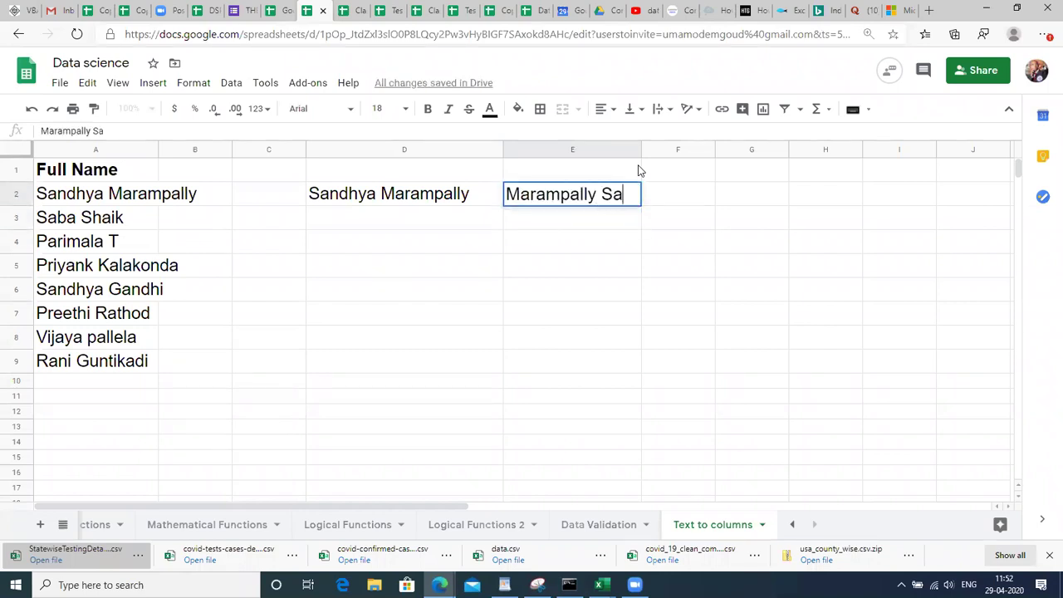
key("Return")
key("Up")
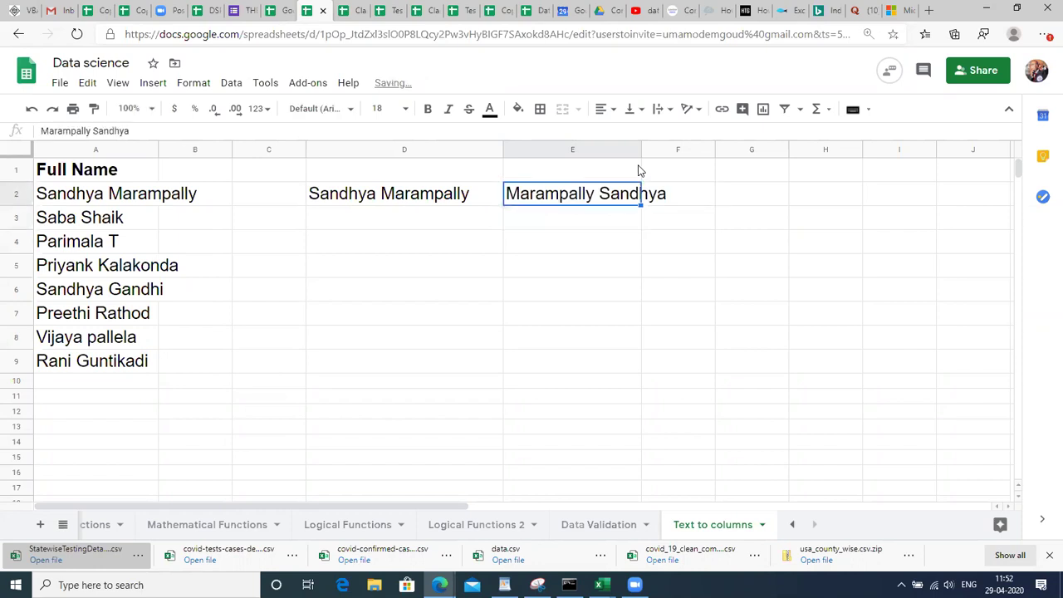
Widen column E so the reversed name fits.
left_click_drag(641, 146, 675, 168)
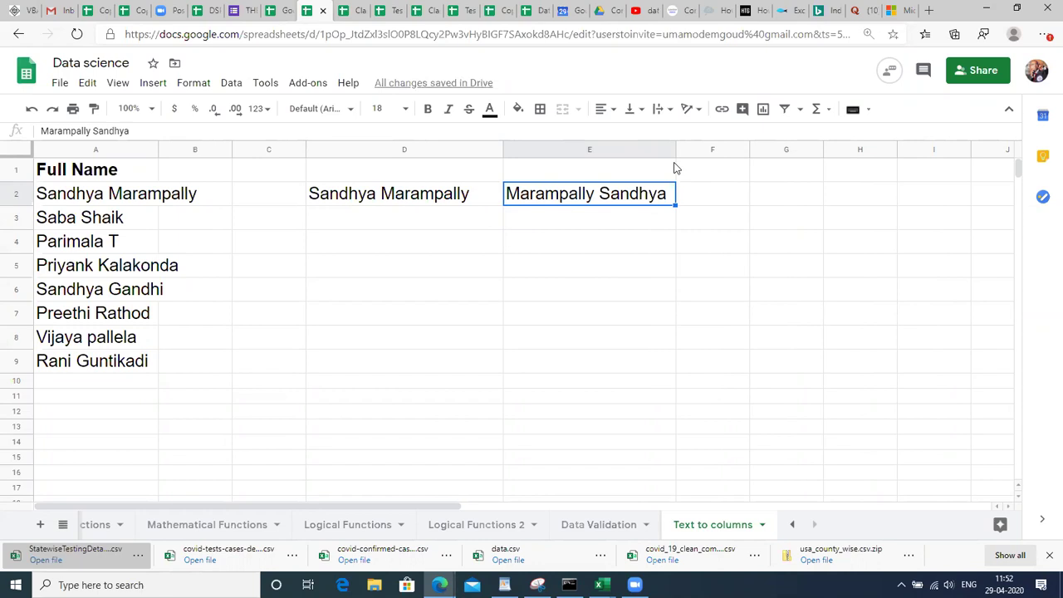
key("Right")
key("Right")
key("Right")
key("Right")
key("Right")
key("Left")
key("Left")
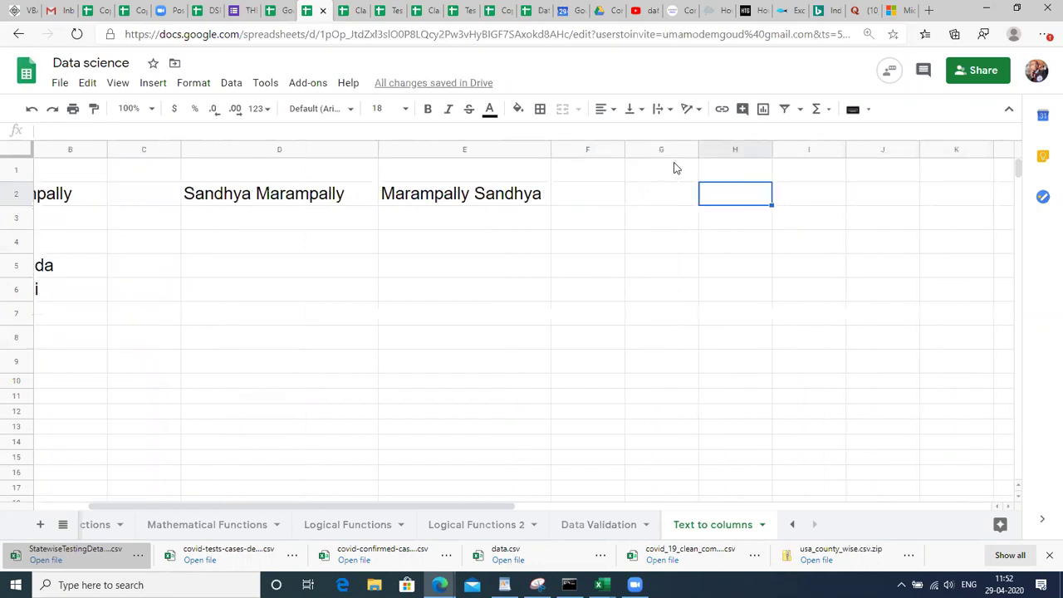
key("Left")
key("Left")
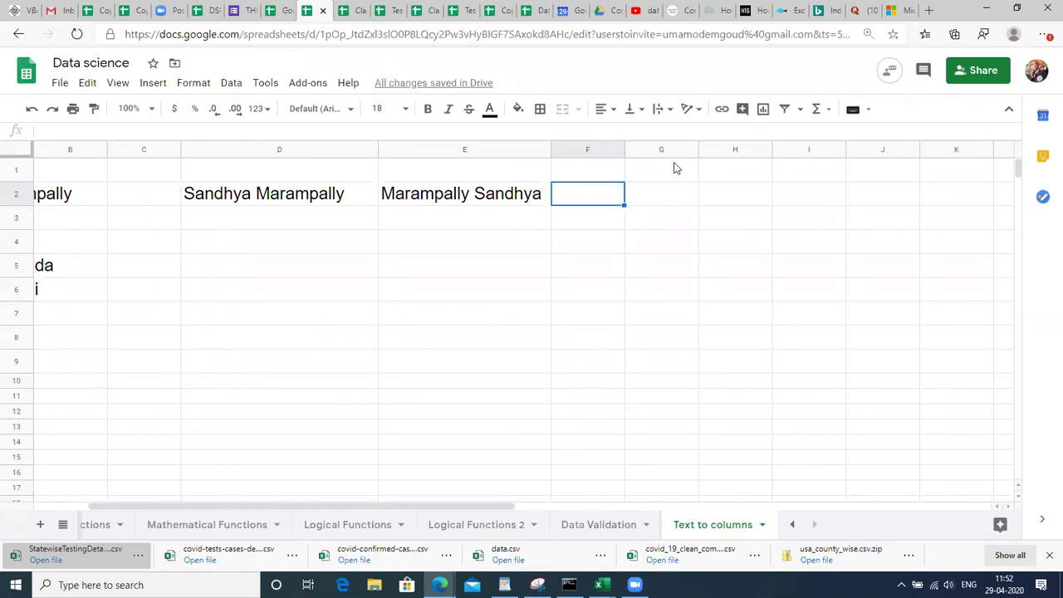
Start F2 with =REPLACE(D2,1,7,"<surname>") followed by a comma.
type("=RE")
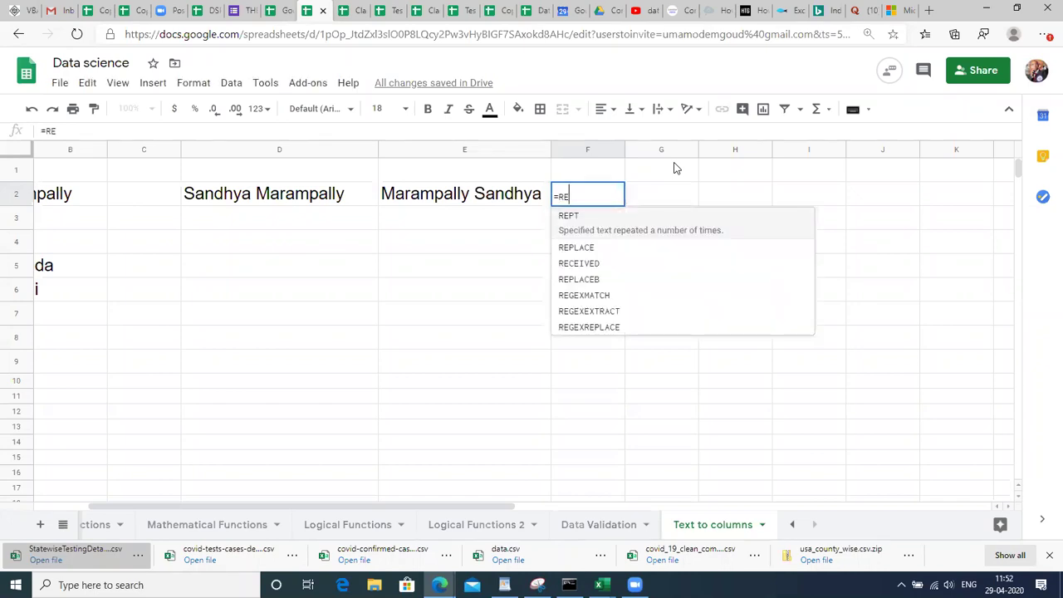
key("Down")
key("Tab")
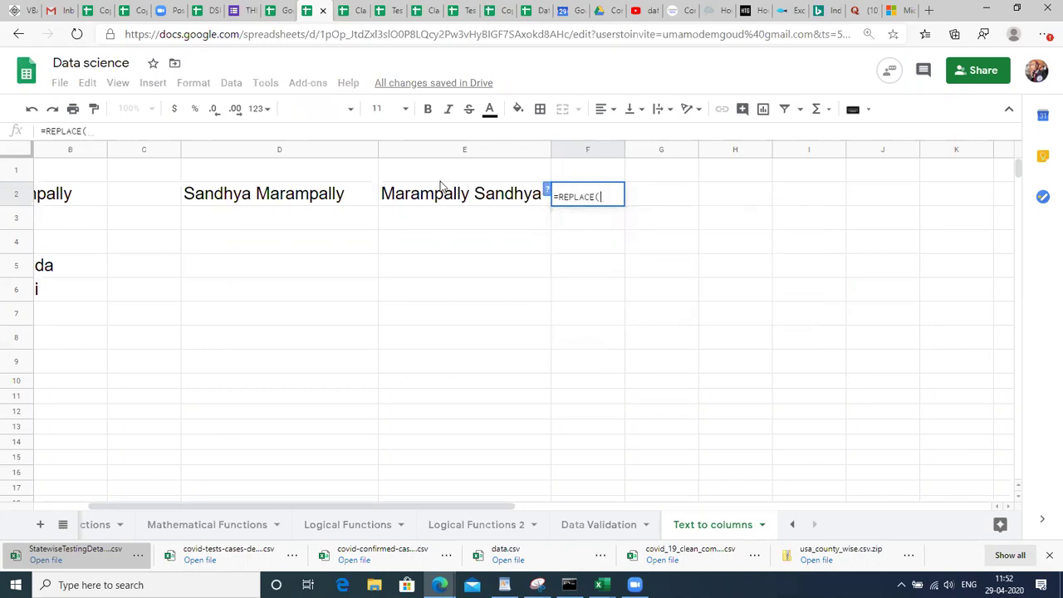
left_click(318, 209)
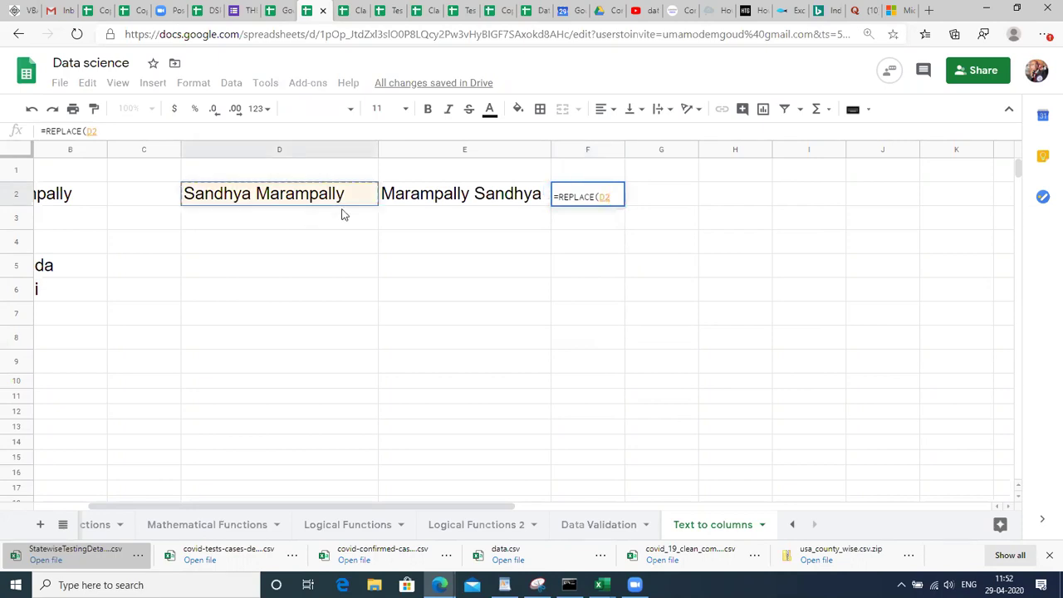
type(",")
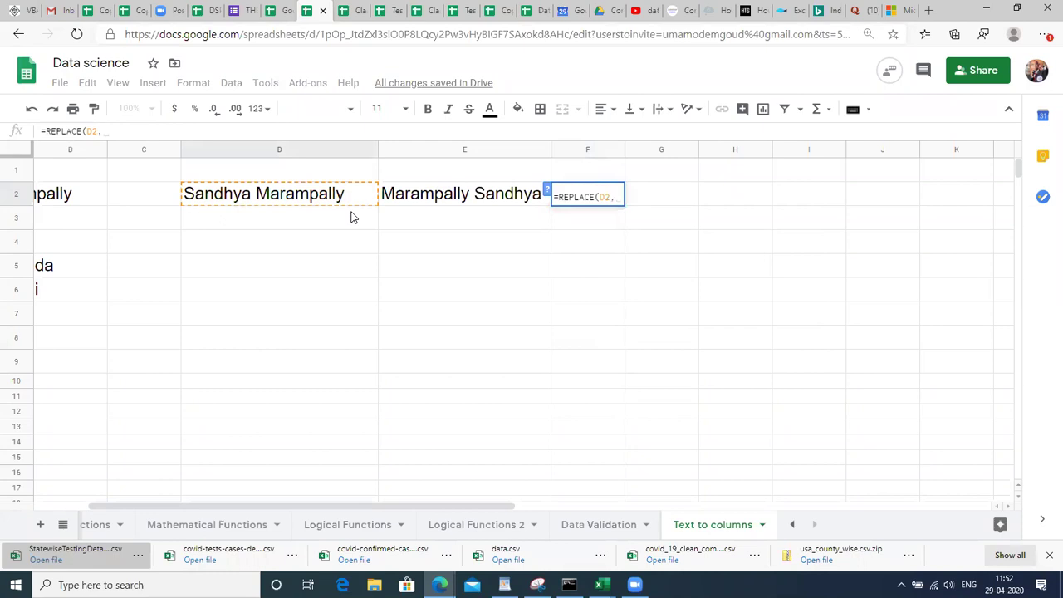
type("1")
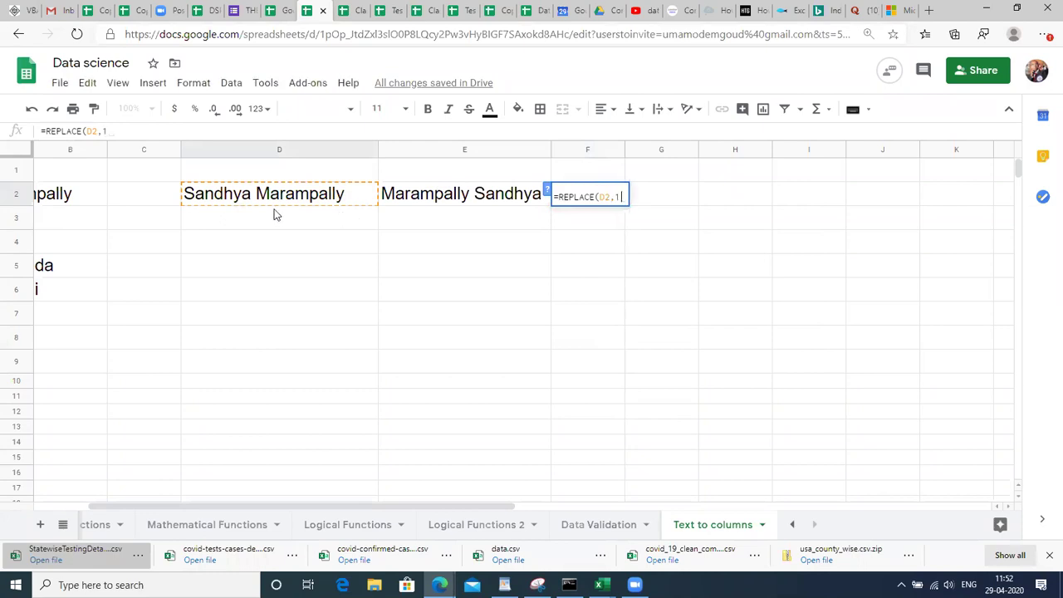
type(",")
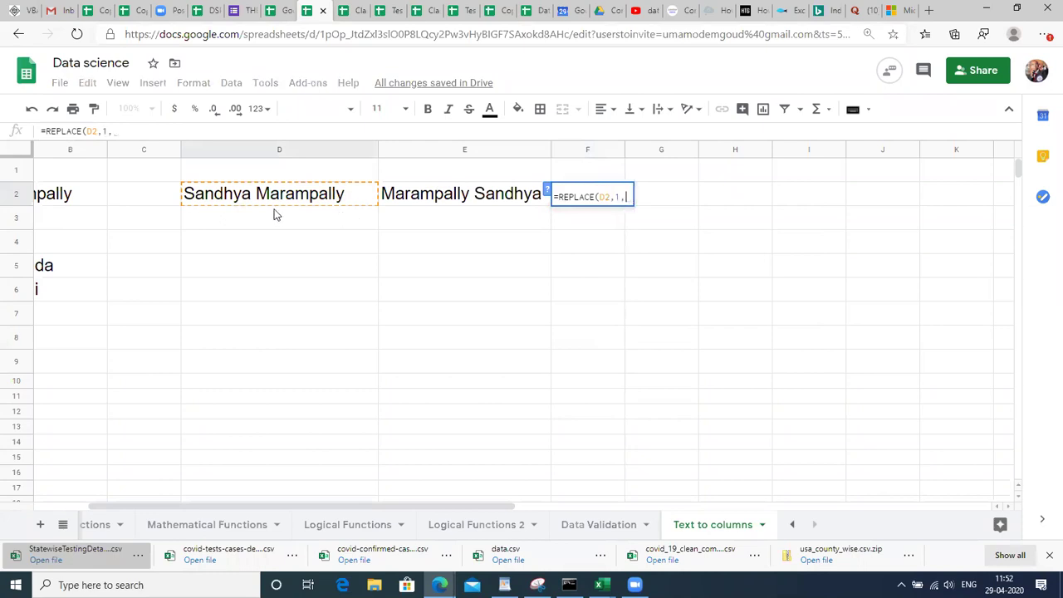
type("7,")
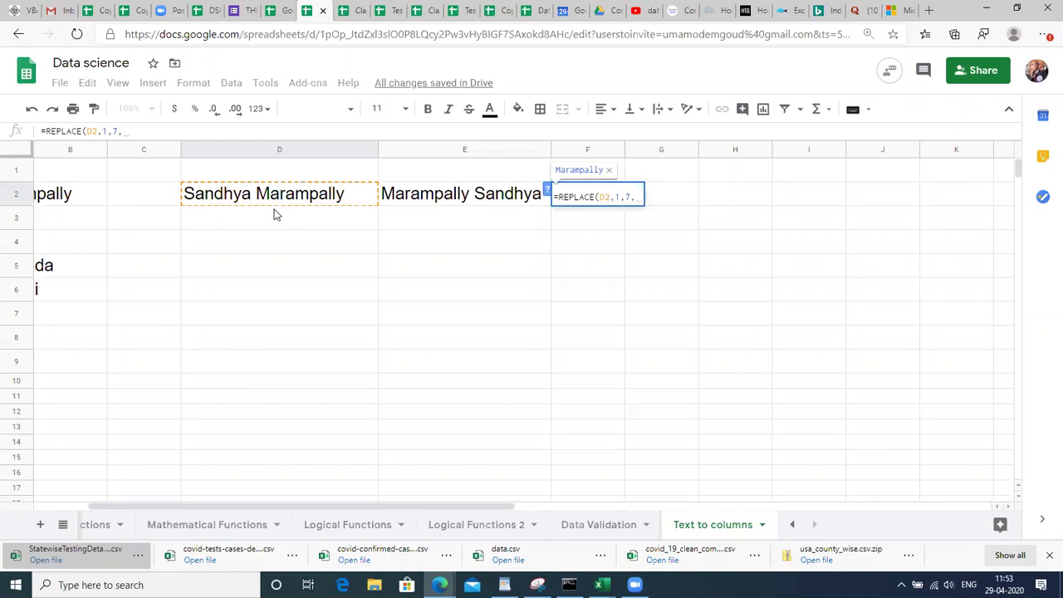
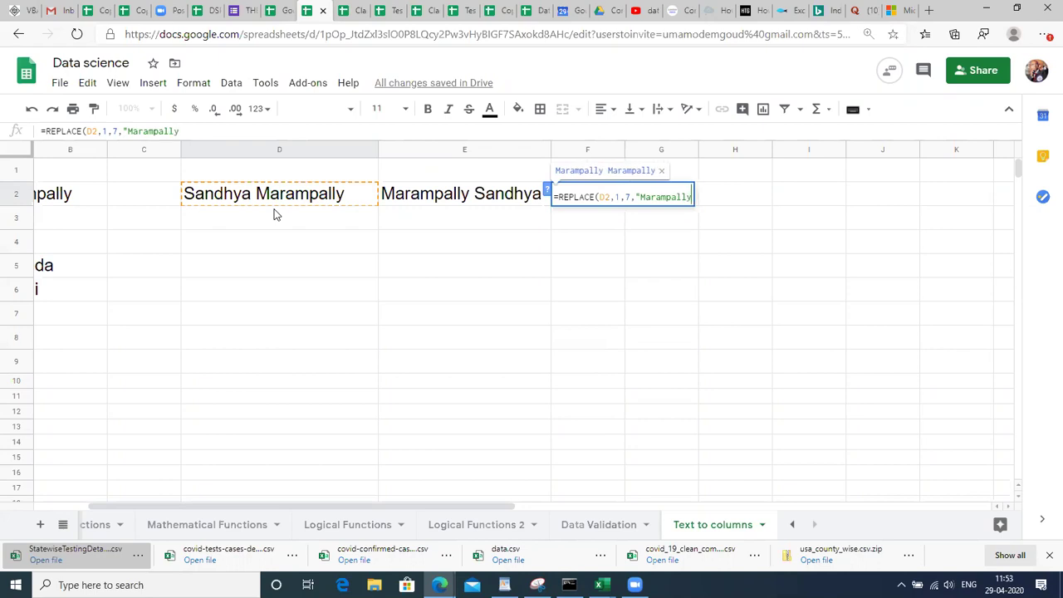
type("\"),")
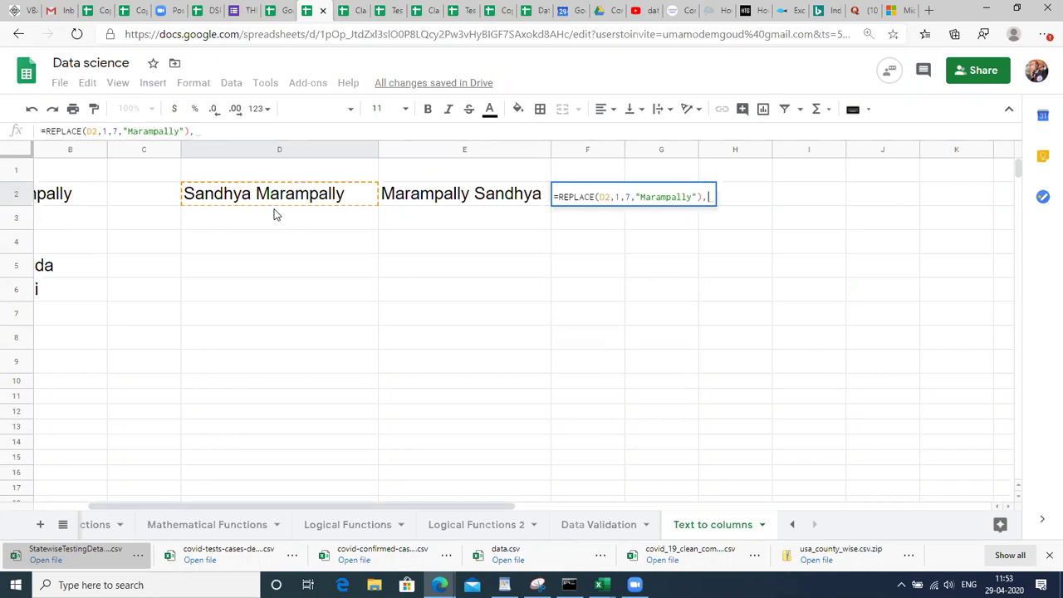
Clear the stray quotes and half-typed REPLA after the comma.
type("\"")
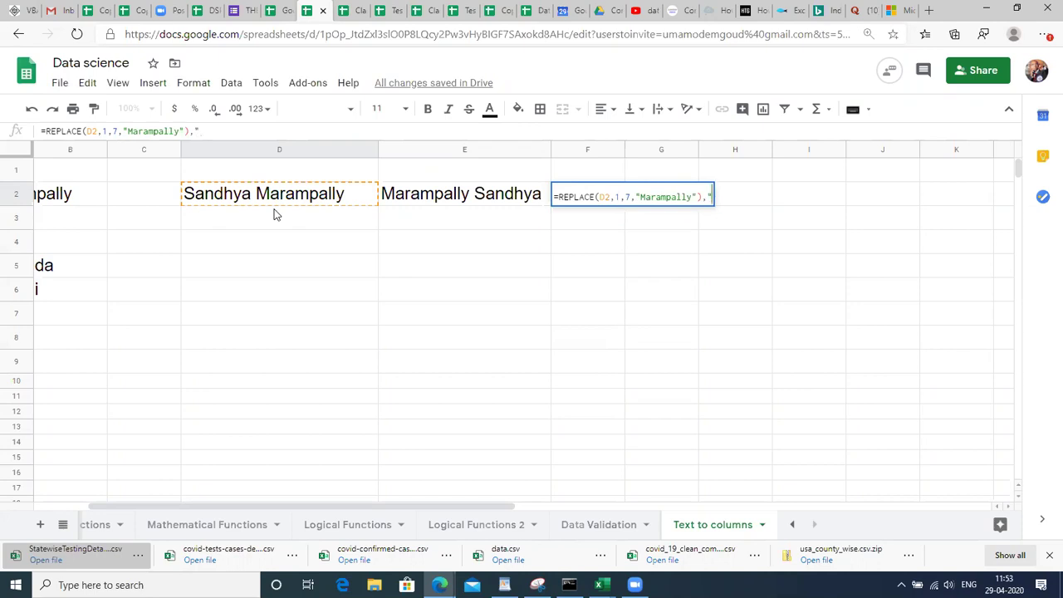
type(" \"")
key("BackSpace")
key("BackSpace")
key("BackSpace")
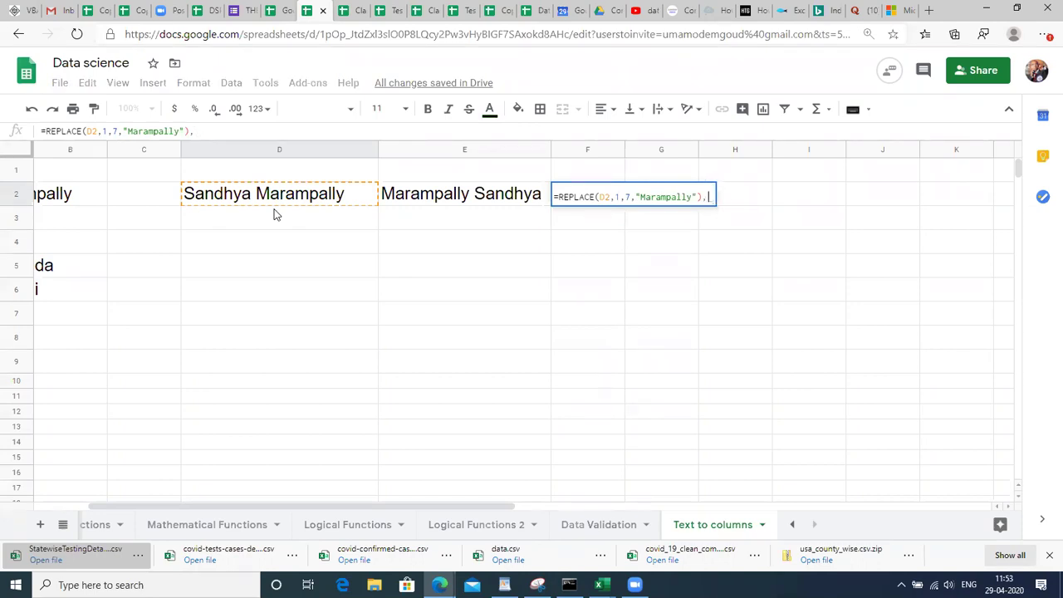
type("REPLA")
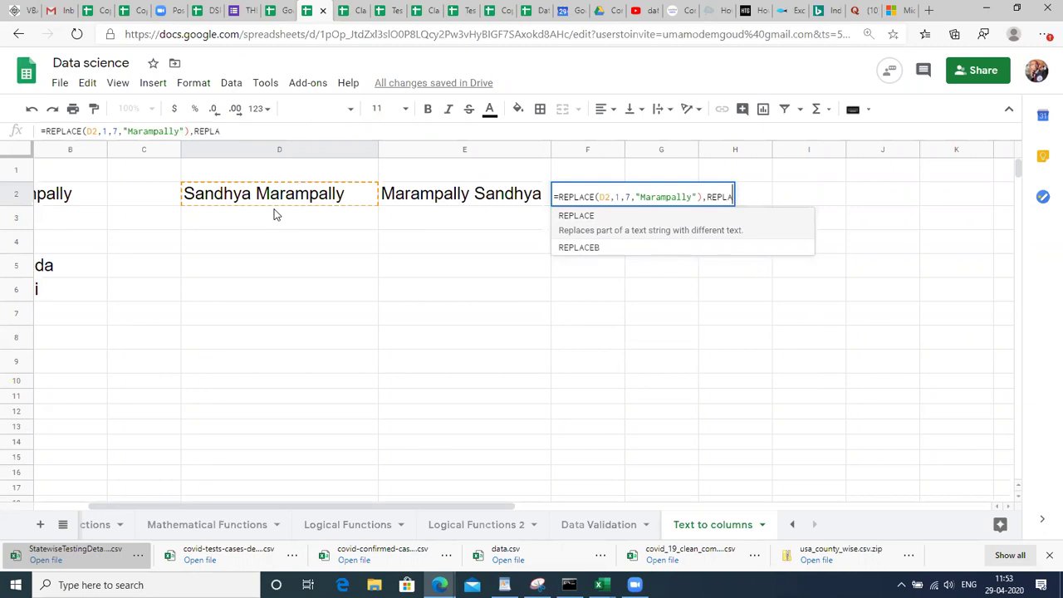
key("BackSpace")
key("BackSpace")
key("BackSpace")
key("BackSpace")
key("BackSpace")
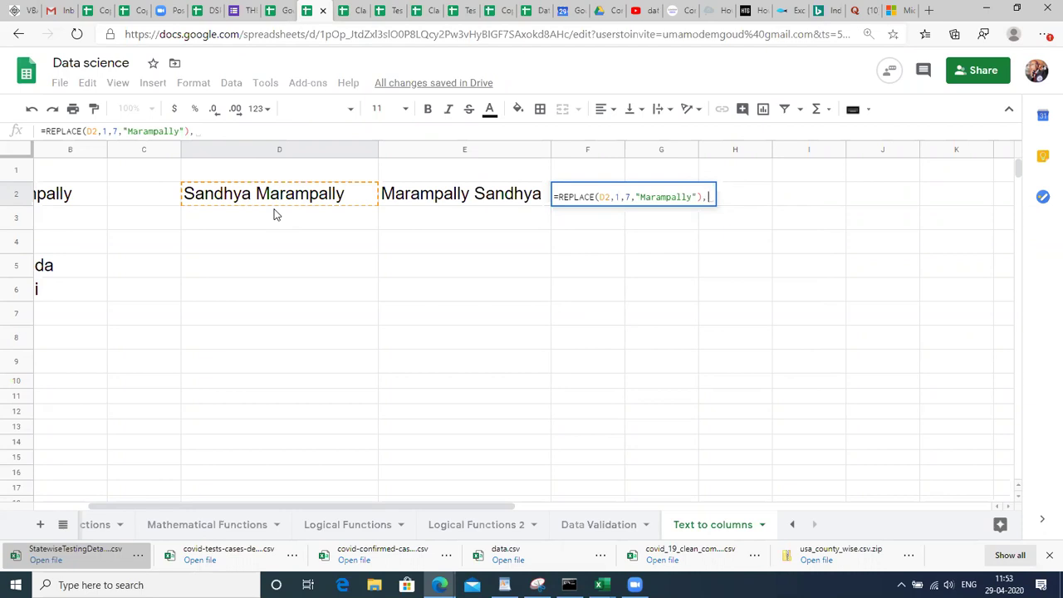
Add a second REPLACE(D2,9,18,"<first name>") to F2 and enter it, giving #ERROR!
type("REPLACE")
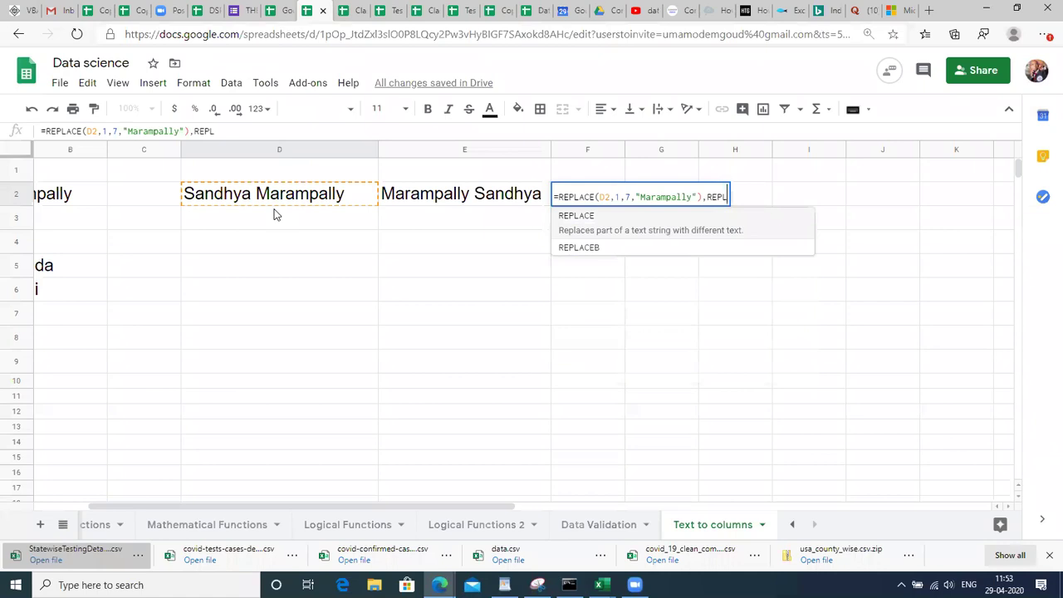
type("(")
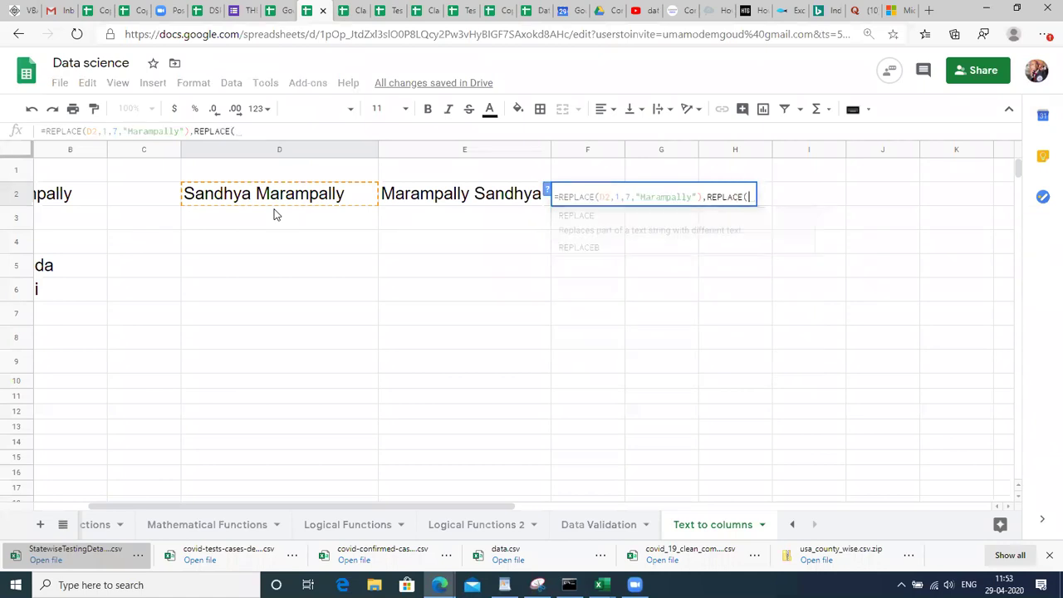
left_click(289, 193)
type(",")
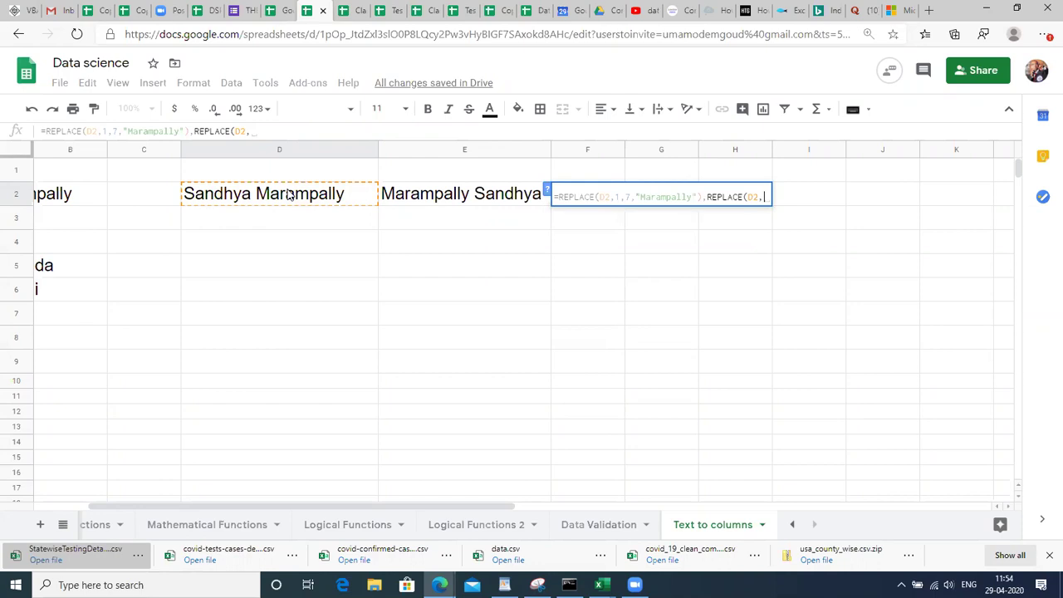
type("9,18,\"")
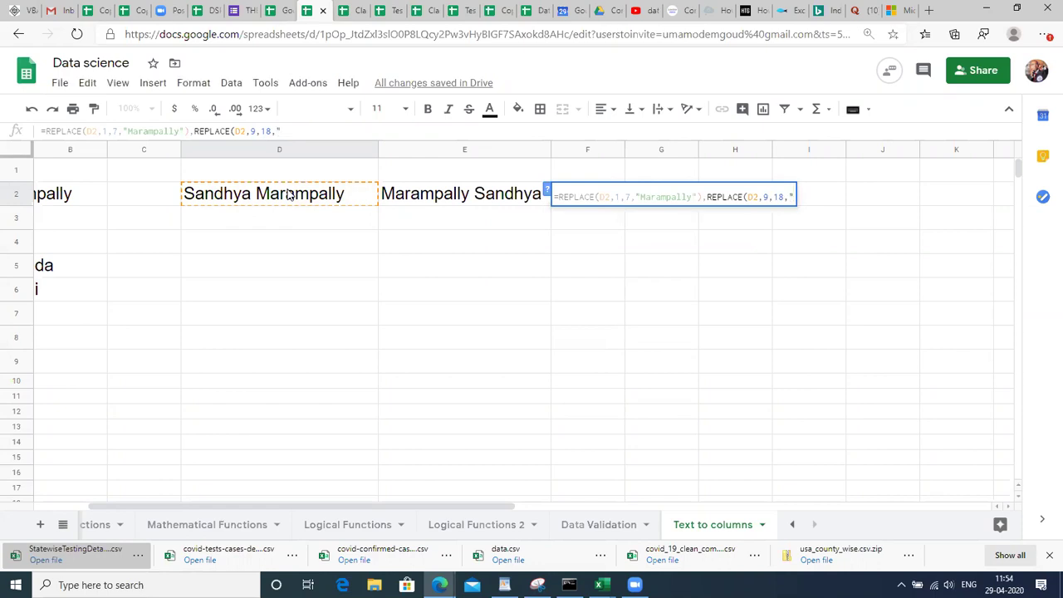
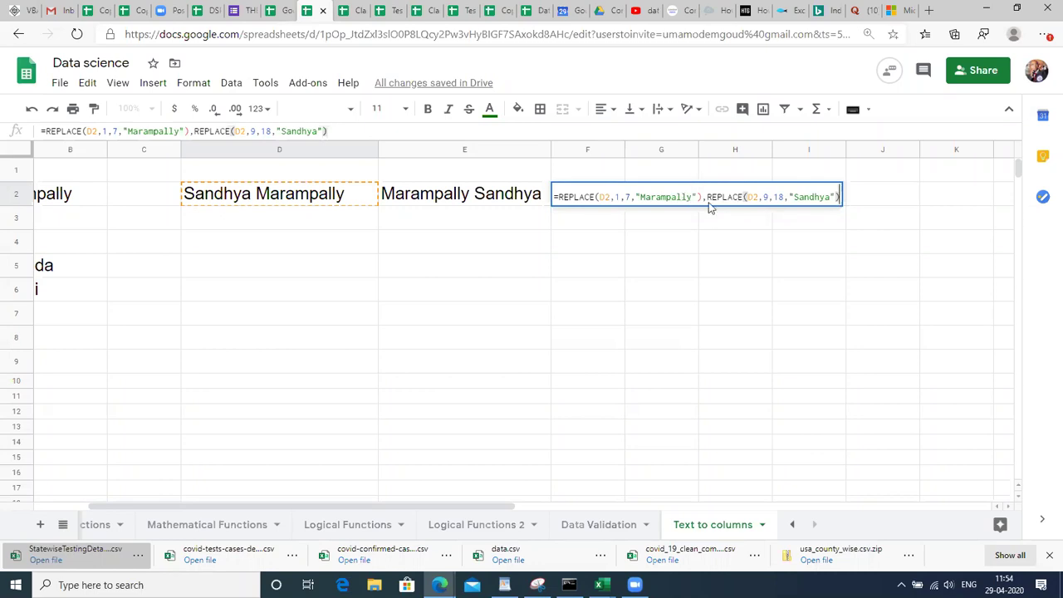
key("Return")
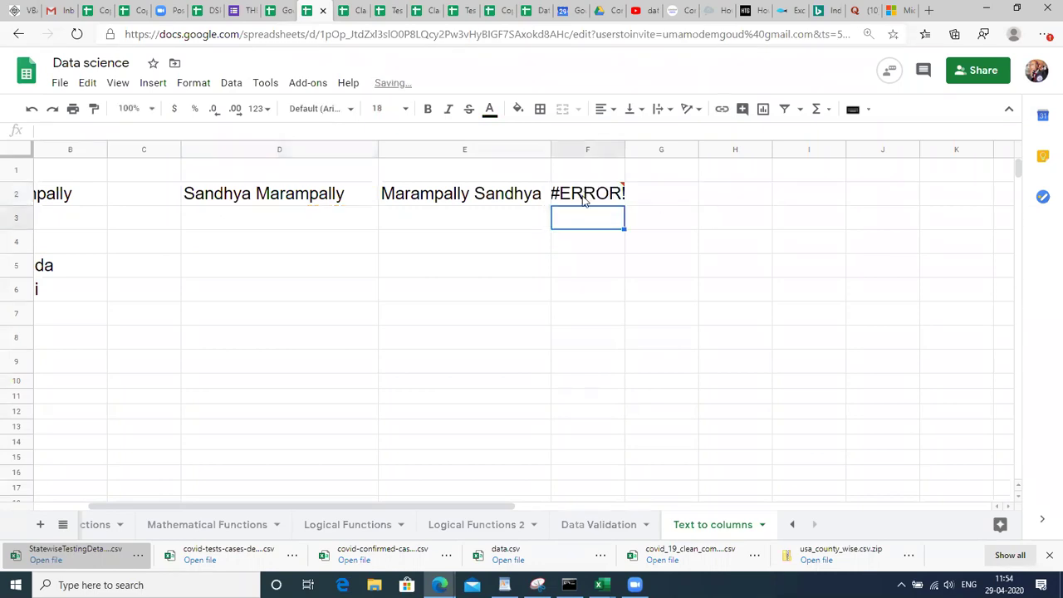
Reopen F2's erroring formula to inspect it, then re-enter it unchanged.
left_click(584, 199)
double_click(583, 199)
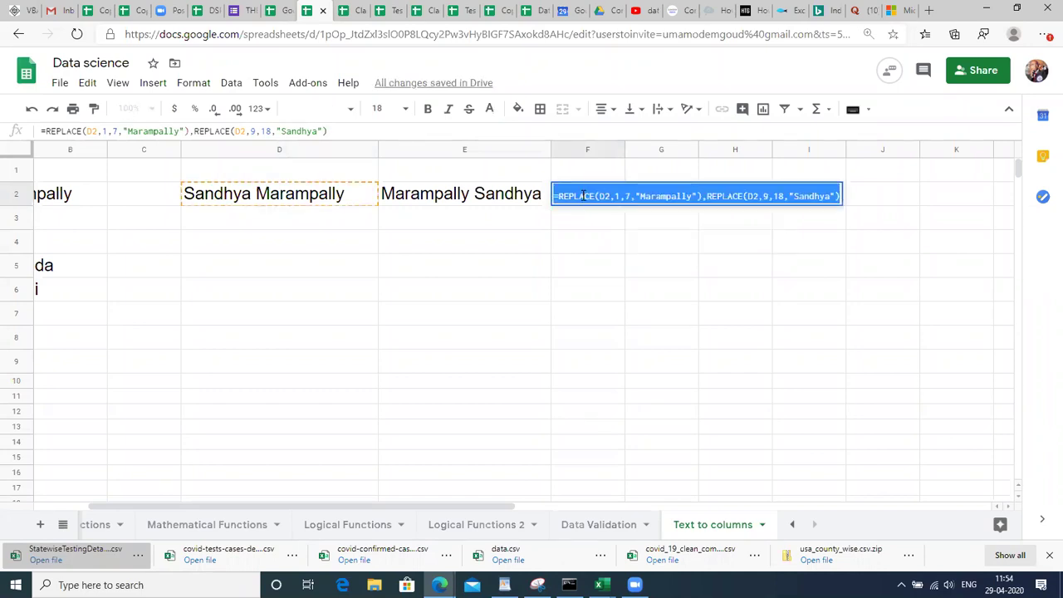
double_click(584, 196)
left_click(558, 196)
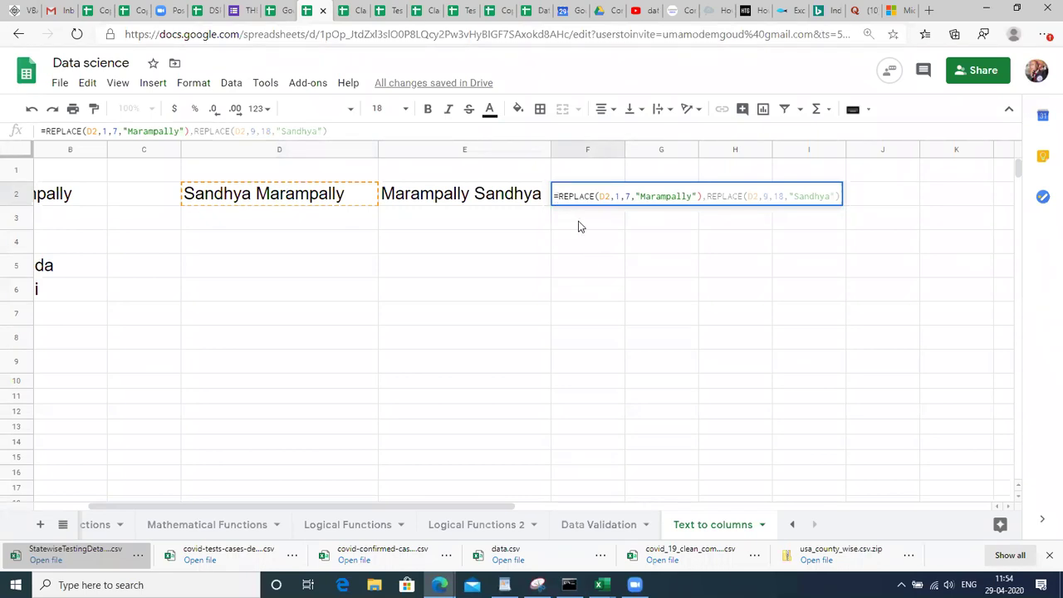
key("Return")
left_click(591, 203)
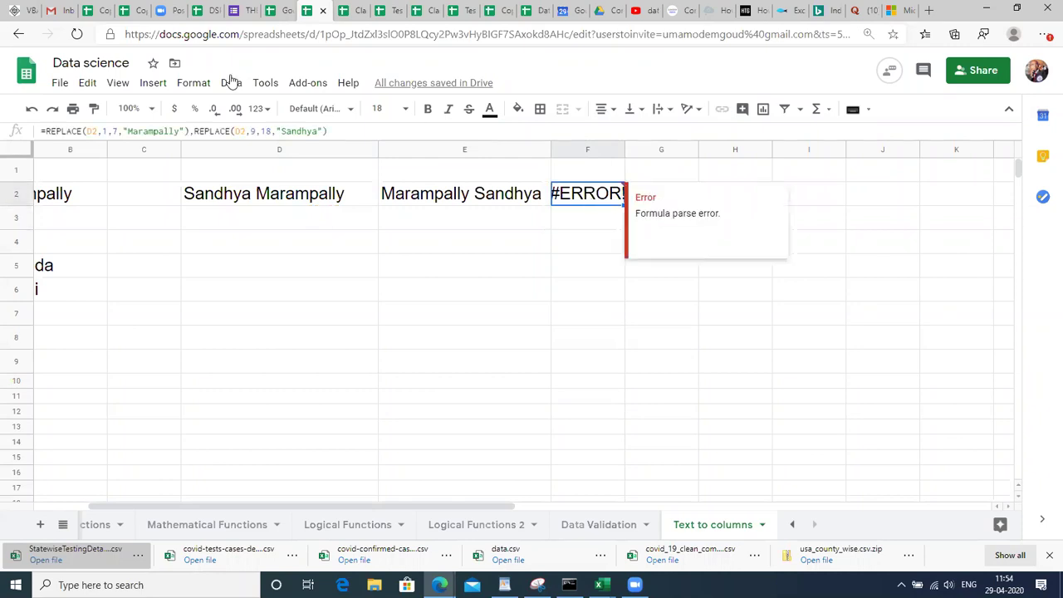
Cut everything after the equals sign out of F2's formula in the formula bar.
left_click(46, 132)
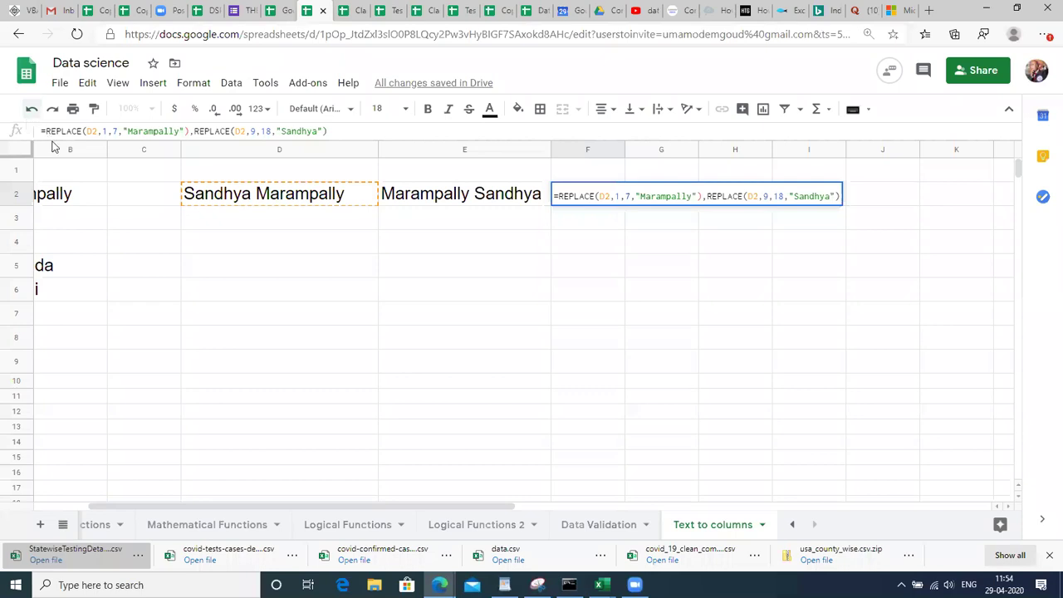
triple_click(57, 131)
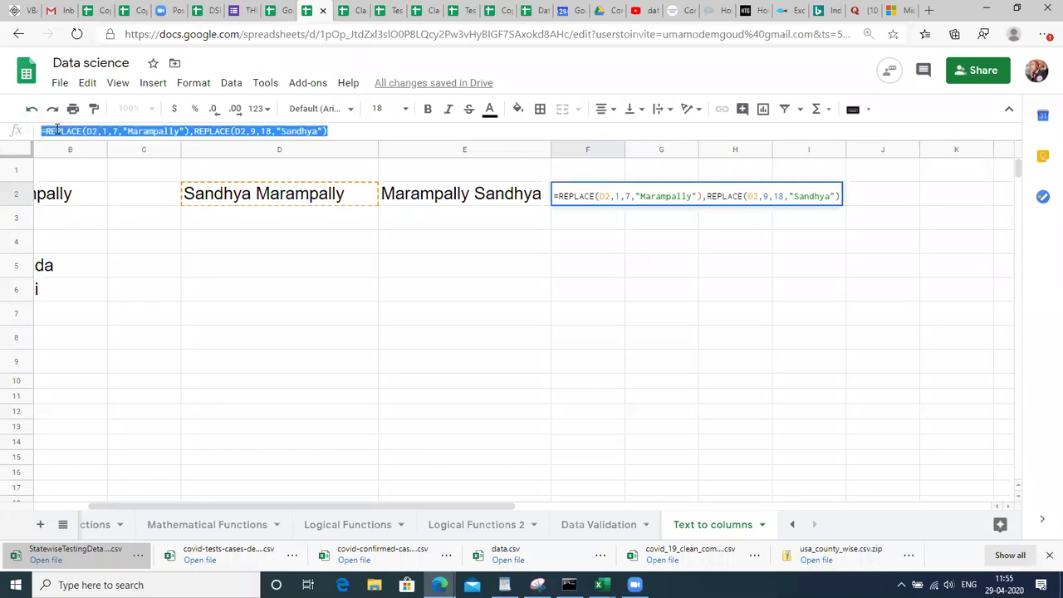
left_click(56, 130)
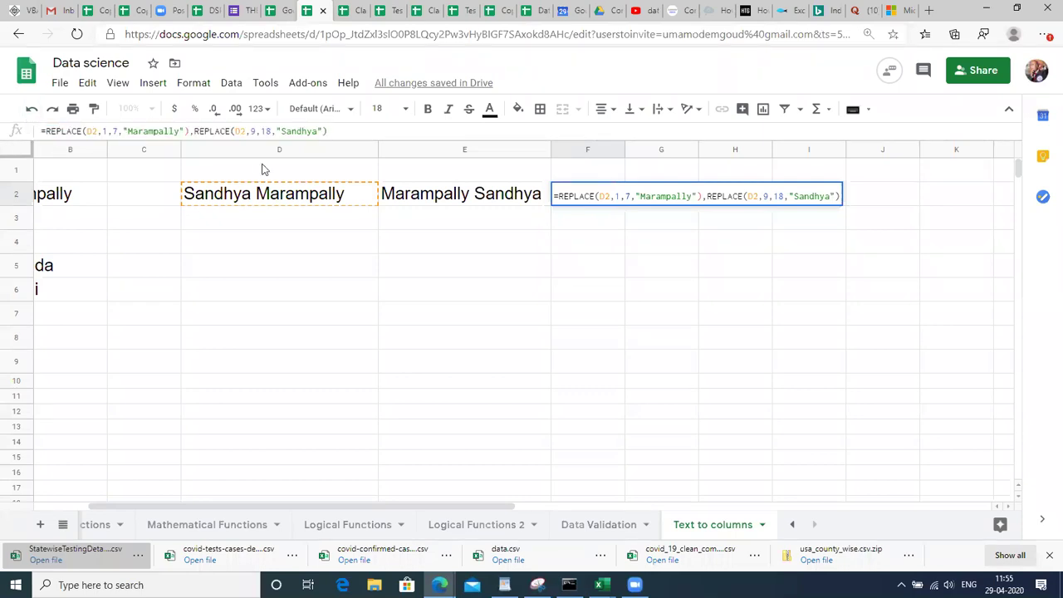
left_click(338, 131)
left_click_drag(329, 131, 46, 130)
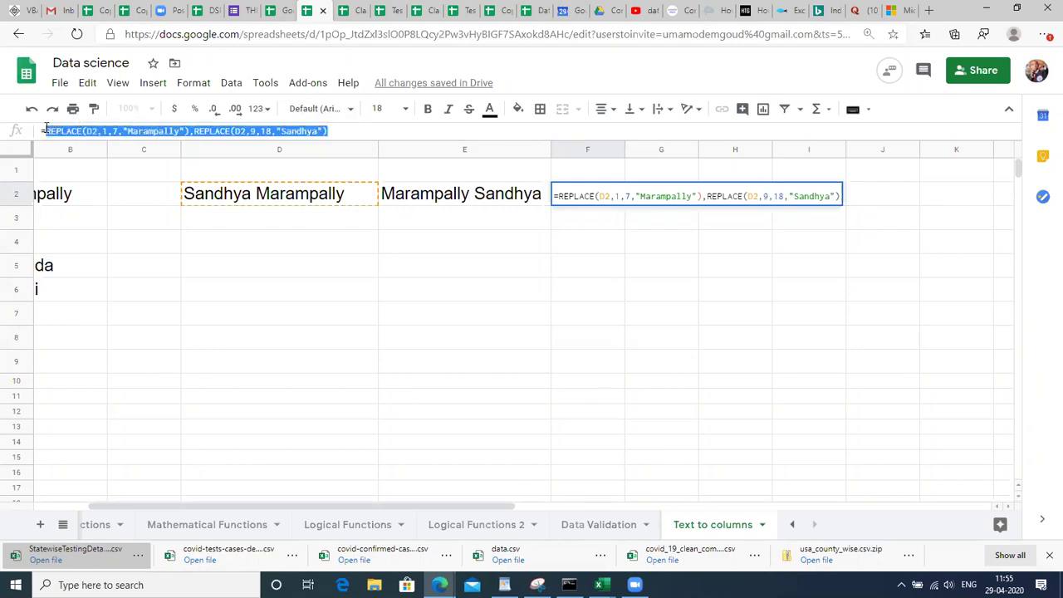
key("ctrl+x")
Wrap the pasted REPLACE calls in CONCATENATE after the equals sign.
type("CONCAT")
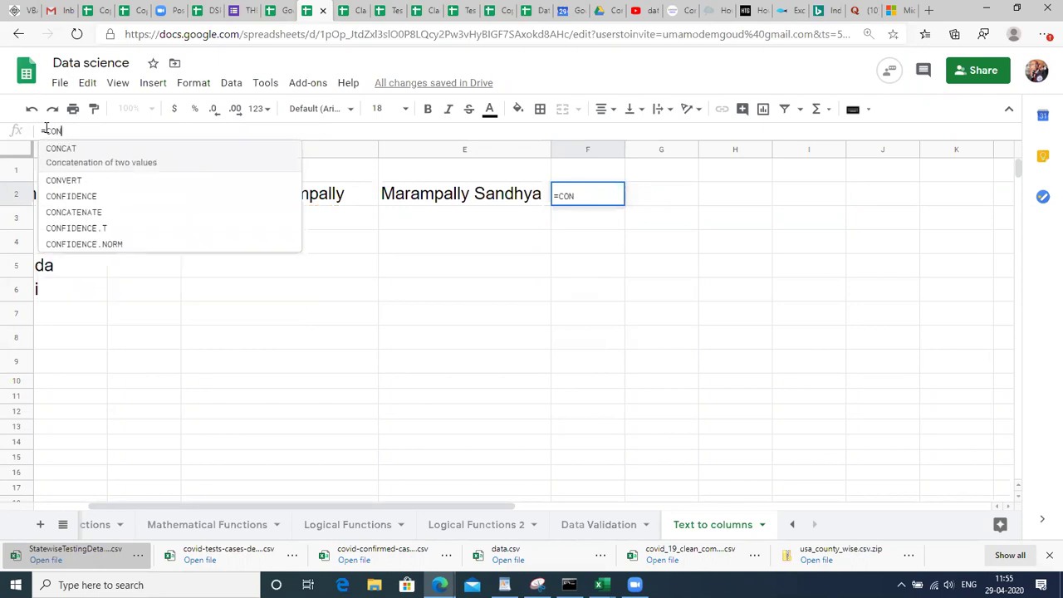
key("Down")
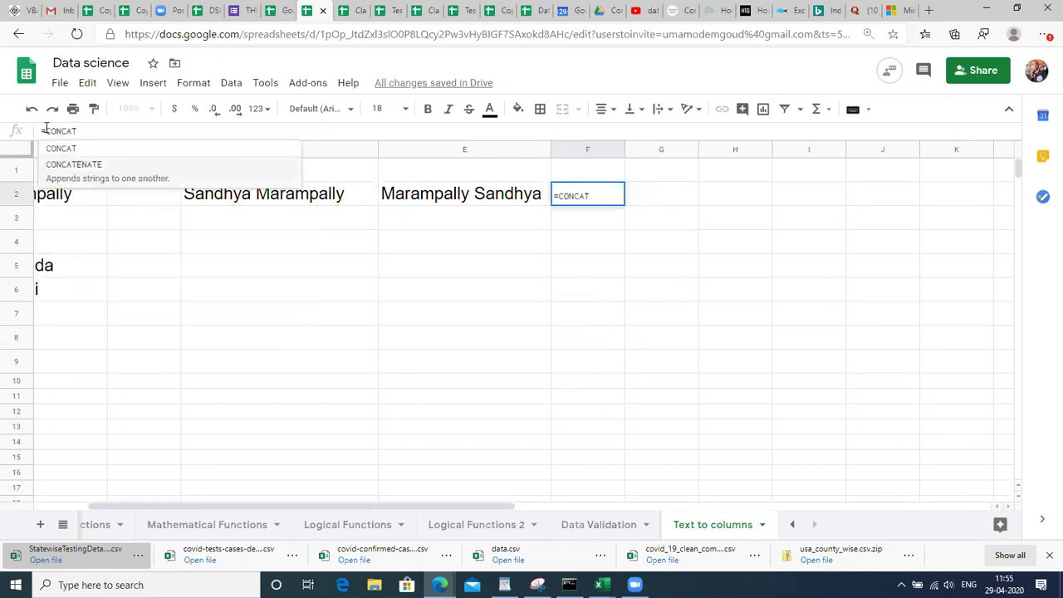
key("Tab")
key("ctrl+v")
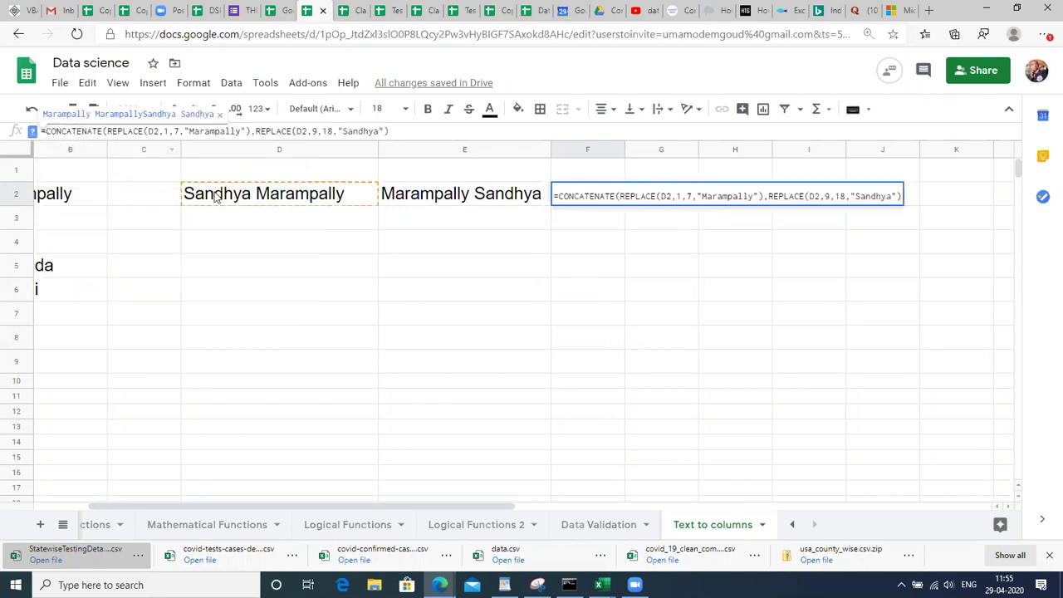
type(")")
Insert a " " space separator between the REPLACE parts and enter the CONCATENATE formula.
left_click_drag(396, 131, 252, 132)
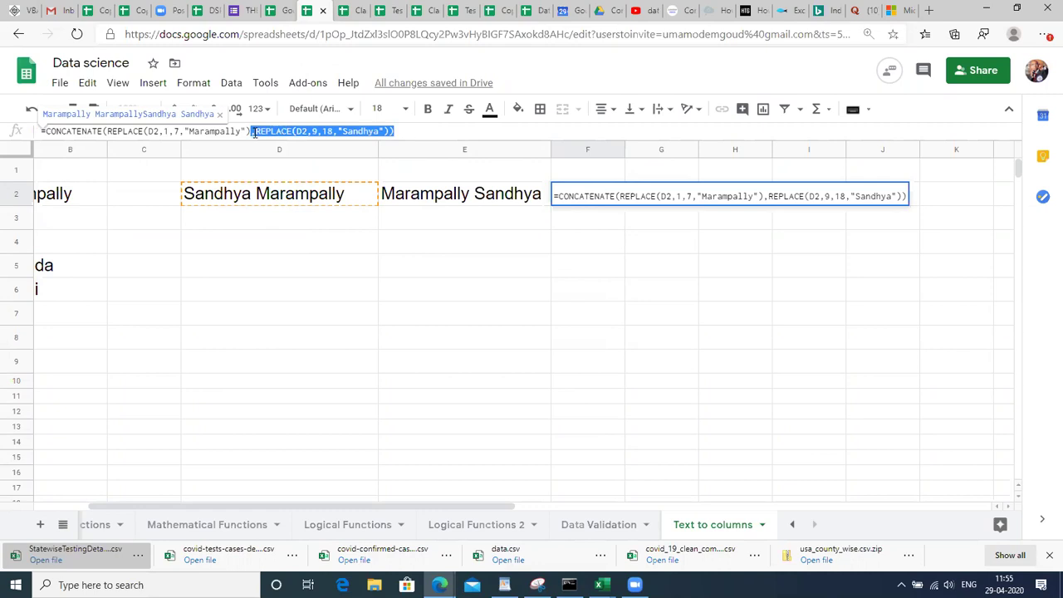
key("BackSpace")
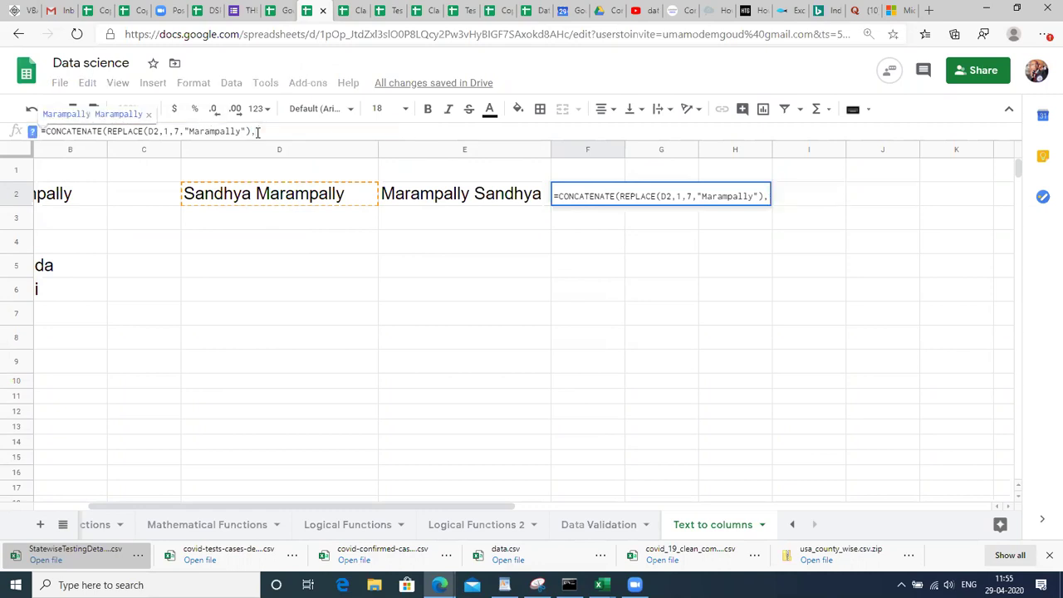
type(",\" B")
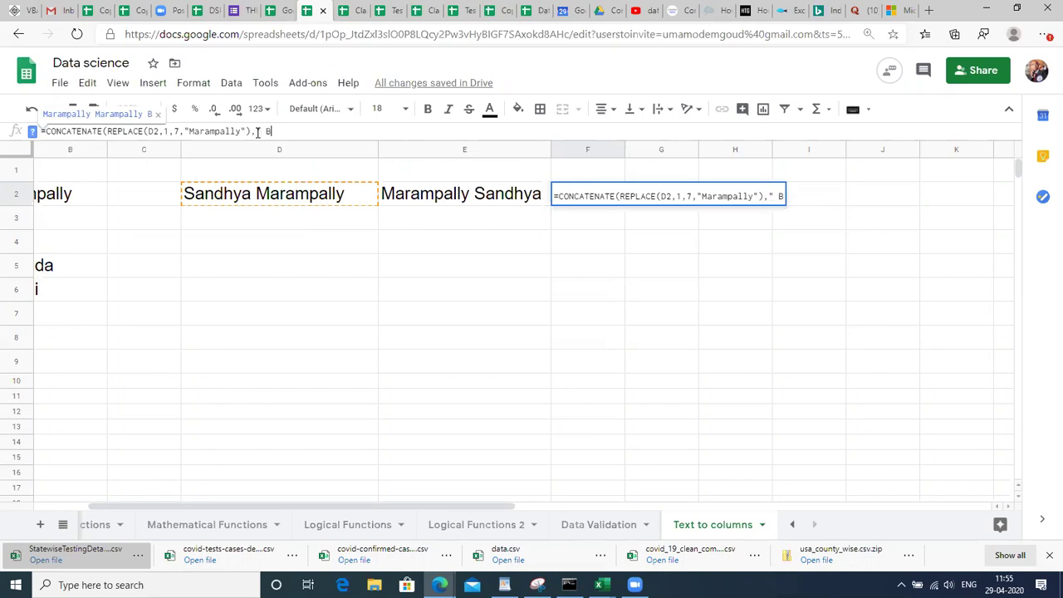
key("BackSpace")
type("\",")
key("ctrl+v")
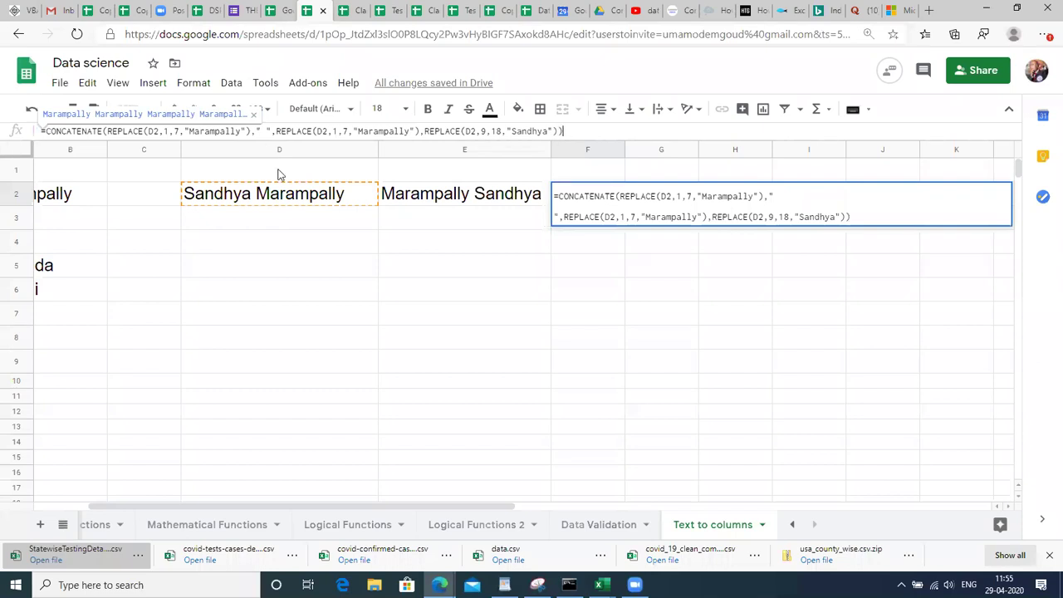
type(")")
key("Return")
key("Up")
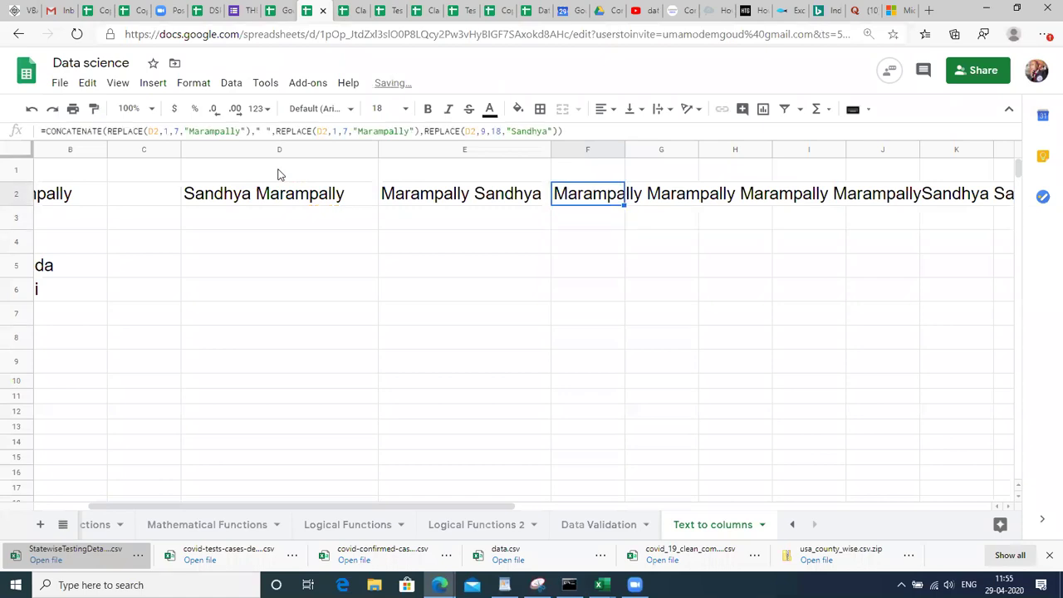
key("Return")
Delete the redundant middle REPLACE part from F2's CONCATENATE formula.
key("Return")
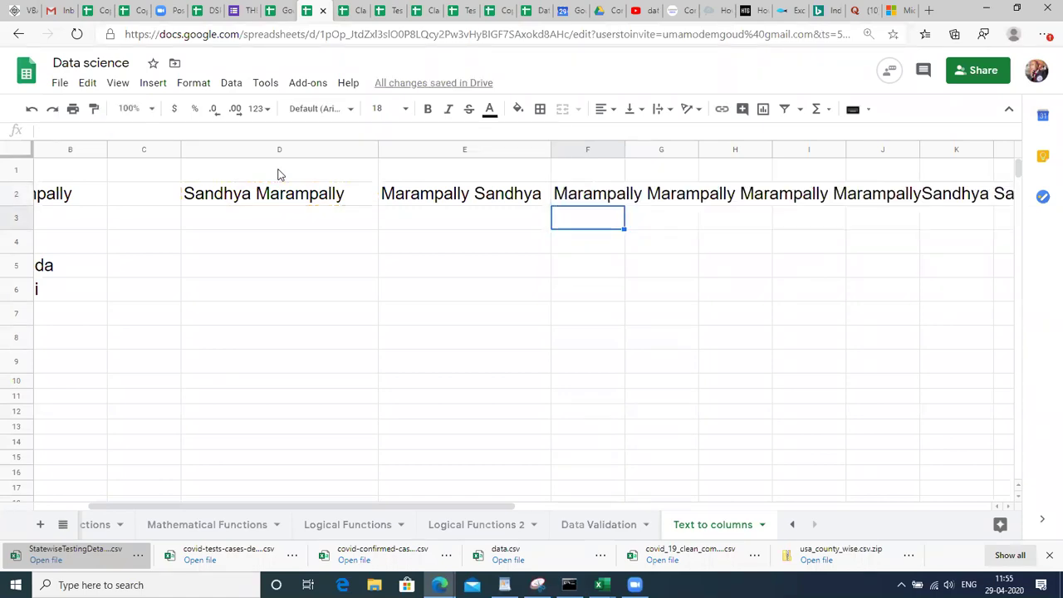
key("Up")
key("Return")
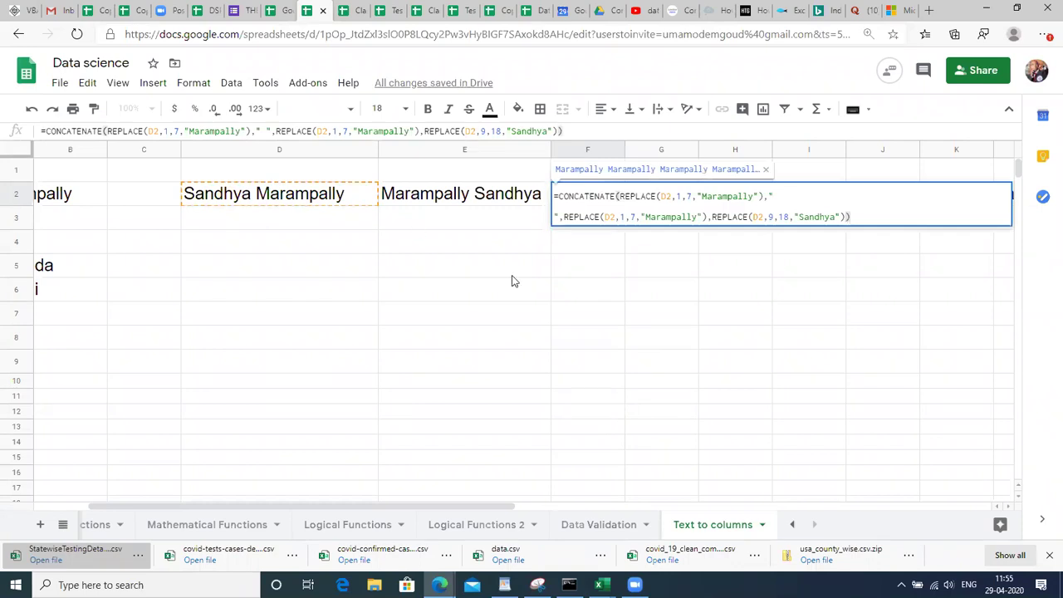
left_click(562, 318)
key("Left")
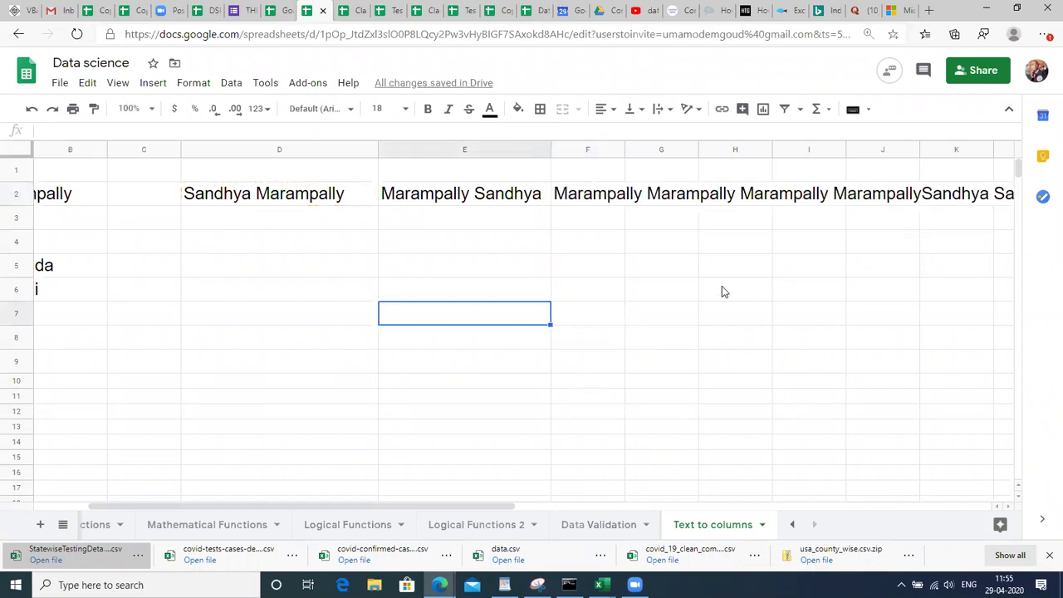
left_click(602, 201)
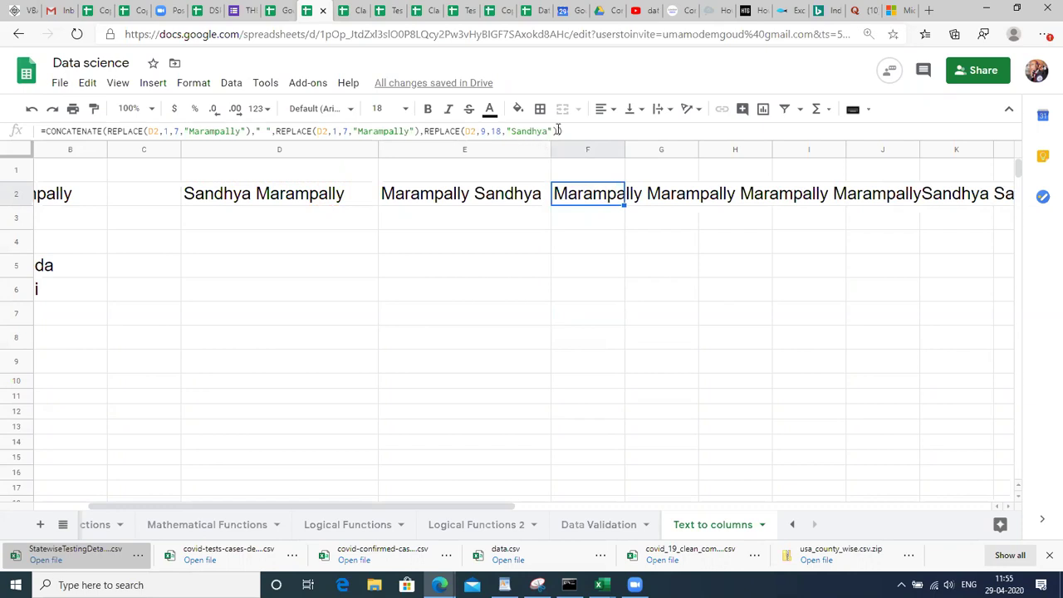
left_click_drag(425, 132, 278, 142)
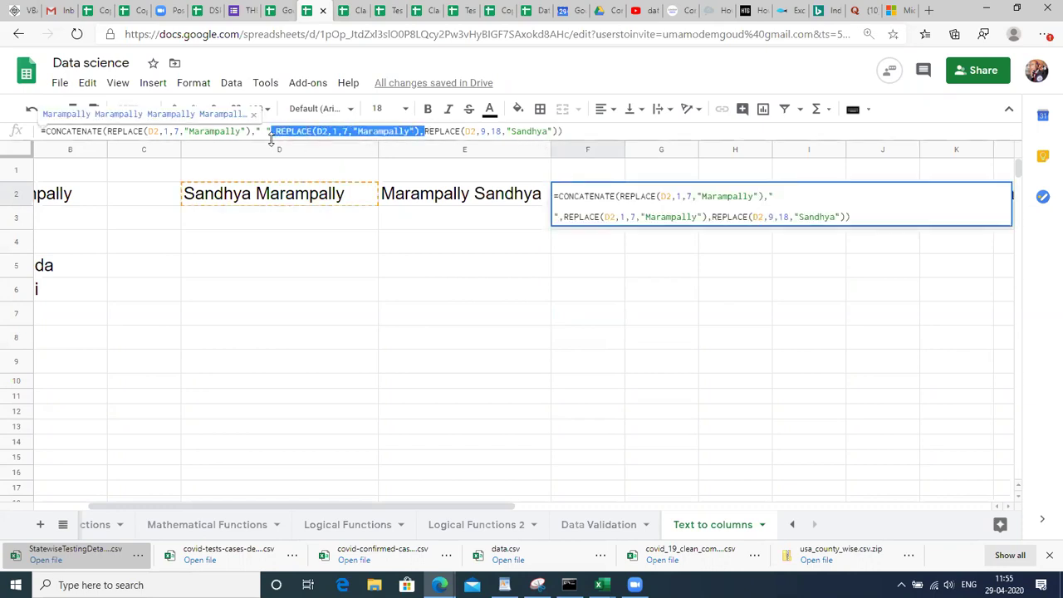
key("BackSpace")
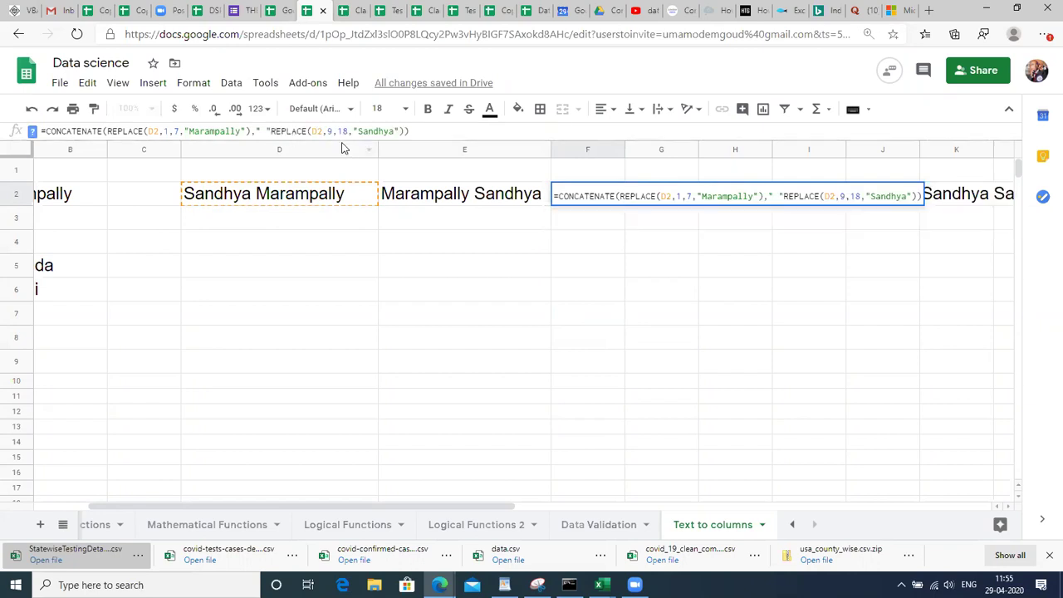
left_click(269, 131)
type(",")
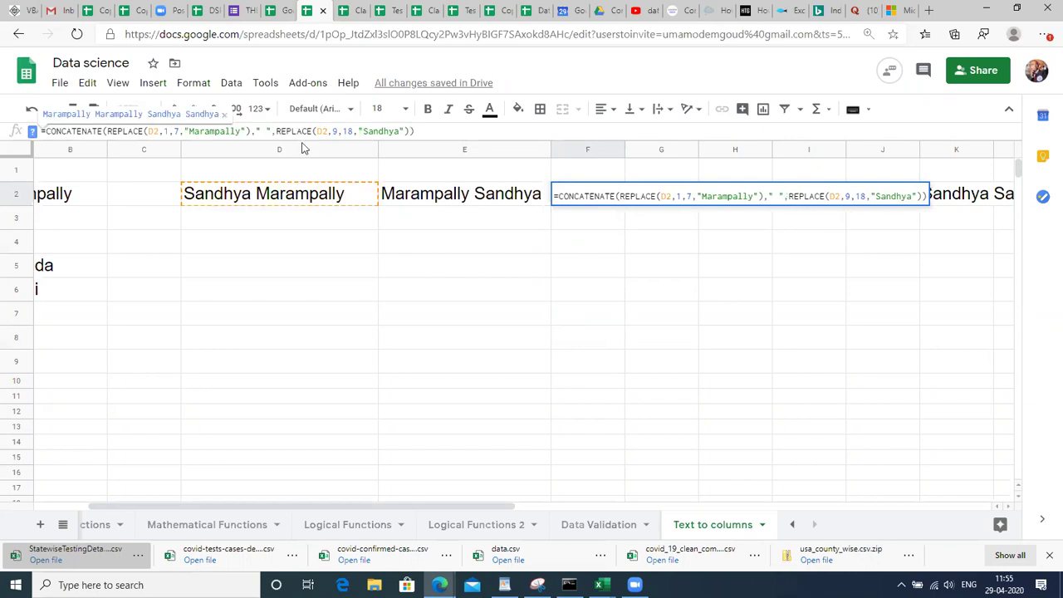
double_click(179, 130)
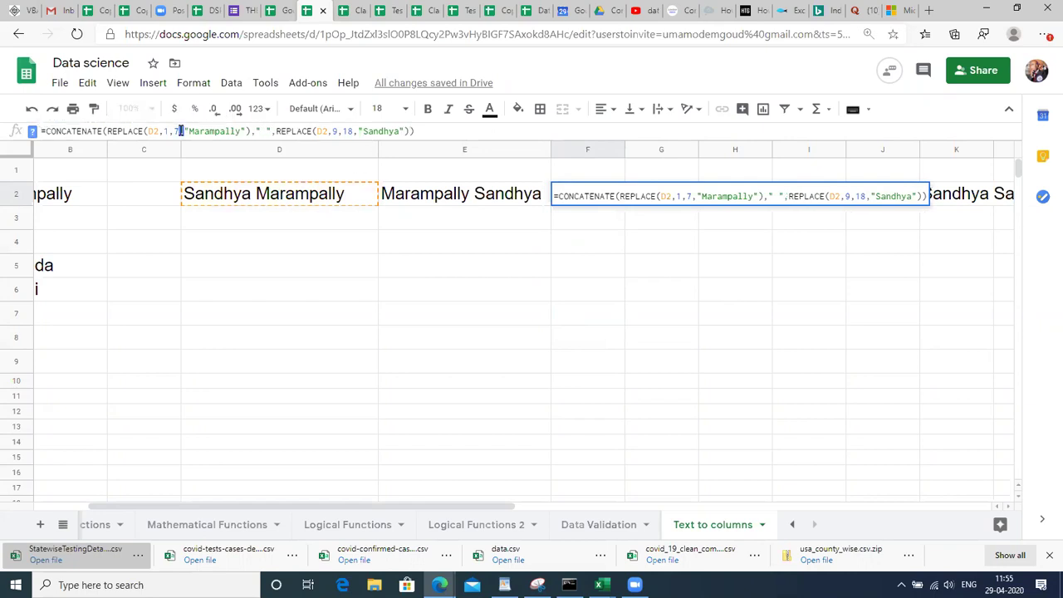
left_click(421, 130)
key("Return")
key("Up")
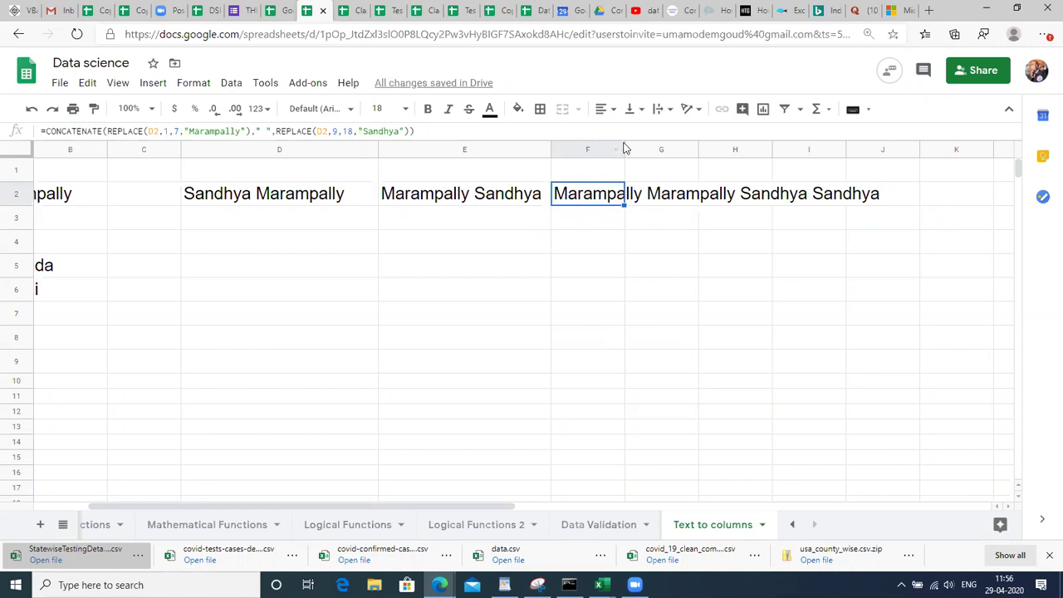
left_click_drag(625, 150, 764, 178)
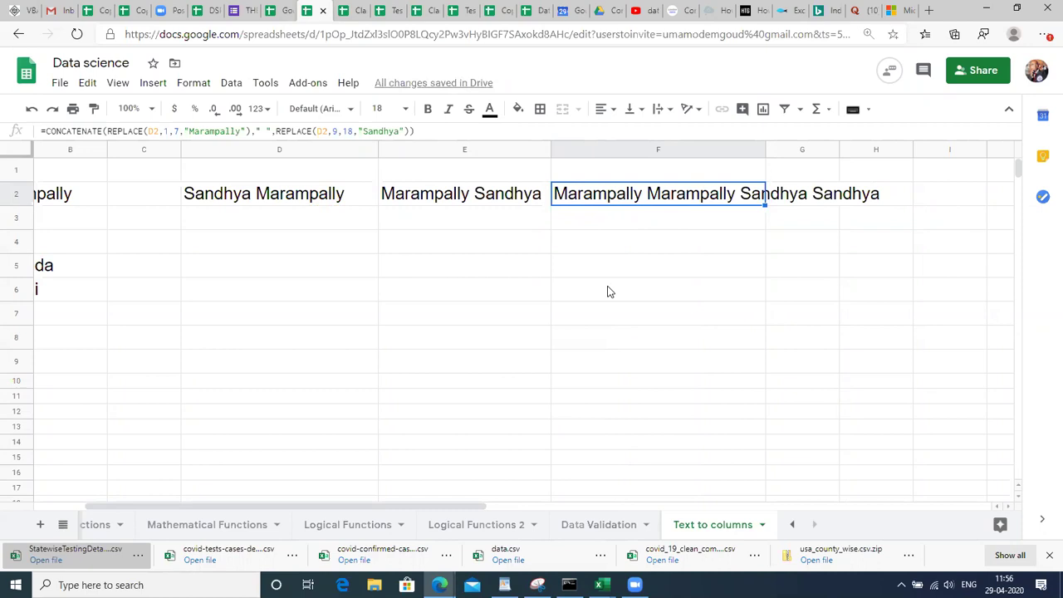
key("Down")
key("Down")
key("Down")
key("Left")
key("Left")
key("Up")
key("Up")
key("Right")
key("Right")
type("=REPLACE")
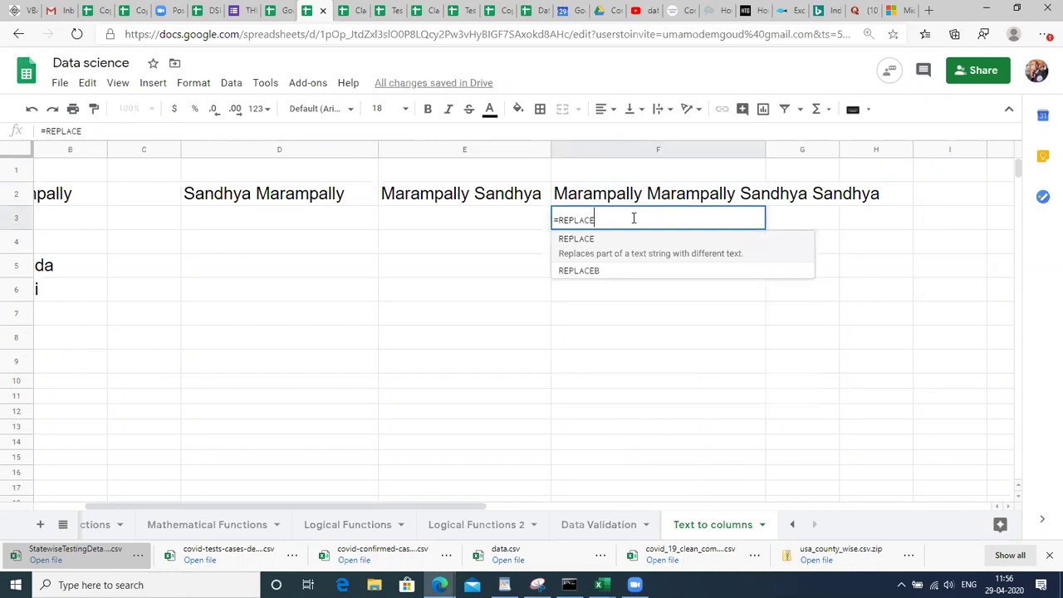
type("(")
left_click(330, 199)
type(",1,7,\"")
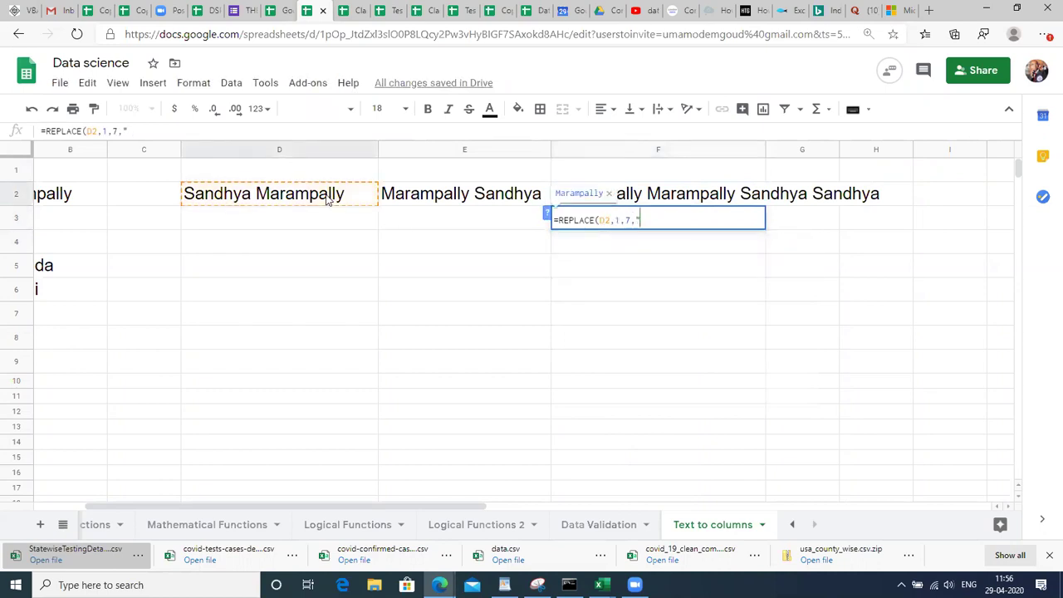
type("Maramp")
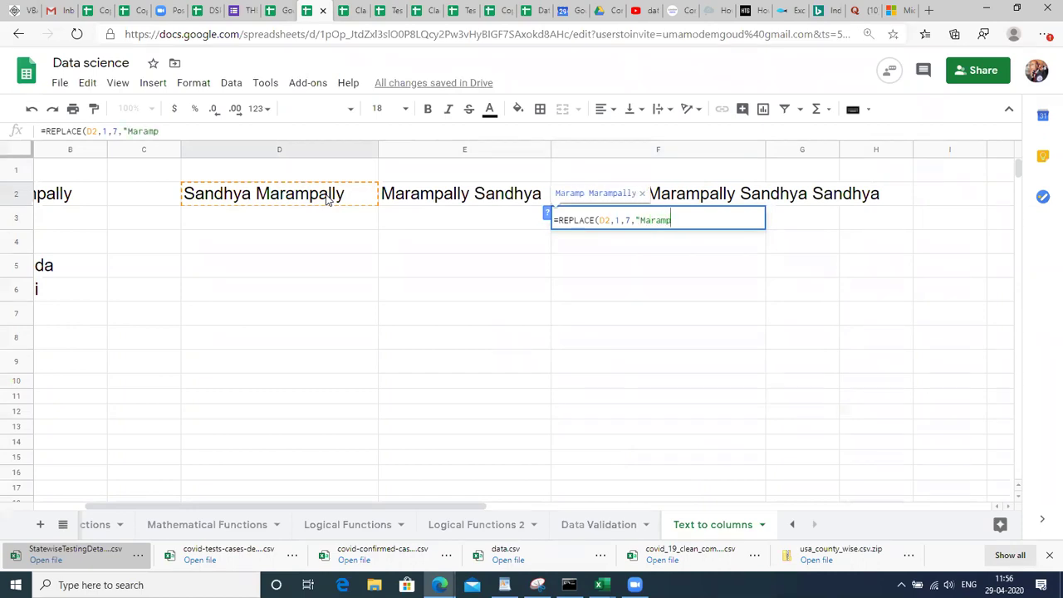
key("BackSpace")
type("a")
key("BackSpace")
type("pally)")
key("BackSpace")
key("BackSpace")
type("\")")
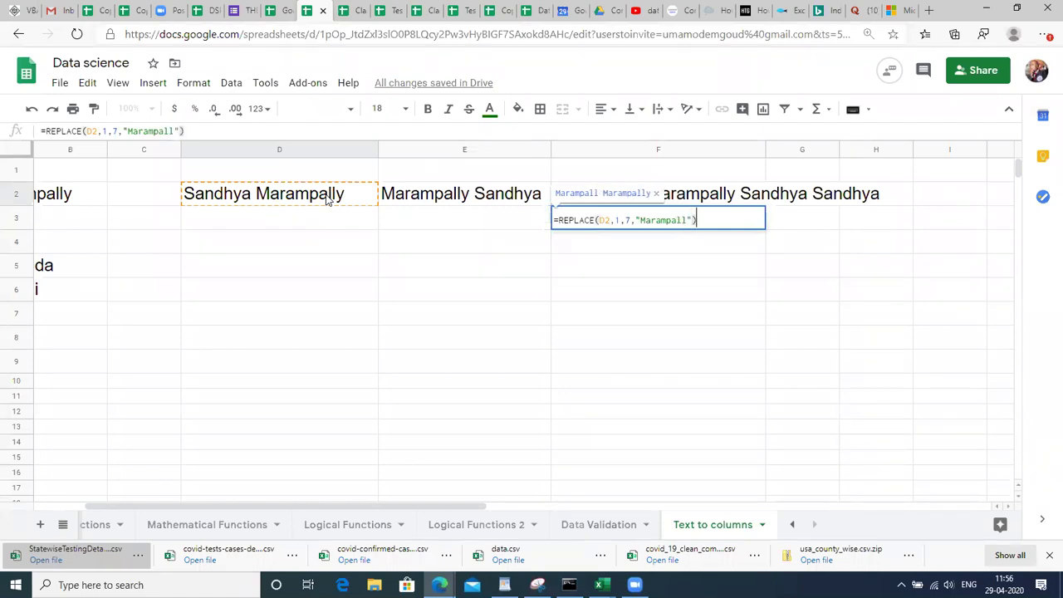
key("ctrl+Return")
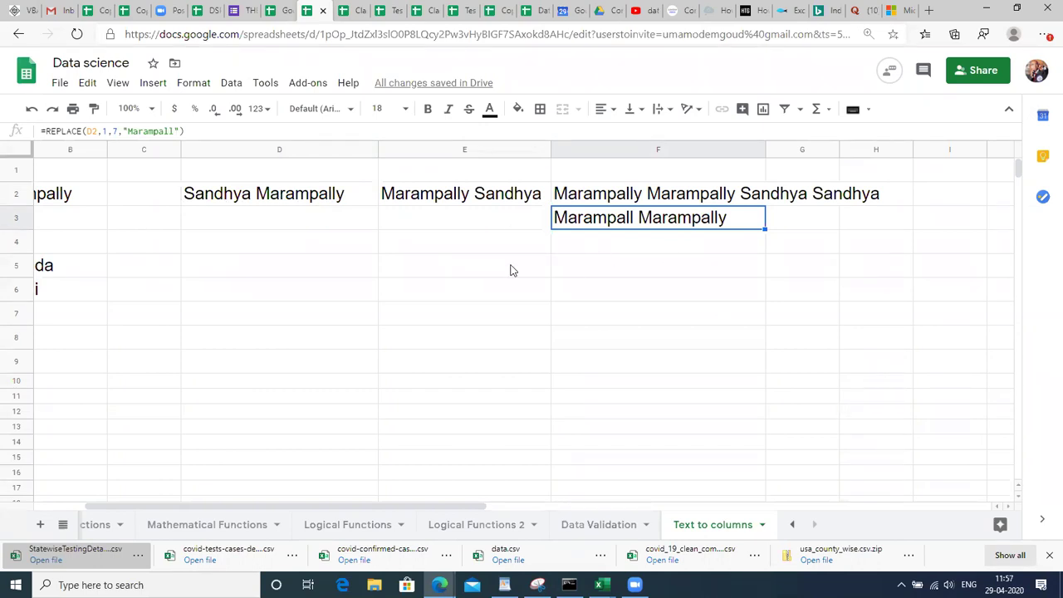
Clear the trial formulas from F2 and F3.
key("Right")
key("Up")
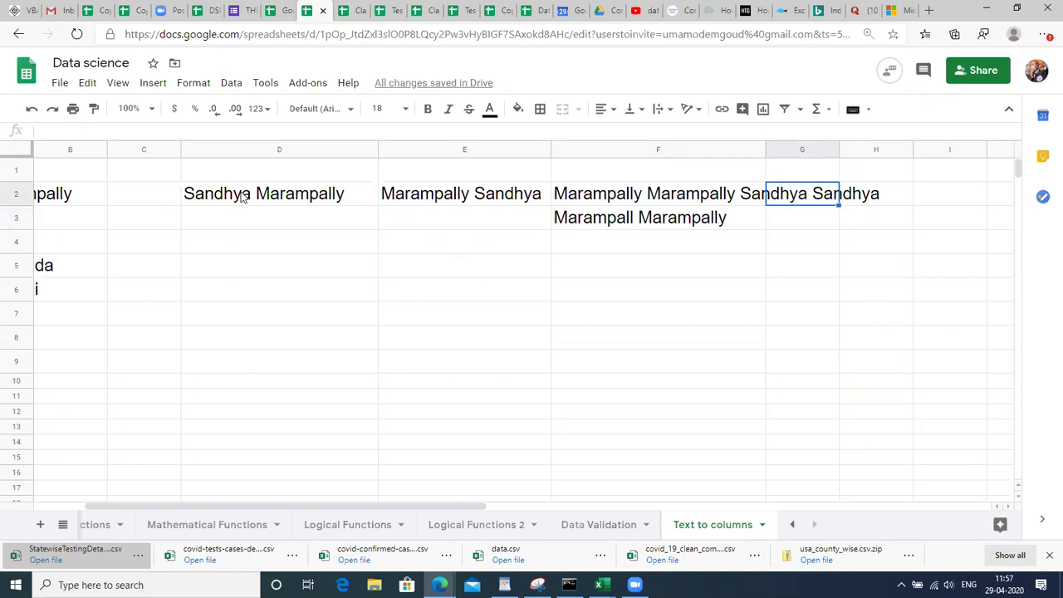
key("Left")
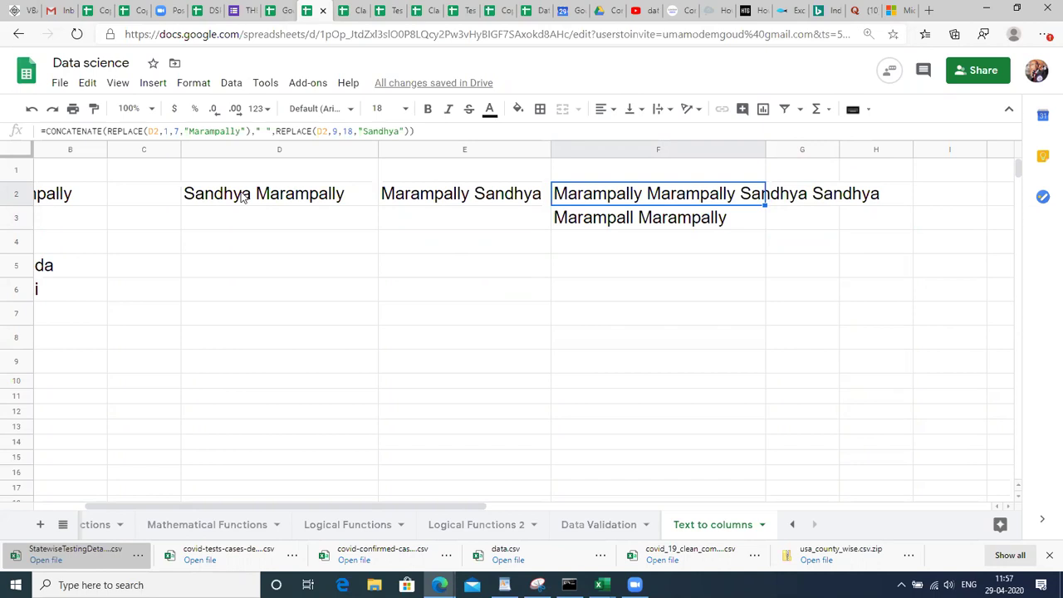
key("shift+Down")
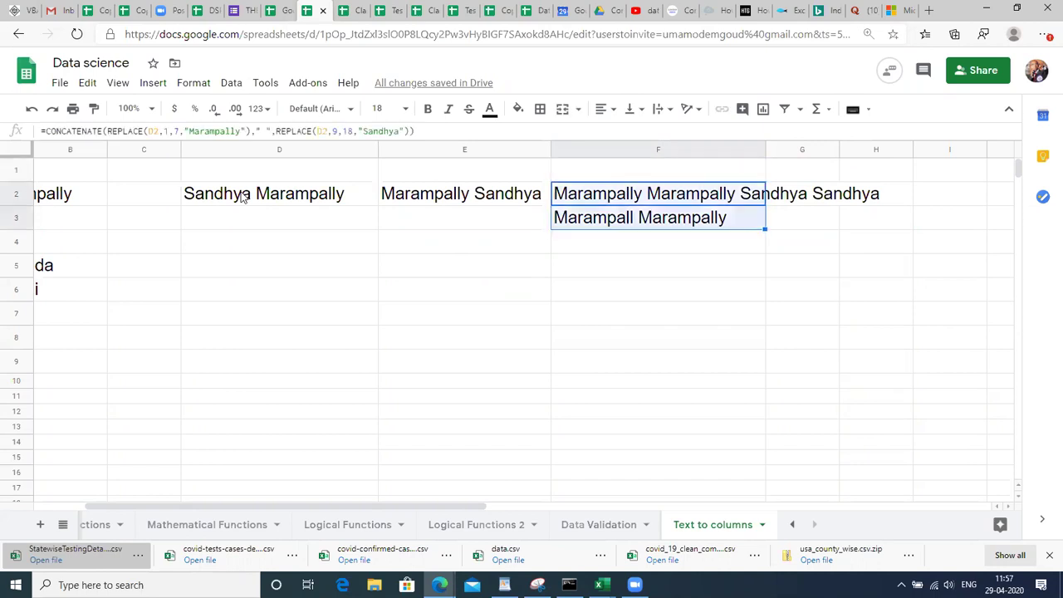
key("Delete")
key("Left")
key("Left")
key("Left")
key("Left")
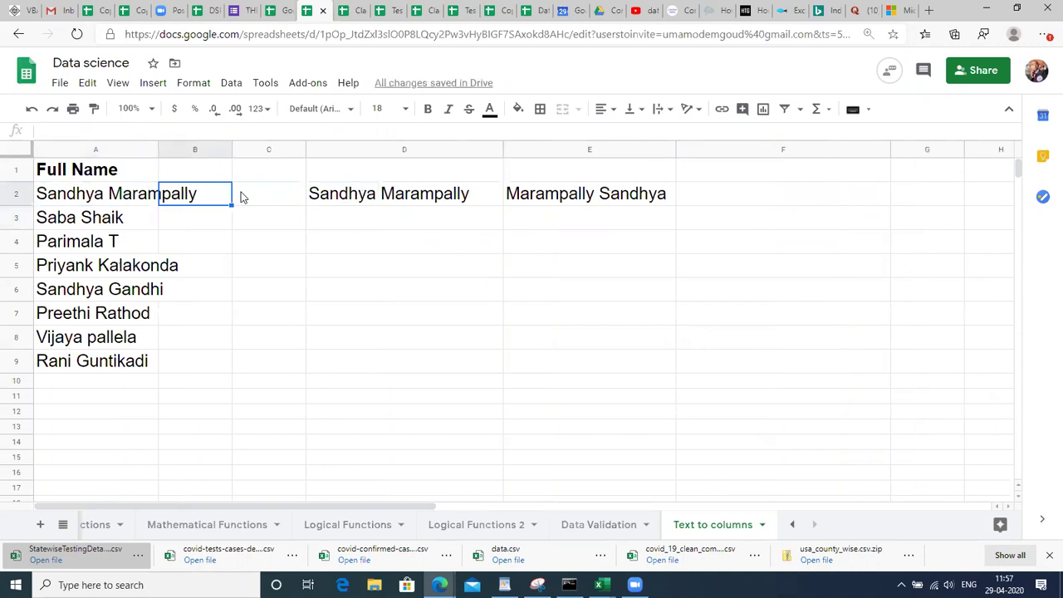
left_click(242, 197)
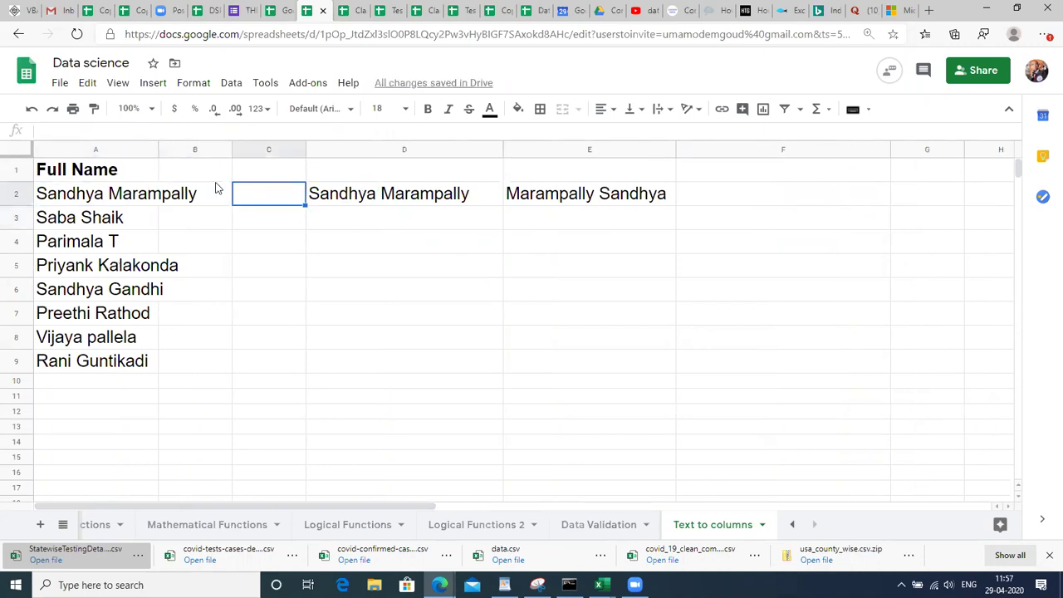
left_click_drag(155, 147, 233, 190)
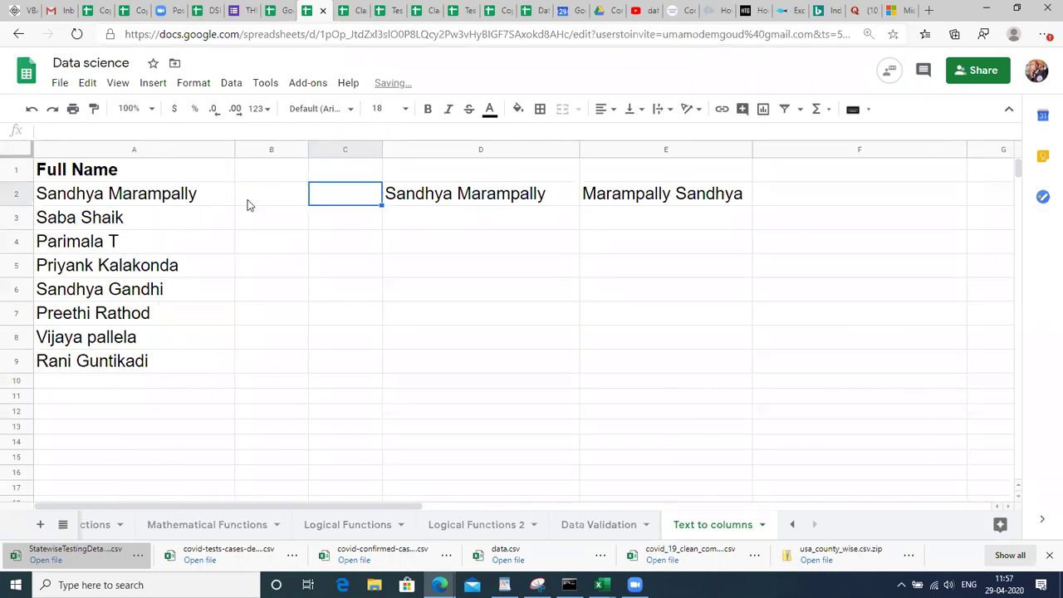
left_click(247, 204)
key("Left")
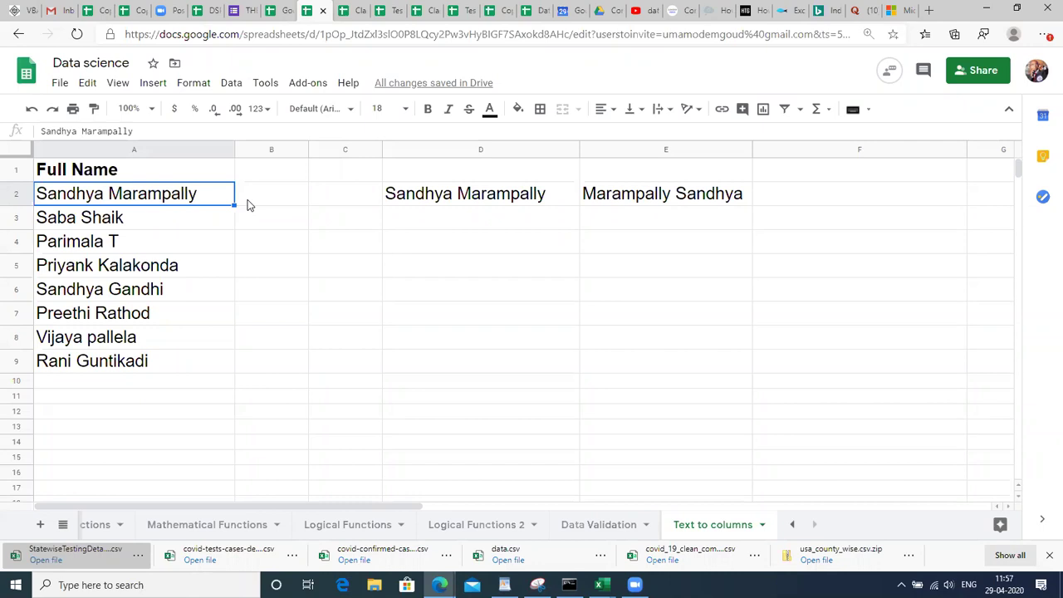
key("BackSpace")
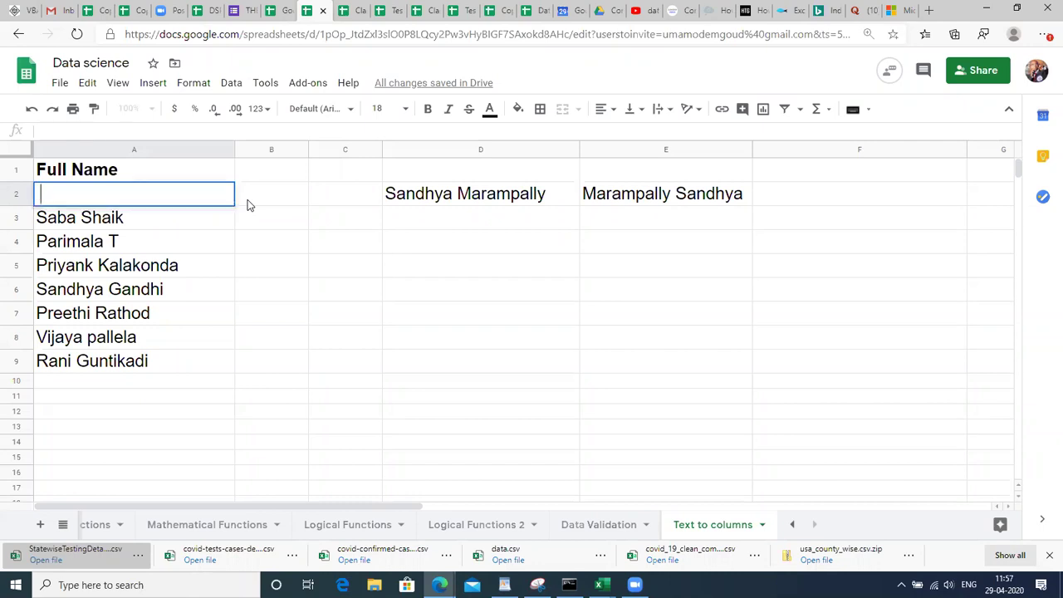
key("Escape")
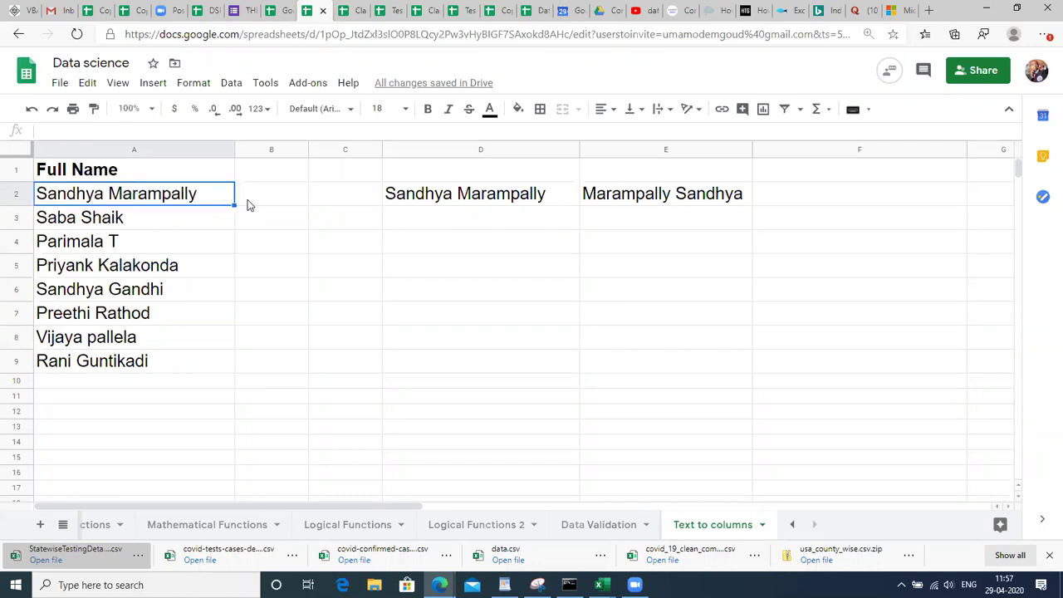
Widen column B and enter the heading 'First Name' in B1.
left_click(269, 172)
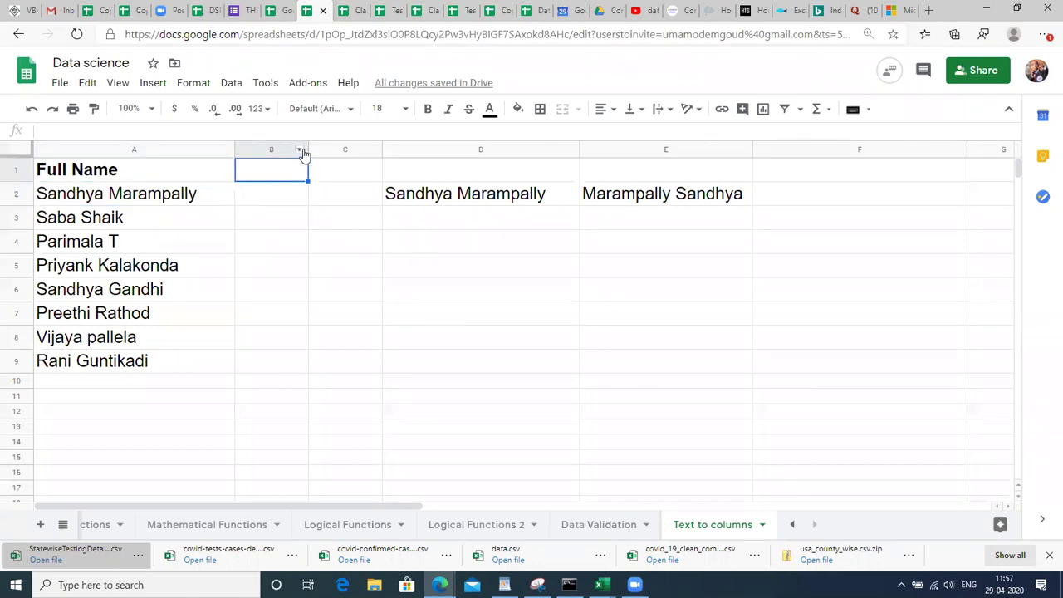
left_click_drag(307, 149, 351, 150)
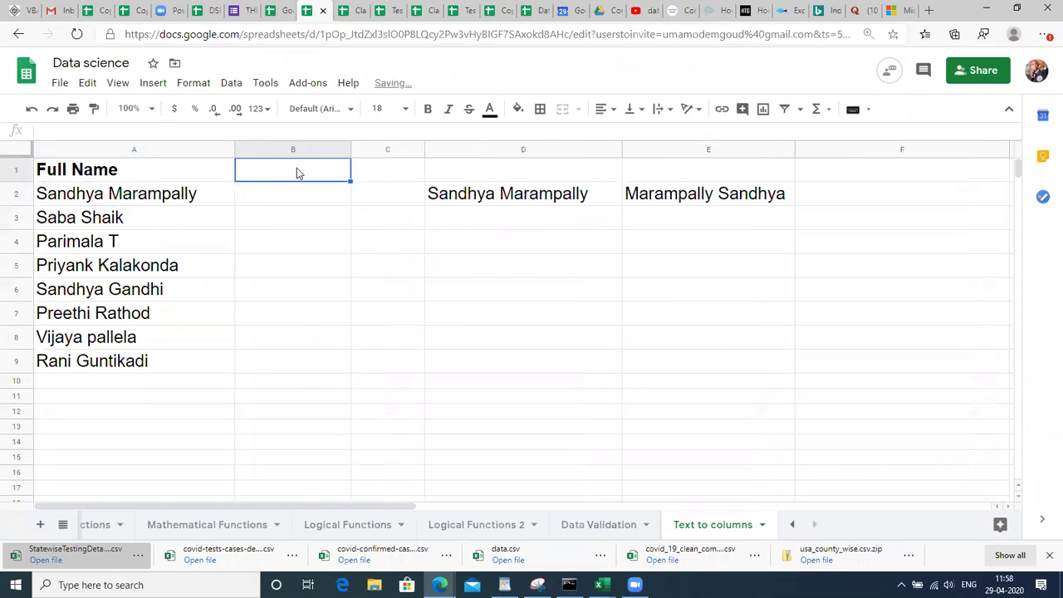
left_click(287, 191)
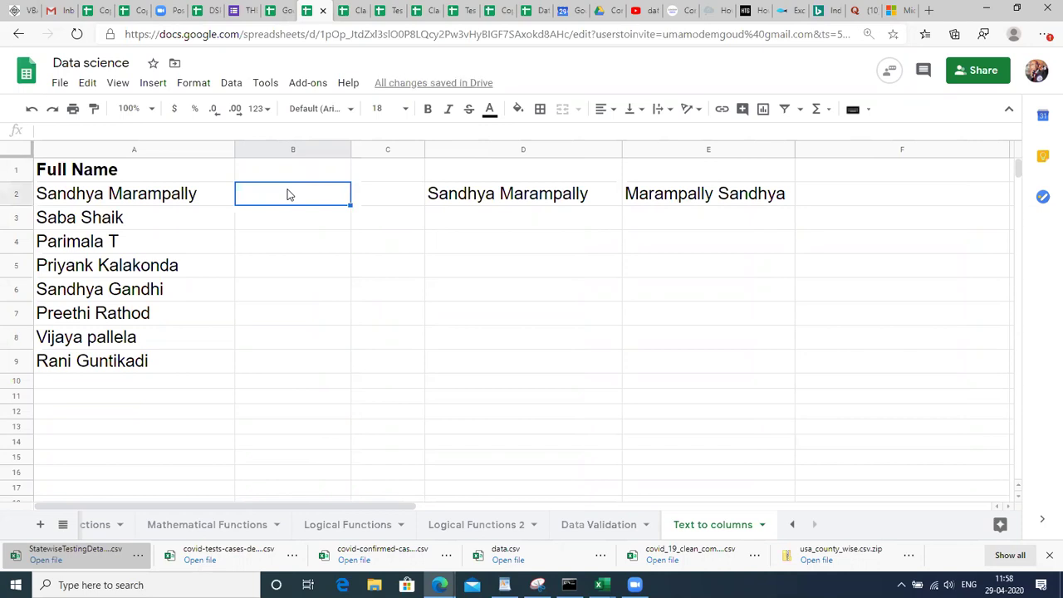
type("First")
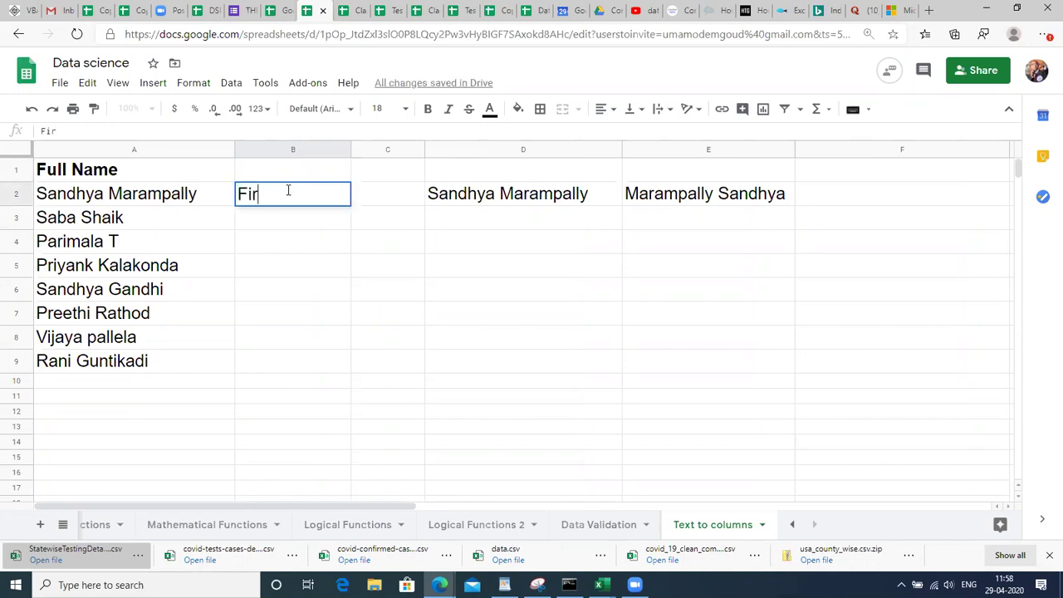
key("BackSpace")
key("BackSpace")
key("BackSpace")
key("BackSpace")
key("BackSpace")
key("Up")
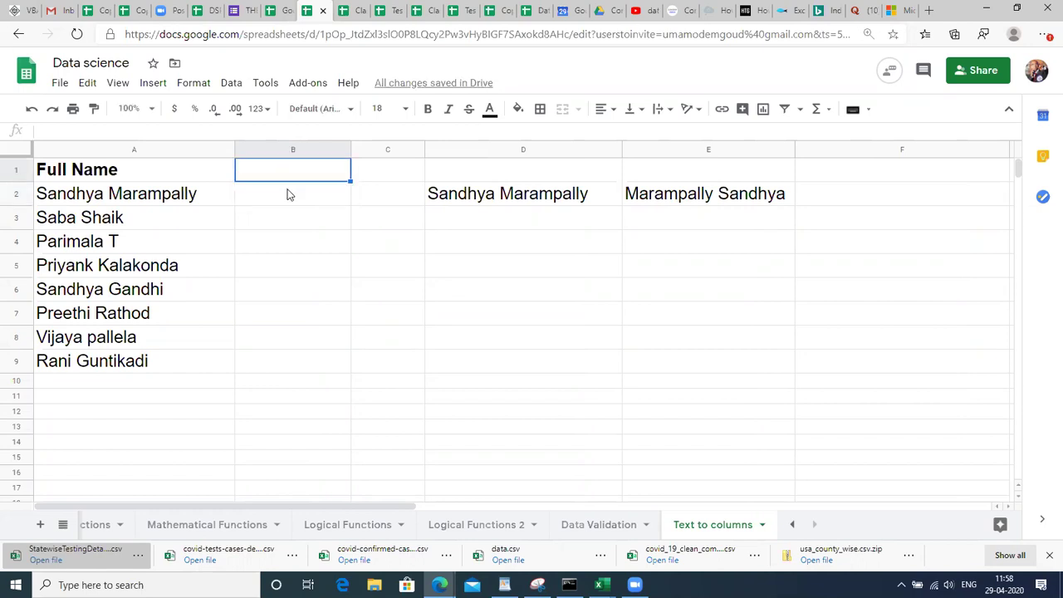
type("First")
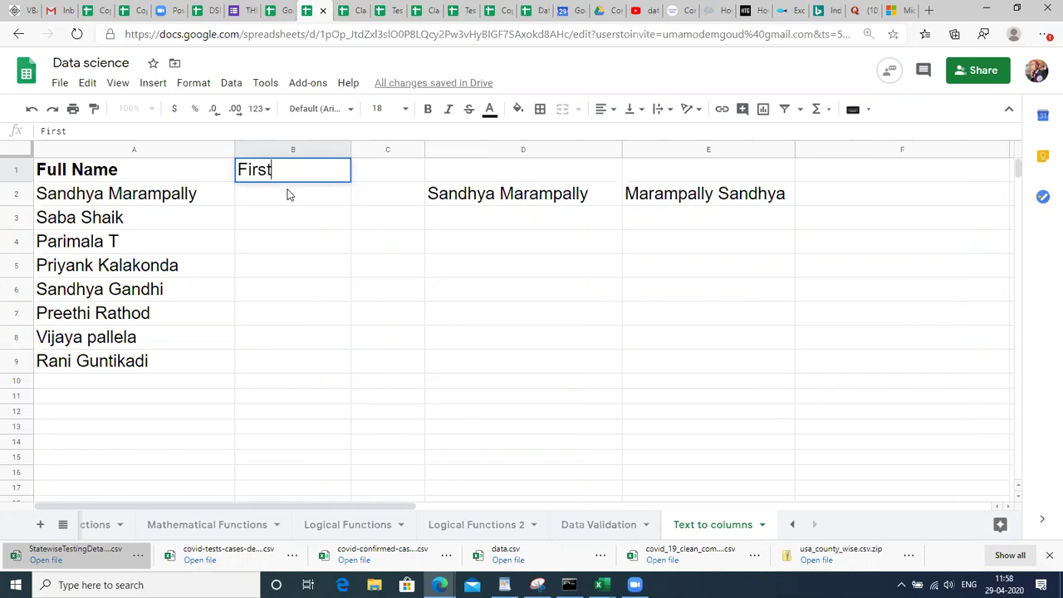
type(" N")
type("ma")
key("BackSpace")
key("BackSpace")
type("ame\\")
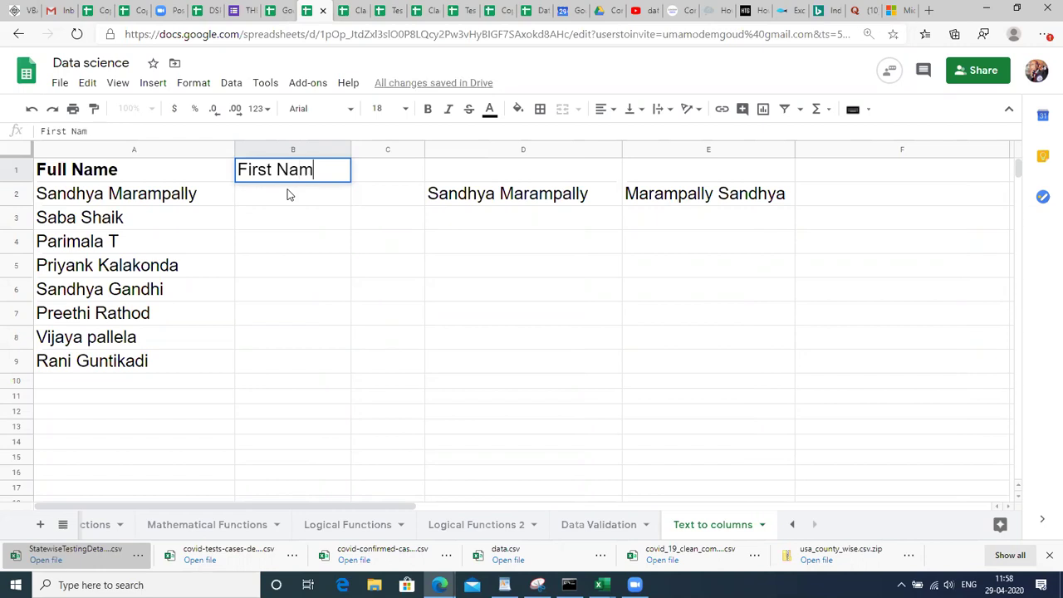
key("Return")
key("Up")
key("Return")
key("BackSpace")
key("Return")
Type 'Last Name' in C1 and widen column C to fit it.
key("Up")
key("Right")
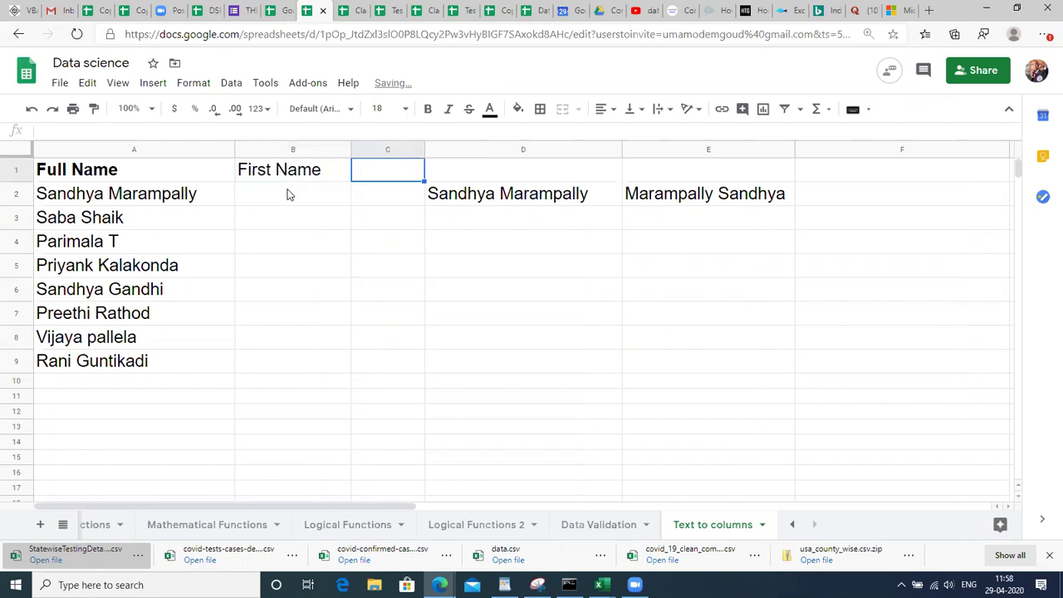
type("Las")
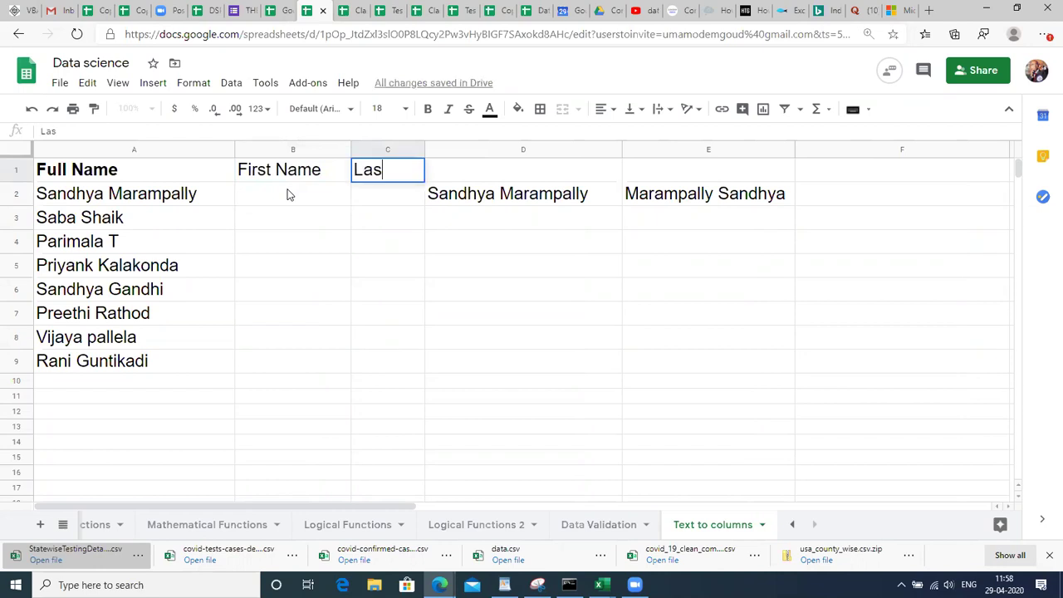
type("t Name")
key("Return")
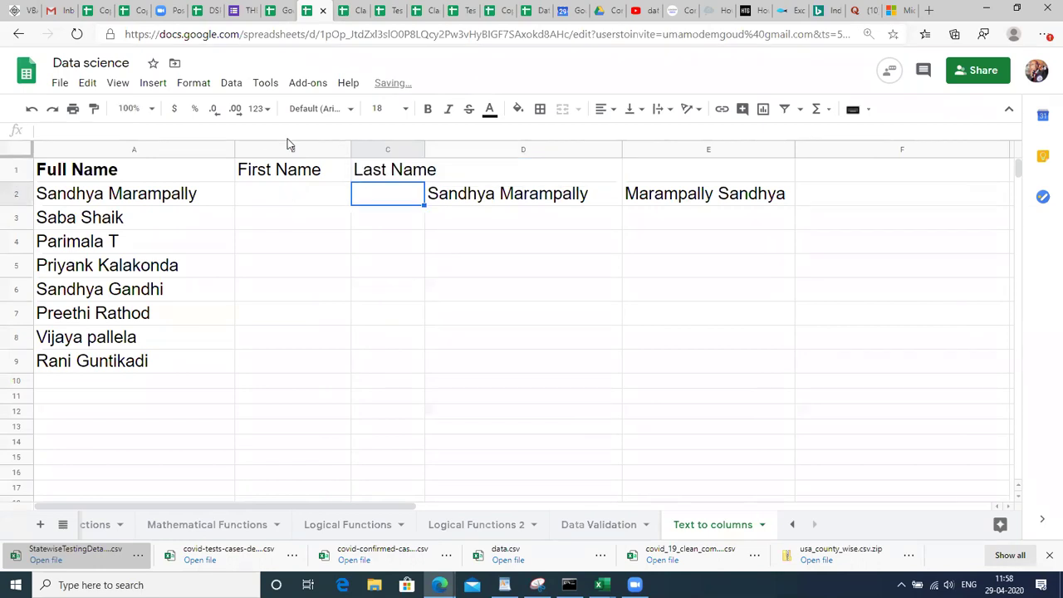
left_click_drag(426, 150, 471, 154)
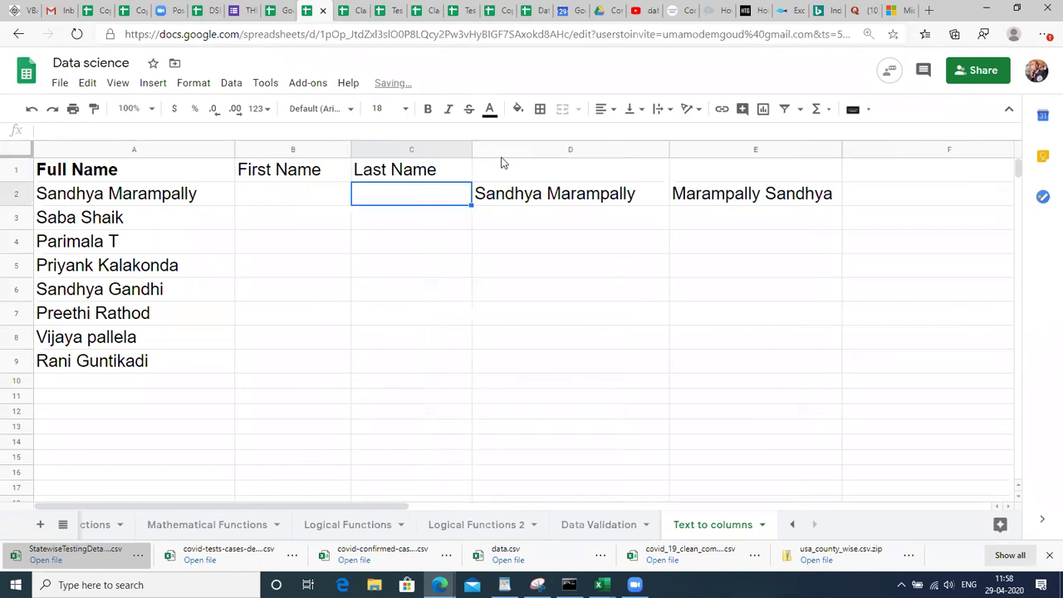
left_click(544, 194)
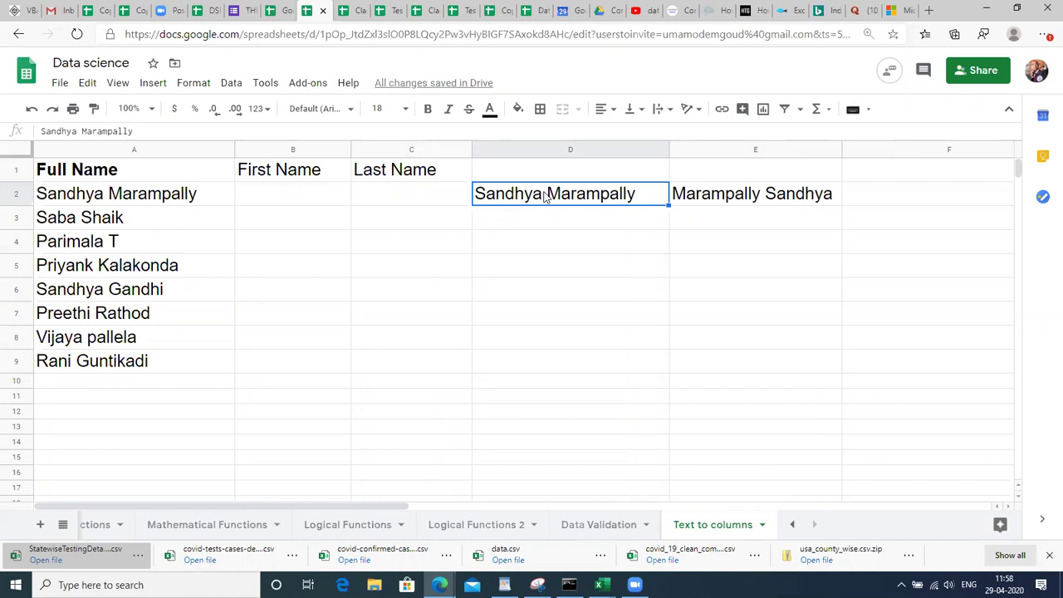
key("Right")
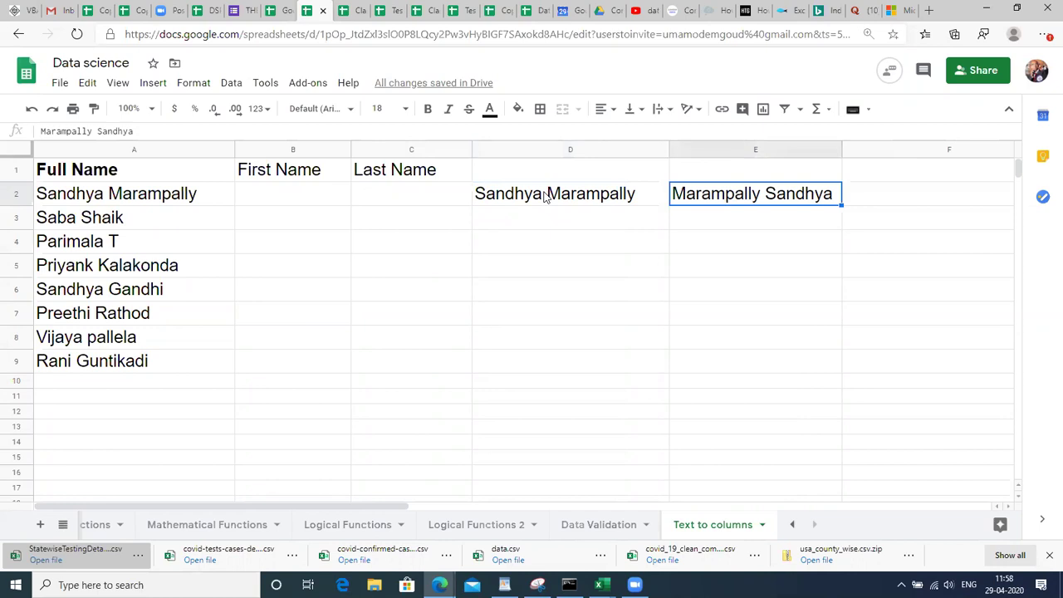
key("Right")
key("Left")
key("Left")
key("Left")
key("Left")
key("Left")
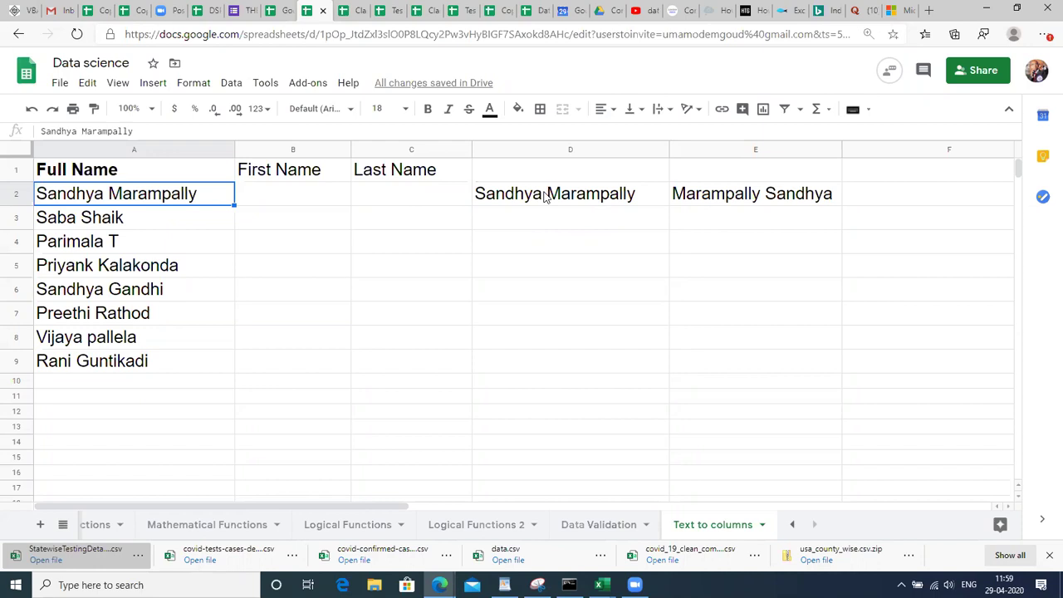
key("Right")
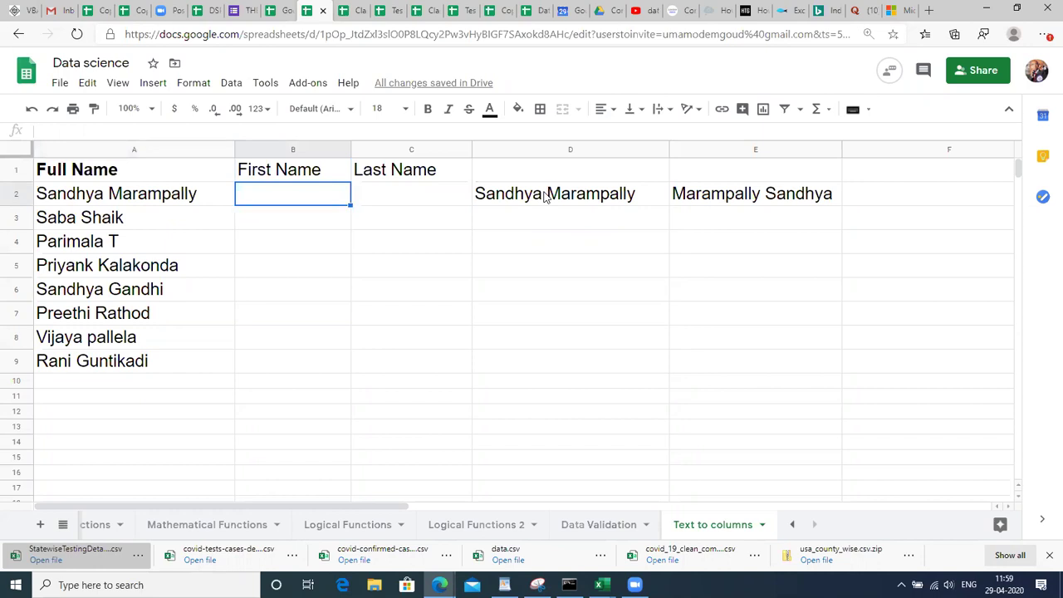
left_click(141, 198)
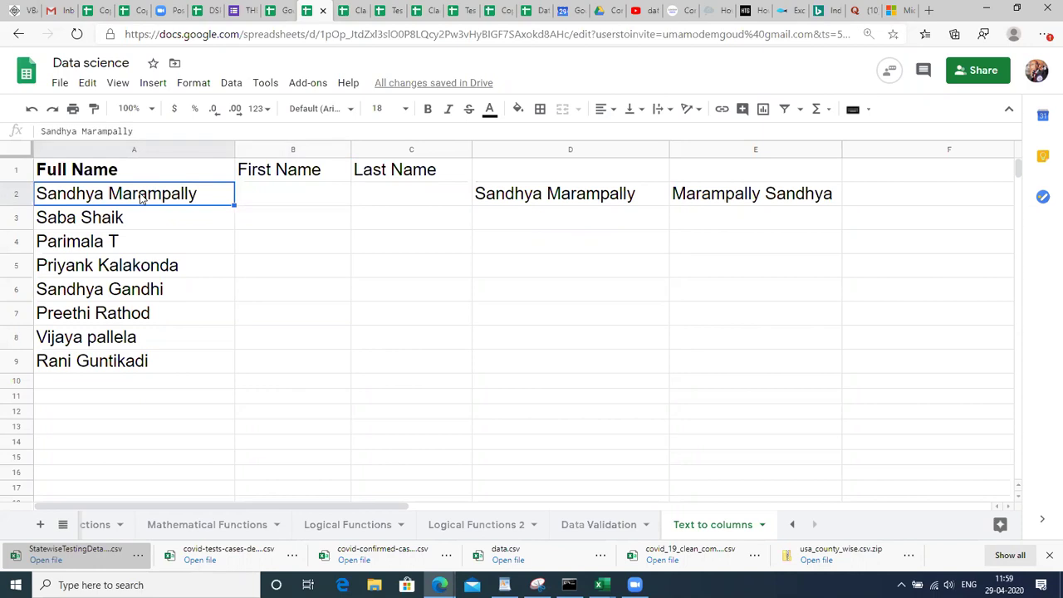
left_click(279, 208)
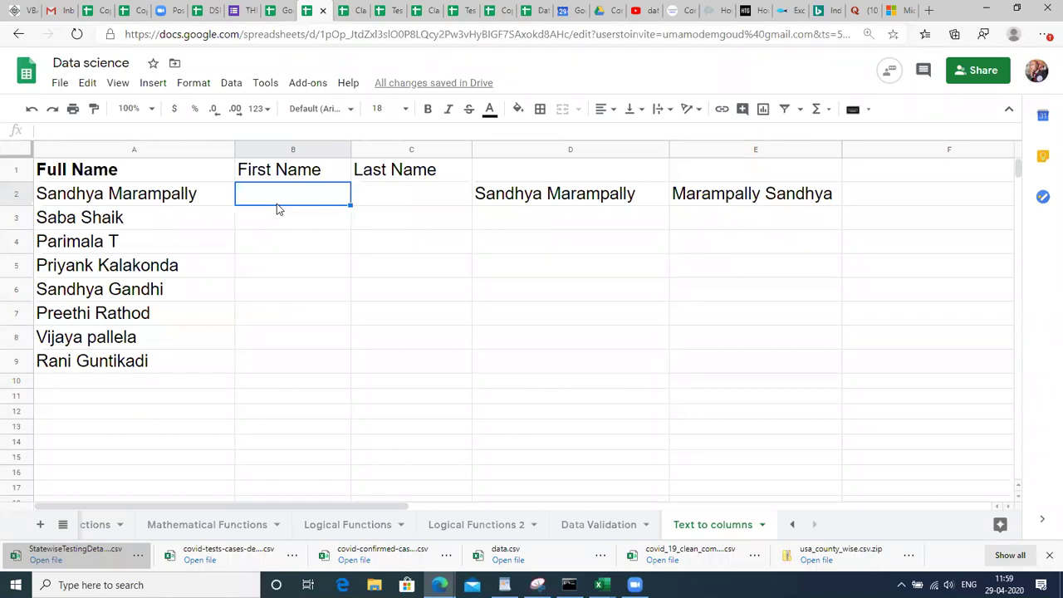
type("=")
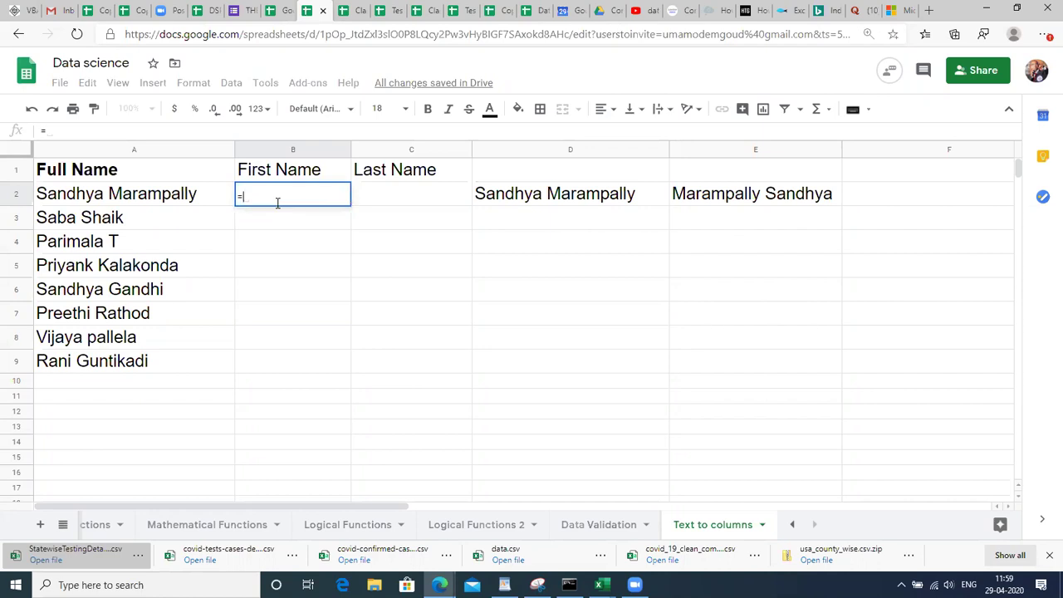
type("LEFT(")
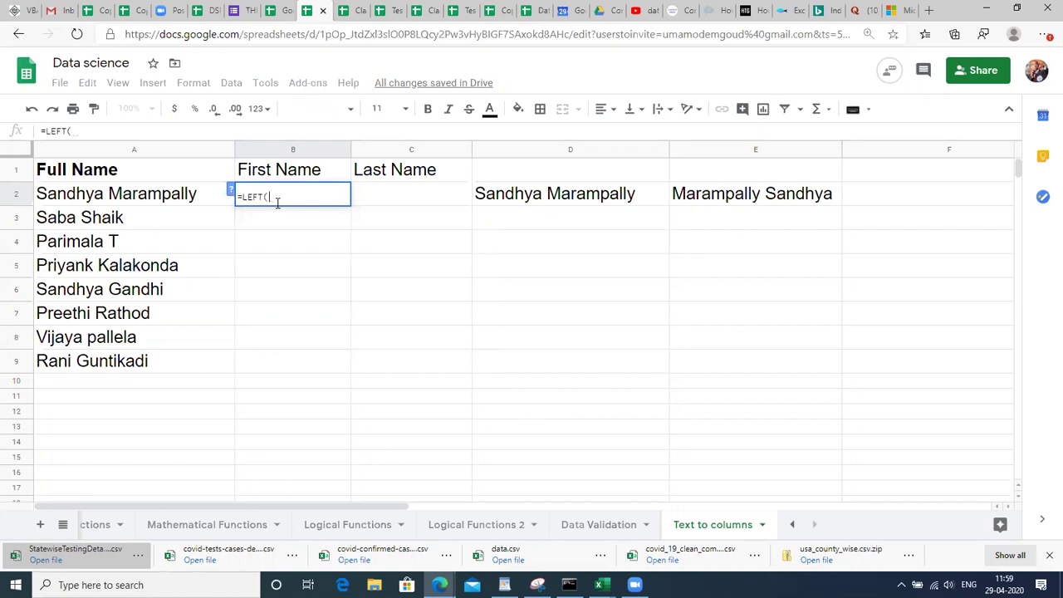
left_click(190, 204)
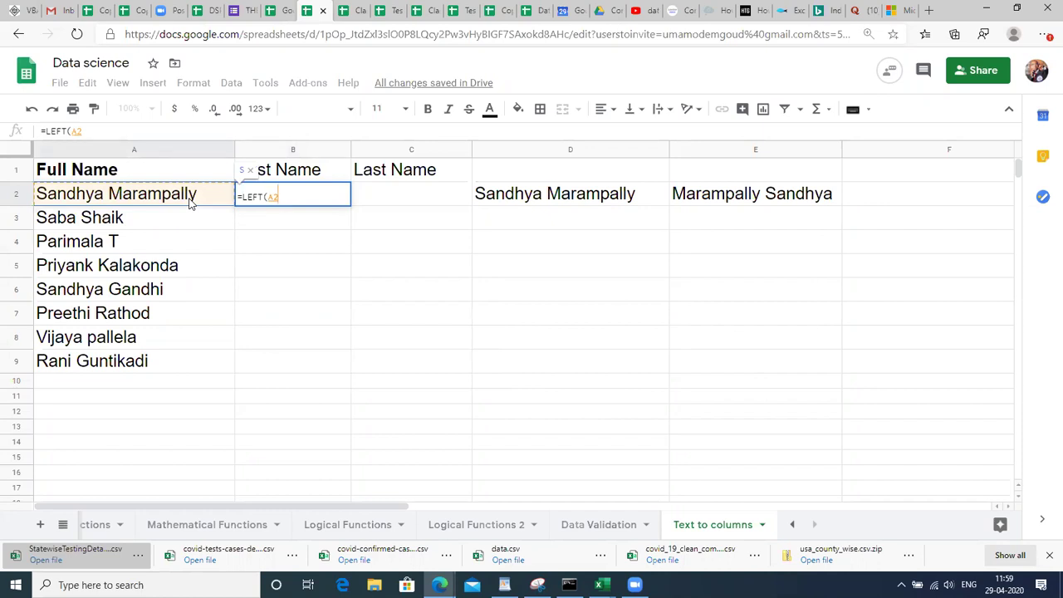
type(",")
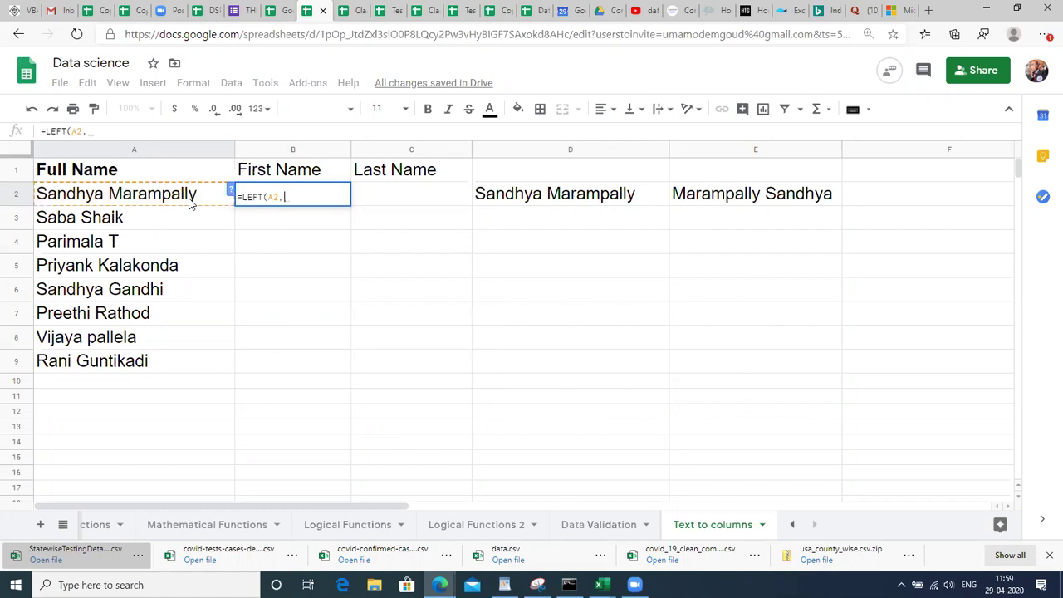
type("7)")
key("Return")
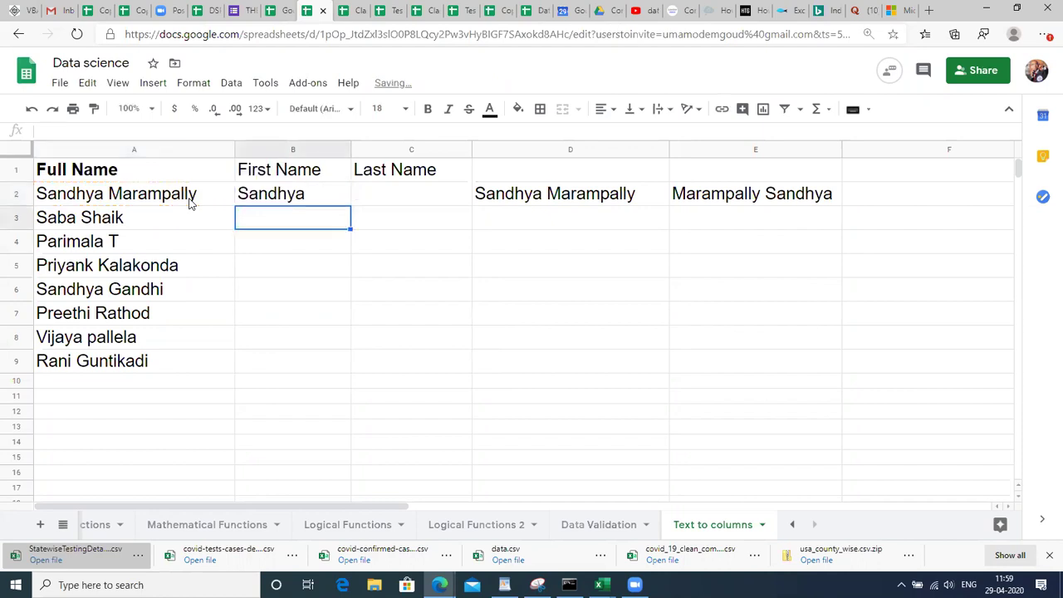
key("Up")
key("Right")
type("=")
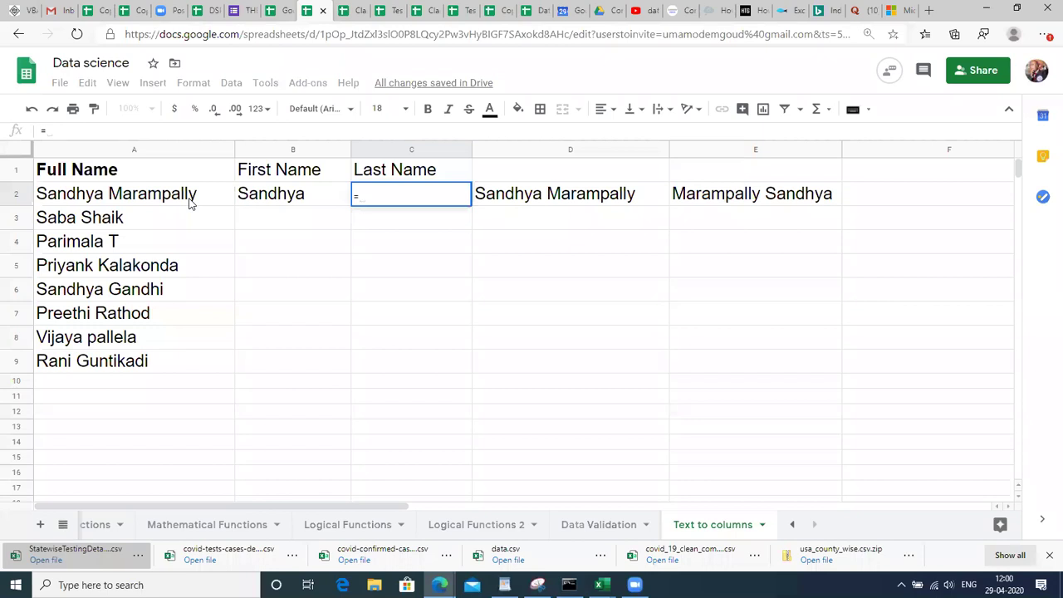
type("RI")
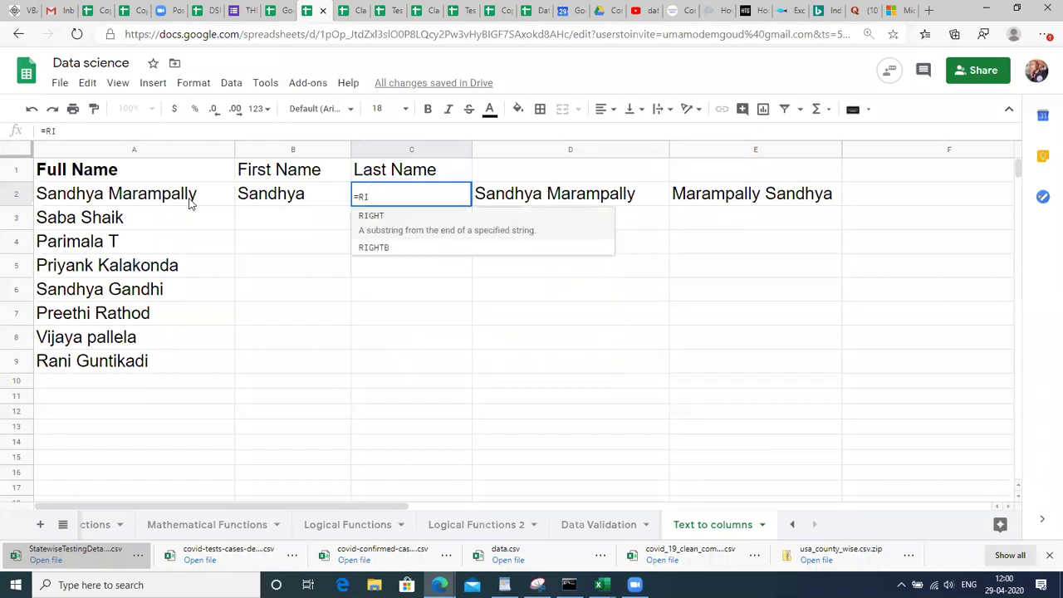
type("GHT(")
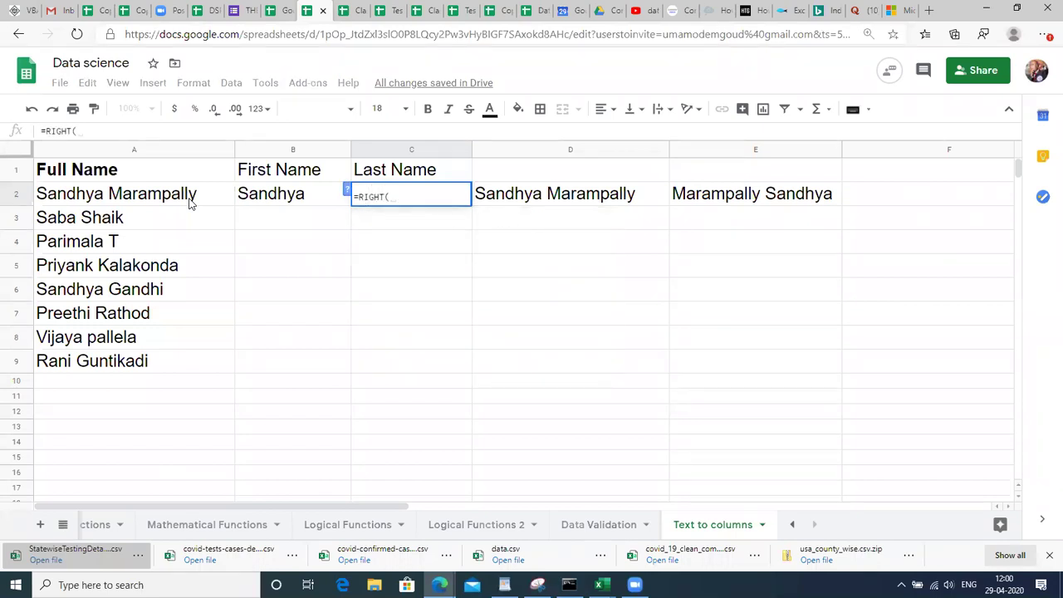
left_click(184, 193)
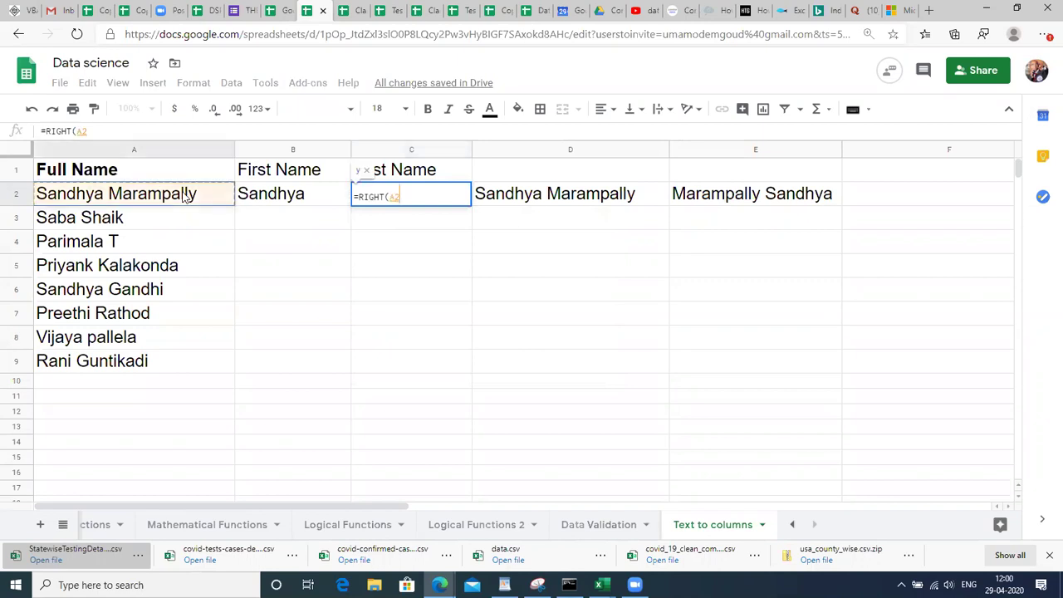
type(",")
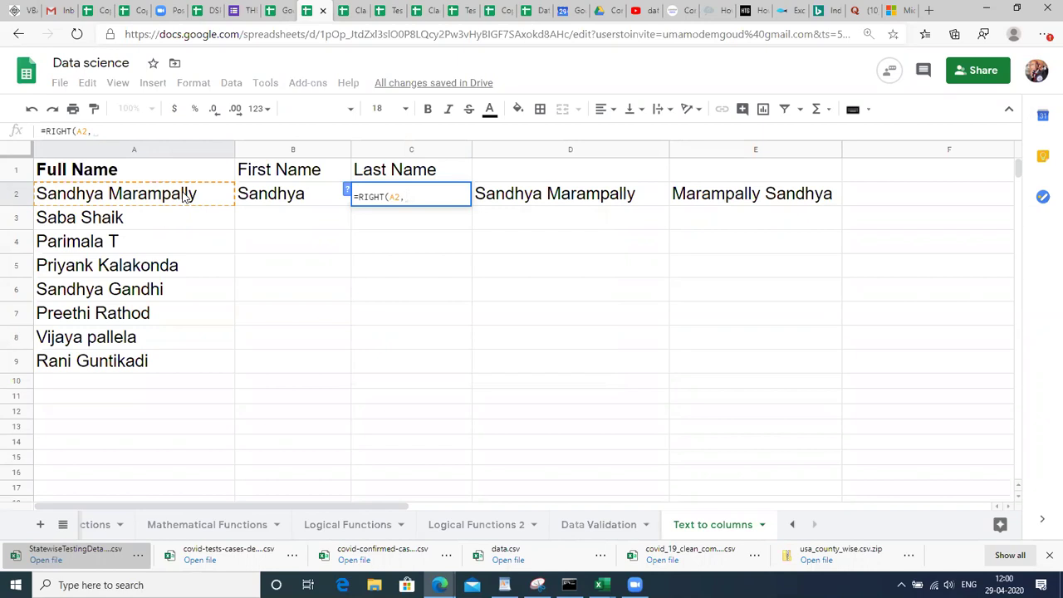
type("9(")
key("BackSpace")
type(")")
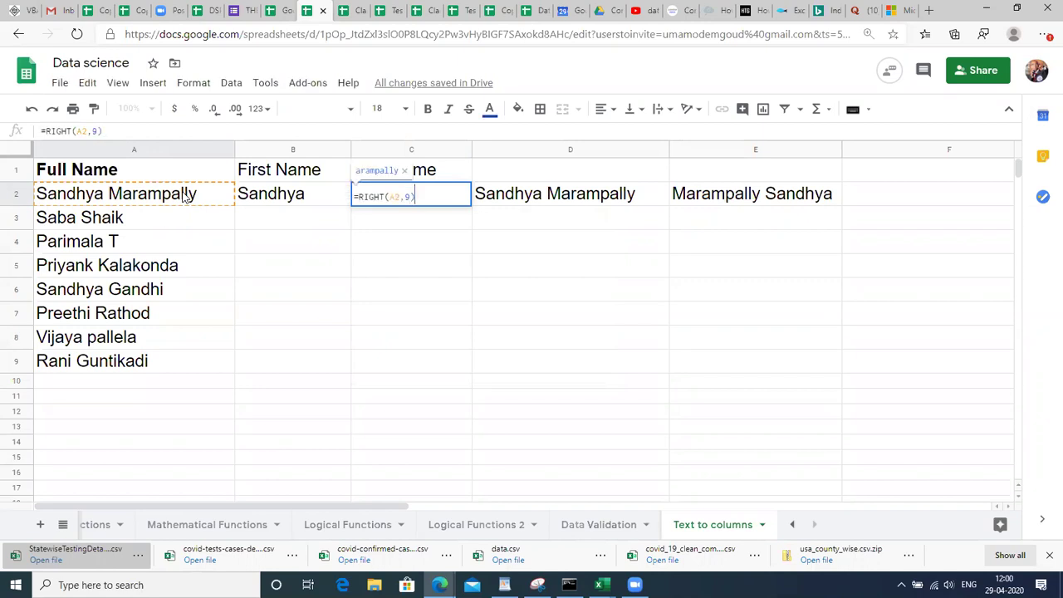
key("Return")
key("Up")
key("F2")
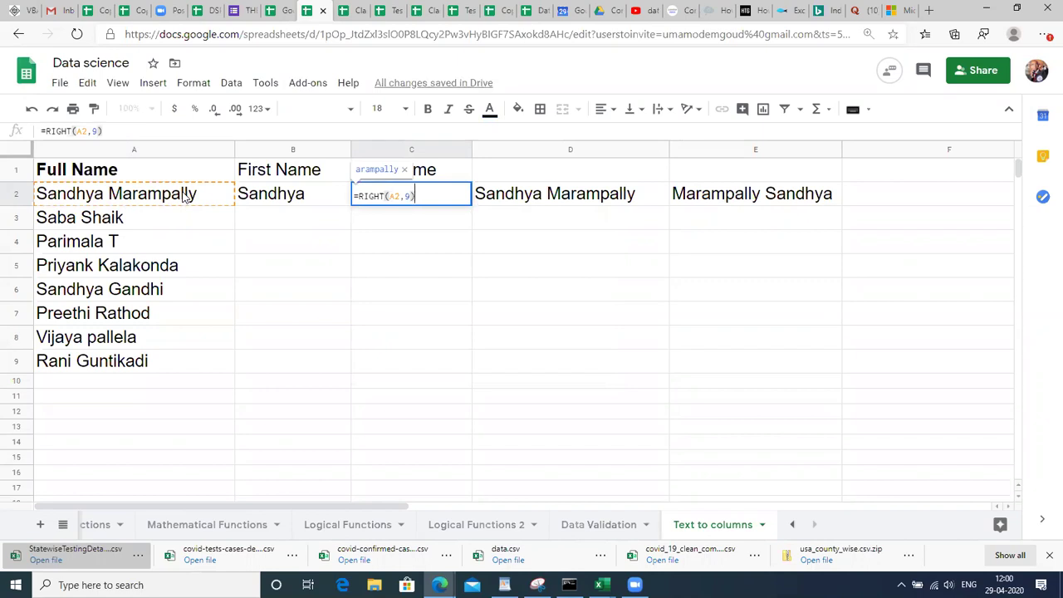
key("BackSpace")
key("BackSpace")
type("10)")
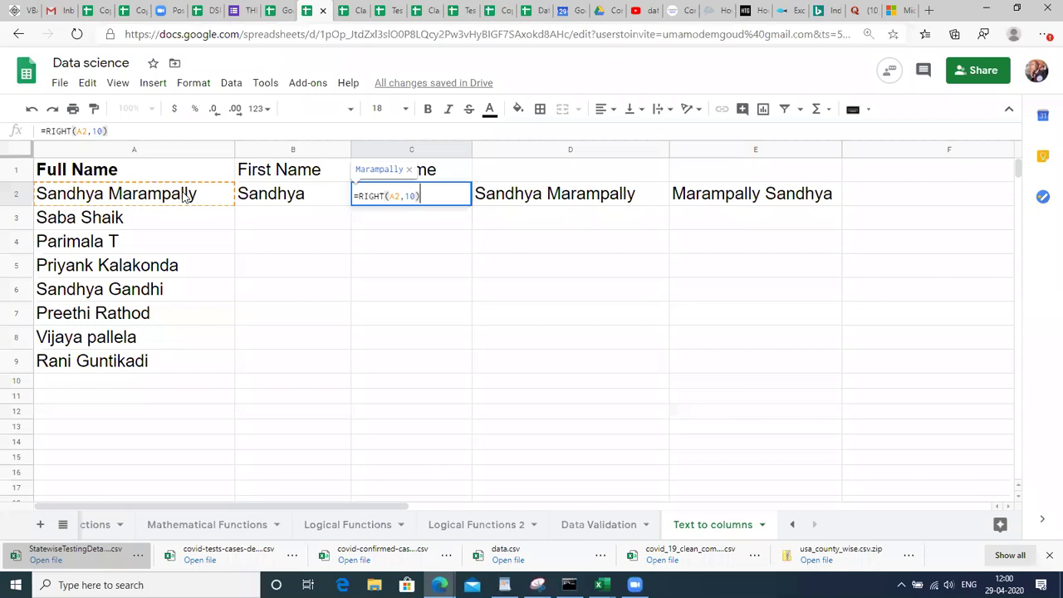
key("Return")
Go back to B2 and open its LEFT formula for review.
key("Up")
key("Left")
key("Down")
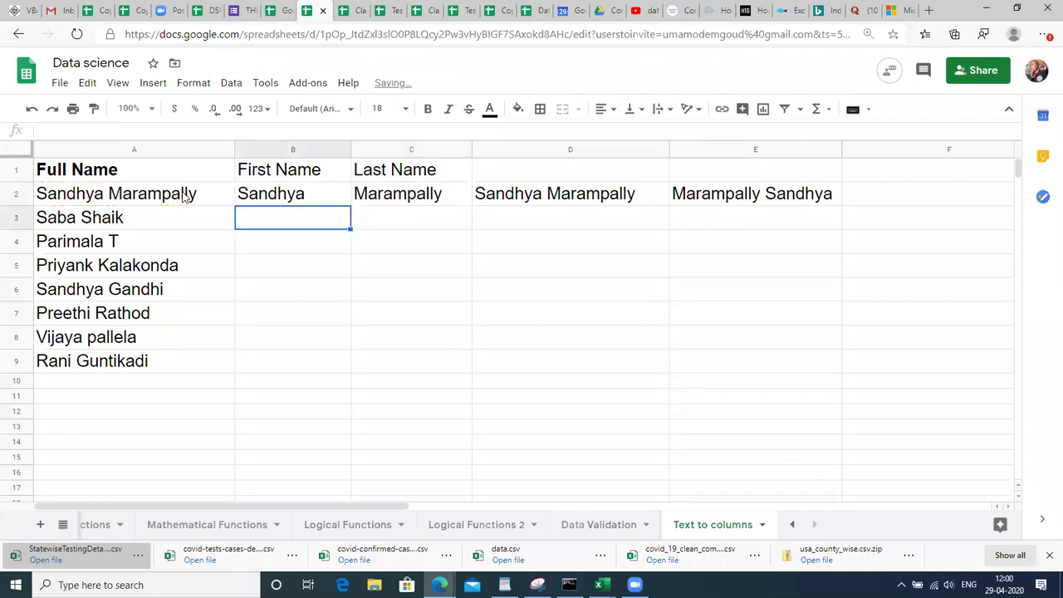
key("Up")
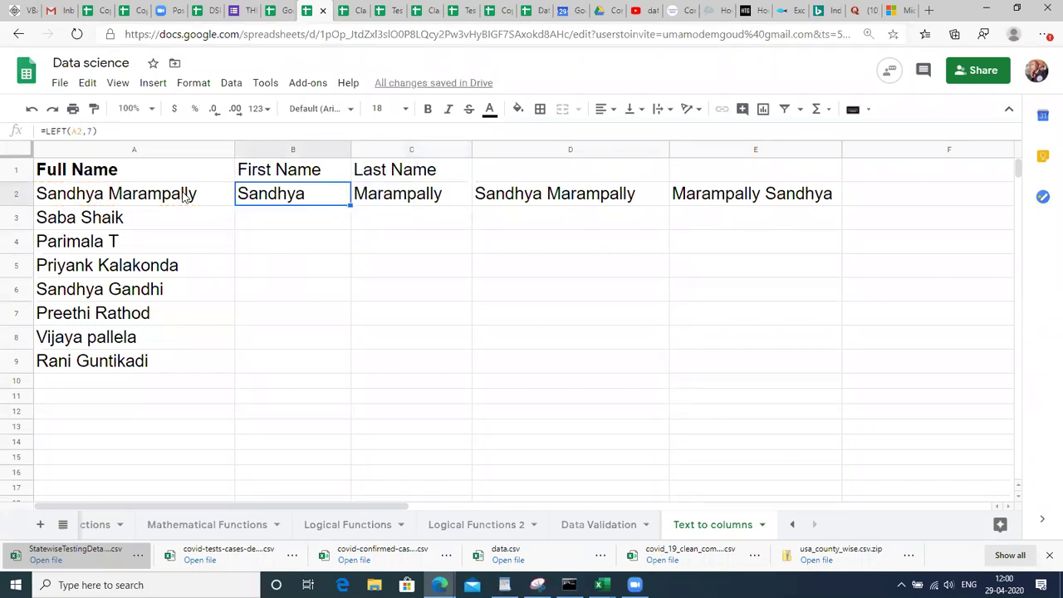
key("F2")
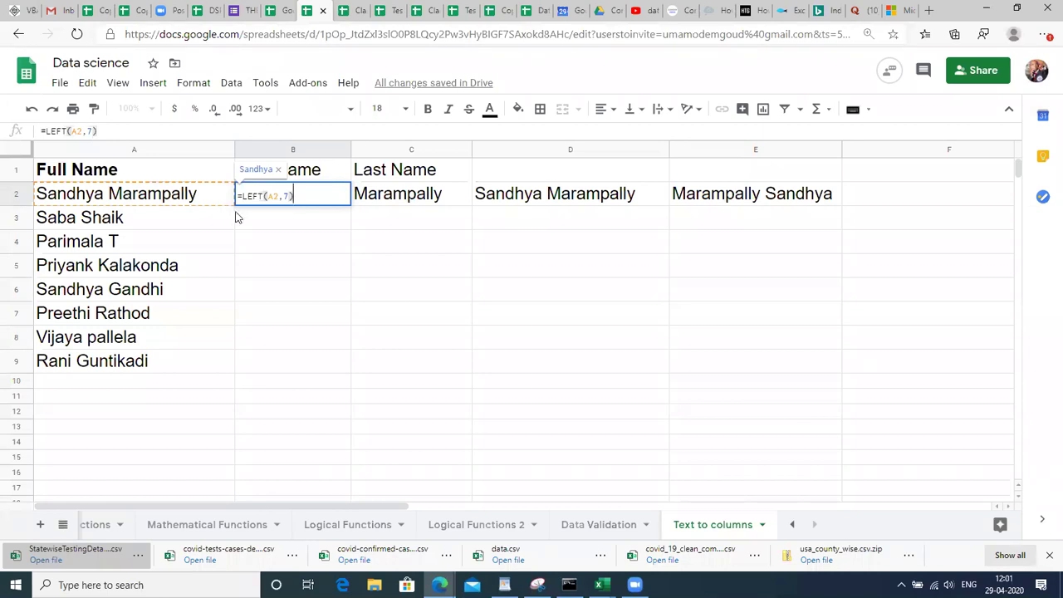
Commit =LEFT(A2,7) in B2 and undo the accidental backslash that overwrote Marampally in C2.
key("Return")
key("Up")
key("Right")
type("\\")
key("Return")
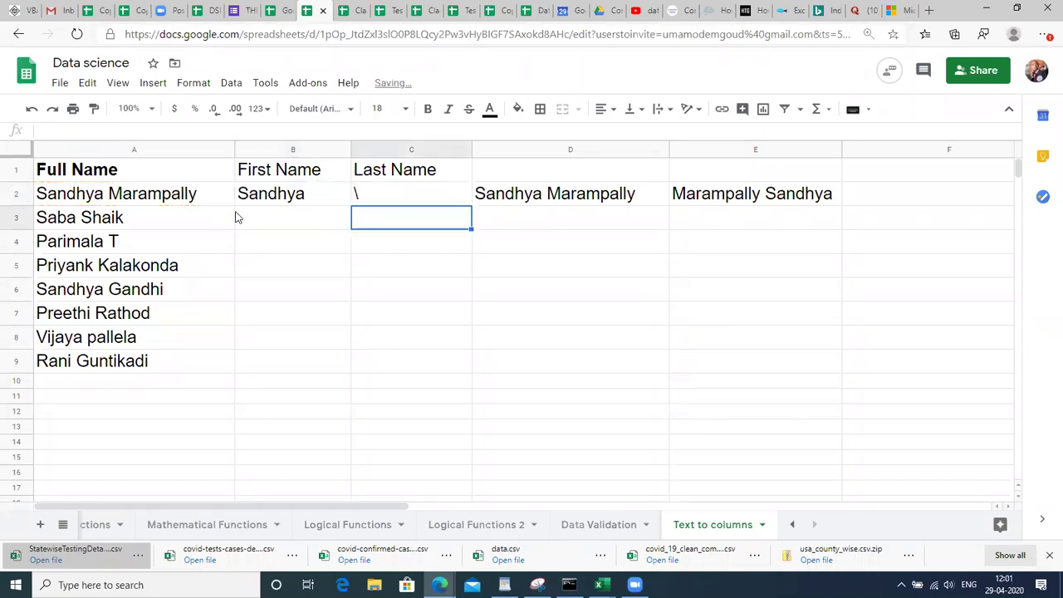
key("Up")
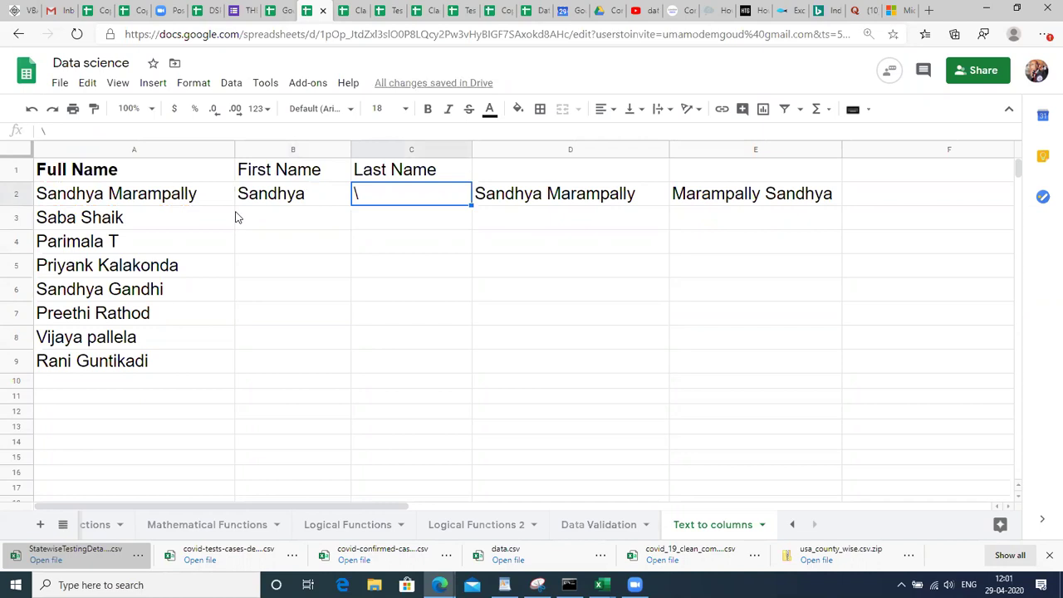
key("ctrl+z")
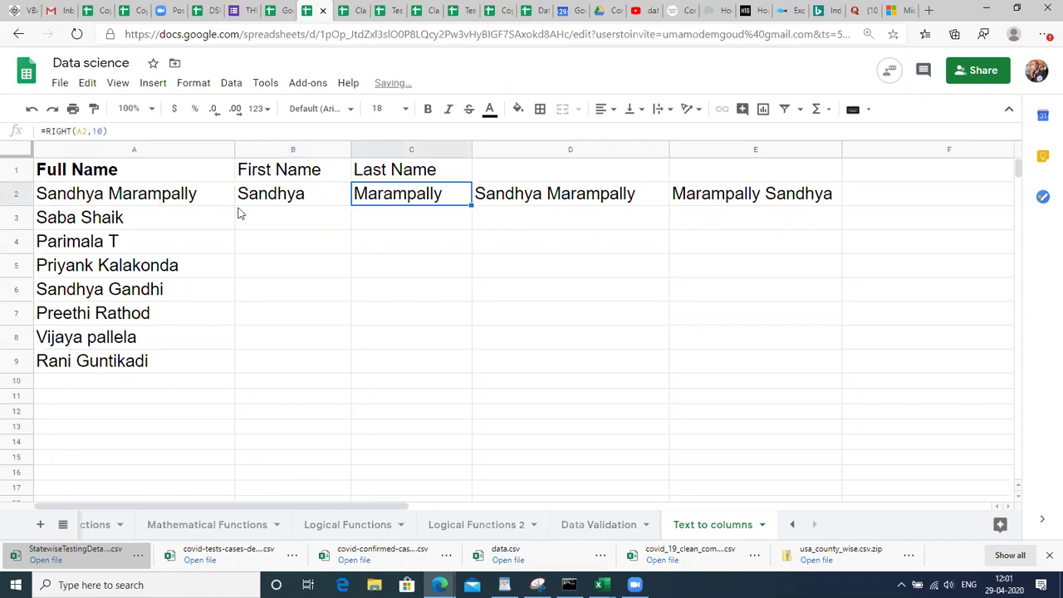
left_click(239, 216)
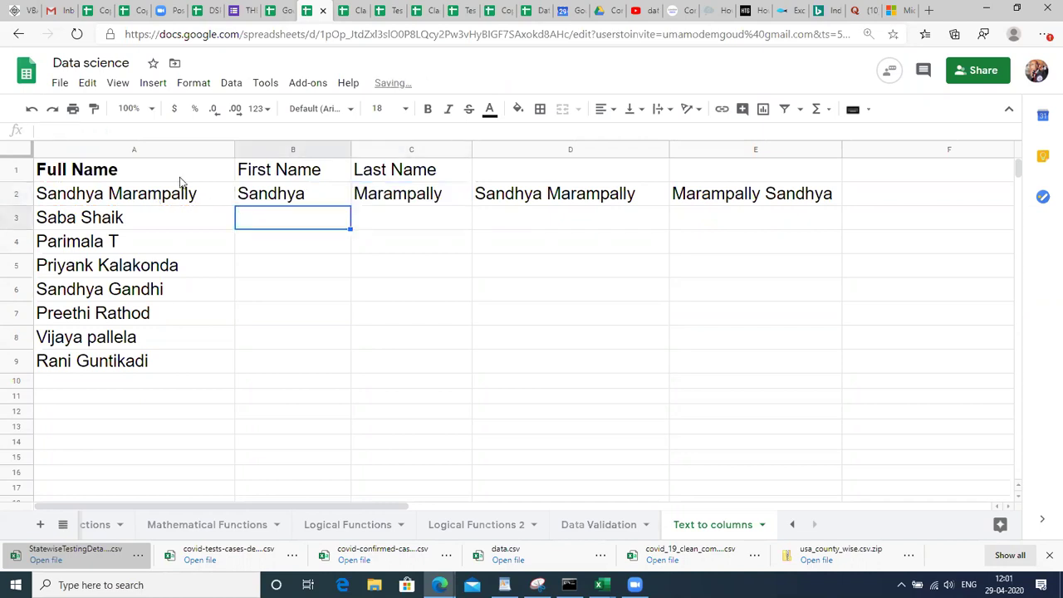
Fill the LEFT formula from B2 down through B9.
left_click(299, 196)
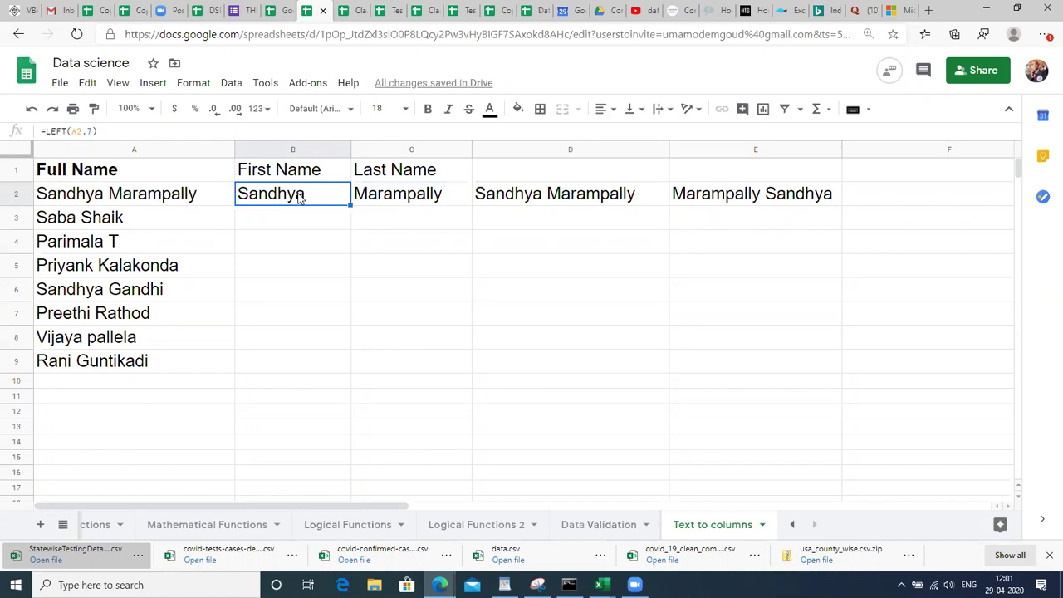
key("shift+Down")
key("shift+Down")
key("shift+Down")
key("shift+Down")
key("shift+Down")
key("shift+Down")
key("shift+Down")
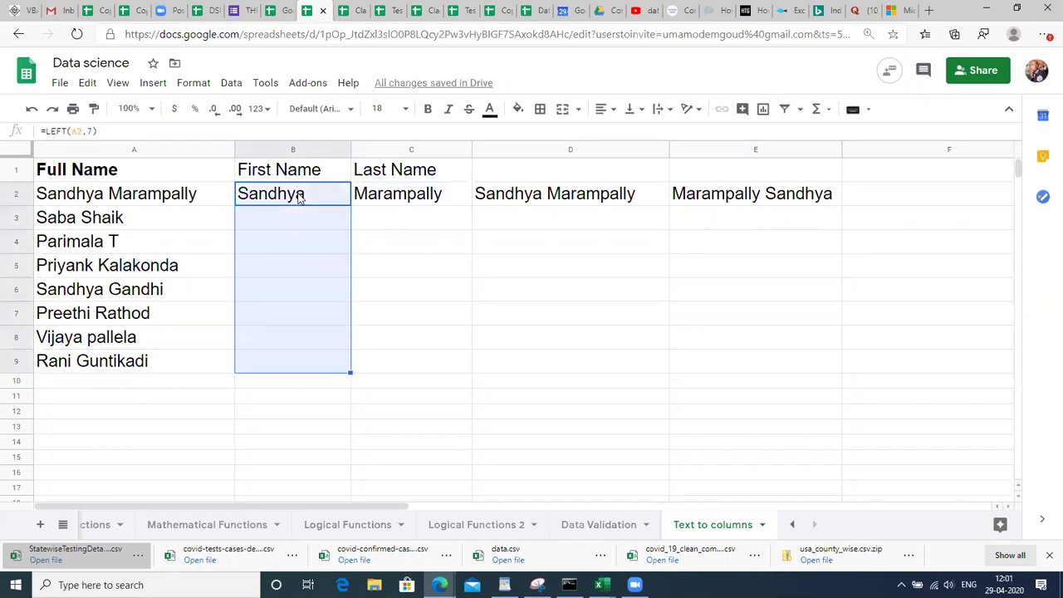
key("ctrl+d")
left_click(413, 269)
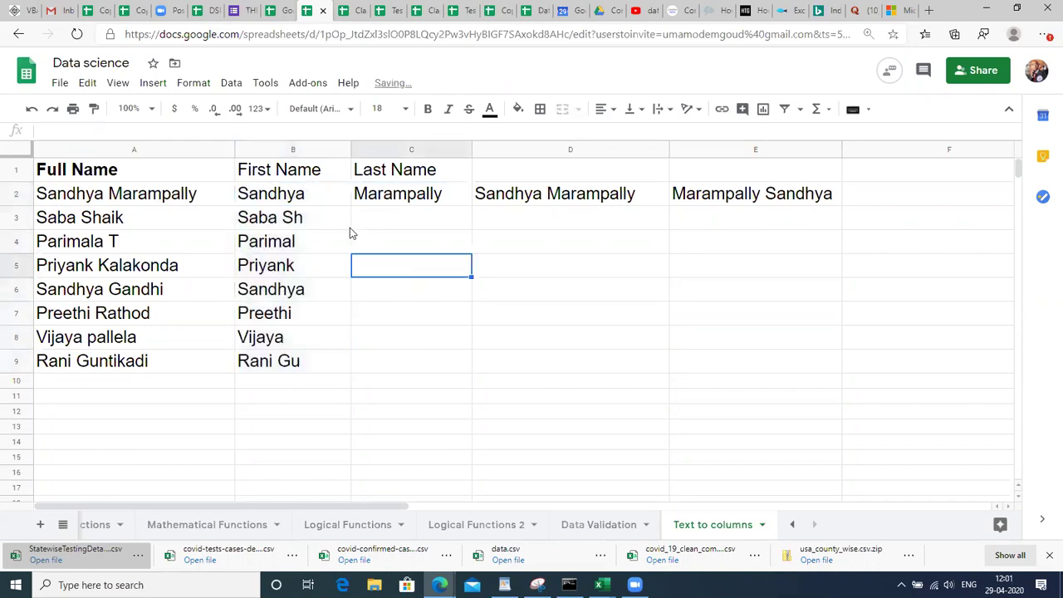
Change B3's character count from 7 to 4 so it shows Saba.
left_click(316, 216)
key("Down")
key("Up")
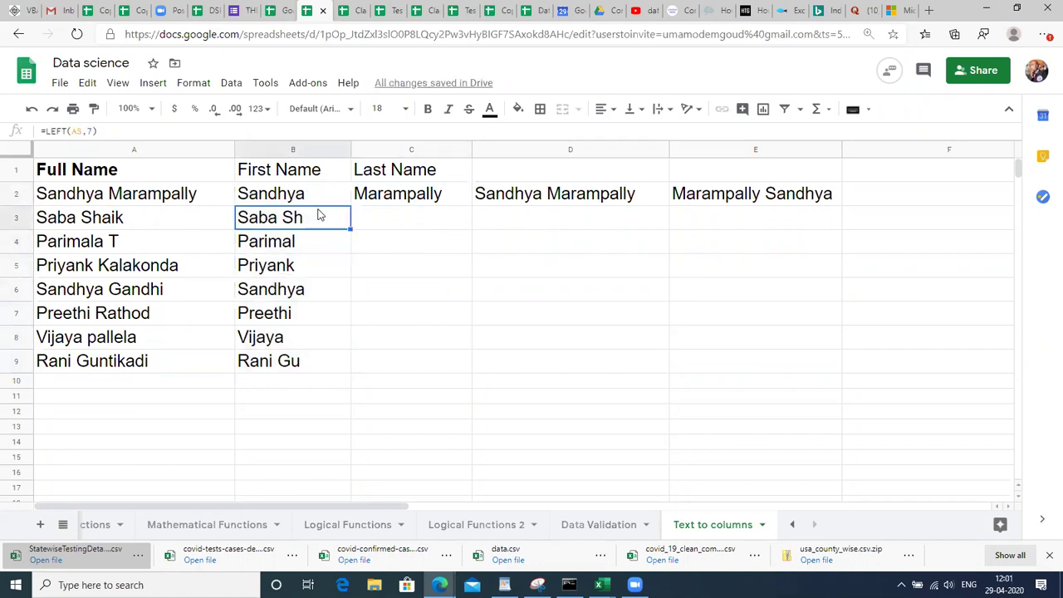
double_click(318, 212)
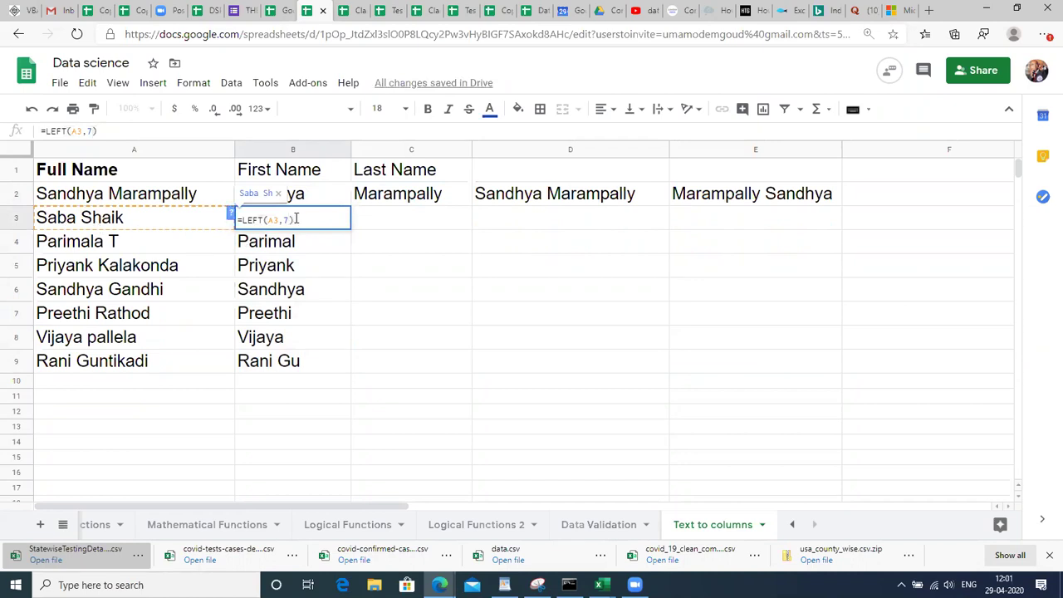
key("BackSpace")
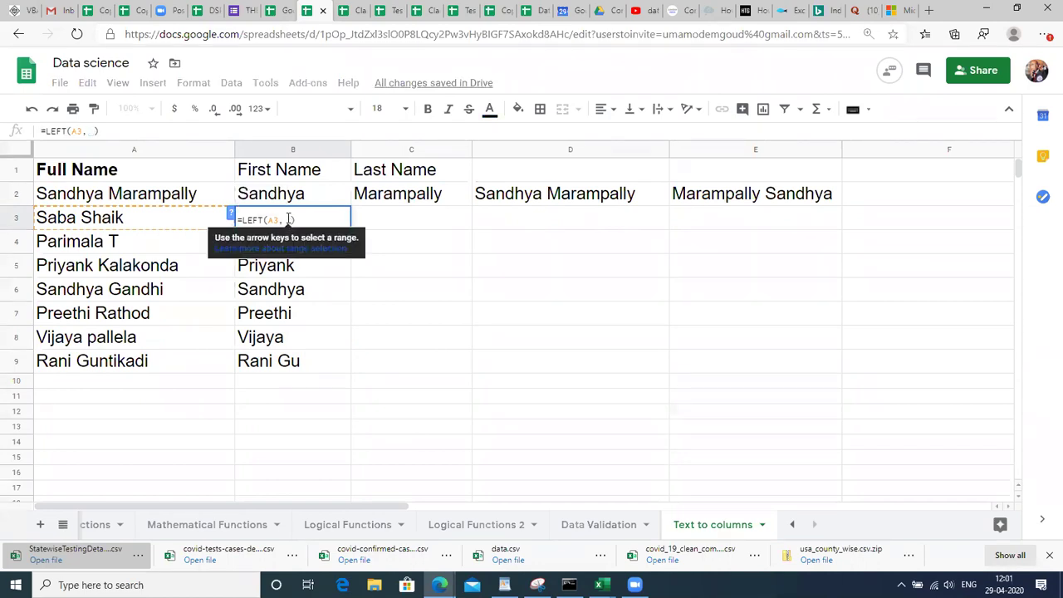
type("4")
key("Return")
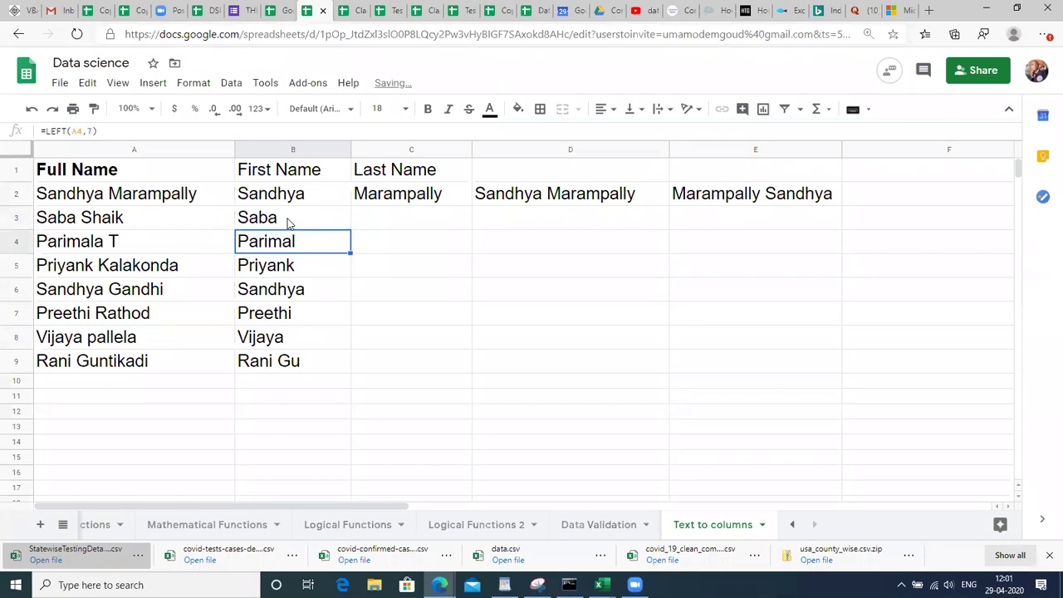
Edit B4 to =LEFT(A4,8) so it shows Parimala.
key("F2")
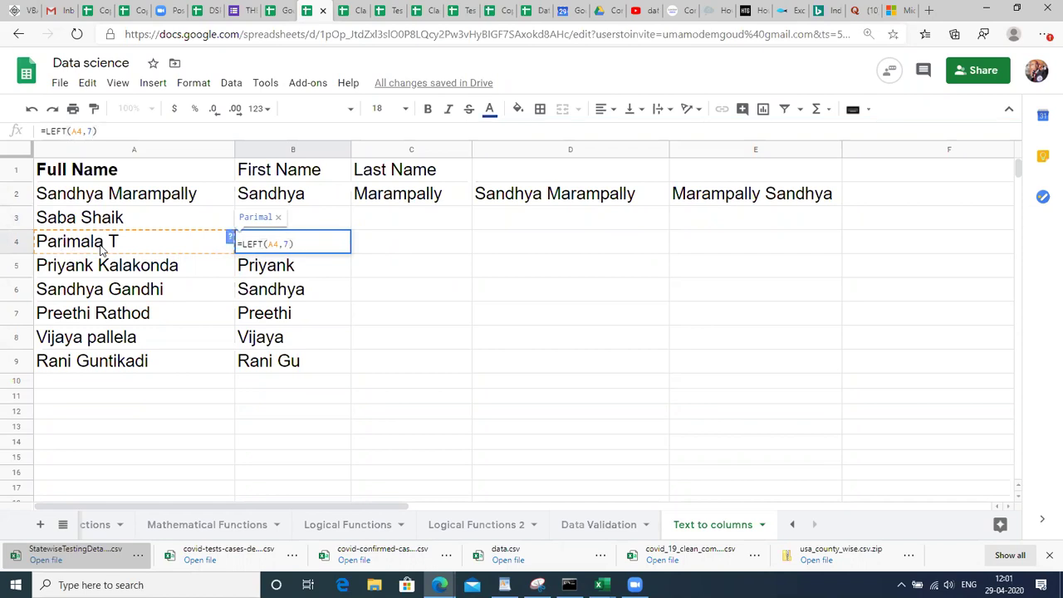
key("BackSpace")
key("BackSpace")
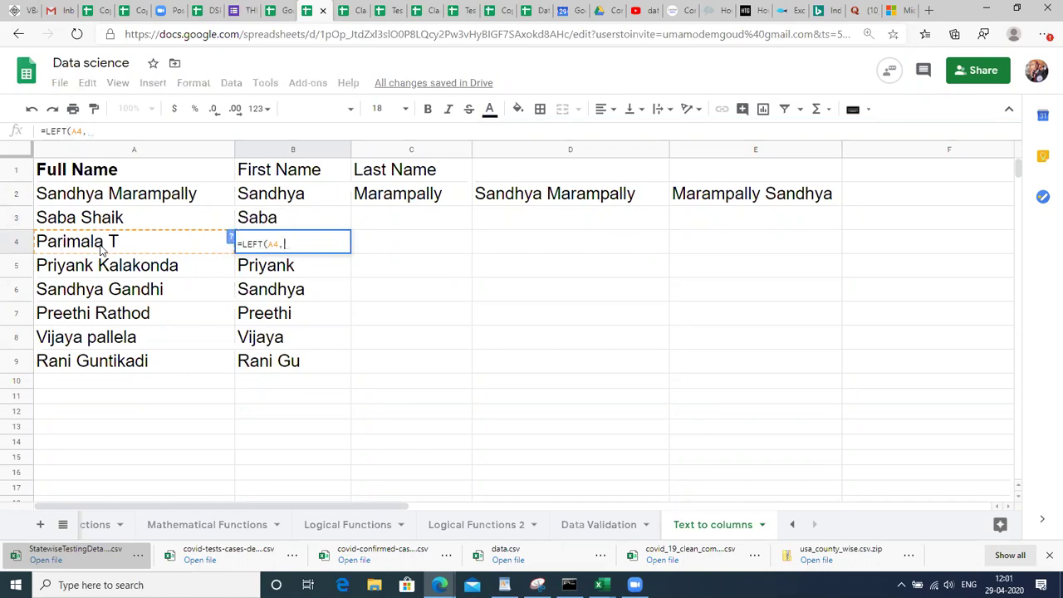
type("8")
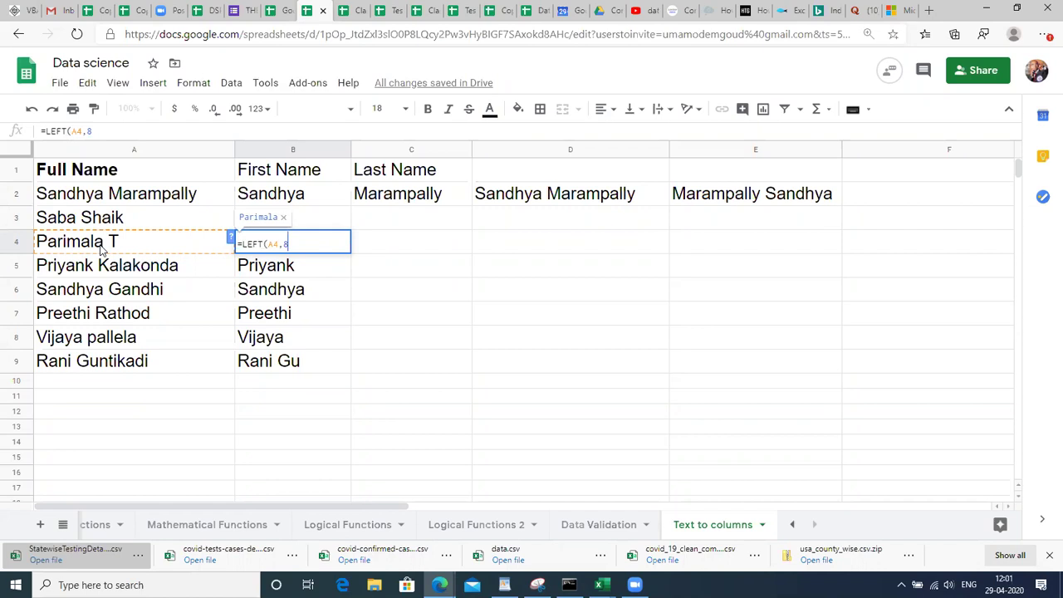
type(")")
key("Return")
left_click(301, 206)
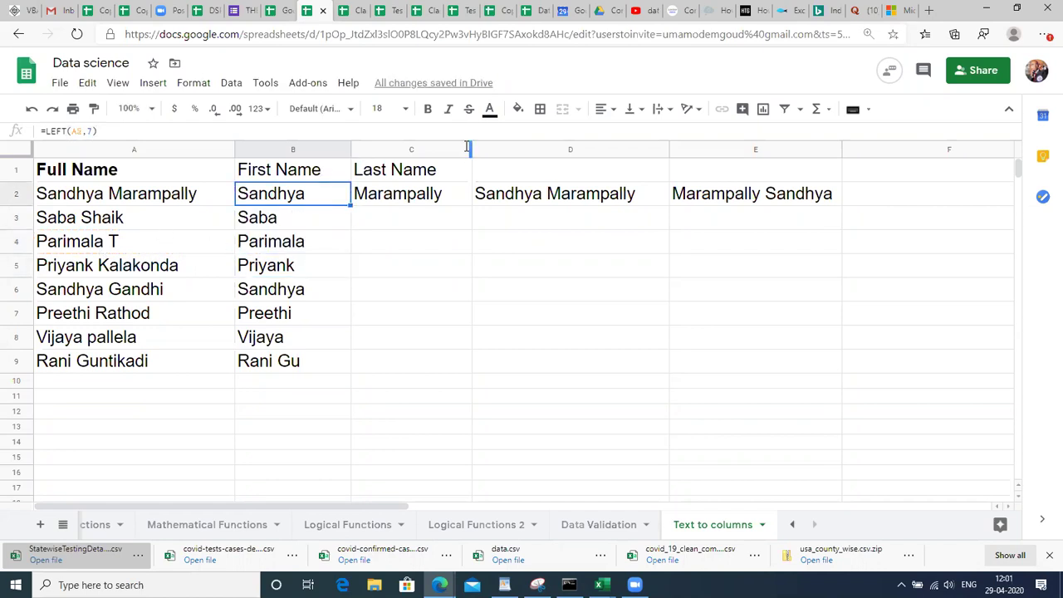
Insert two blank columns before column D and begin a formula =F in D2.
left_click(515, 141)
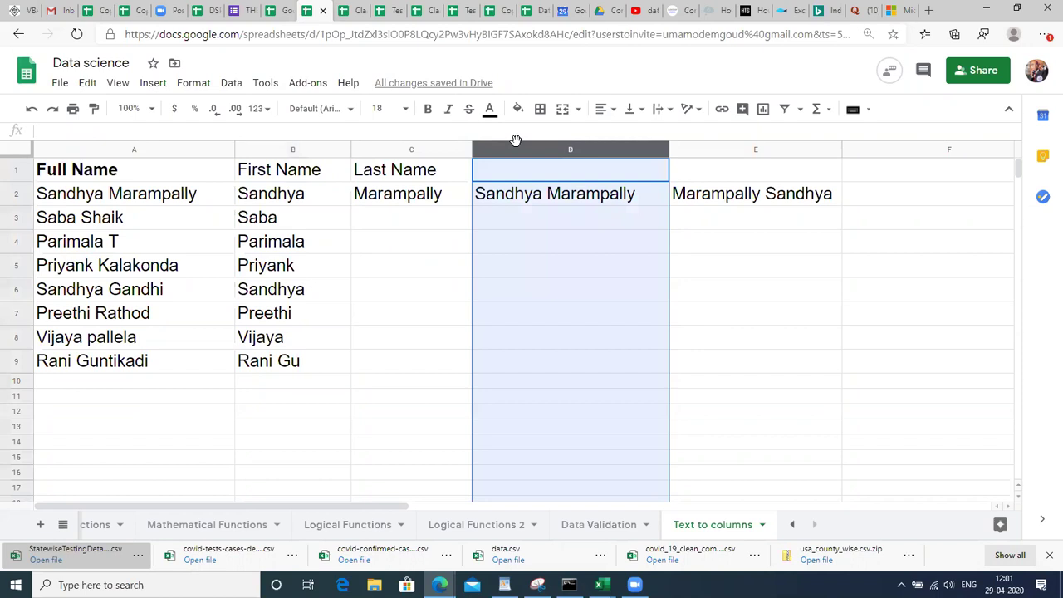
key("ctrl+alt+shift+equal")
key("ctrl+alt+shift+equal")
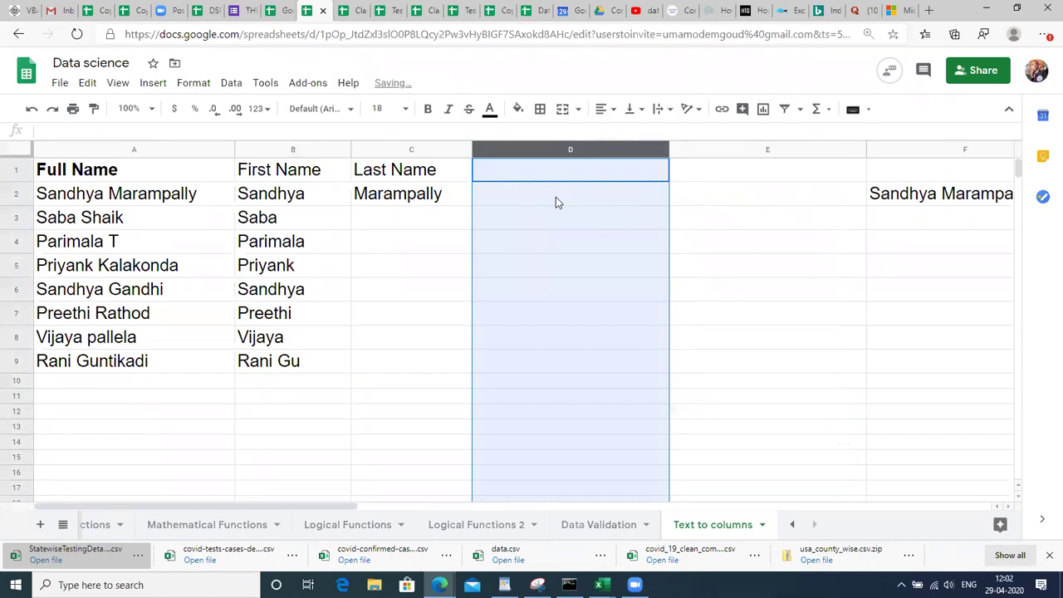
left_click(556, 196)
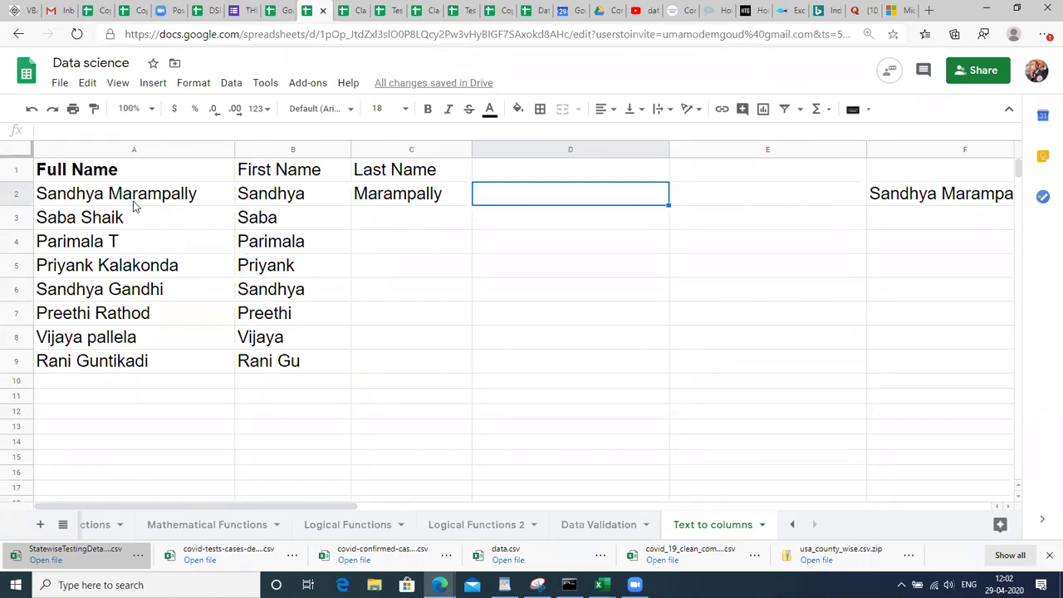
type("=F")
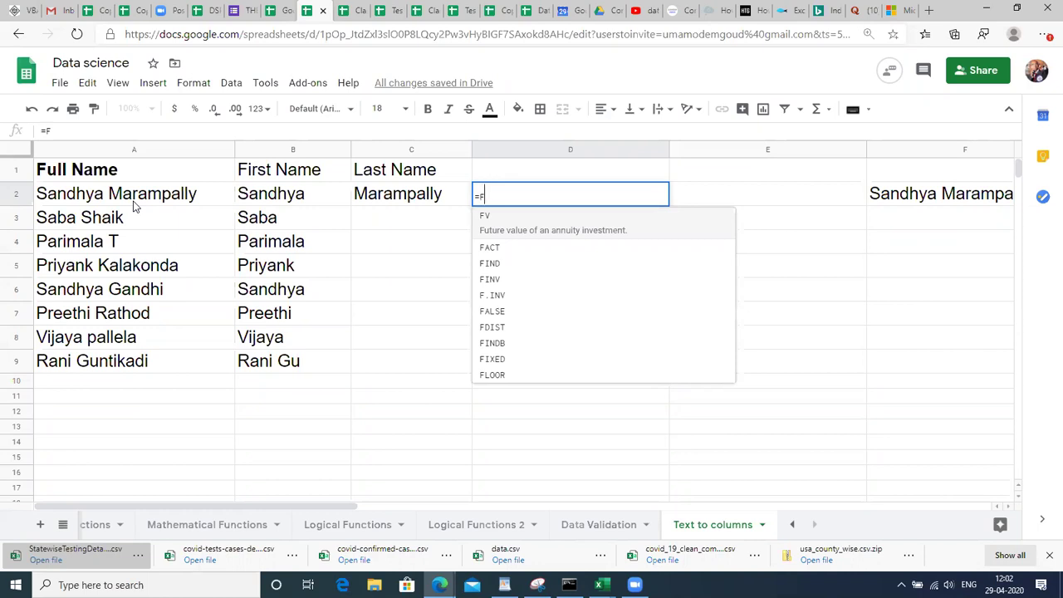
Enter =FIND(" ",A2) in D2 and fill it down to D9.
type("I")
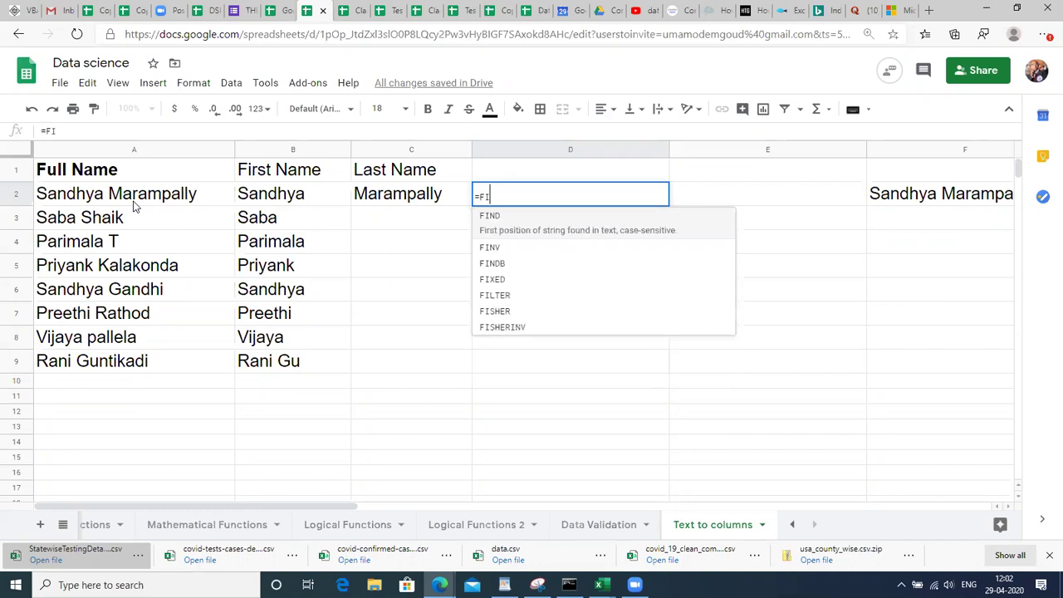
type("N")
key("Tab")
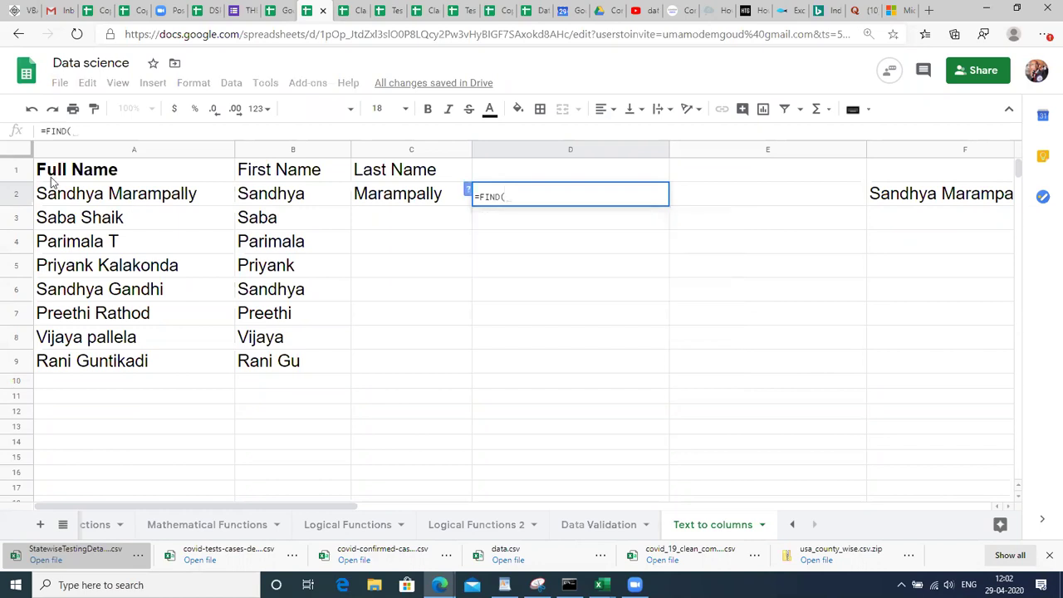
left_click(135, 199)
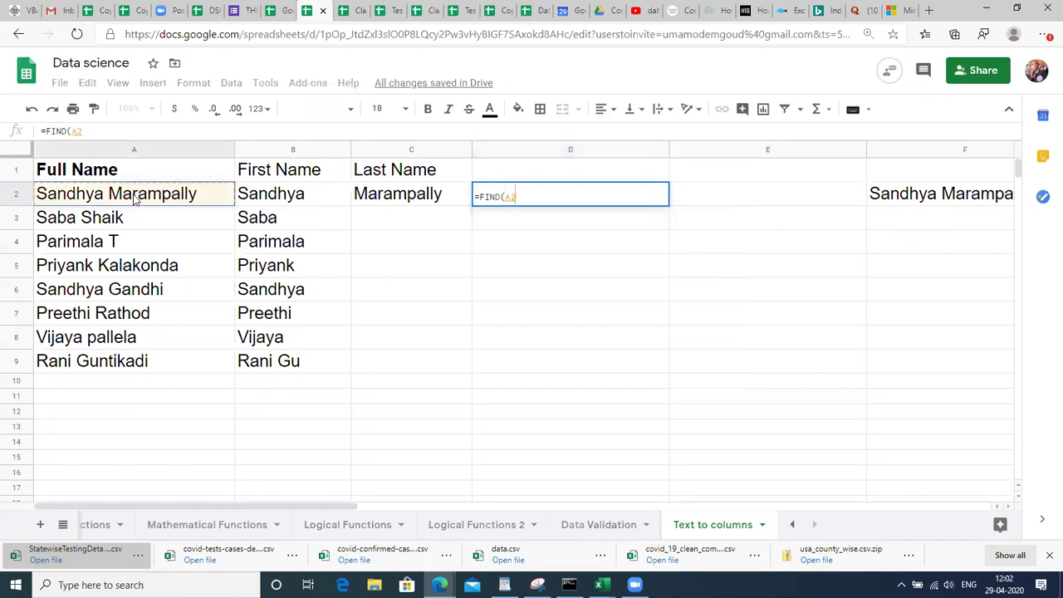
type(",")
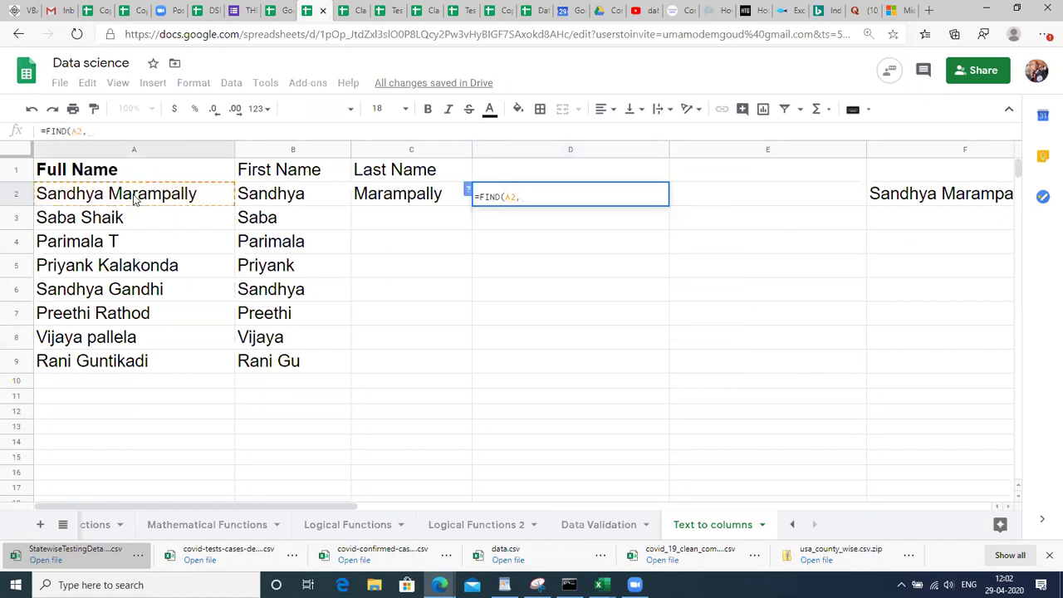
type("\" \"")
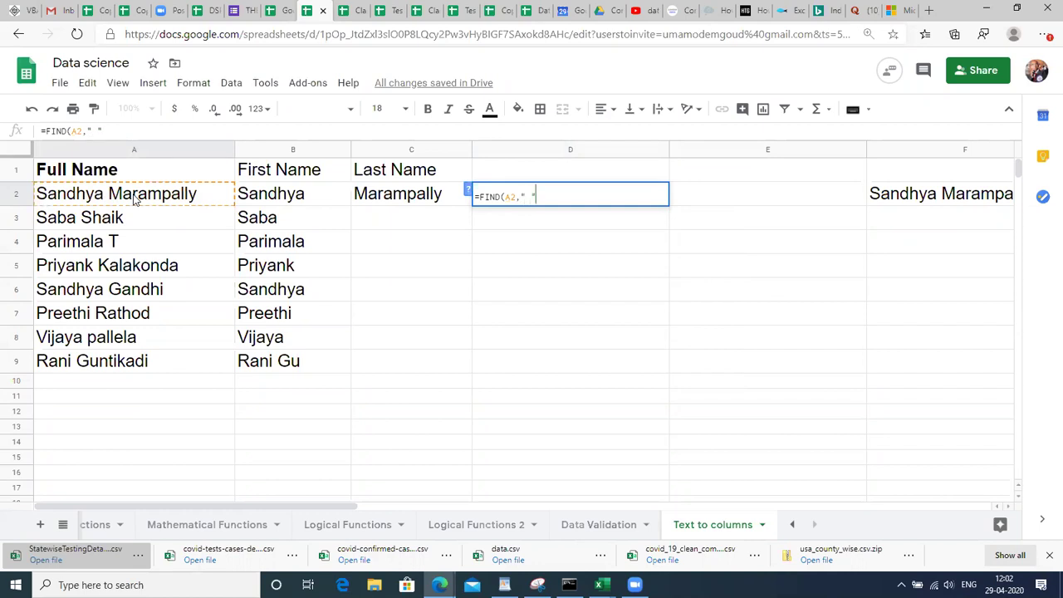
key("BackSpace")
key("BackSpace")
key("BackSpace")
key("BackSpace")
key("BackSpace")
key("BackSpace")
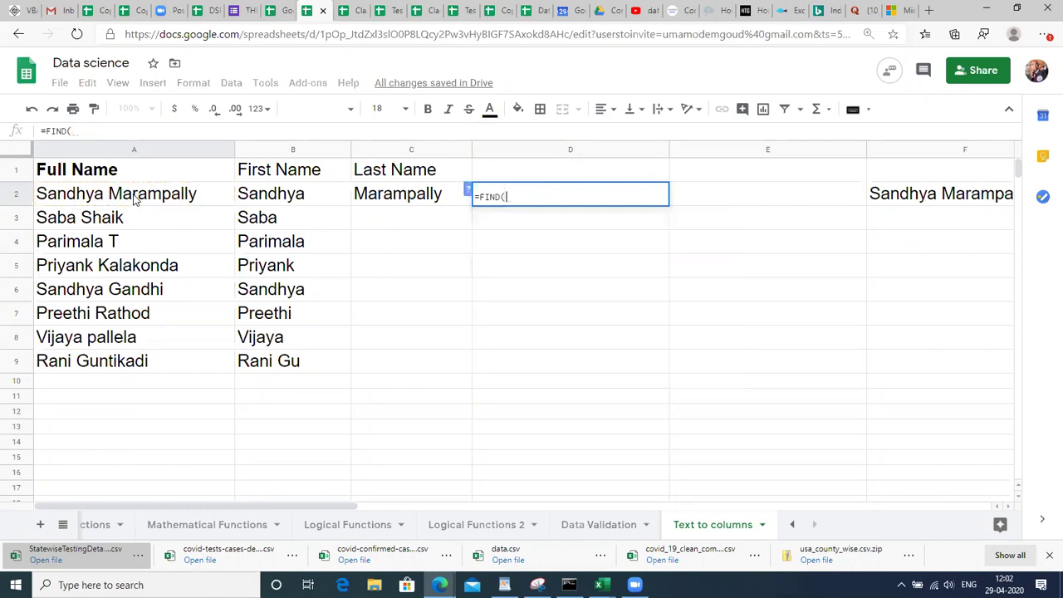
left_click(467, 191)
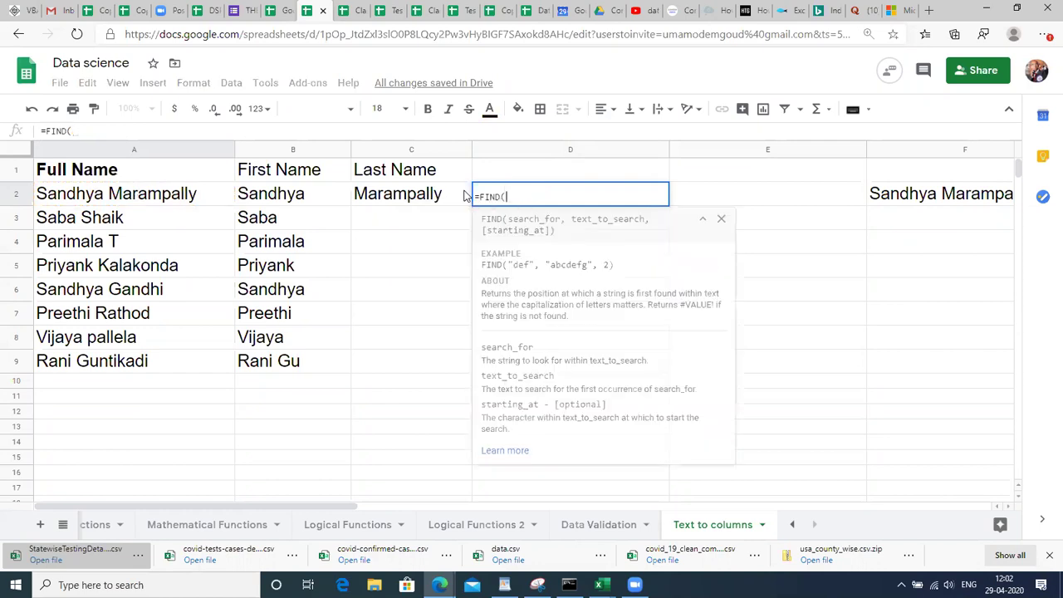
type("\" ")
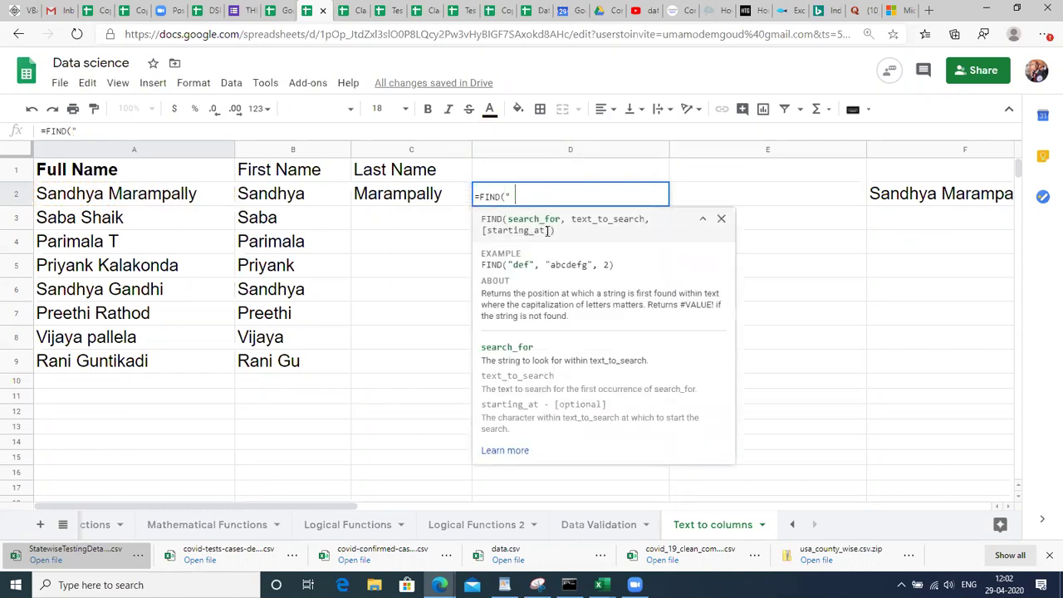
type("\",")
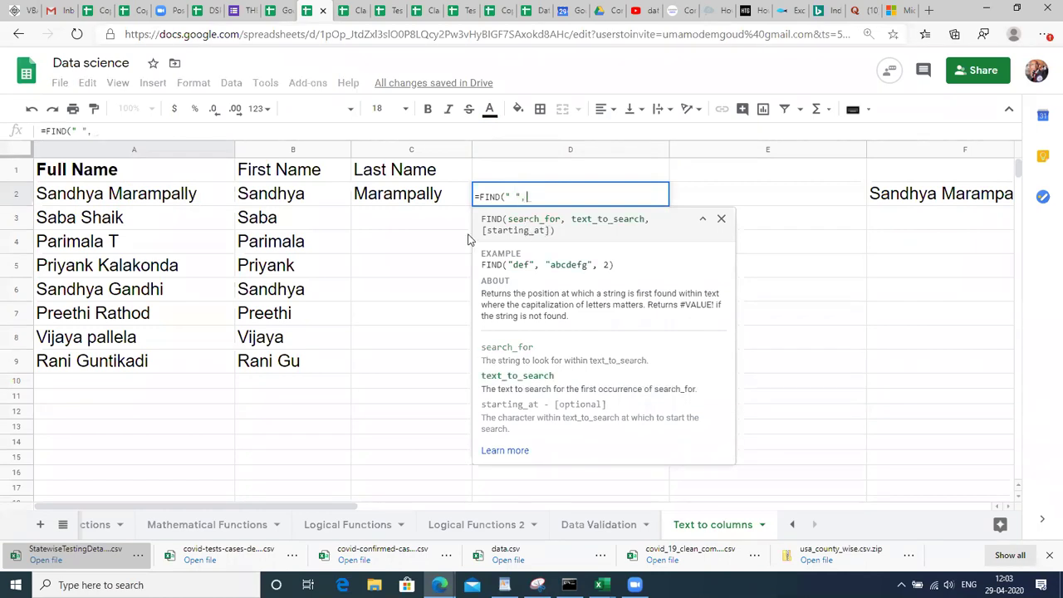
left_click(199, 196)
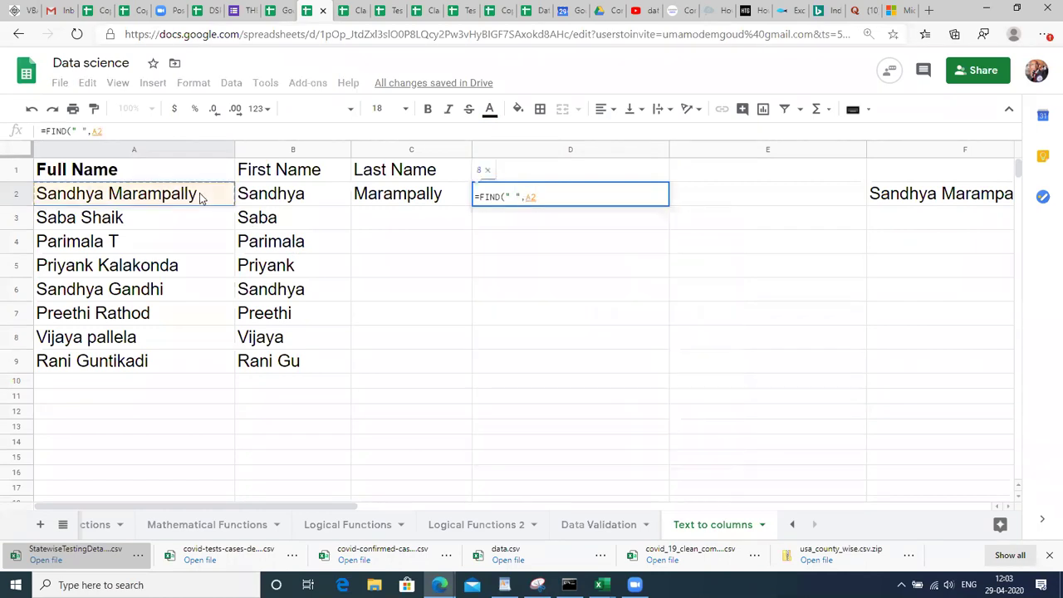
type(")")
key("Return")
key("Up")
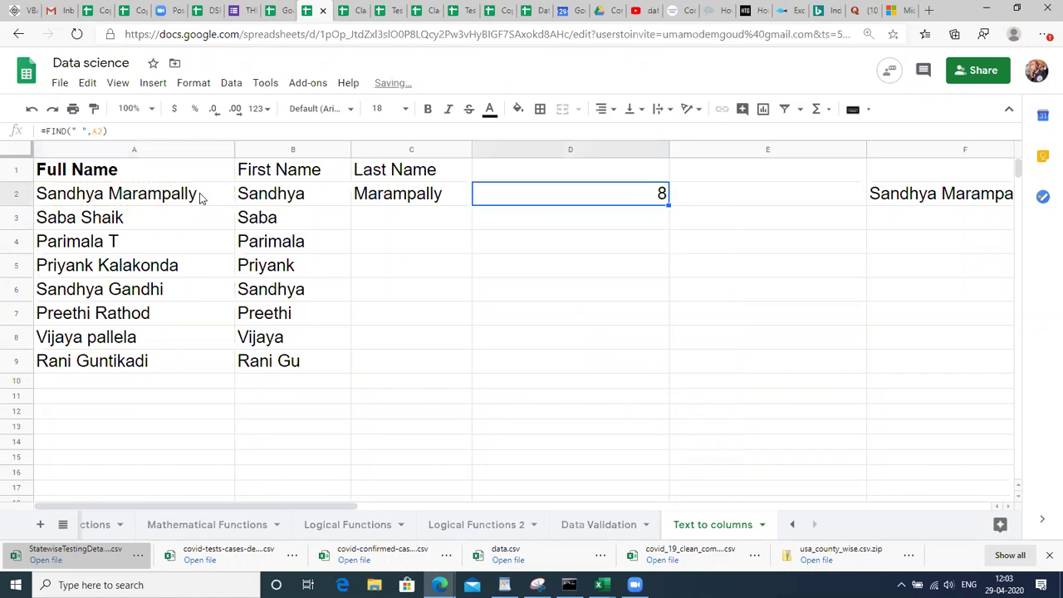
key("shift+Down")
key("shift+Down")
key("shift+Down")
key("shift+Down")
key("shift+Down")
key("shift+Down")
key("shift+Down")
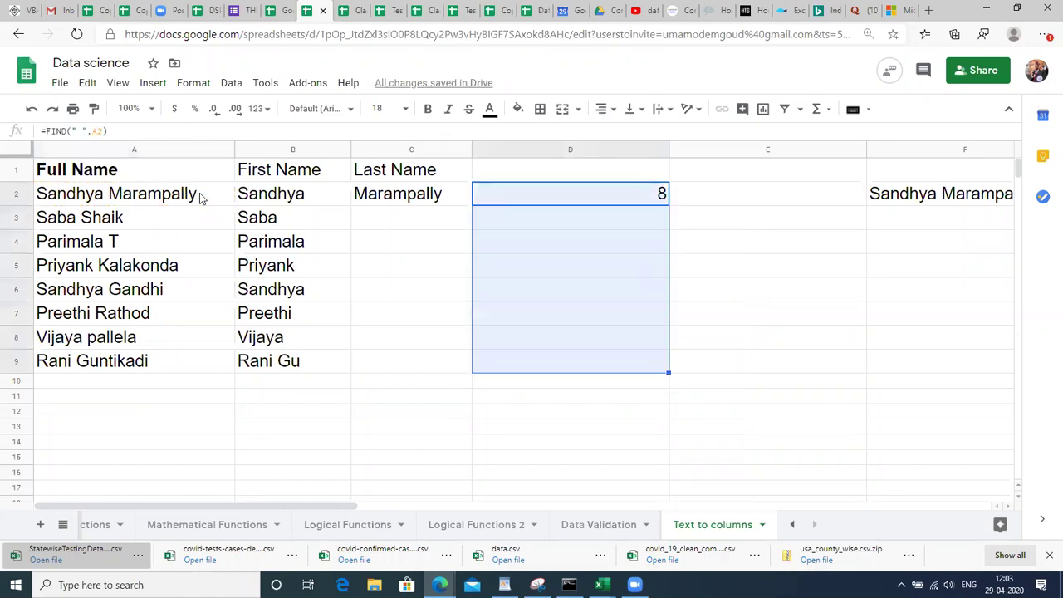
key("ctrl+d")
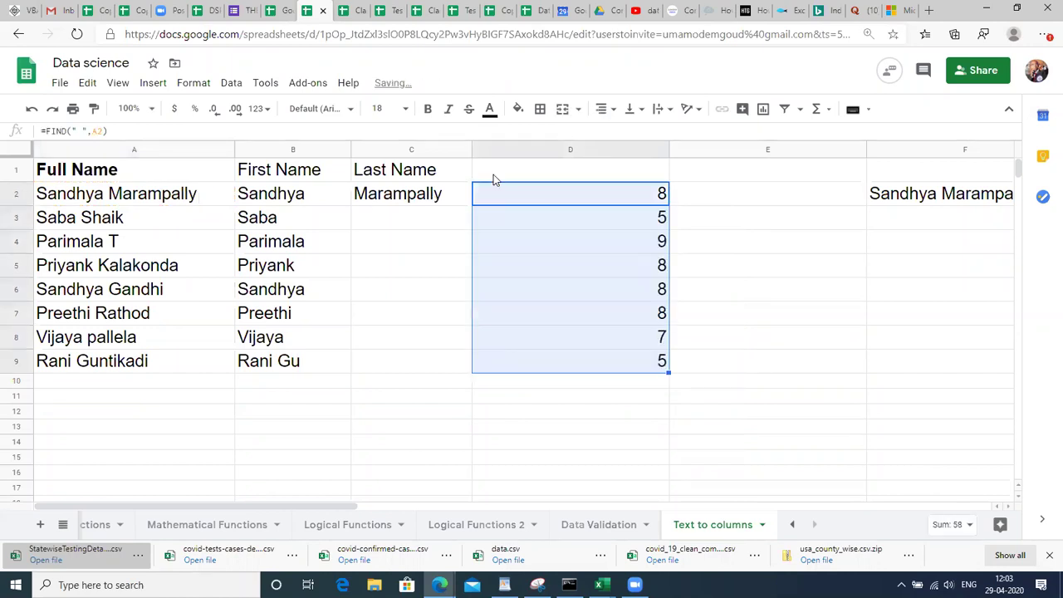
Change D2 to =FIND(" ",A2)-1 and refill D2:D9, giving 7, 4, 8, 7, 7, 7, 6, 4.
left_click(548, 204)
double_click(548, 201)
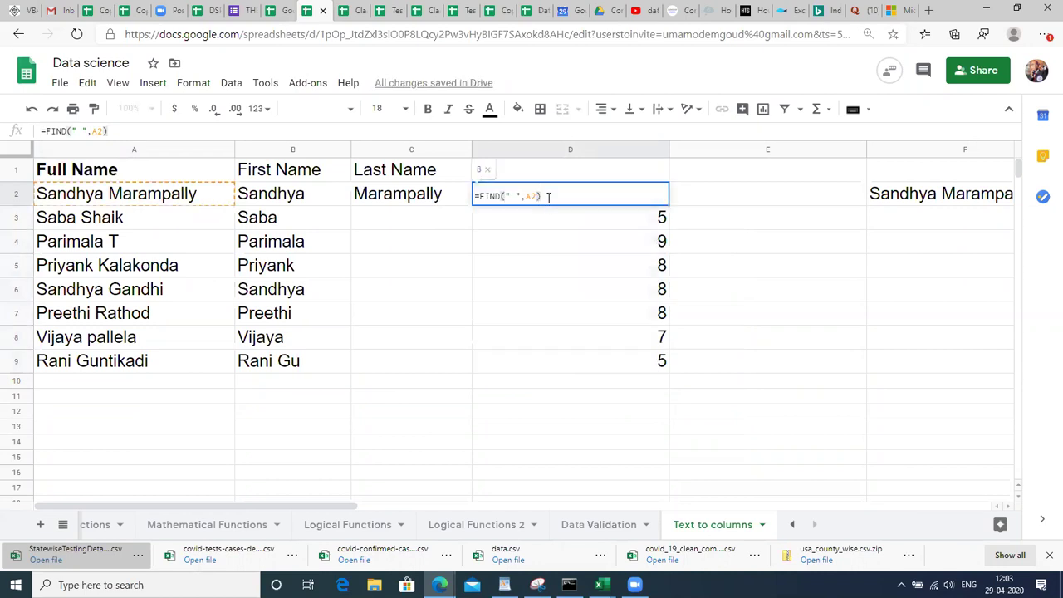
key("Return")
left_click(548, 204)
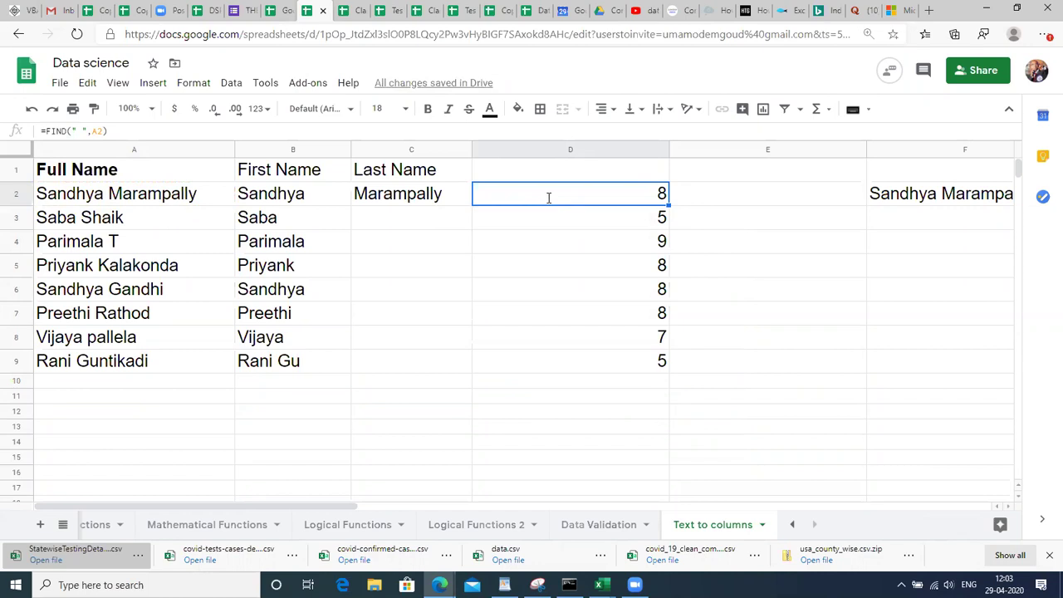
double_click(548, 203)
type("-1")
key("Return")
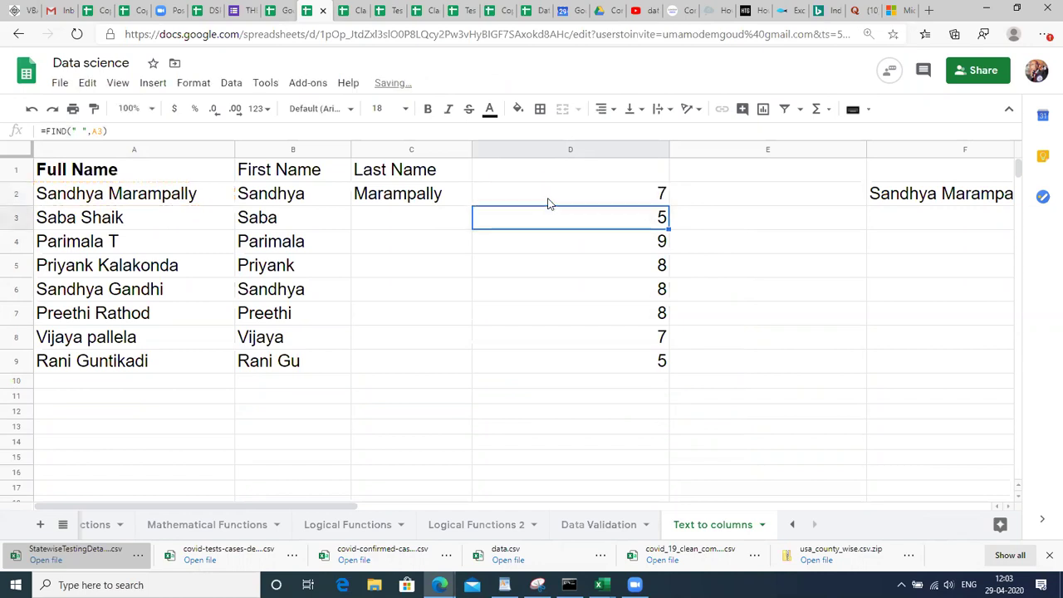
left_click(548, 204)
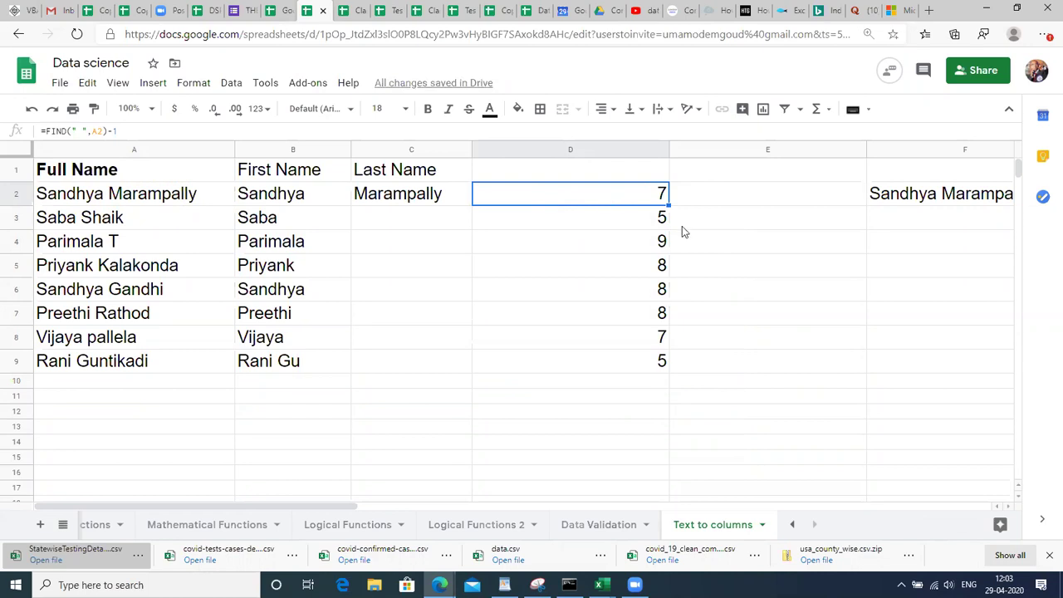
key("Up")
key("Down")
key("shift+Down")
key("shift+Down")
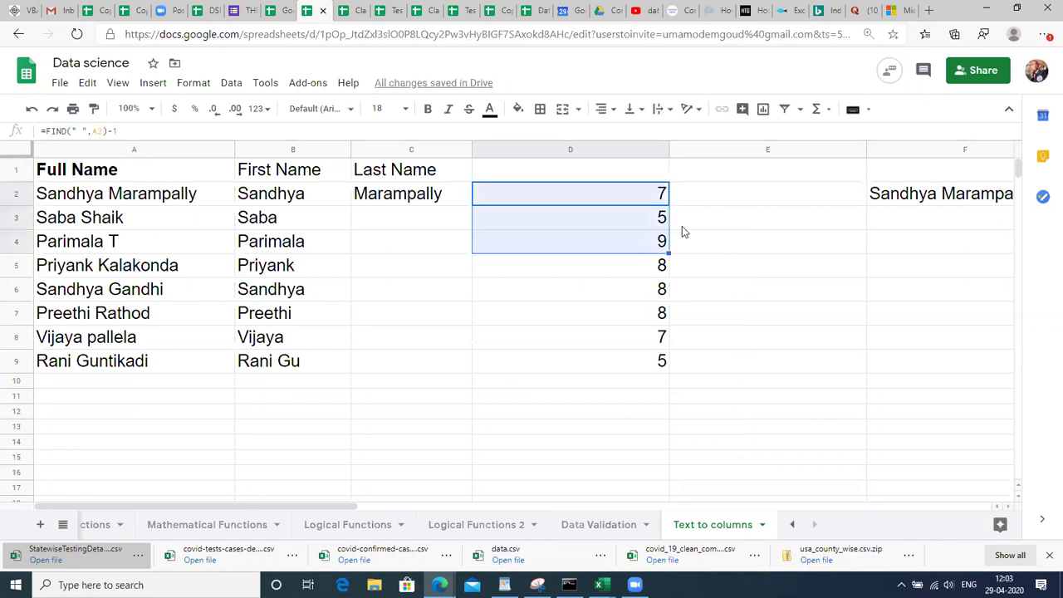
key("shift+Down")
key("shift+Down")
key("shift+Down")
key("shift+Down")
key("shift+Down")
key("ctrl+d")
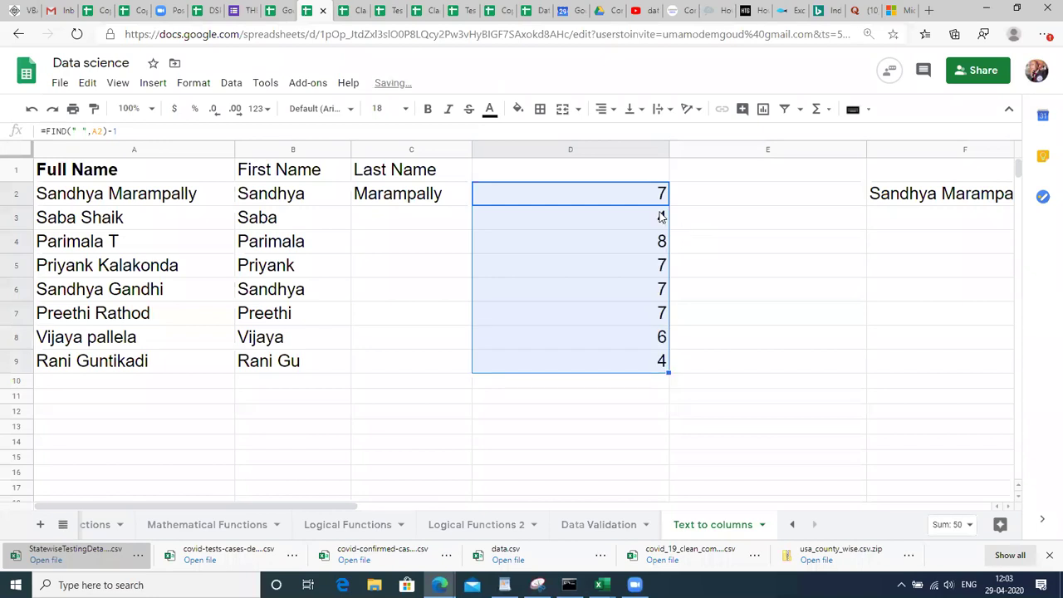
left_click(640, 176)
Type 'Number of letters before space' in D1 and widen column D to fit it.
double_click(640, 175)
type("Nu")
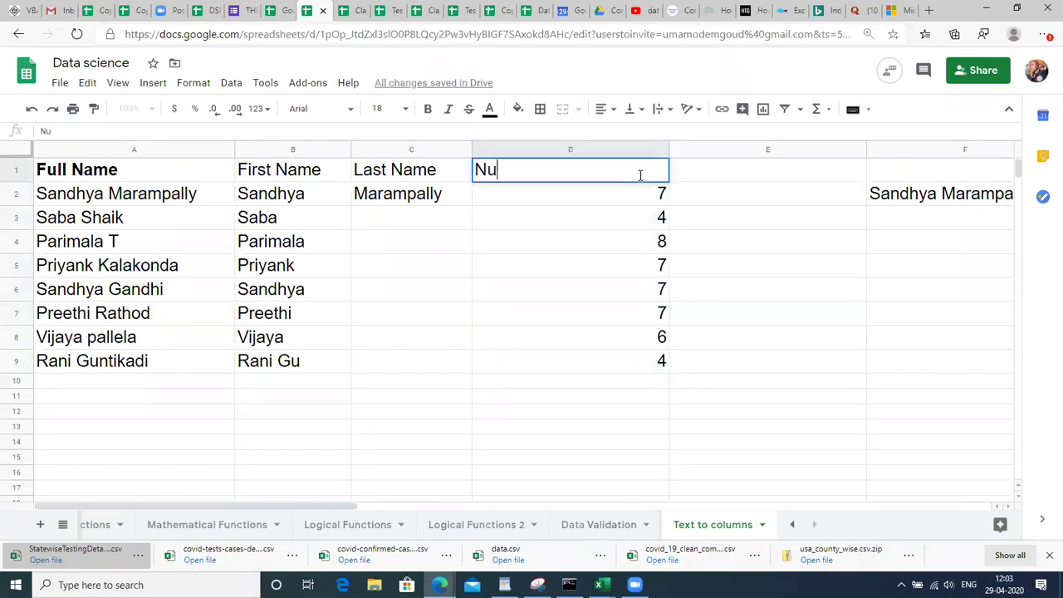
type("mber of letters before space")
key("Return")
left_click(640, 174)
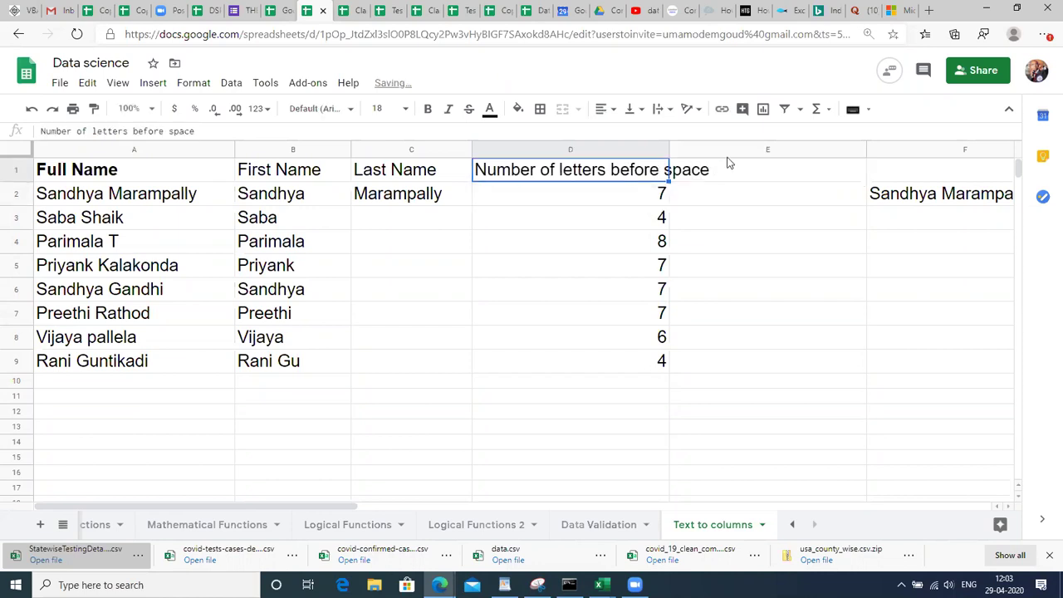
left_click_drag(669, 150, 681, 150)
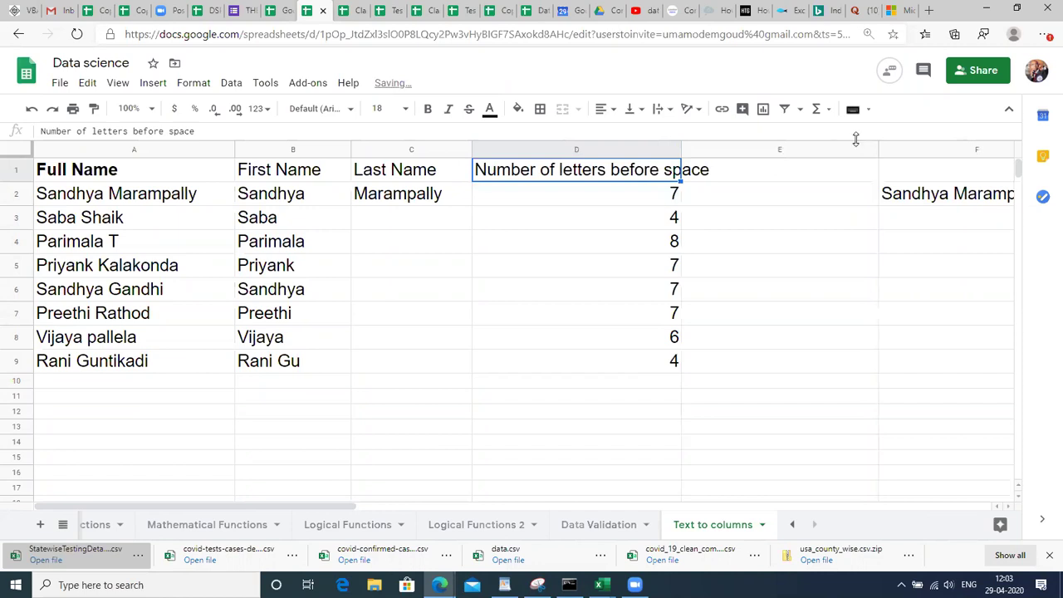
Widen column E and enter =LEFT(A2,D2) in E2.
left_click_drag(879, 150, 921, 150)
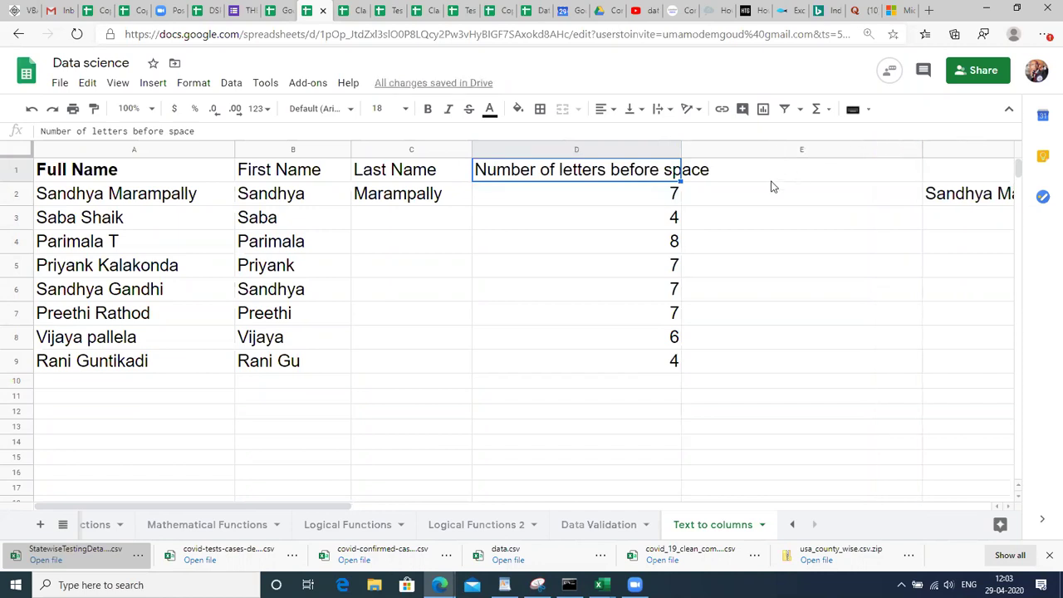
left_click(776, 193)
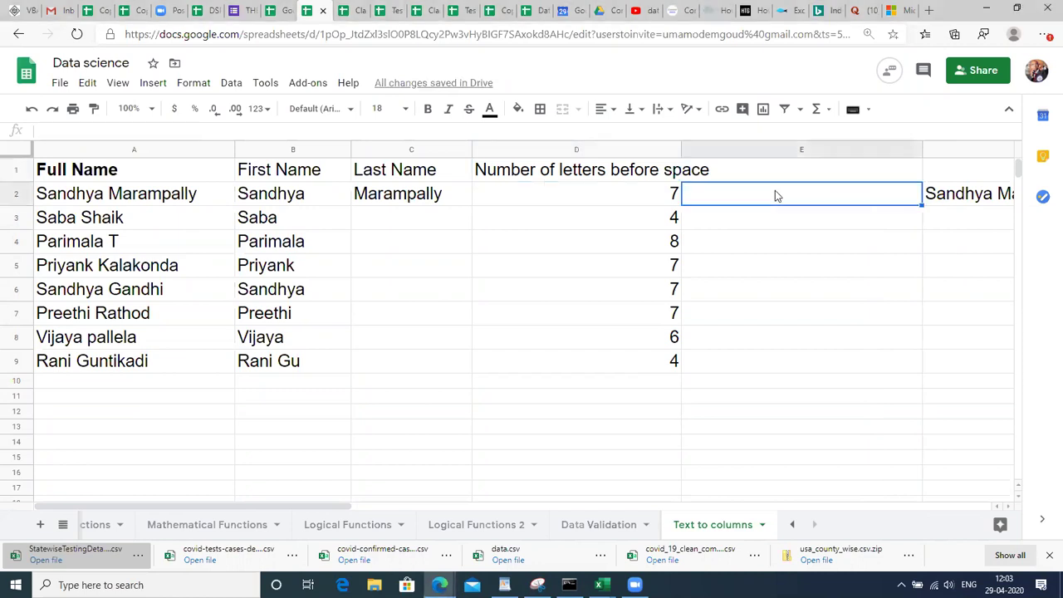
type("=")
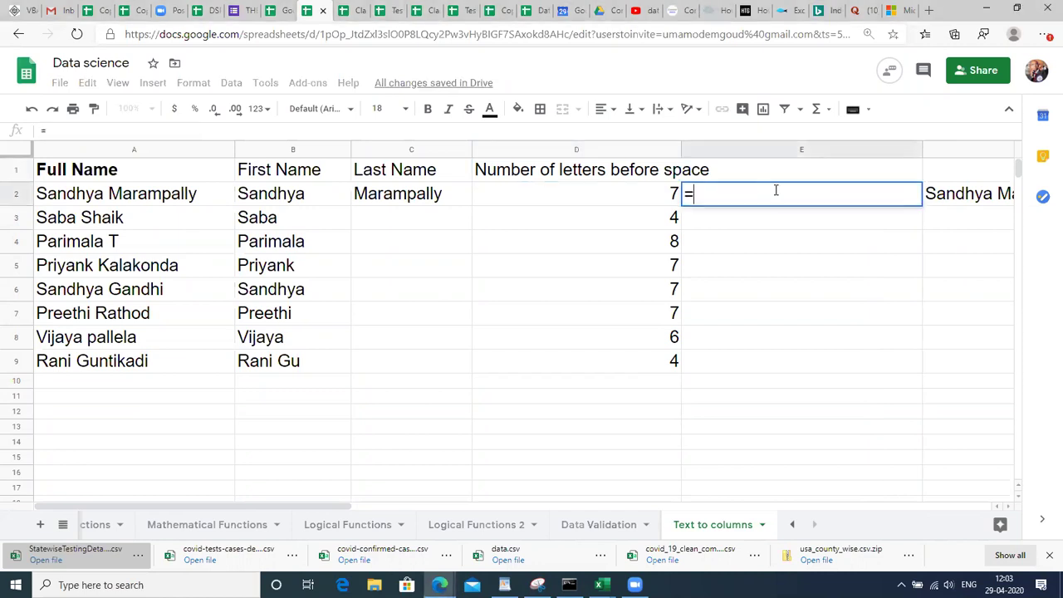
type("LEFT(")
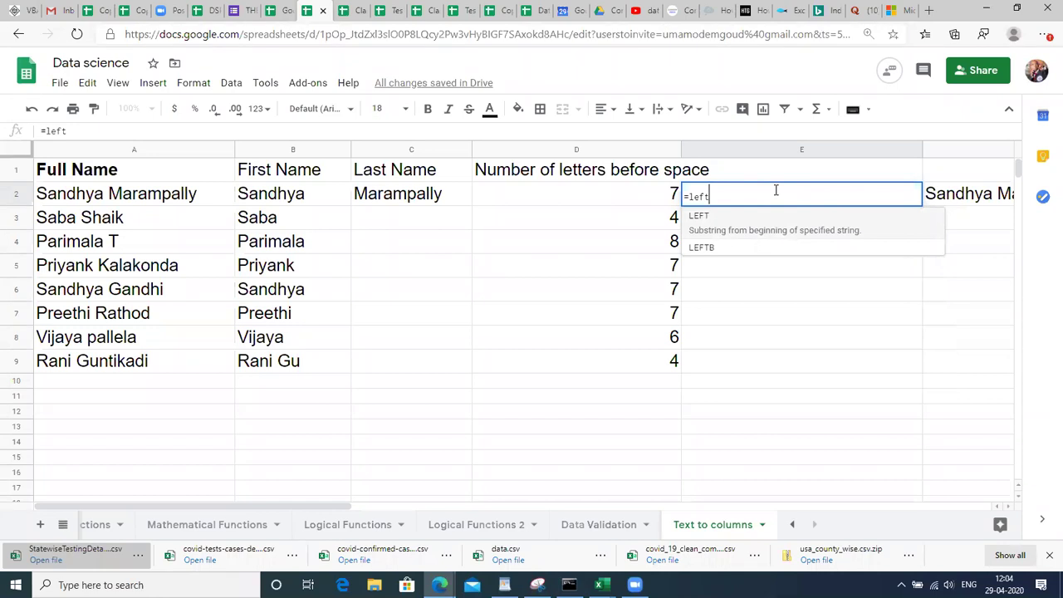
left_click(199, 196)
type(",")
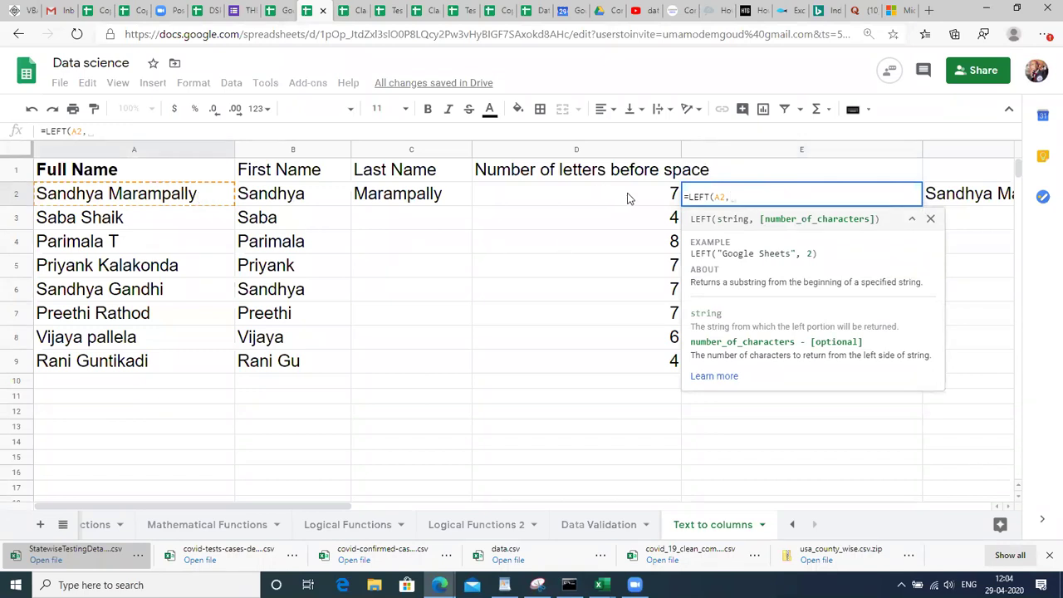
left_click(629, 197)
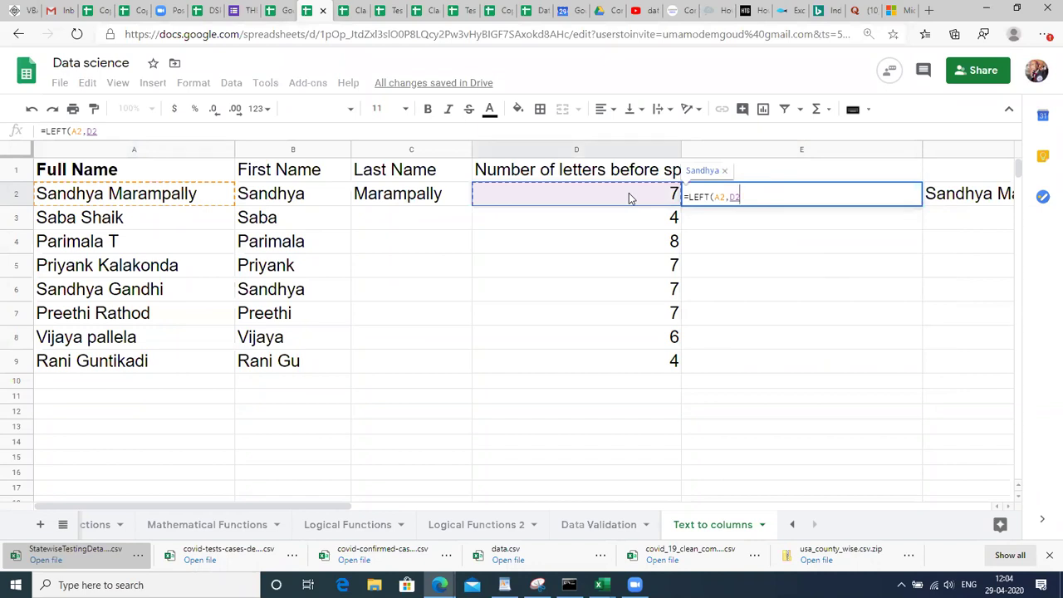
key("Return")
Fill =LEFT(A2,D2) down from E2 to E9 and check the results.
key("Up")
key("shift+Down")
key("shift+Down")
key("shift+Down")
key("shift+Down")
key("shift+Down")
key("shift+Down")
key("shift+Down")
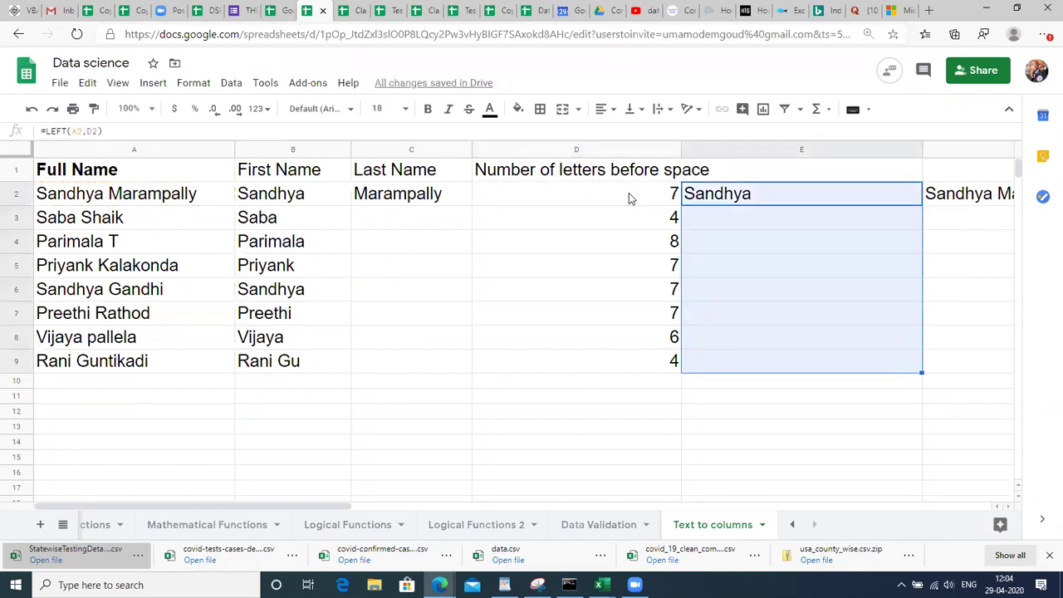
key("Left")
key("shift+Down")
key("shift+Down")
key("shift+Down")
key("shift+Down")
key("shift+Down")
key("shift+Down")
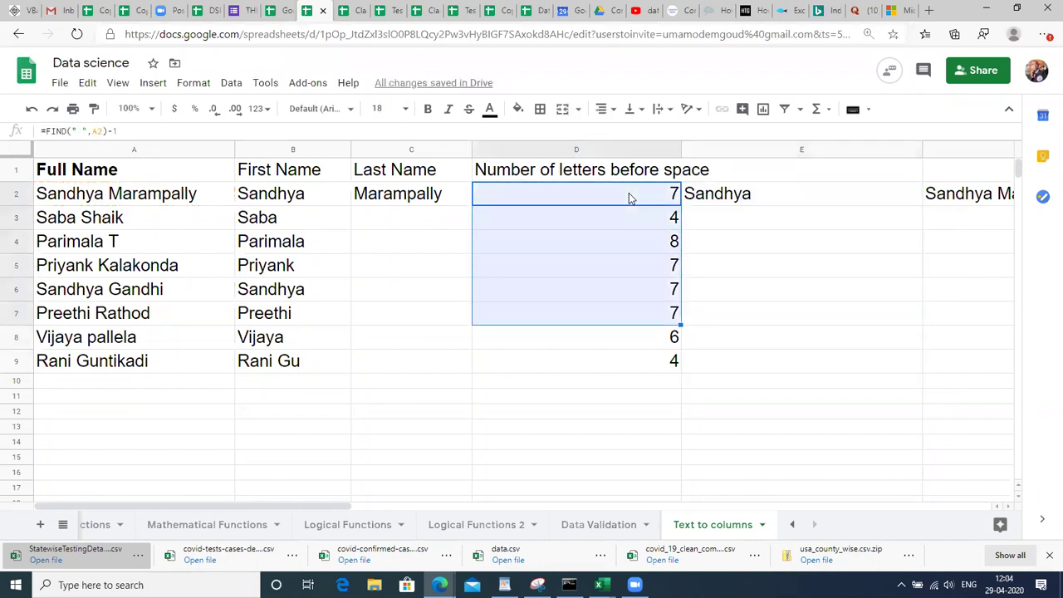
key("Right")
key("shift+Down")
key("shift+Down")
key("shift+Down")
key("shift+Down")
key("shift+Down")
key("shift+Down")
key("shift+Down")
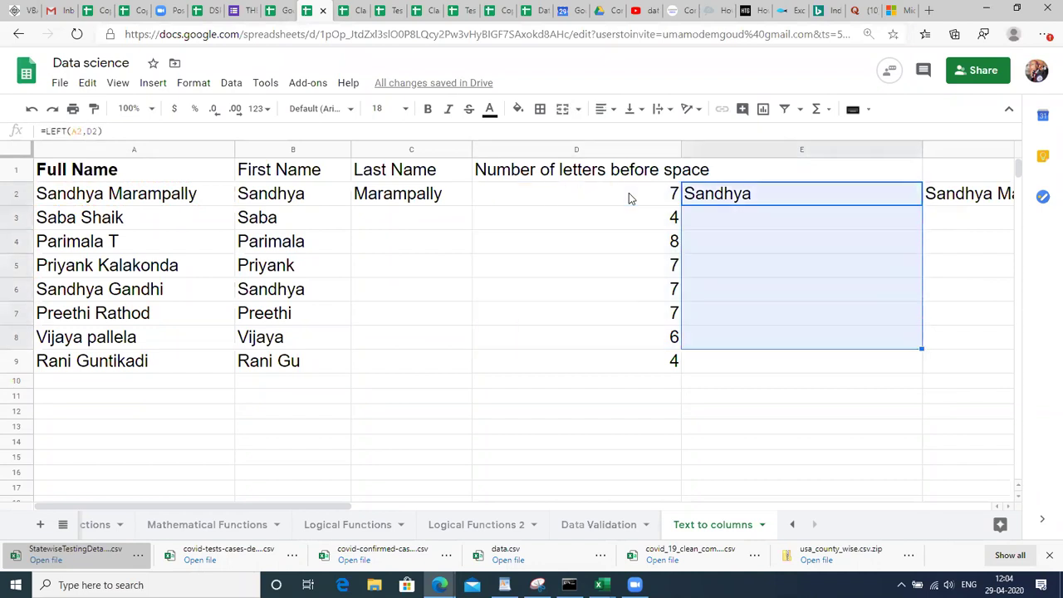
key("ctrl+d")
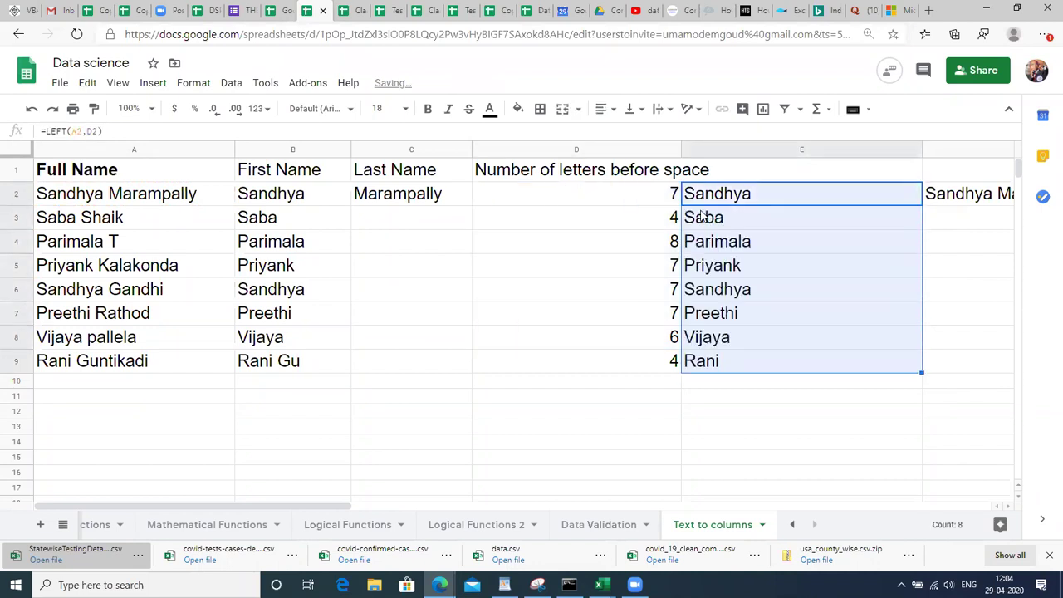
left_click(741, 363)
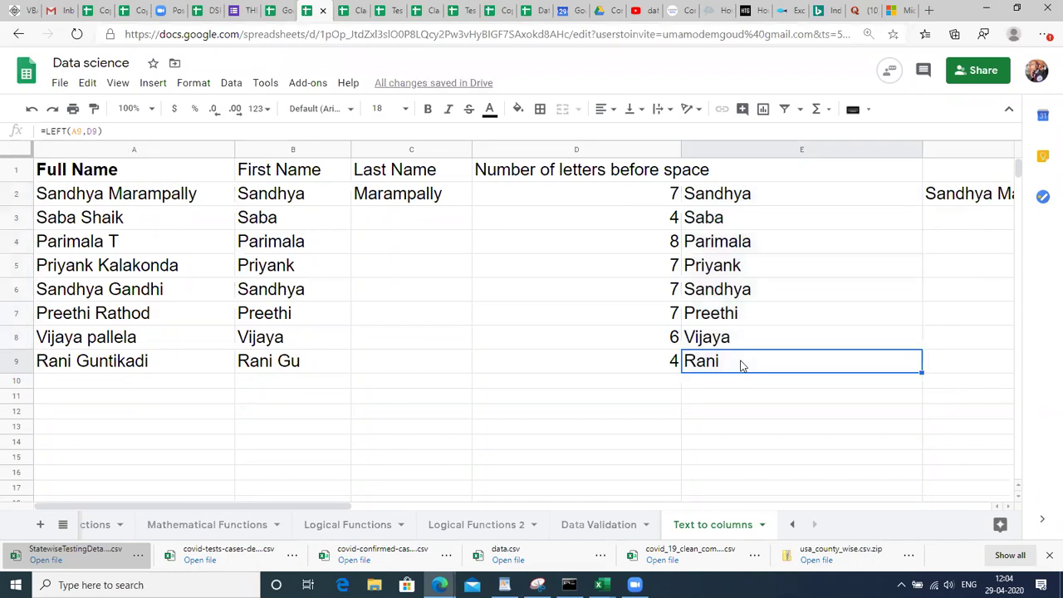
left_click(777, 204)
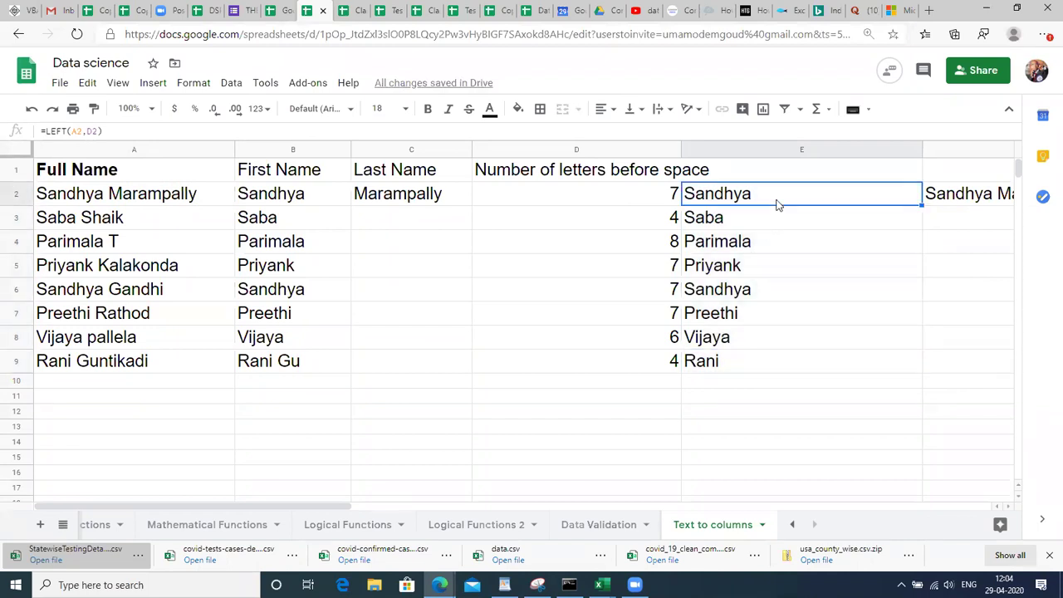
key("Right")
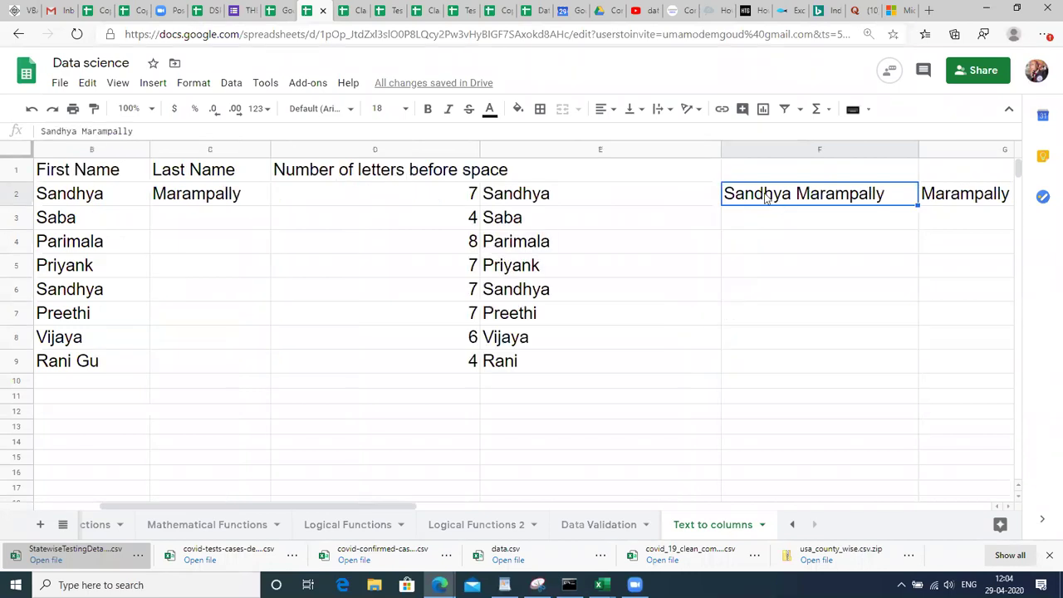
Delete the leftover name text from F2 and G2.
left_click(563, 205)
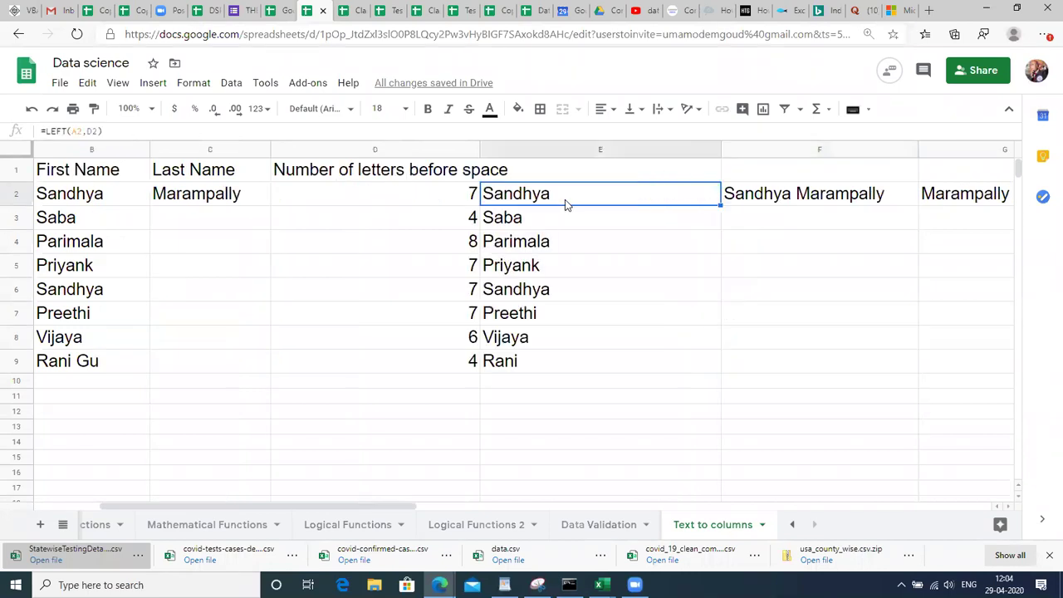
left_click(762, 199)
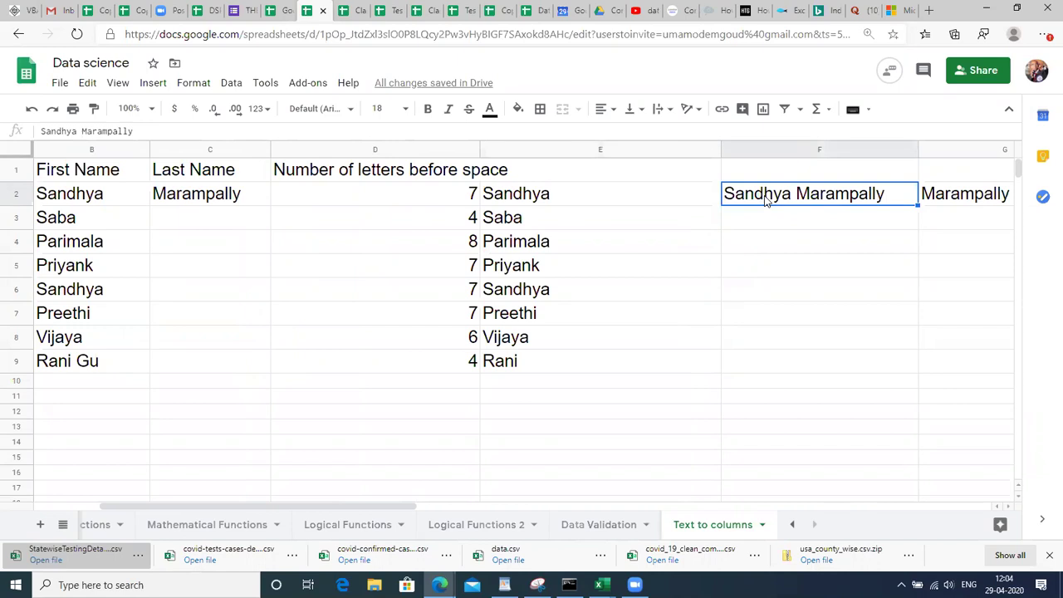
key("shift+Right")
key("Delete")
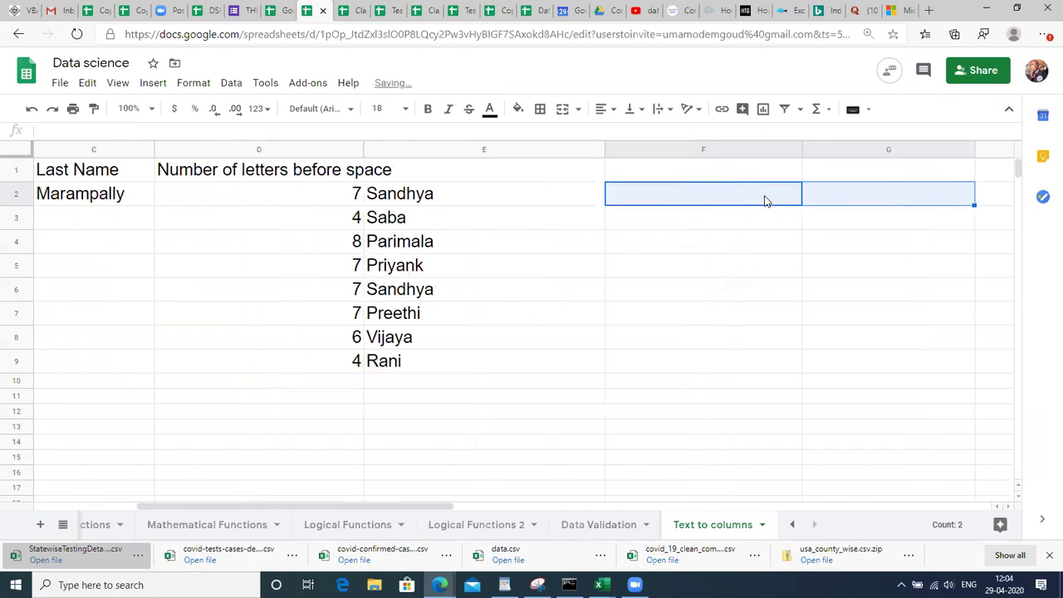
key("Left")
key("Left")
key("Left")
key("Left")
key("Left")
key("Right")
key("Right")
key("Right")
key("Right")
key("Right")
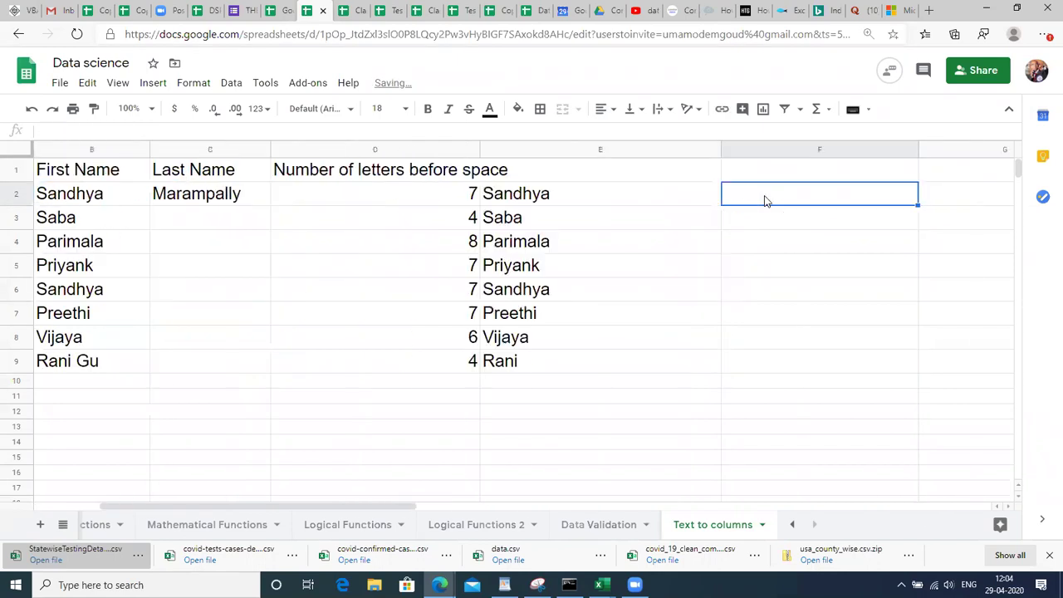
Leave F1 blank and narrow the Number of letters before space column.
key("Up")
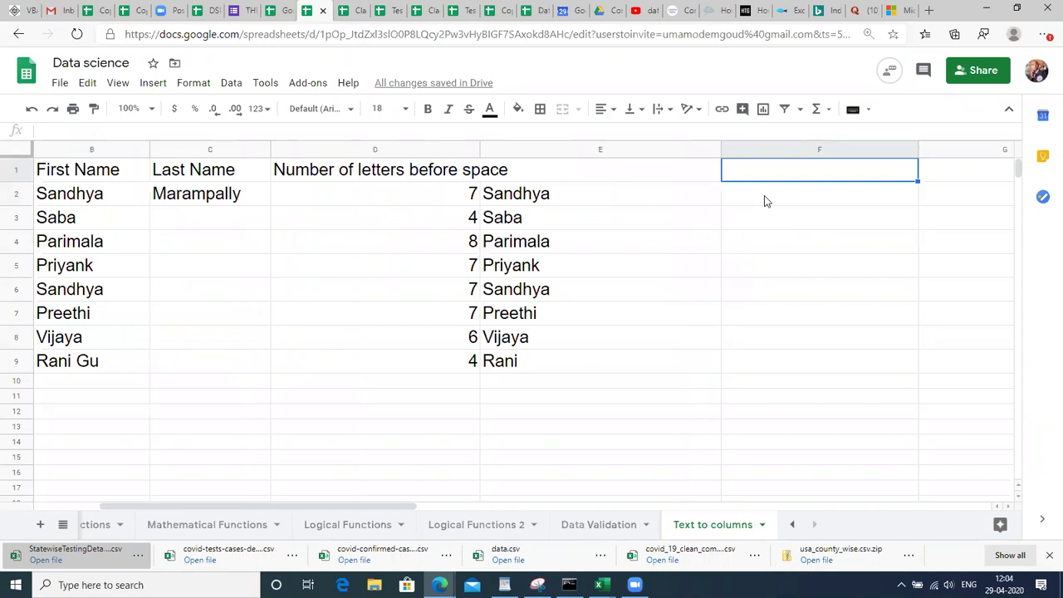
type("Lee")
key("BackSpace")
key("BackSpace")
key("Escape")
key("Escape")
left_click_drag(477, 148, 388, 148)
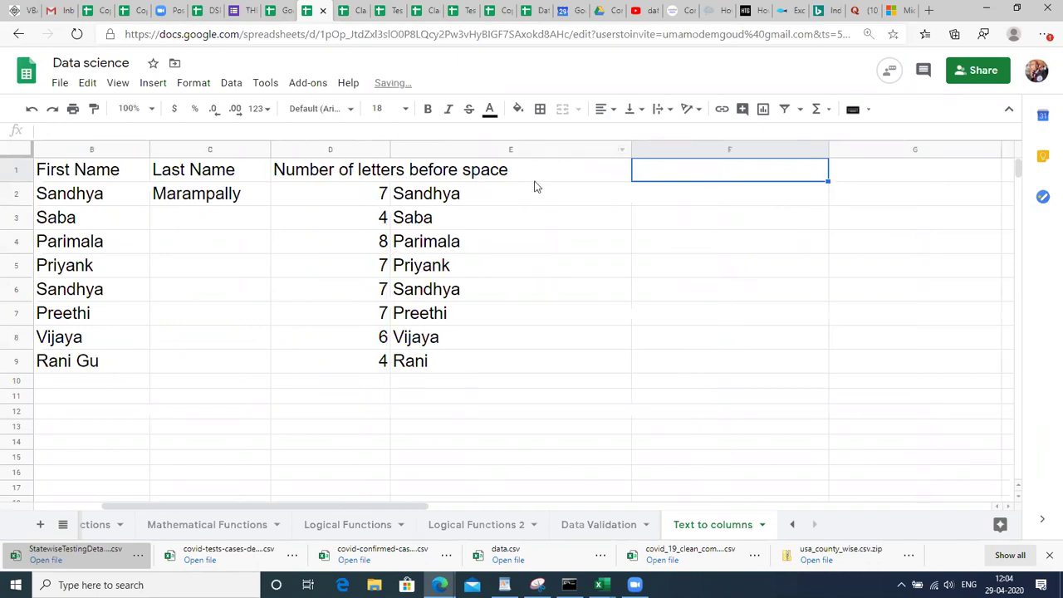
Enter the heading 'Find' in F1 and return to F2 below it.
type("Find")
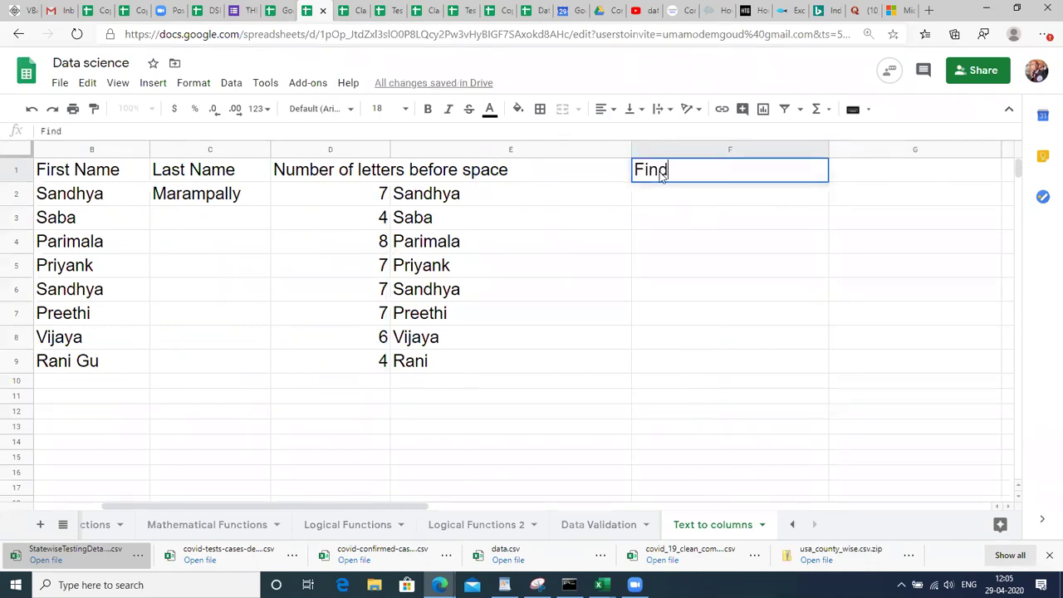
key("Return")
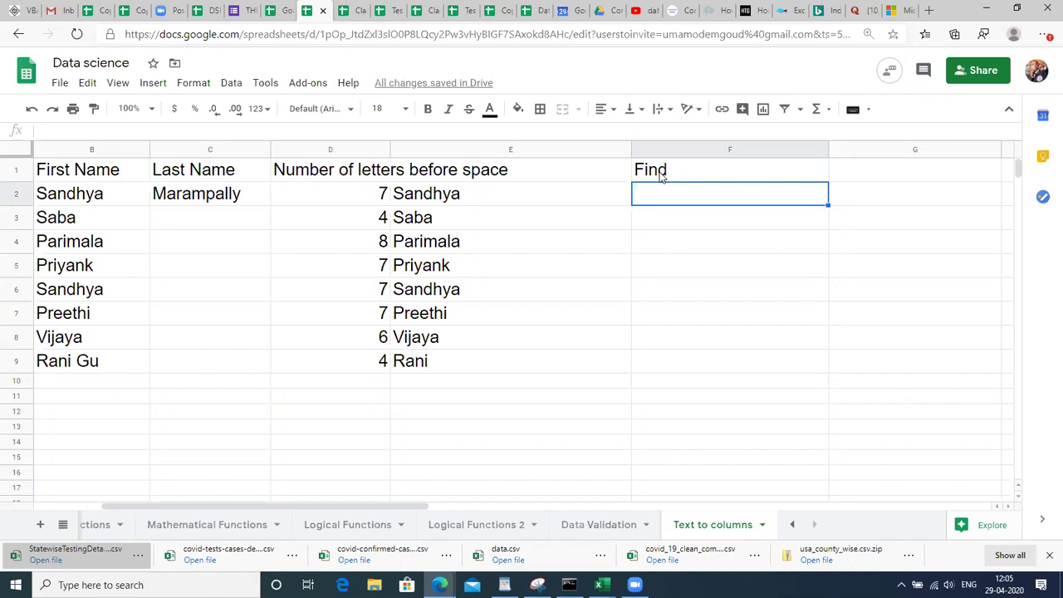
key("Right")
key("Up")
key("Down")
key("Up")
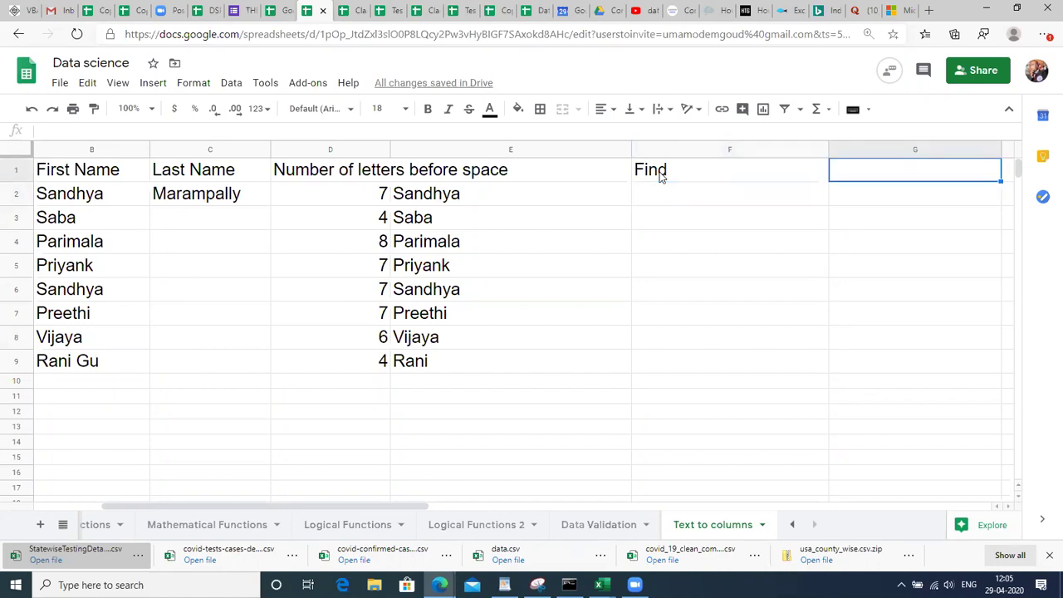
key("Down")
key("Left")
key("Left")
key("Left")
key("Left")
key("Right")
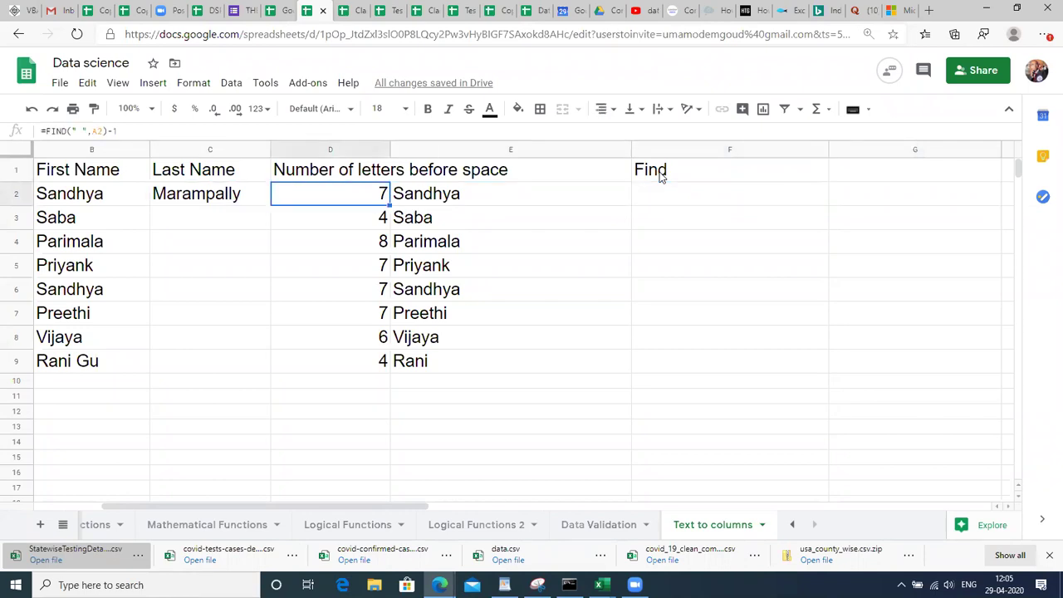
key("Right")
key("Right")
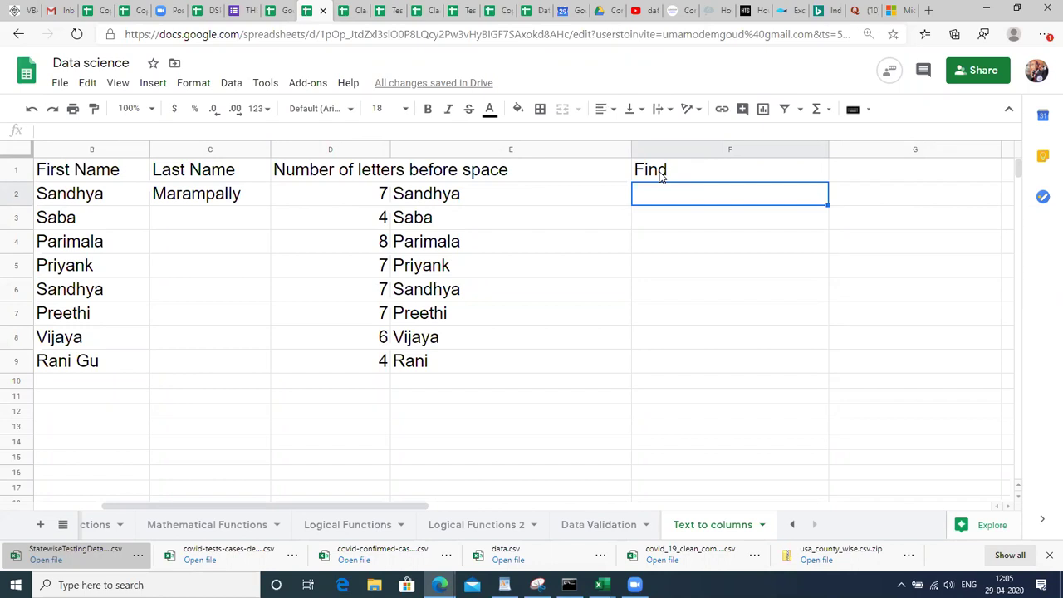
Enter =FIND(" ",A2) in F2 so it returns 8, the space's position.
type("=")
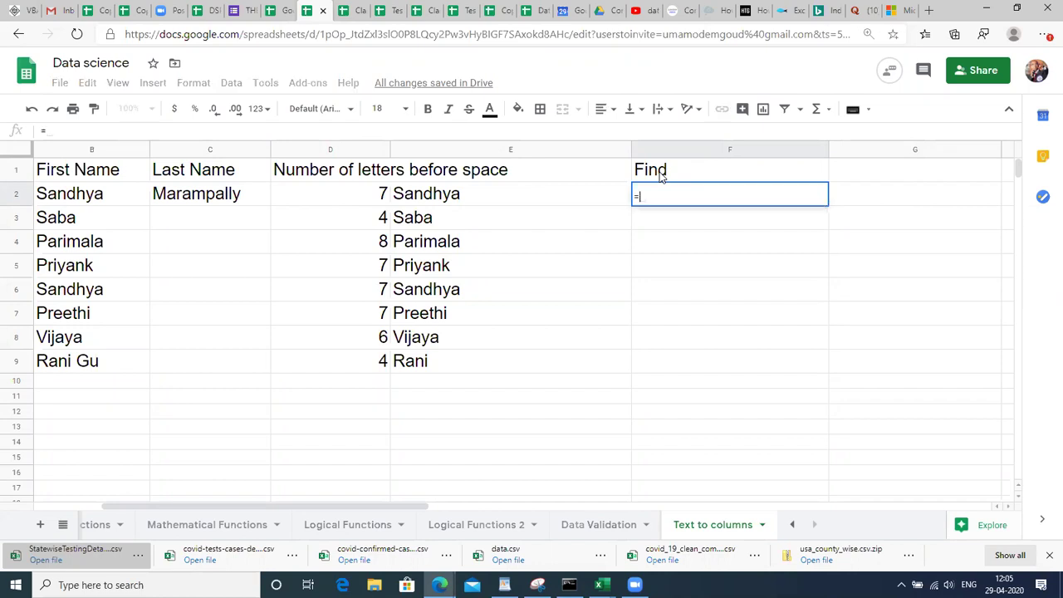
type("FIND")
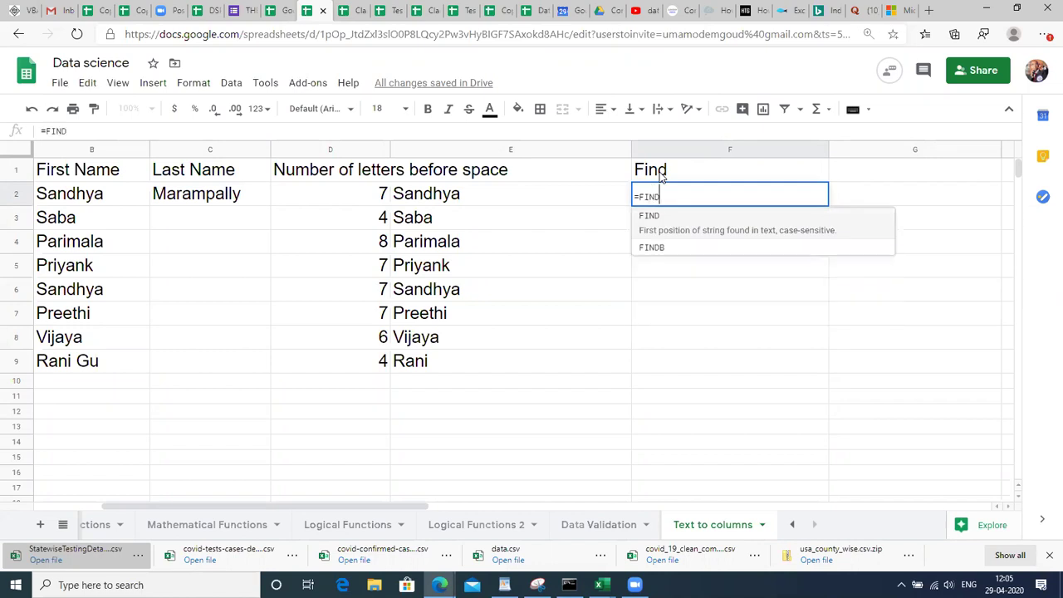
type("(")
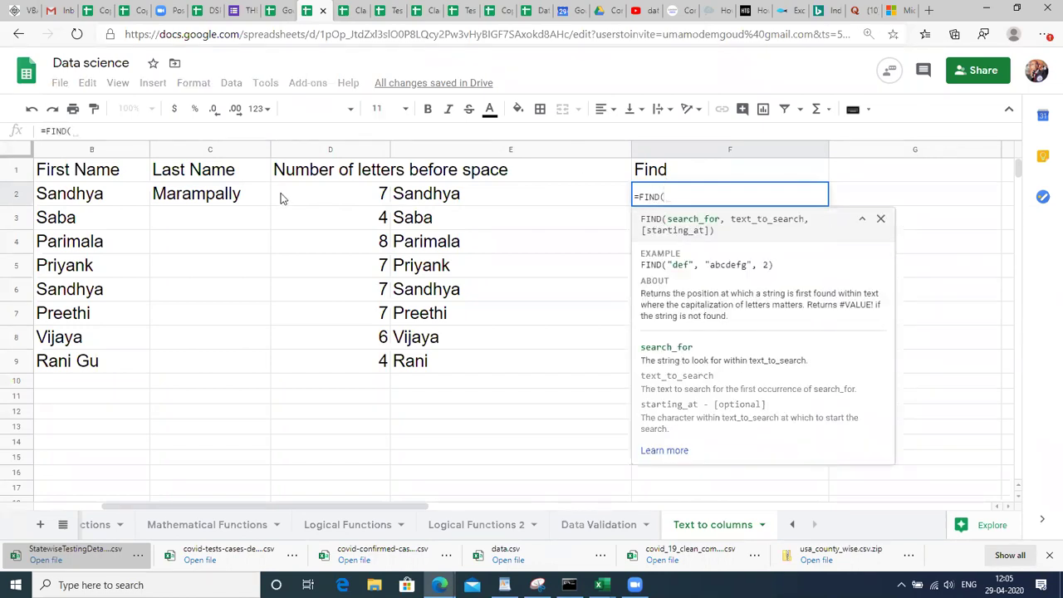
left_click(142, 202)
key("Left")
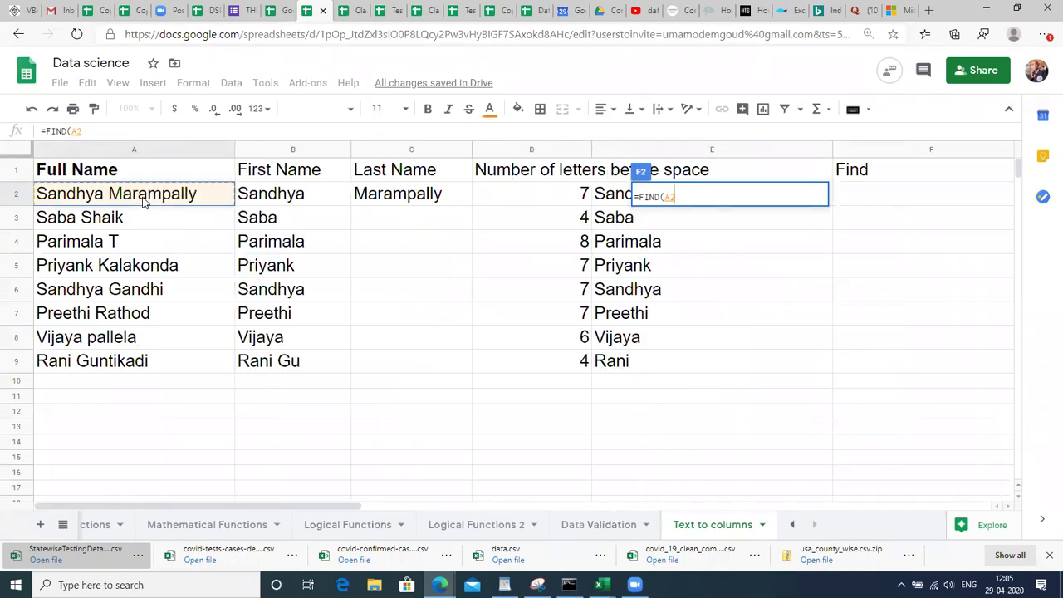
type(",")
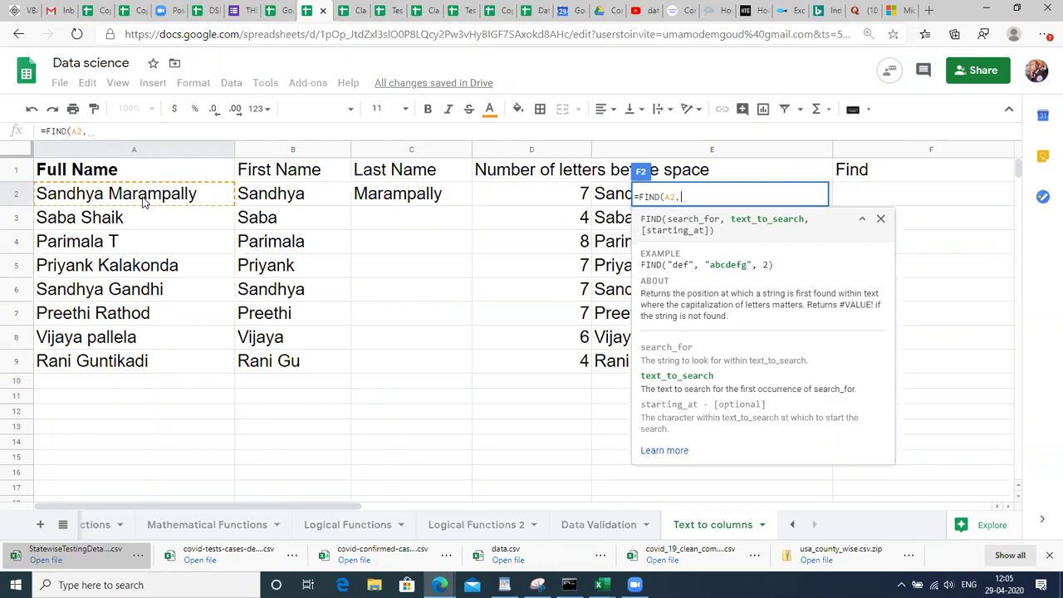
type("\" \"")
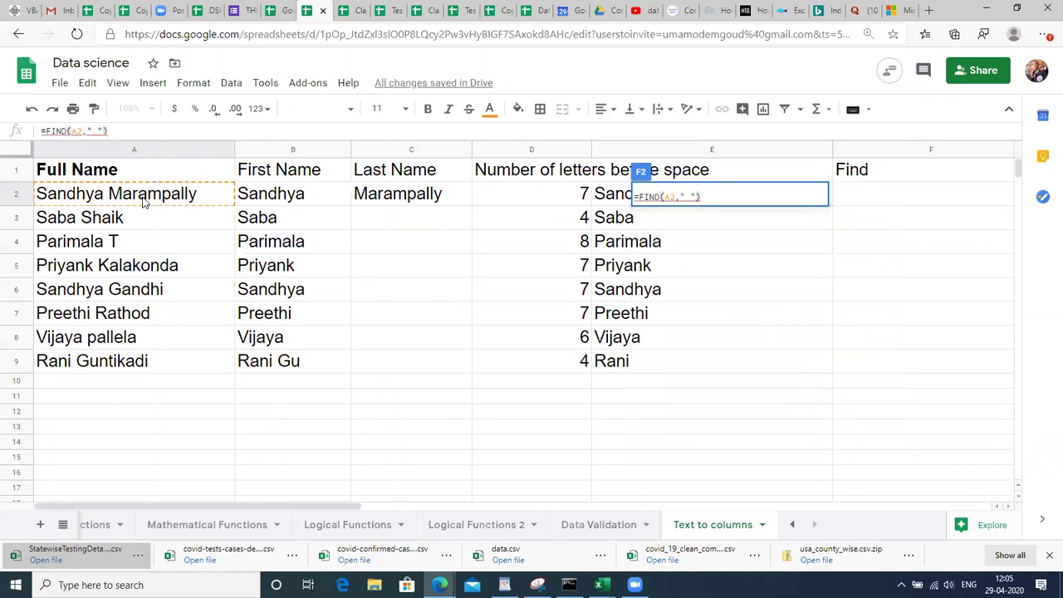
type(")")
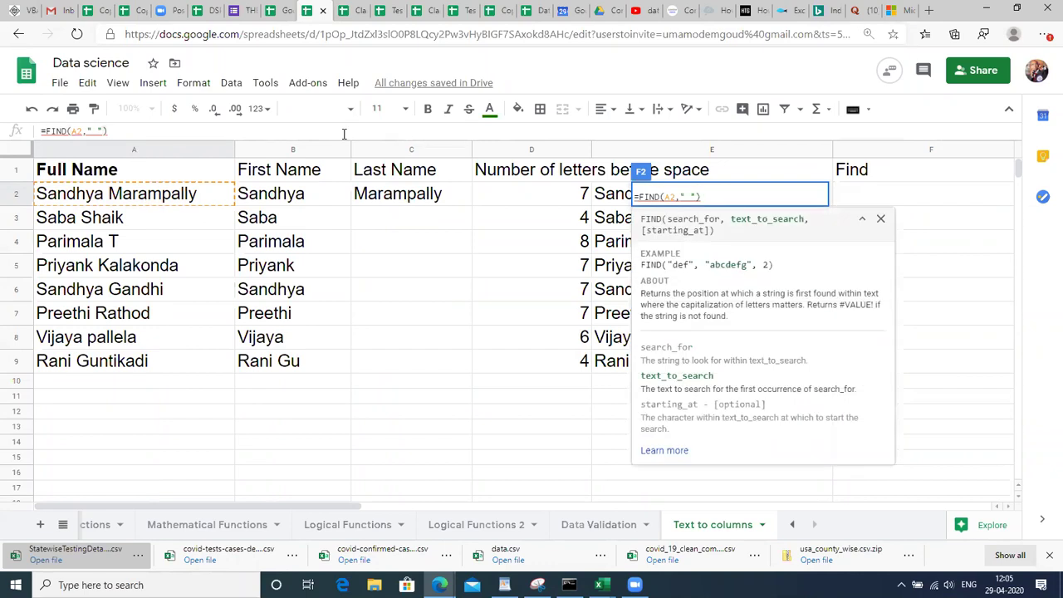
key("BackSpace")
key("BackSpace")
key("BackSpace")
key("BackSpace")
key("BackSpace")
key("BackSpace")
key("BackSpace")
type("\" ")
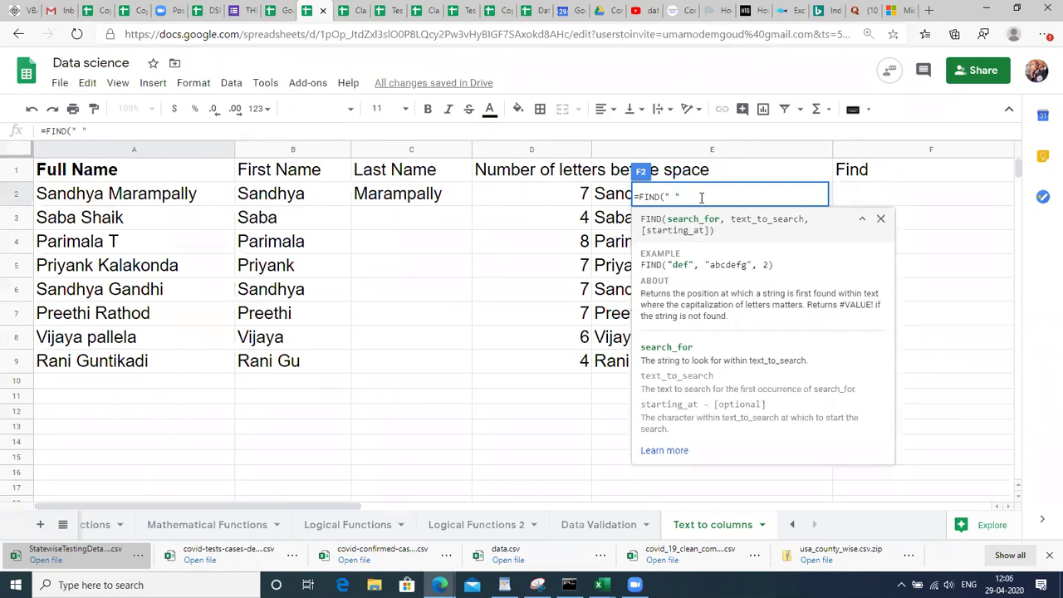
type("\",")
left_click(201, 193)
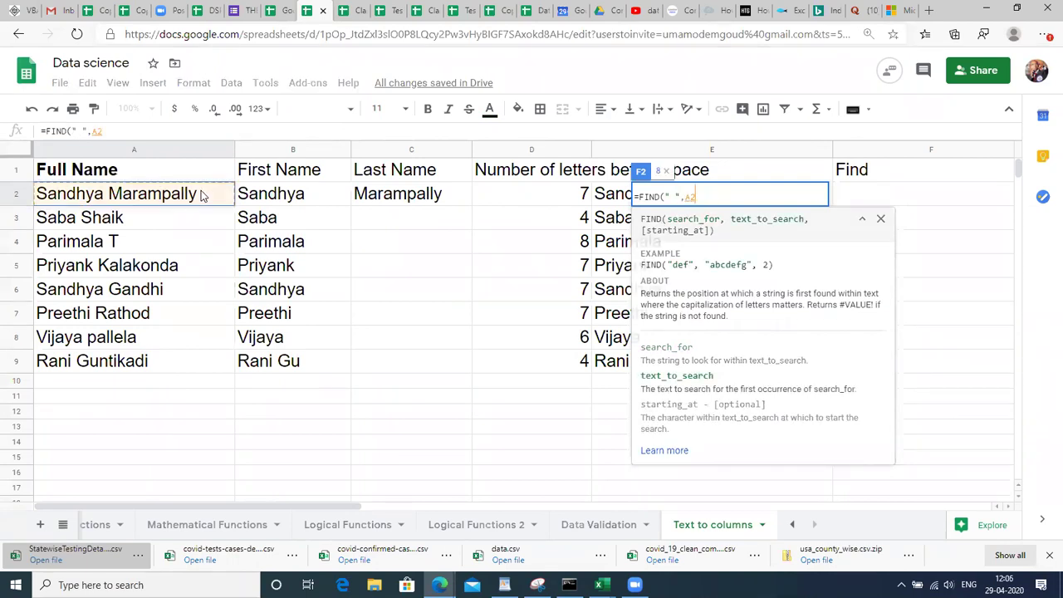
type(")")
key("Return")
Remove the stray backslash from F3 after comparing with D2's formula.
type("\\")
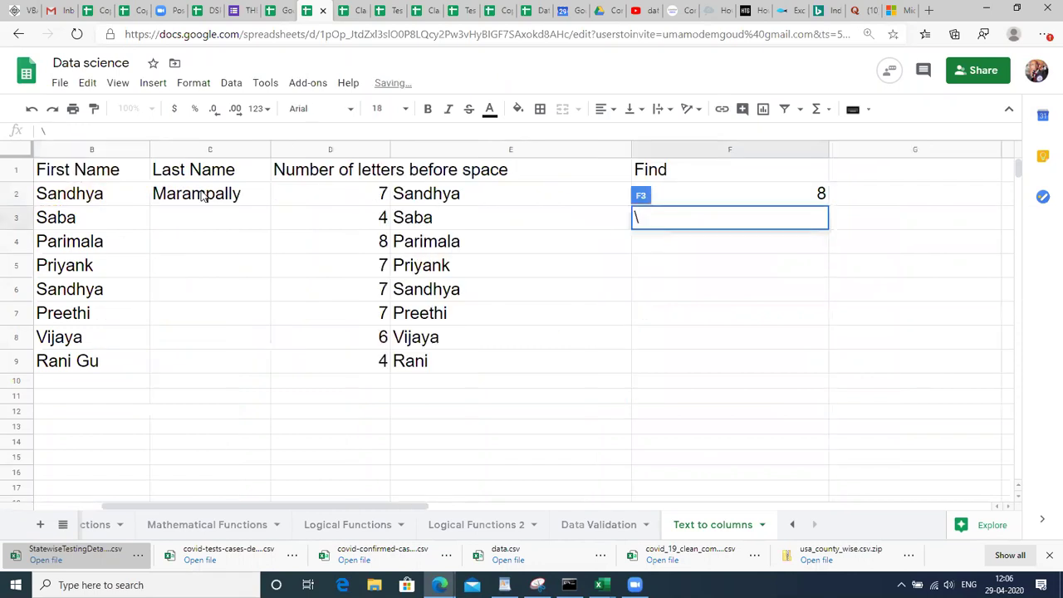
key("Return")
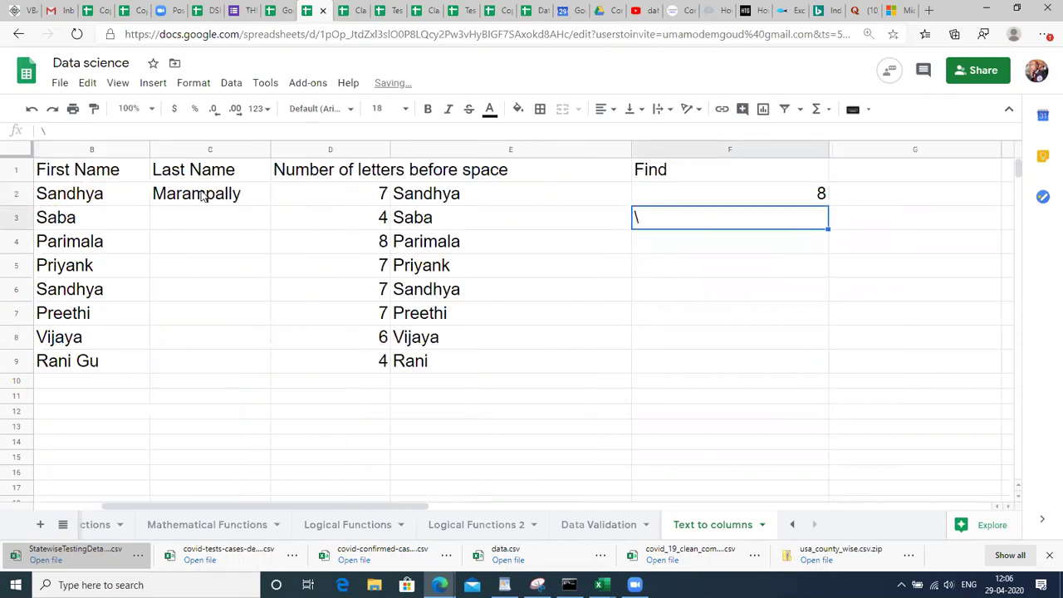
key("Left")
key("Left")
key("Up")
key("Up")
key("F2")
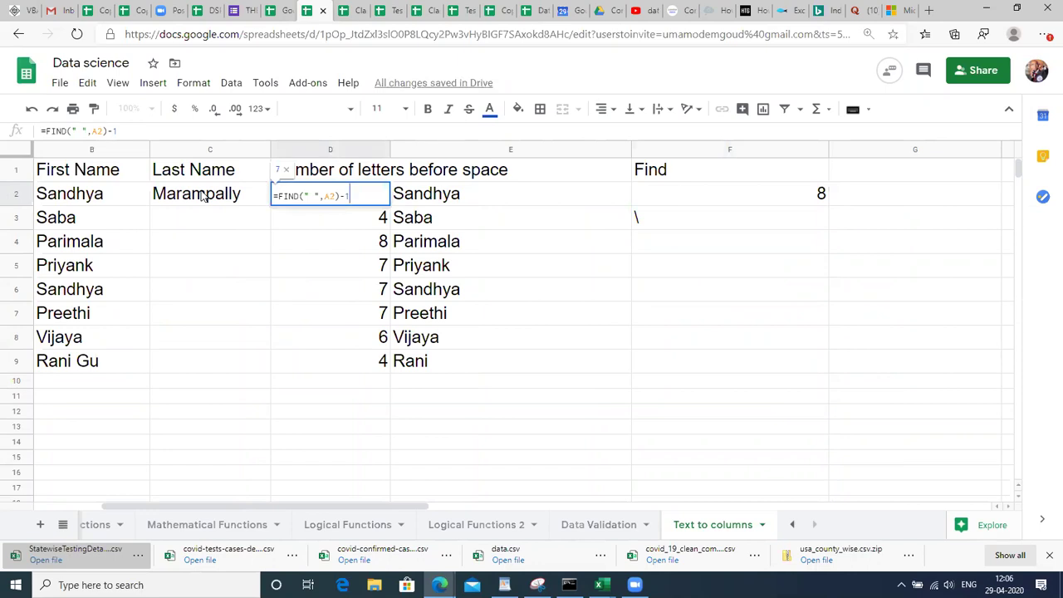
key("Return")
key("Right")
key("Right")
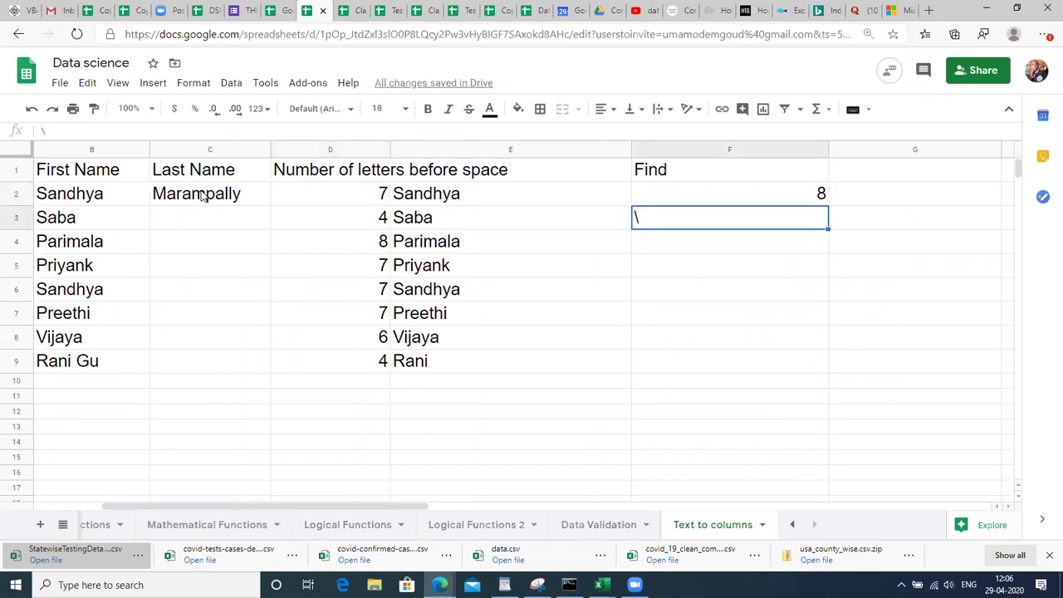
key("Delete")
Select the Find column and move to its heading cell F1.
key("Up")
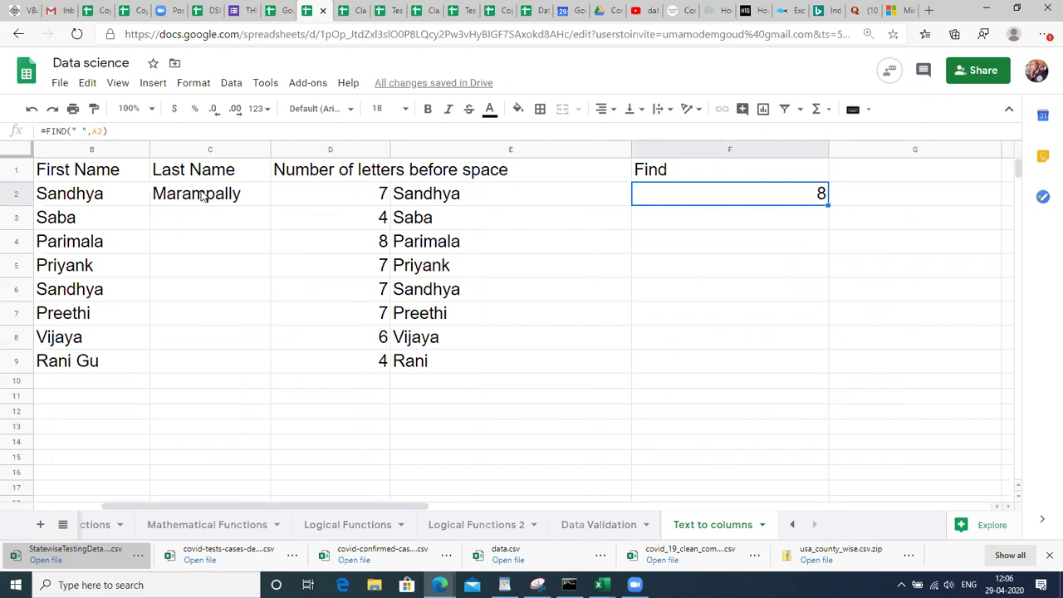
key("Left")
key("Left")
key("Left")
key("Left")
key("Left")
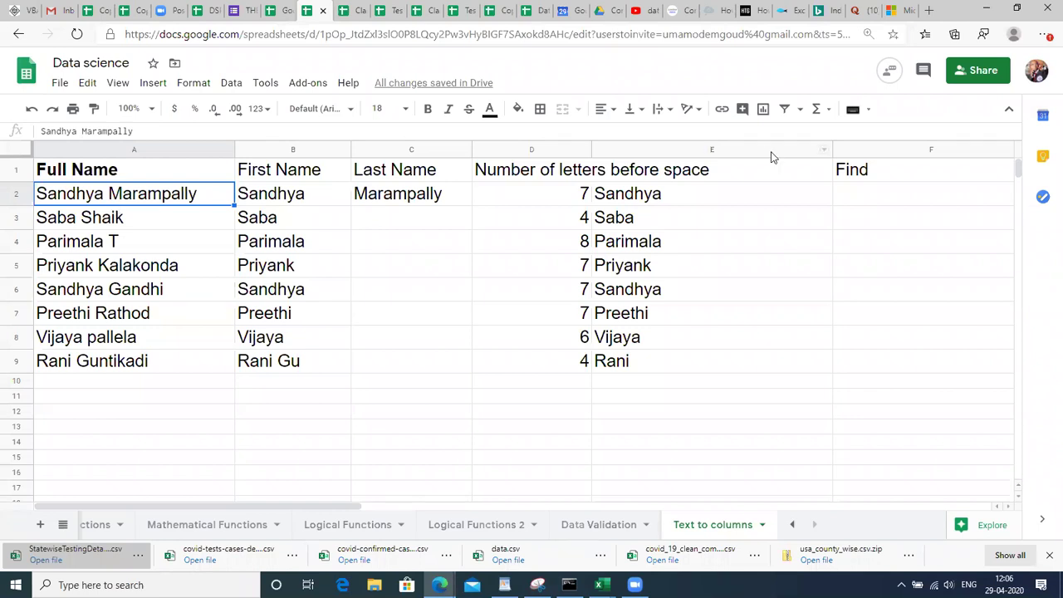
left_click(856, 151)
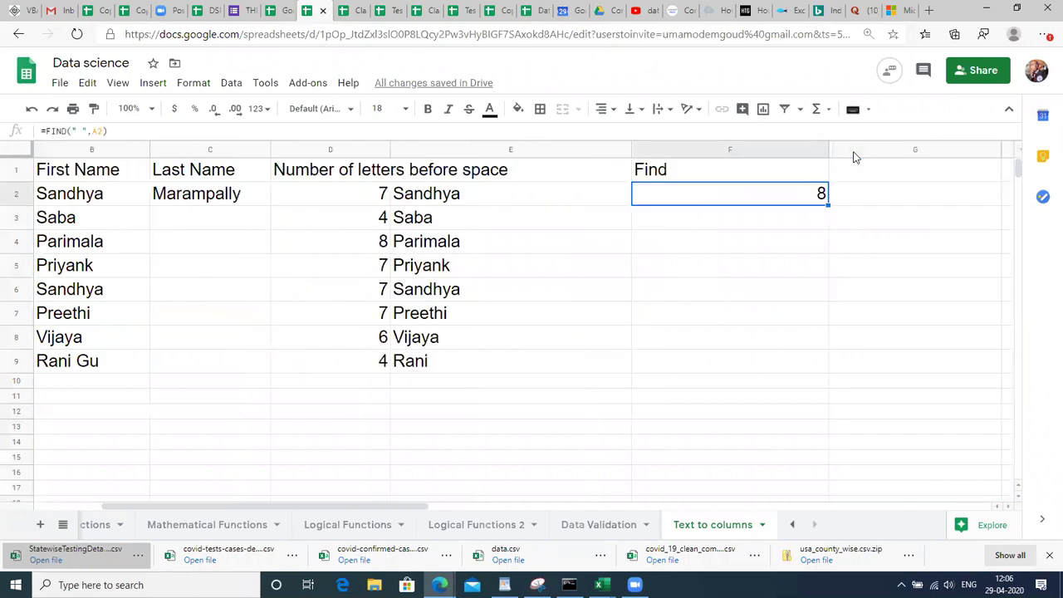
key("Up")
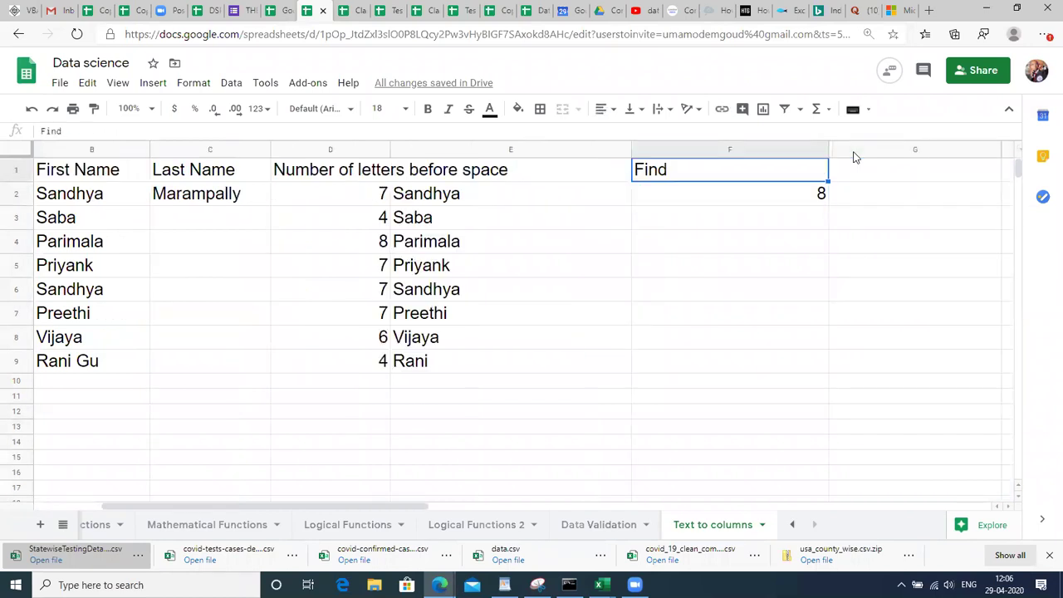
Head column F with LEN and column G with FIND.
type("LEN")
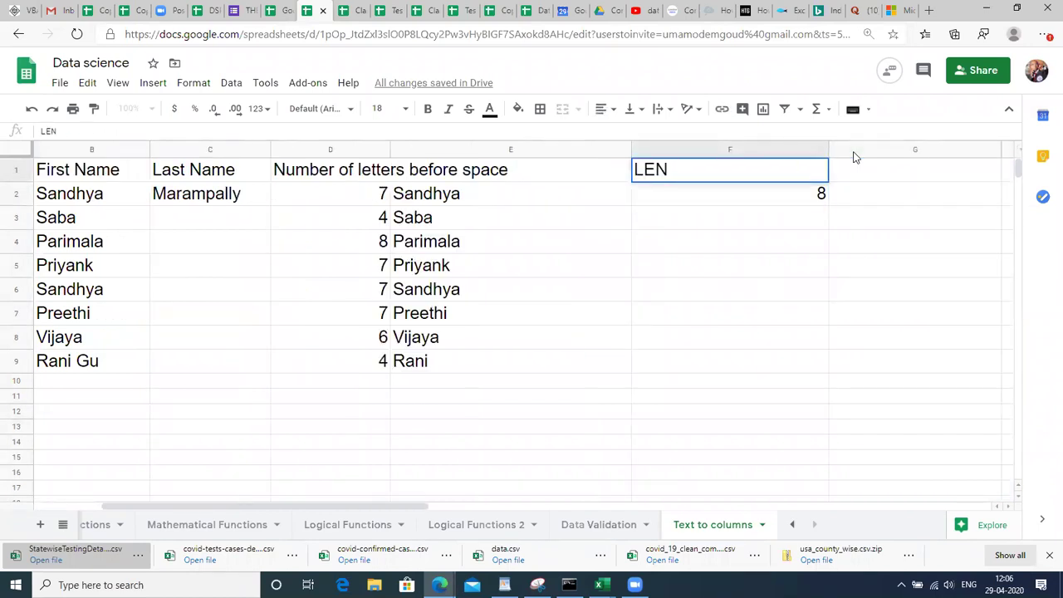
key("Return")
key("Right")
key("Up")
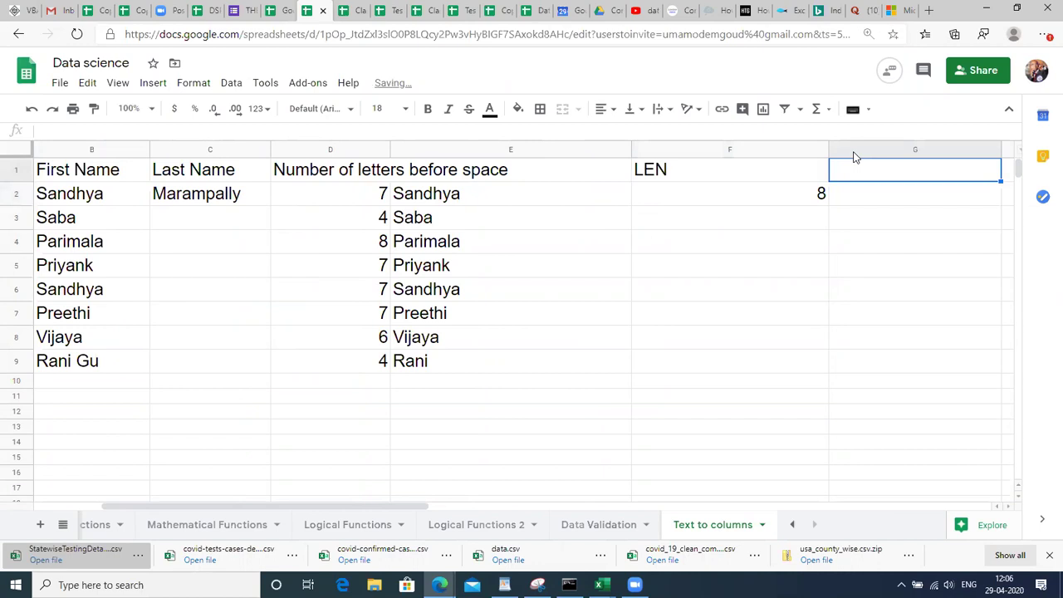
key("Right")
key("Right")
key("Left")
key("Left")
key("Left")
key("Right")
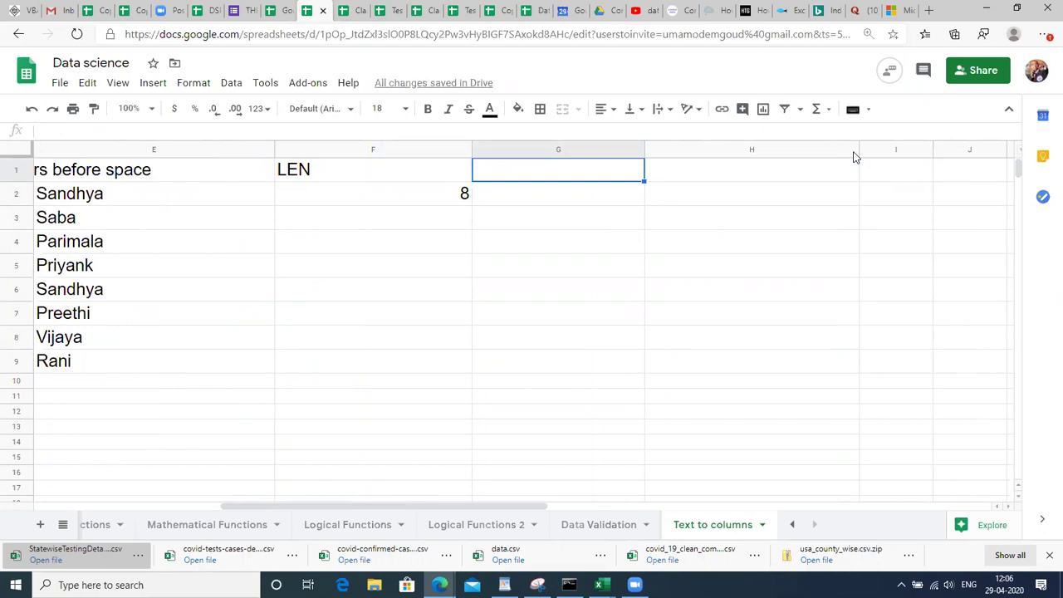
type("FIND")
key("Return")
Enter =LEN(A2) in F2 and fill it down to F9.
key("Left")
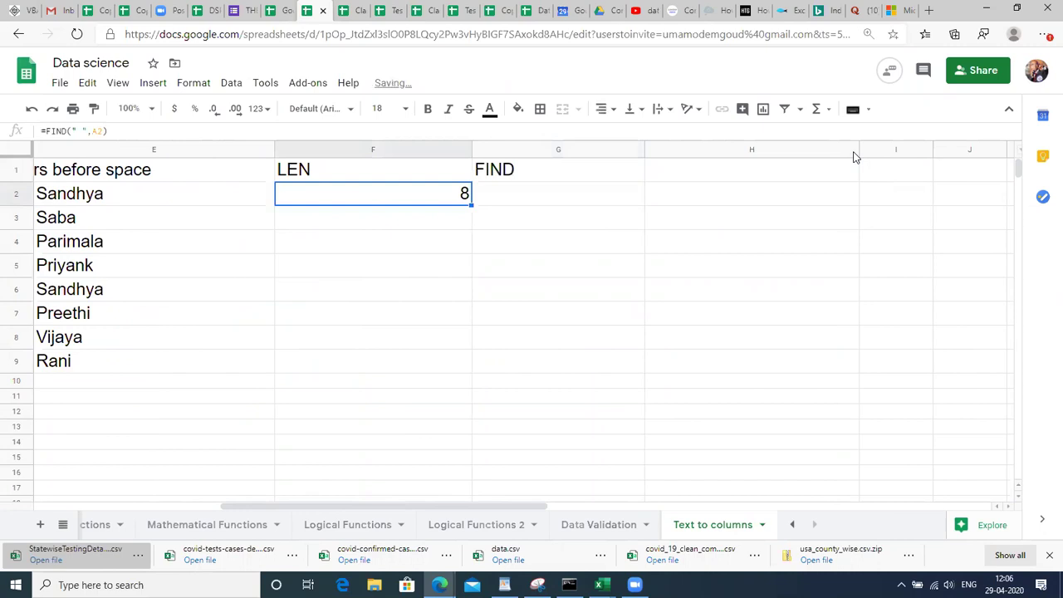
key("Left")
key("Left")
key("Left")
key("Left")
key("Left")
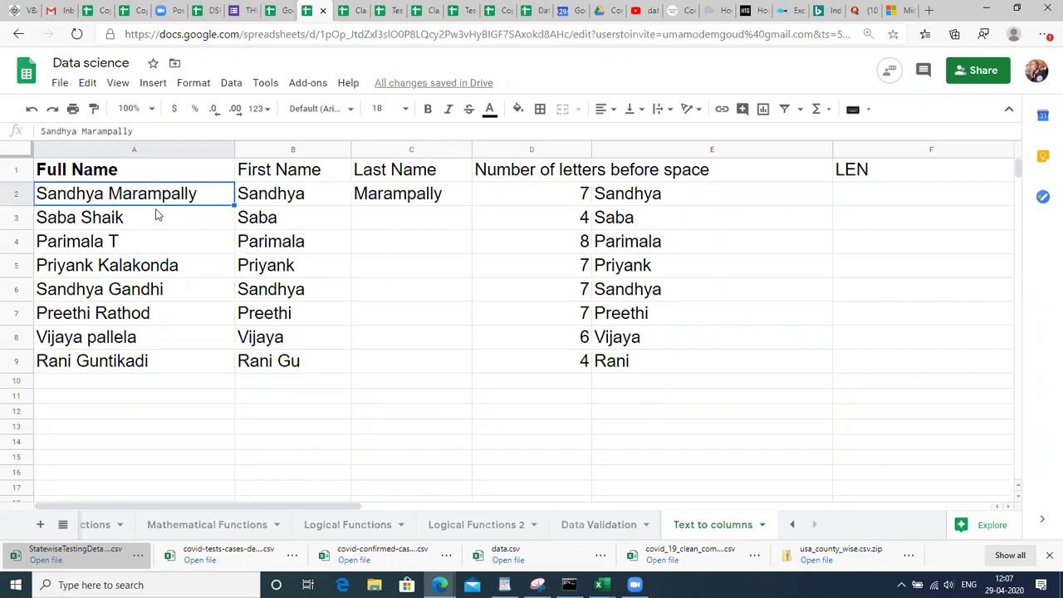
key("Right")
key("Right")
key("Right")
key("Right")
key("Right")
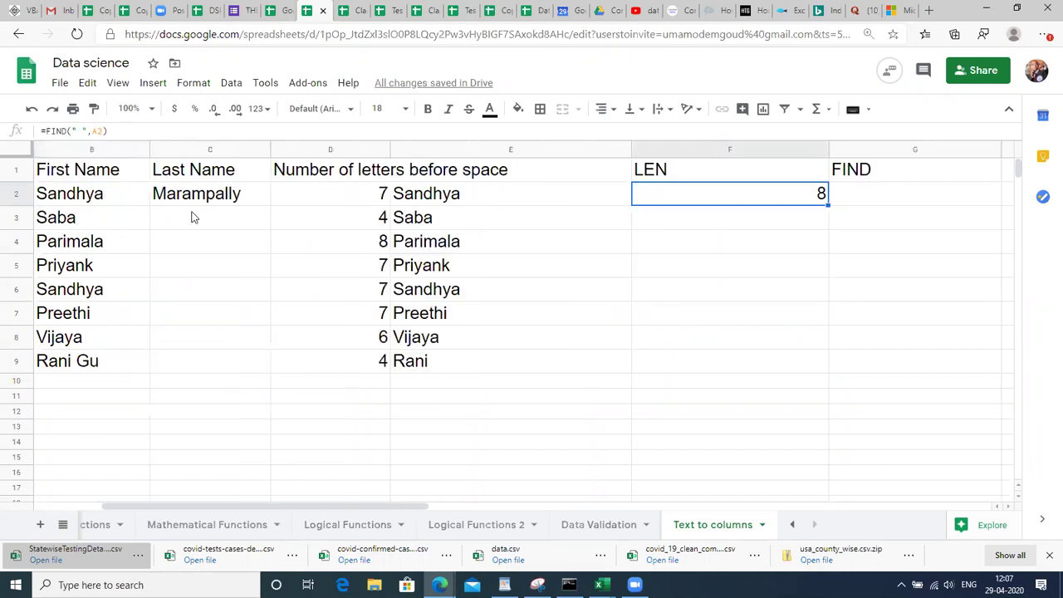
type("=")
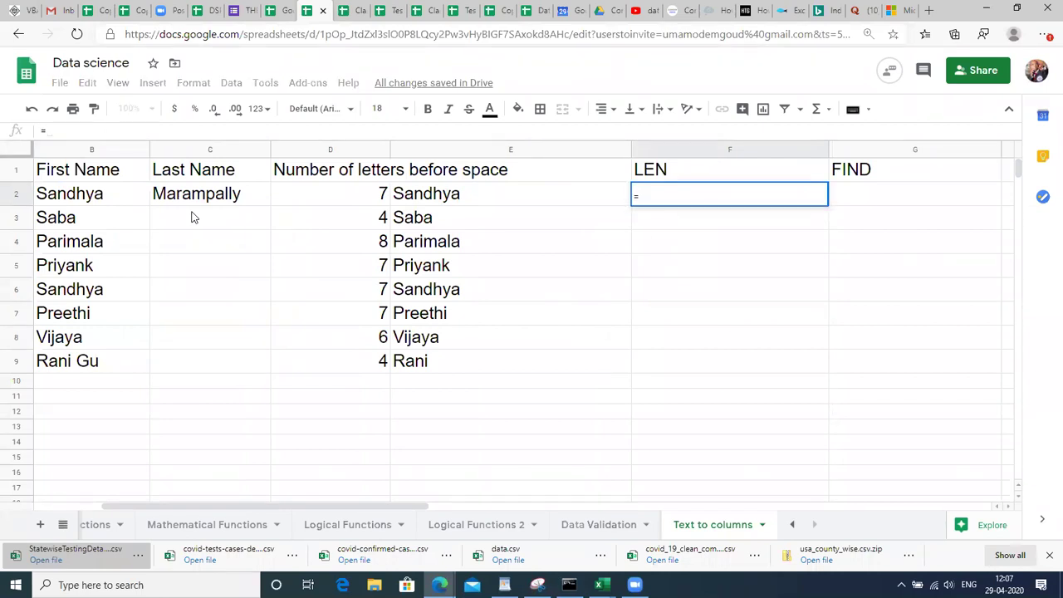
type("LEN(")
key("Left")
key("Left")
key("Left")
key("Left")
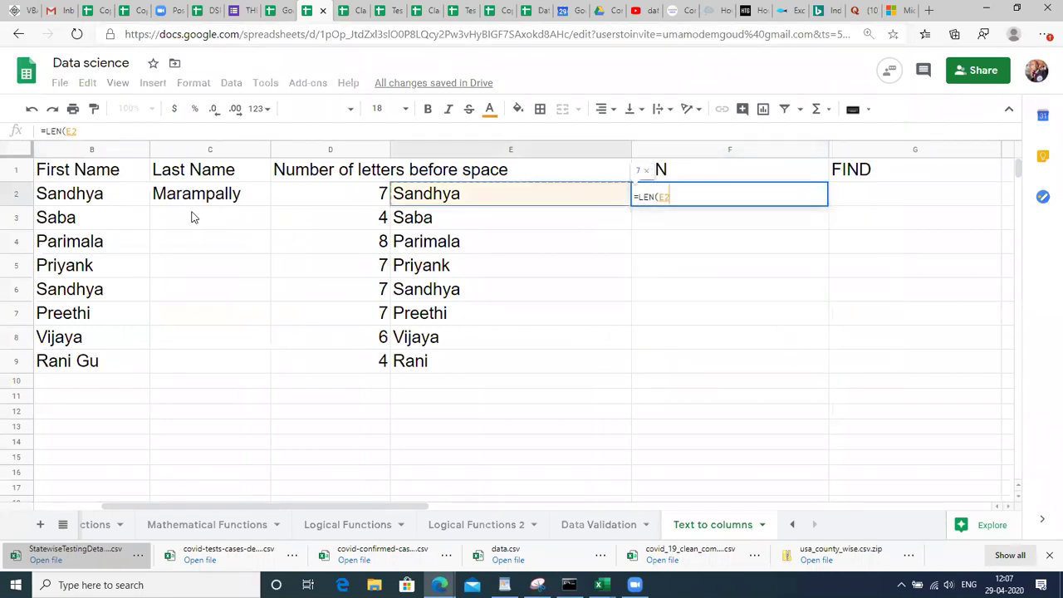
key("Left")
type(")")
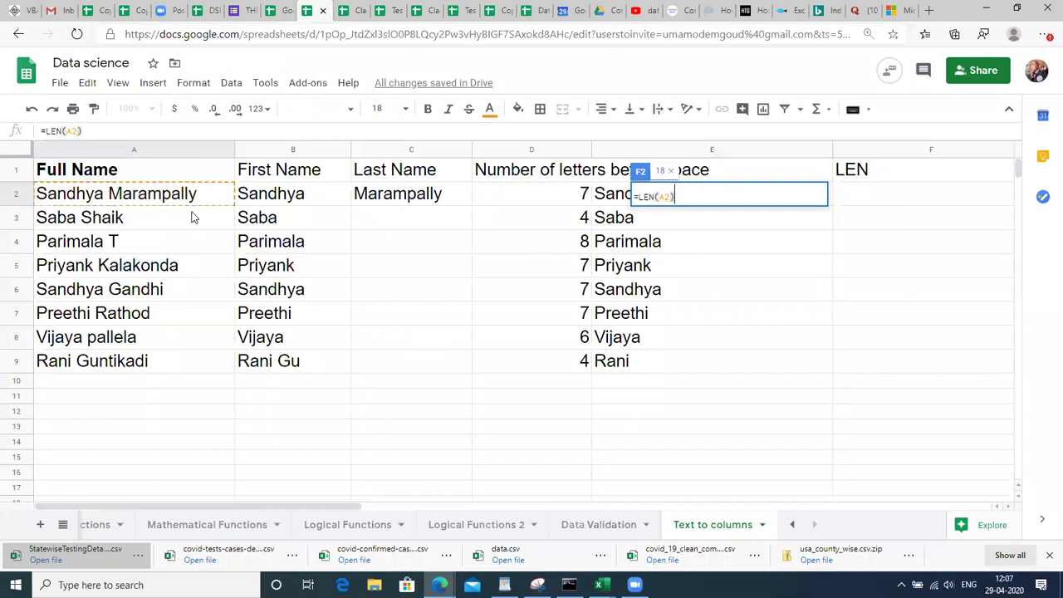
key("Return")
key("Up")
key("shift+Down")
key("shift+Down")
key("shift+Down")
key("shift+Down")
key("shift+Down")
key("shift+Down")
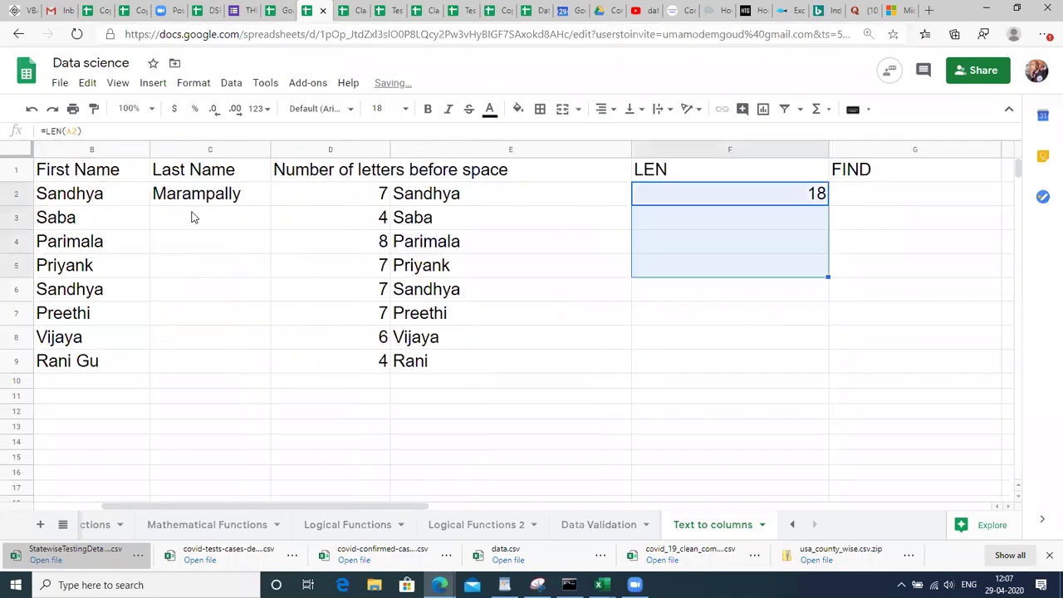
key("shift+Down")
key("ctrl+d")
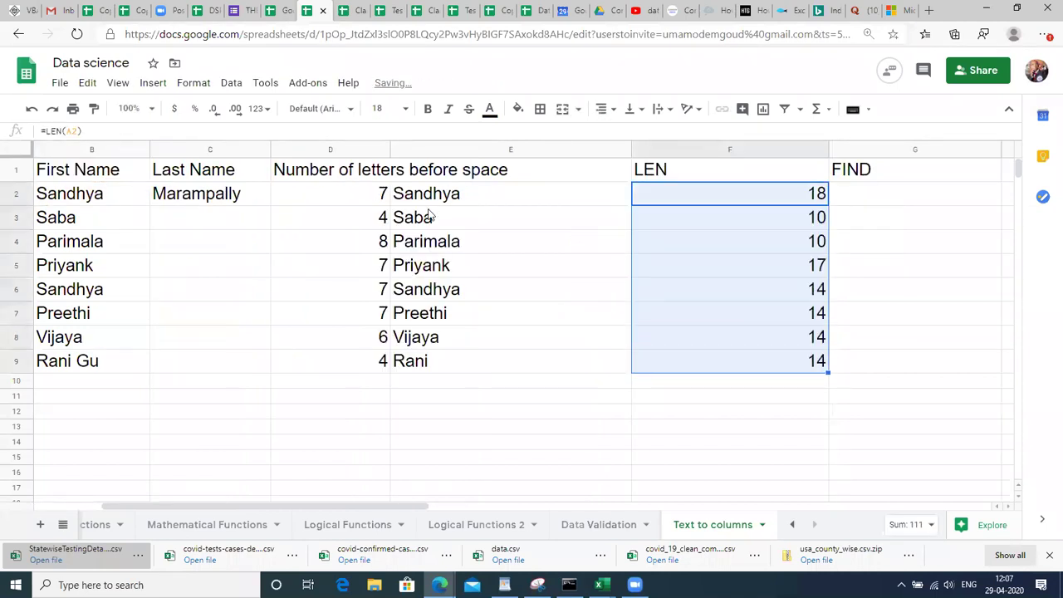
left_click(925, 199)
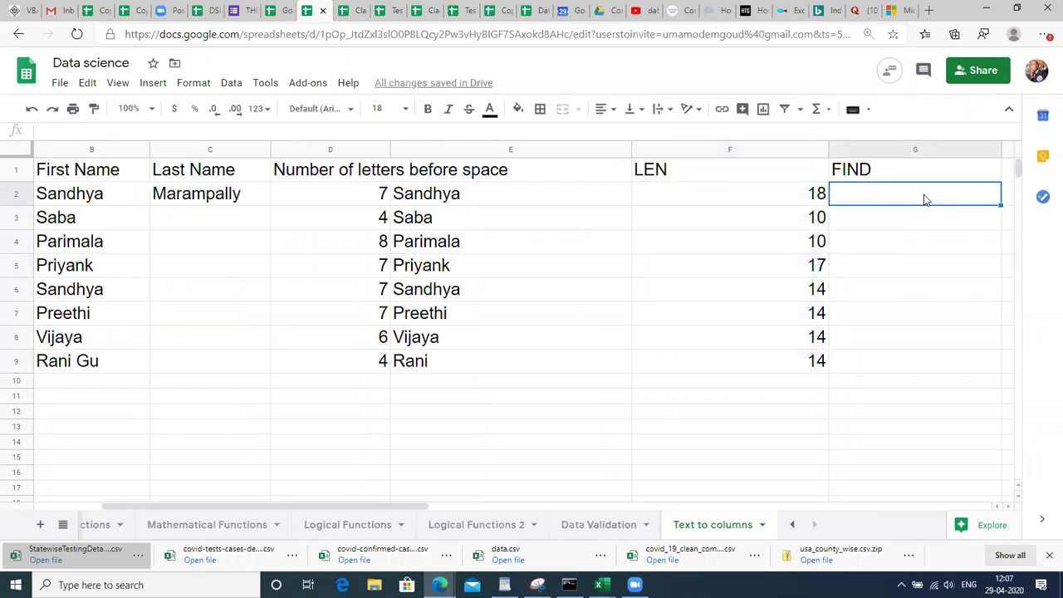
Enter =FIND(" ",A2) in G2 and fill it down to G9 for each space position.
scroll(927, 199, "right", 3)
type("=FIN")
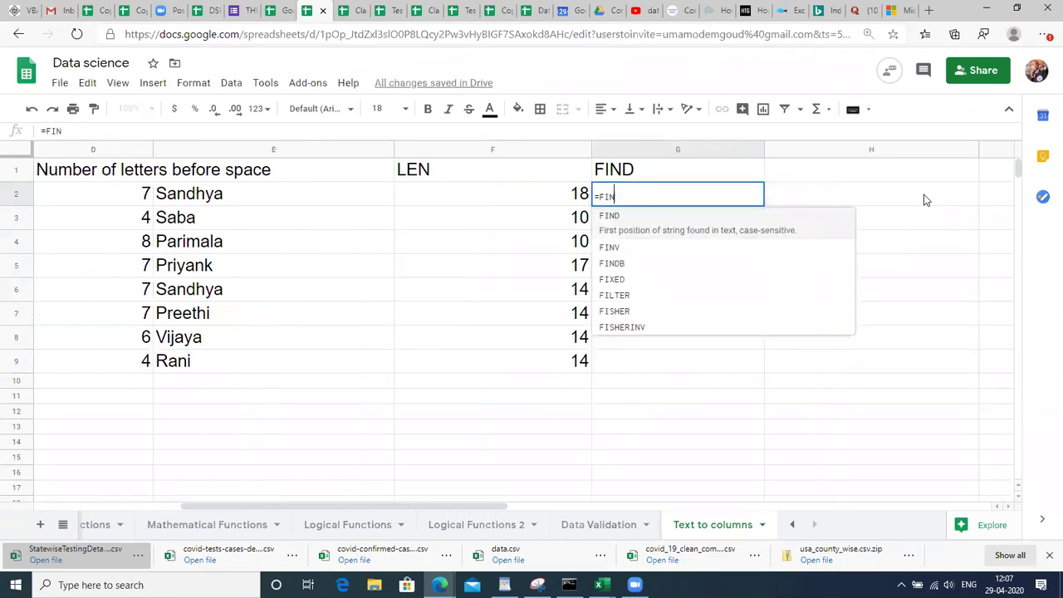
type("D(\" \"")
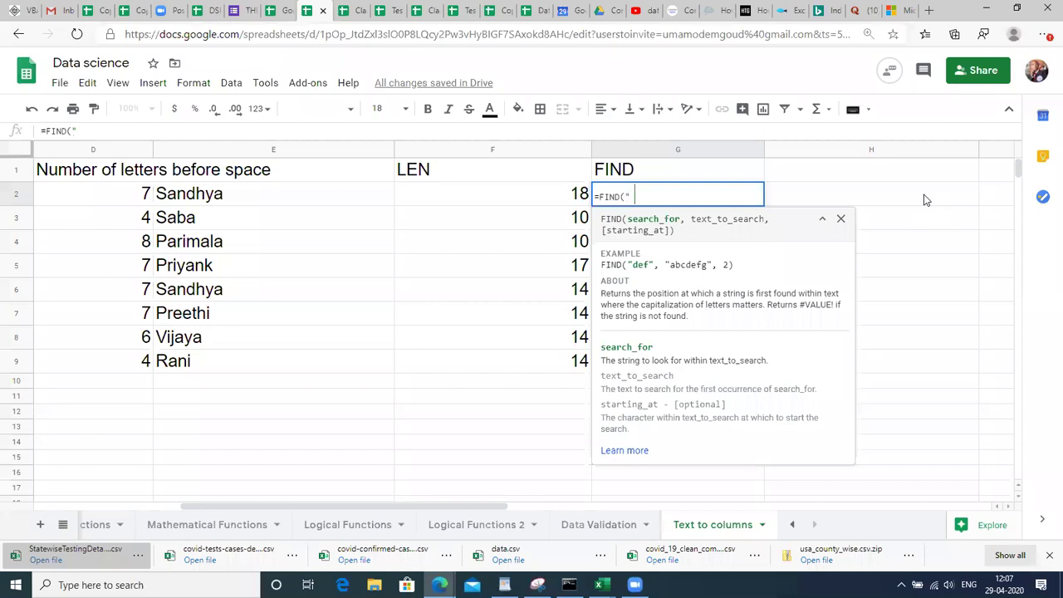
type(",")
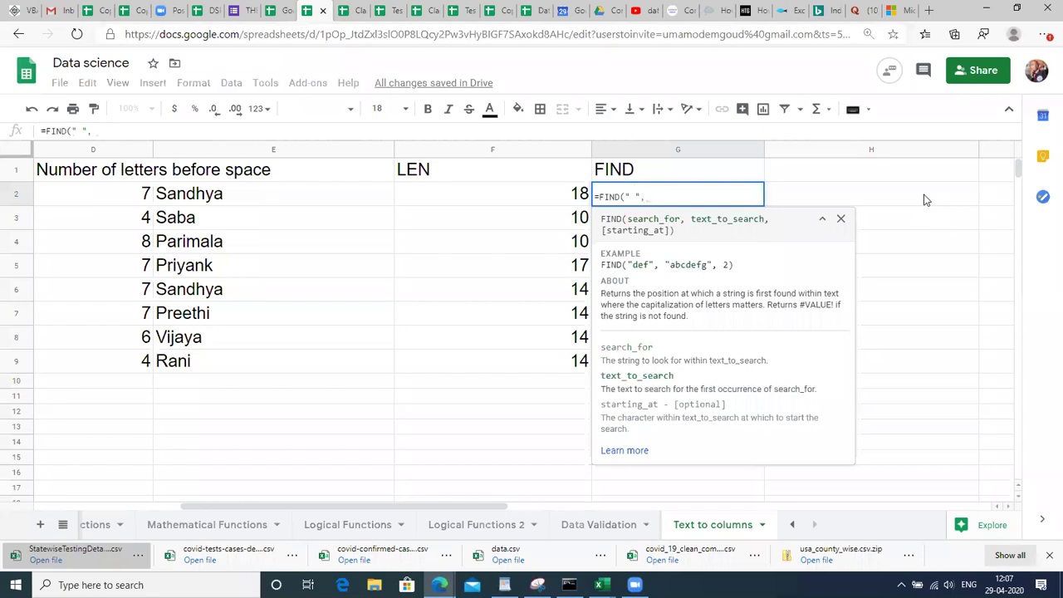
type("A2)")
key("Return")
key("shift+Down")
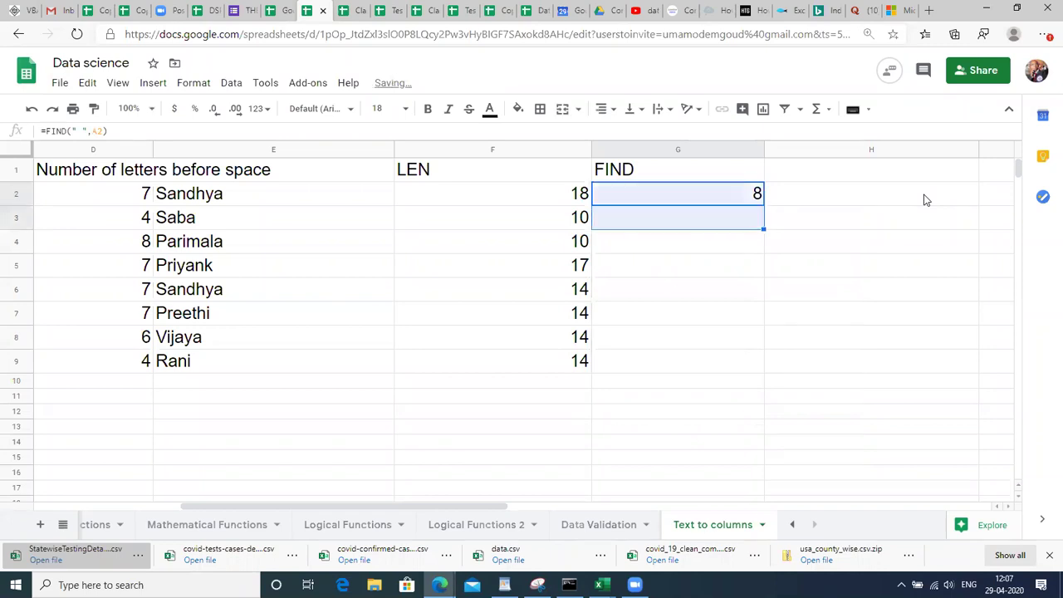
key("shift+Down")
key("shift+Down")
key("shift+Down")
key("shift+Down")
key("shift+Down")
key("shift+Down")
key("ctrl+d")
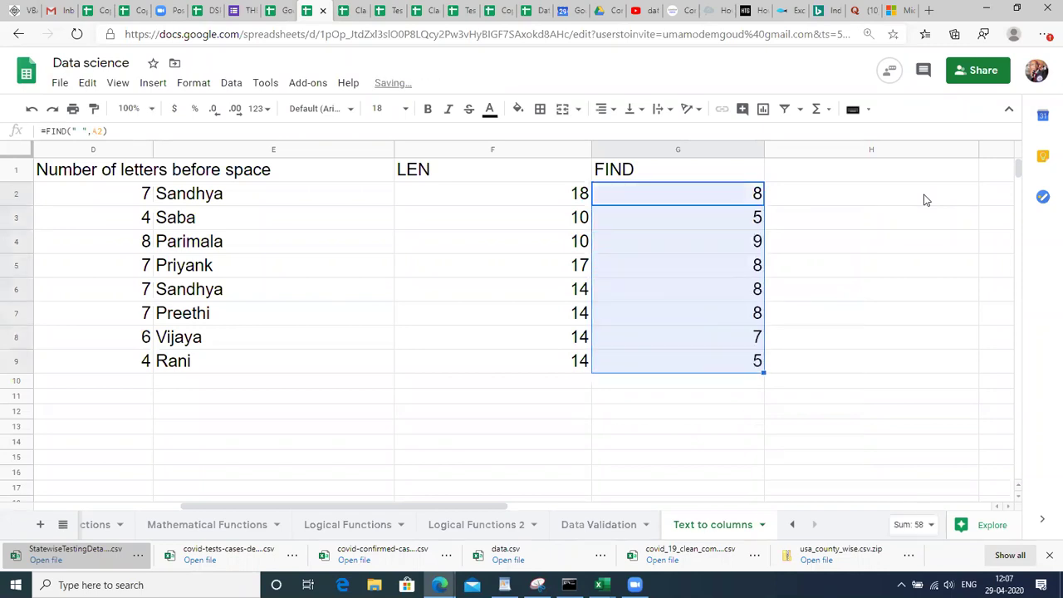
key("Up")
key("Down")
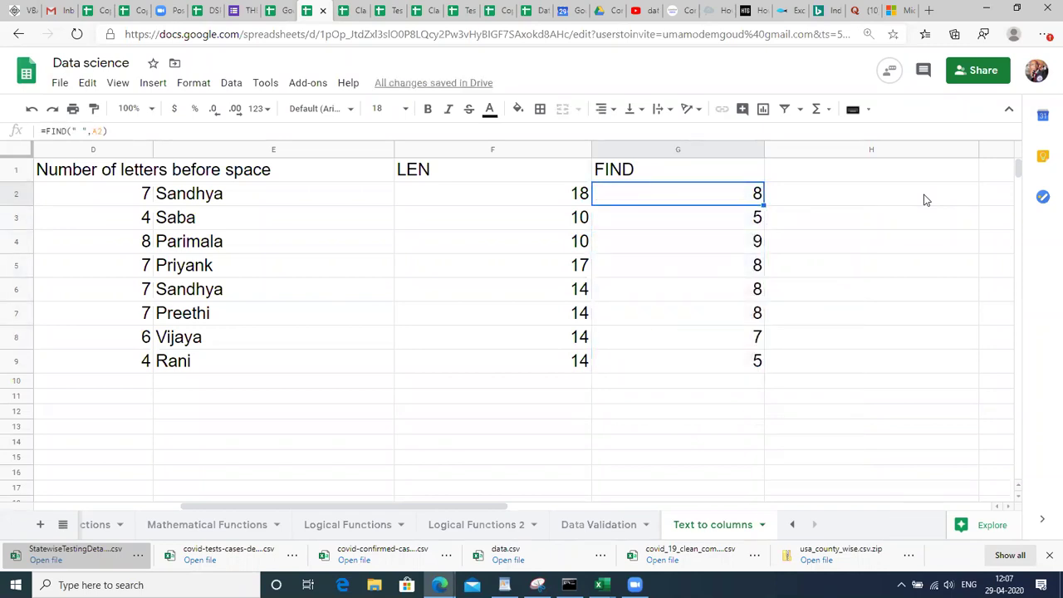
left_click(926, 200)
scroll(926, 200, "right", 1)
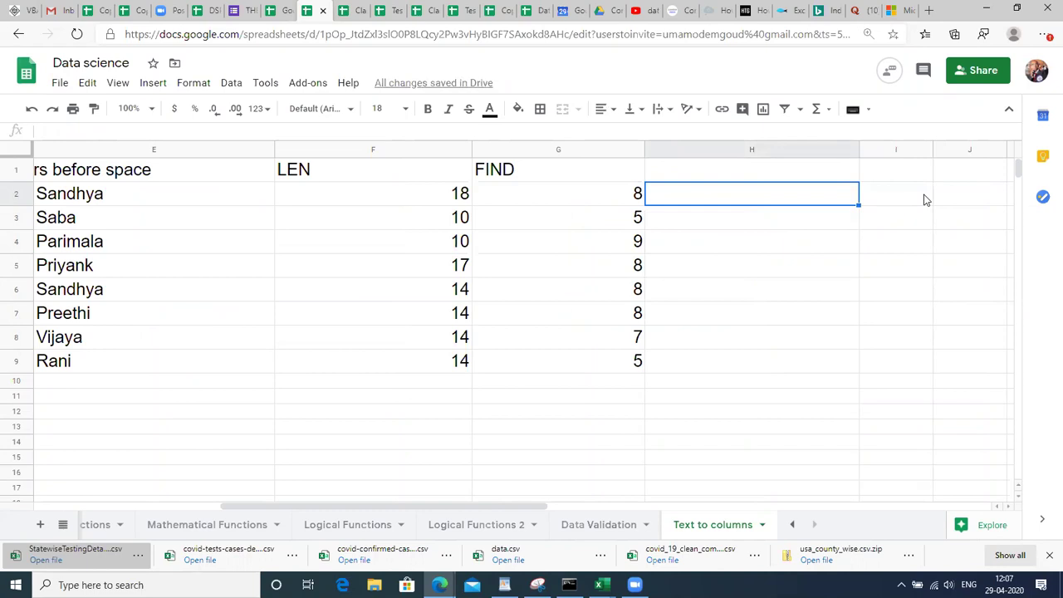
Enter =F2-G2 in H2 and fill it down to H9.
type("=F2-")
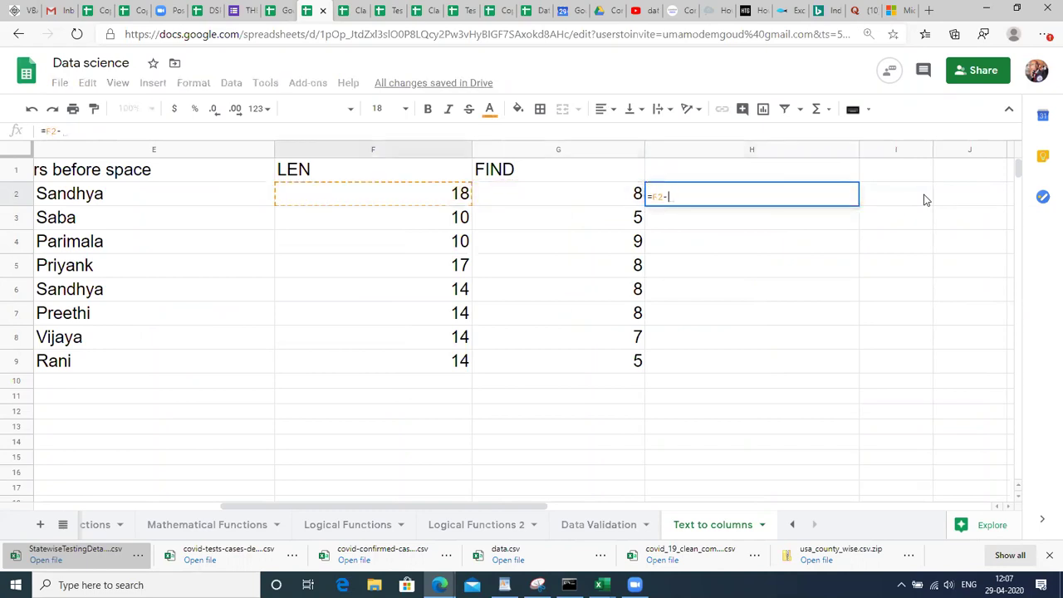
key("Right")
key("Left")
key("Left")
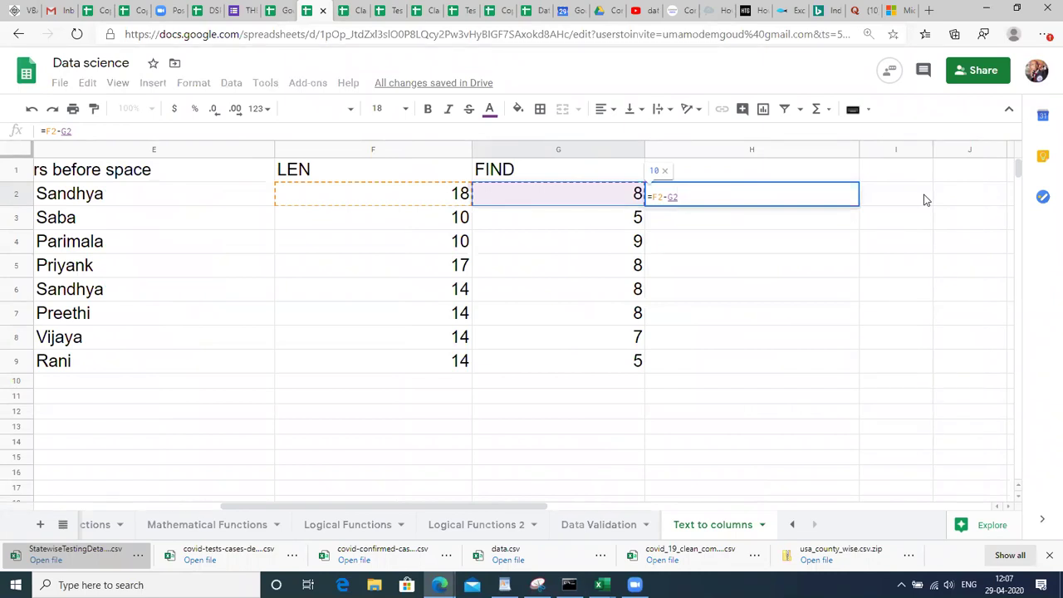
key("Return")
key("Up")
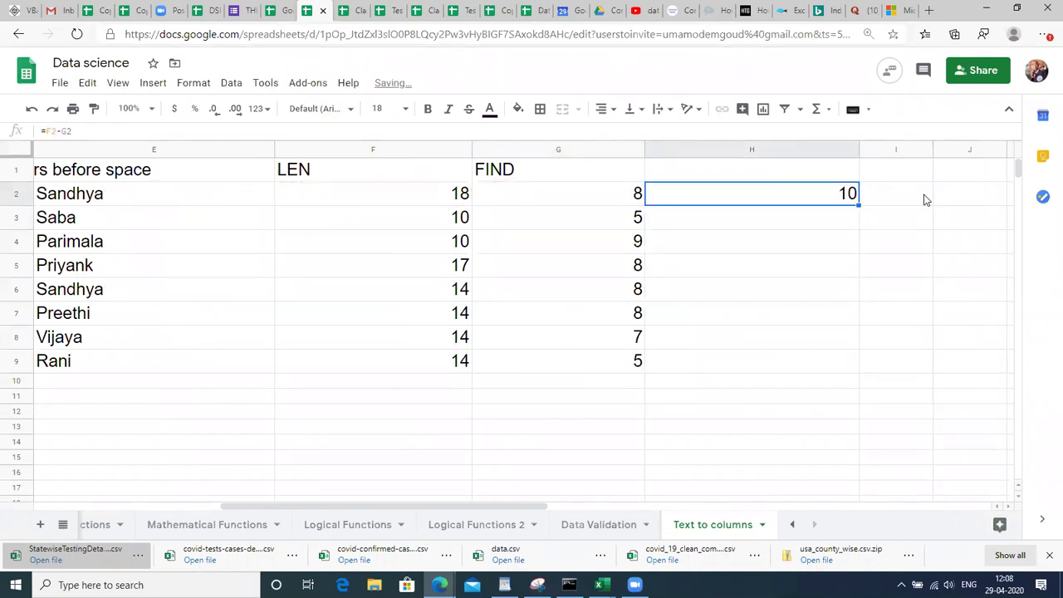
key("shift+Down")
key("shift+Down")
key("shift+Down")
key("shift+Down")
key("shift+Down")
key("shift+Down")
key("shift+Down")
key("ctrl+d")
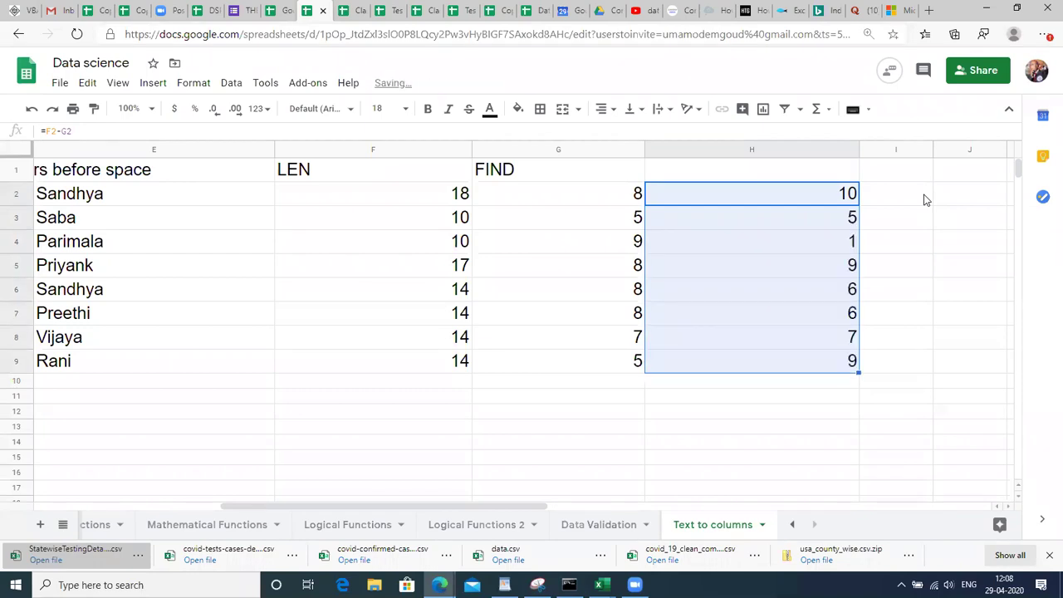
Head column H with 'Letters after space'.
key("Up")
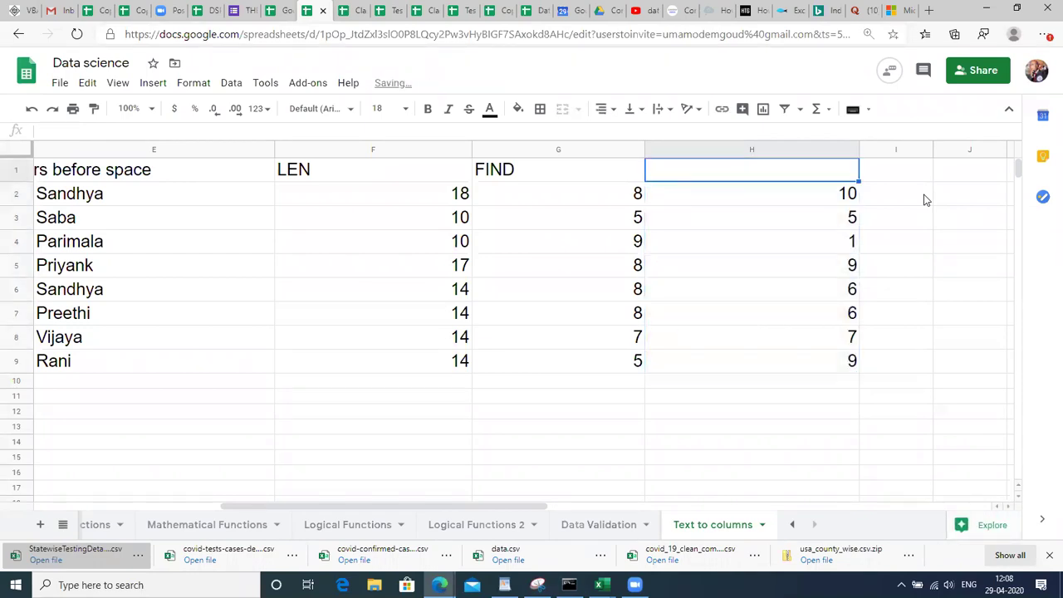
type("Lettersx af")
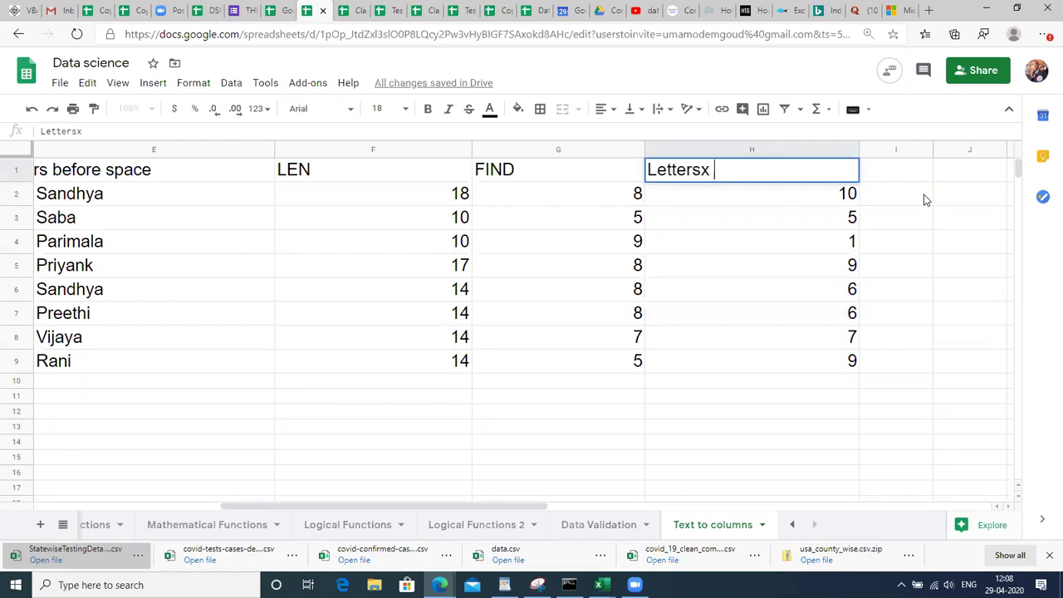
key("BackSpace")
key("BackSpace")
key("BackSpace")
key("BackSpace")
type("aft")
type("er masr")
key("BackSpace")
key("BackSpace")
key("BackSpace")
key("BackSpace")
type("space")
key("Return")
Check the Letters after space results against the full names, ending in I2.
key("Up")
key("Left")
key("Left")
key("Right")
key("Right")
key("Down")
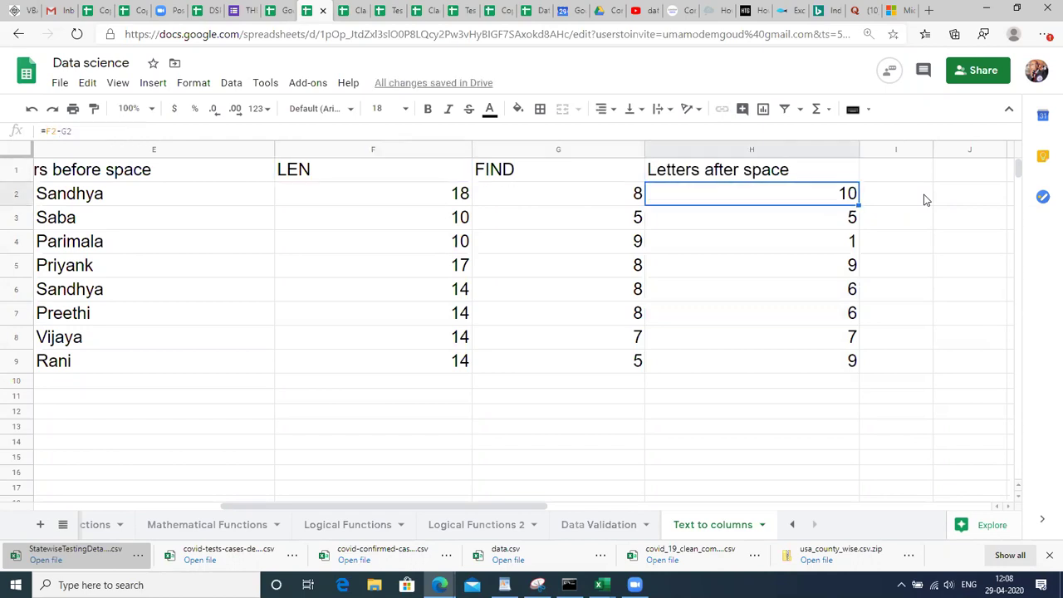
key("Left")
key("Left")
key("Left")
key("Left")
key("Left")
key("Left")
key("Left")
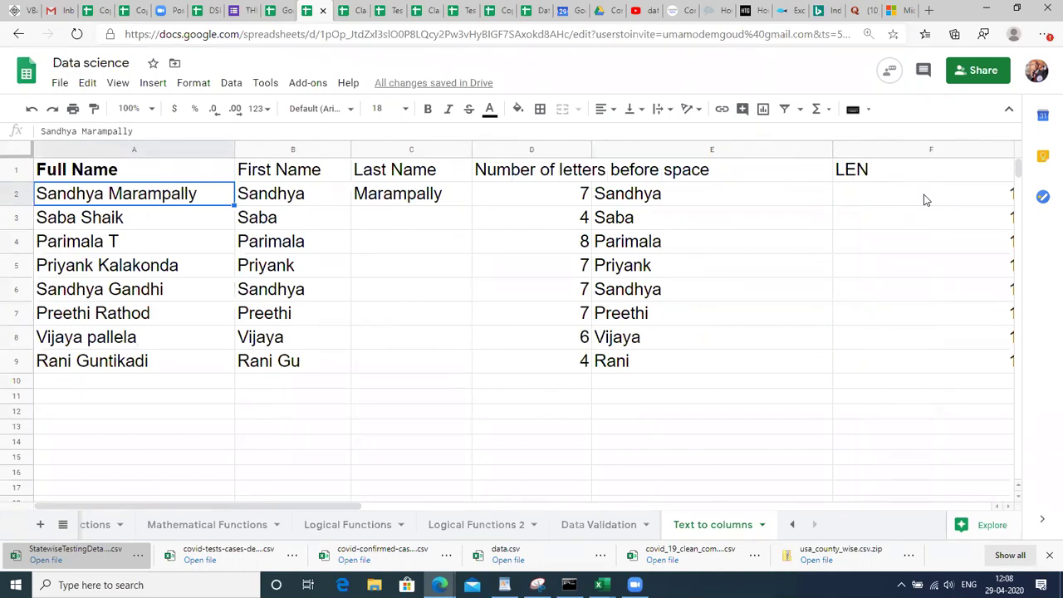
key("Right")
key("Right")
key("Right")
key("Right")
key("Right")
key("Right")
key("Right")
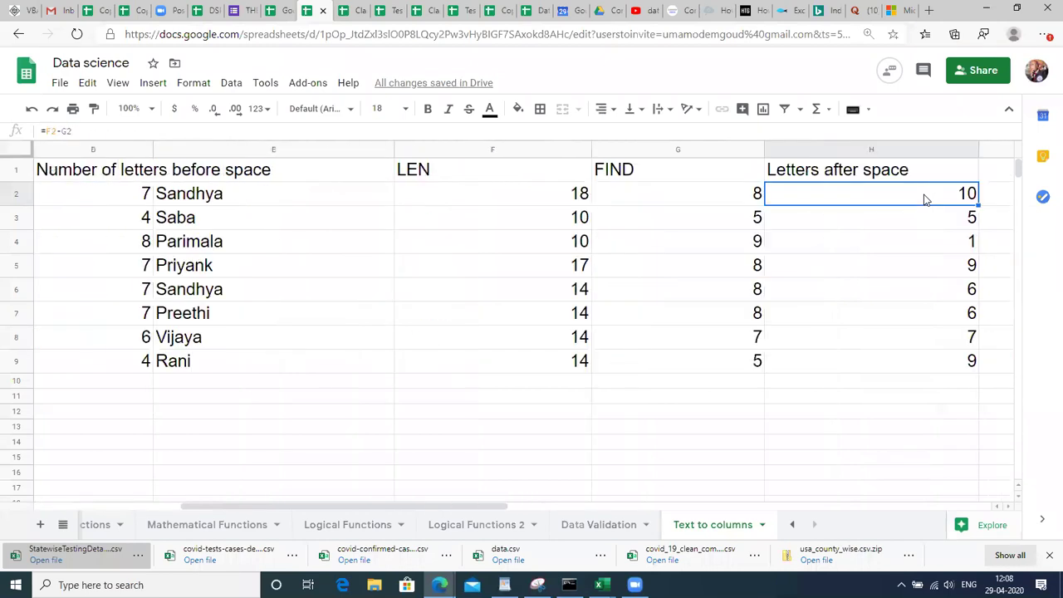
key("Right")
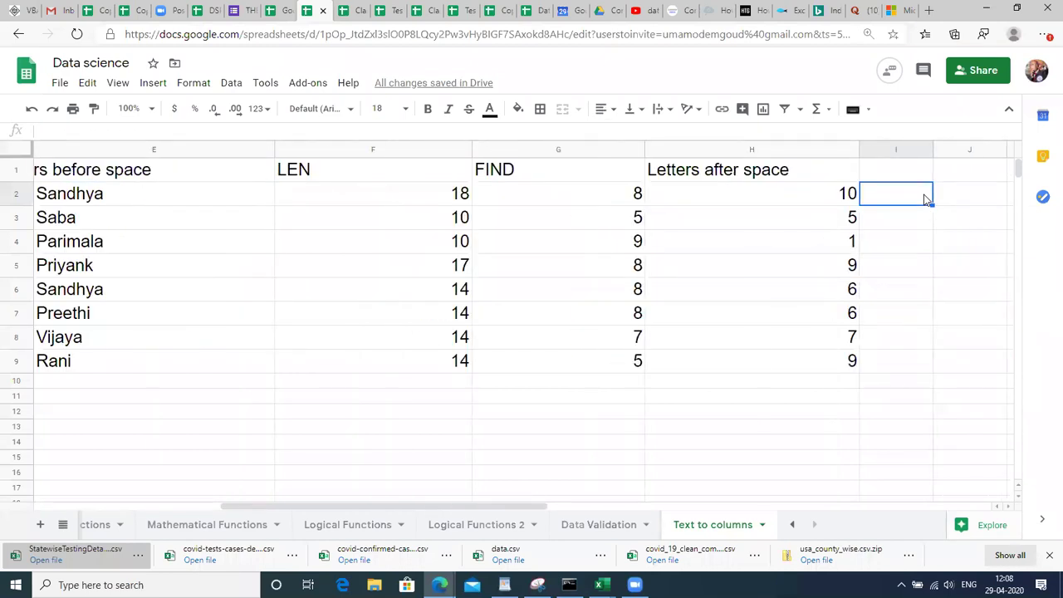
key("Left")
key("shift+Down")
key("shift+Down")
key("shift+Down")
key("shift+Down")
key("shift+Down")
key("shift+Down")
key("shift+Down")
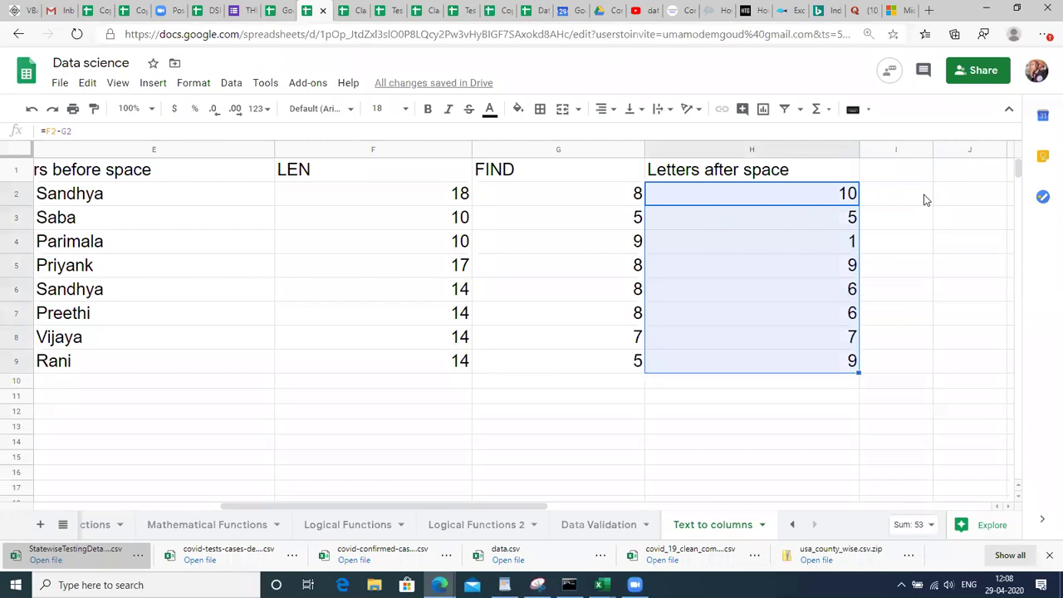
key("Right")
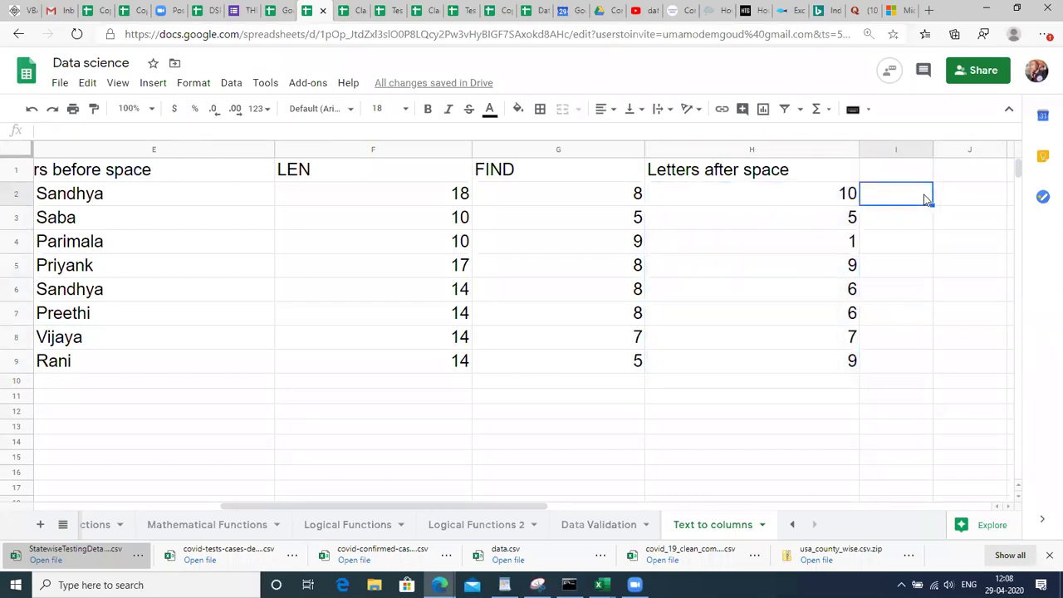
Enter =RIGHT(A2,H2) in I2 and fill it down to I9 to extract last names.
type("=RIGH")
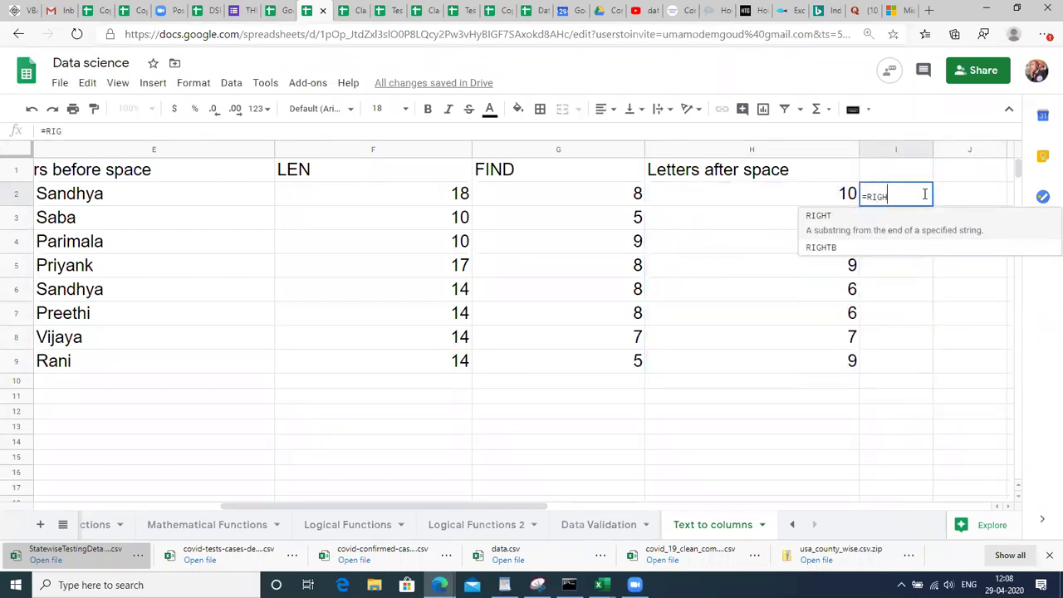
type("T(")
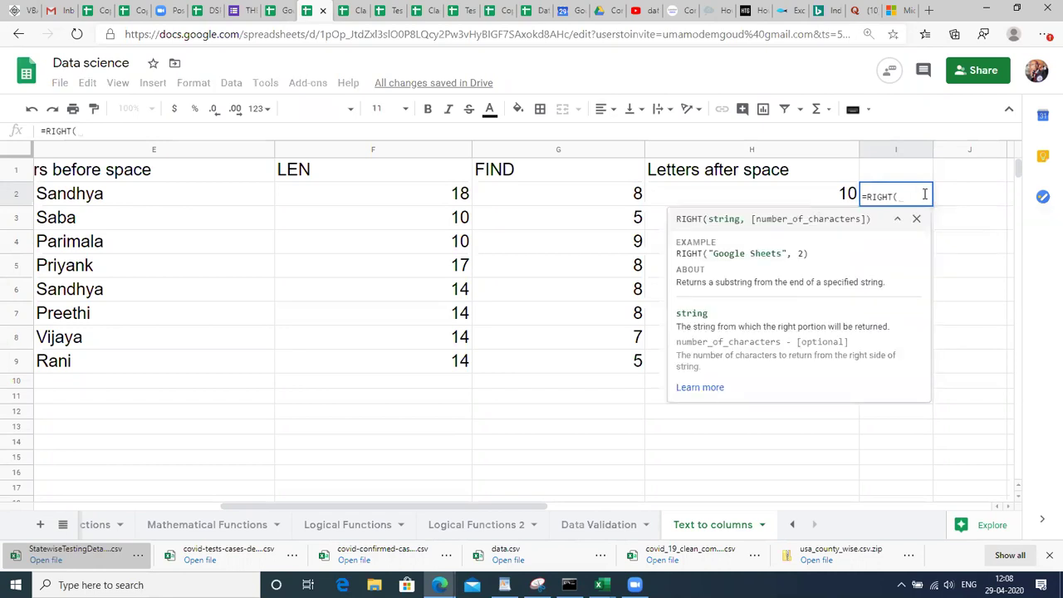
type("A")
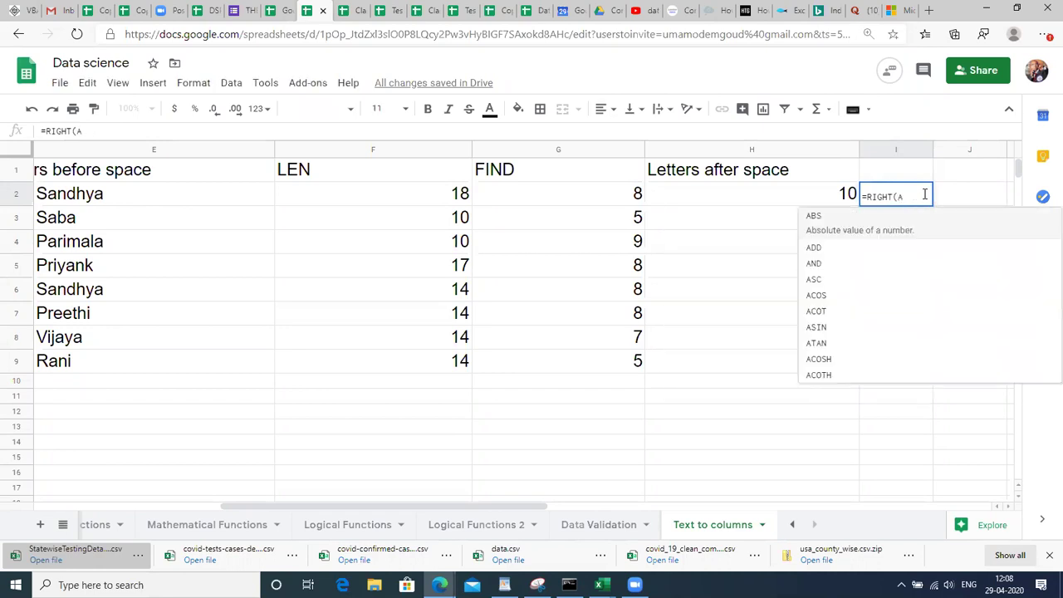
type("2,")
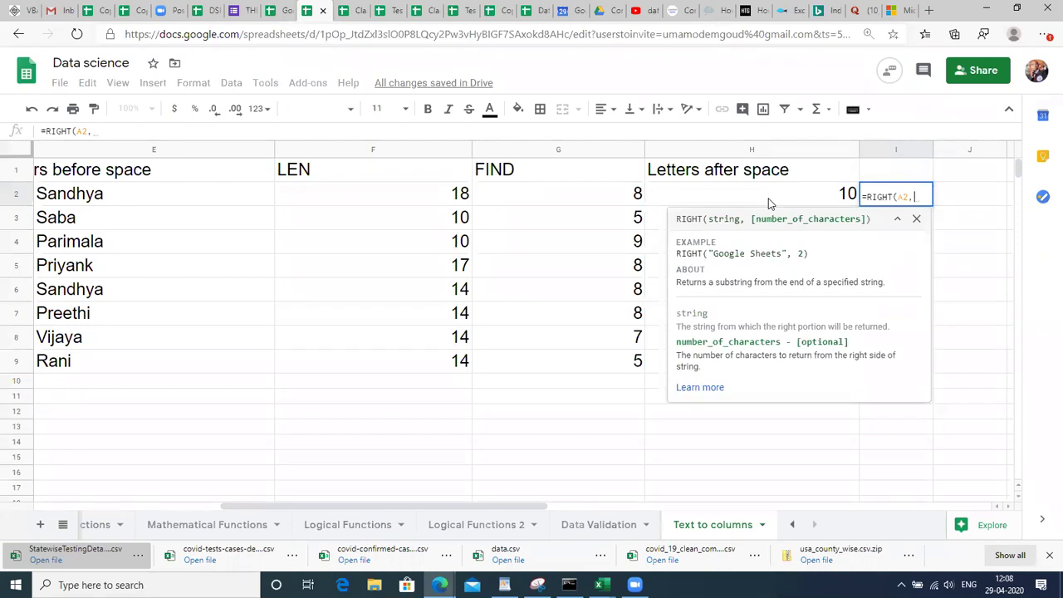
left_click(769, 204)
type(")")
key("Return")
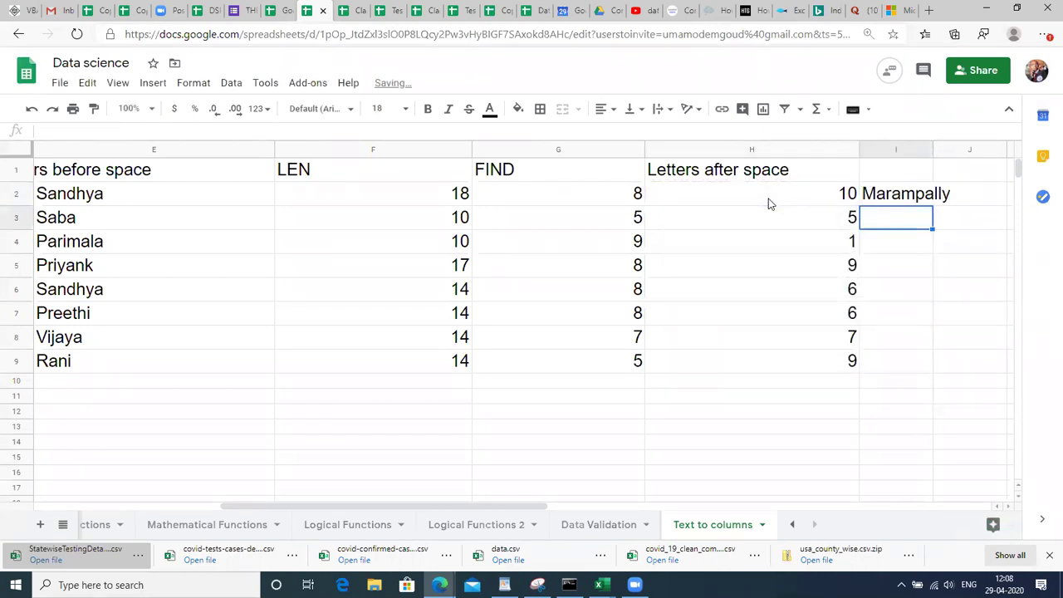
key("Up")
key("shift+Down")
key("shift+Down")
key("shift+Down")
key("shift+Down")
key("shift+Down")
key("shift+Down")
key("shift+Down")
key("ctrl+d")
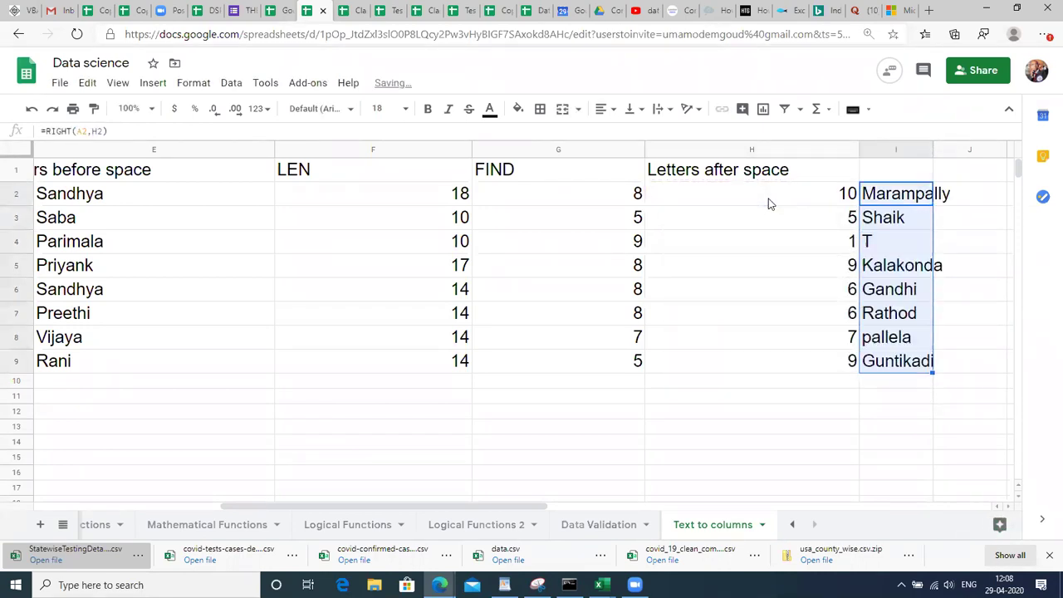
Review the LEFT, RIGHT, FIND and subtraction formulas in the neighbouring row-2 cells.
key("Left")
key("Left")
key("Left")
key("Left")
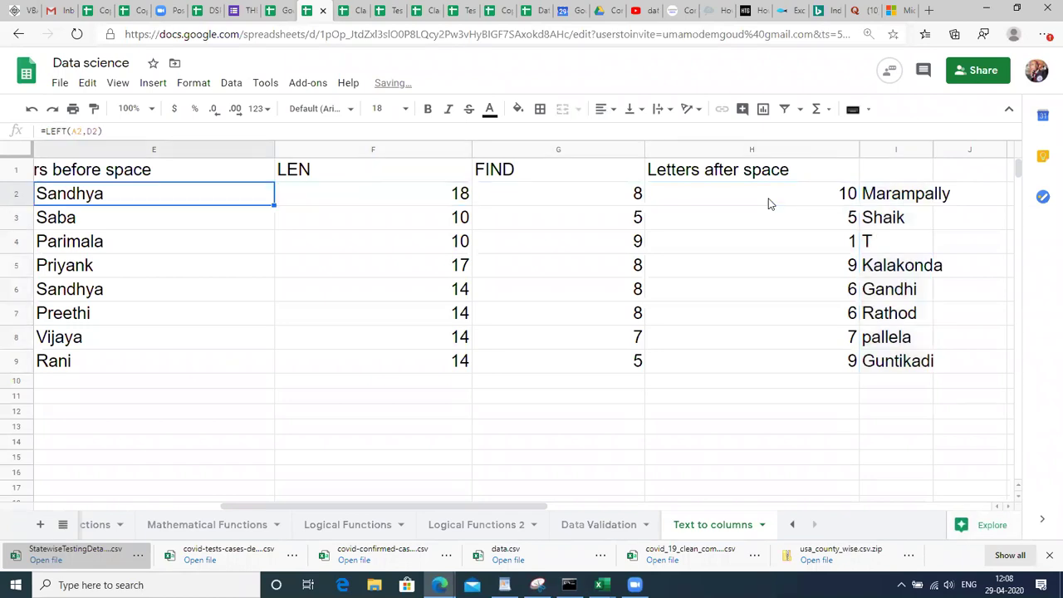
key("Left")
key("Left")
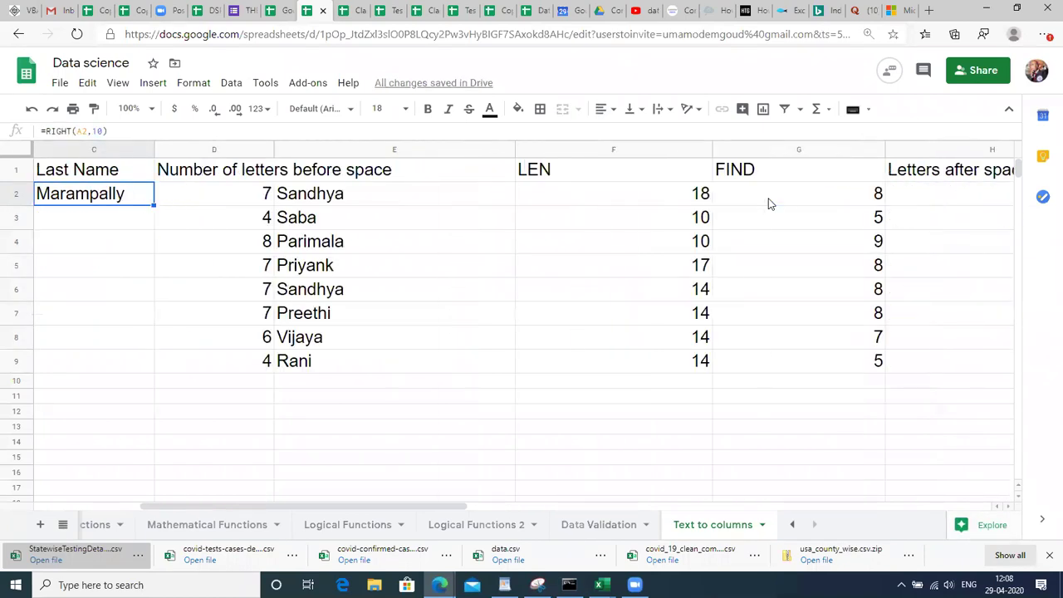
key("Right")
key("Right")
key("Right")
key("Right")
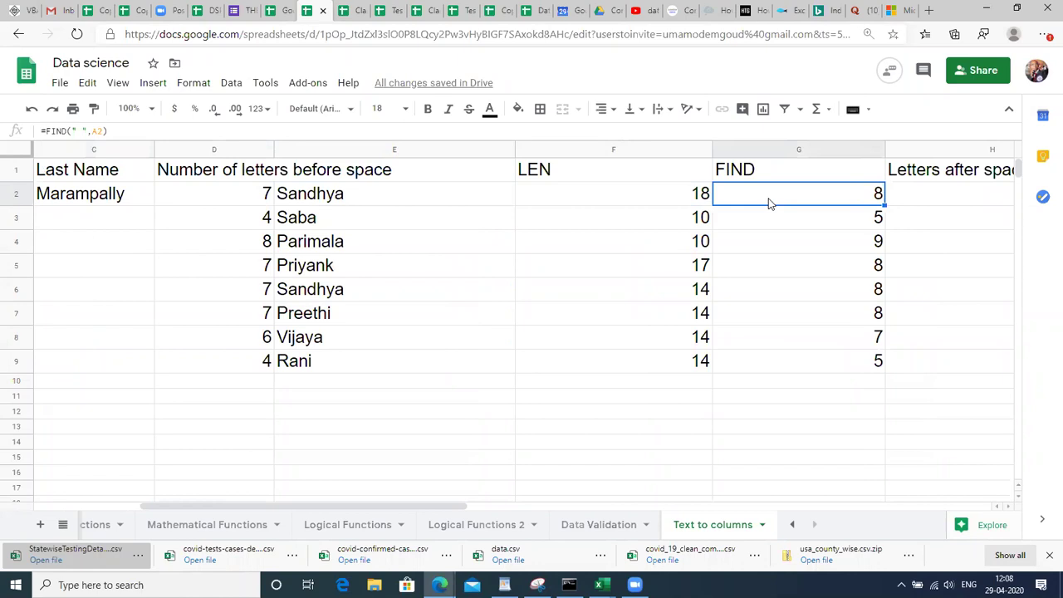
key("Right")
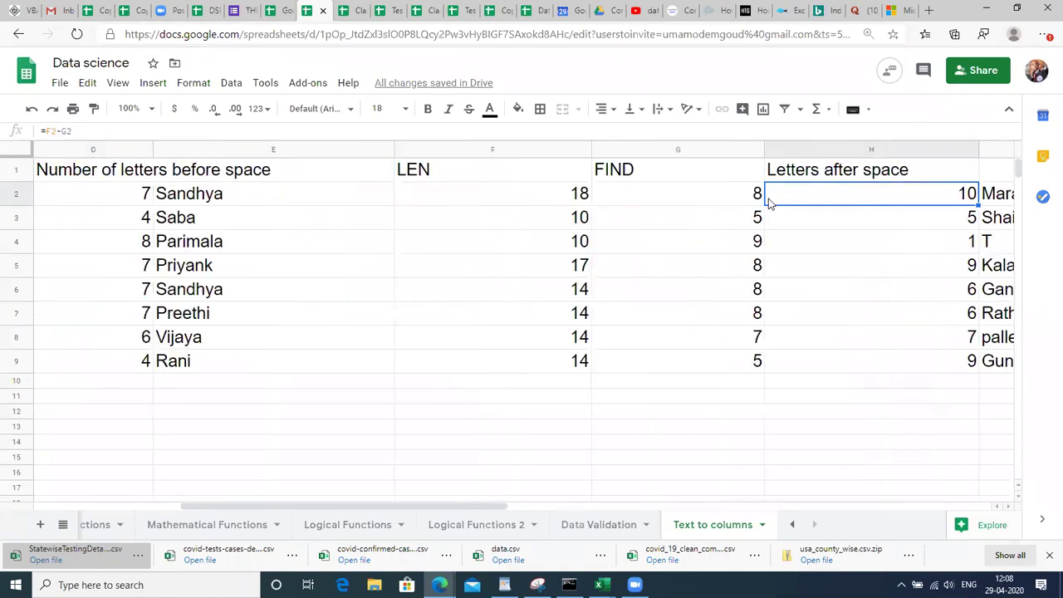
Inspect the formulas in D2 and E2 by opening each in the cell editor.
key("Right")
key("Right")
key("Left")
key("Left")
key("Left")
key("Left")
key("Left")
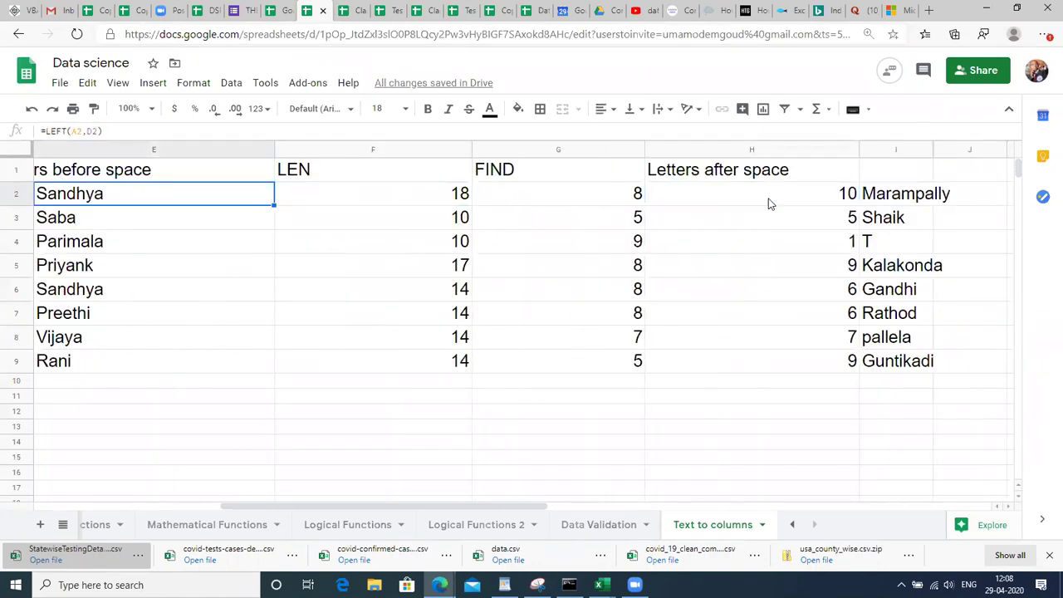
key("Left")
key("Left")
key("Left")
key("Left")
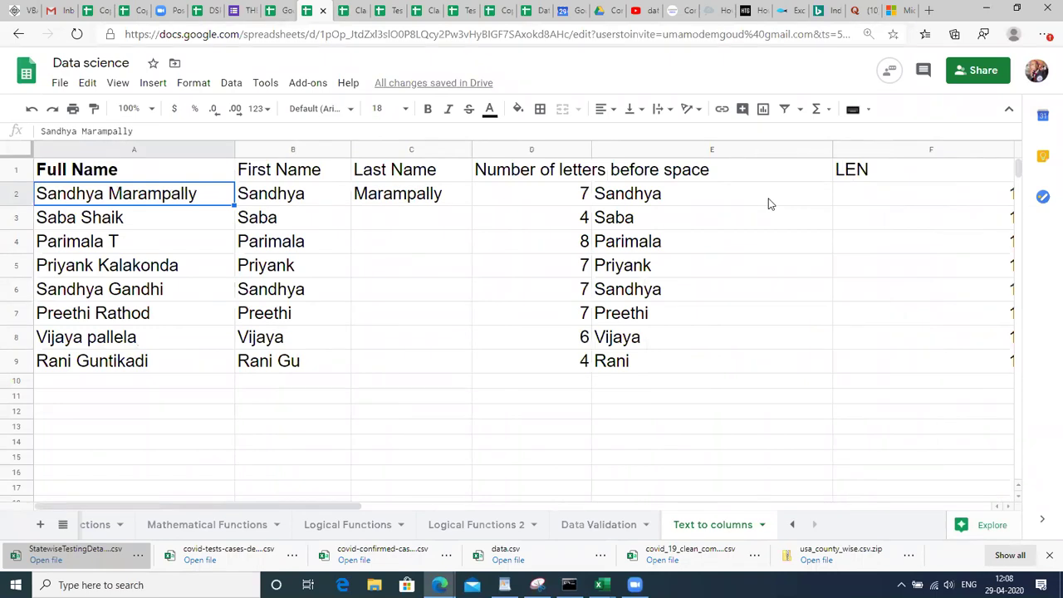
key("Right")
key("Right")
key("Right")
key("Right")
key("Right")
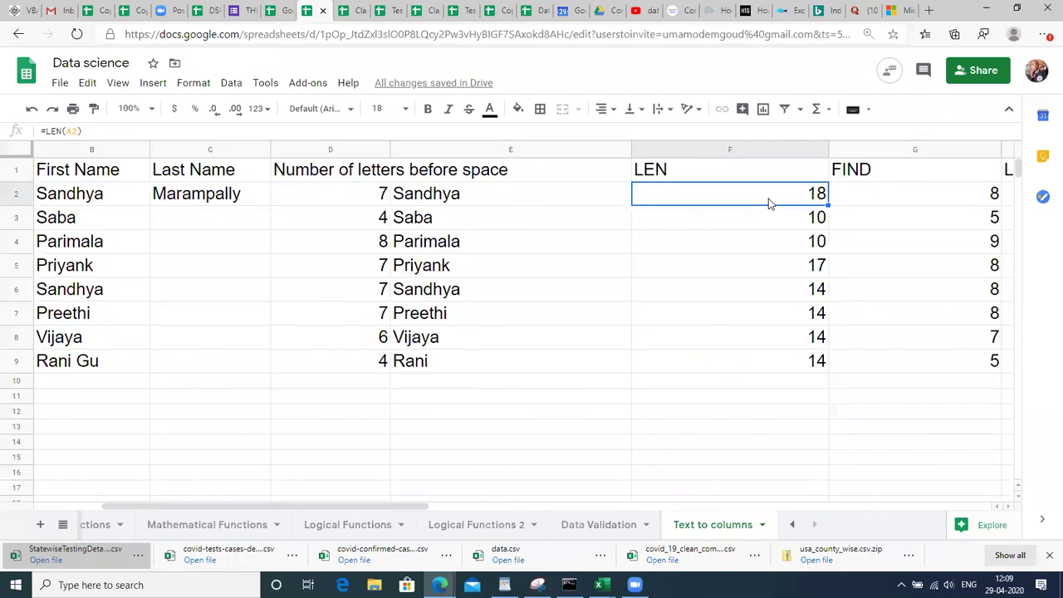
key("Left")
key("Left")
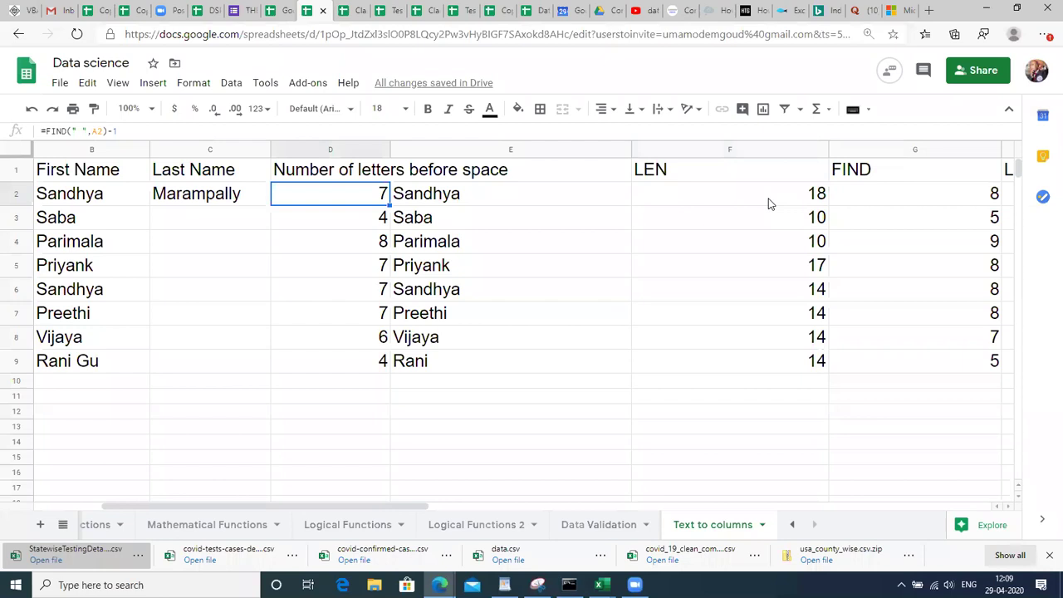
key("F2")
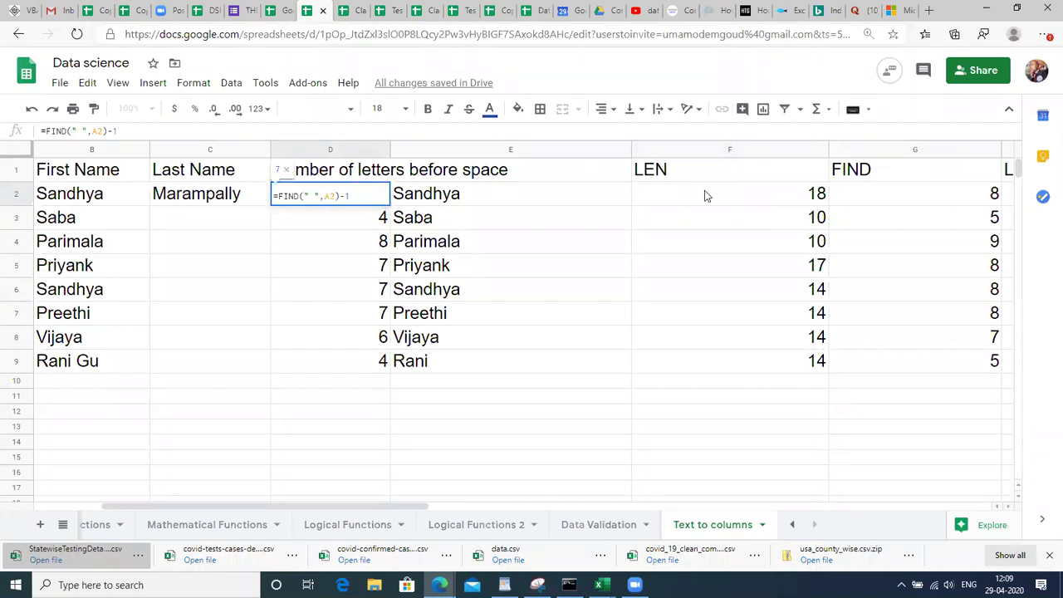
key("Return")
key("Up")
key("Right")
key("F2")
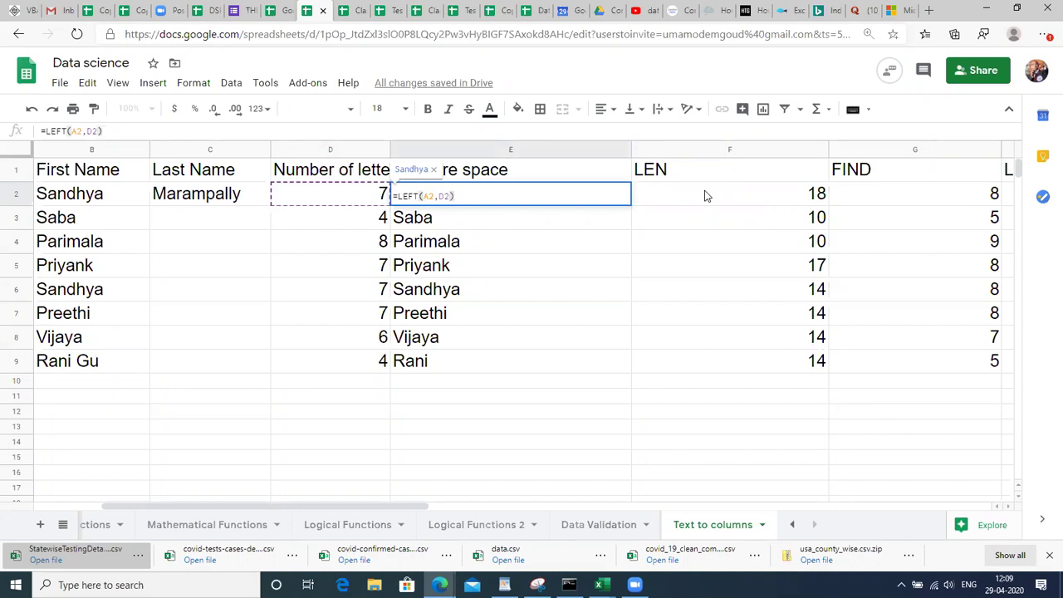
key("Left")
key("Return")
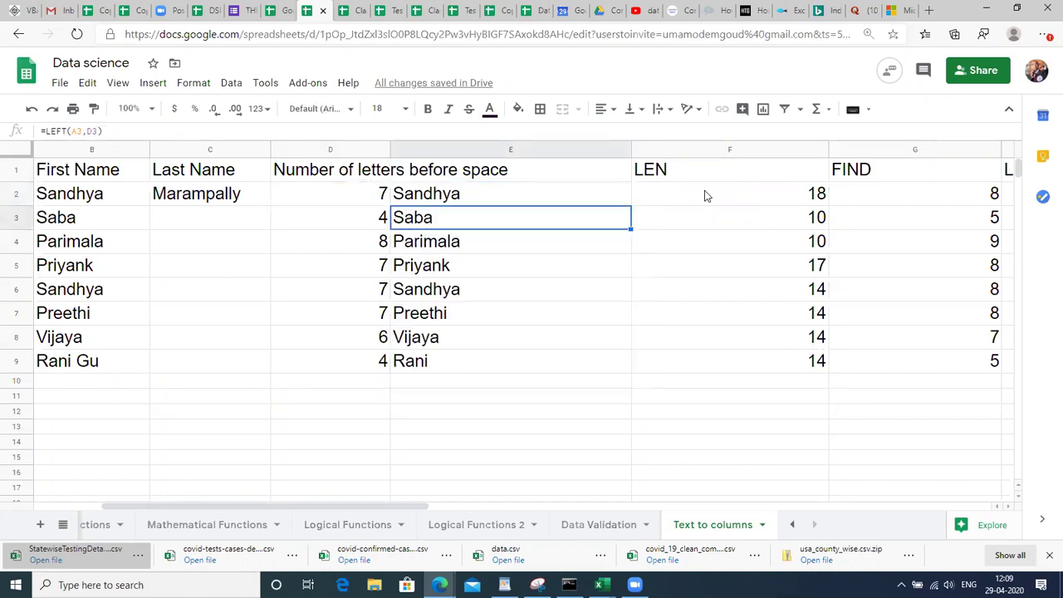
key("Up")
Copy the FIND(" ",A2)-1 expression from D2 and reopen E2's LEFT formula.
key("Left")
key("F2")
key("shift+Left")
key("shift+Left")
key("shift+Left")
key("shift+Left")
key("shift+Left")
key("shift+Left")
key("shift+Left")
key("shift+Left")
key("shift+Left")
key("shift+Left")
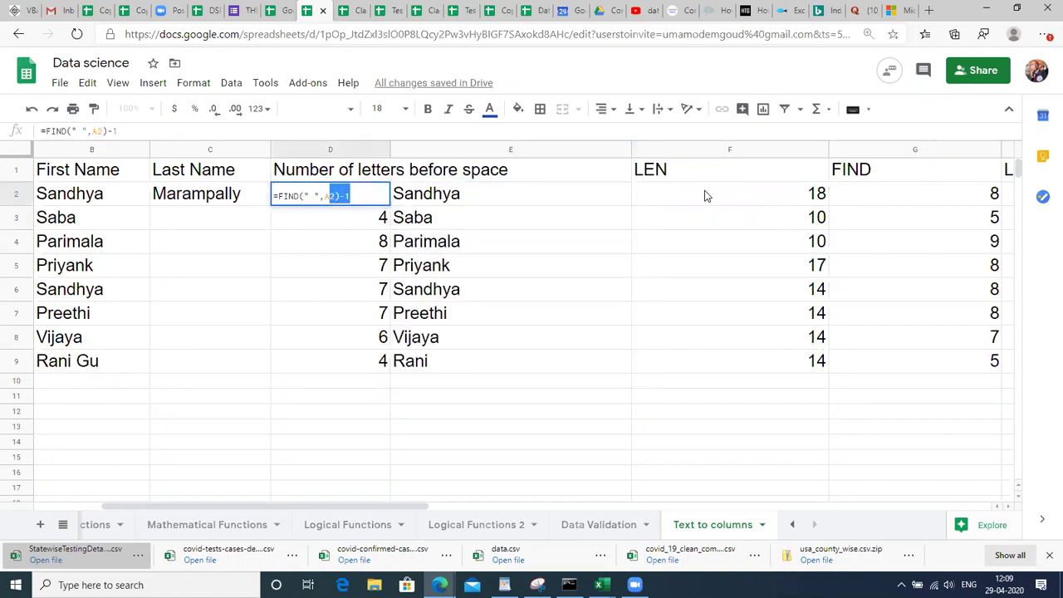
key("shift+Left")
key("shift+Left")
key("shift+Left")
key("shift+Left")
key("ctrl+c")
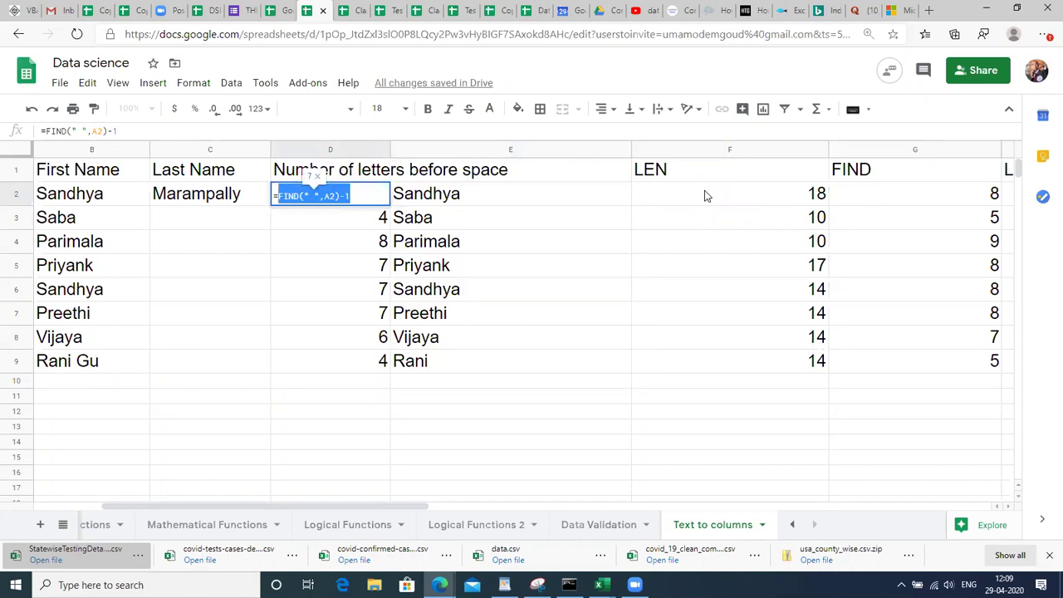
key("Escape")
key("Right")
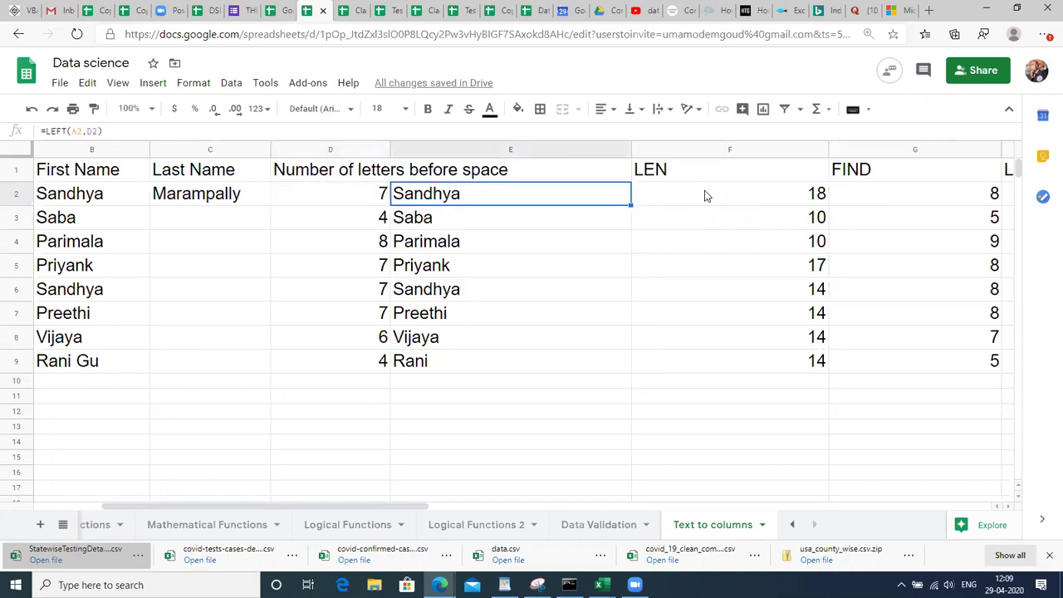
key("F2")
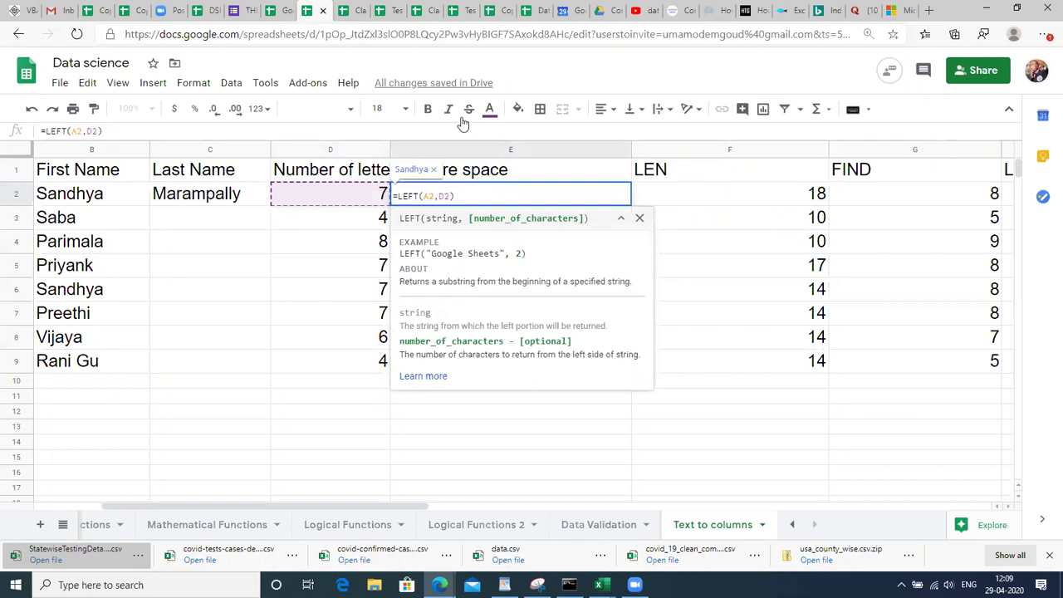
Replace D2 in E2's formula with the copied expression, giving =LEFT(A2,FIND(" ",A2)-1).
double_click(445, 195)
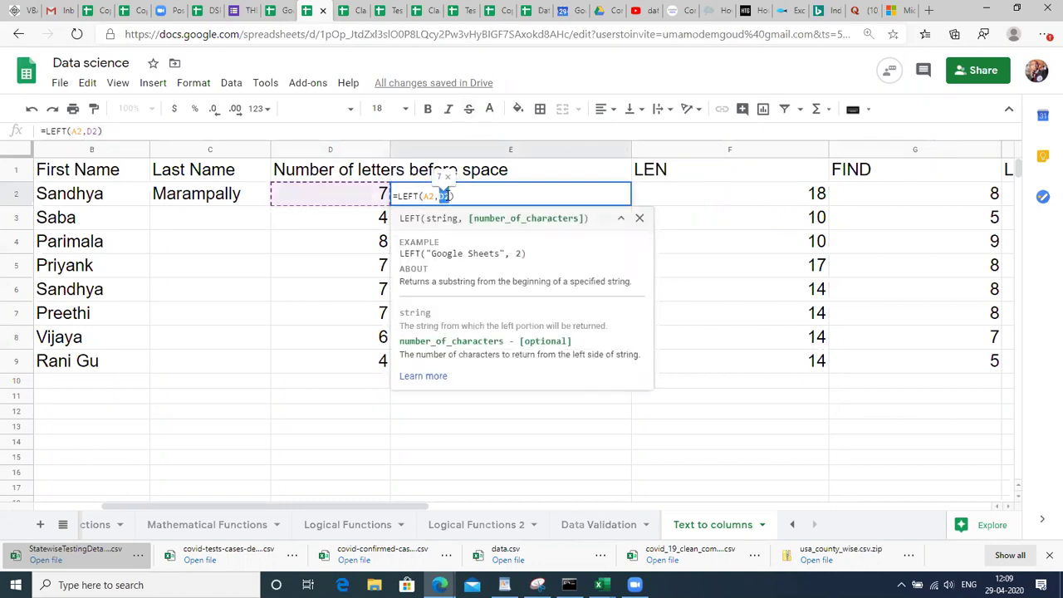
key("ctrl+v")
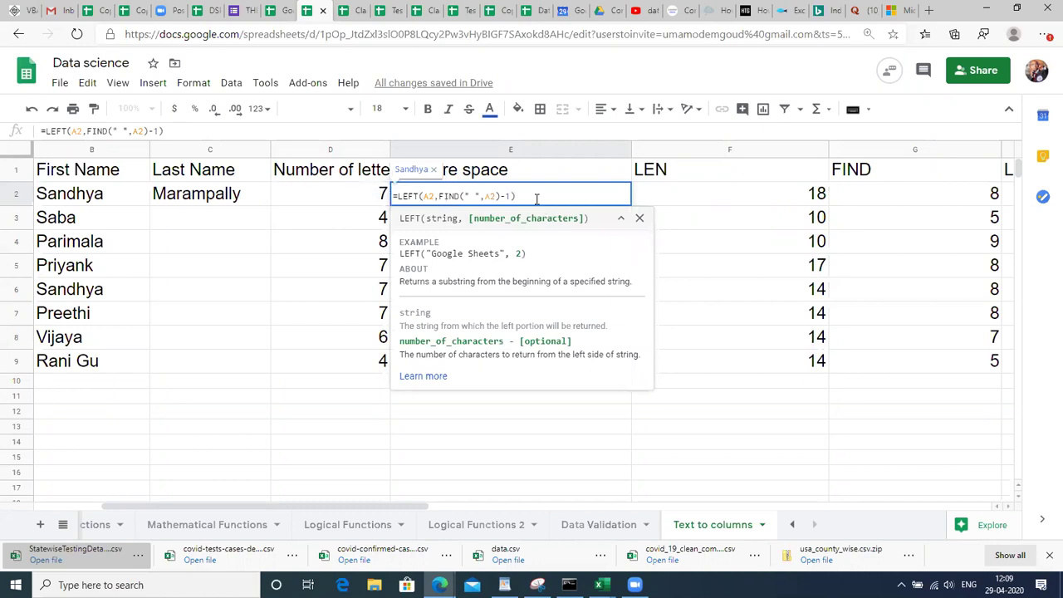
double_click(510, 195)
left_click_drag(498, 192, 441, 202)
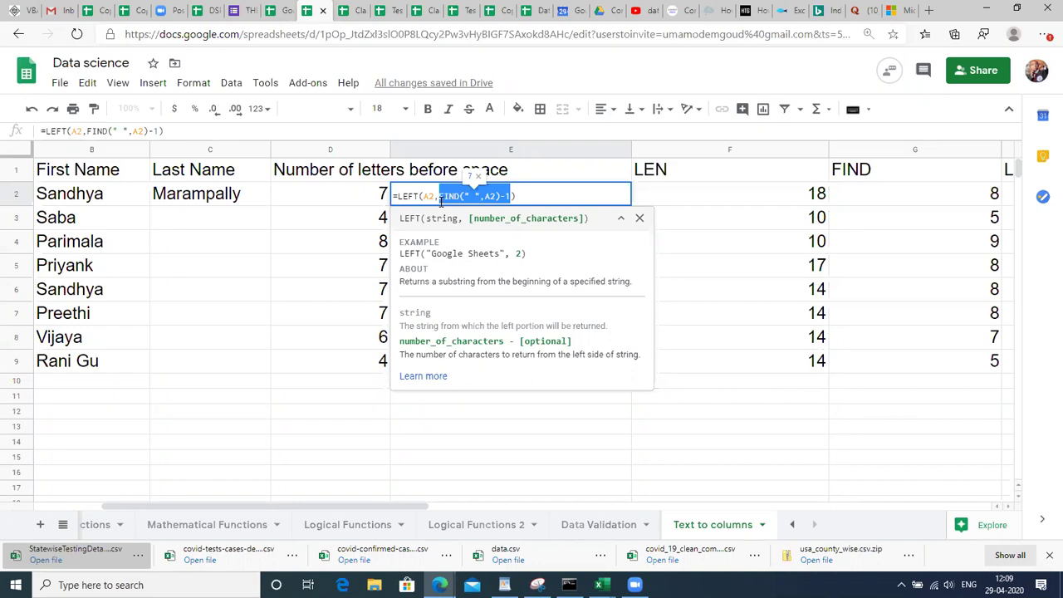
key("Return")
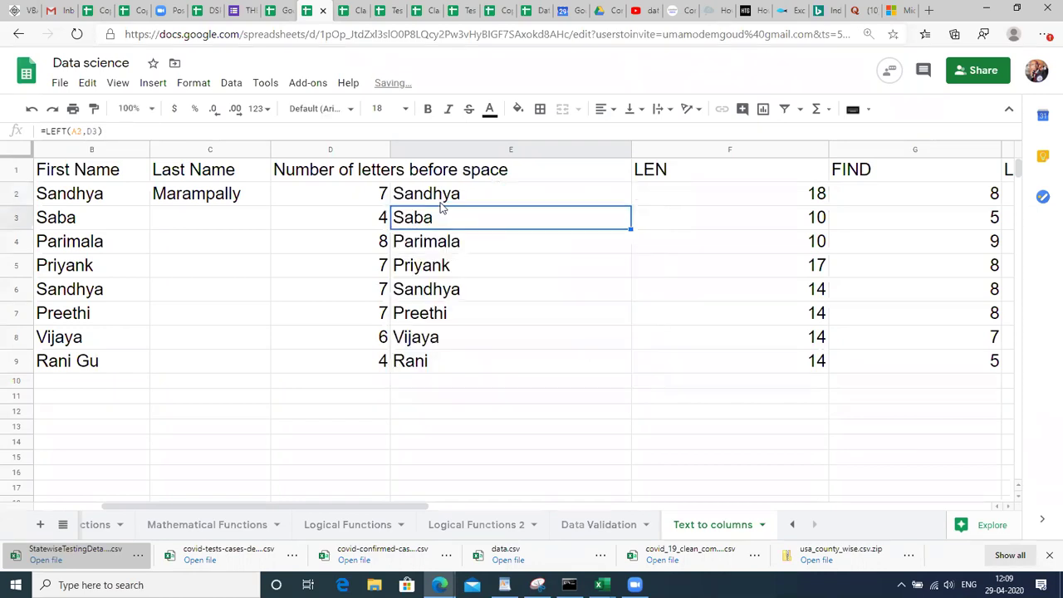
Recheck E2's nested formula and review the first names down to row 9.
left_click(441, 199)
key("shift+Down")
key("shift+Down")
key("shift+Down")
key("shift+Down")
key("shift+Down")
key("shift+Down")
key("shift+Down")
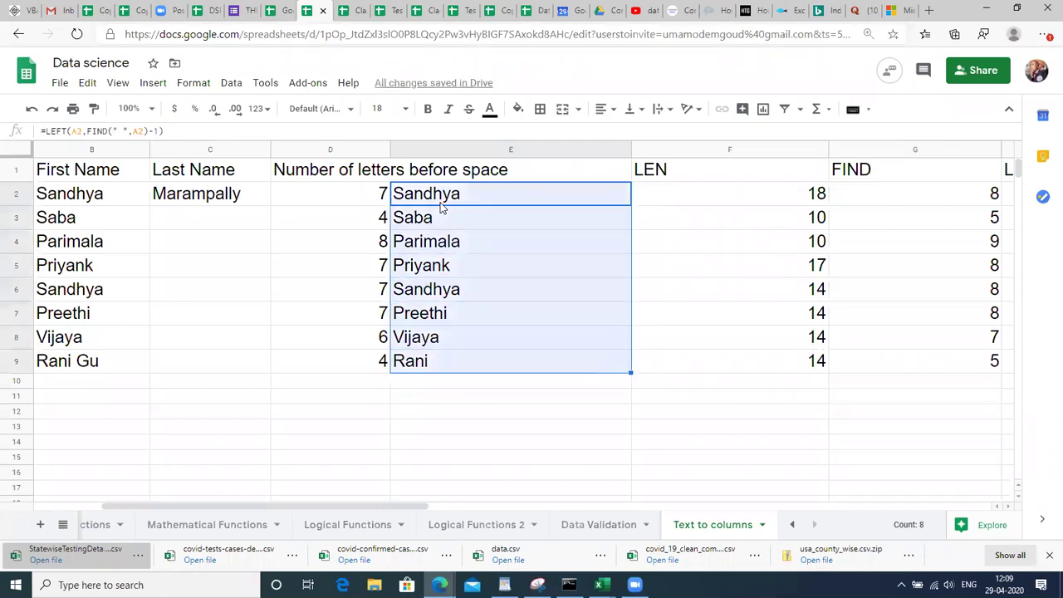
left_click(317, 202)
key("Right")
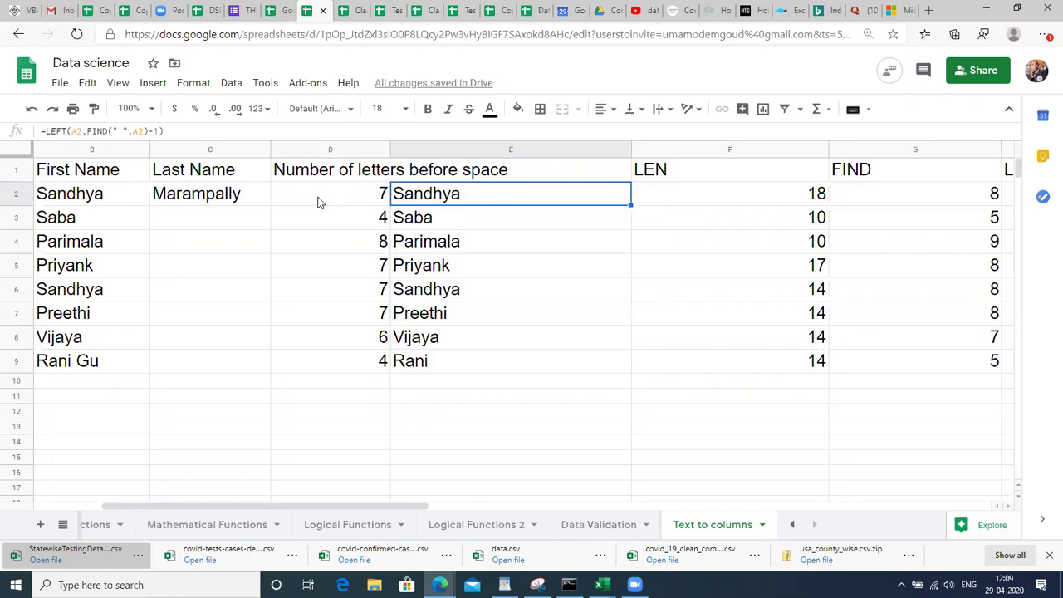
key("F2")
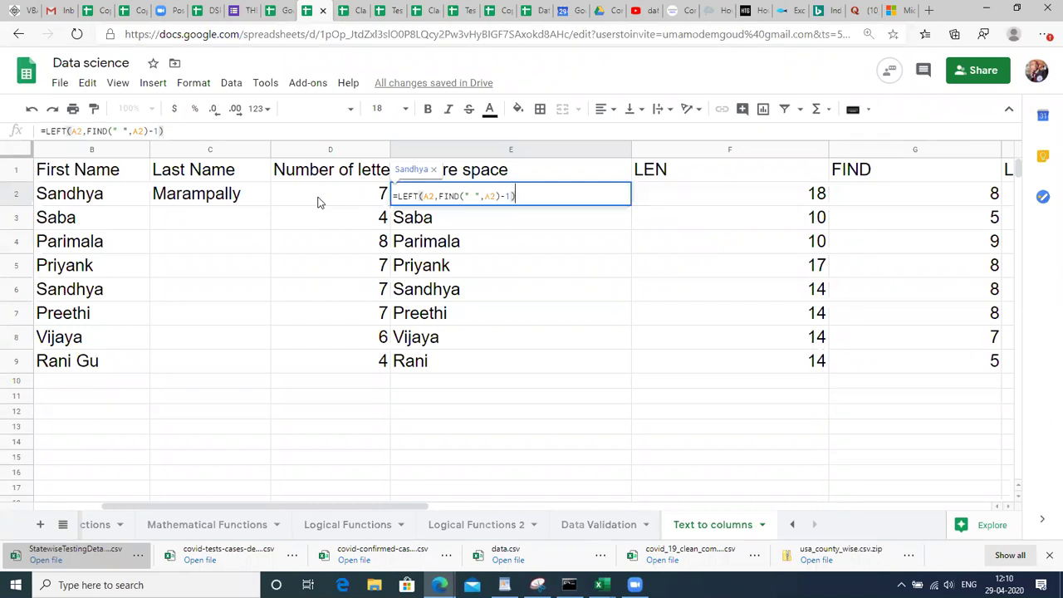
key("Return")
key("Down")
key("Down")
key("Down")
key("Down")
key("Down")
key("Down")
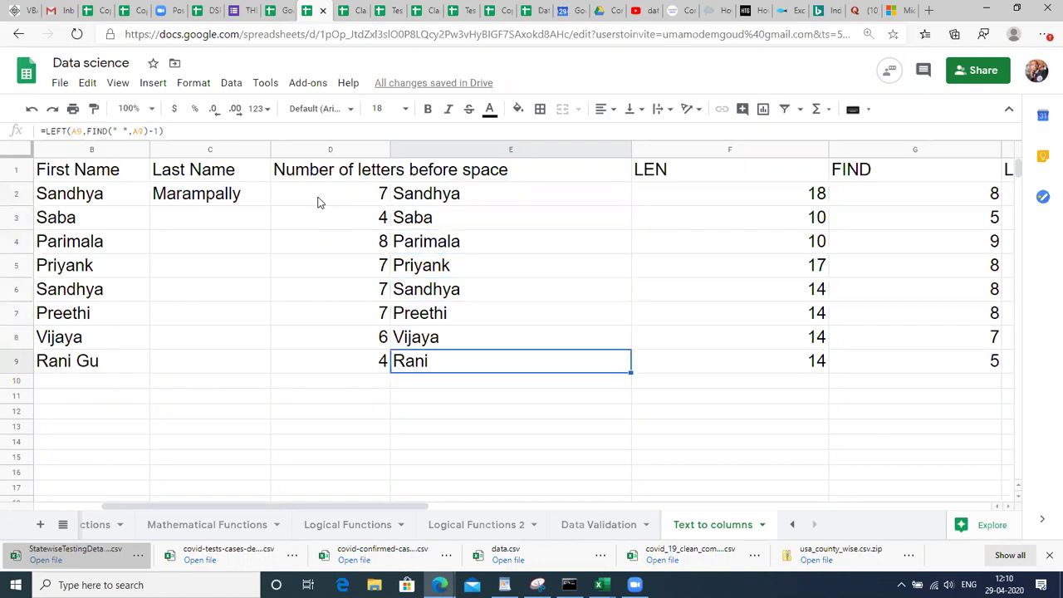
key("Left")
key("Left")
key("Left")
key("Left")
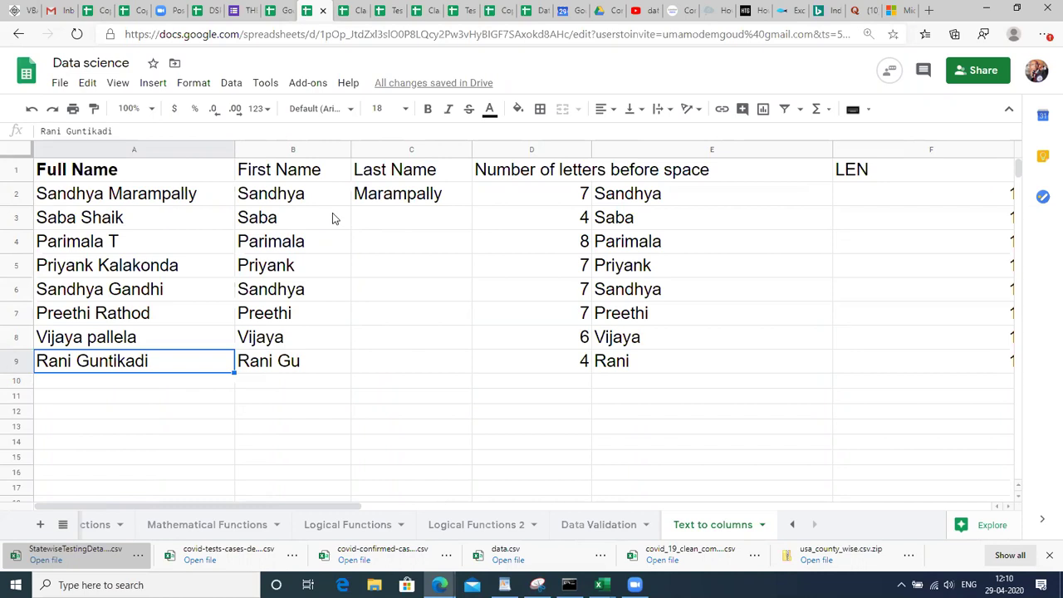
left_click(714, 551)
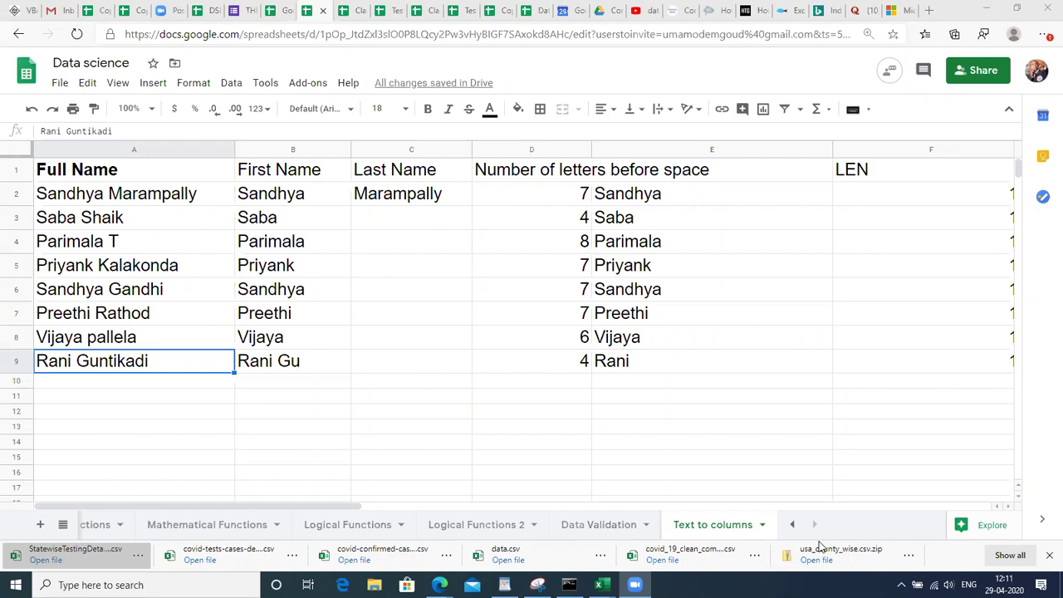
left_click(339, 380)
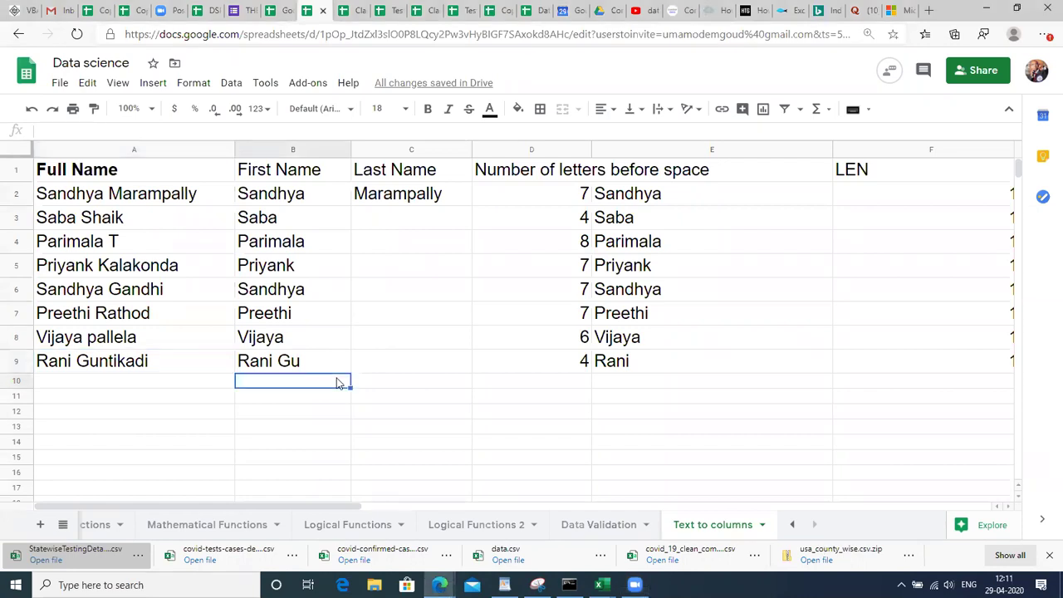
left_click(175, 367)
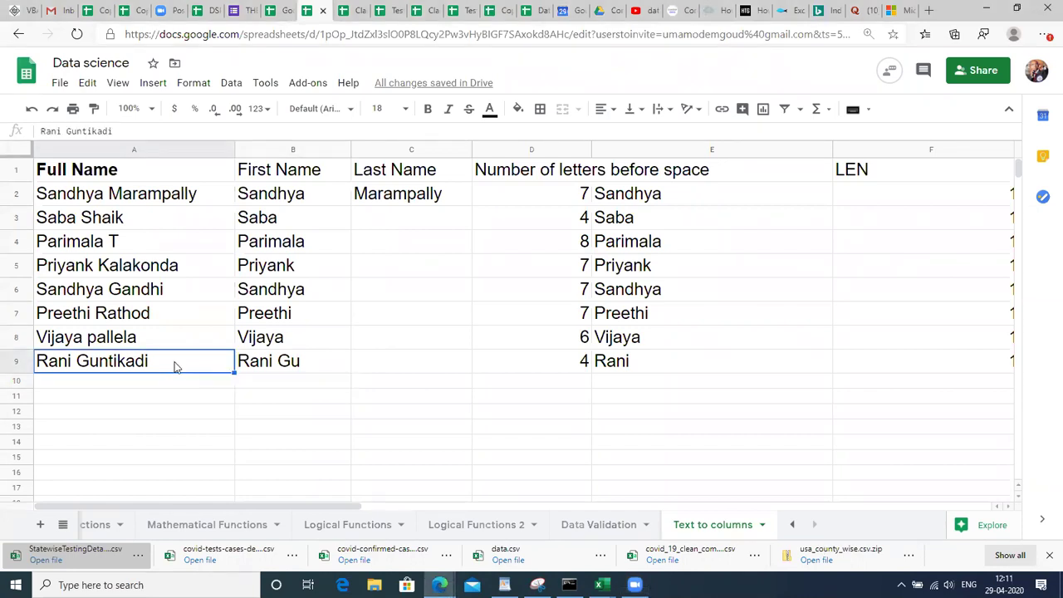
key("ctrl+Up")
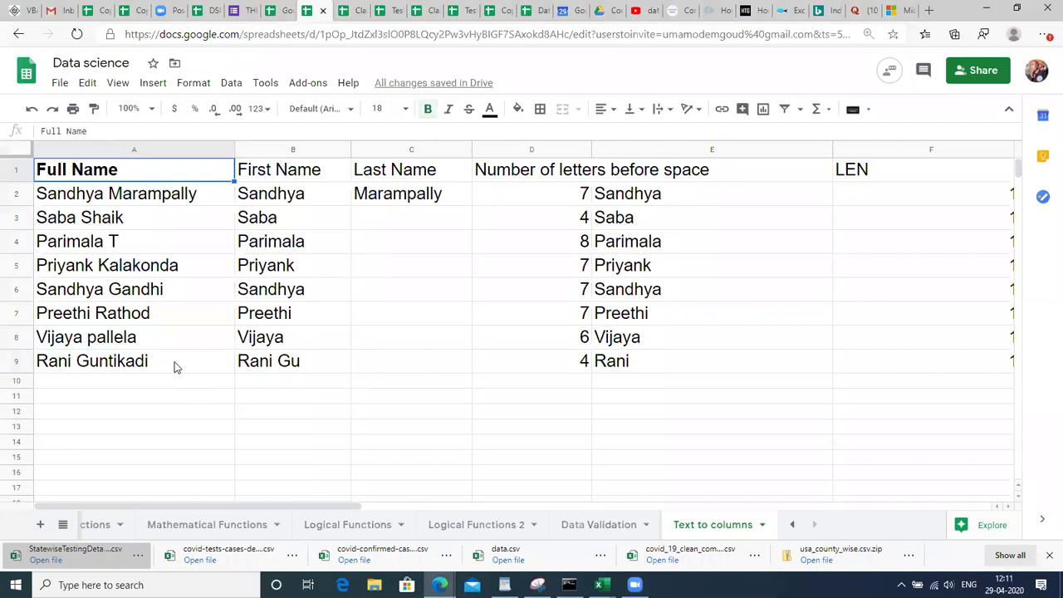
key("Right")
key("Right")
key("Right")
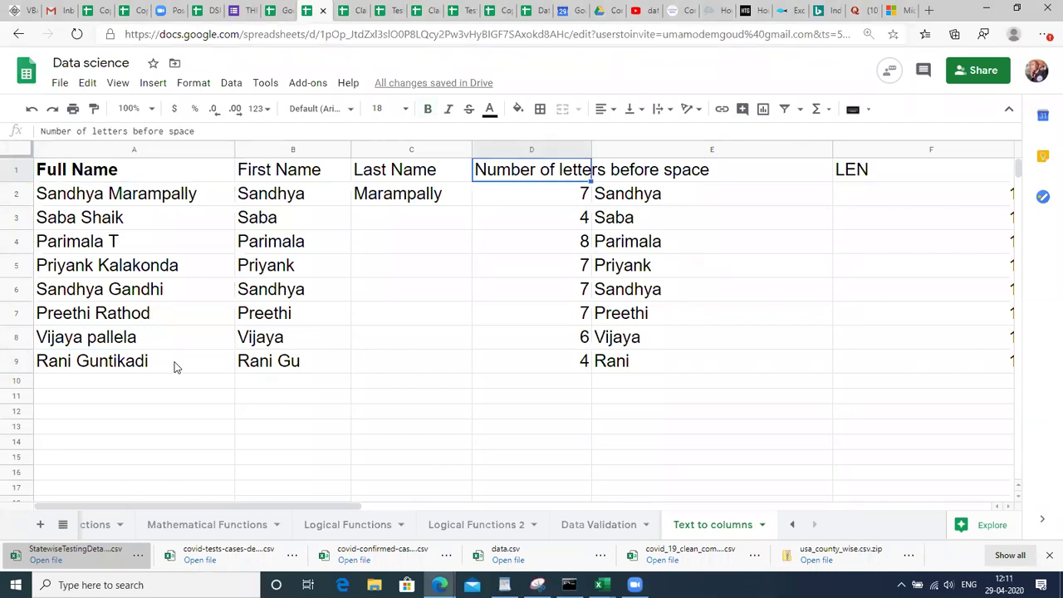
key("Right")
key("Right")
key("Right")
key("Right")
key("ctrl+Right")
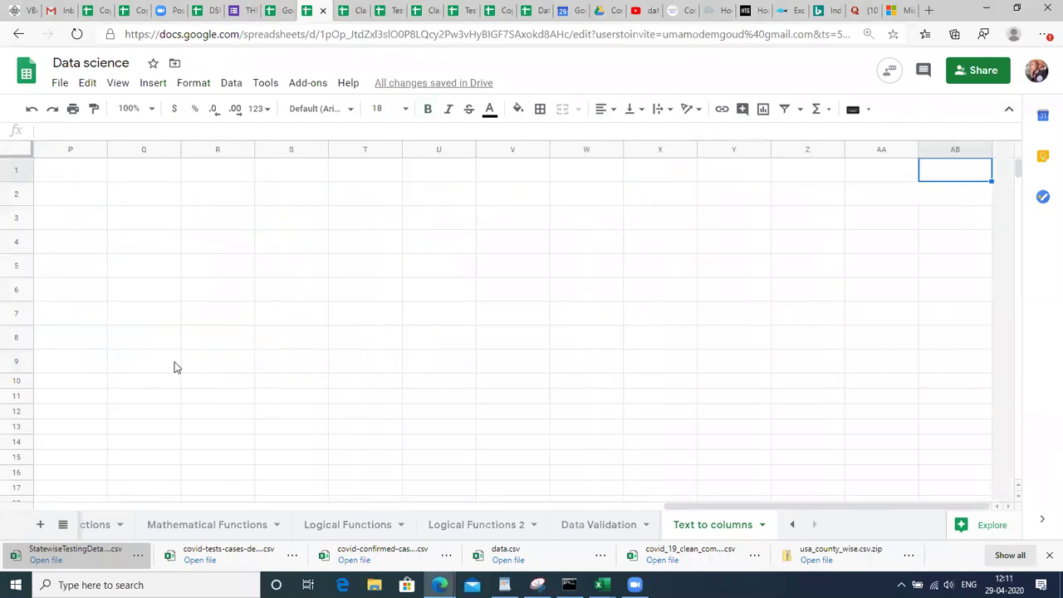
key("ctrl+Left")
key("ctrl+Left")
key("ctrl+Left")
key("ctrl+Left")
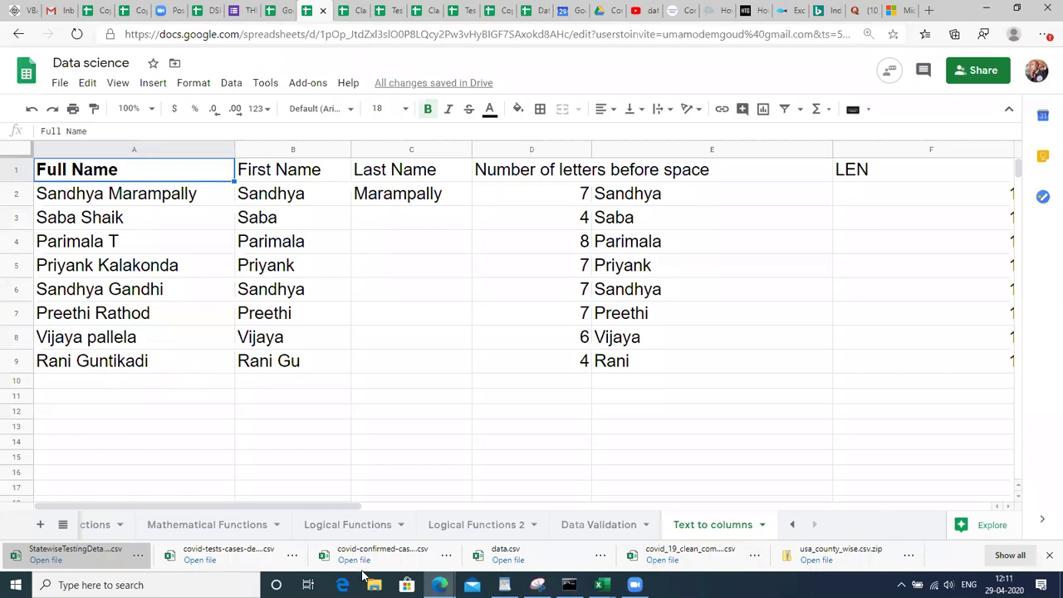
left_click(231, 521)
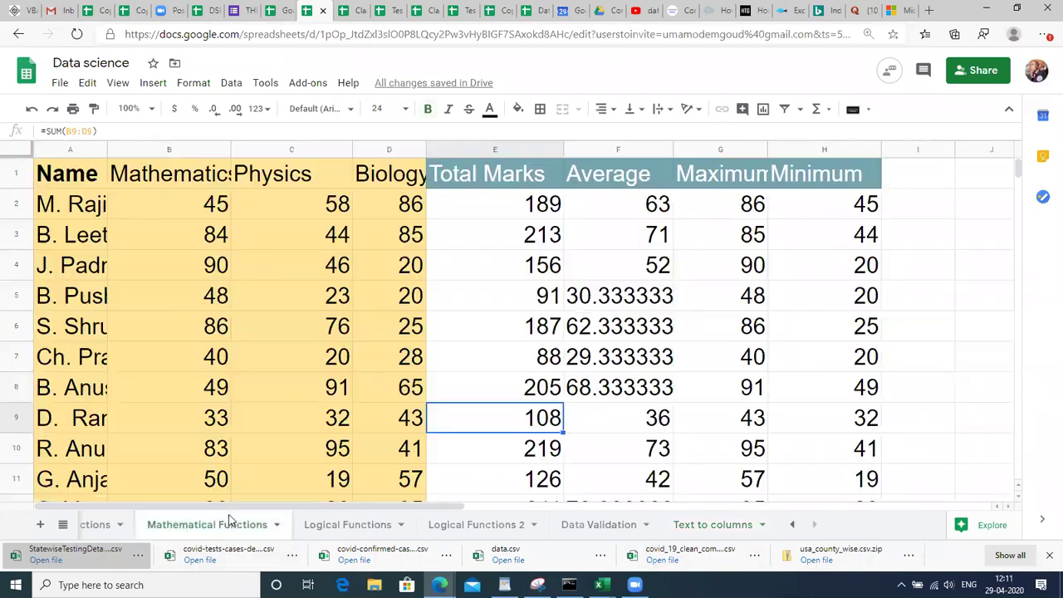
left_click(792, 524)
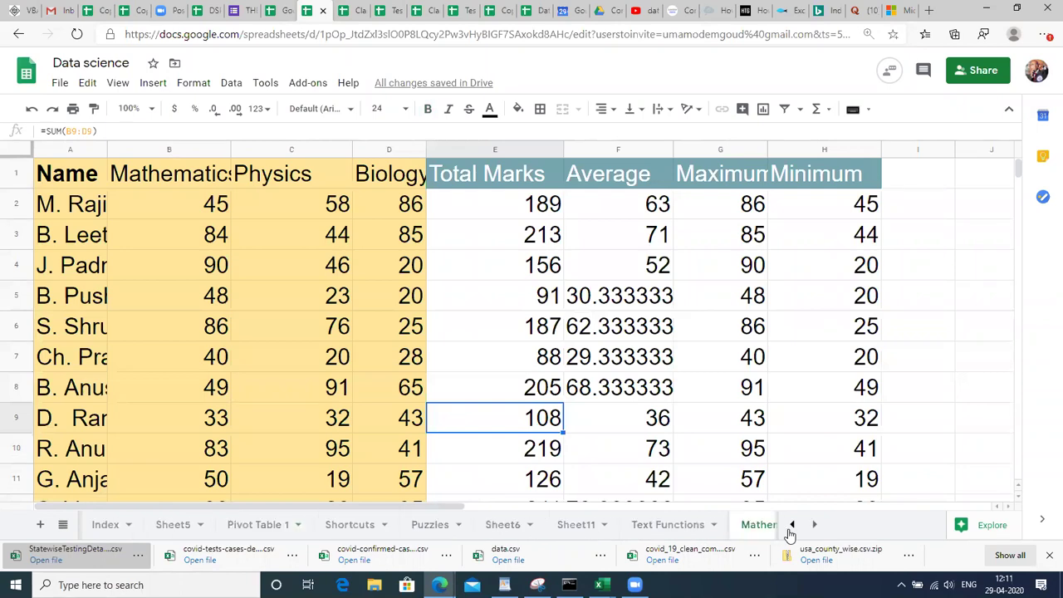
left_click(109, 524)
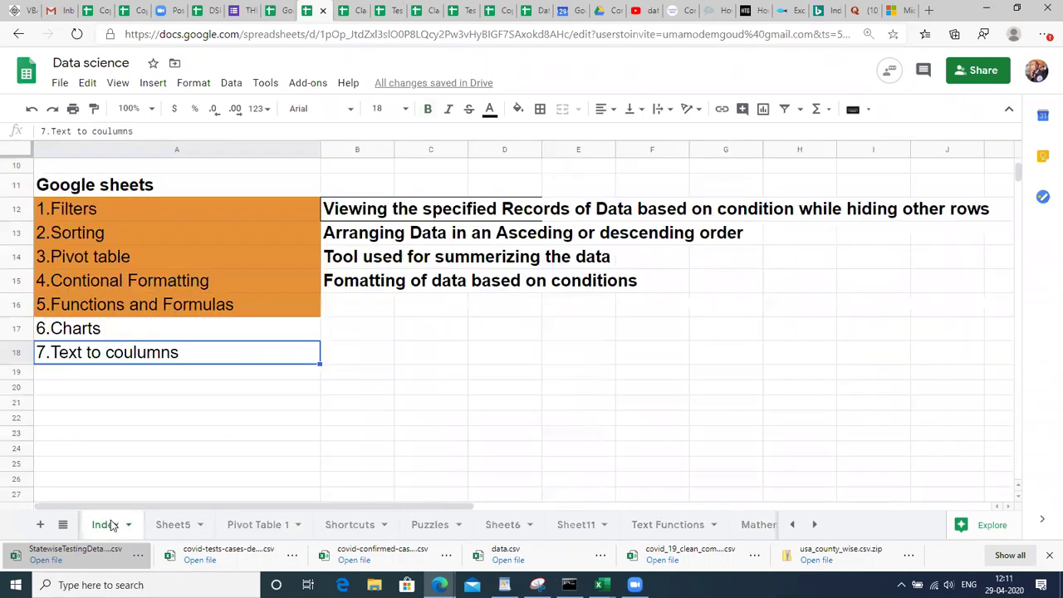
left_click(173, 525)
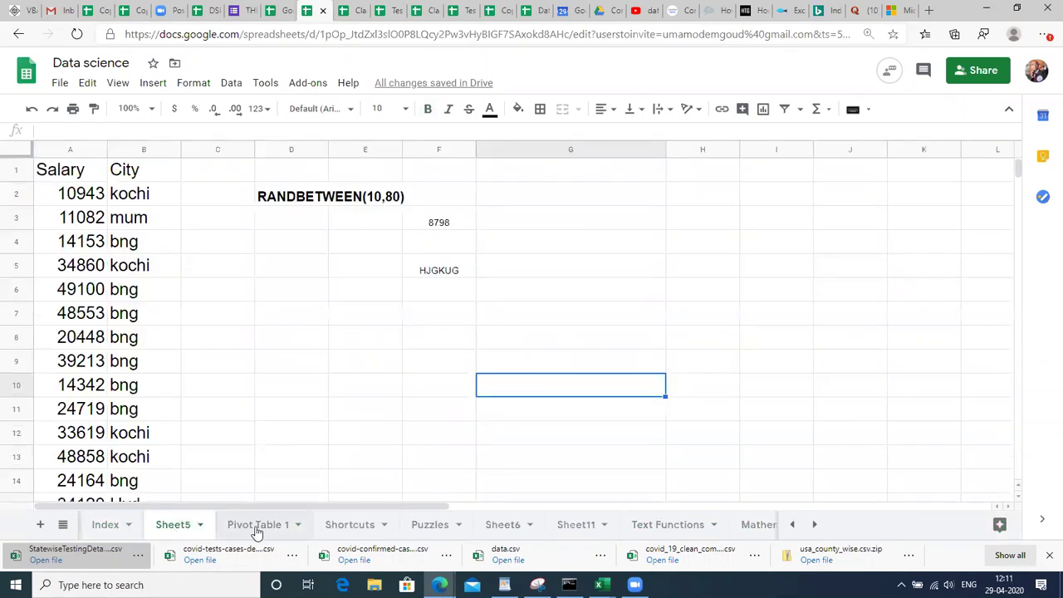
left_click(257, 525)
left_click(342, 526)
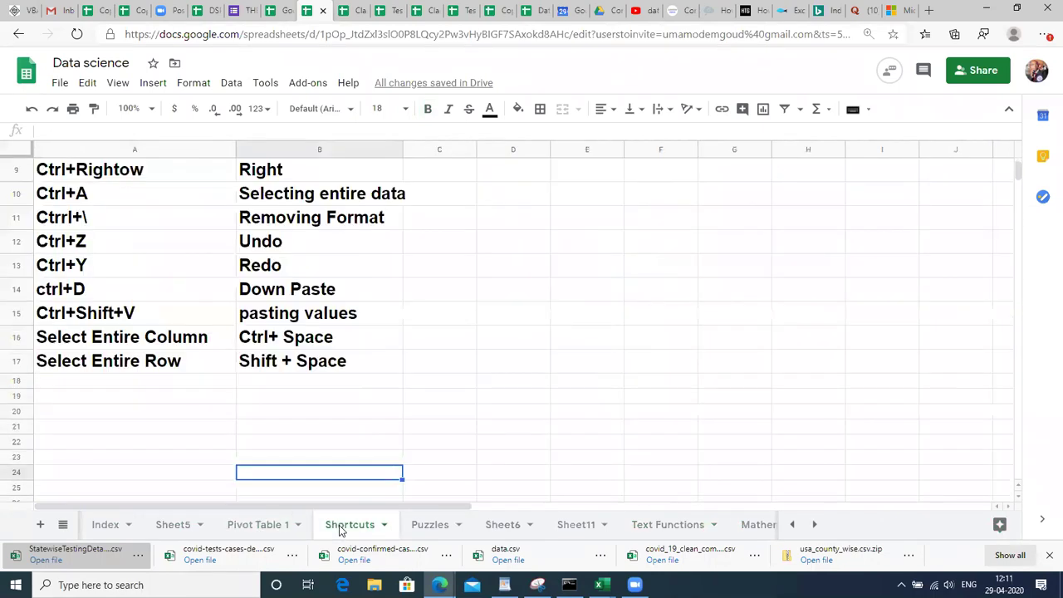
left_click(428, 525)
left_click(501, 532)
left_click(575, 527)
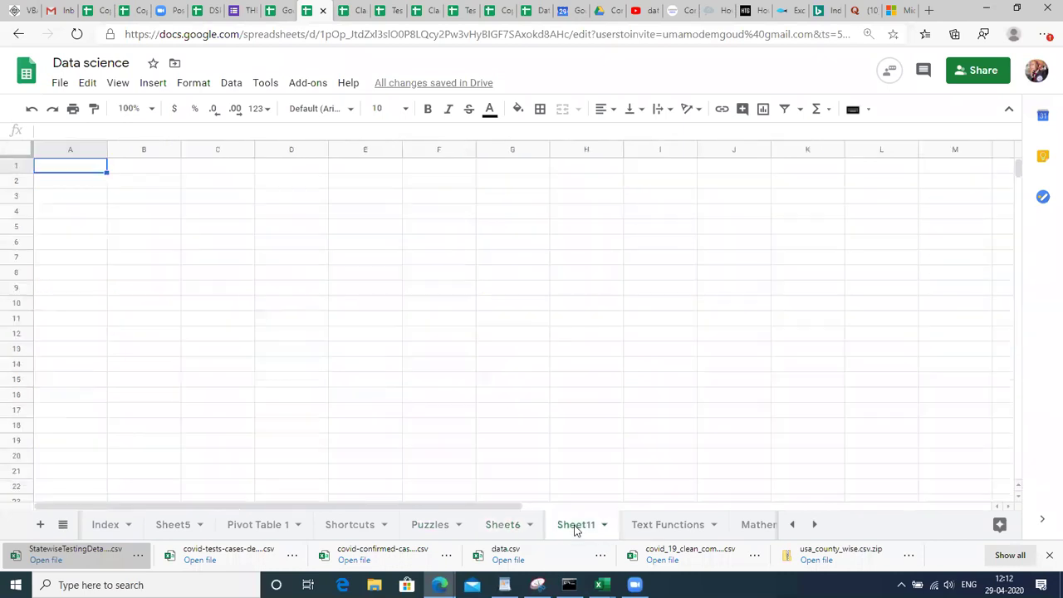
left_click(673, 526)
left_click(744, 531)
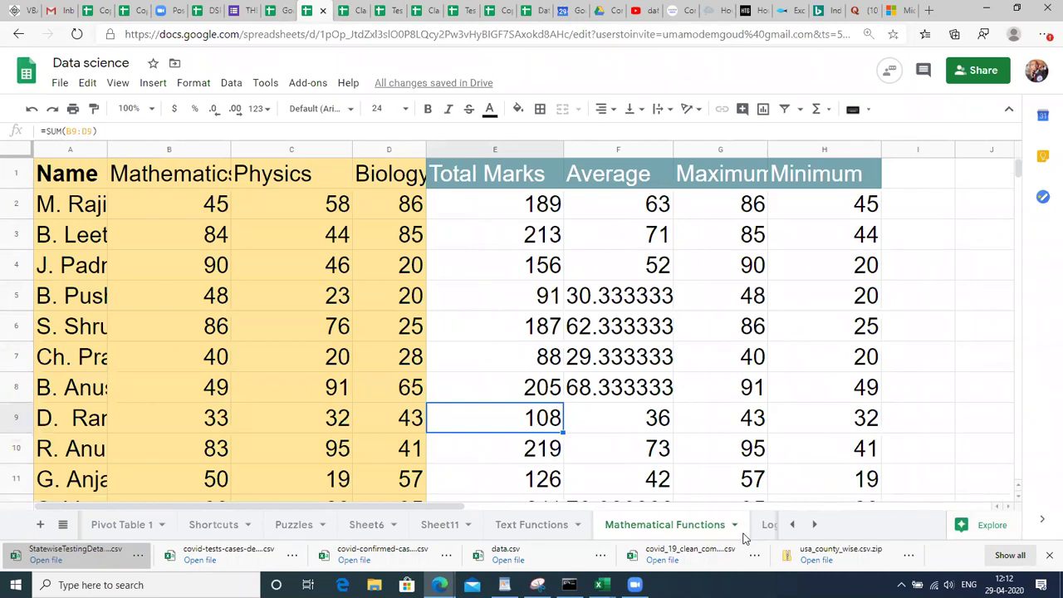
left_click(769, 531)
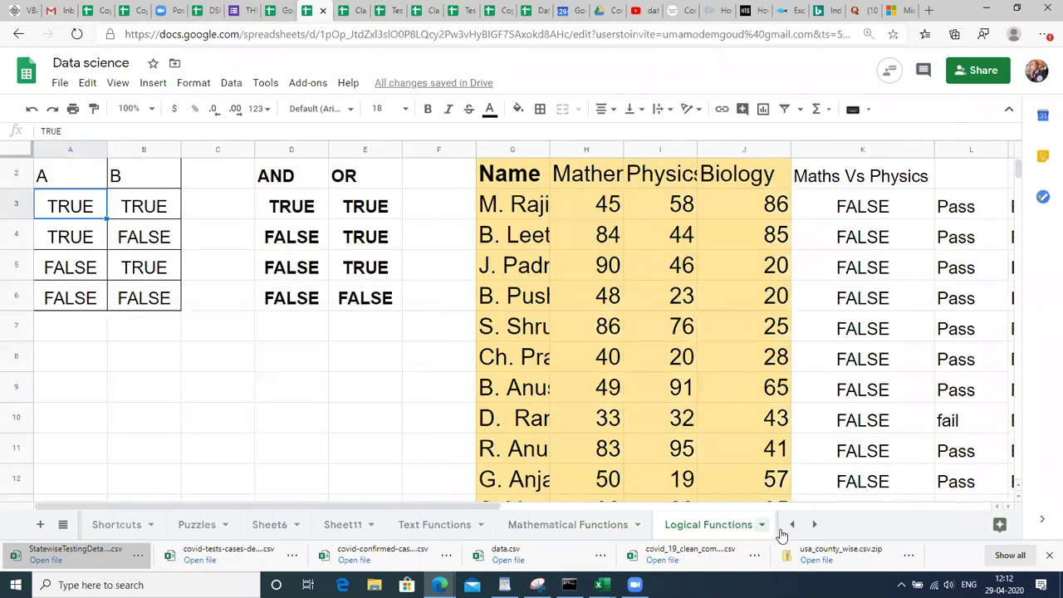
left_click(812, 524)
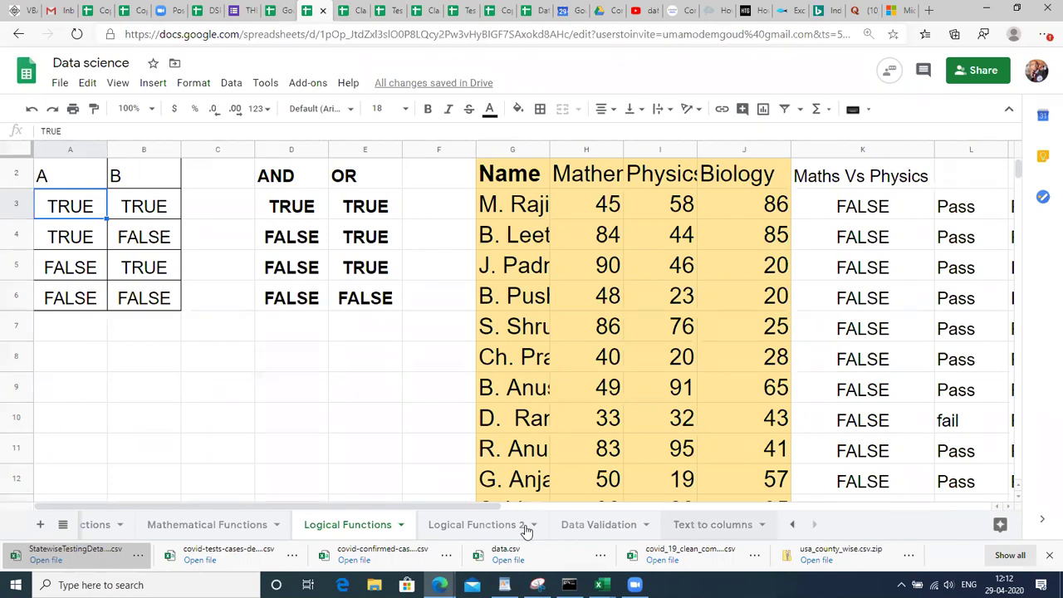
left_click(496, 525)
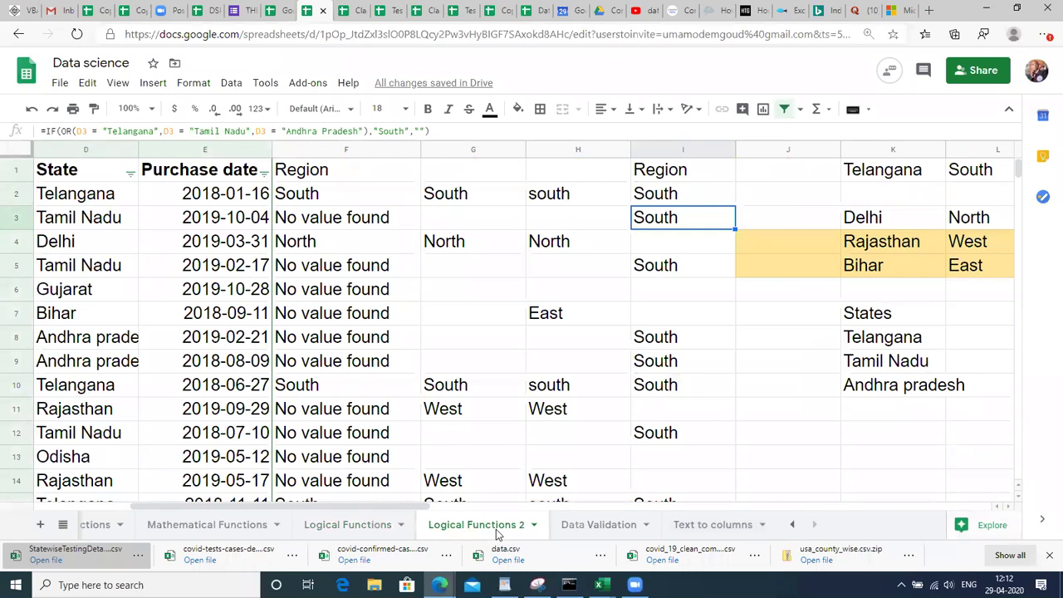
left_click(585, 527)
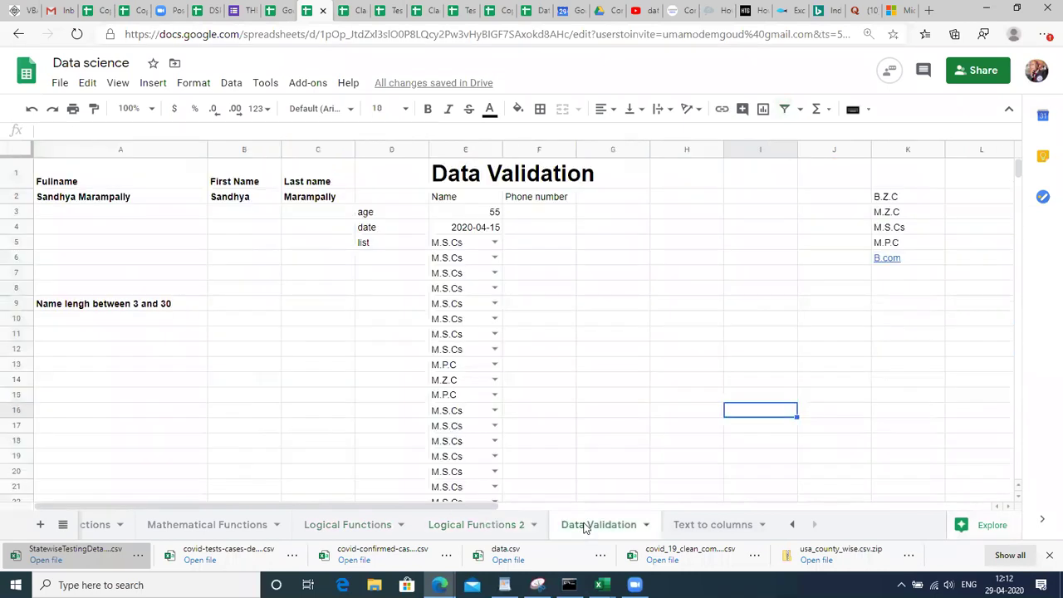
left_click(719, 526)
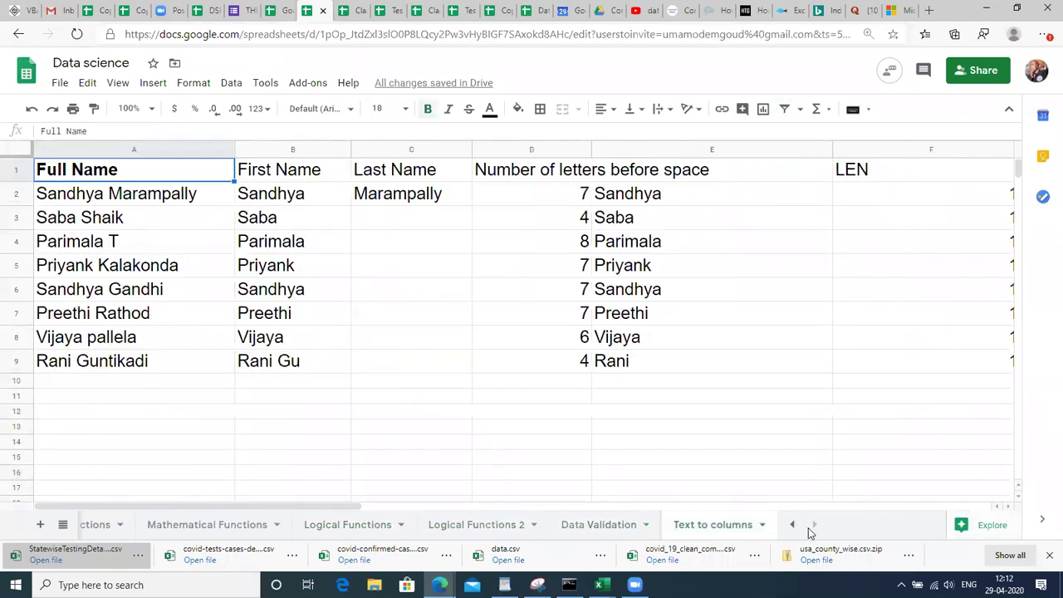